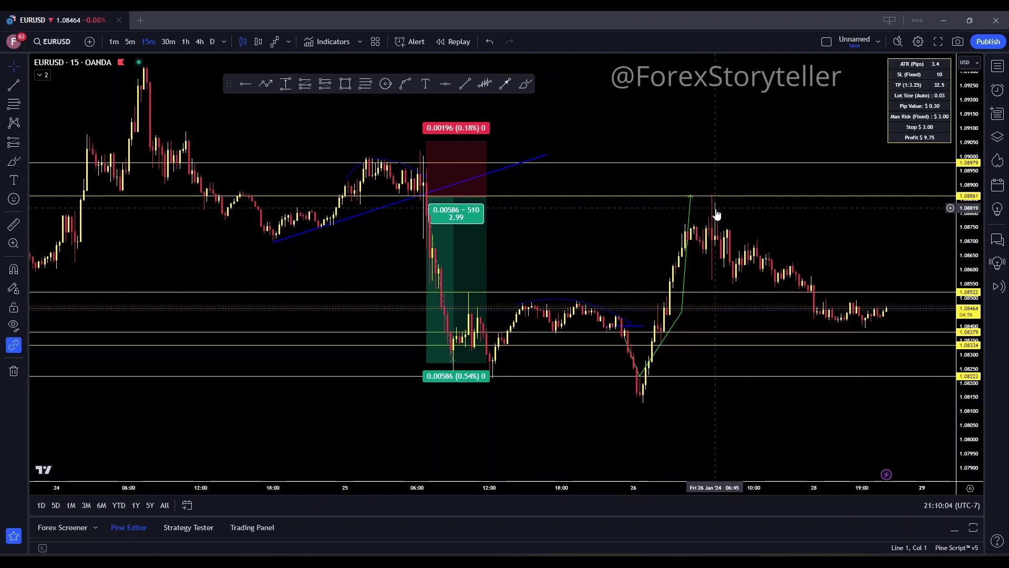
Step: Examine EURUSD's 15-minute price action from 15 to 28 January against the marked horizontal levels
{"action": "left_click_drag", "start_coordinate": [716, 215], "coordinate": [683, 265]}
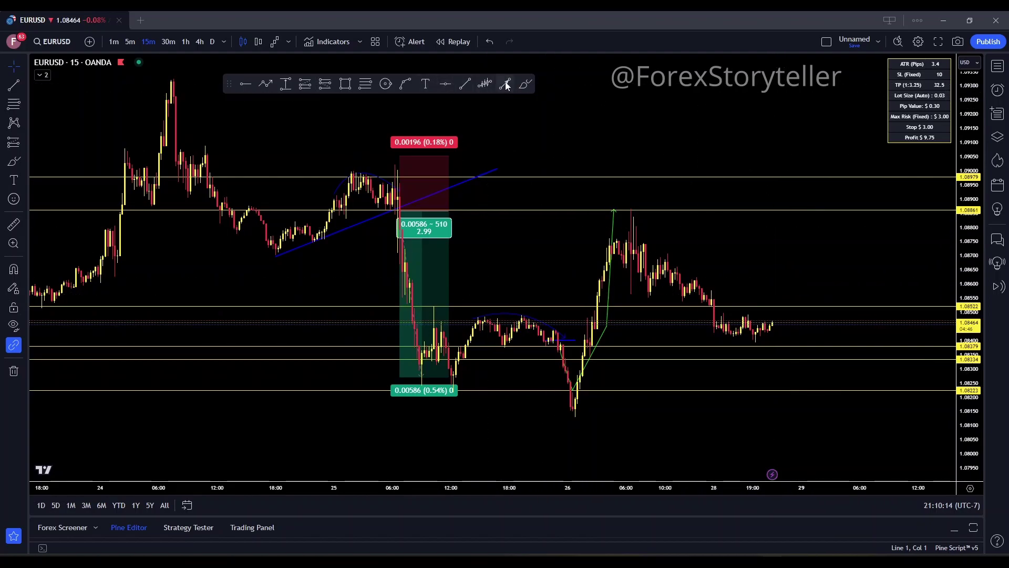
{"action": "scroll", "coordinate": [680, 166], "scroll_direction": "left", "scroll_amount": 3}
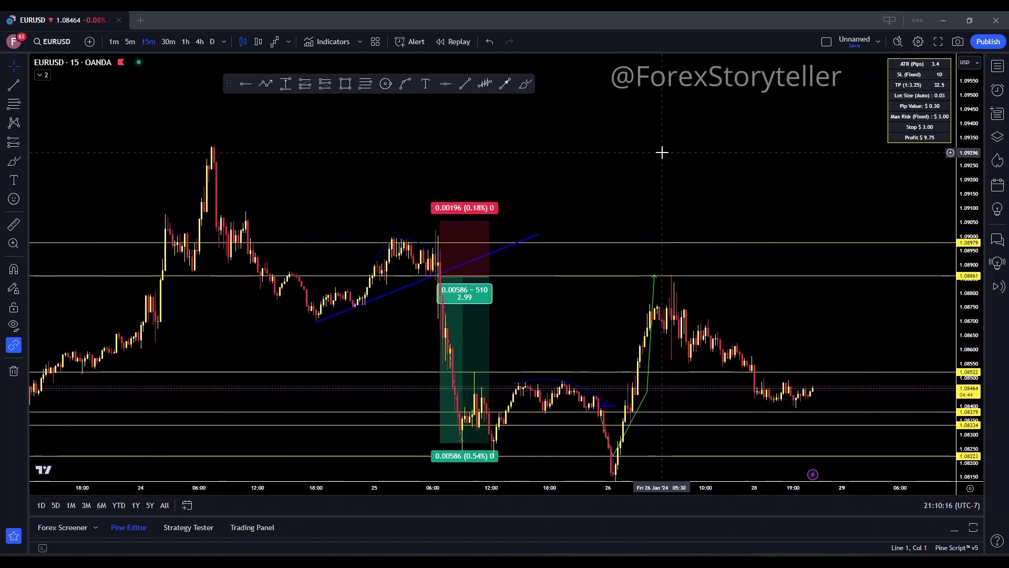
{"action": "scroll", "coordinate": [662, 152], "scroll_direction": "down", "scroll_amount": 1}
{"action": "left_click_drag", "start_coordinate": [662, 157], "coordinate": [806, 202]}
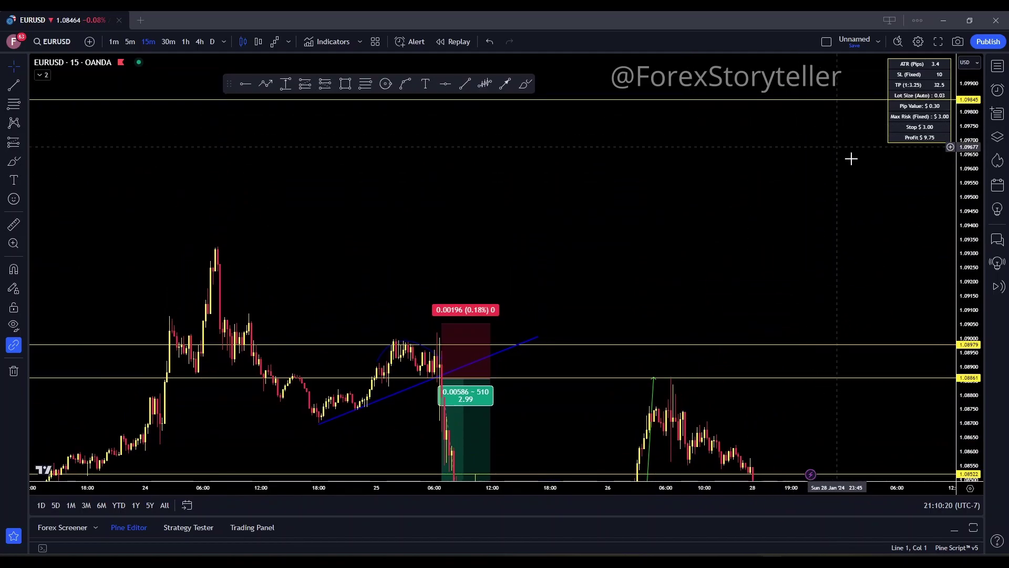
{"action": "left_click_drag", "start_coordinate": [817, 262], "coordinate": [808, 106]}
{"action": "left_click_drag", "start_coordinate": [762, 250], "coordinate": [705, 209]}
{"action": "scroll", "coordinate": [568, 198], "scroll_direction": "down", "scroll_amount": 4}
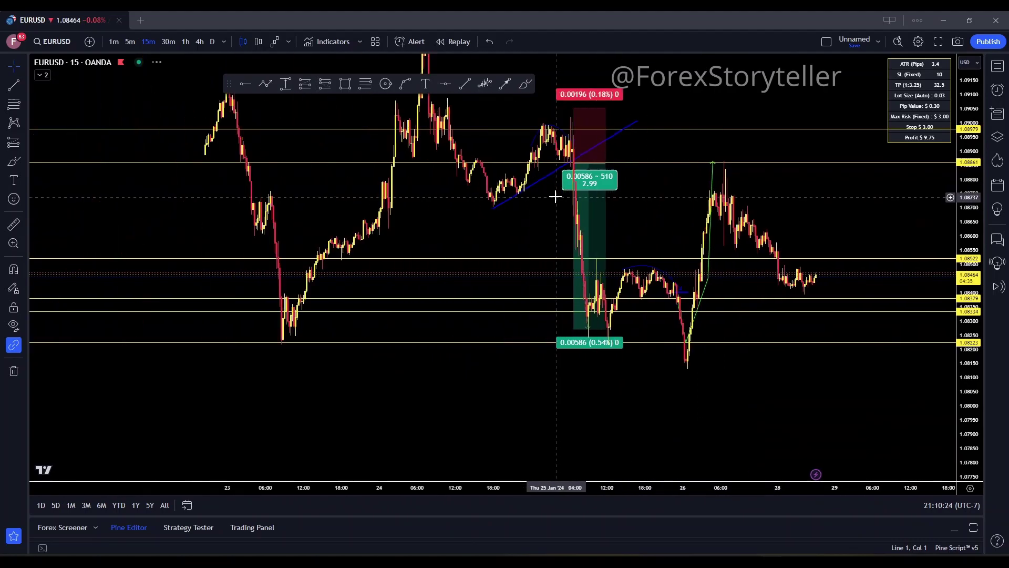
{"action": "left_click_drag", "start_coordinate": [546, 224], "coordinate": [617, 259]}
{"action": "scroll", "coordinate": [618, 258], "scroll_direction": "down", "scroll_amount": 2}
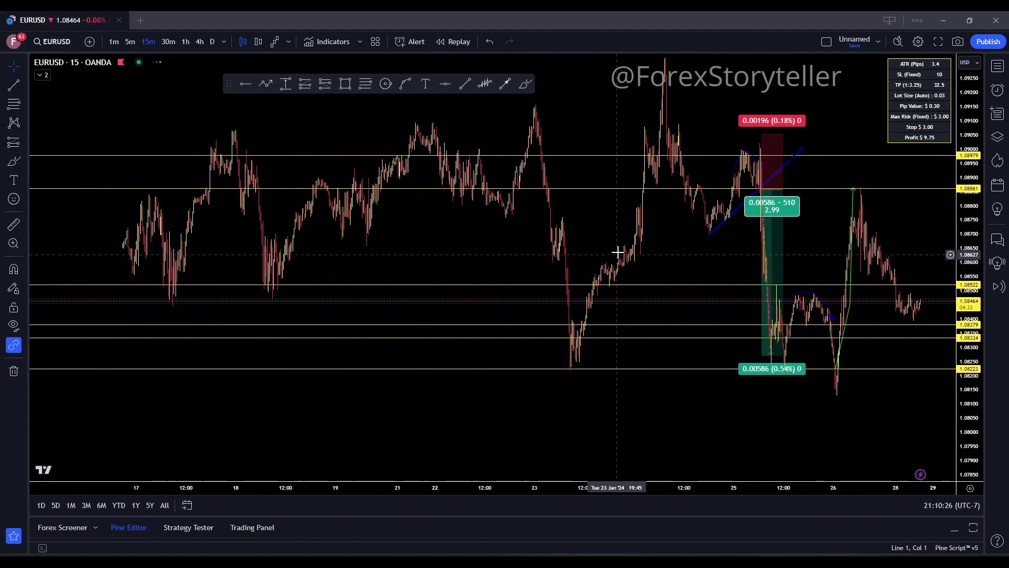
{"action": "left_click_drag", "start_coordinate": [981, 184], "coordinate": [903, 198]}
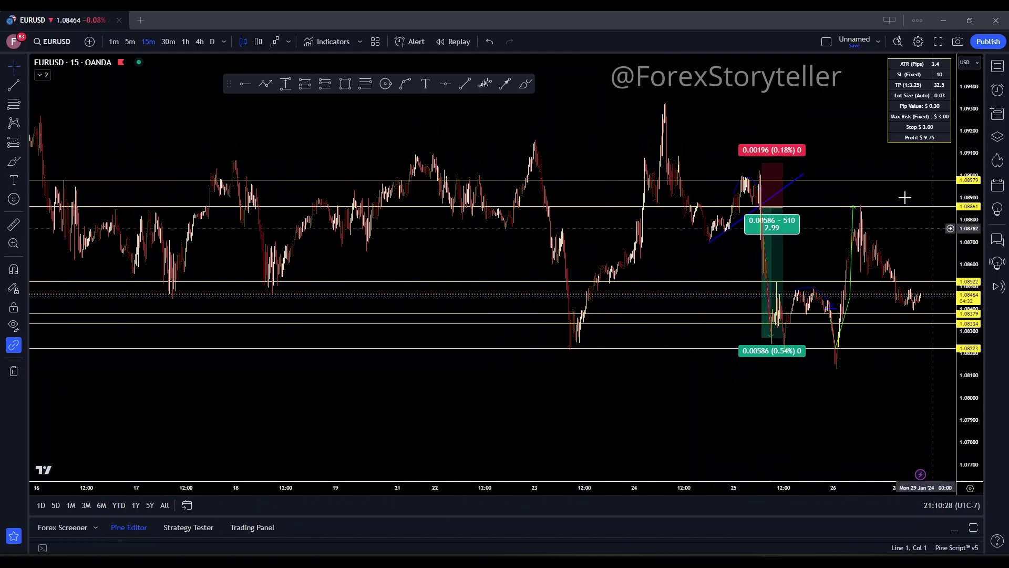
{"action": "left_click_drag", "start_coordinate": [862, 167], "coordinate": [785, 184]}
{"action": "scroll", "coordinate": [784, 183], "scroll_direction": "down", "scroll_amount": 2}
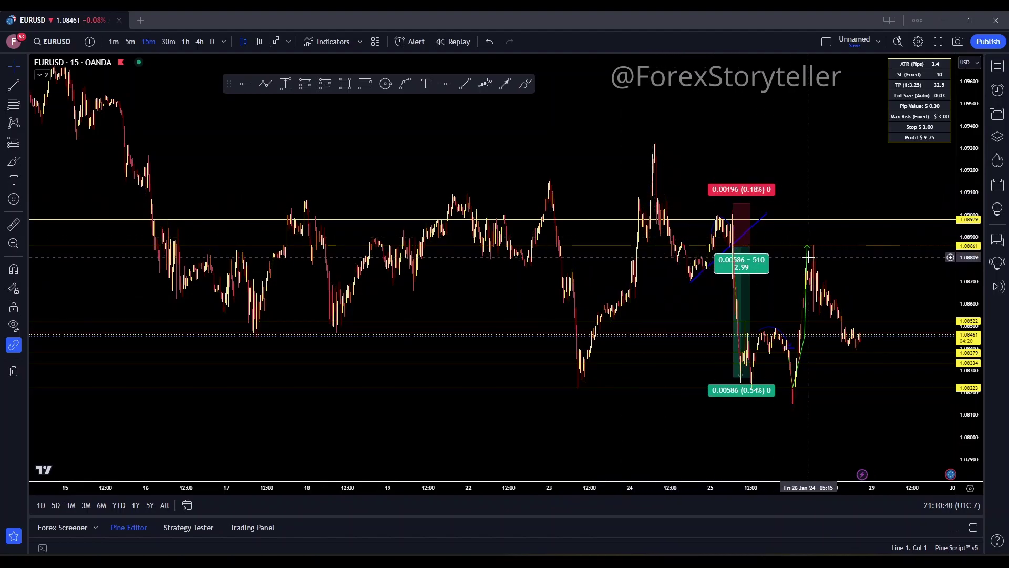
Step: Examine the 26 January rally and the pullback following it in relation to the preceding days' swings
{"action": "left_click_drag", "start_coordinate": [885, 424], "coordinate": [743, 440]}
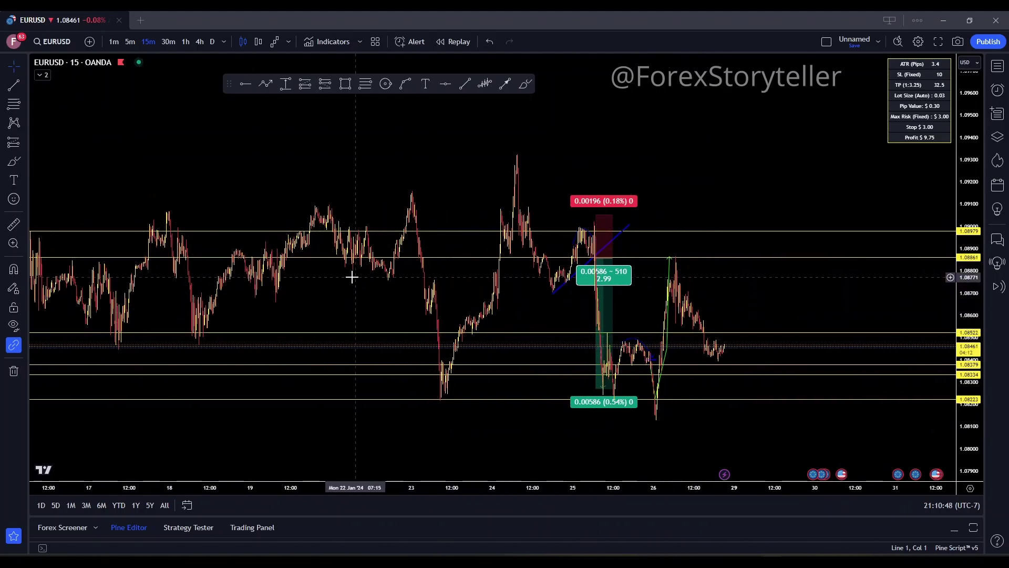
{"action": "left_click_drag", "start_coordinate": [338, 286], "coordinate": [590, 320]}
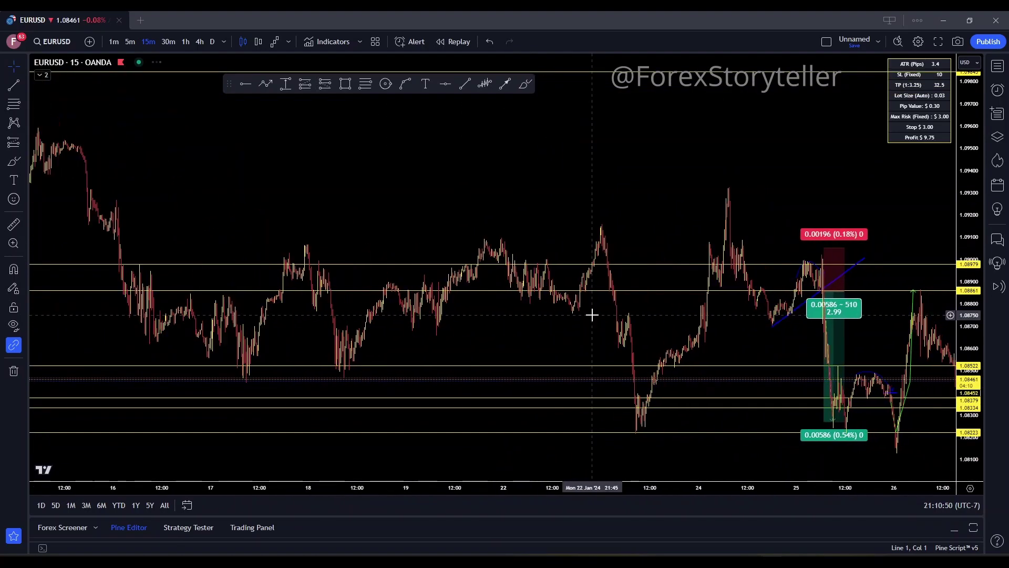
{"action": "scroll", "coordinate": [462, 319], "scroll_direction": "up", "scroll_amount": 2}
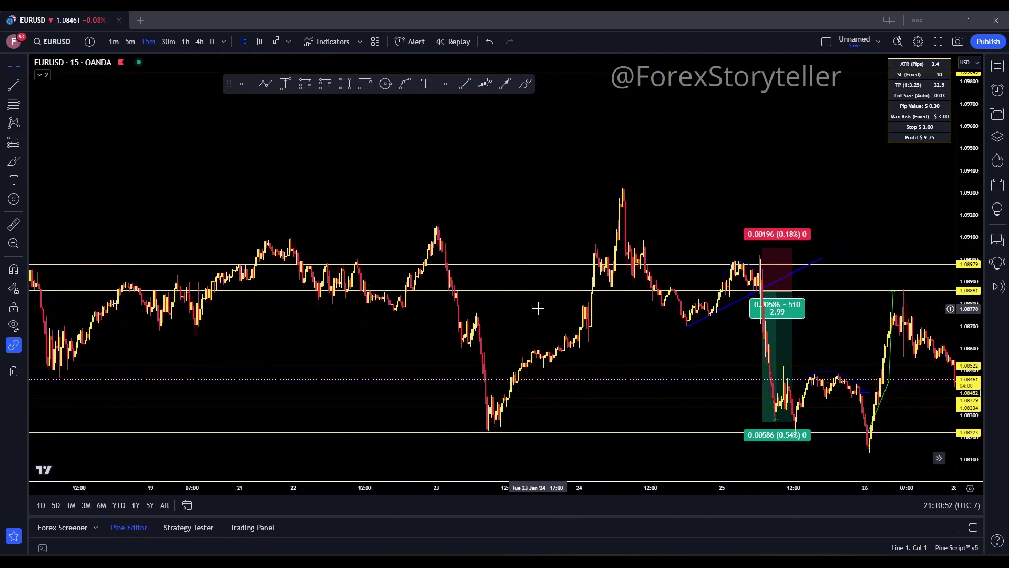
{"action": "left_click_drag", "start_coordinate": [536, 306], "coordinate": [380, 235]}
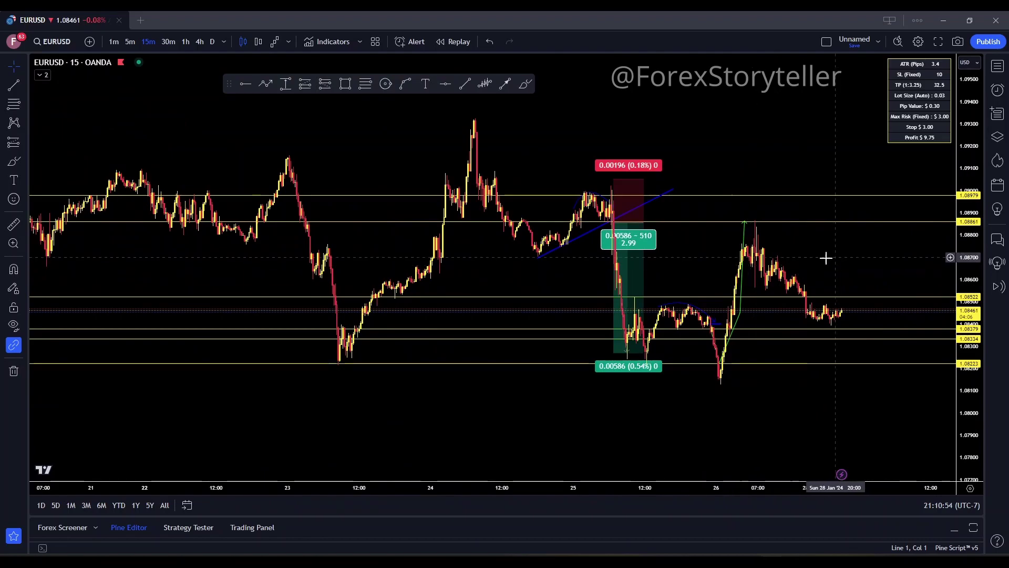
{"action": "left_click_drag", "start_coordinate": [873, 273], "coordinate": [752, 271]}
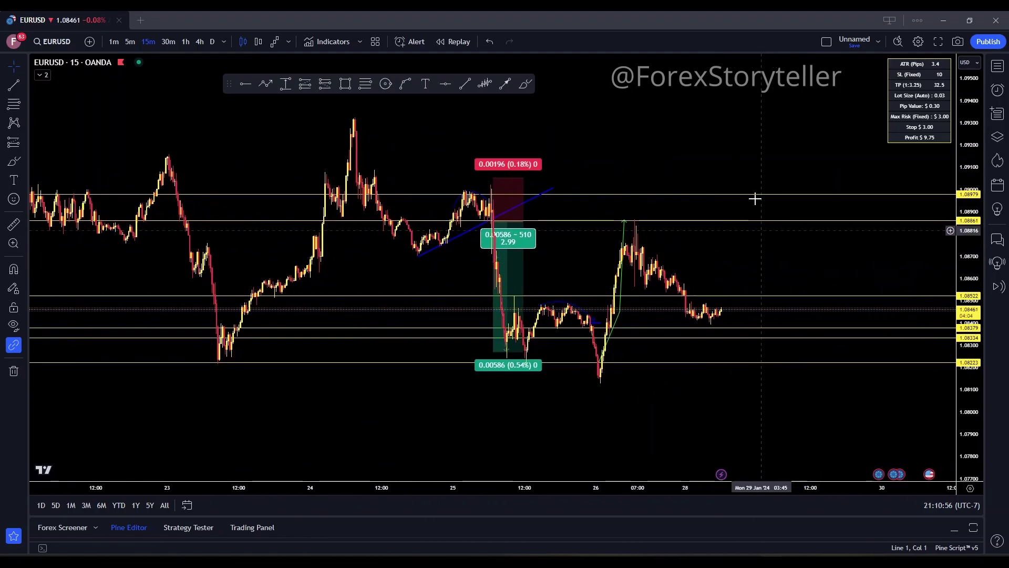
{"action": "left_click_drag", "start_coordinate": [694, 253], "coordinate": [613, 254]}
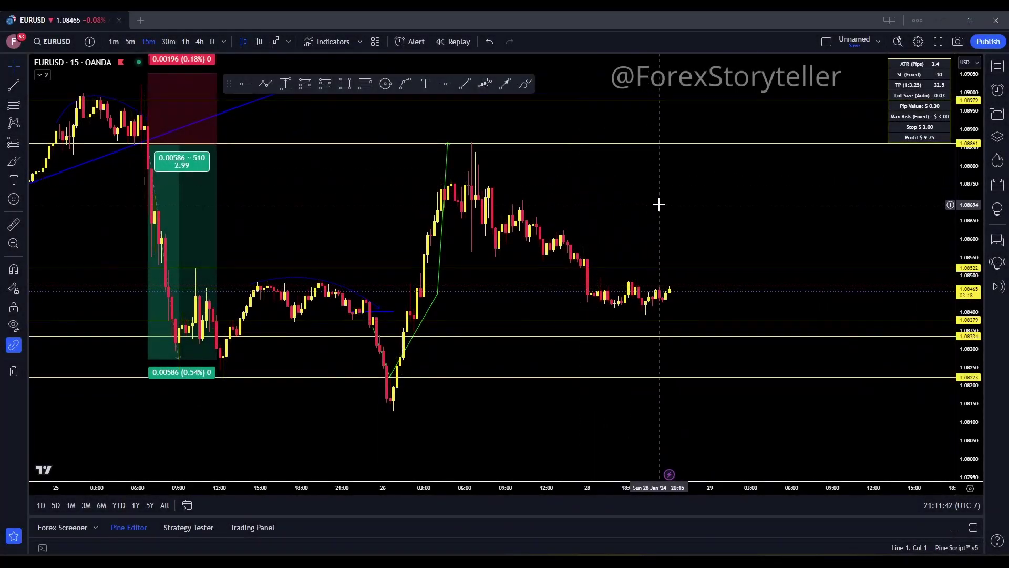
{"action": "left_click_drag", "start_coordinate": [659, 204], "coordinate": [601, 221]}
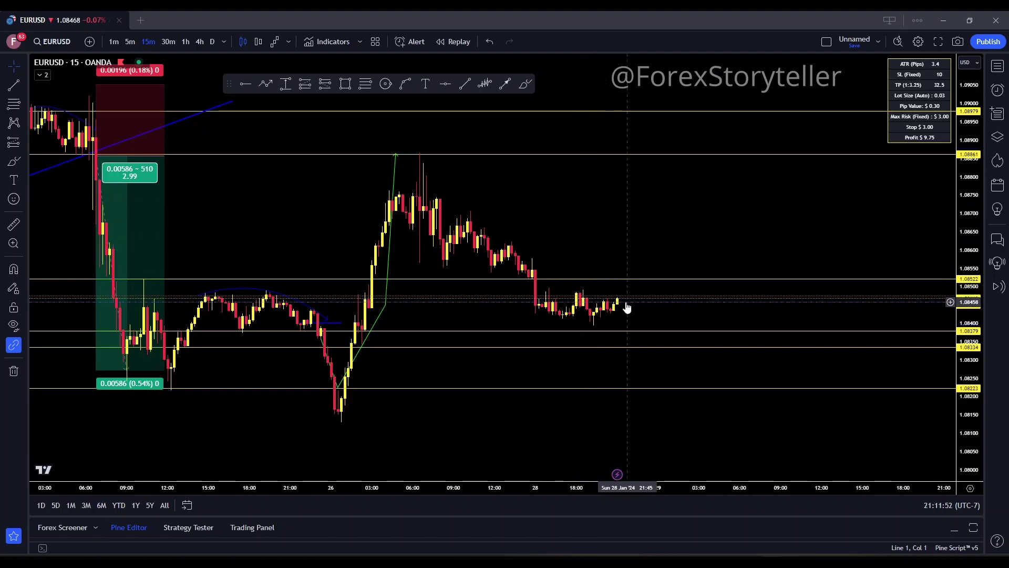
{"action": "left_click_drag", "start_coordinate": [626, 240], "coordinate": [724, 247]}
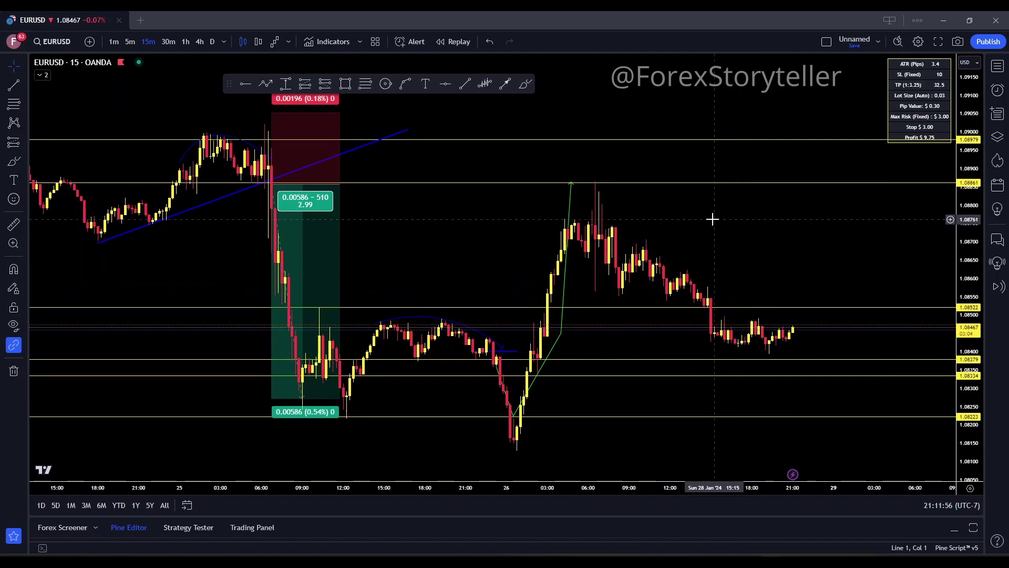
{"action": "scroll", "coordinate": [707, 220], "scroll_direction": "up", "scroll_amount": 3}
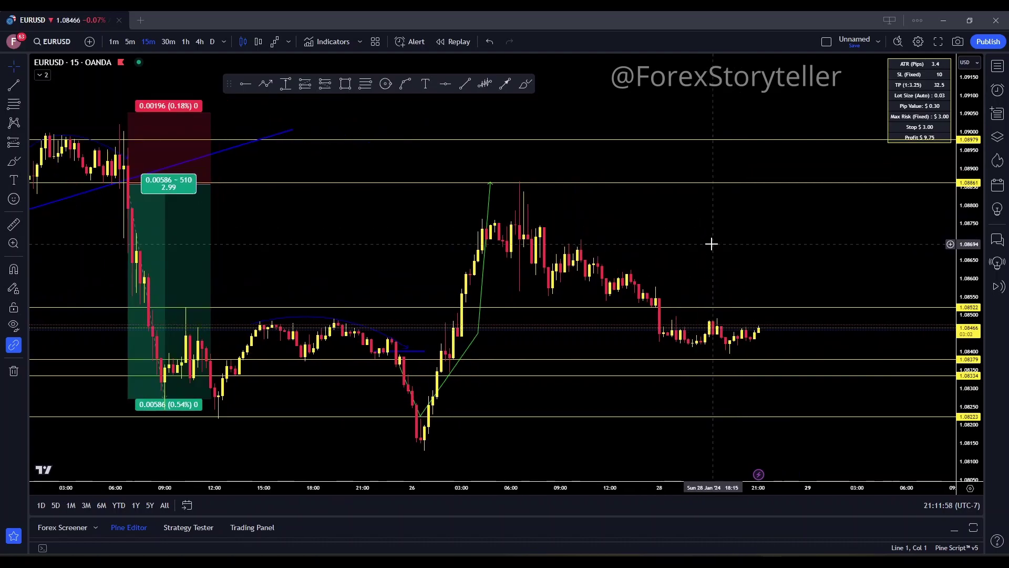
{"action": "left_click_drag", "start_coordinate": [560, 225], "coordinate": [808, 212]}
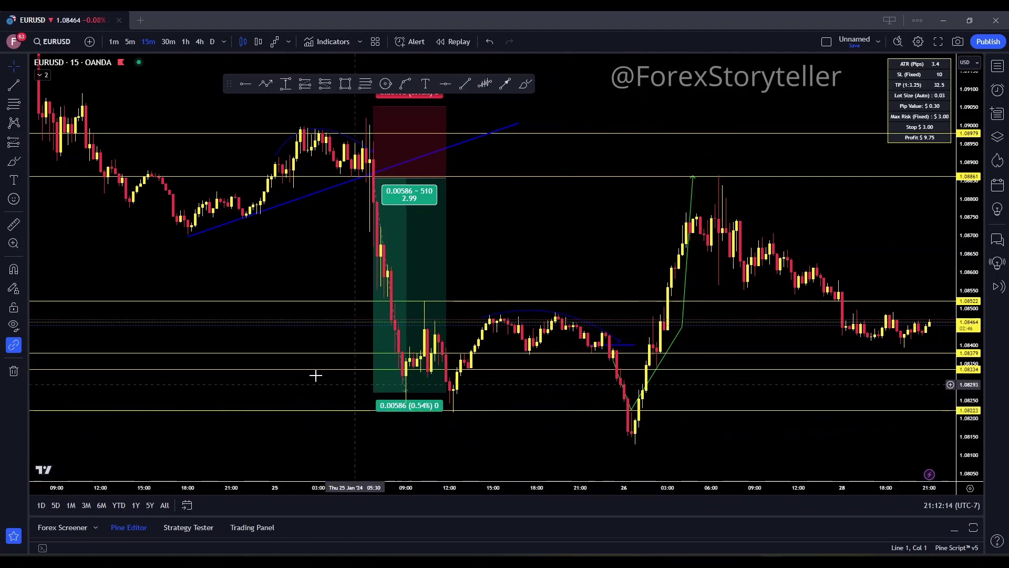
Step: Compare the 23, 25 and 26 January lows at the 1.08223 support level
{"action": "scroll", "coordinate": [347, 373], "scroll_direction": "down", "scroll_amount": 3}
{"action": "scroll", "coordinate": [348, 373], "scroll_direction": "down", "scroll_amount": 5}
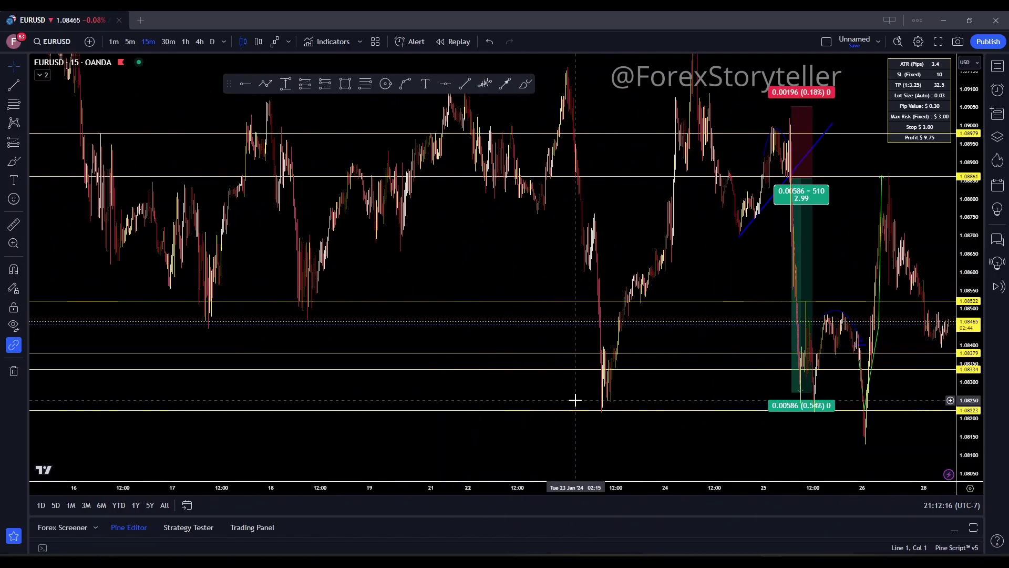
{"action": "scroll", "coordinate": [586, 392], "scroll_direction": "down", "scroll_amount": 2}
{"action": "scroll", "coordinate": [662, 383], "scroll_direction": "up", "scroll_amount": 8}
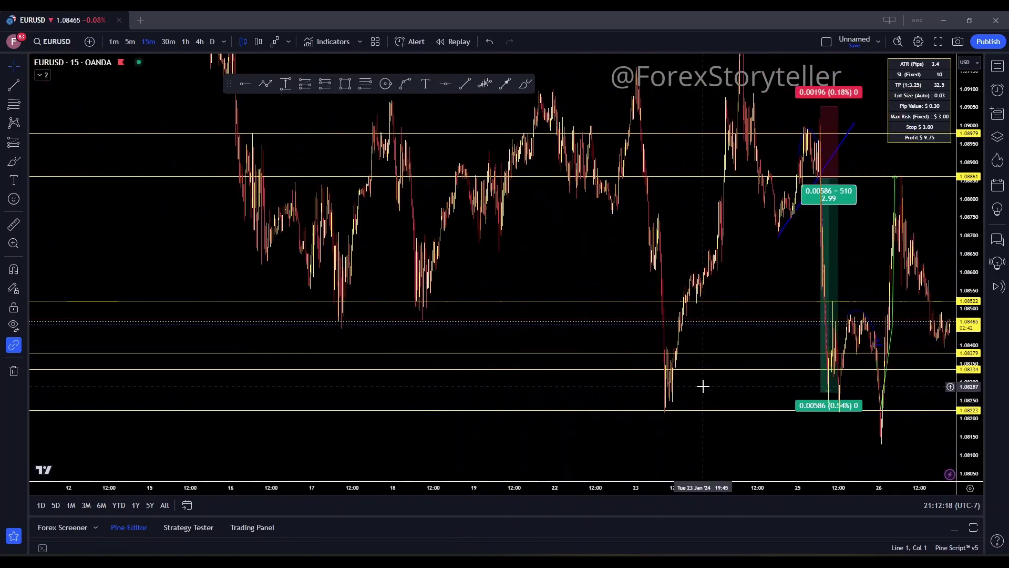
{"action": "scroll", "coordinate": [583, 394], "scroll_direction": "up", "scroll_amount": 4}
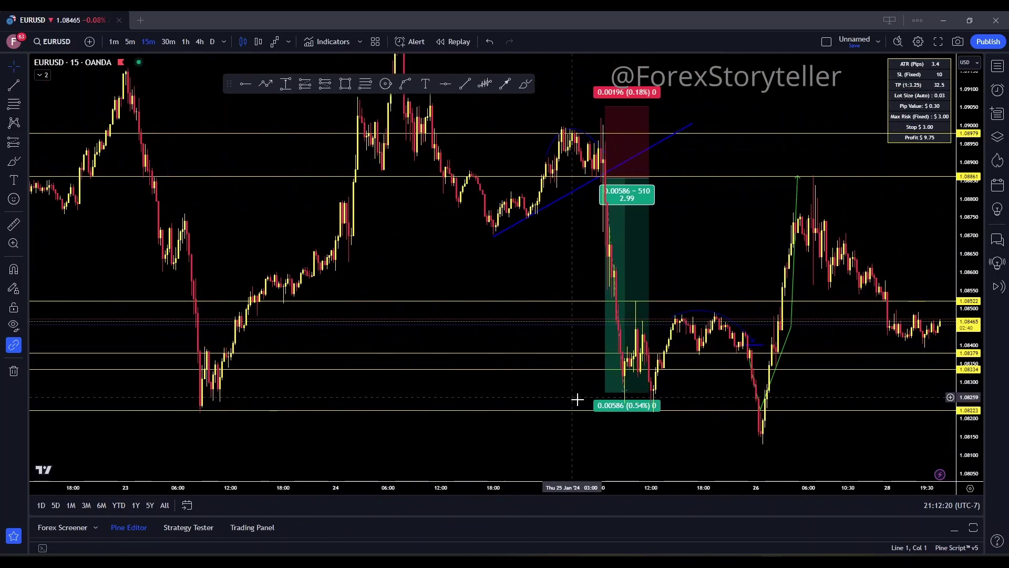
{"action": "scroll", "coordinate": [694, 395], "scroll_direction": "up", "scroll_amount": 3}
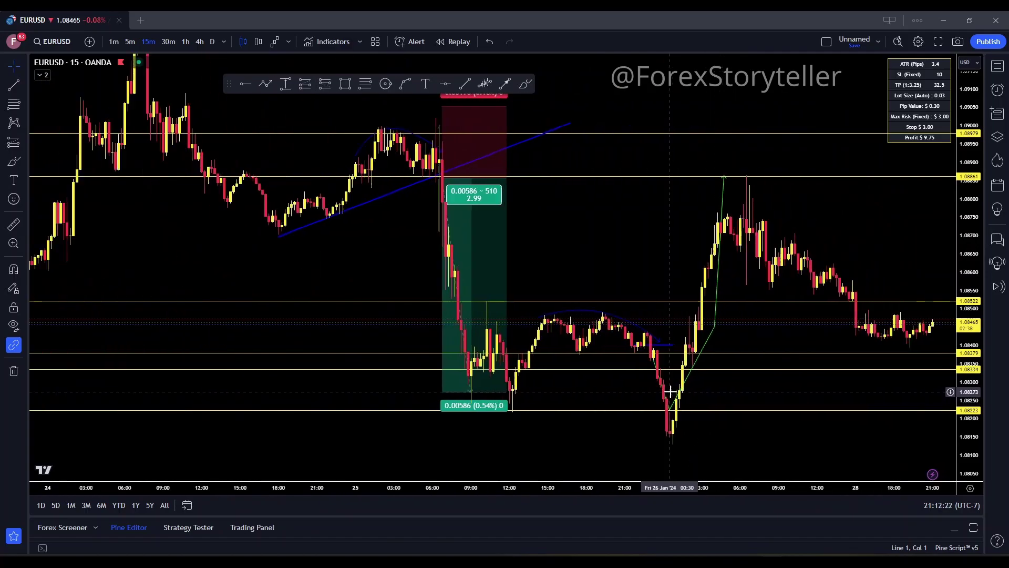
{"action": "left_click_drag", "start_coordinate": [707, 404], "coordinate": [613, 354]}
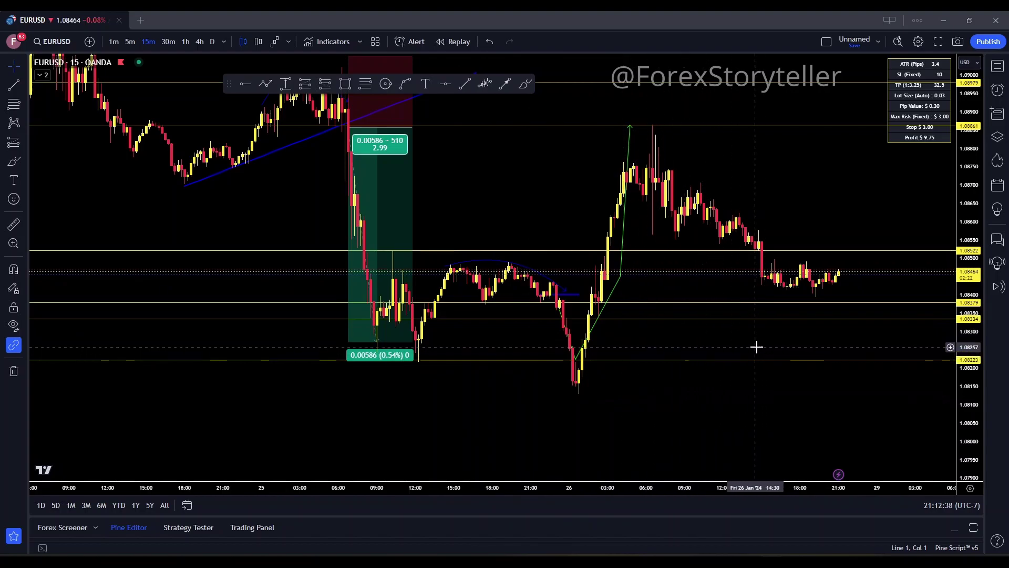
Step: Review the 25 January short position and the 26 January reversal up to the 1.08861 level
{"action": "left_click_drag", "start_coordinate": [837, 215], "coordinate": [633, 240]}
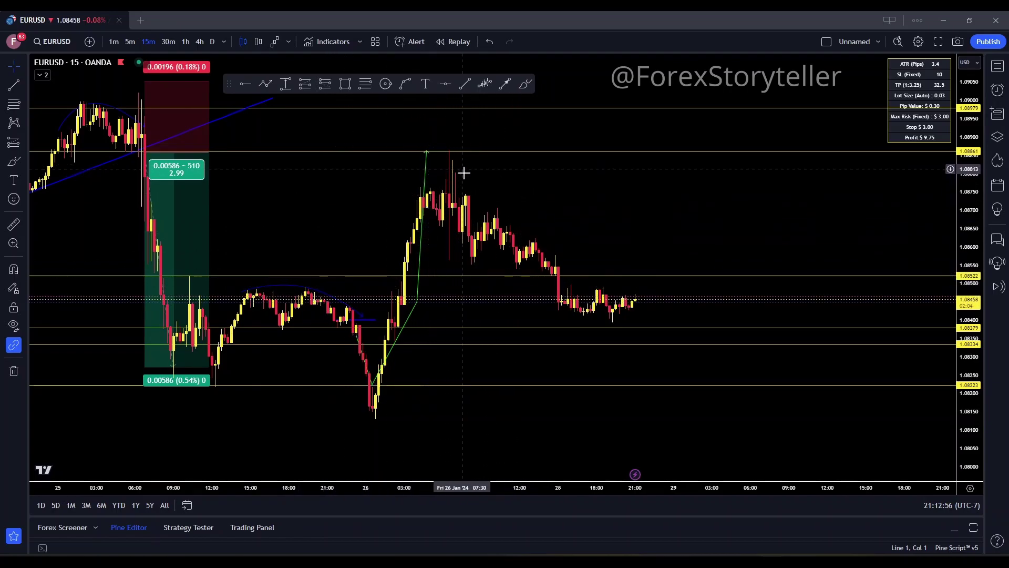
{"action": "left_click_drag", "start_coordinate": [513, 192], "coordinate": [667, 208]}
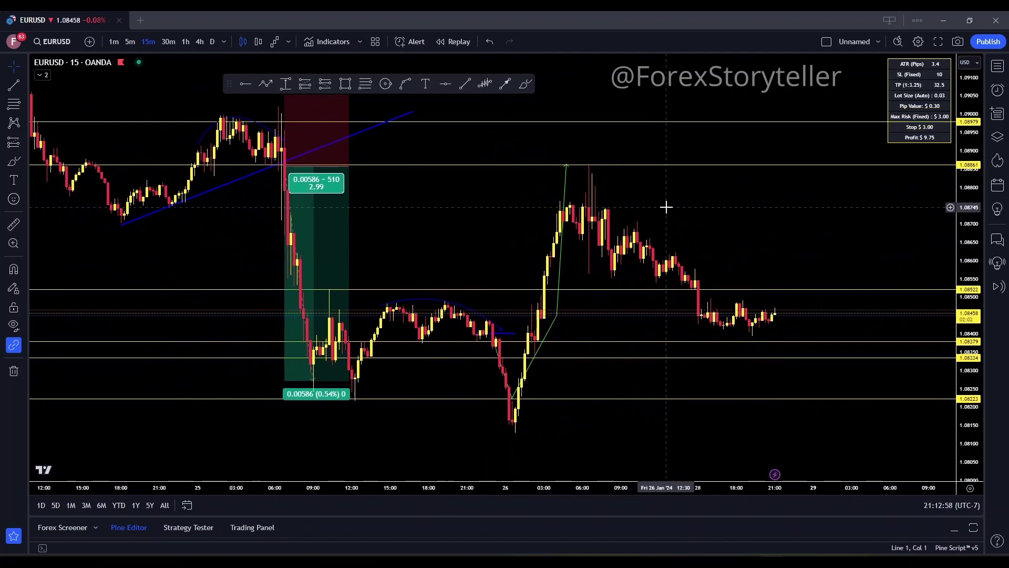
{"action": "scroll", "coordinate": [693, 207], "scroll_direction": "down", "scroll_amount": 2}
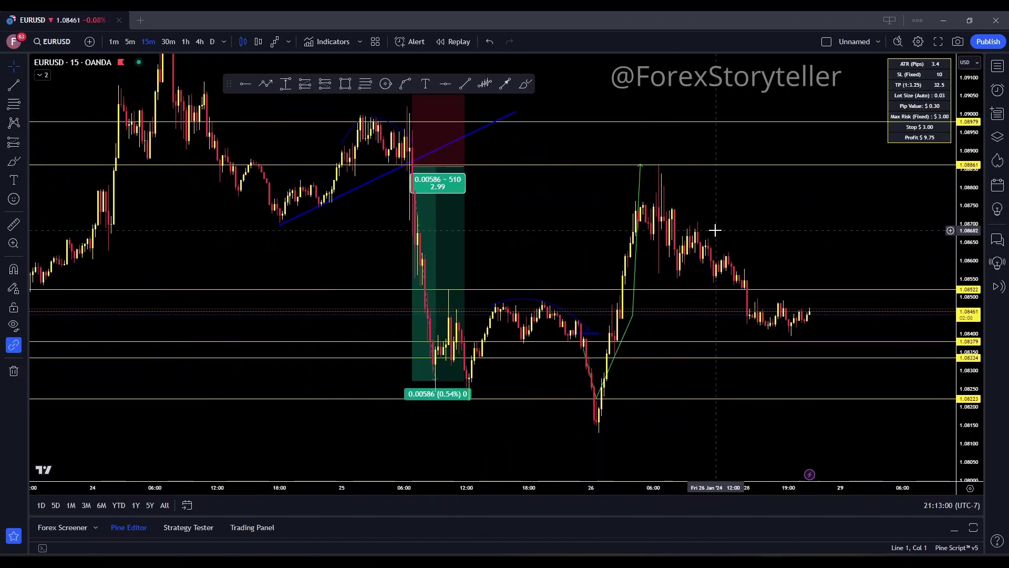
{"action": "scroll", "coordinate": [705, 228], "scroll_direction": "up", "scroll_amount": 2}
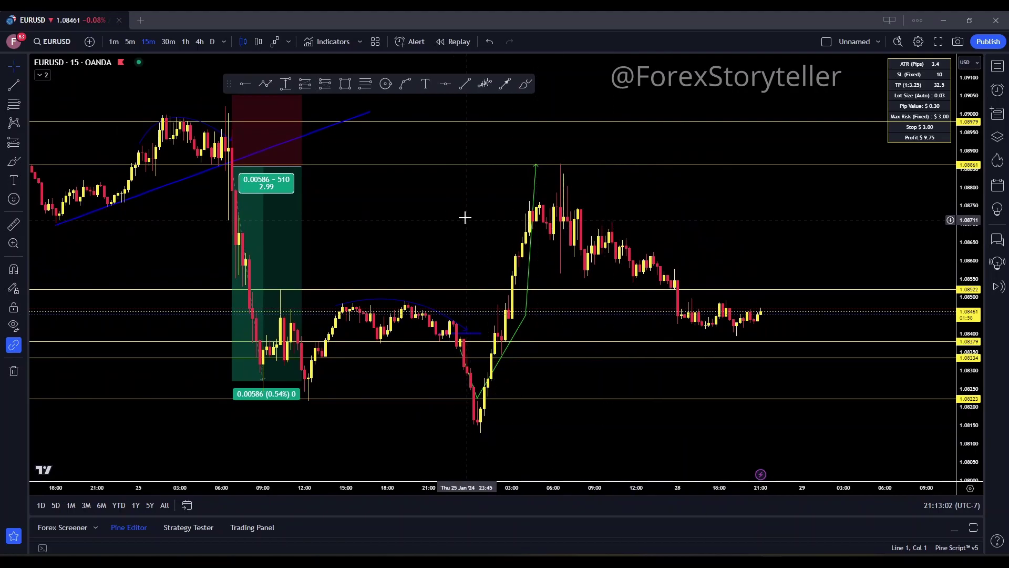
{"action": "left_click_drag", "start_coordinate": [335, 244], "coordinate": [482, 365]}
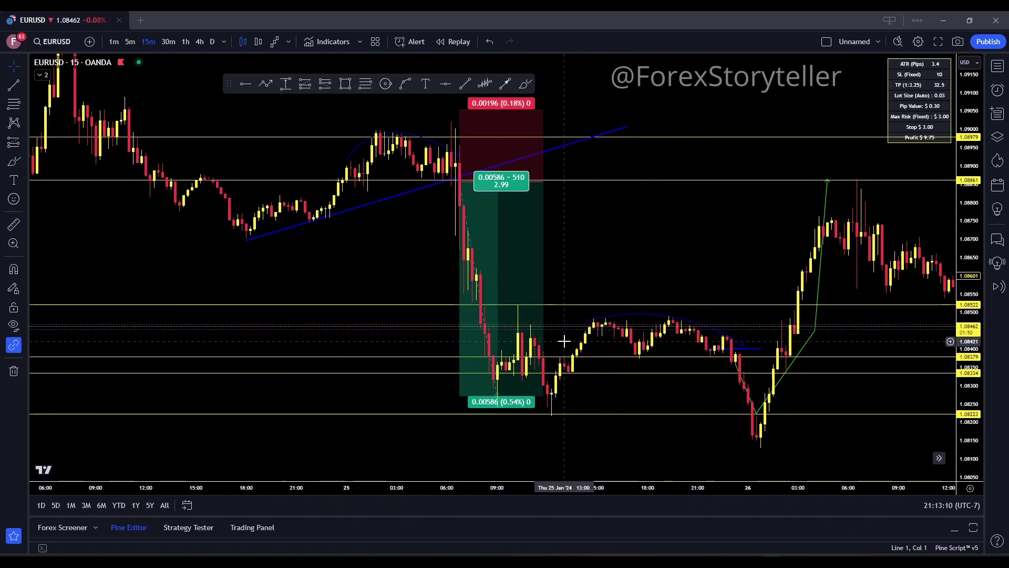
{"action": "left_click_drag", "start_coordinate": [592, 255], "coordinate": [683, 245]}
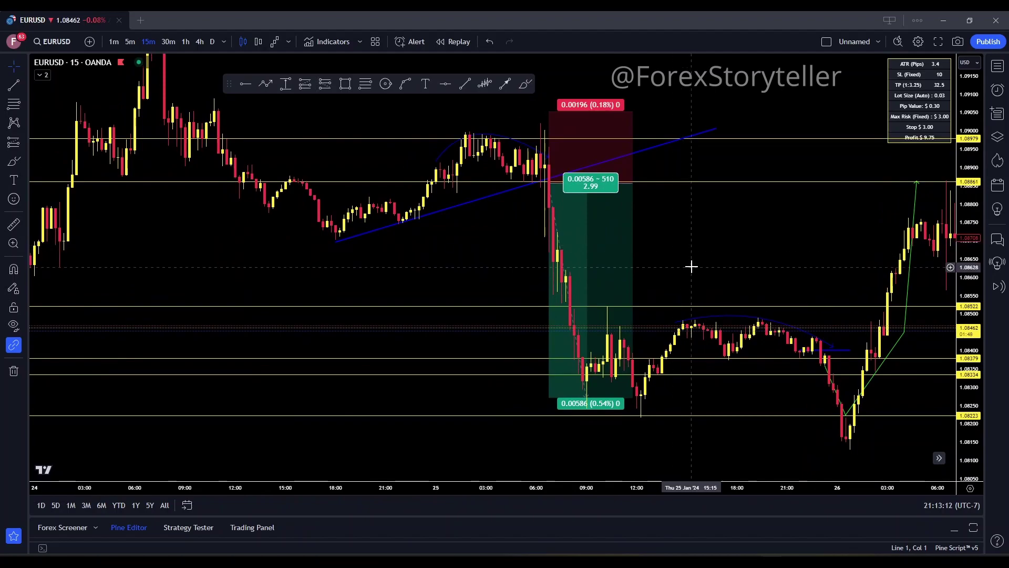
{"action": "scroll", "coordinate": [730, 264], "scroll_direction": "down", "scroll_amount": 3}
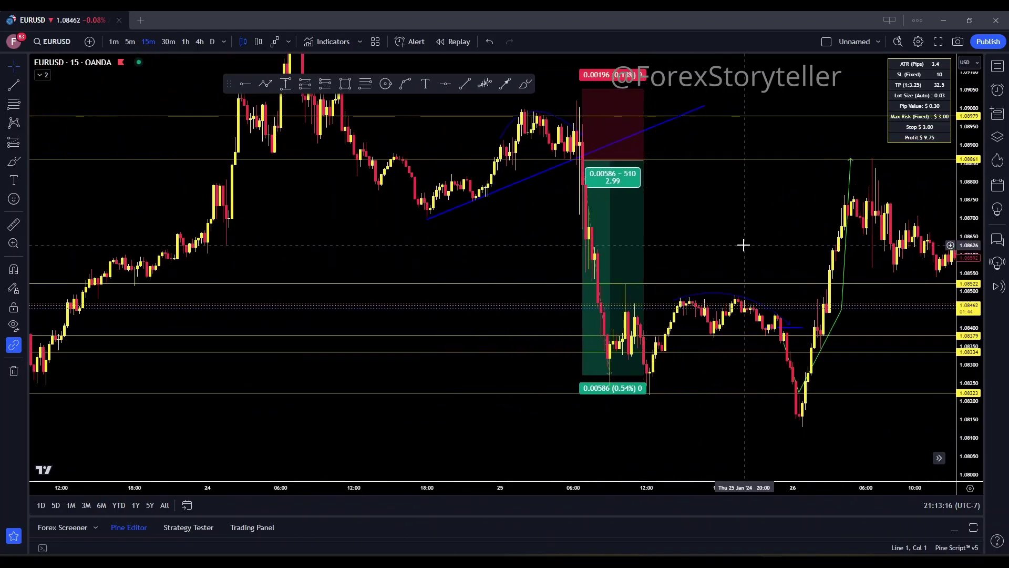
{"action": "left_click_drag", "start_coordinate": [743, 245], "coordinate": [759, 279]}
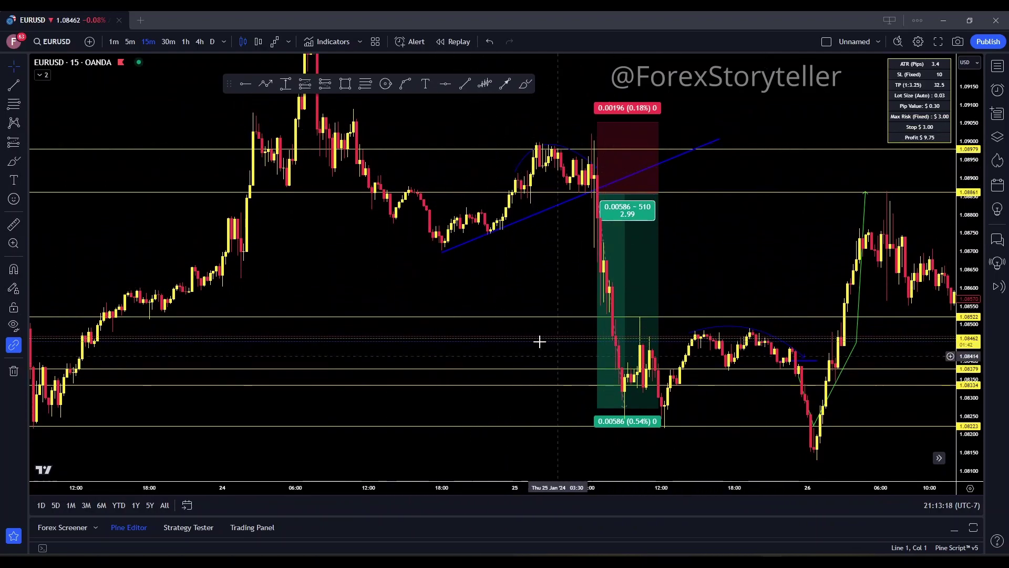
Step: Turn on session breaks in the chart's event settings and apply the change
{"action": "right_click", "coordinate": [489, 290]}
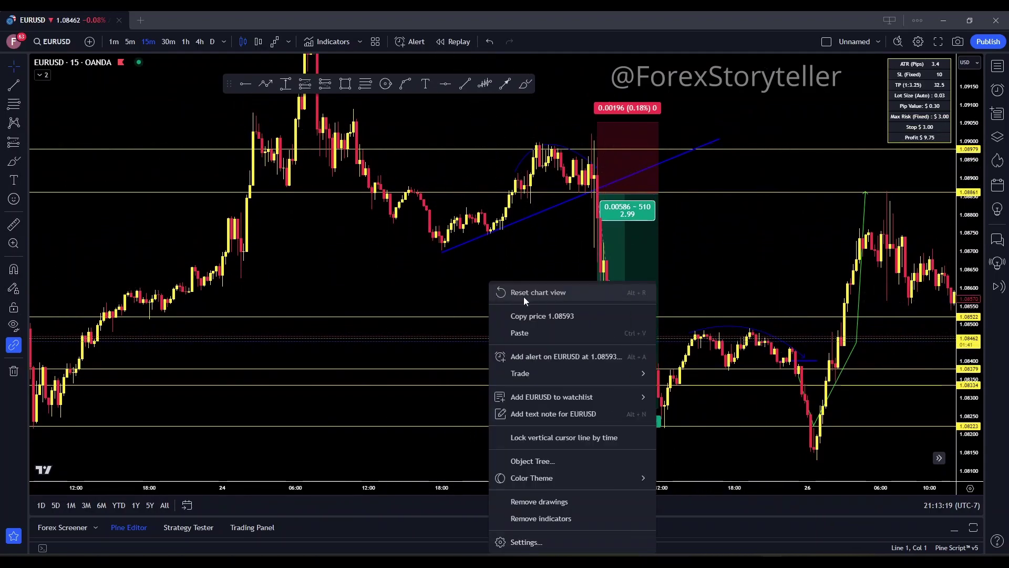
{"action": "left_click", "coordinate": [525, 542]}
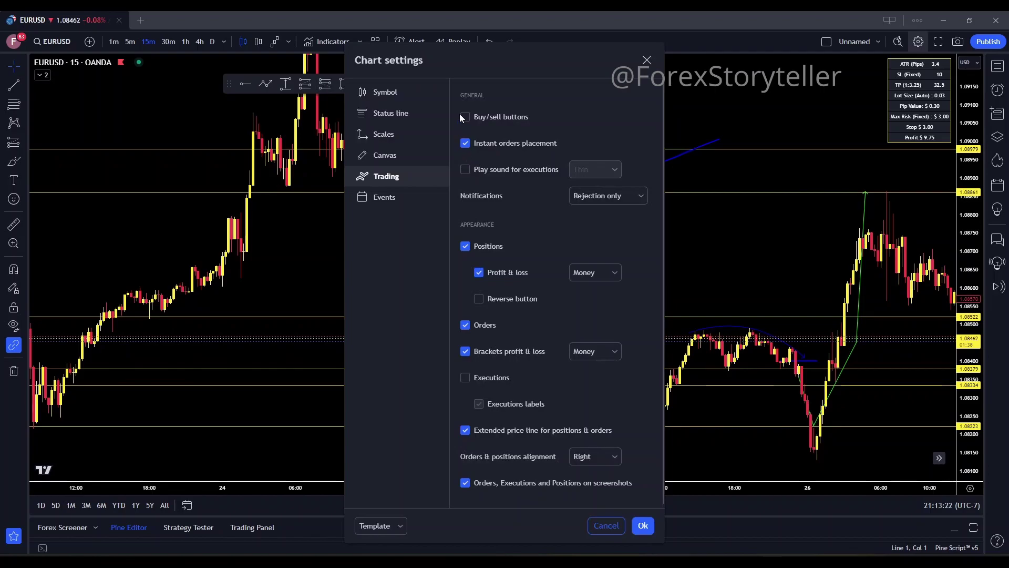
{"action": "left_click", "coordinate": [391, 200]}
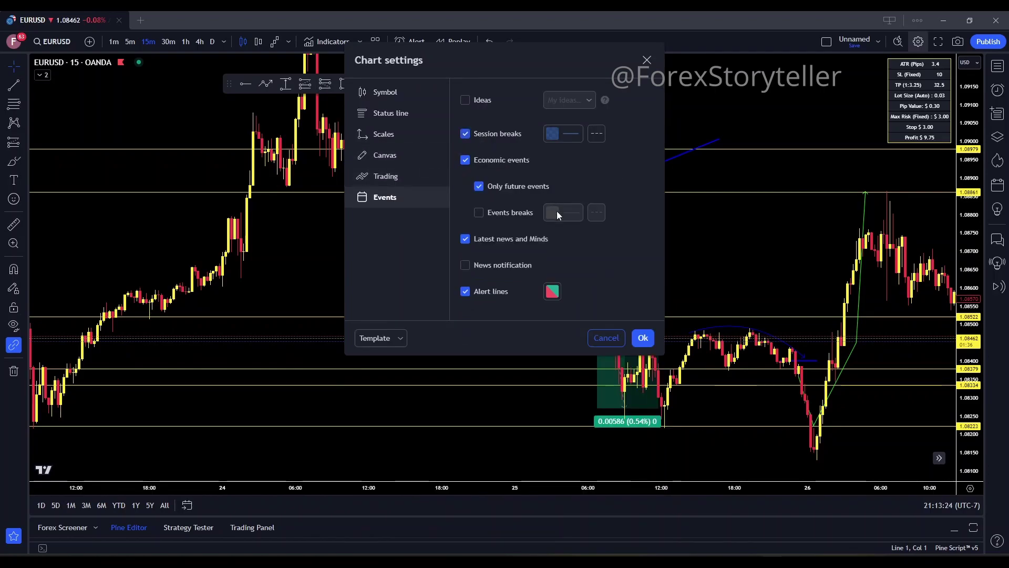
{"action": "left_click", "coordinate": [643, 338]}
Step: Examine the 23 to 28 January daily sessions between the session breaks and compare them with the sessions back to 16 January
{"action": "left_click_drag", "start_coordinate": [778, 255], "coordinate": [566, 238]}
{"action": "scroll", "coordinate": [566, 238], "scroll_direction": "down", "scroll_amount": 3}
{"action": "left_click_drag", "start_coordinate": [726, 223], "coordinate": [660, 232]}
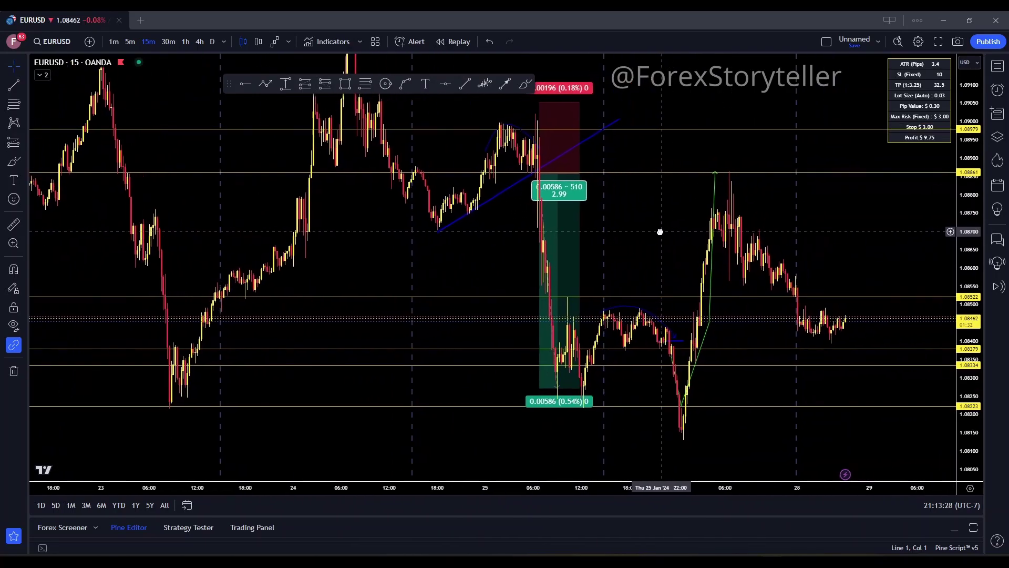
{"action": "scroll", "coordinate": [574, 226], "scroll_direction": "down", "scroll_amount": 7}
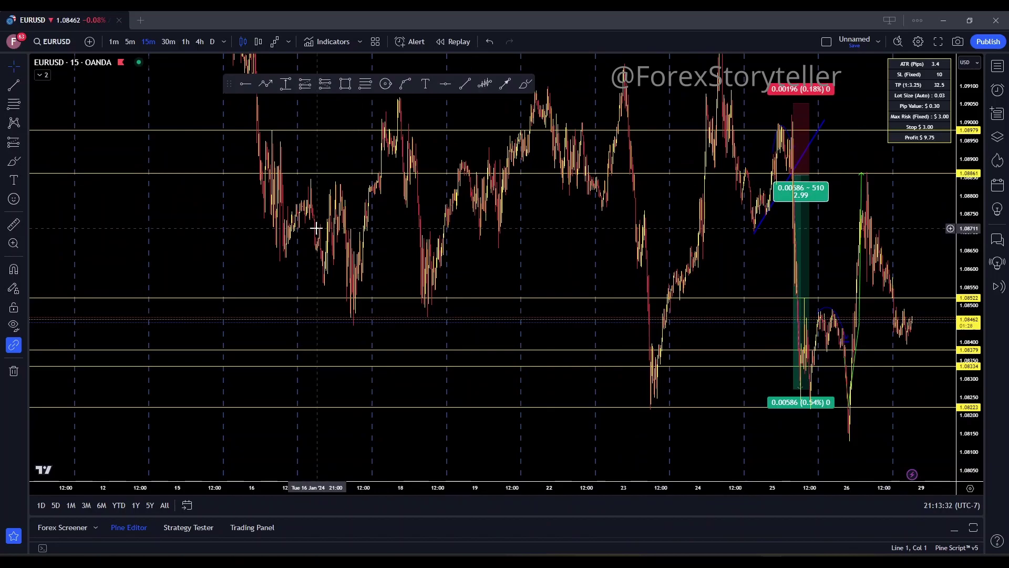
{"action": "left_click_drag", "start_coordinate": [702, 255], "coordinate": [583, 282]}
{"action": "scroll", "coordinate": [582, 282], "scroll_direction": "up", "scroll_amount": 4}
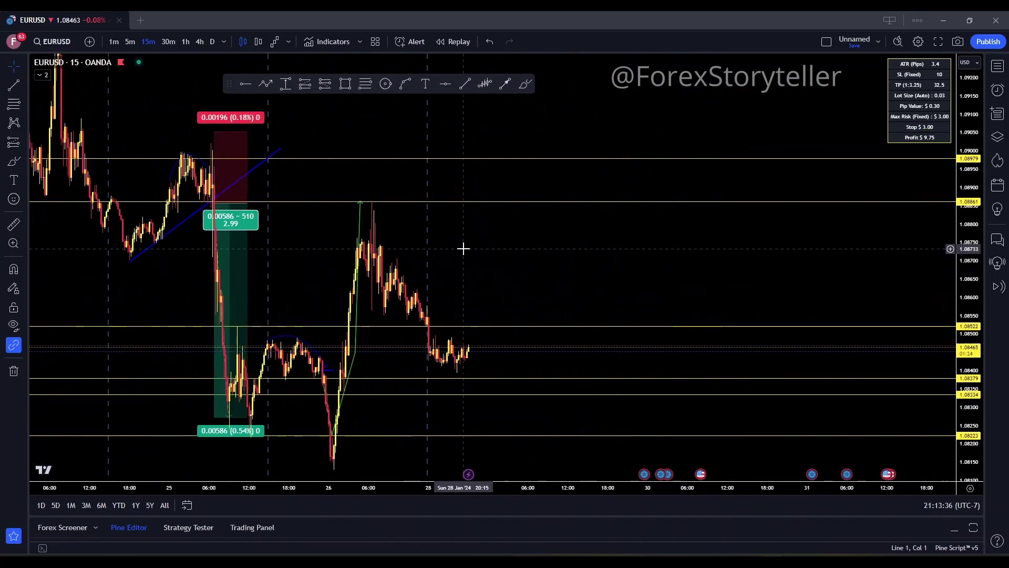
{"action": "left_click_drag", "start_coordinate": [462, 248], "coordinate": [739, 224]}
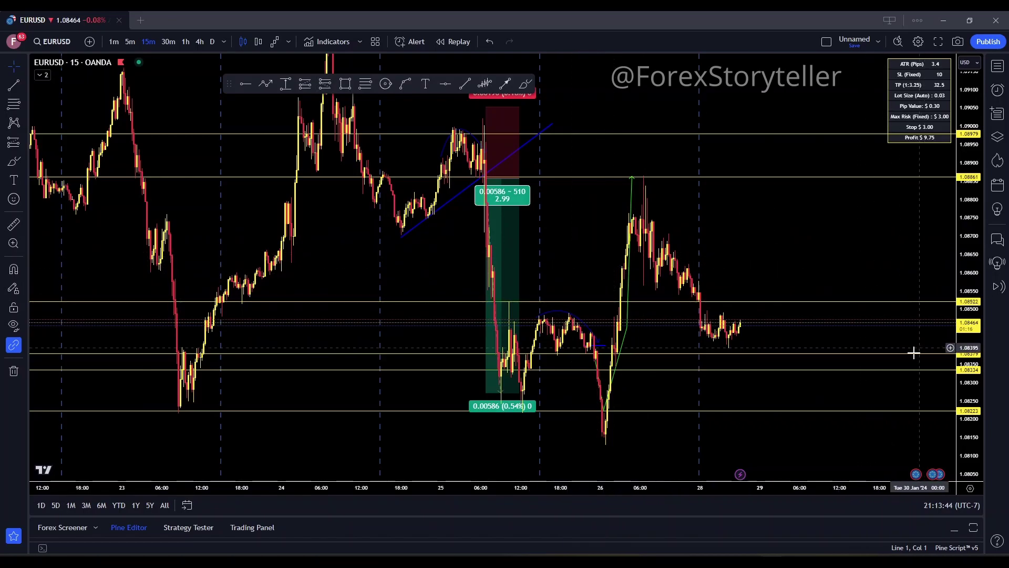
{"action": "scroll", "coordinate": [779, 250], "scroll_direction": "up", "scroll_amount": 5}
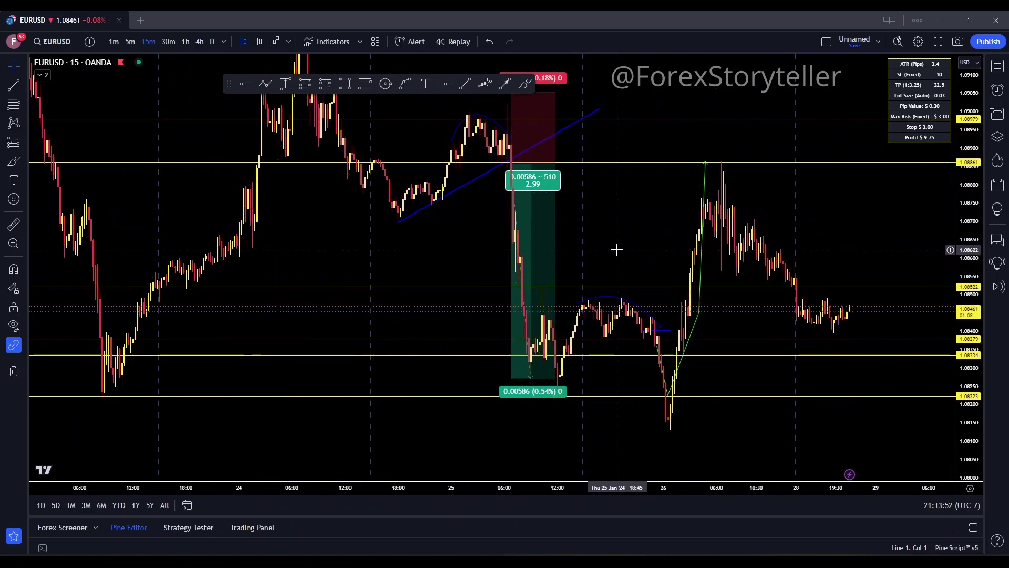
{"action": "scroll", "coordinate": [410, 237], "scroll_direction": "down", "scroll_amount": 5}
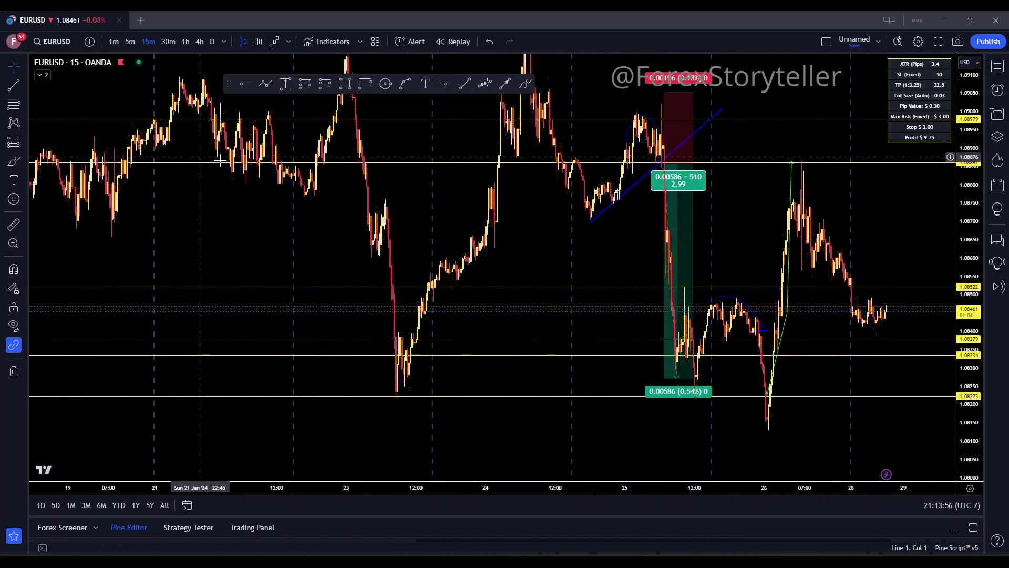
{"action": "scroll", "coordinate": [526, 189], "scroll_direction": "down", "scroll_amount": 5}
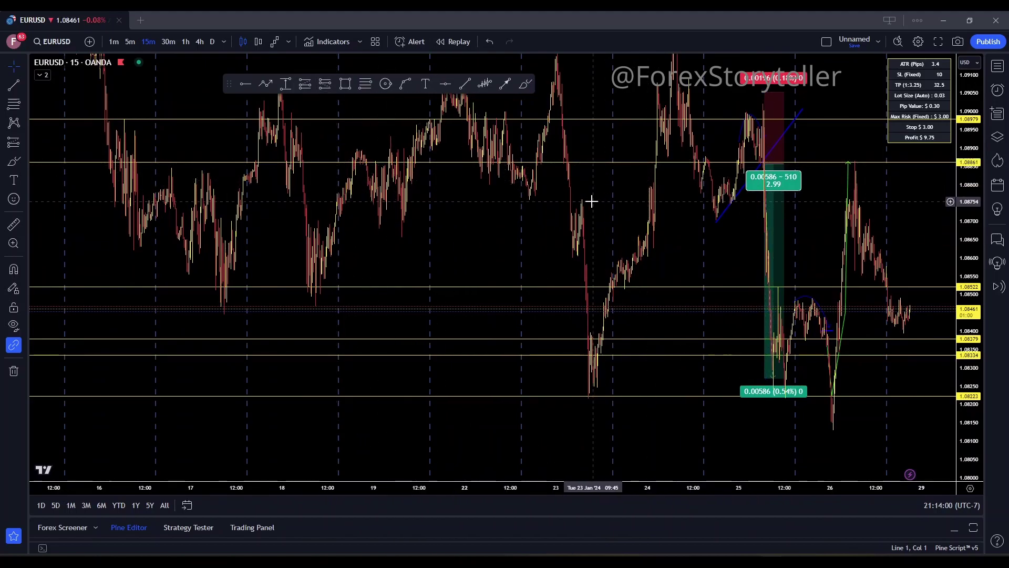
Step: Inspect the 25 January session around the short position and the price action leading into the 26 January low
{"action": "scroll", "coordinate": [508, 209], "scroll_direction": "up", "scroll_amount": 5}
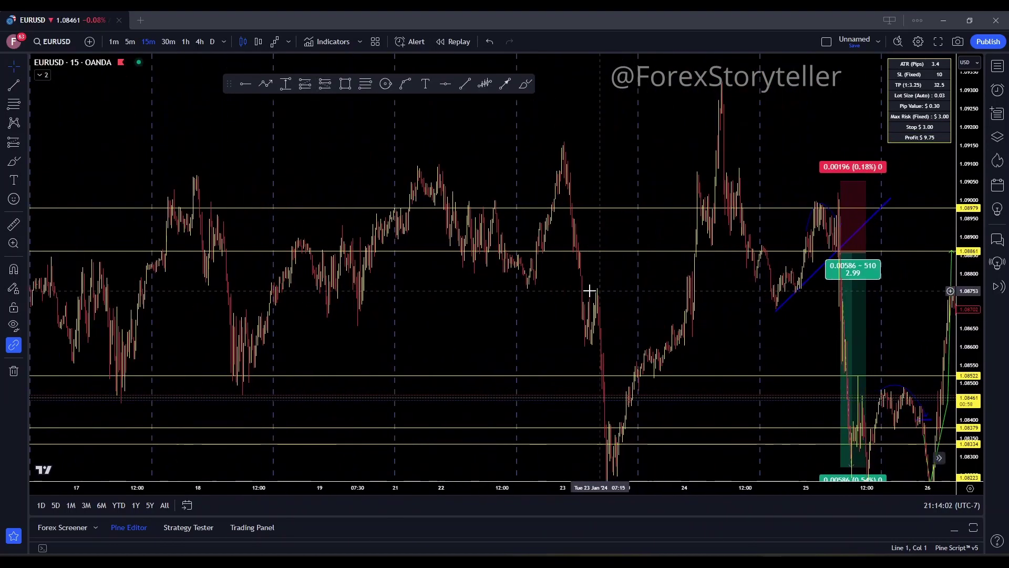
{"action": "scroll", "coordinate": [557, 290], "scroll_direction": "up", "scroll_amount": 3}
{"action": "left_click_drag", "start_coordinate": [587, 324], "coordinate": [390, 270]}
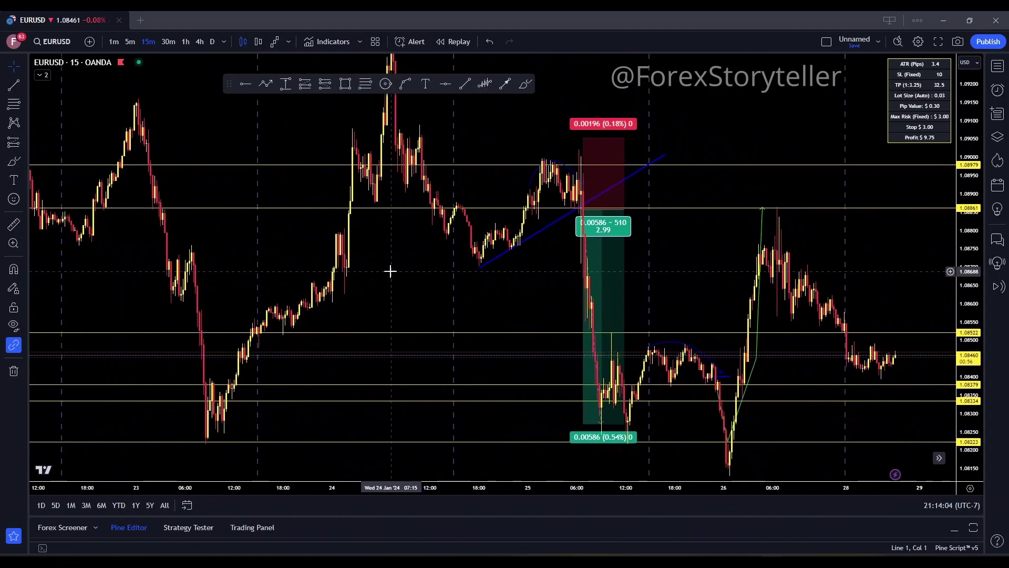
{"action": "scroll", "coordinate": [435, 268], "scroll_direction": "up", "scroll_amount": 2}
{"action": "scroll", "coordinate": [632, 274], "scroll_direction": "up", "scroll_amount": 2}
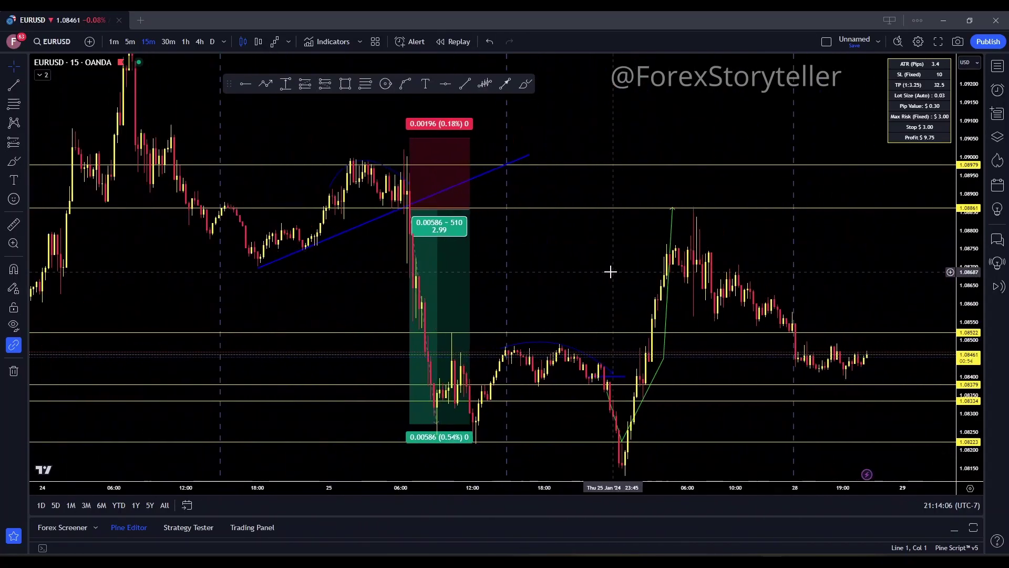
{"action": "left_click_drag", "start_coordinate": [610, 270], "coordinate": [595, 197]}
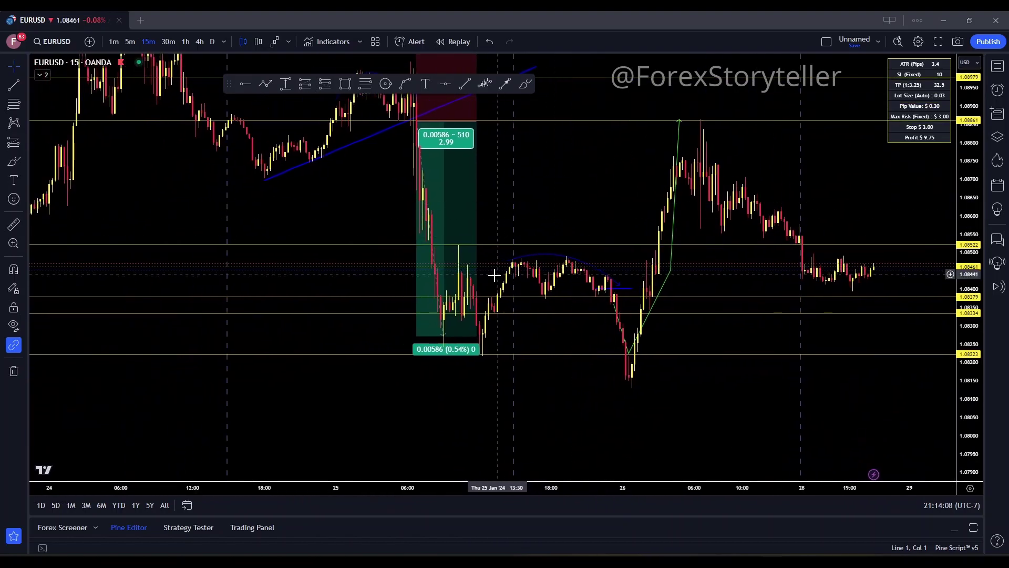
{"action": "left_click_drag", "start_coordinate": [530, 198], "coordinate": [652, 206]}
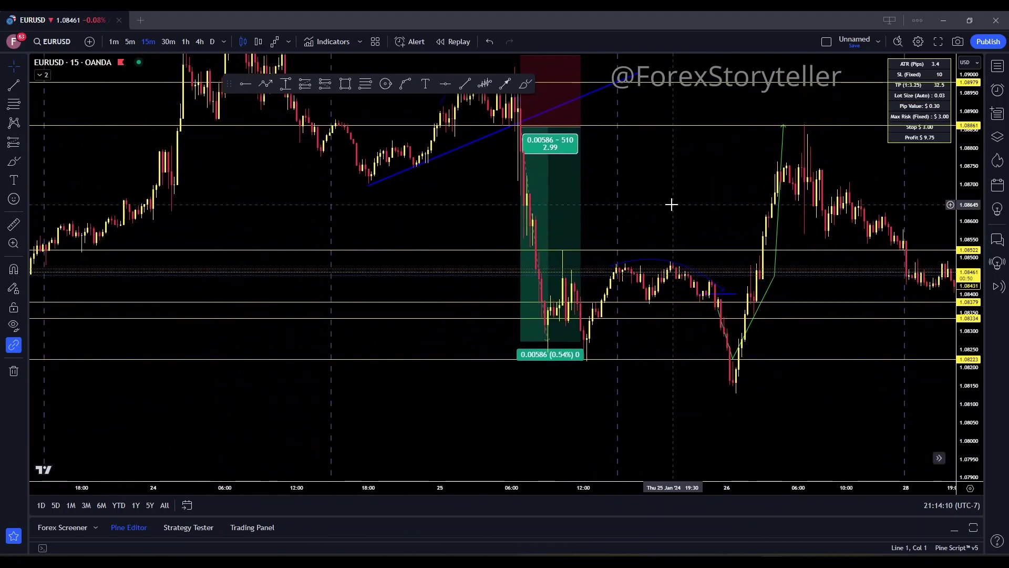
{"action": "scroll", "coordinate": [750, 256], "scroll_direction": "down", "scroll_amount": 2}
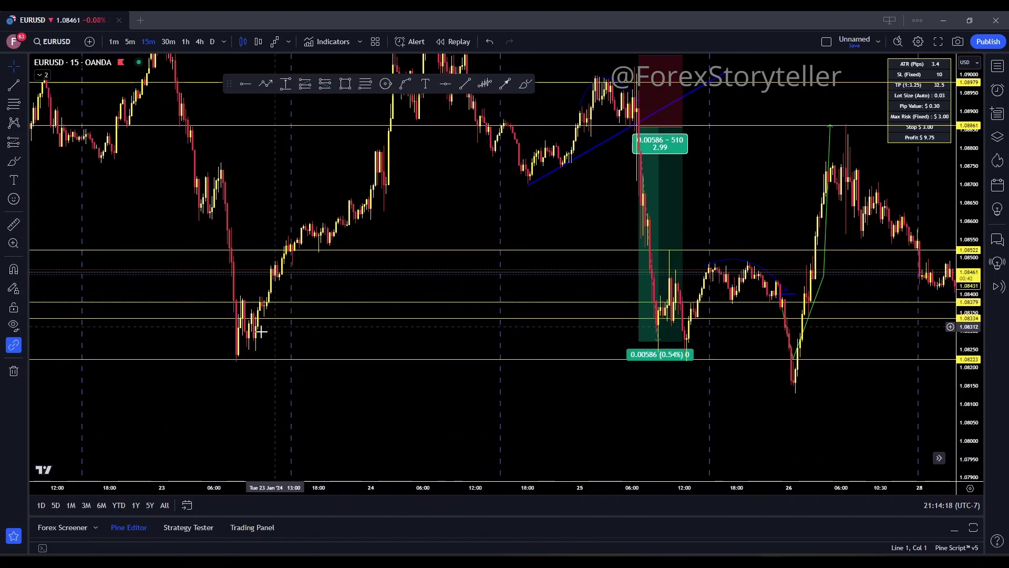
Step: Compare the 23 January low at the 1.08223 level with the 25 and 26 January lows, session by session
{"action": "left_click_drag", "start_coordinate": [771, 219], "coordinate": [651, 266]}
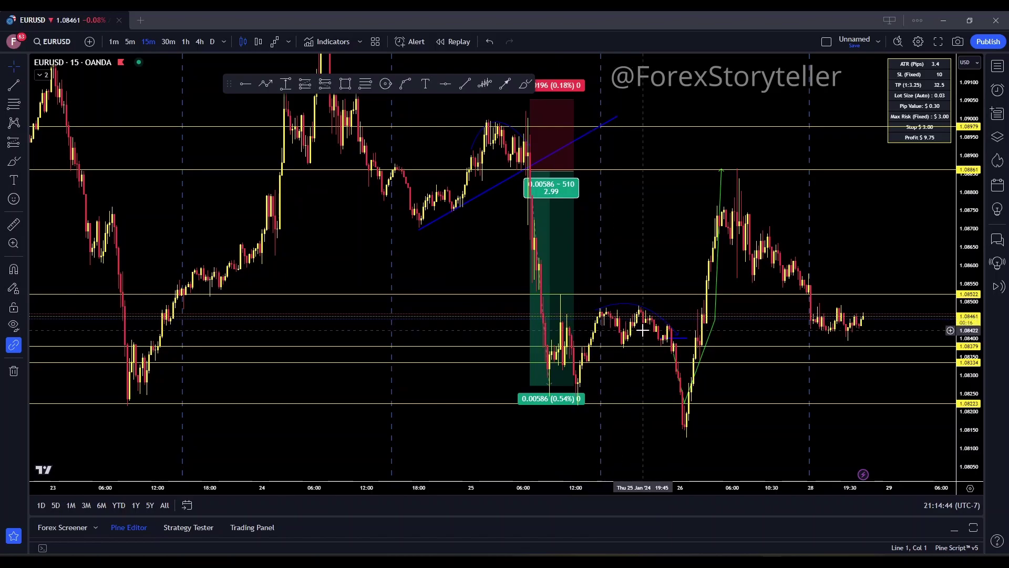
{"action": "scroll", "coordinate": [462, 331], "scroll_direction": "down", "scroll_amount": 5}
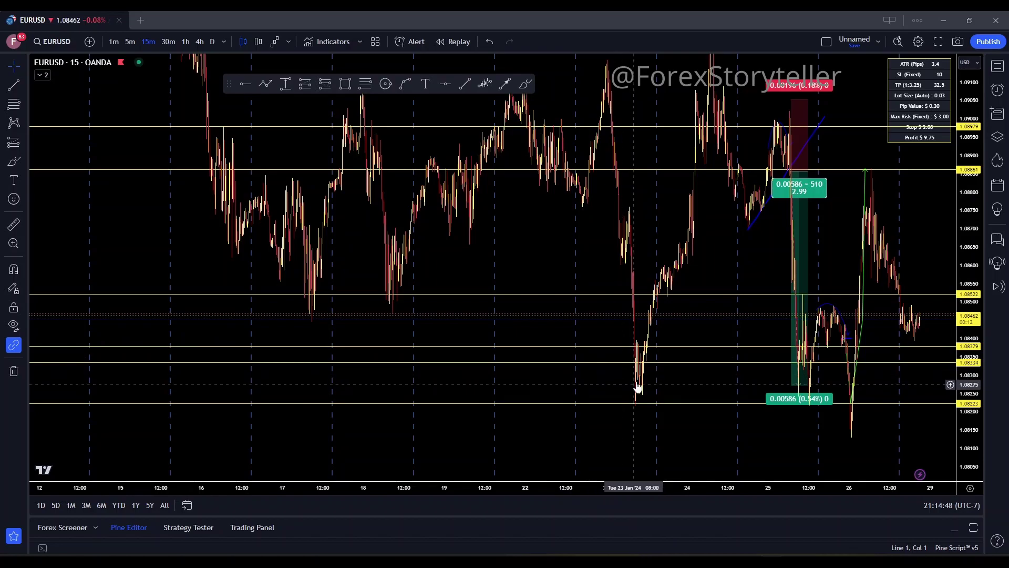
{"action": "scroll", "coordinate": [637, 387], "scroll_direction": "up", "scroll_amount": 3}
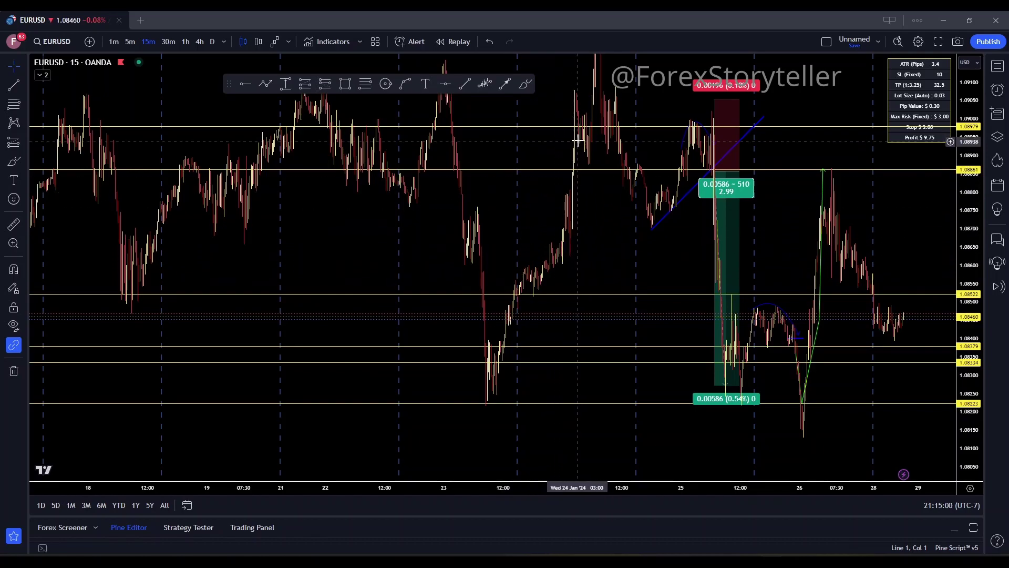
{"action": "scroll", "coordinate": [582, 245], "scroll_direction": "up", "scroll_amount": 3}
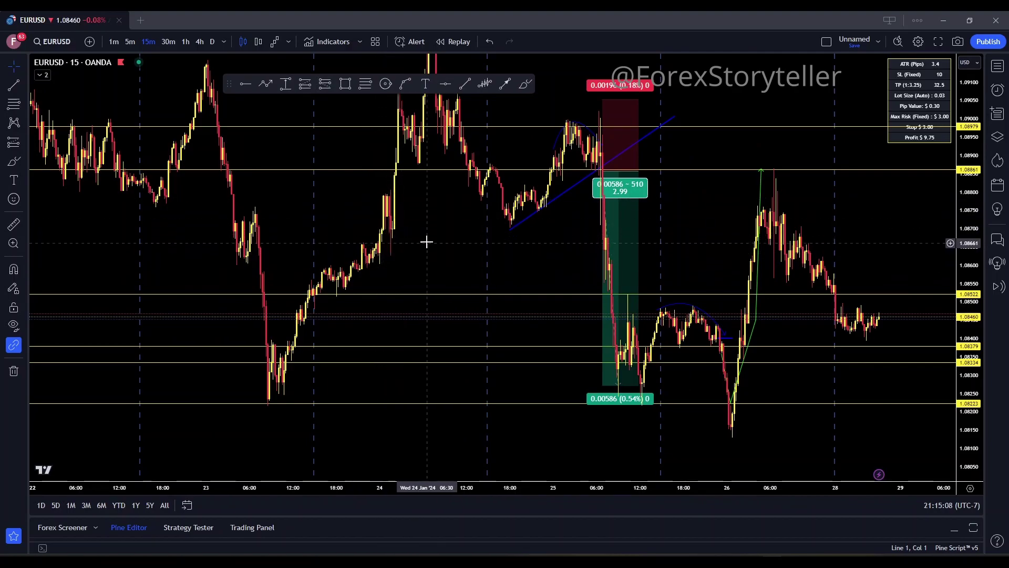
{"action": "left_click_drag", "start_coordinate": [424, 241], "coordinate": [435, 286]}
{"action": "scroll", "coordinate": [372, 234], "scroll_direction": "up", "scroll_amount": 1}
{"action": "left_click_drag", "start_coordinate": [354, 289], "coordinate": [491, 286]}
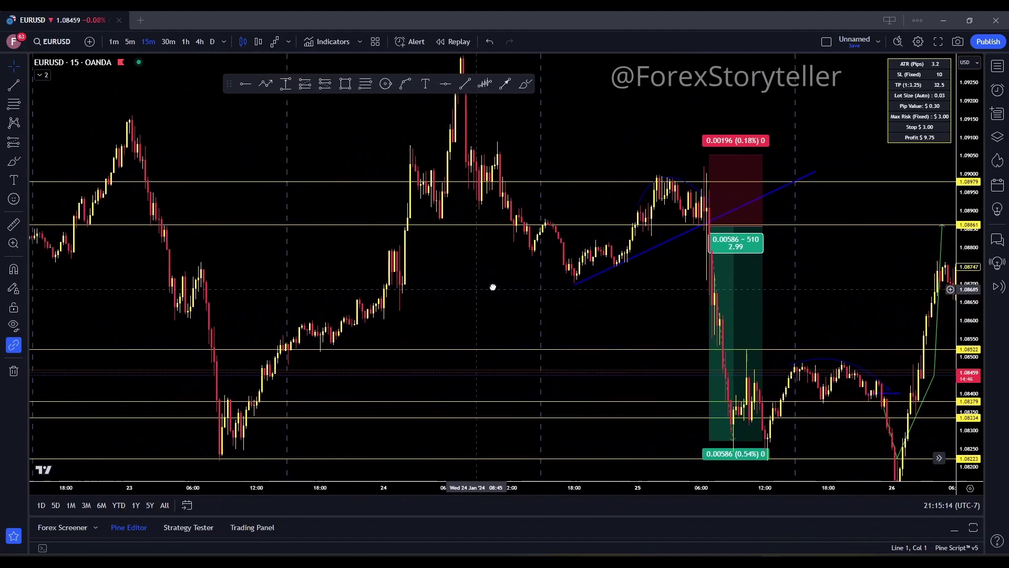
{"action": "scroll", "coordinate": [531, 270], "scroll_direction": "up", "scroll_amount": 1}
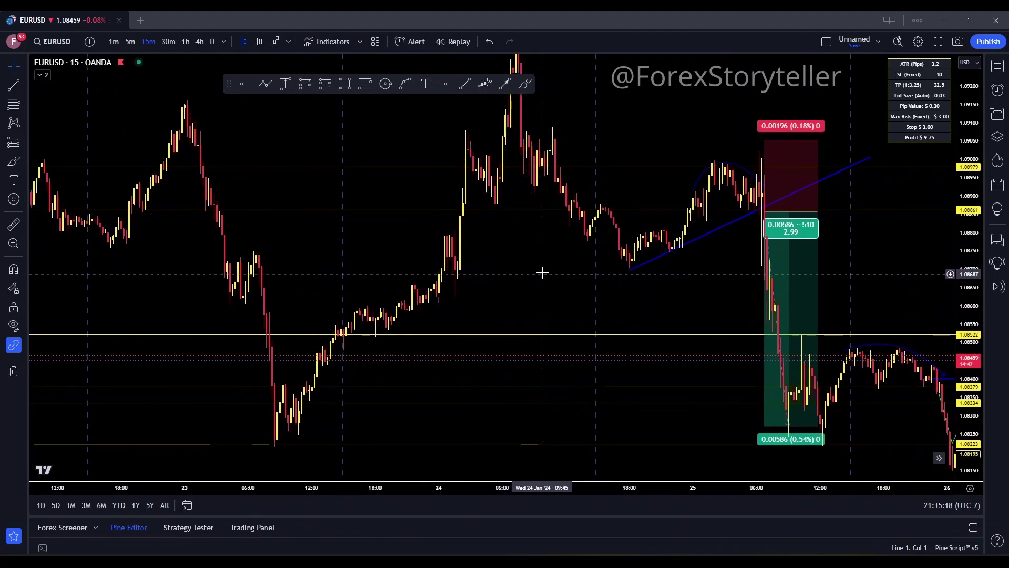
Step: Examine the 23 and 24 January highs above the 1.08979 level and the price moves following each of them
{"action": "scroll", "coordinate": [542, 273], "scroll_direction": "down", "scroll_amount": 2}
{"action": "left_click_drag", "start_coordinate": [550, 263], "coordinate": [661, 277]}
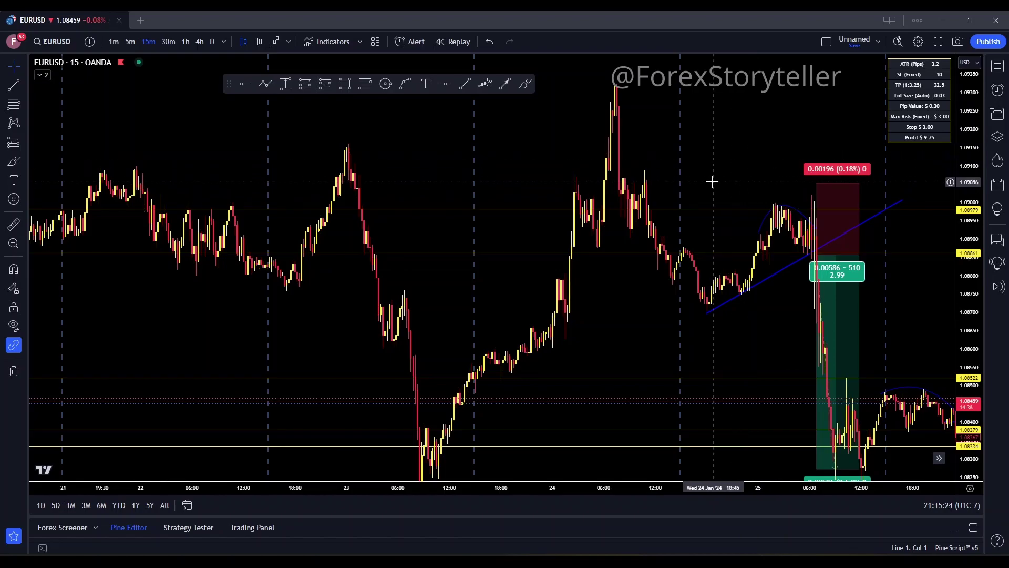
{"action": "scroll", "coordinate": [683, 178], "scroll_direction": "up", "scroll_amount": 2}
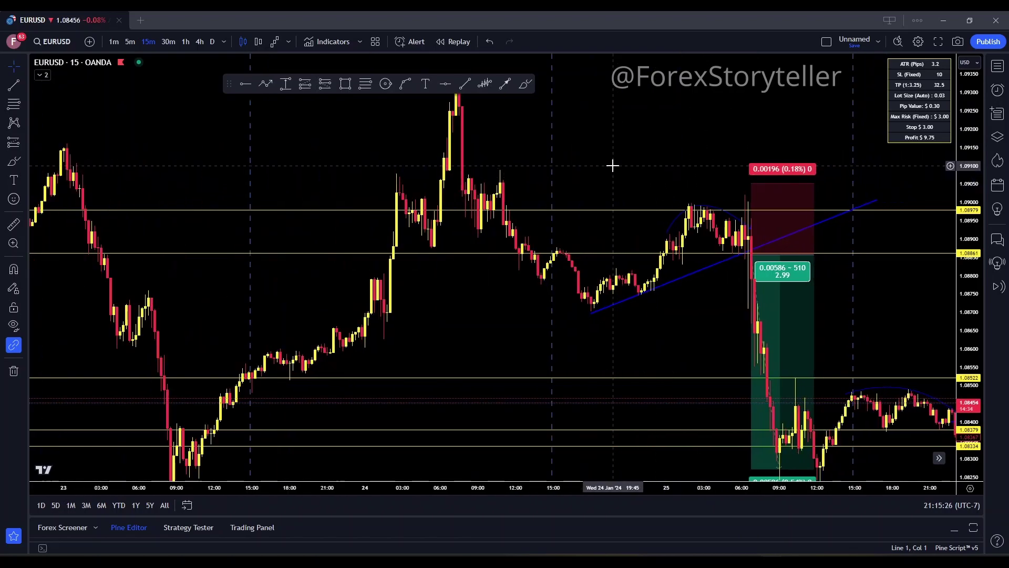
{"action": "left_click_drag", "start_coordinate": [614, 173], "coordinate": [741, 170]}
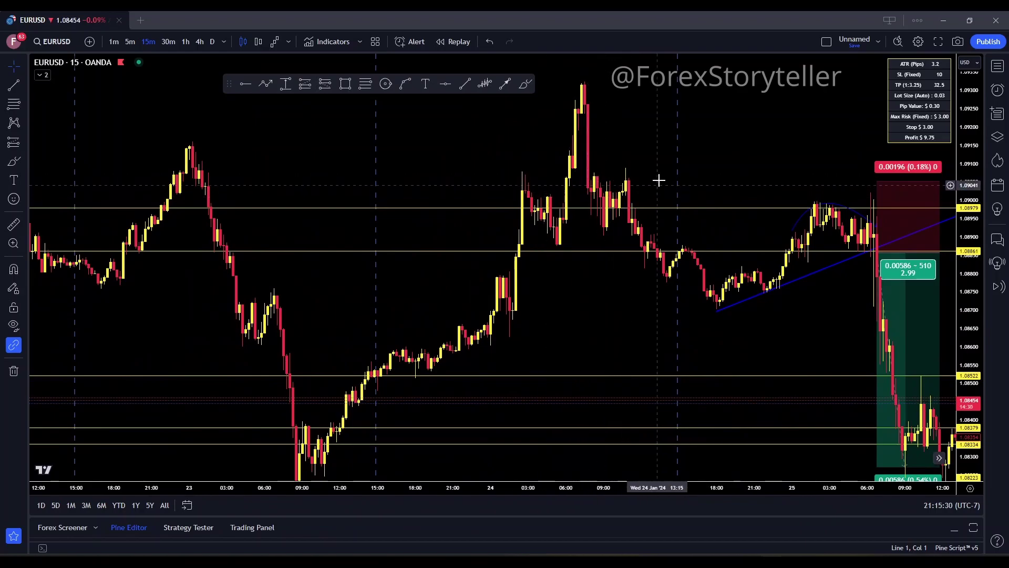
{"action": "left_click_drag", "start_coordinate": [669, 133], "coordinate": [727, 99]}
{"action": "scroll", "coordinate": [555, 182], "scroll_direction": "down", "scroll_amount": 2}
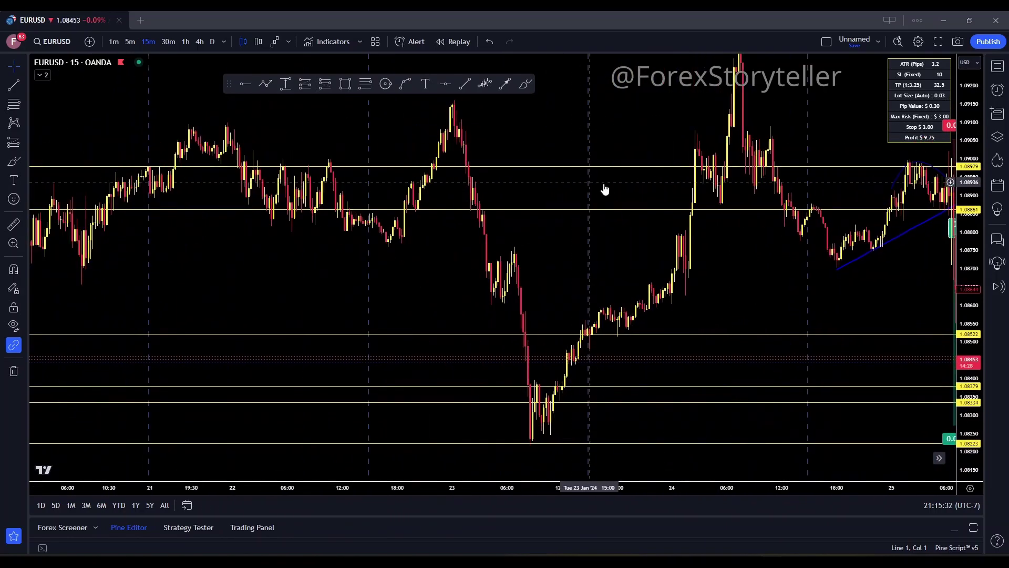
{"action": "left_click_drag", "start_coordinate": [737, 257], "coordinate": [624, 275]}
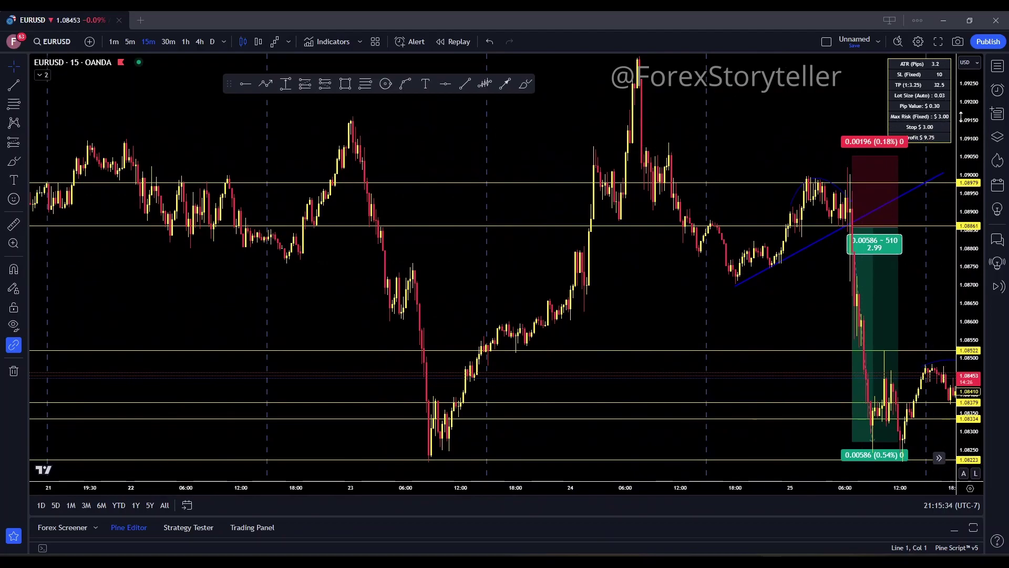
{"action": "left_click_drag", "start_coordinate": [971, 112], "coordinate": [969, 173]}
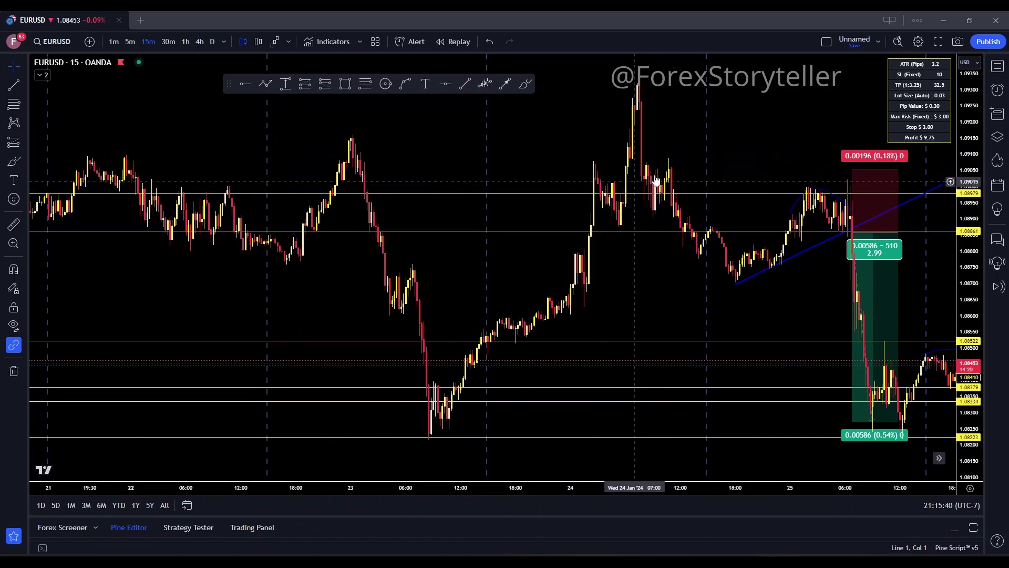
Step: Review the wider price structure from mid-December to late January against the 1.09845, 1.08979 and 1.08223 levels
{"action": "scroll", "coordinate": [561, 149], "scroll_direction": "down", "scroll_amount": 5}
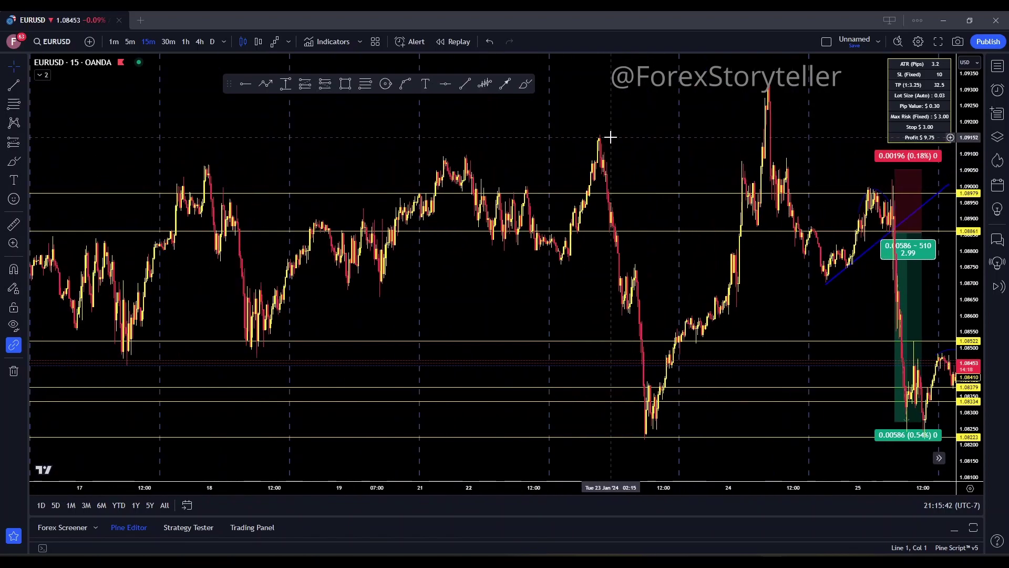
{"action": "left_click_drag", "start_coordinate": [664, 151], "coordinate": [683, 173]}
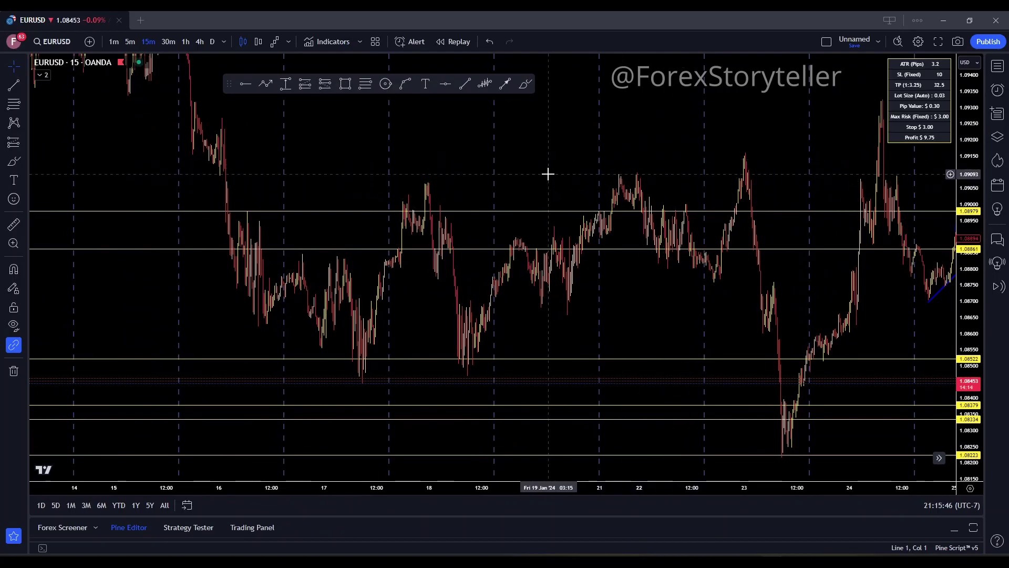
{"action": "scroll", "coordinate": [551, 160], "scroll_direction": "down", "scroll_amount": 3}
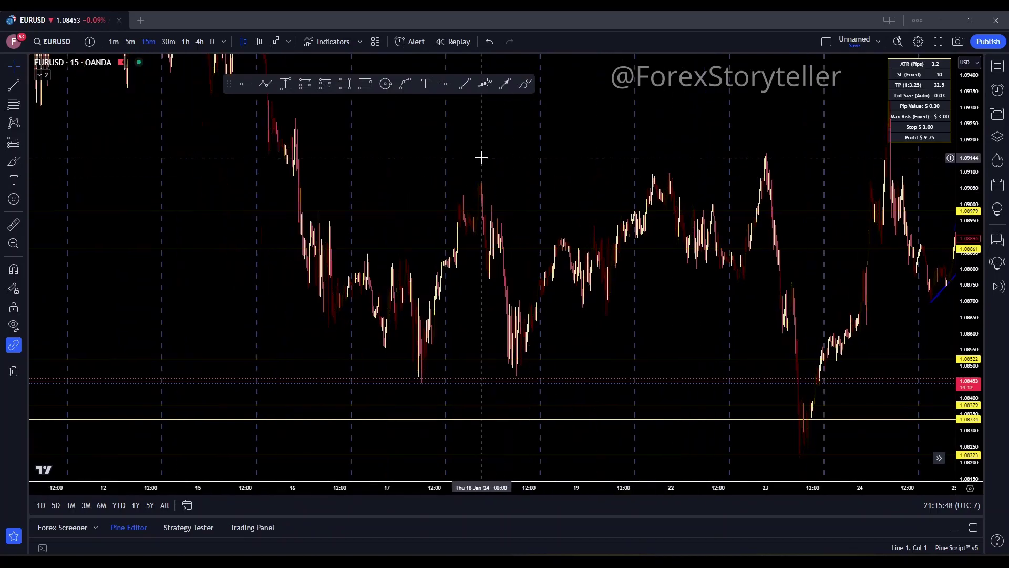
{"action": "scroll", "coordinate": [633, 189], "scroll_direction": "down", "scroll_amount": 3}
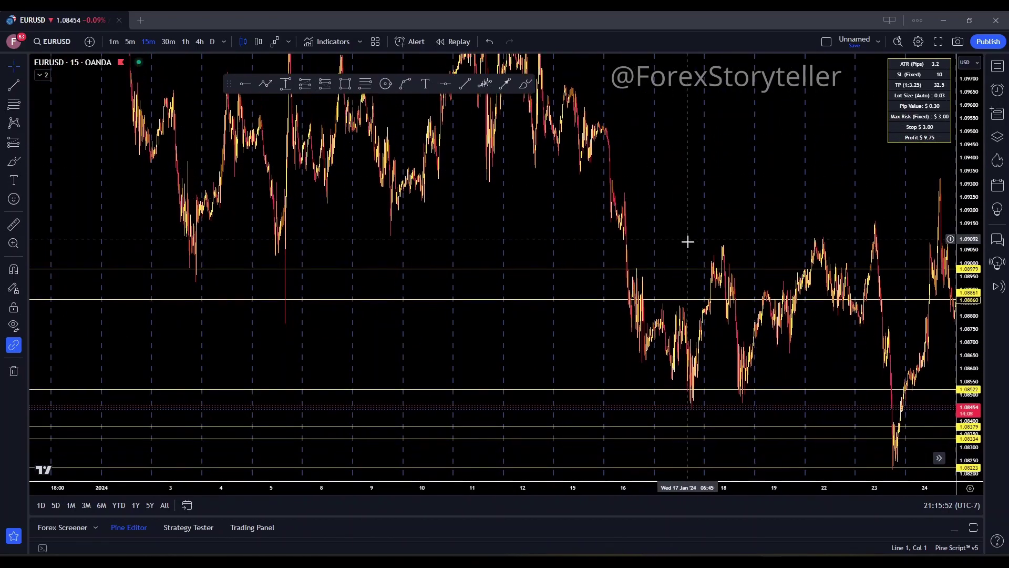
{"action": "left_click_drag", "start_coordinate": [757, 212], "coordinate": [519, 191]}
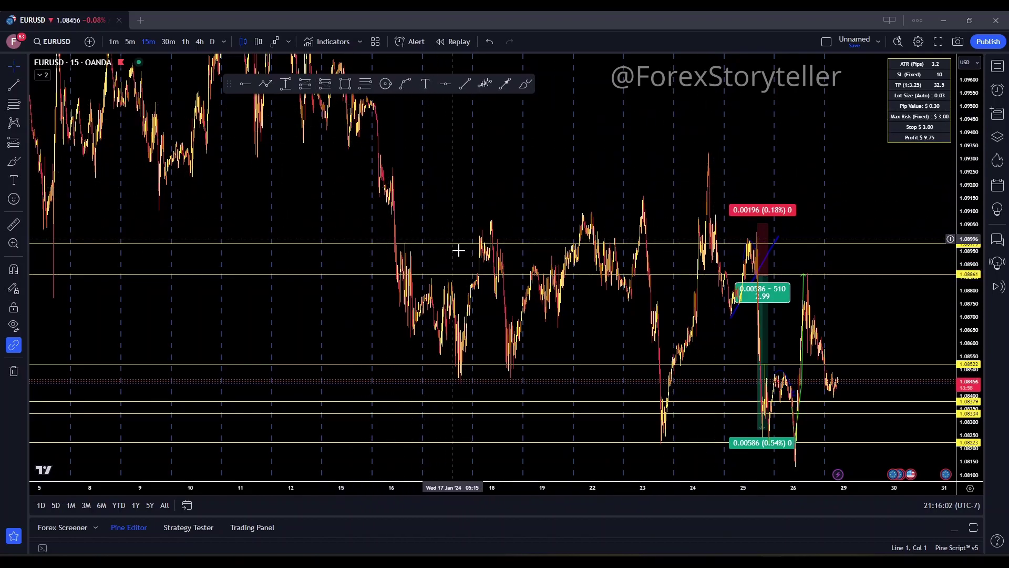
{"action": "scroll", "coordinate": [585, 156], "scroll_direction": "down", "scroll_amount": 2}
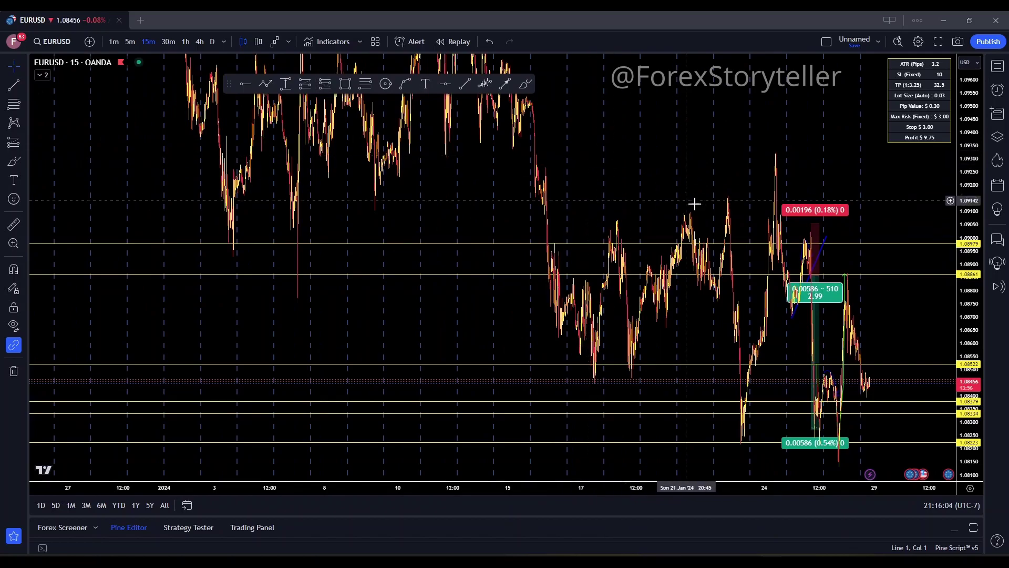
{"action": "left_click_drag", "start_coordinate": [700, 156], "coordinate": [843, 270]}
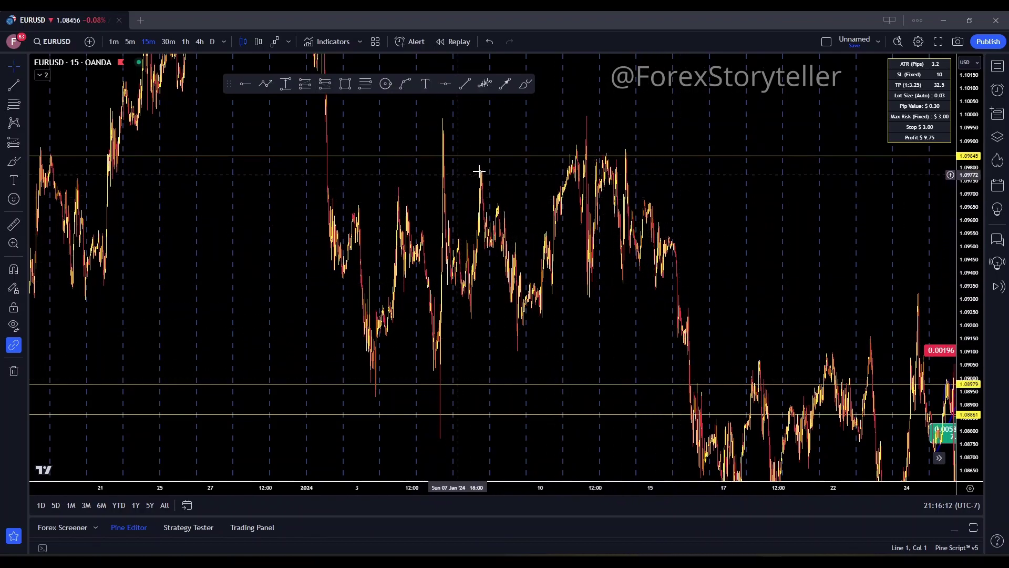
{"action": "left_click_drag", "start_coordinate": [734, 227], "coordinate": [457, 168]}
{"action": "left_click_drag", "start_coordinate": [595, 173], "coordinate": [693, 218]}
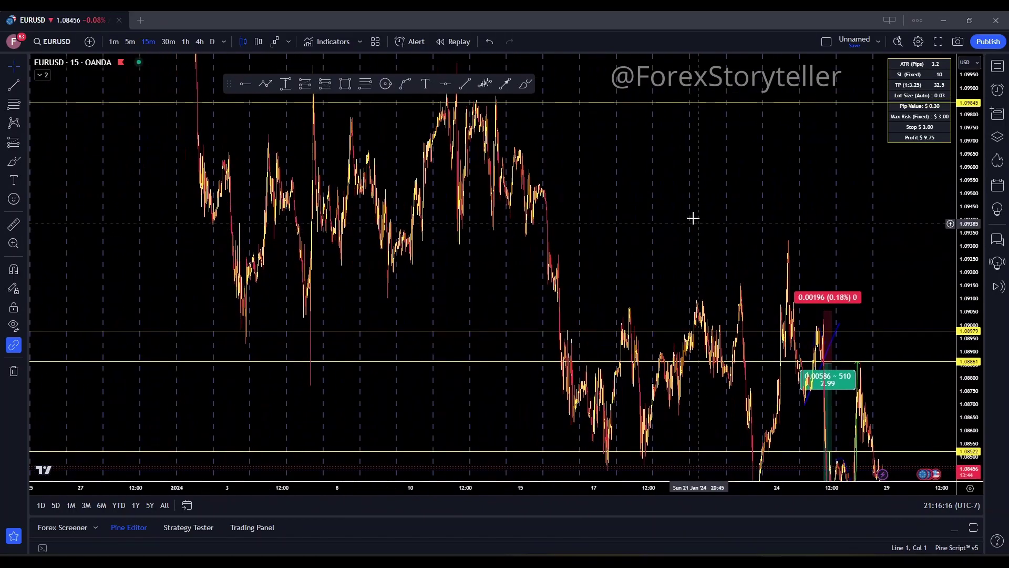
{"action": "scroll", "coordinate": [693, 218], "scroll_direction": "down", "scroll_amount": 3}
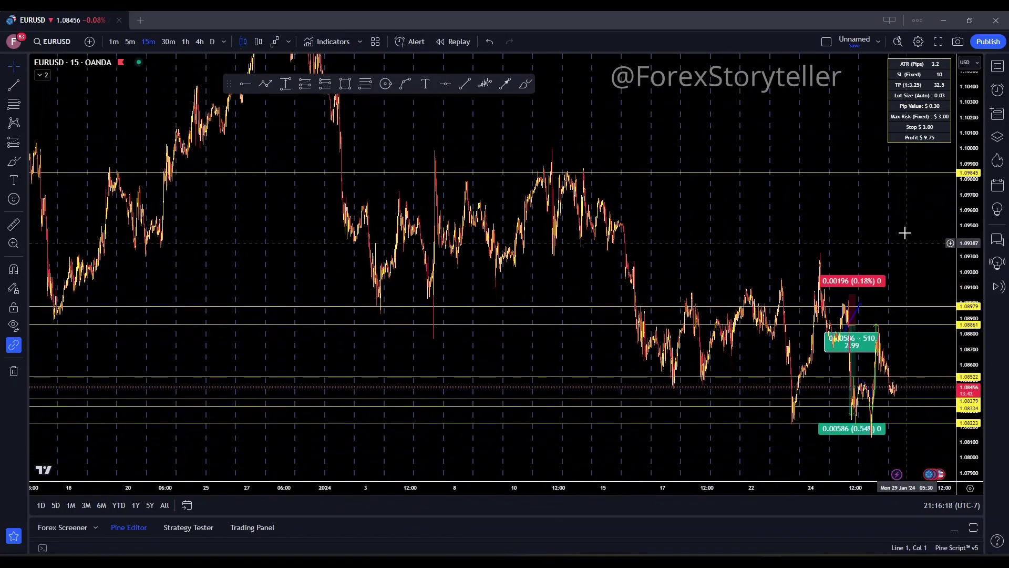
{"action": "left_click_drag", "start_coordinate": [904, 233], "coordinate": [778, 157]}
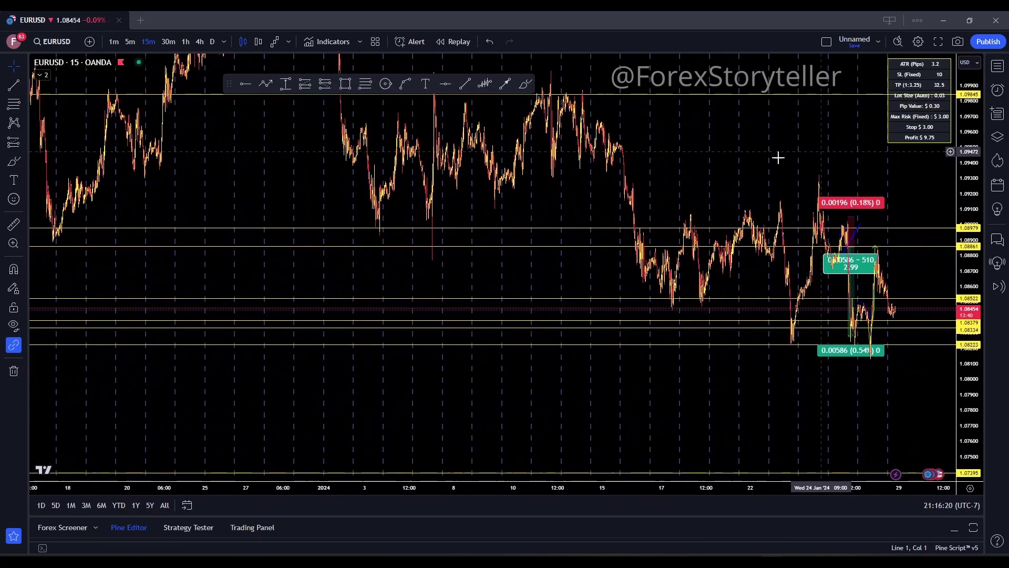
Step: Examine the early-to-mid December lows around the 1.07395 level and compare them with the January price structure
{"action": "left_click_drag", "start_coordinate": [364, 269], "coordinate": [565, 220]}
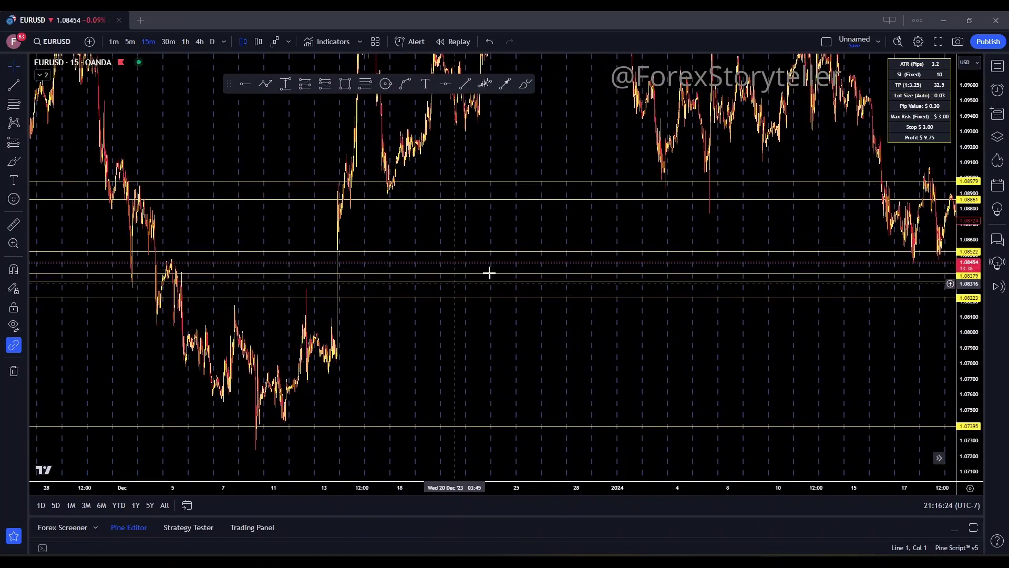
{"action": "key", "text": "alt+h"}
{"action": "left_click_drag", "start_coordinate": [516, 327], "coordinate": [367, 354]}
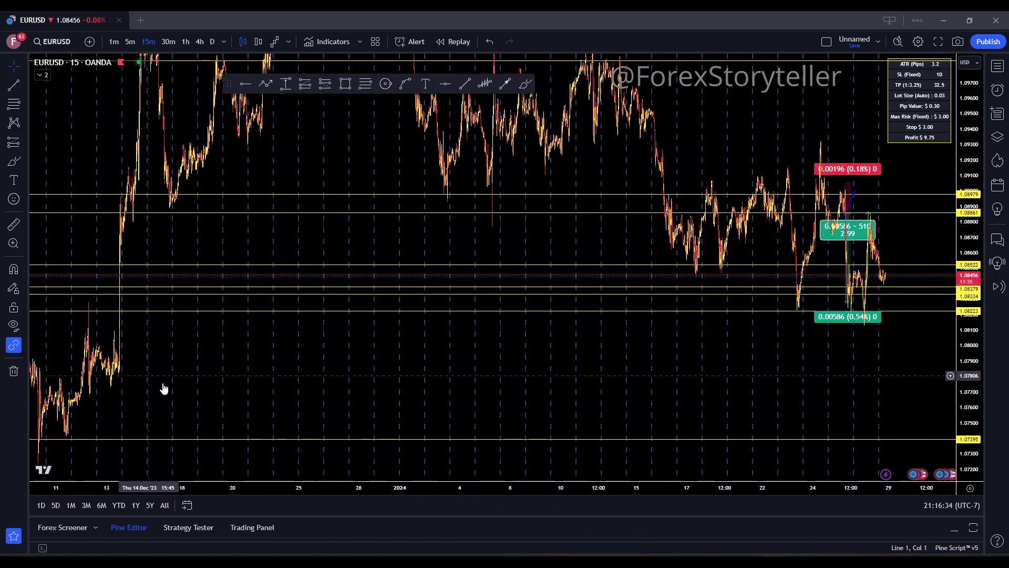
{"action": "left_click_drag", "start_coordinate": [164, 389], "coordinate": [348, 302]}
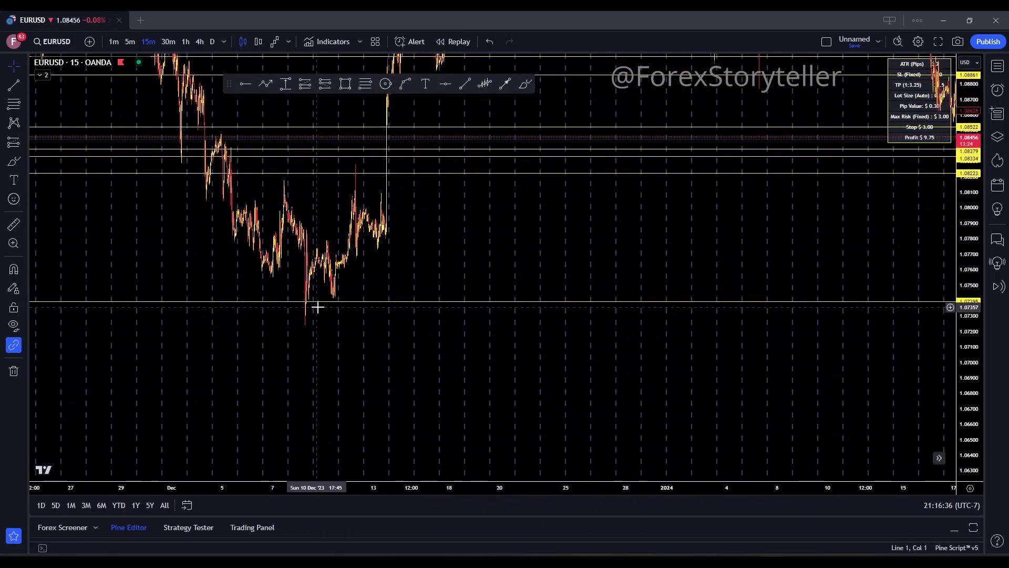
{"action": "left_click_drag", "start_coordinate": [484, 253], "coordinate": [347, 347]}
{"action": "left_click_drag", "start_coordinate": [447, 344], "coordinate": [330, 394]}
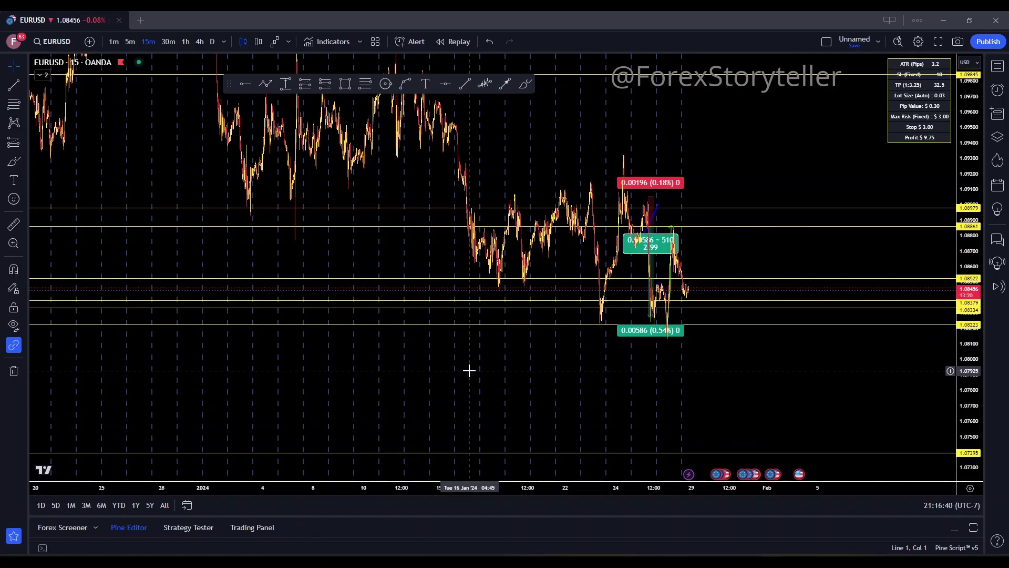
{"action": "left_click_drag", "start_coordinate": [503, 372], "coordinate": [520, 432]}
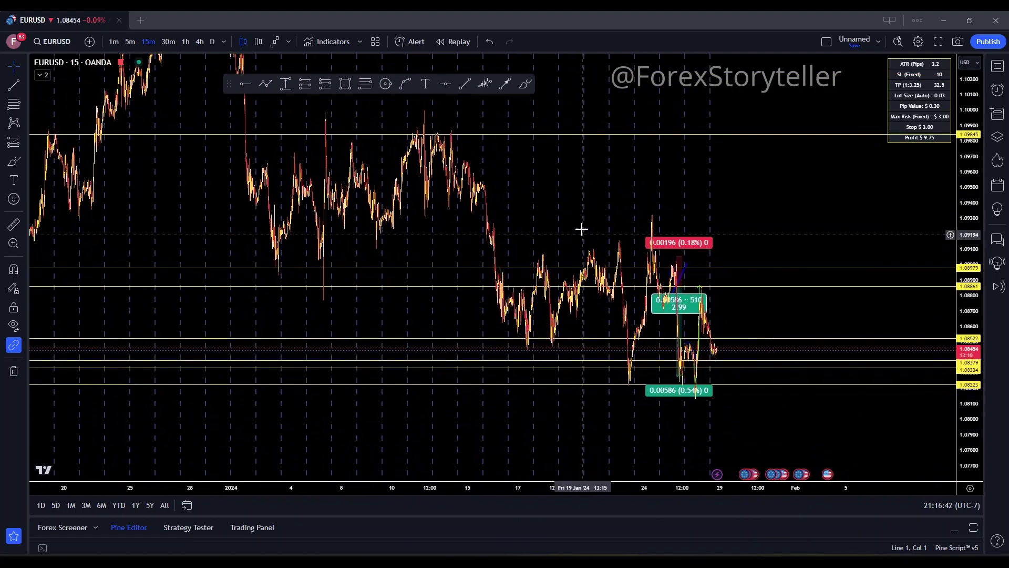
Step: Review the 23 to 26 January sessions at closer range against the 1.08979, 1.08861 and 1.08223 levels
{"action": "scroll", "coordinate": [581, 221], "scroll_direction": "up", "scroll_amount": 2}
{"action": "scroll", "coordinate": [580, 212], "scroll_direction": "up", "scroll_amount": 2}
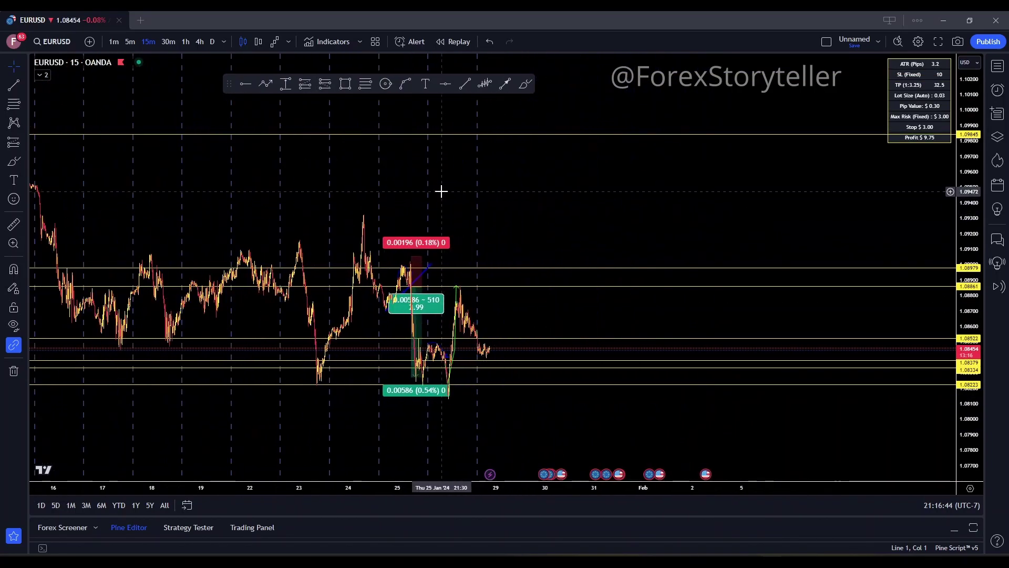
{"action": "left_click_drag", "start_coordinate": [441, 191], "coordinate": [703, 196]}
{"action": "scroll", "coordinate": [541, 187], "scroll_direction": "up", "scroll_amount": 2}
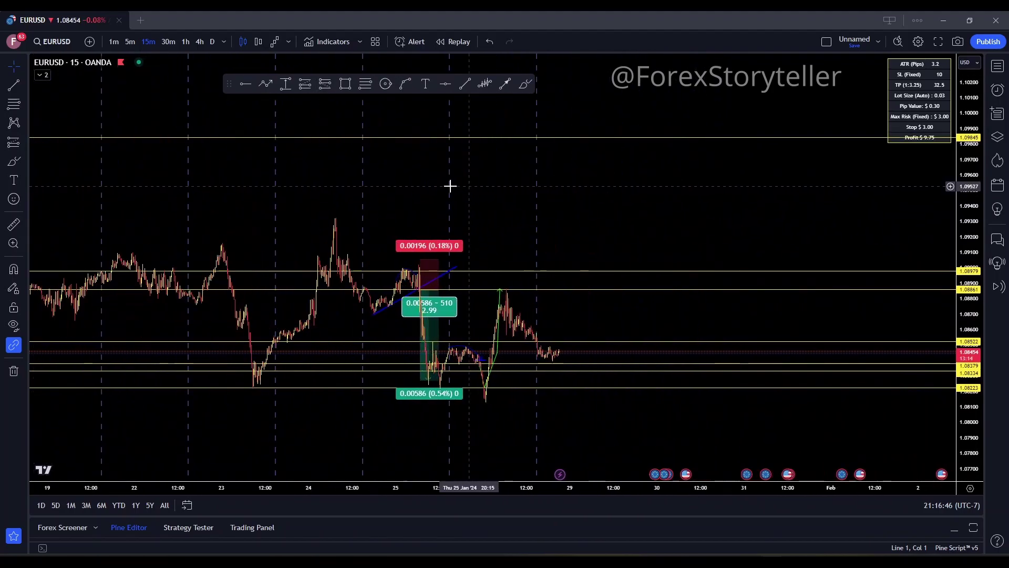
{"action": "left_click_drag", "start_coordinate": [473, 185], "coordinate": [715, 200]}
{"action": "scroll", "coordinate": [658, 196], "scroll_direction": "up", "scroll_amount": 2}
{"action": "scroll", "coordinate": [607, 198], "scroll_direction": "up", "scroll_amount": 2}
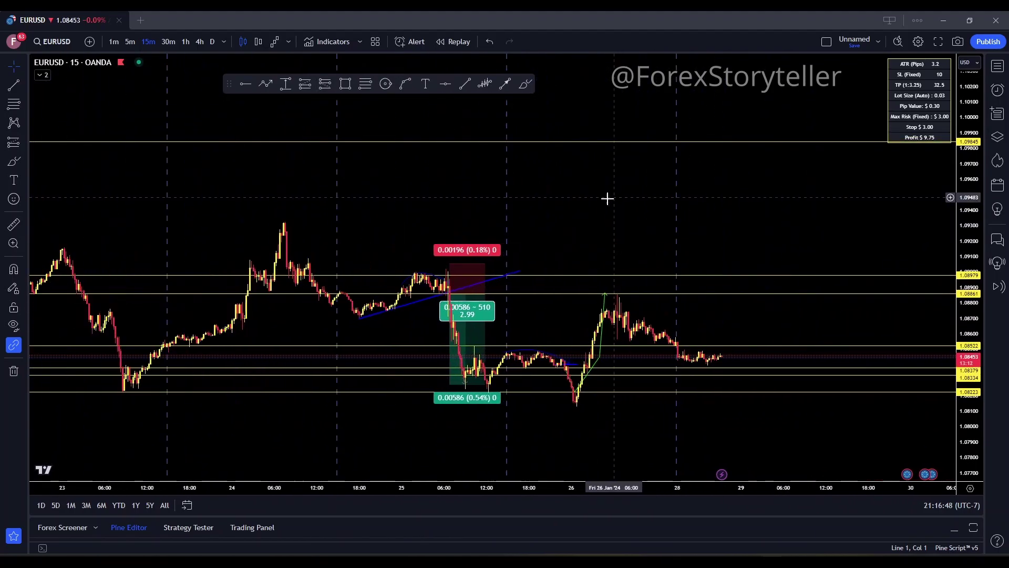
{"action": "left_click_drag", "start_coordinate": [502, 205], "coordinate": [707, 239]}
{"action": "scroll", "coordinate": [762, 250], "scroll_direction": "up", "scroll_amount": 1}
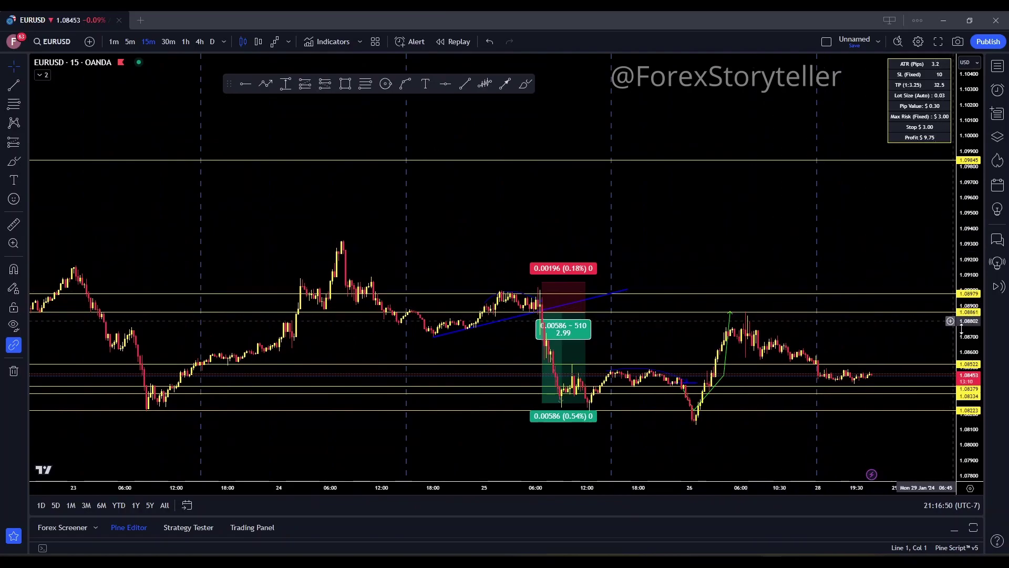
{"action": "scroll", "coordinate": [759, 163], "scroll_direction": "down", "scroll_amount": 2}
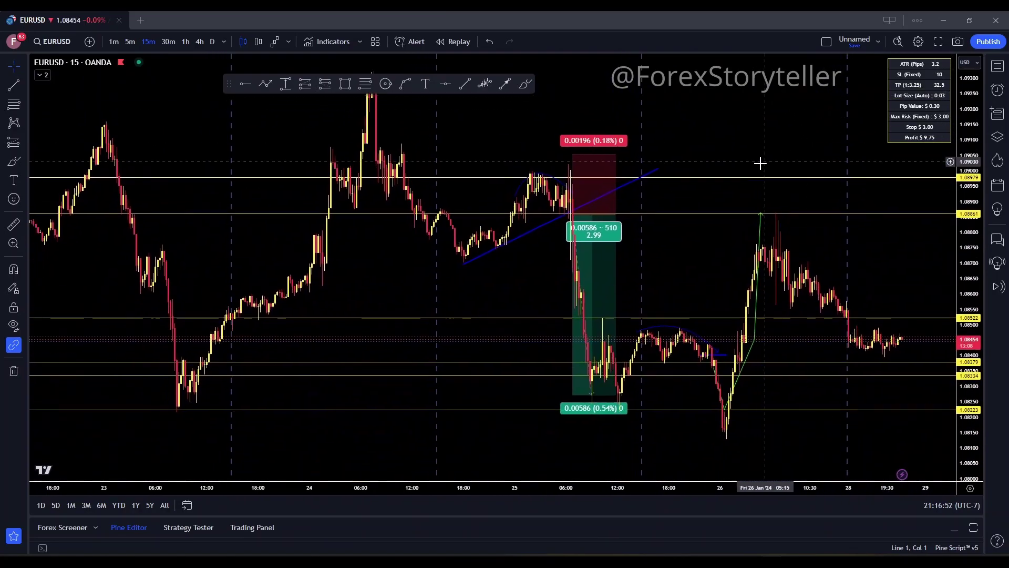
{"action": "left_click_drag", "start_coordinate": [972, 158], "coordinate": [972, 174]}
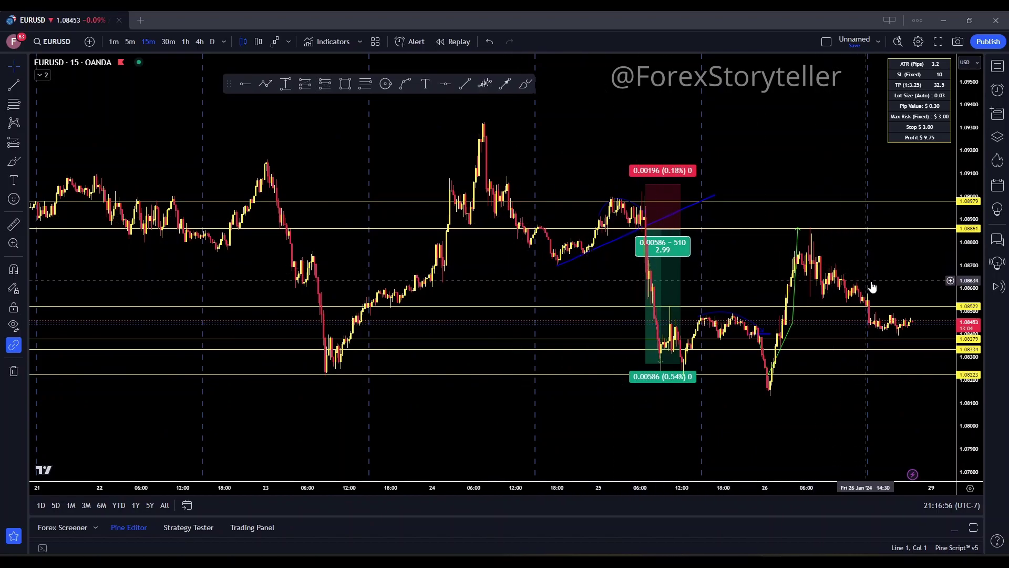
Step: Inspect the 24 to 25 January rise along the blue trendline and the short position taken below the 1.08979 level
{"action": "left_click_drag", "start_coordinate": [608, 124], "coordinate": [639, 156]}
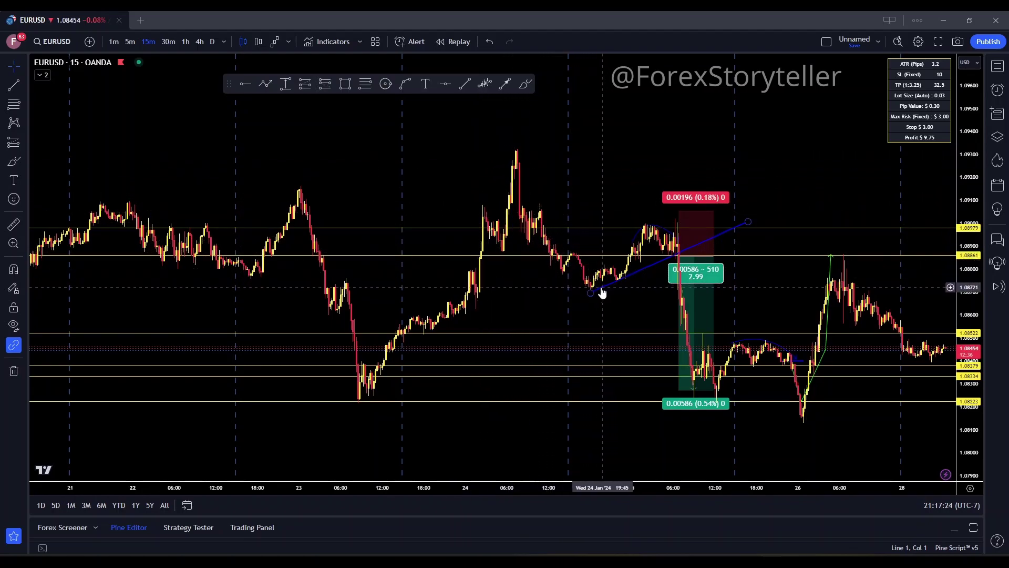
{"action": "left_click", "coordinate": [530, 239]}
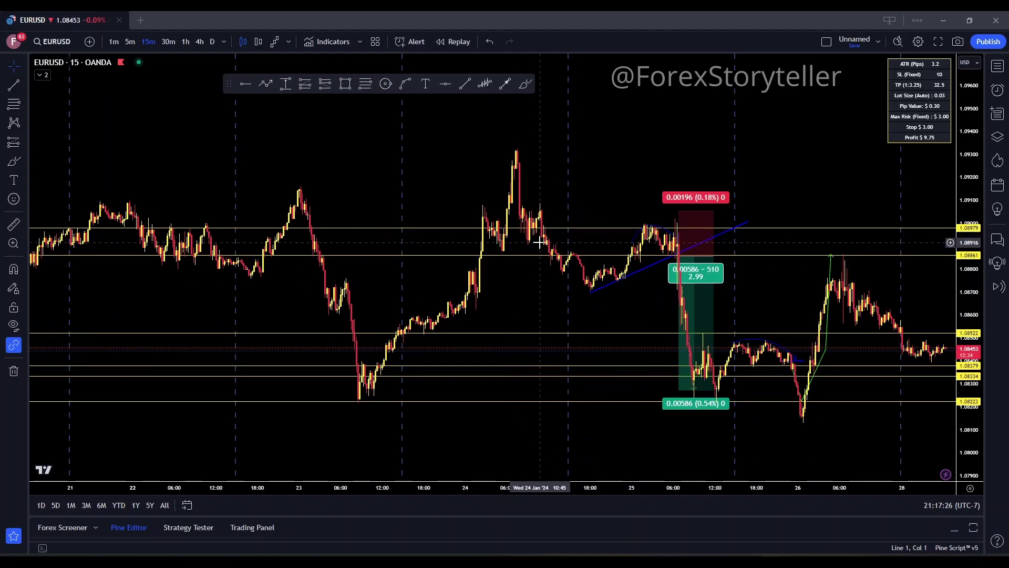
{"action": "left_click", "coordinate": [633, 242]}
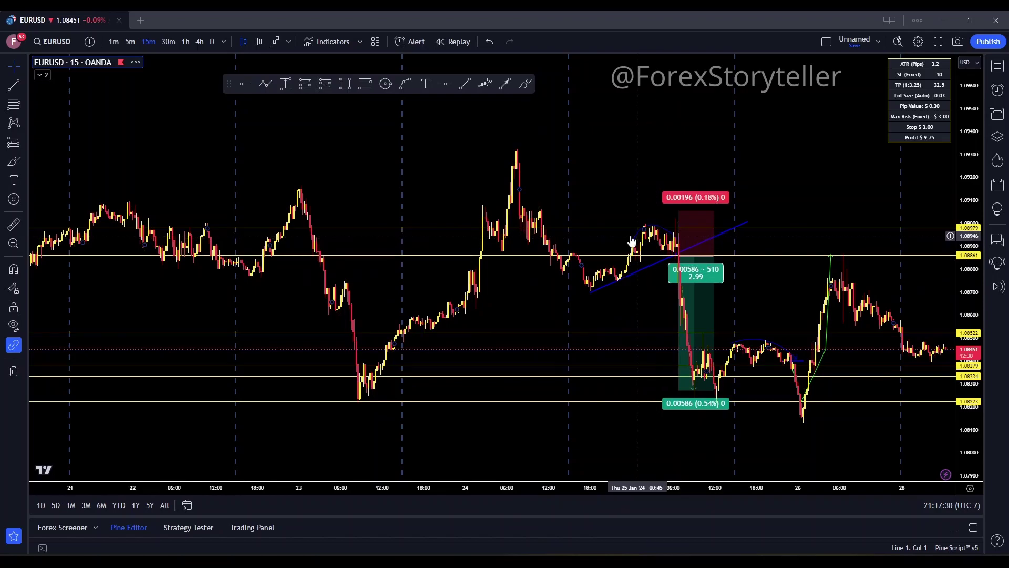
{"action": "mouse_move", "coordinate": [621, 237]}
{"action": "left_mouse_down"}
{"action": "mouse_move", "coordinate": [629, 234]}
{"action": "mouse_move", "coordinate": [600, 239]}
{"action": "left_mouse_up"}
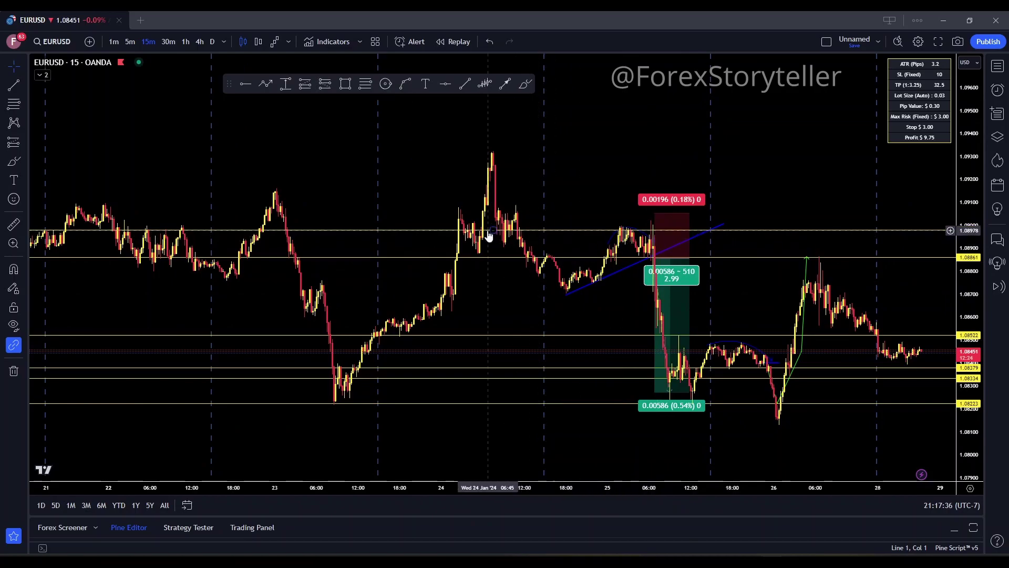
{"action": "key", "text": "alt+h"}
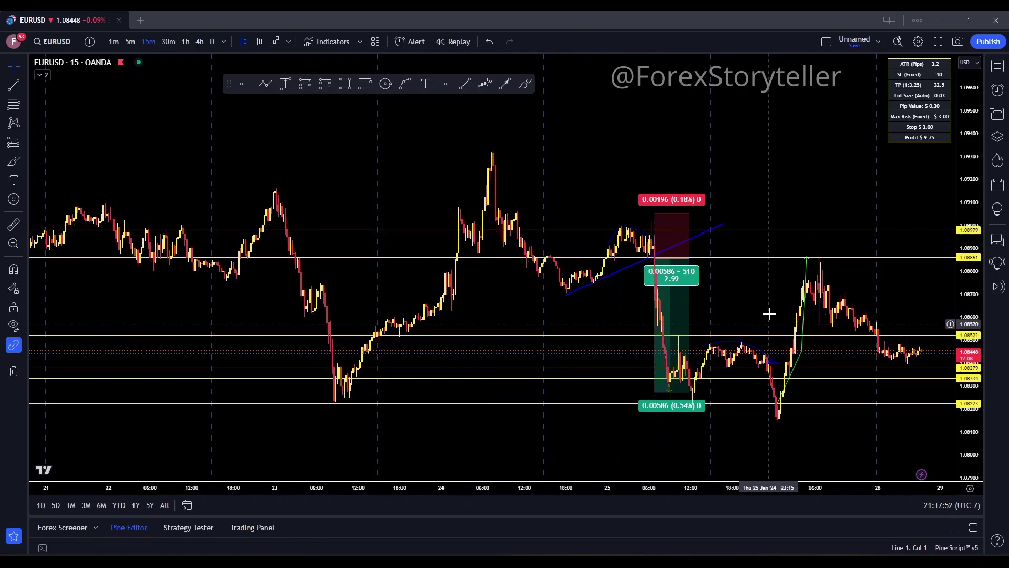
{"action": "left_click_drag", "start_coordinate": [750, 300], "coordinate": [616, 279]}
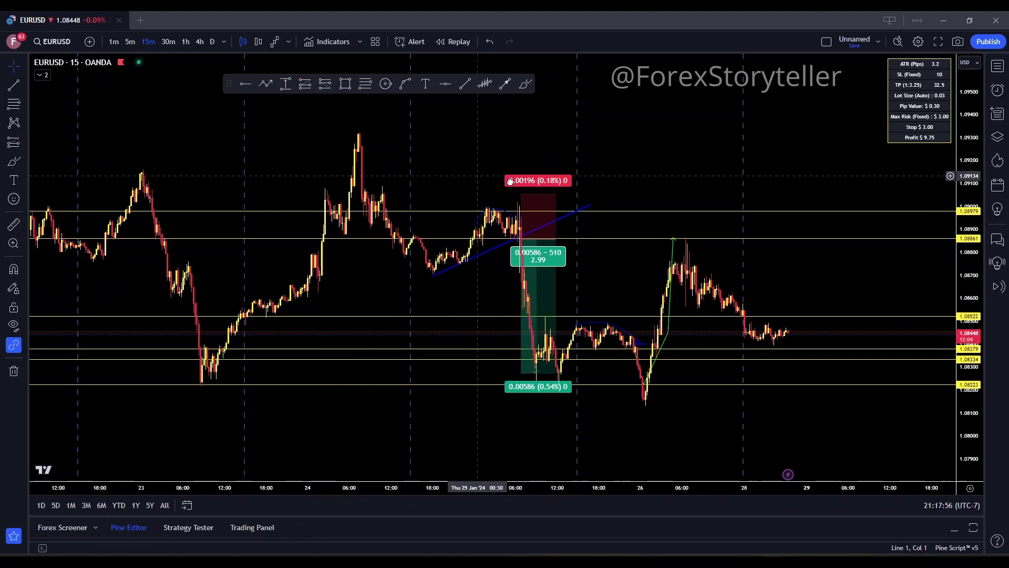
{"action": "left_click_drag", "start_coordinate": [475, 176], "coordinate": [622, 183]}
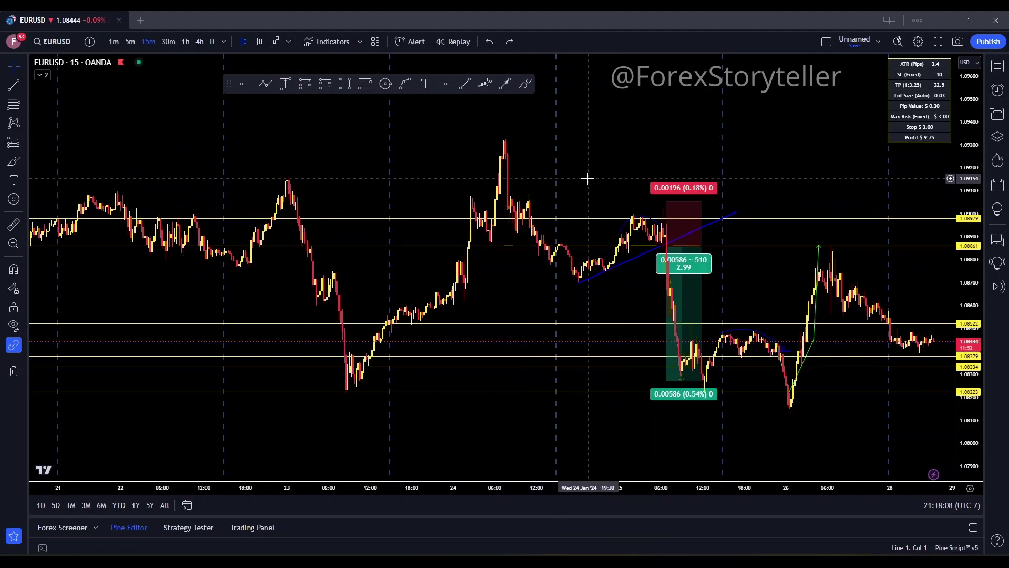
{"action": "left_click_drag", "start_coordinate": [590, 183], "coordinate": [553, 182]}
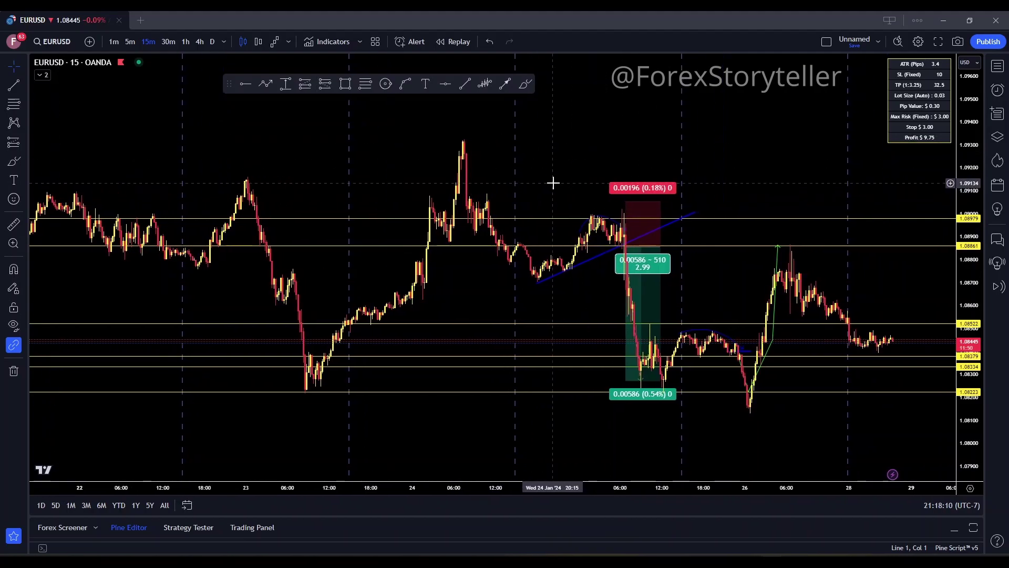
{"action": "scroll", "coordinate": [553, 182], "scroll_direction": "up", "scroll_amount": 5}
{"action": "left_click_drag", "start_coordinate": [417, 145], "coordinate": [620, 151]}
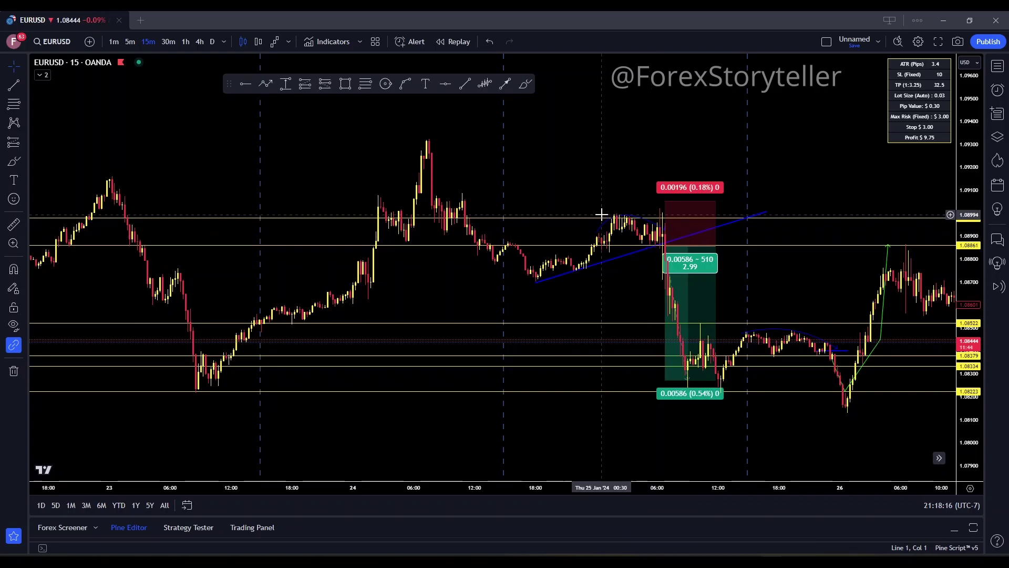
Step: Examine how price moves from the 25 January short position into the 26 January low and back towards the 1.08861 level
{"action": "scroll", "coordinate": [612, 194], "scroll_direction": "up", "scroll_amount": 4}
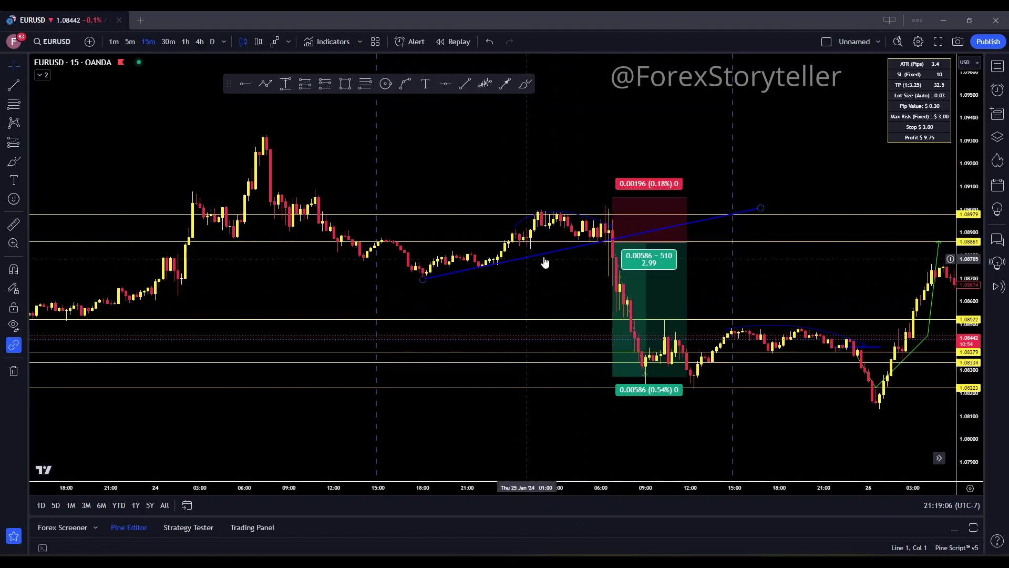
{"action": "left_click_drag", "start_coordinate": [773, 158], "coordinate": [707, 245]}
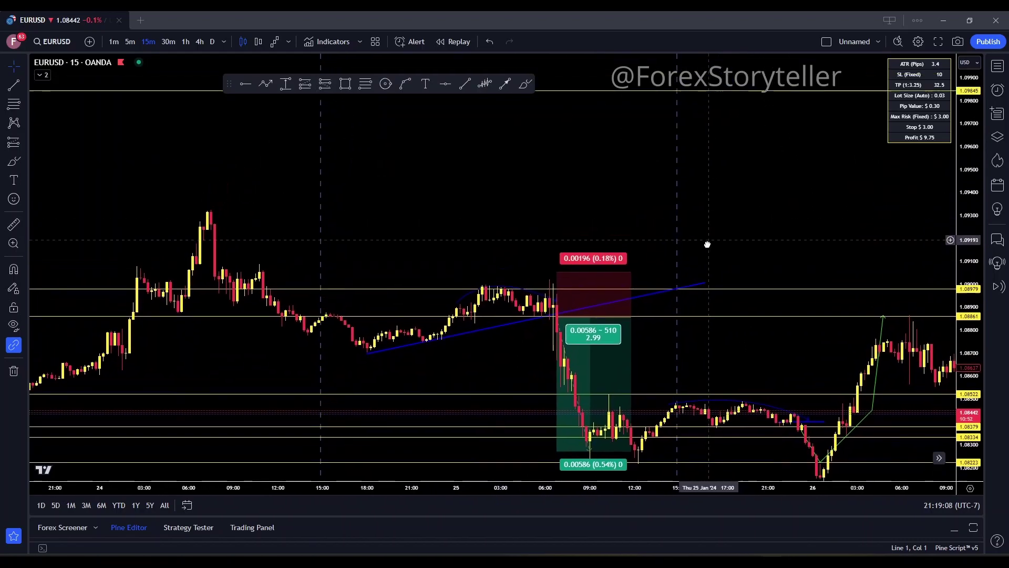
{"action": "scroll", "coordinate": [707, 245], "scroll_direction": "down", "scroll_amount": 5}
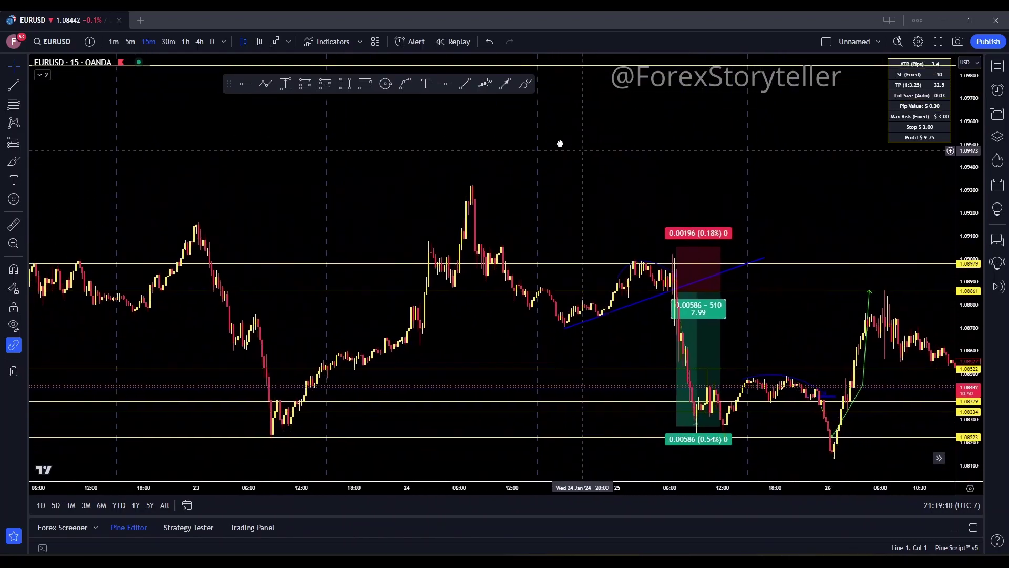
{"action": "left_click_drag", "start_coordinate": [560, 143], "coordinate": [454, 120]}
{"action": "left_click_drag", "start_coordinate": [739, 160], "coordinate": [648, 133]}
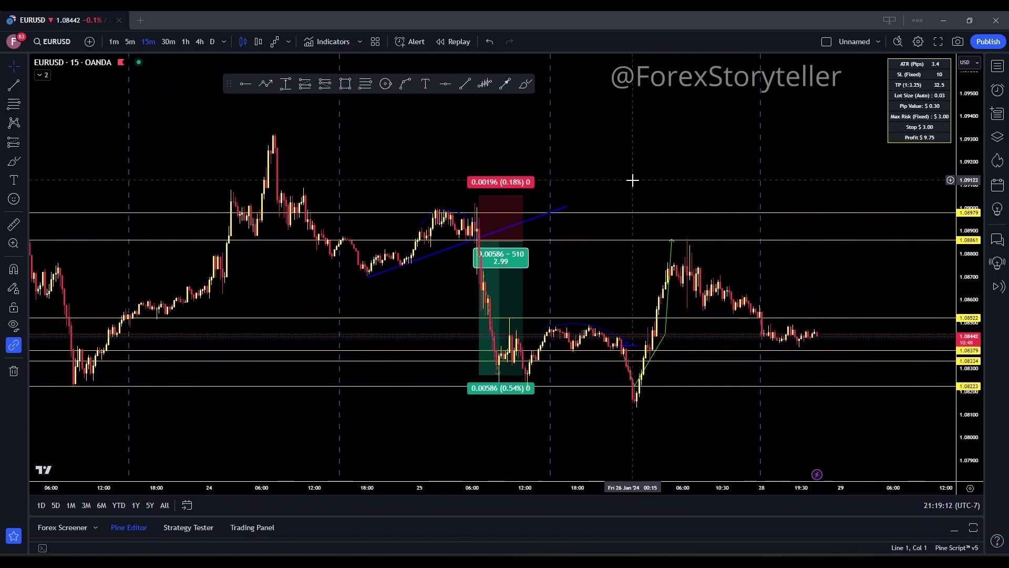
{"action": "scroll", "coordinate": [559, 146], "scroll_direction": "up", "scroll_amount": 3}
{"action": "left_click_drag", "start_coordinate": [545, 157], "coordinate": [694, 155]}
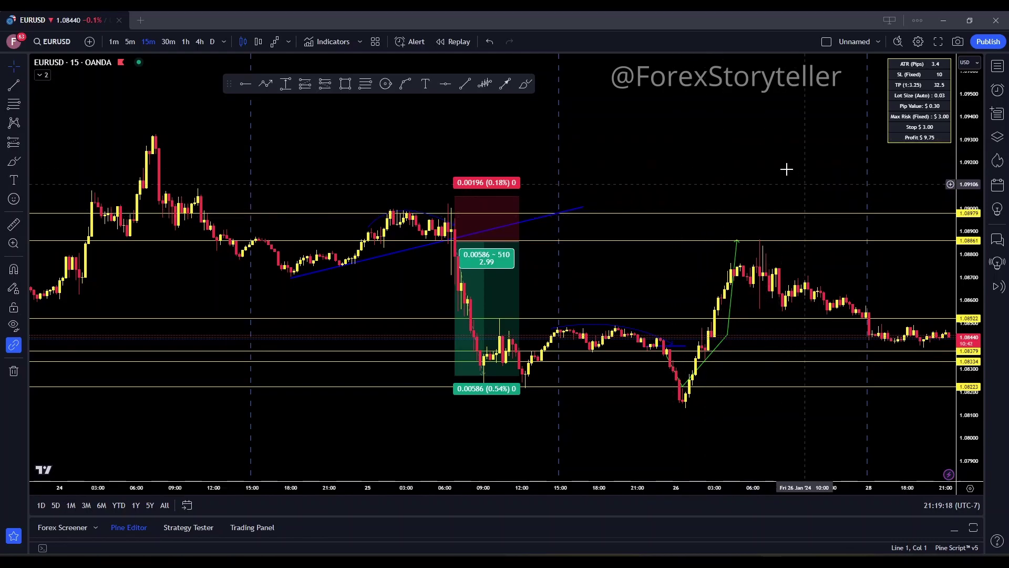
{"action": "left_click_drag", "start_coordinate": [787, 169], "coordinate": [706, 131]}
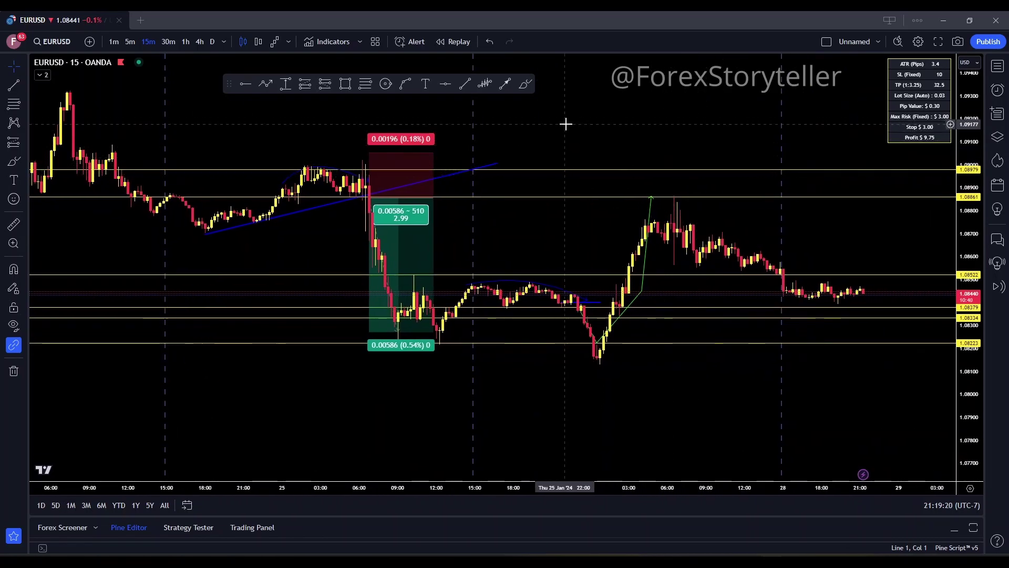
Step: With the Brush, circle the 23 January low and the early 24 January consolidation, and trace a curve along the top of the rally
{"action": "left_click_drag", "start_coordinate": [449, 98], "coordinate": [724, 144]}
{"action": "scroll", "coordinate": [475, 133], "scroll_direction": "left", "scroll_amount": 10}
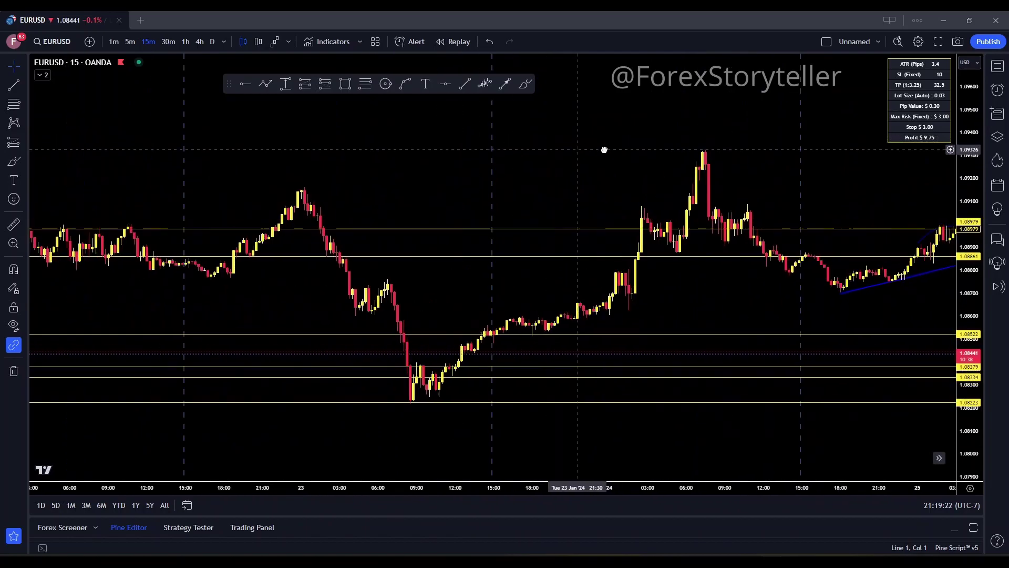
{"action": "scroll", "coordinate": [509, 128], "scroll_direction": "left", "scroll_amount": 2}
{"action": "scroll", "coordinate": [633, 252], "scroll_direction": "right", "scroll_amount": 4}
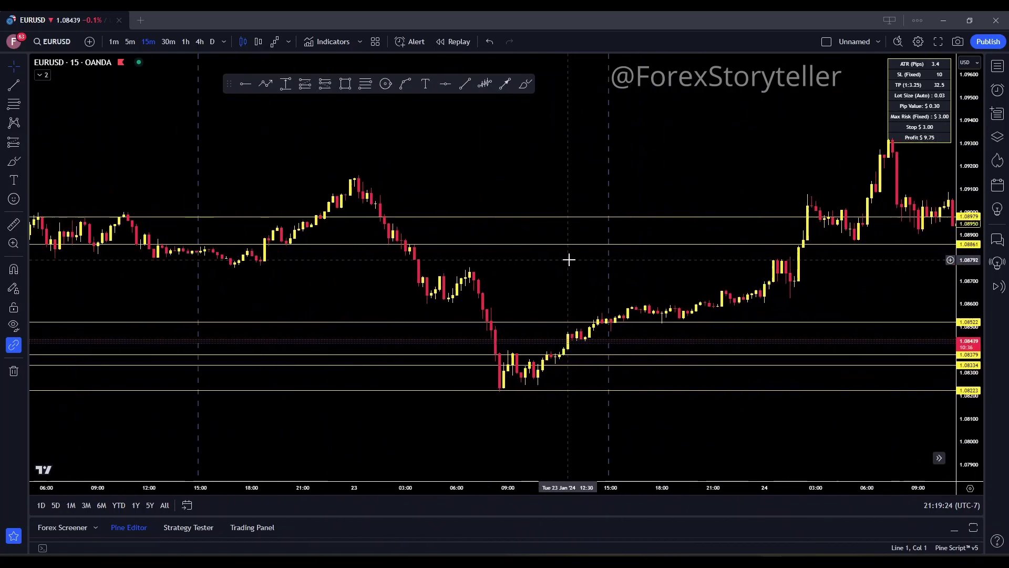
{"action": "left_click_drag", "start_coordinate": [506, 265], "coordinate": [531, 279]}
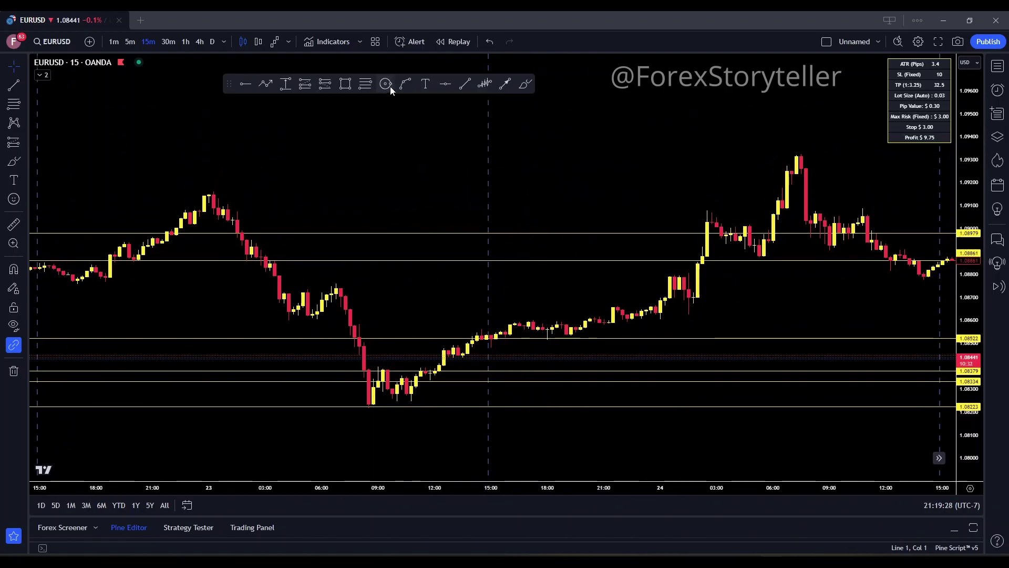
{"action": "left_click", "coordinate": [523, 85]}
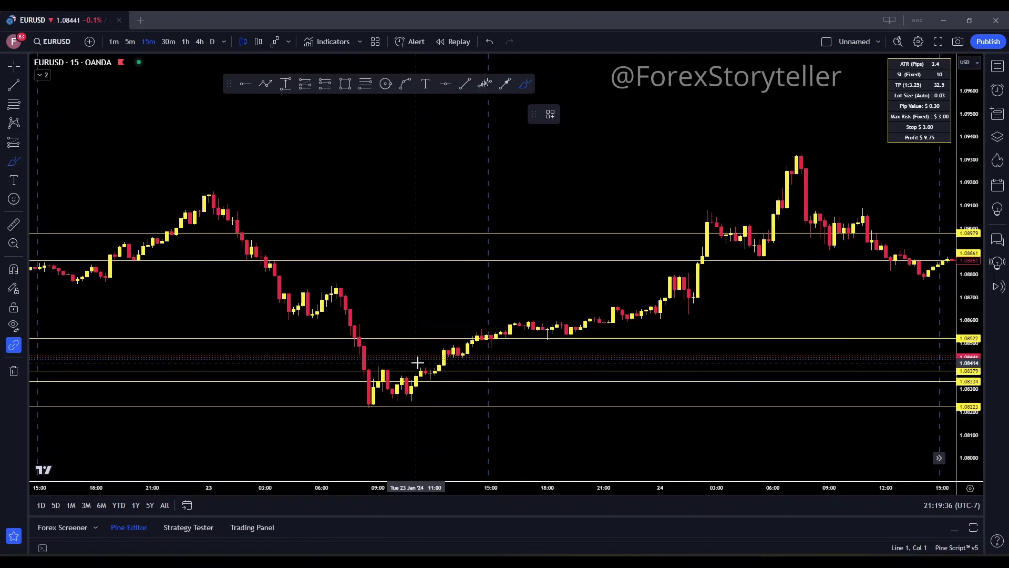
{"action": "mouse_move", "coordinate": [414, 362]}
{"action": "left_mouse_down"}
{"action": "mouse_move", "coordinate": [363, 370]}
{"action": "mouse_move", "coordinate": [371, 417]}
{"action": "mouse_move", "coordinate": [443, 405]}
{"action": "mouse_move", "coordinate": [432, 372]}
{"action": "left_mouse_up"}
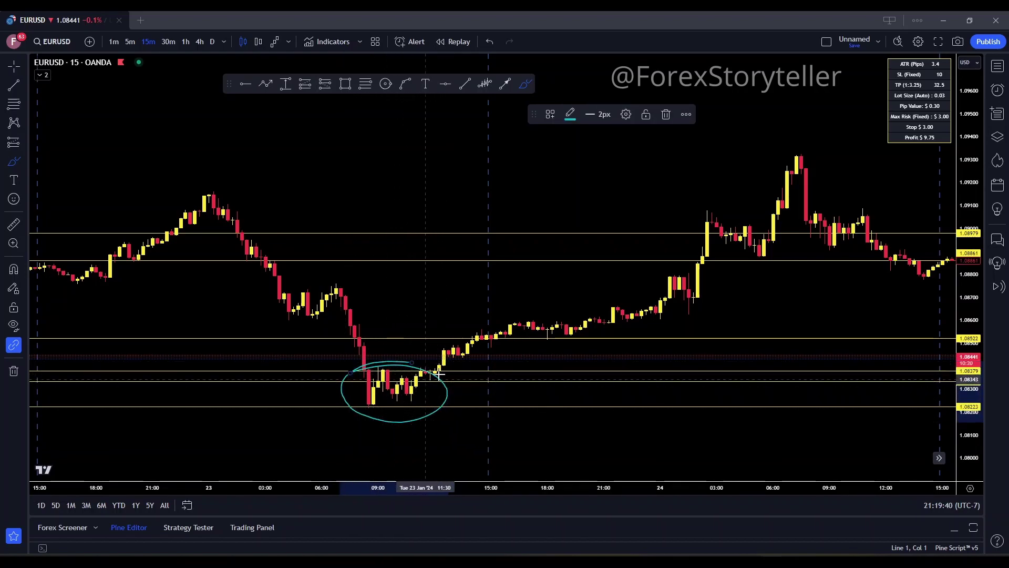
{"action": "mouse_move", "coordinate": [433, 353]}
{"action": "left_mouse_down"}
{"action": "mouse_move", "coordinate": [678, 263]}
{"action": "mouse_move", "coordinate": [778, 195]}
{"action": "left_mouse_up"}
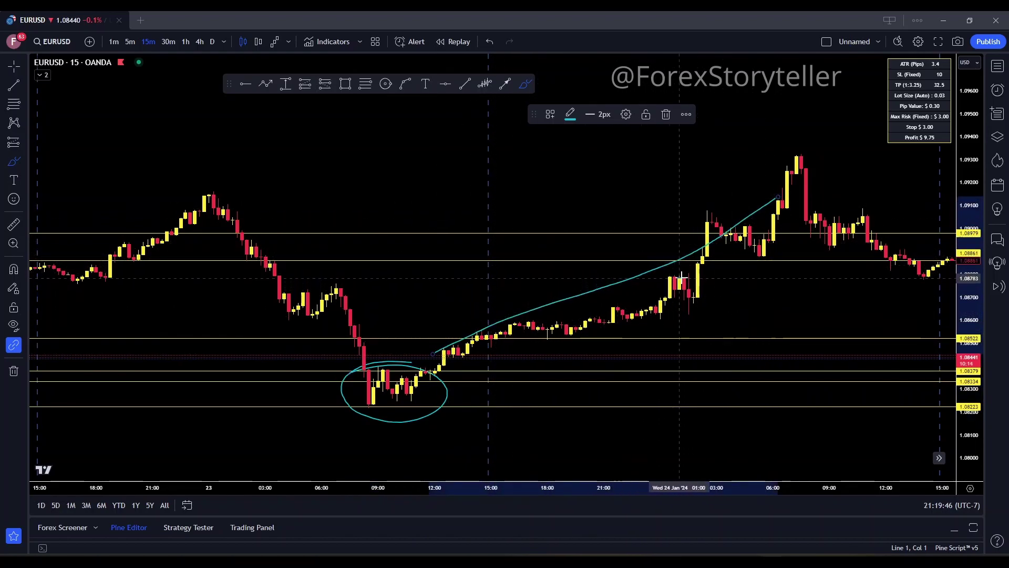
{"action": "mouse_move", "coordinate": [679, 271]}
{"action": "left_mouse_down"}
{"action": "mouse_move", "coordinate": [709, 288]}
{"action": "mouse_move", "coordinate": [683, 268]}
{"action": "left_mouse_up"}
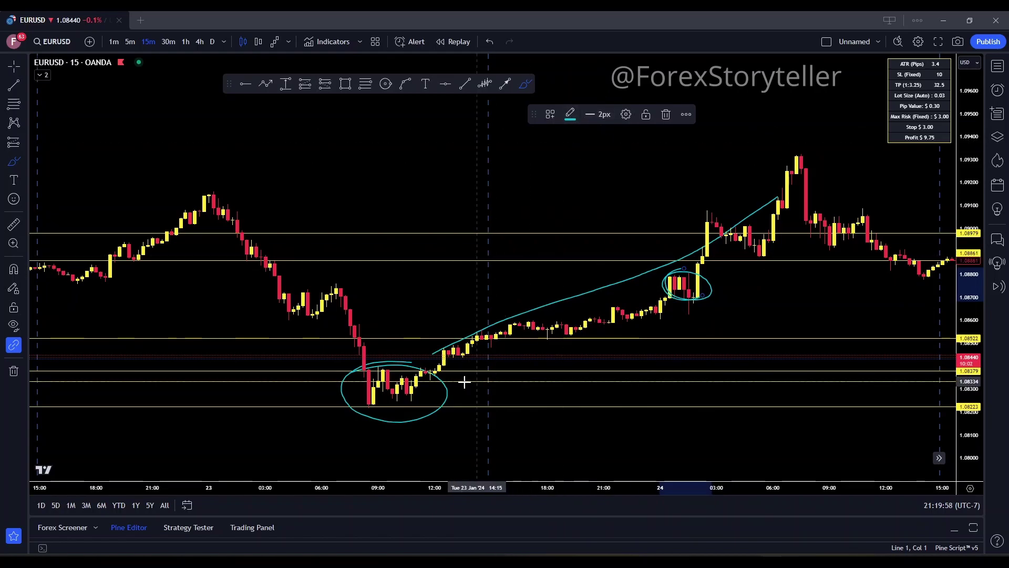
Step: Try a brush curve along the underside of the 23 to 24 January rally, and undo it
{"action": "mouse_move", "coordinate": [421, 387]}
{"action": "left_mouse_down"}
{"action": "mouse_move", "coordinate": [452, 367]}
{"action": "mouse_move", "coordinate": [720, 295]}
{"action": "mouse_move", "coordinate": [824, 223]}
{"action": "left_mouse_up"}
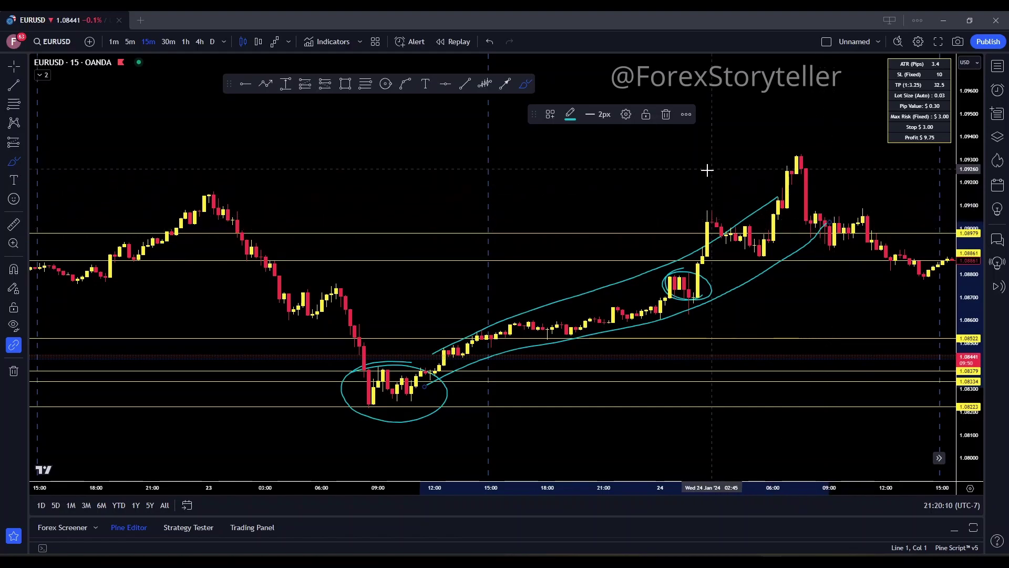
{"action": "key", "text": "ctrl+z"}
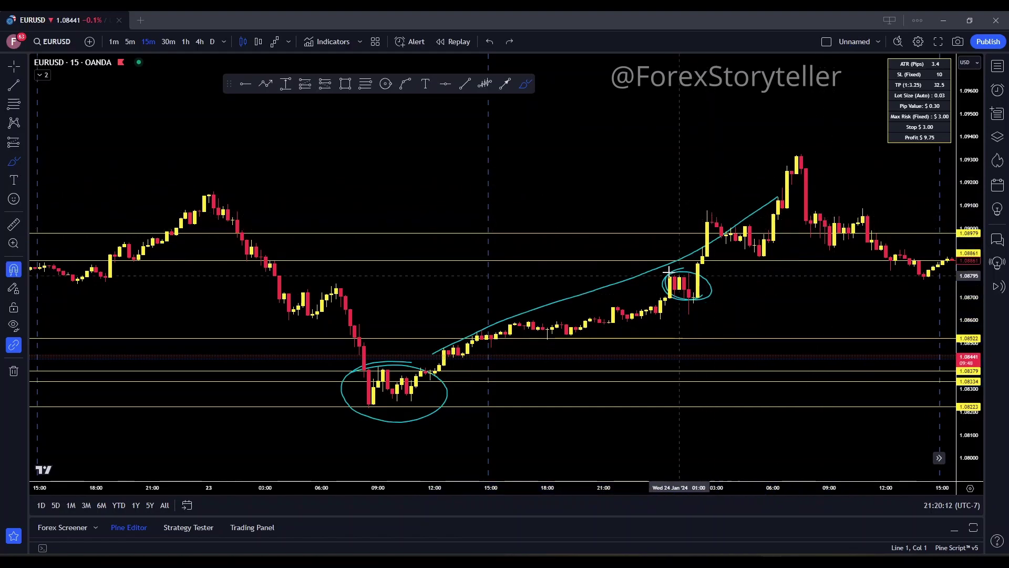
Step: Undo the brush curve above the rally and the 24 January consolidation circle, plus a trial stroke beneath the rally
{"action": "key", "text": "ctrl+z"}
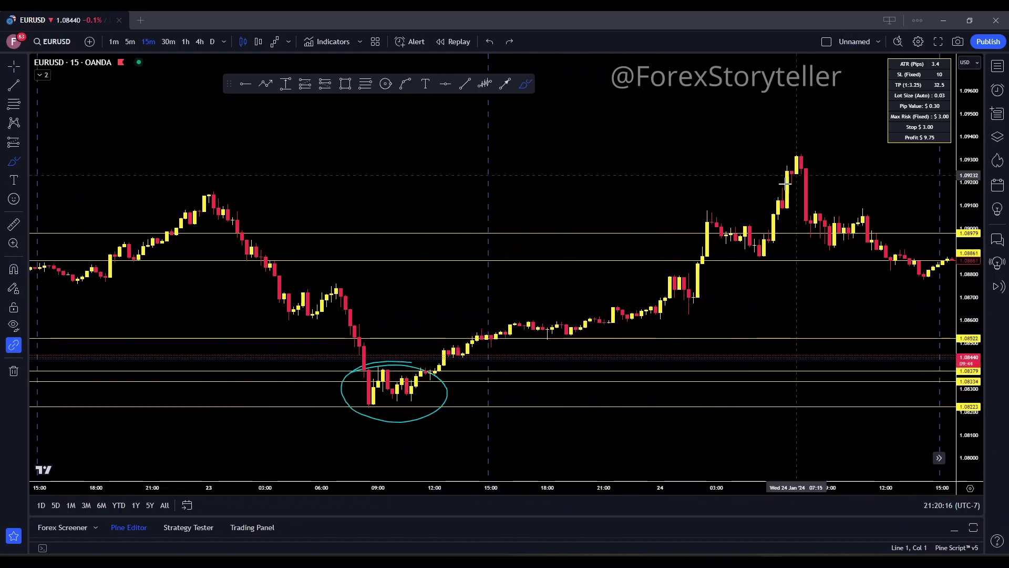
{"action": "left_click_drag", "start_coordinate": [795, 281], "coordinate": [730, 303]}
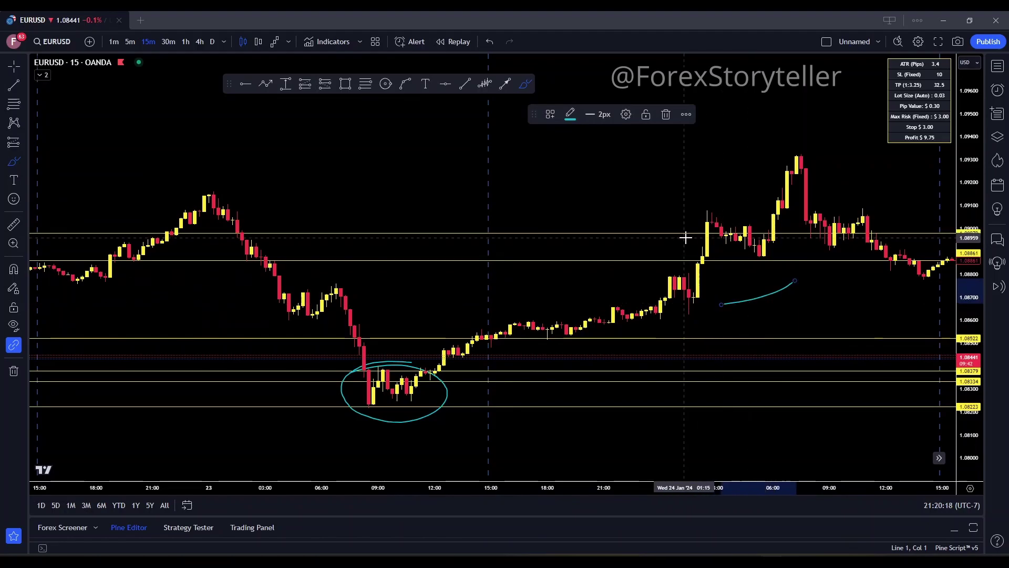
{"action": "key", "text": "ctrl+z"}
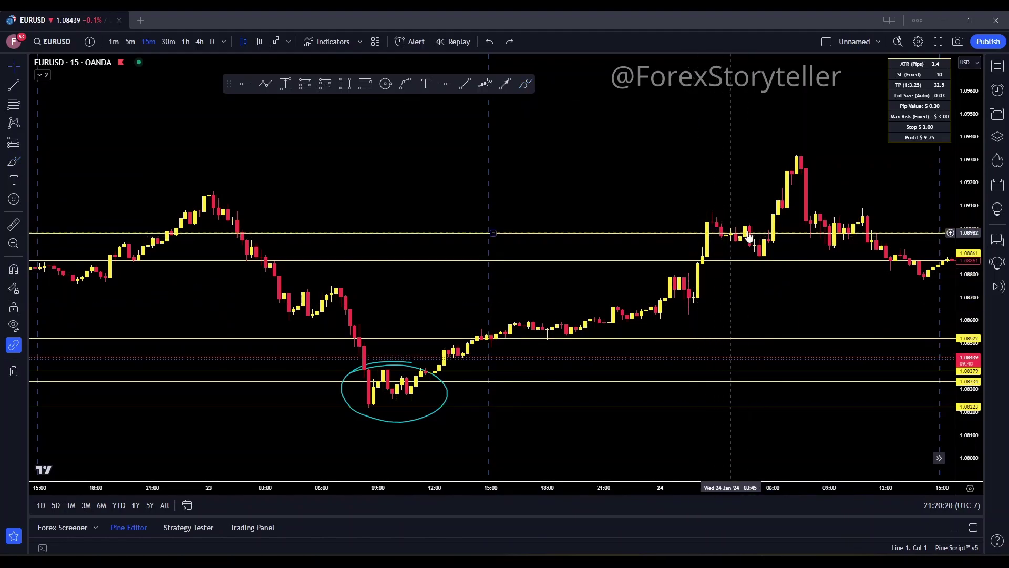
Step: Examine the 22 to 26 January price swings around the circled 23 January low, the 24 January peak and the 25 January short position
{"action": "left_click_drag", "start_coordinate": [786, 272], "coordinate": [615, 336]}
{"action": "scroll", "coordinate": [570, 282], "scroll_direction": "down", "scroll_amount": 3}
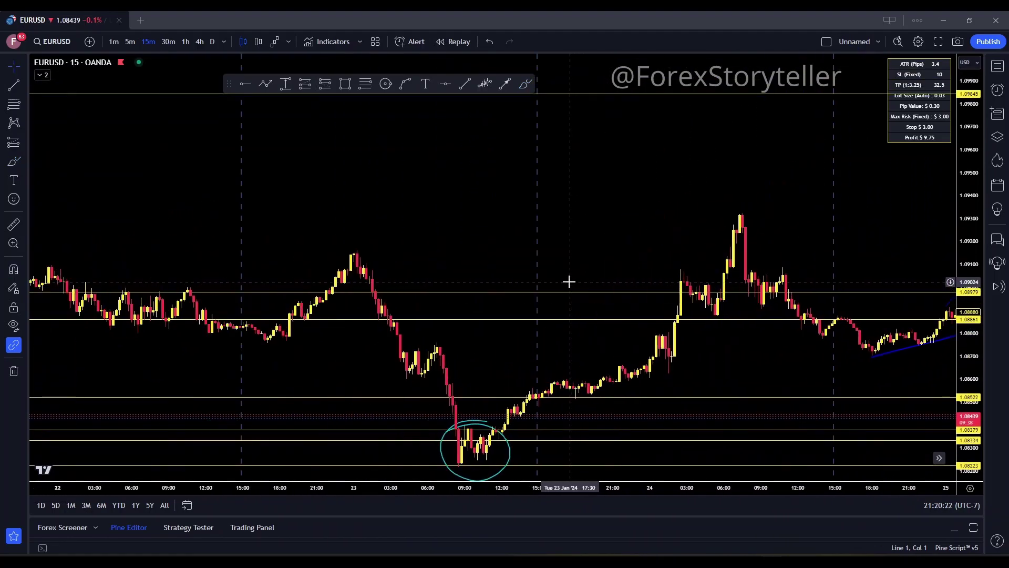
{"action": "left_click_drag", "start_coordinate": [648, 232], "coordinate": [503, 188]}
{"action": "scroll", "coordinate": [439, 210], "scroll_direction": "down", "scroll_amount": 5}
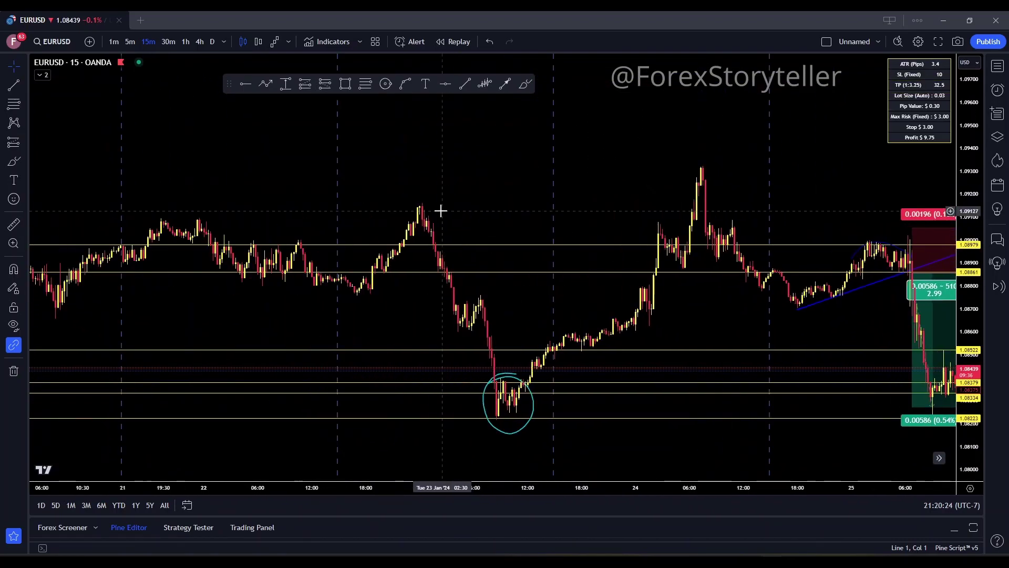
{"action": "left_click_drag", "start_coordinate": [687, 197], "coordinate": [475, 205]}
{"action": "scroll", "coordinate": [551, 202], "scroll_direction": "up", "scroll_amount": 3}
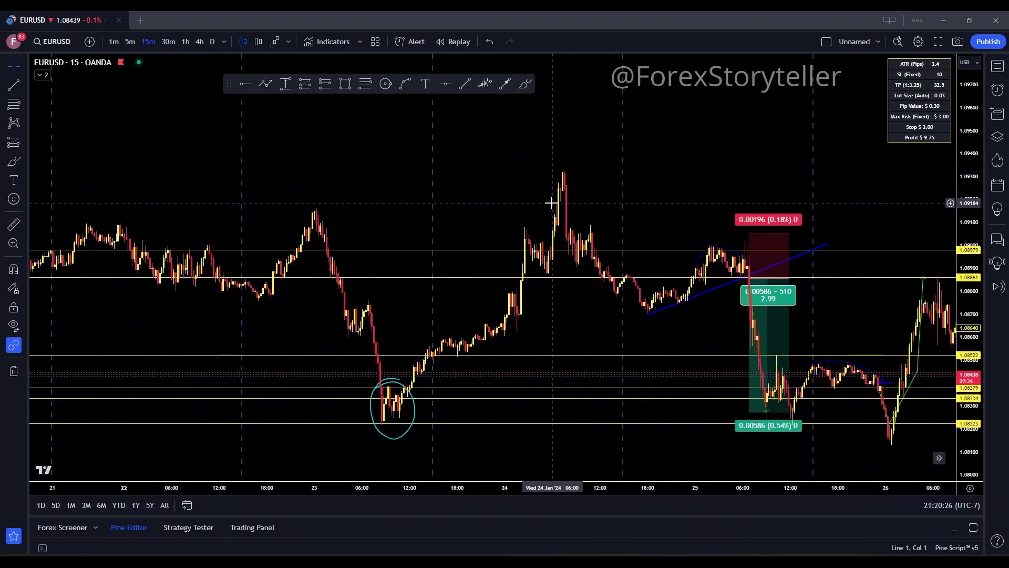
{"action": "left_click_drag", "start_coordinate": [552, 203], "coordinate": [367, 261]}
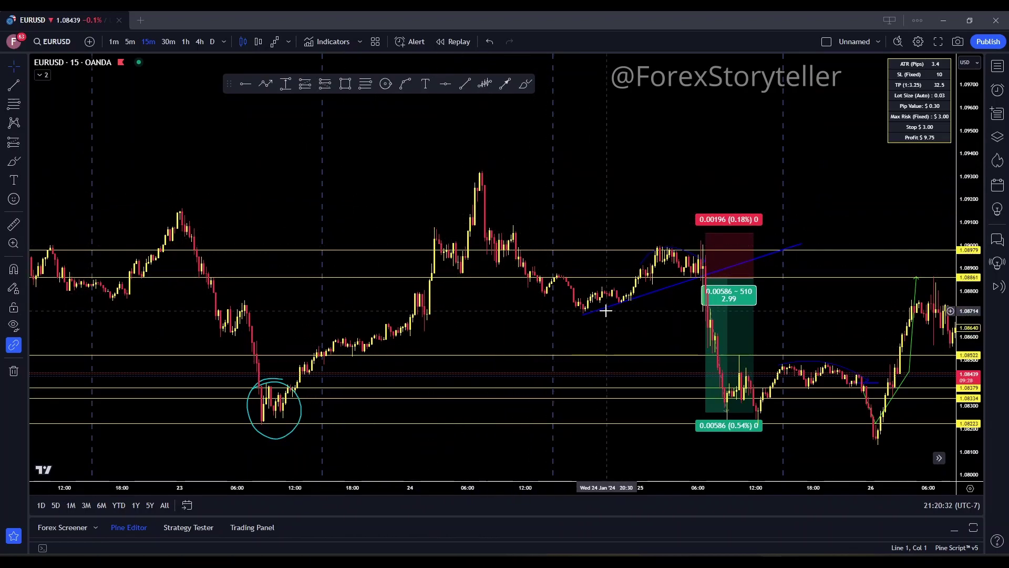
{"action": "scroll", "coordinate": [546, 197], "scroll_direction": "down", "scroll_amount": 2}
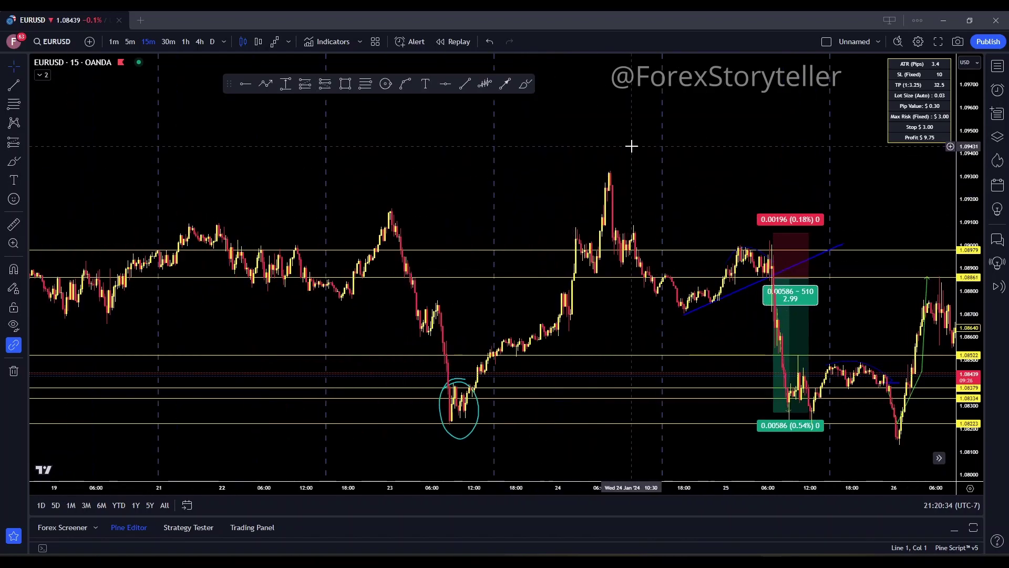
{"action": "left_click_drag", "start_coordinate": [633, 147], "coordinate": [721, 178]}
{"action": "scroll", "coordinate": [761, 221], "scroll_direction": "up", "scroll_amount": 2}
{"action": "mouse_move", "coordinate": [761, 221]}
{"action": "left_mouse_down"}
{"action": "mouse_move", "coordinate": [705, 158]}
{"action": "mouse_move", "coordinate": [652, 162]}
{"action": "left_mouse_up"}
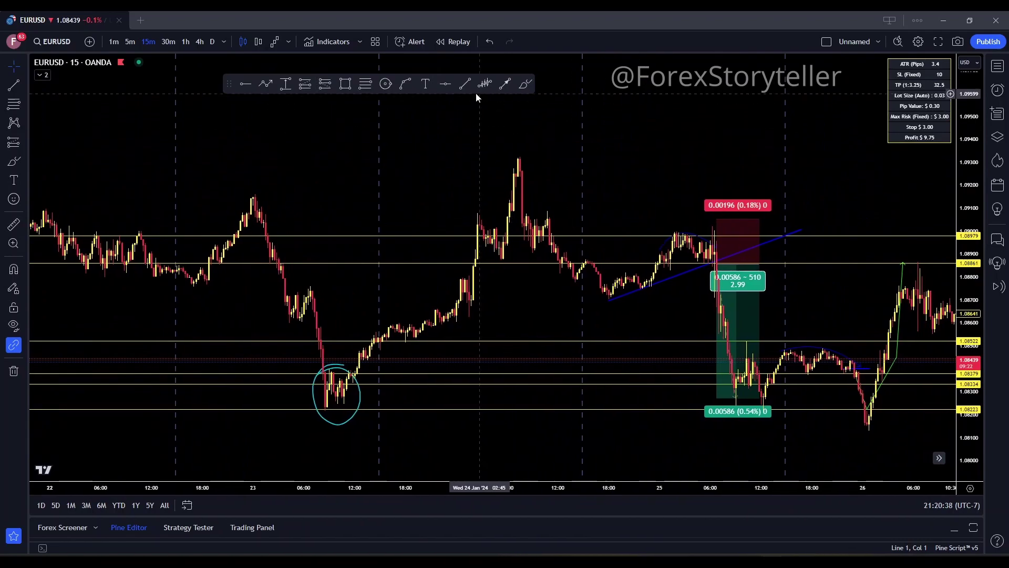
Step: Draw a rising trend line under the rally from about 1.08430 on 23 January to about 1.09253 on 25 January
{"action": "left_click", "coordinate": [462, 86]}
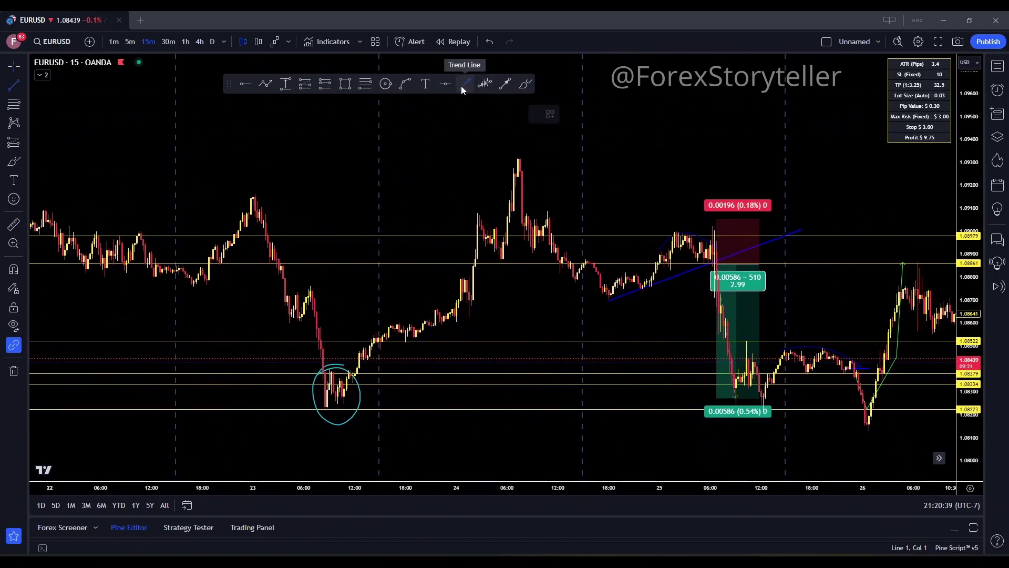
{"action": "left_click", "coordinate": [330, 405]}
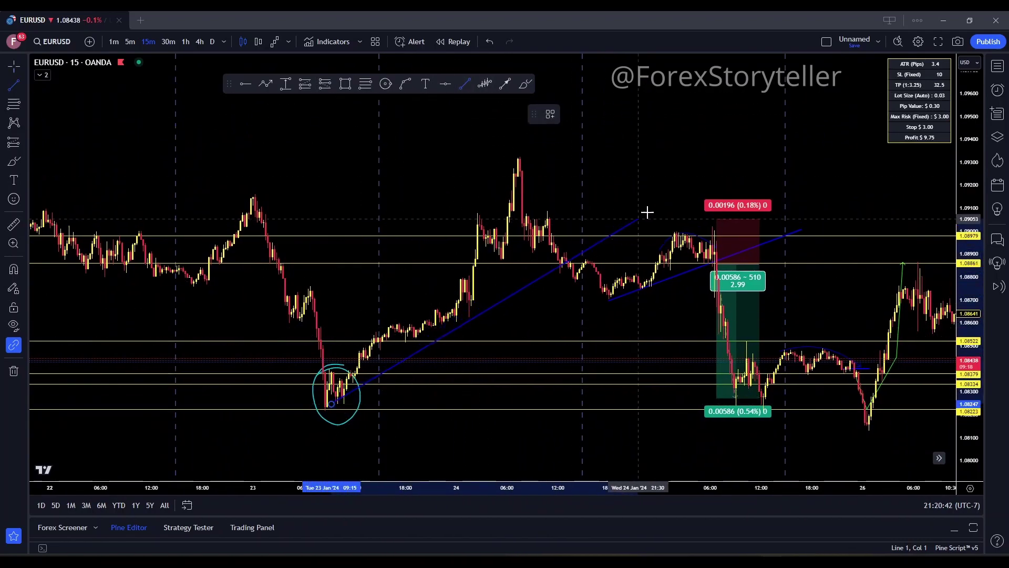
{"action": "left_click", "coordinate": [766, 155]}
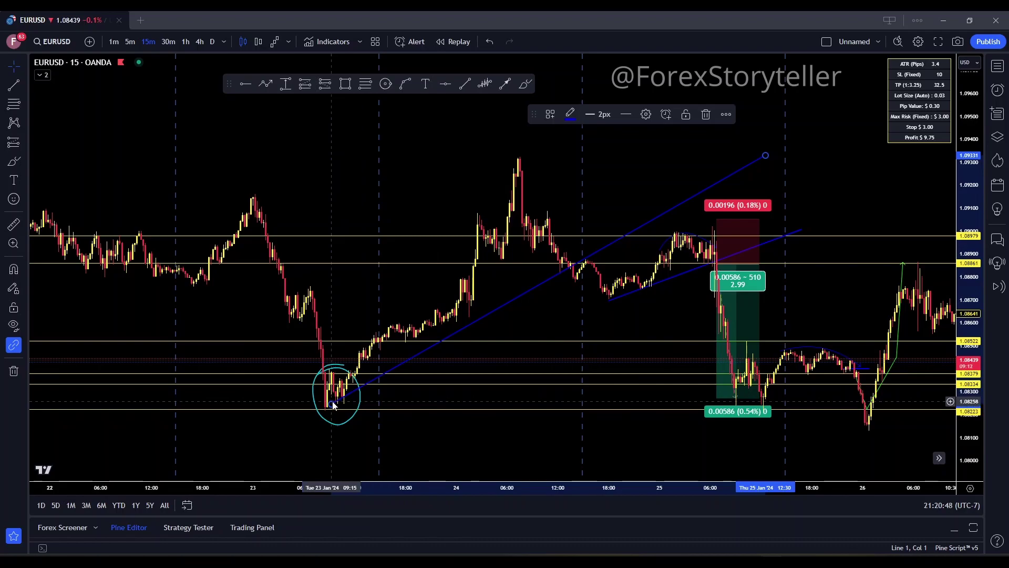
{"action": "left_click_drag", "start_coordinate": [332, 404], "coordinate": [363, 361]}
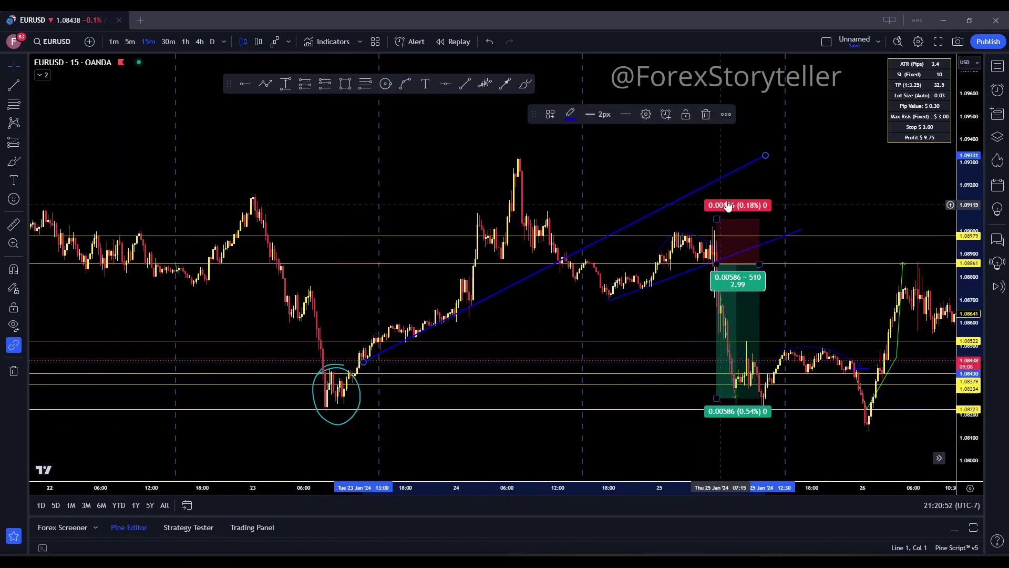
{"action": "left_click_drag", "start_coordinate": [766, 156], "coordinate": [777, 177]}
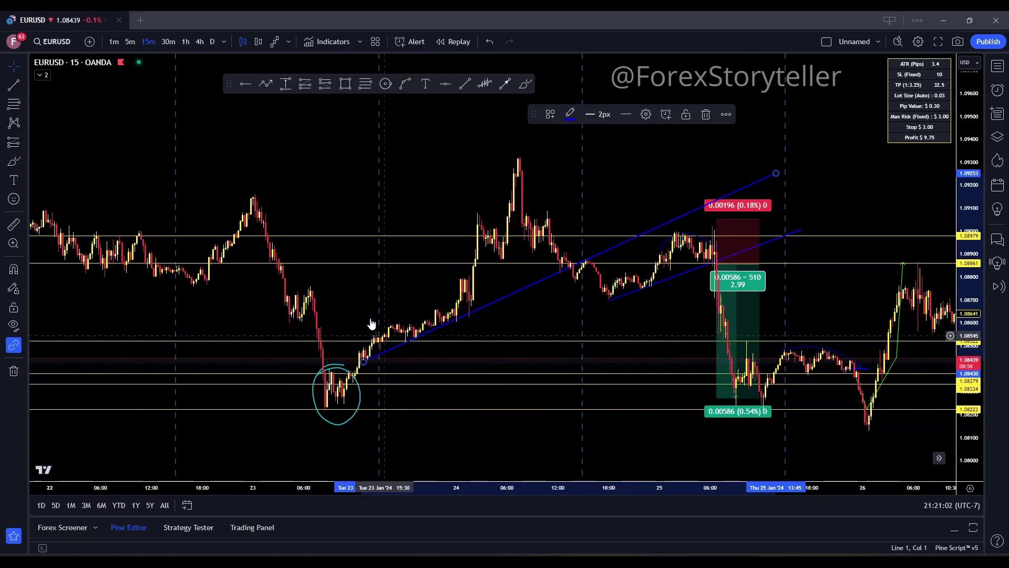
Step: Draw a falling trend line from the 23 January high at about 1.09136 to about 1.08194 at 16:00 that day
{"action": "left_click_drag", "start_coordinate": [314, 209], "coordinate": [391, 212]}
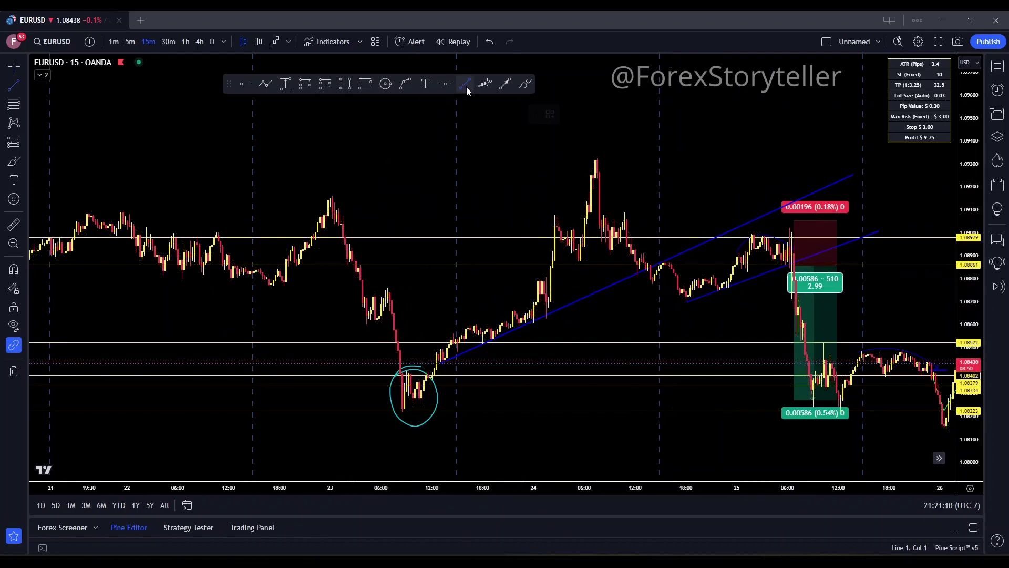
{"action": "left_click_drag", "start_coordinate": [341, 213], "coordinate": [454, 415]}
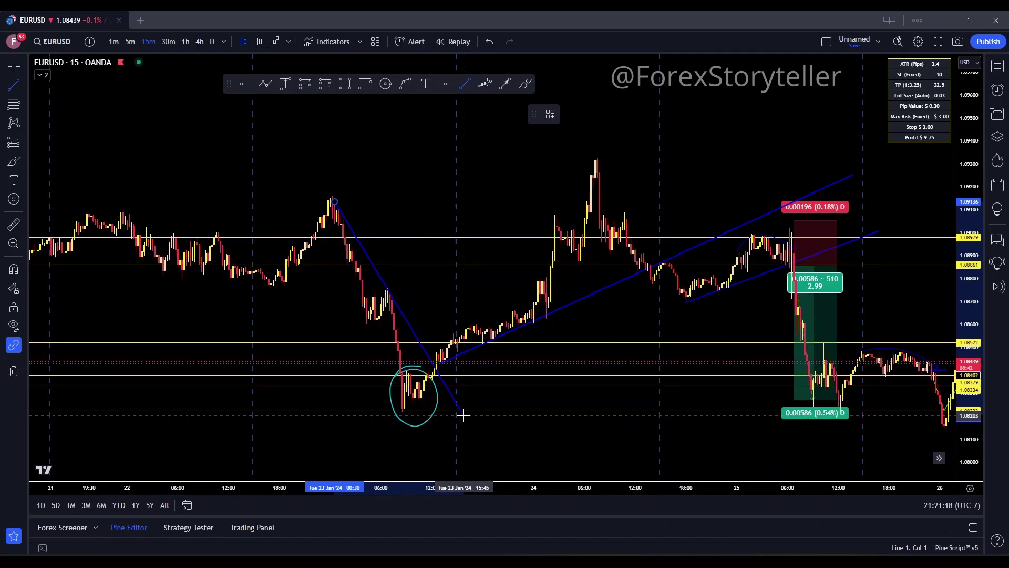
{"action": "left_click_drag", "start_coordinate": [458, 409], "coordinate": [465, 417]}
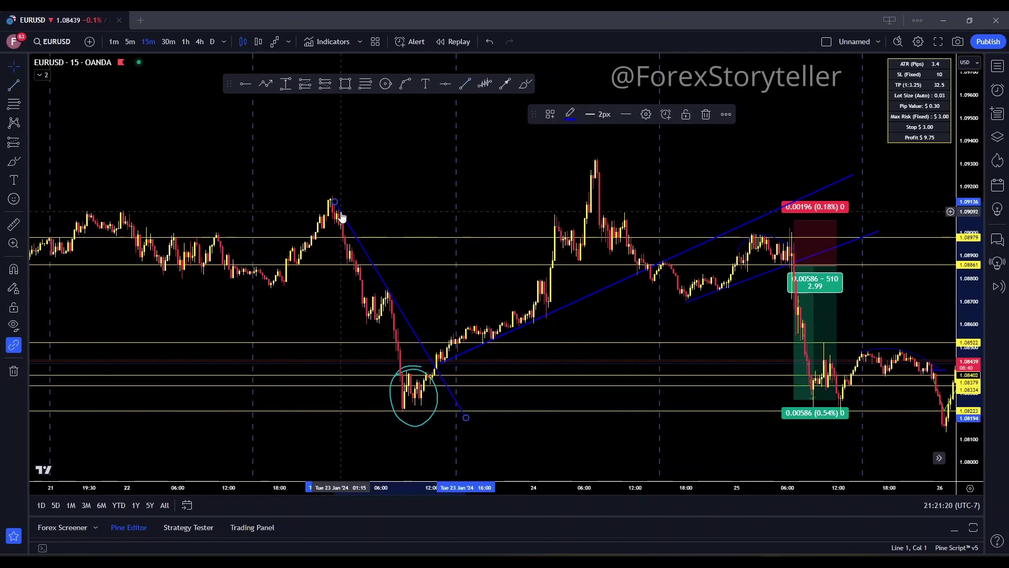
Step: Adjust the rising trend line to run from about 1.08419 on 23 January to about 1.09260 on 25 January
{"action": "left_click", "coordinate": [440, 366]}
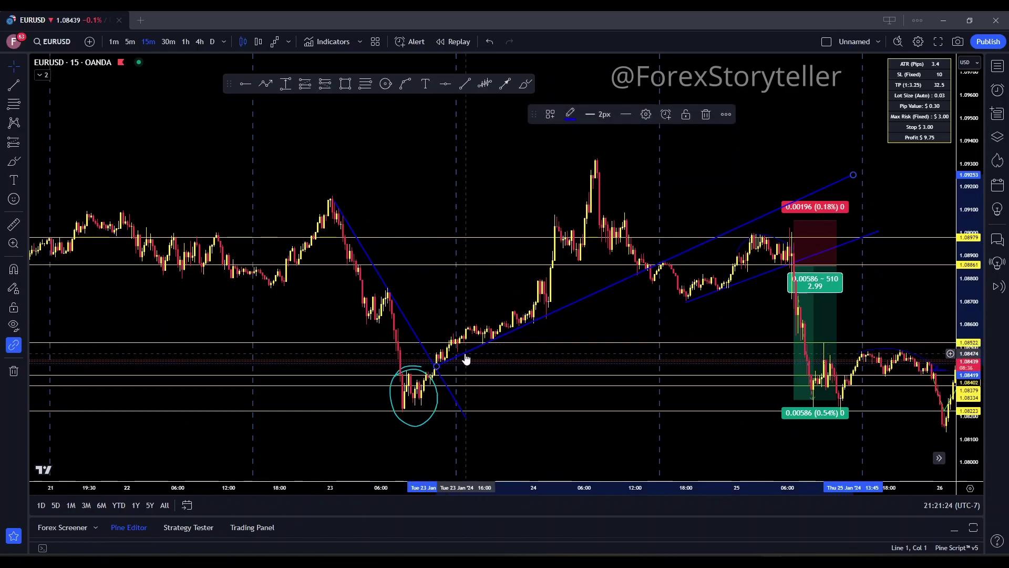
{"action": "left_click_drag", "start_coordinate": [853, 176], "coordinate": [488, 339]}
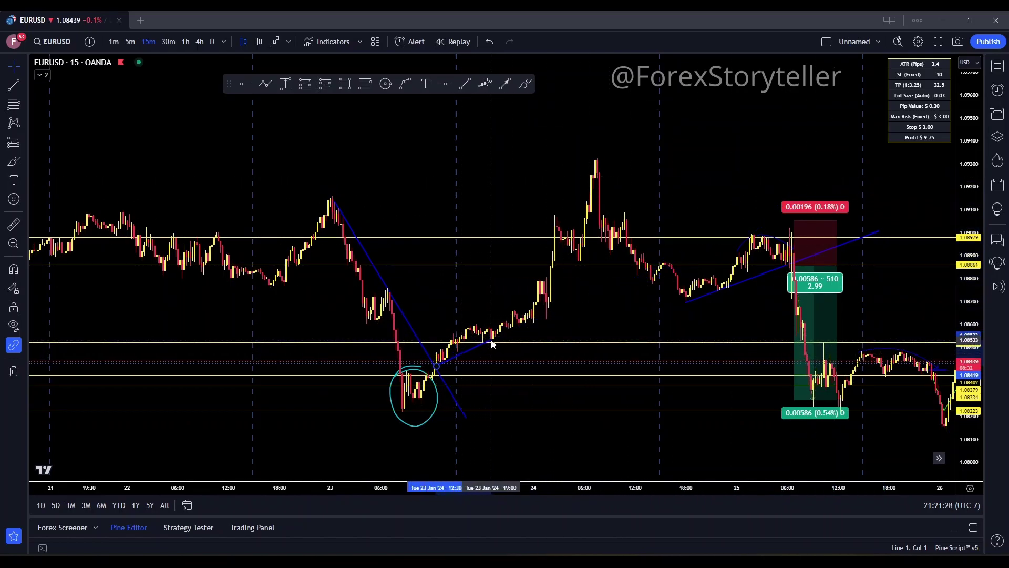
{"action": "left_click_drag", "start_coordinate": [499, 339], "coordinate": [867, 175]}
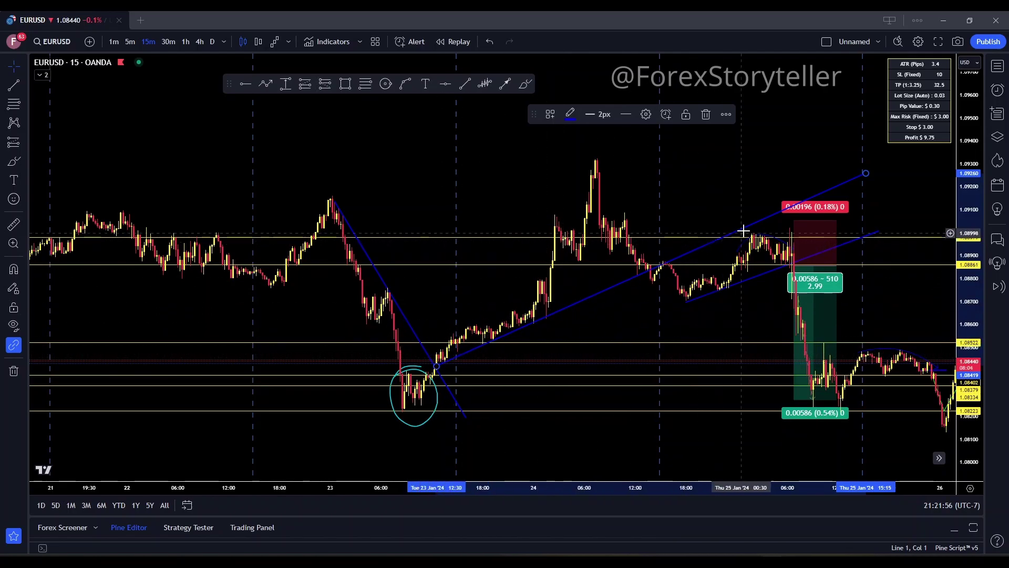
Step: Examine how price follows the falling and rising trend lines on either side of the circled 23 January low
{"action": "left_click_drag", "start_coordinate": [751, 167], "coordinate": [534, 187]}
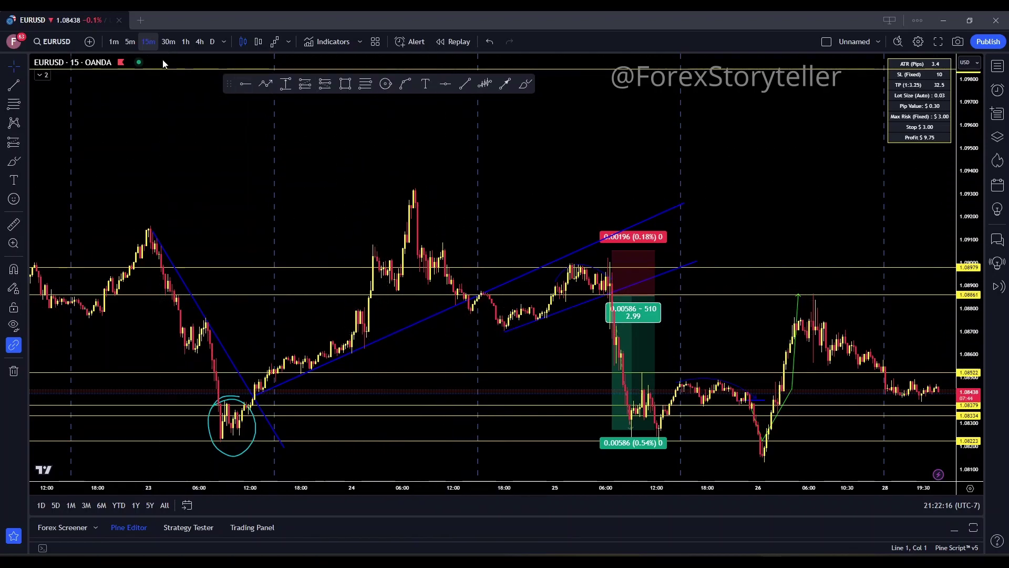
{"action": "scroll", "coordinate": [363, 197], "scroll_direction": "down", "scroll_amount": 2}
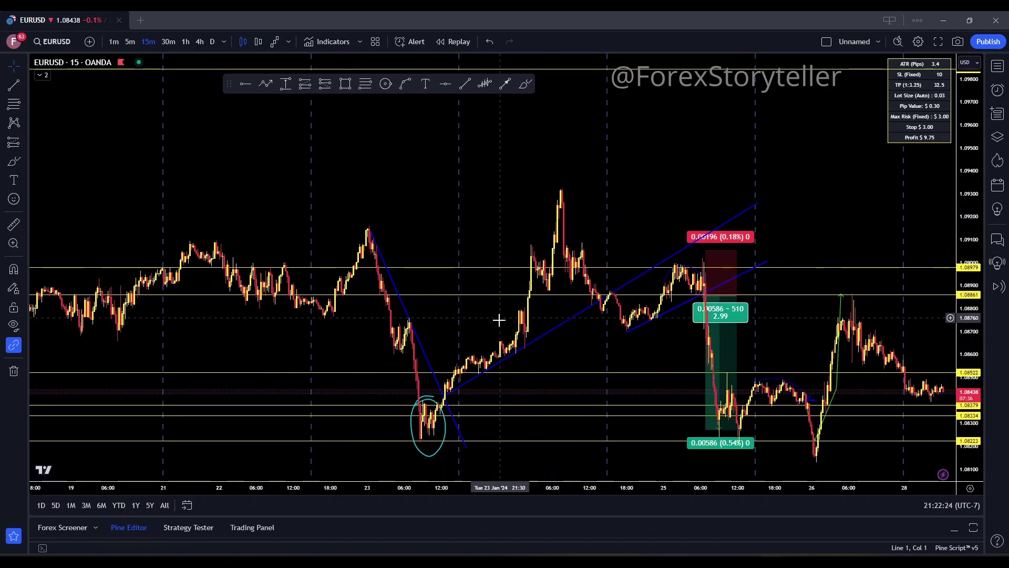
{"action": "left_click_drag", "start_coordinate": [581, 232], "coordinate": [430, 251]}
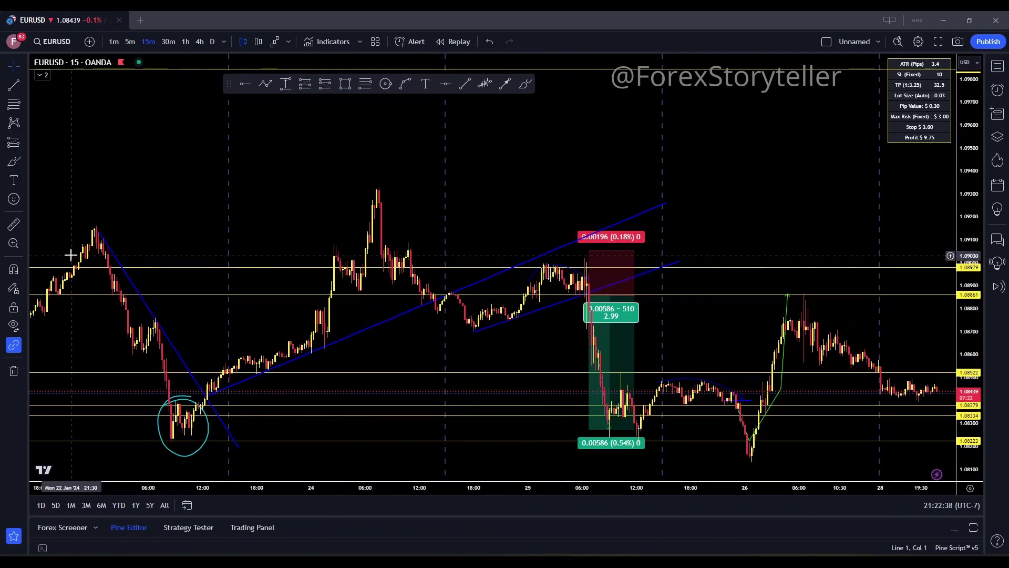
{"action": "left_click_drag", "start_coordinate": [223, 235], "coordinate": [387, 203]}
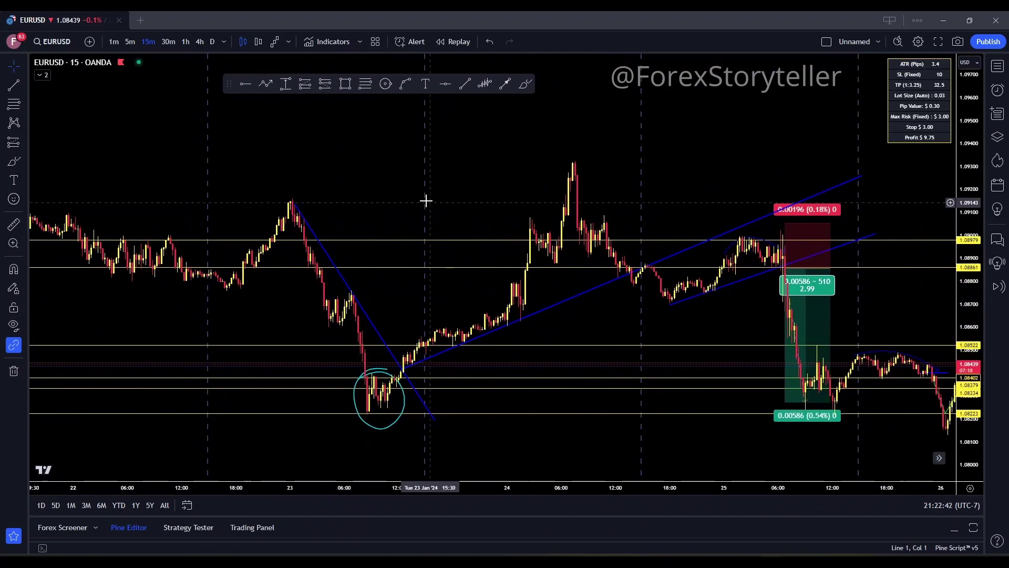
{"action": "left_click_drag", "start_coordinate": [499, 210], "coordinate": [440, 186]}
{"action": "scroll", "coordinate": [518, 208], "scroll_direction": "down", "scroll_amount": 3}
{"action": "scroll", "coordinate": [439, 187], "scroll_direction": "up", "scroll_amount": 3}
{"action": "left_click_drag", "start_coordinate": [336, 178], "coordinate": [617, 181]}
{"action": "scroll", "coordinate": [603, 189], "scroll_direction": "right", "scroll_amount": 3}
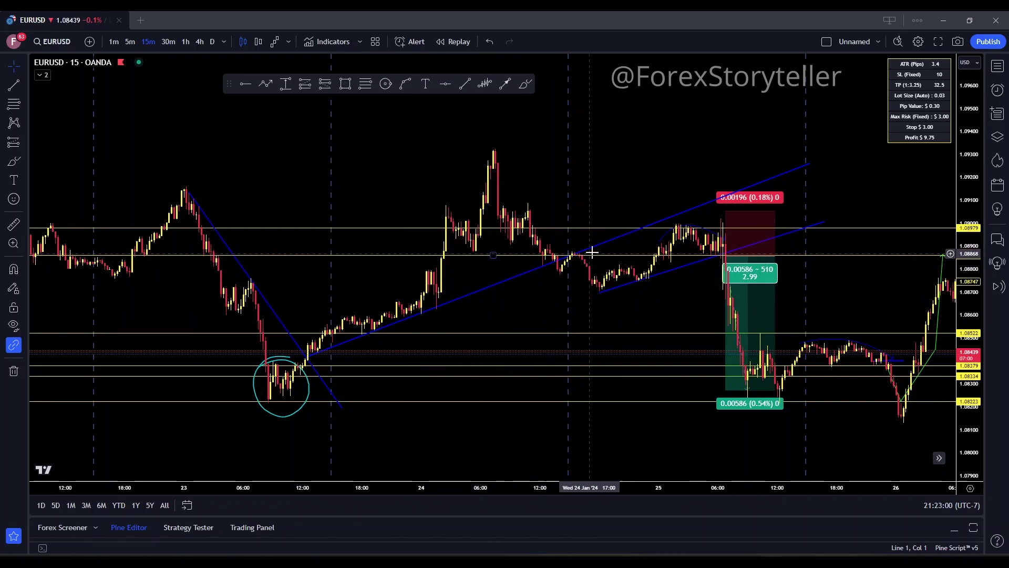
Step: Inspect the pullback from the 24 January peak through the rising trend line and into the 25 January short position
{"action": "left_click_drag", "start_coordinate": [629, 204], "coordinate": [436, 266]}
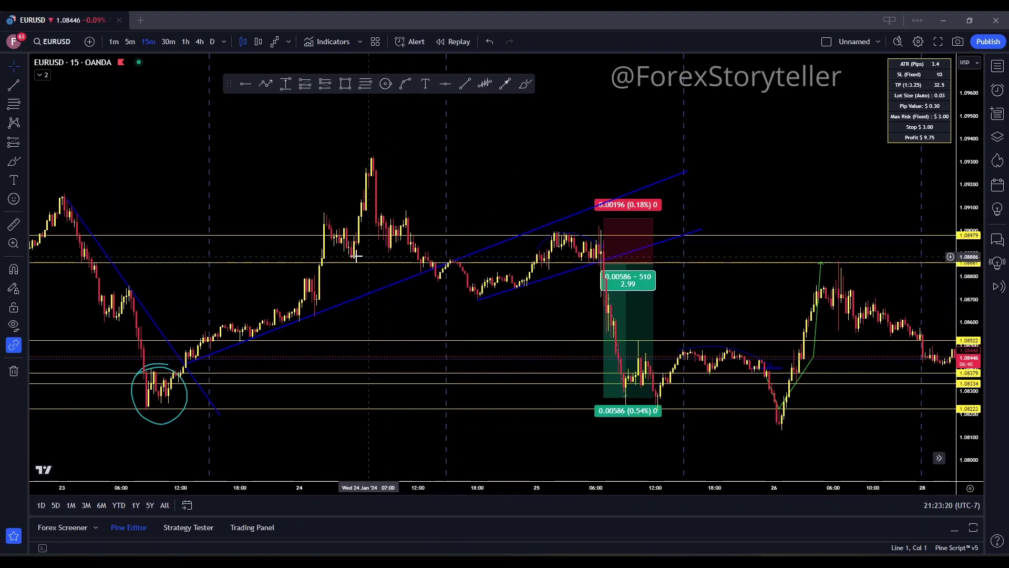
{"action": "mouse_move", "coordinate": [264, 251]}
{"action": "left_mouse_down"}
{"action": "mouse_move", "coordinate": [329, 254]}
{"action": "mouse_move", "coordinate": [255, 262]}
{"action": "left_mouse_up"}
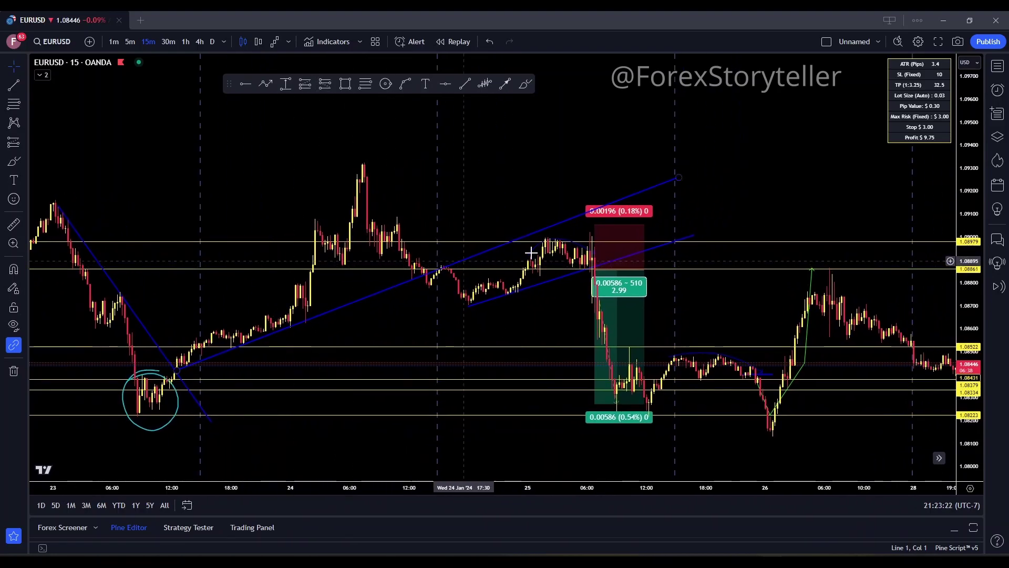
{"action": "left_click", "coordinate": [608, 262]}
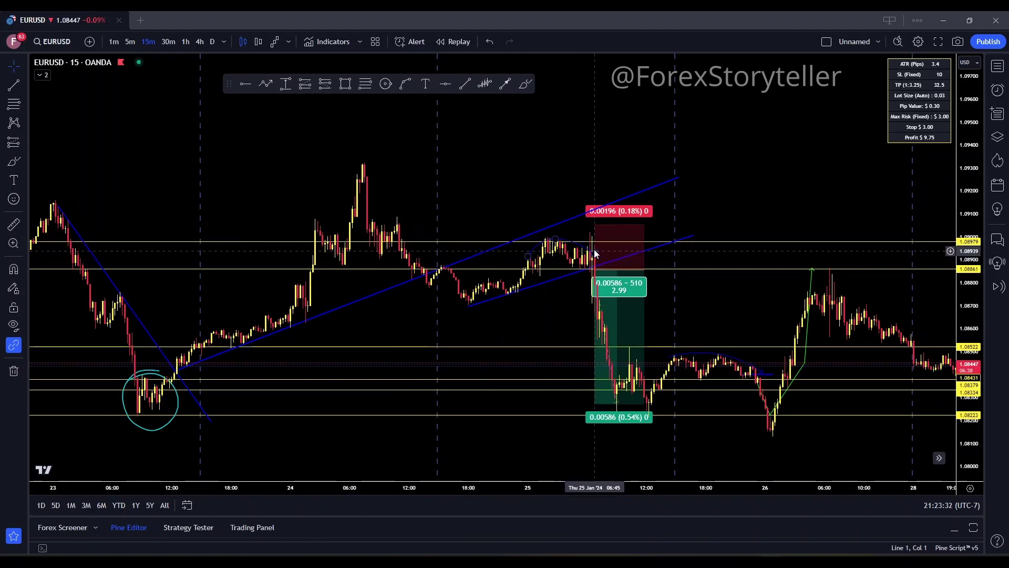
{"action": "scroll", "coordinate": [585, 179], "scroll_direction": "up", "scroll_amount": 3}
{"action": "mouse_move", "coordinate": [554, 165]}
{"action": "left_mouse_down"}
{"action": "mouse_move", "coordinate": [441, 178]}
{"action": "mouse_move", "coordinate": [556, 179]}
{"action": "left_mouse_up"}
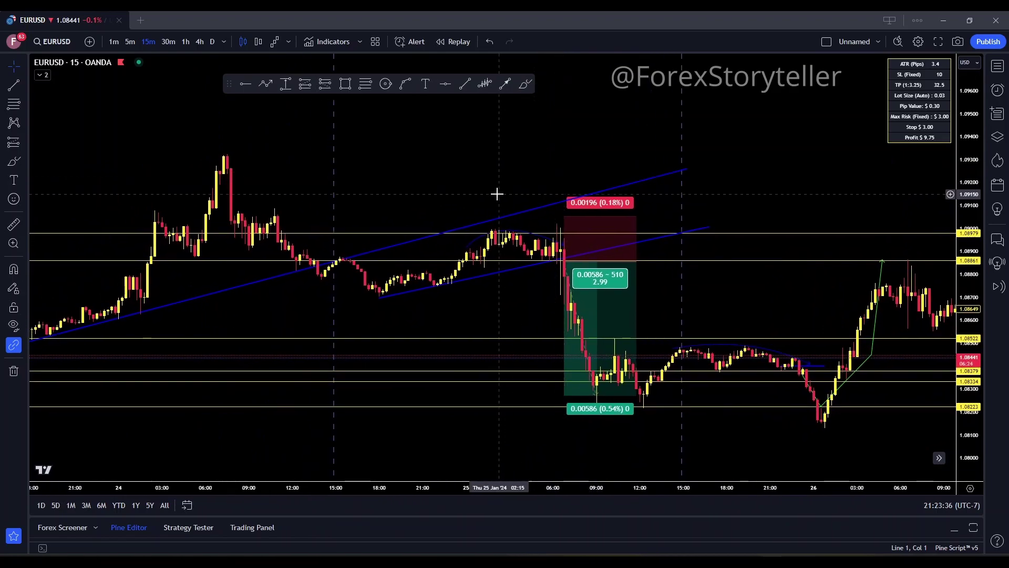
Step: Draw a falling trend line from the 24 January peak at about 1.09331 to about 1.08462 on 26 January
{"action": "scroll", "coordinate": [495, 194], "scroll_direction": "down", "scroll_amount": 2}
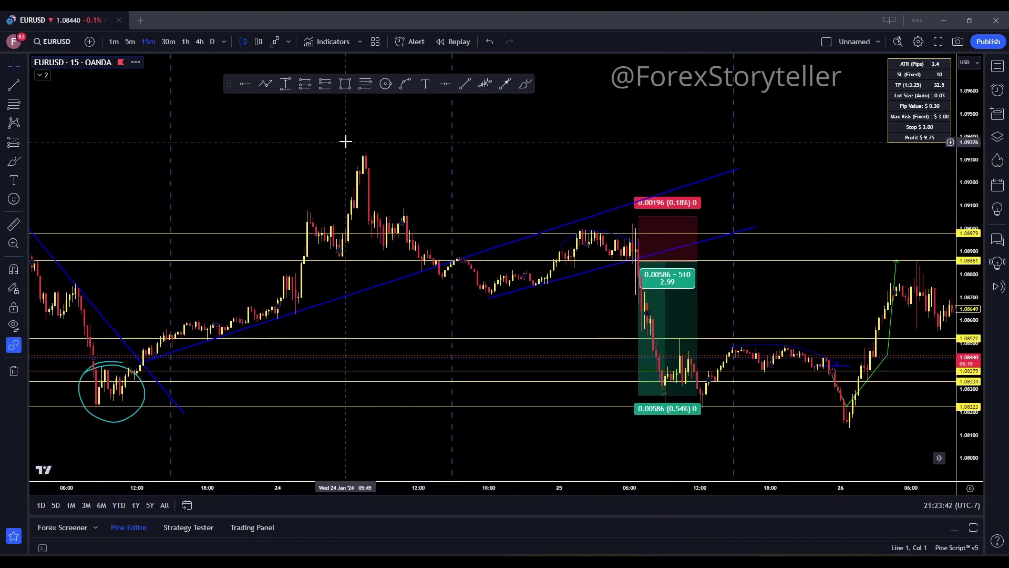
{"action": "left_click", "coordinate": [465, 85]}
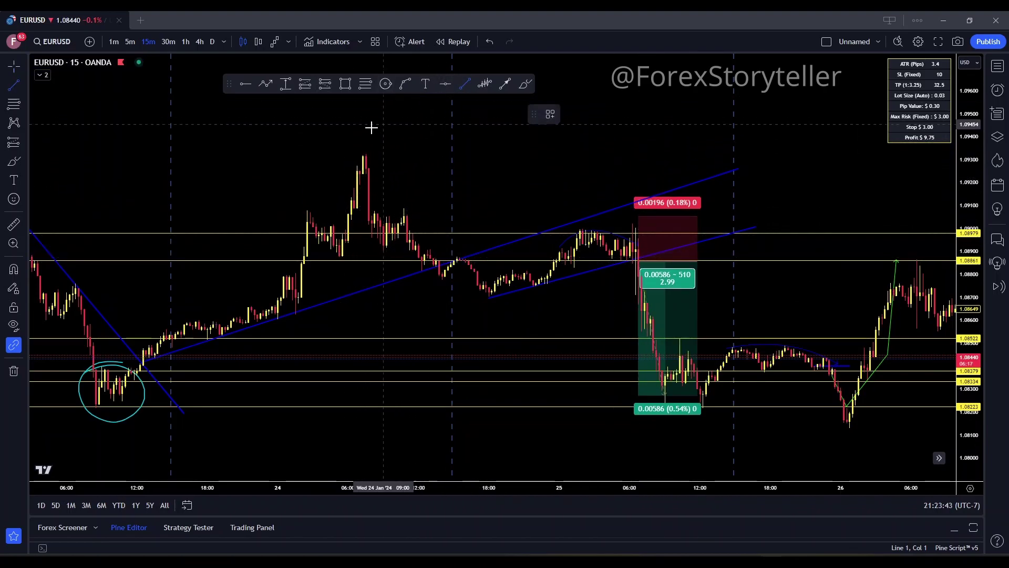
{"action": "left_click", "coordinate": [355, 156]}
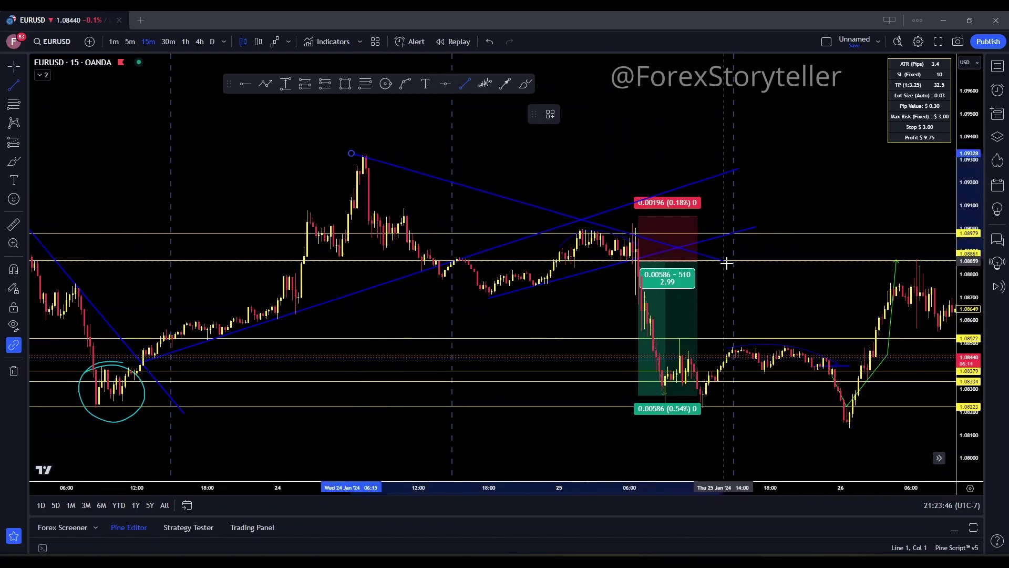
{"action": "left_click", "coordinate": [942, 337]}
{"action": "left_click_drag", "start_coordinate": [829, 175], "coordinate": [563, 181]}
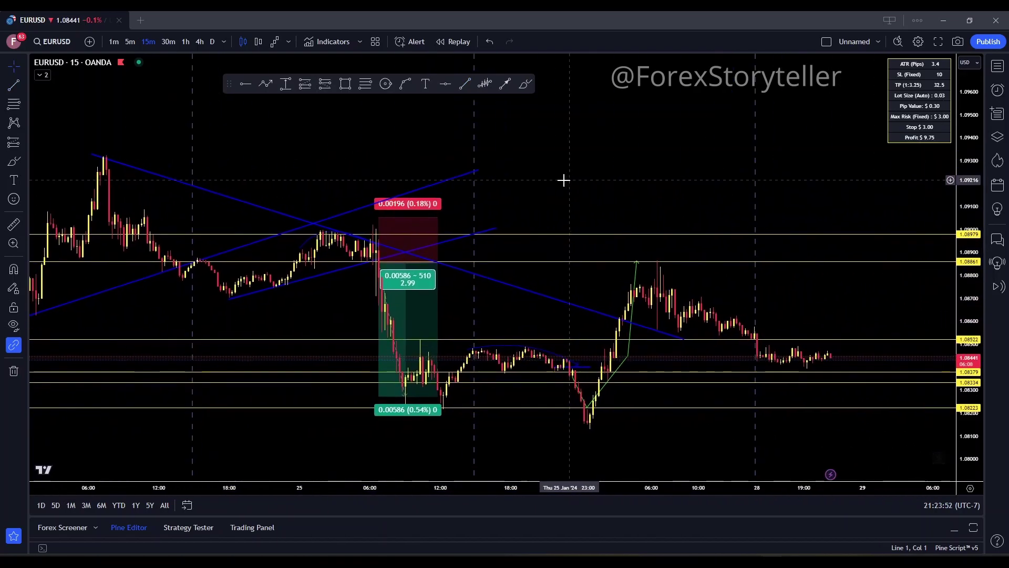
{"action": "left_click_drag", "start_coordinate": [93, 155], "coordinate": [101, 154]}
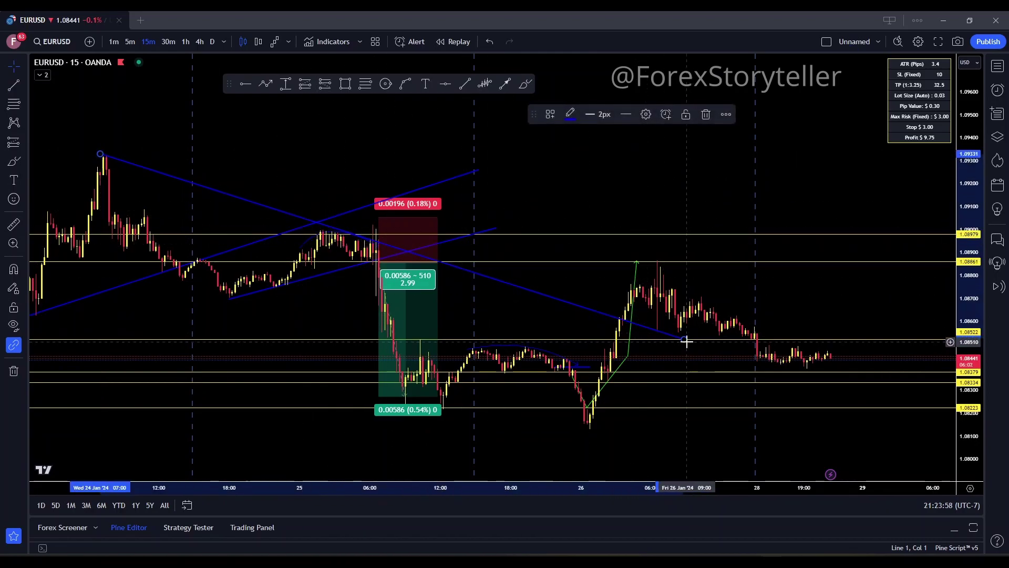
{"action": "left_click_drag", "start_coordinate": [686, 341], "coordinate": [695, 347]}
{"action": "left_click_drag", "start_coordinate": [698, 345], "coordinate": [705, 353]}
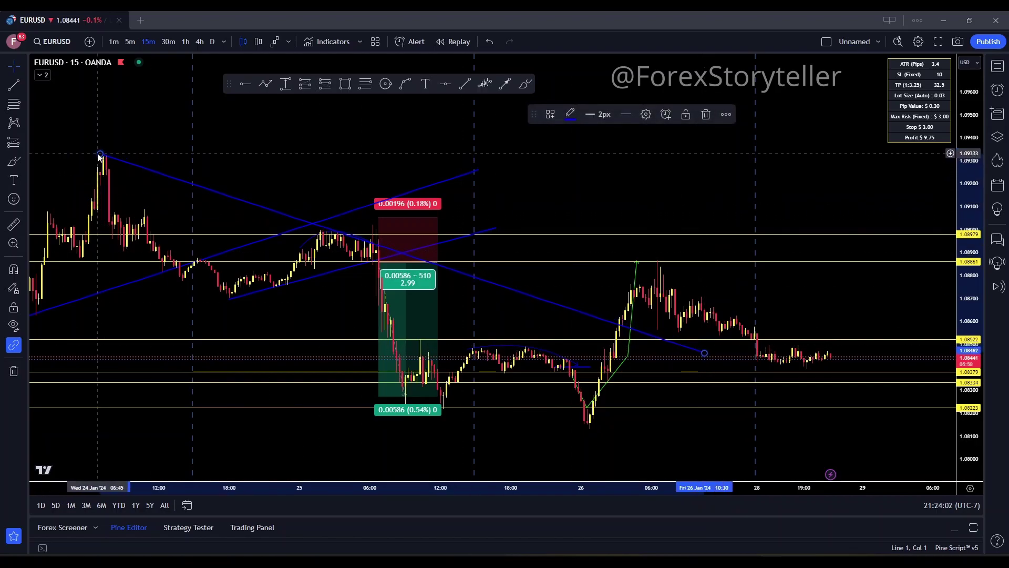
Step: Adjust the falling trend line to start at 1.09333 on 24 January and extend its lower end to about 1.0826 on 29 January
{"action": "left_click_drag", "start_coordinate": [100, 154], "coordinate": [104, 153]}
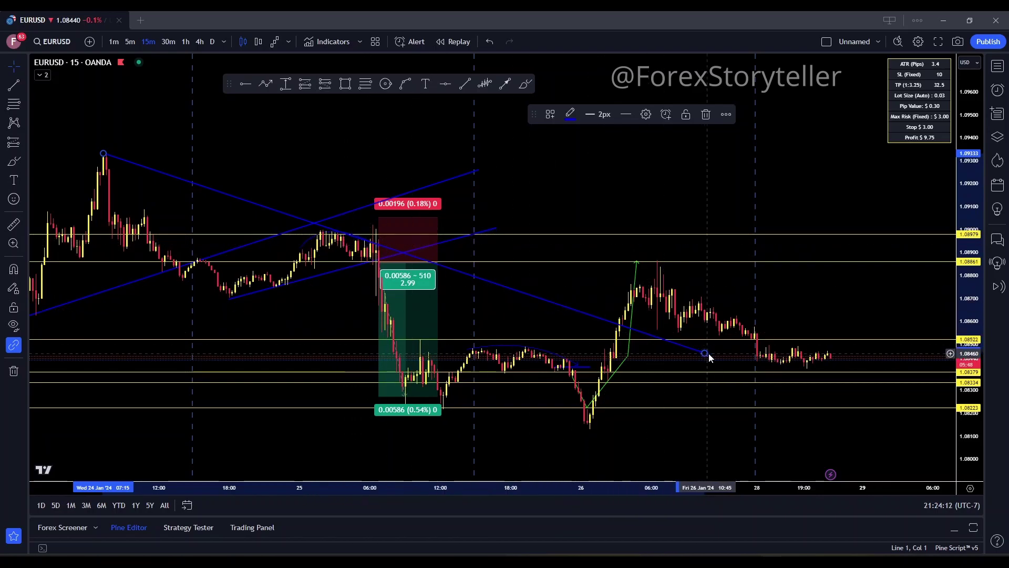
{"action": "left_click_drag", "start_coordinate": [706, 356], "coordinate": [877, 399]}
{"action": "left_click_drag", "start_coordinate": [822, 295], "coordinate": [651, 278]}
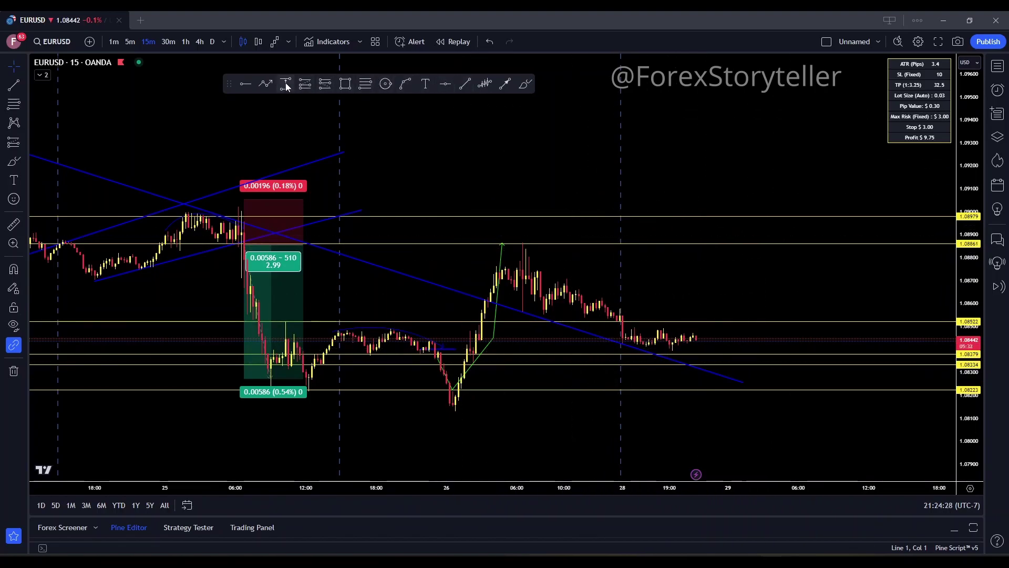
Step: Draw a projected path arrow rising from about 1.0840 at the latest candles to about 1.0904 on 29 January
{"action": "left_click", "coordinate": [265, 86]}
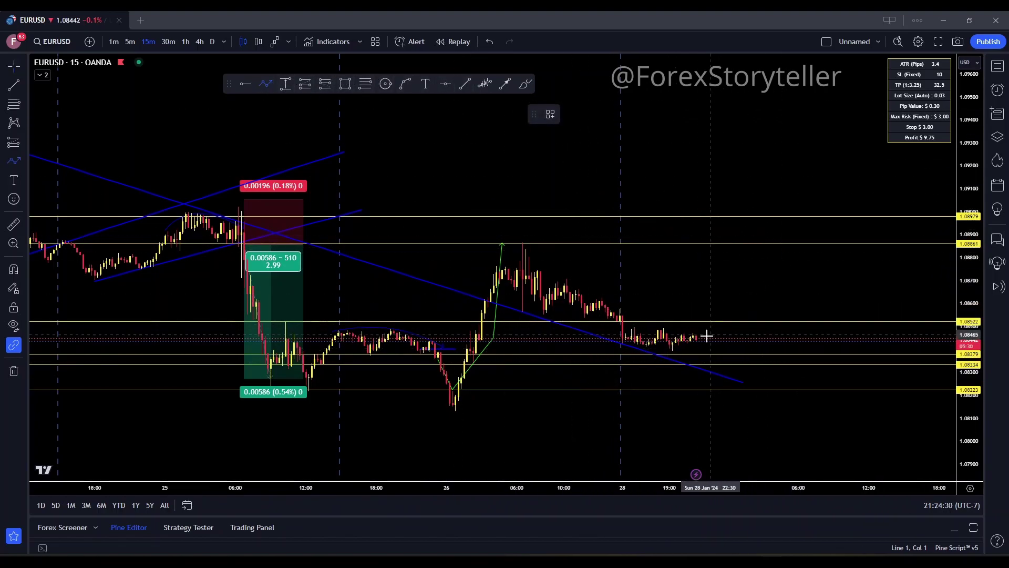
{"action": "double_click", "coordinate": [767, 201]}
{"action": "left_click", "coordinate": [825, 192]}
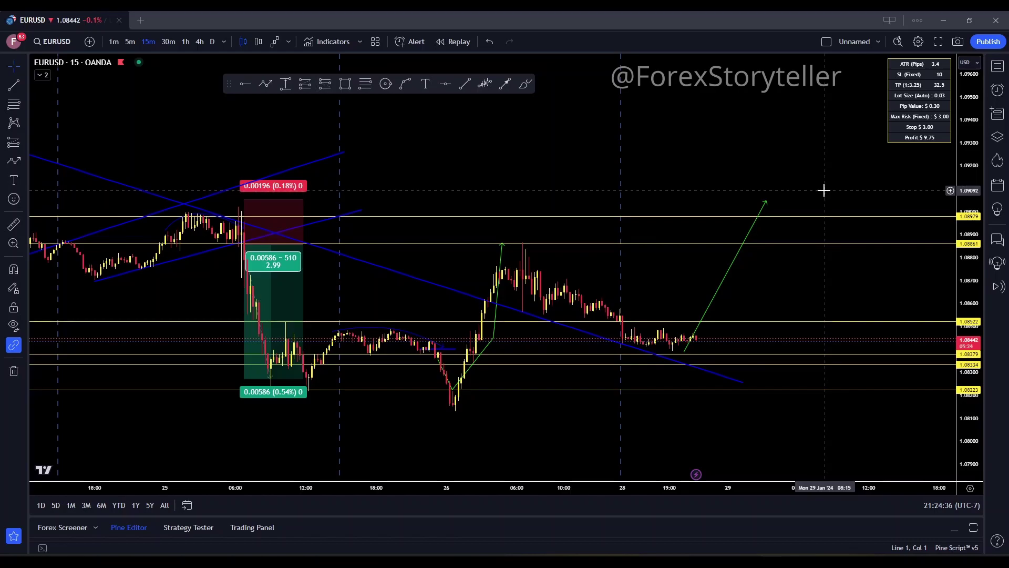
{"action": "left_click_drag", "start_coordinate": [809, 191], "coordinate": [692, 253]}
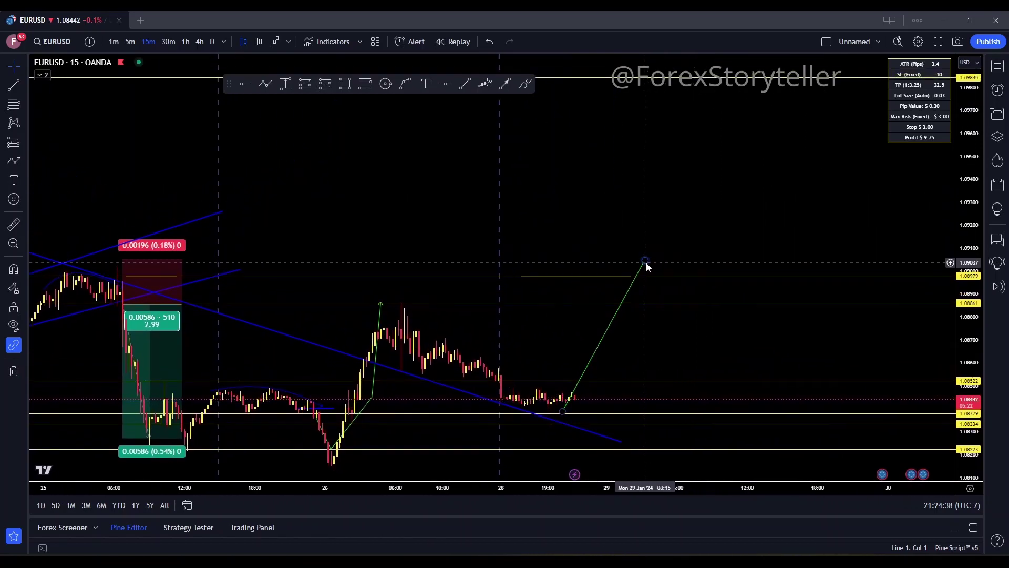
{"action": "left_click_drag", "start_coordinate": [417, 149], "coordinate": [592, 100]}
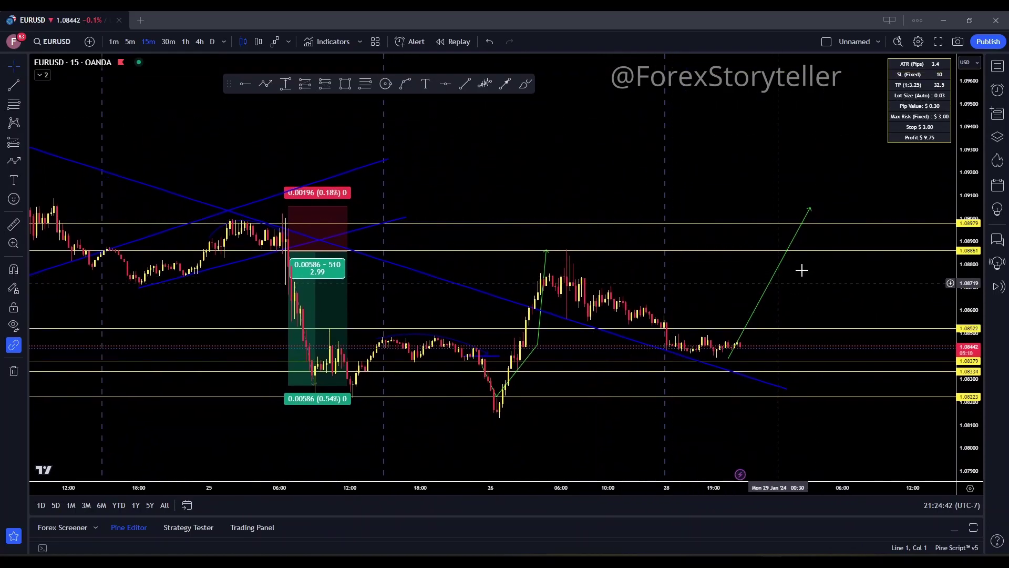
{"action": "left_click_drag", "start_coordinate": [750, 289], "coordinate": [623, 223]}
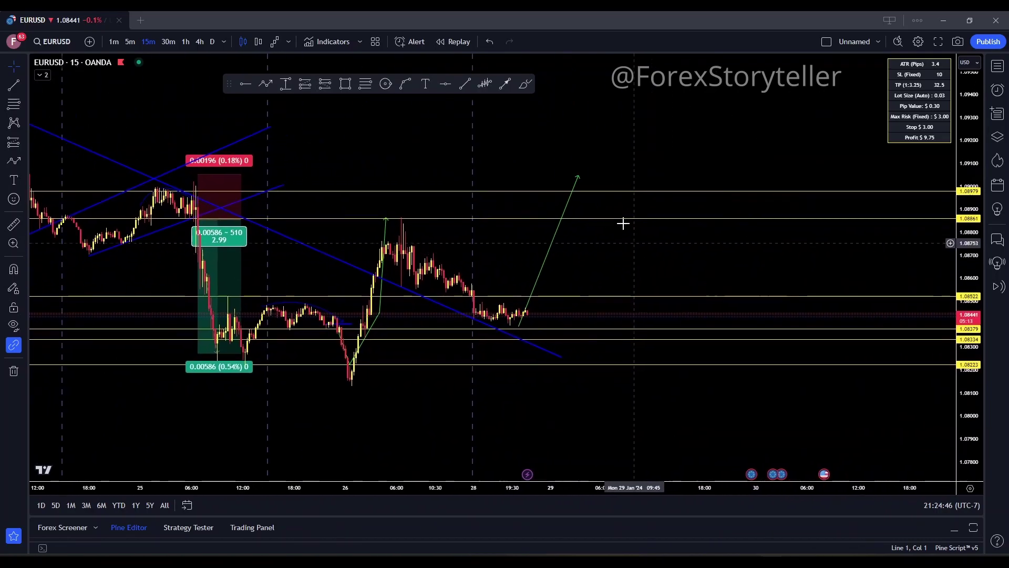
Step: Draw a zigzag path from 1.08861 on the arrow through about 1.0853, 1.0899 and 1.0842, ending near 1.0945
{"action": "left_click", "coordinate": [570, 218]}
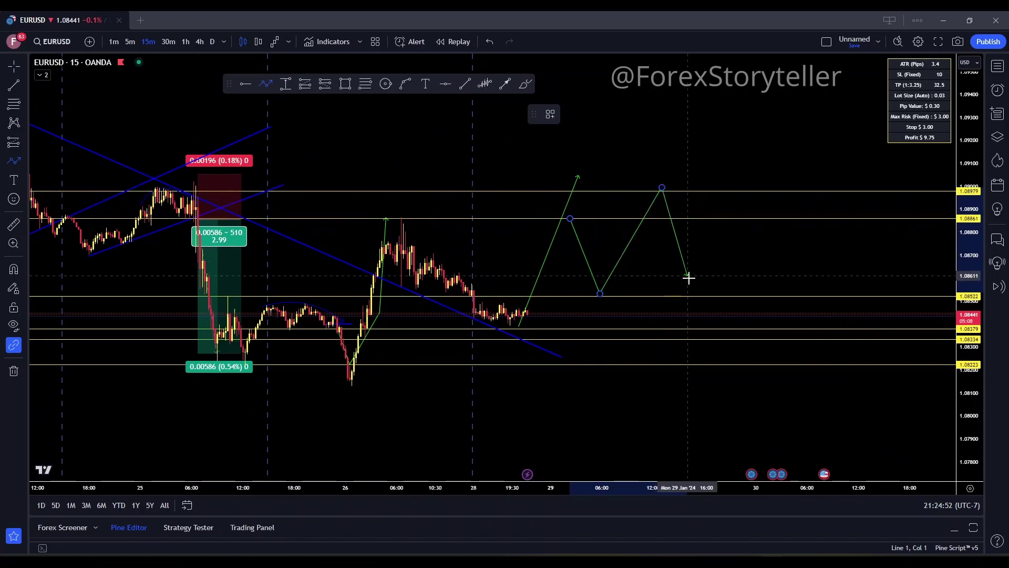
{"action": "left_click", "coordinate": [726, 317]}
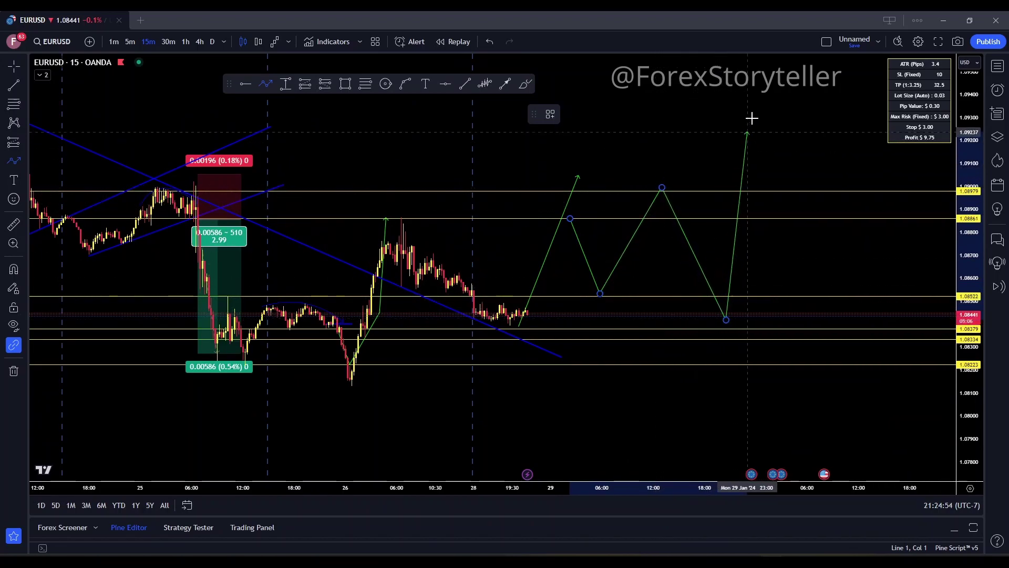
{"action": "double_click", "coordinate": [760, 82]}
{"action": "left_click", "coordinate": [718, 154]}
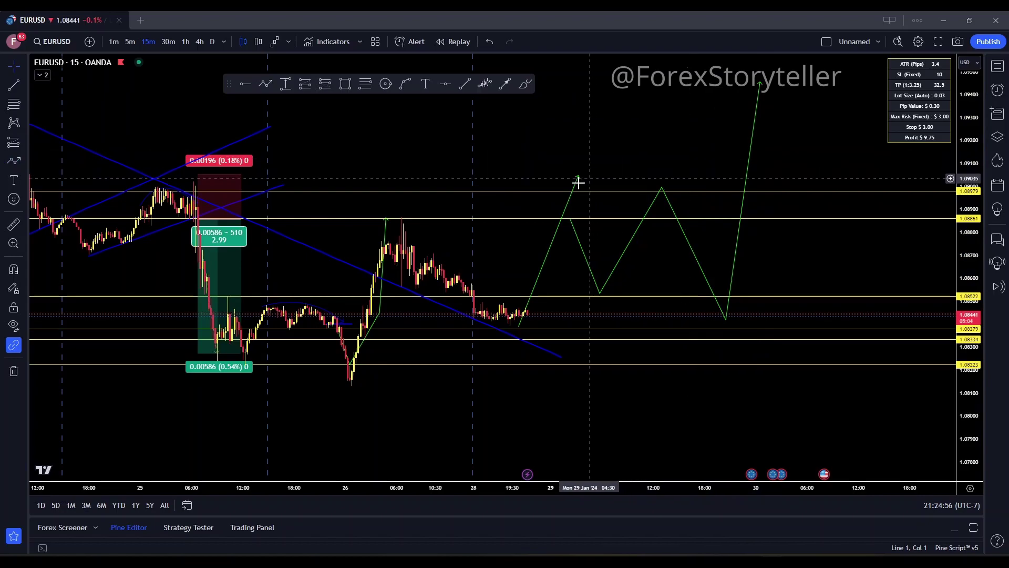
Step: Reshape the zigzag path: start at about 1.0873 on the rising arrow, second low at about 1.0880, end at 1.09768
{"action": "left_click_drag", "start_coordinate": [522, 149], "coordinate": [719, 149]}
{"action": "left_click_drag", "start_coordinate": [573, 137], "coordinate": [619, 173]}
{"action": "left_click_drag", "start_coordinate": [716, 181], "coordinate": [498, 232]}
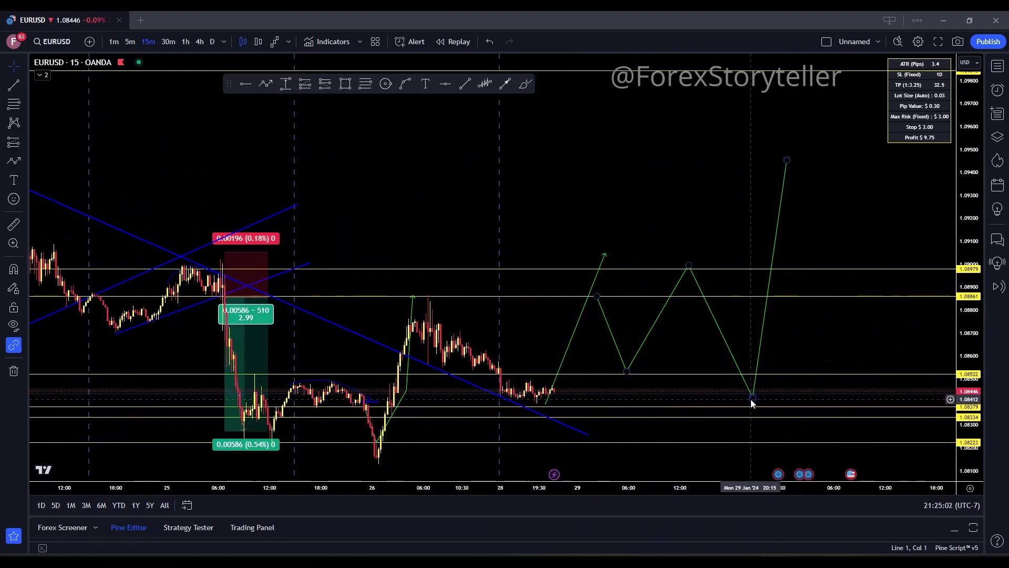
{"action": "left_click_drag", "start_coordinate": [752, 400], "coordinate": [730, 312]}
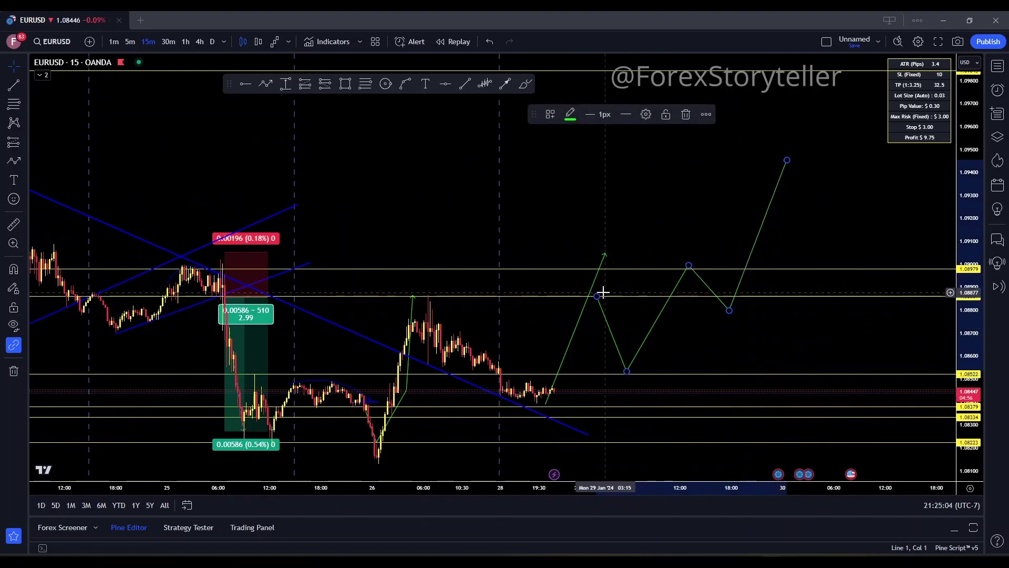
{"action": "left_click_drag", "start_coordinate": [597, 296], "coordinate": [578, 326]}
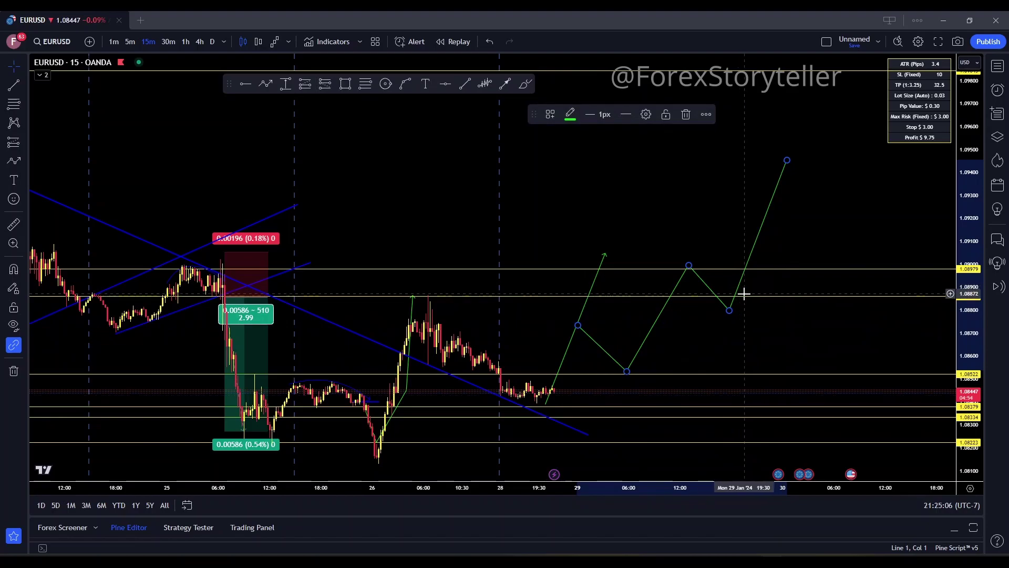
{"action": "left_click_drag", "start_coordinate": [787, 160], "coordinate": [759, 90]}
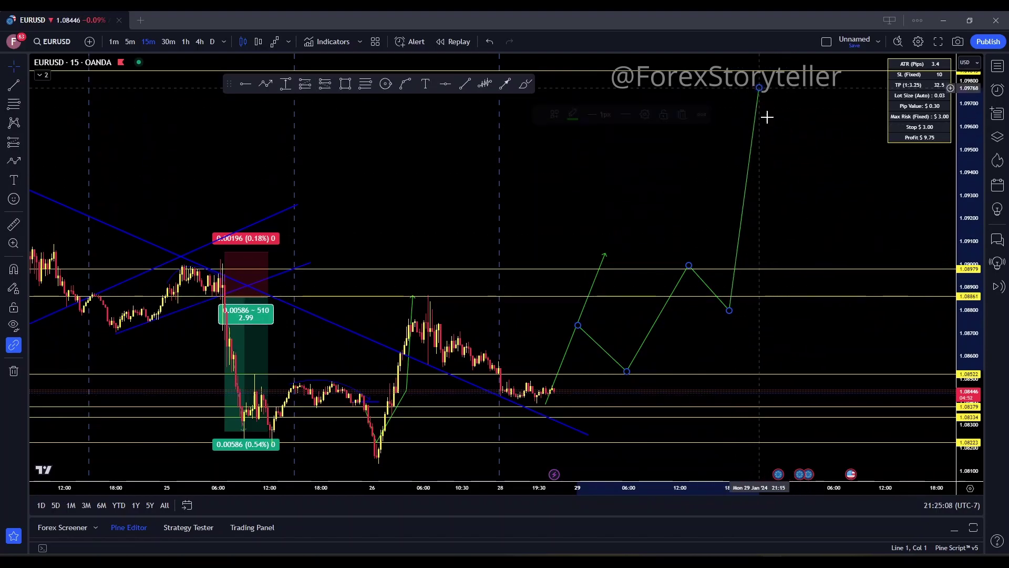
{"action": "left_click", "coordinate": [822, 173]}
Step: Compare the projected upward paths with the earlier swings and trend lines around 21–26 January
{"action": "left_click_drag", "start_coordinate": [605, 178], "coordinate": [744, 129]}
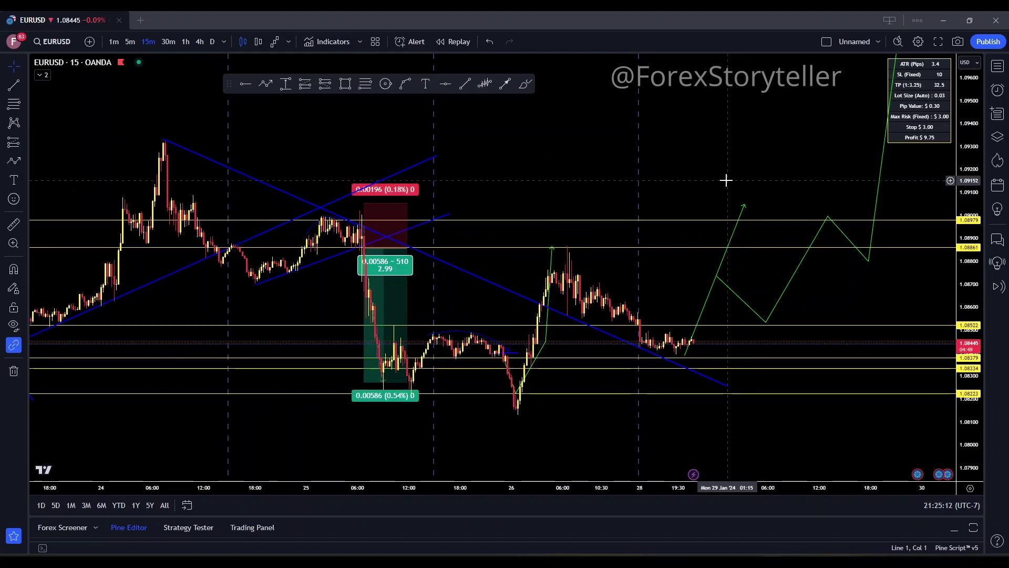
{"action": "scroll", "coordinate": [736, 178], "scroll_direction": "down", "scroll_amount": 2}
{"action": "scroll", "coordinate": [684, 265], "scroll_direction": "up", "scroll_amount": 1}
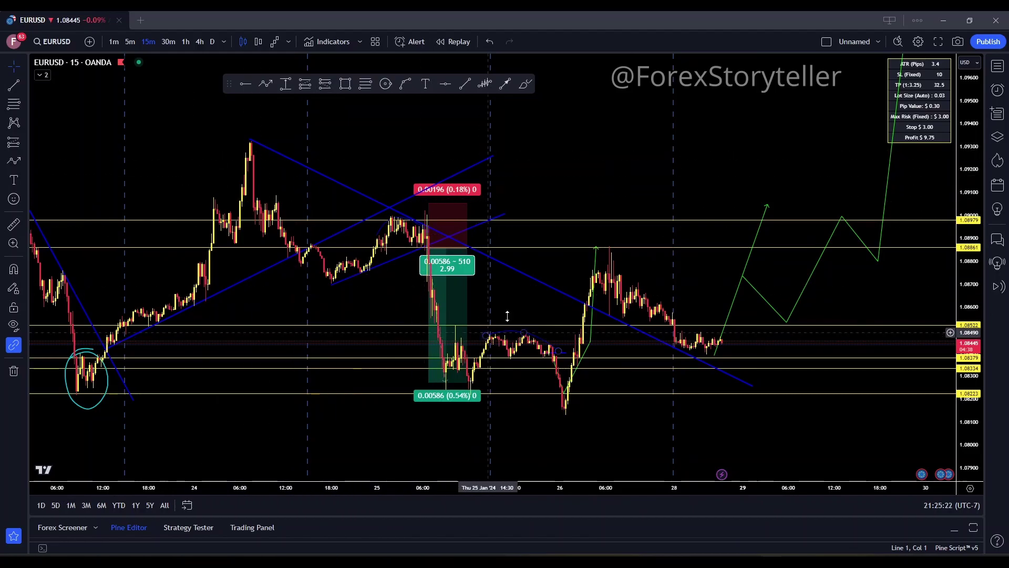
{"action": "scroll", "coordinate": [434, 171], "scroll_direction": "down", "scroll_amount": 3}
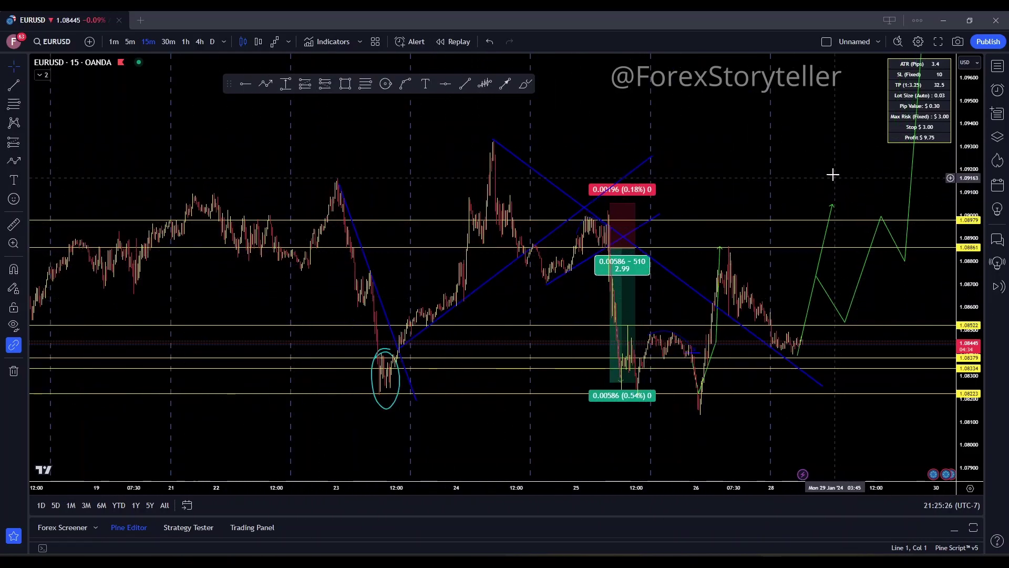
{"action": "left_click_drag", "start_coordinate": [831, 174], "coordinate": [615, 167]}
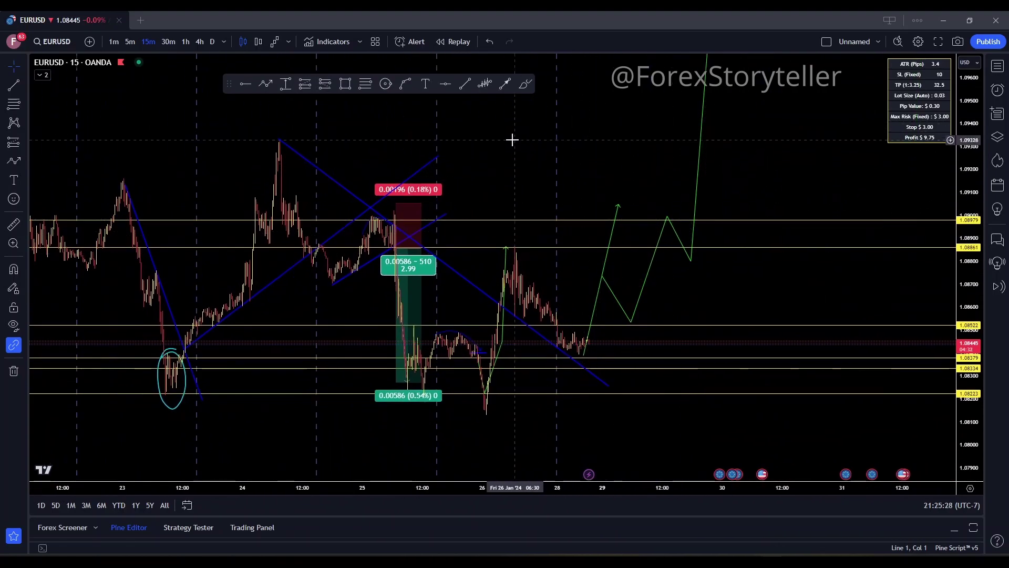
{"action": "scroll", "coordinate": [513, 139], "scroll_direction": "left", "scroll_amount": 10}
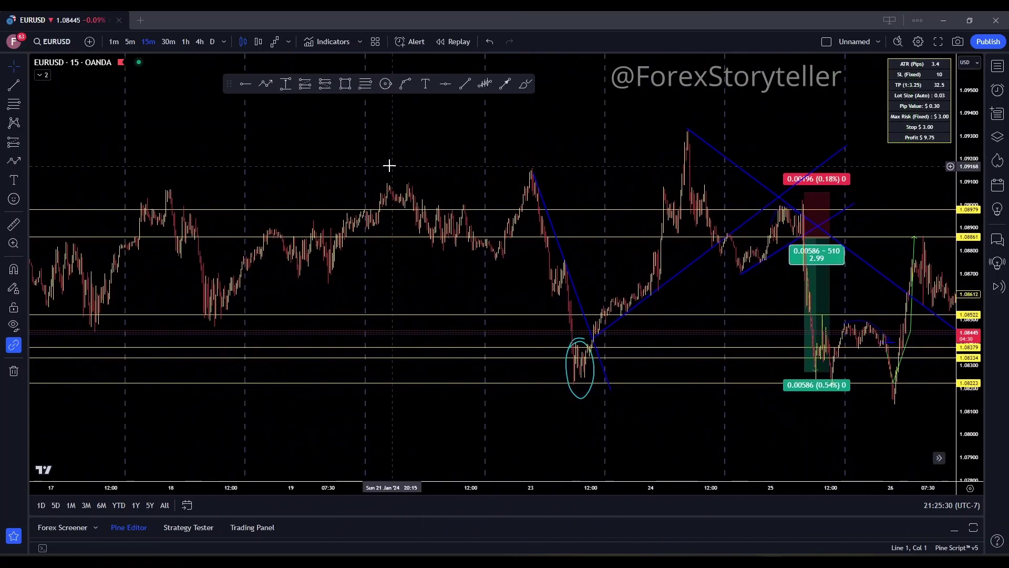
{"action": "left_click_drag", "start_coordinate": [563, 142], "coordinate": [222, 132]}
{"action": "scroll", "coordinate": [678, 158], "scroll_direction": "up", "scroll_amount": 3}
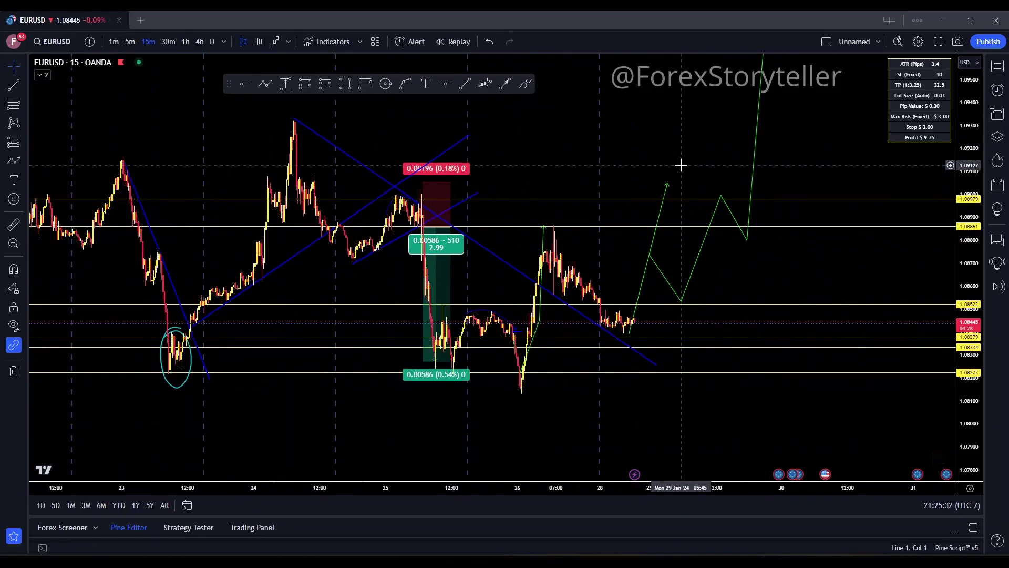
{"action": "left_click_drag", "start_coordinate": [258, 117], "coordinate": [421, 112]}
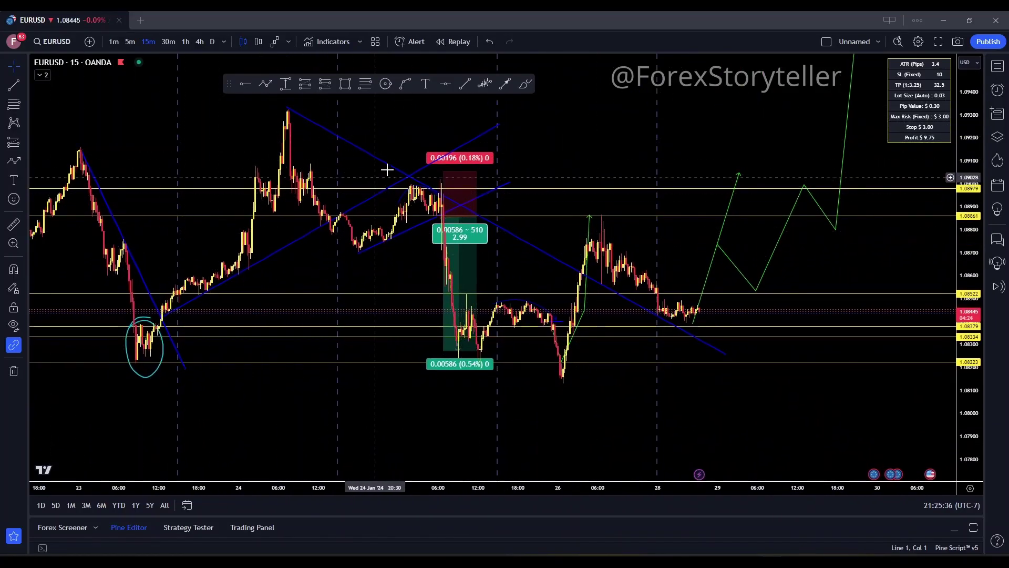
{"action": "left_click_drag", "start_coordinate": [185, 133], "coordinate": [523, 174]}
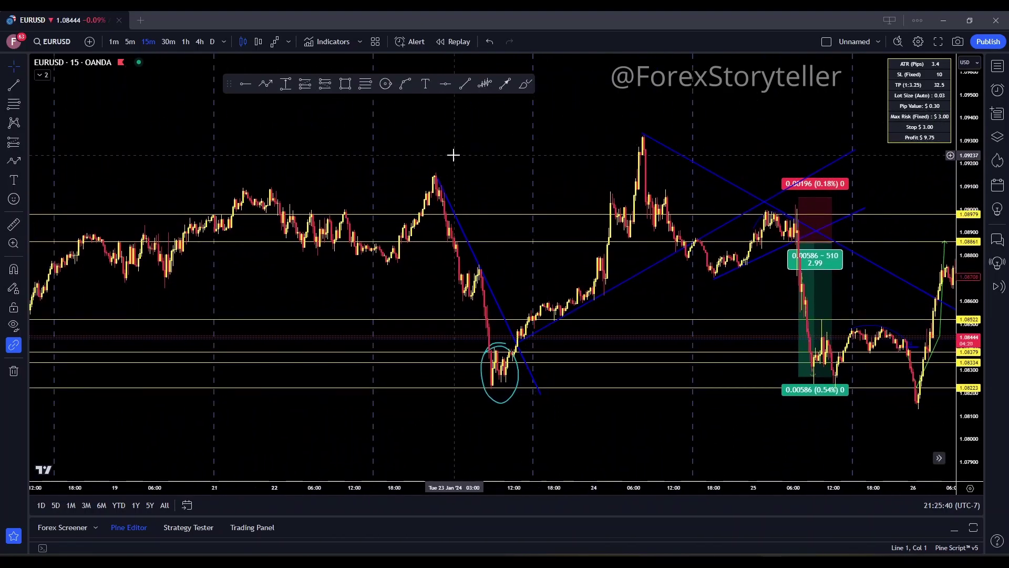
{"action": "left_click_drag", "start_coordinate": [455, 153], "coordinate": [572, 160]}
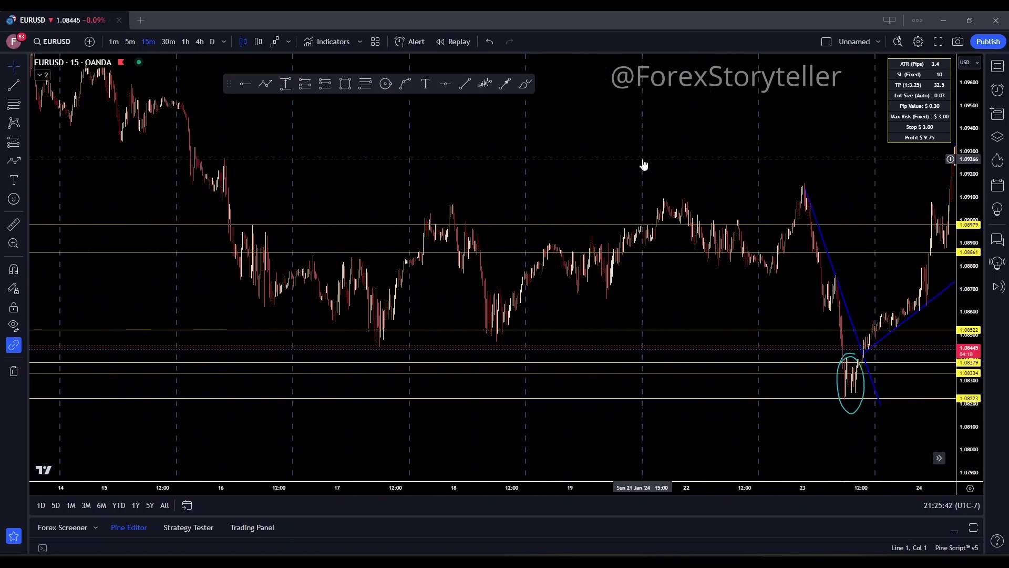
Step: Draw a rectangle around the 1–17 January price range, spanning about 1.09085 to 1.09839
{"action": "left_click_drag", "start_coordinate": [642, 163], "coordinate": [838, 235]}
{"action": "left_click_drag", "start_coordinate": [523, 215], "coordinate": [610, 118]}
{"action": "scroll", "coordinate": [726, 122], "scroll_direction": "down", "scroll_amount": 2}
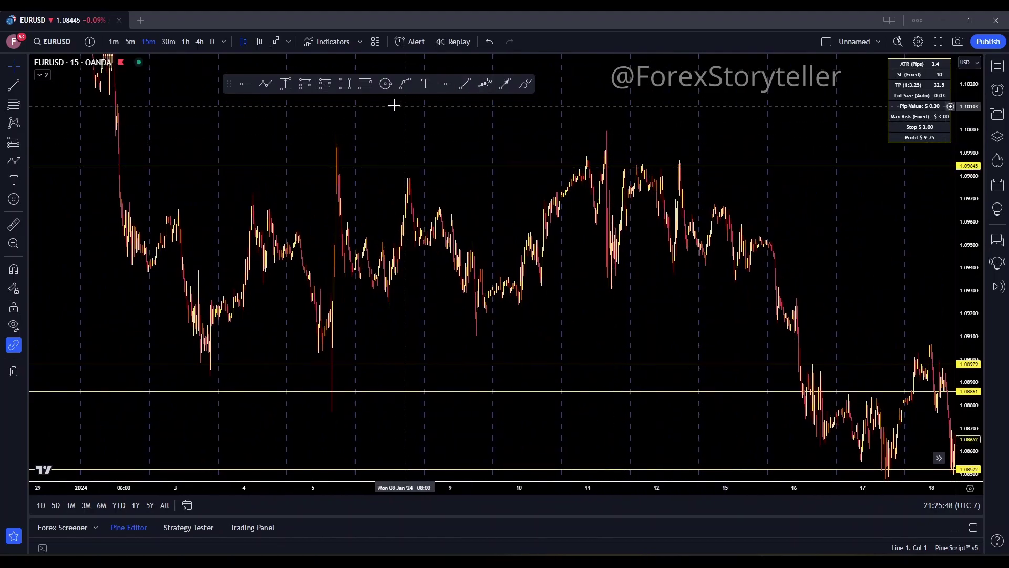
{"action": "left_click", "coordinate": [344, 84]}
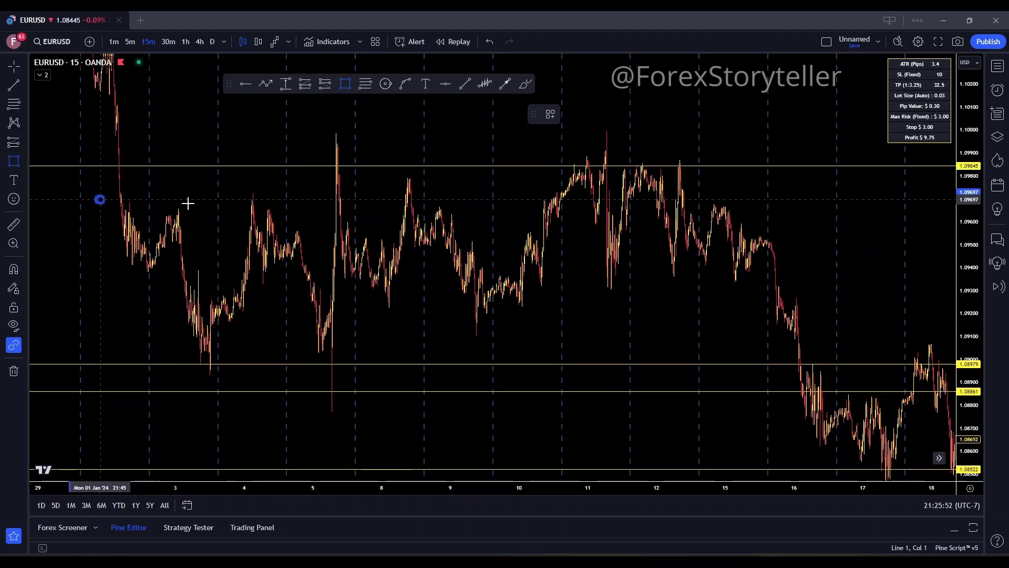
{"action": "mouse_move", "coordinate": [187, 203]}
{"action": "left_mouse_down"}
{"action": "mouse_move", "coordinate": [814, 289]}
{"action": "mouse_move", "coordinate": [879, 349]}
{"action": "mouse_move", "coordinate": [881, 340]}
{"action": "left_mouse_up"}
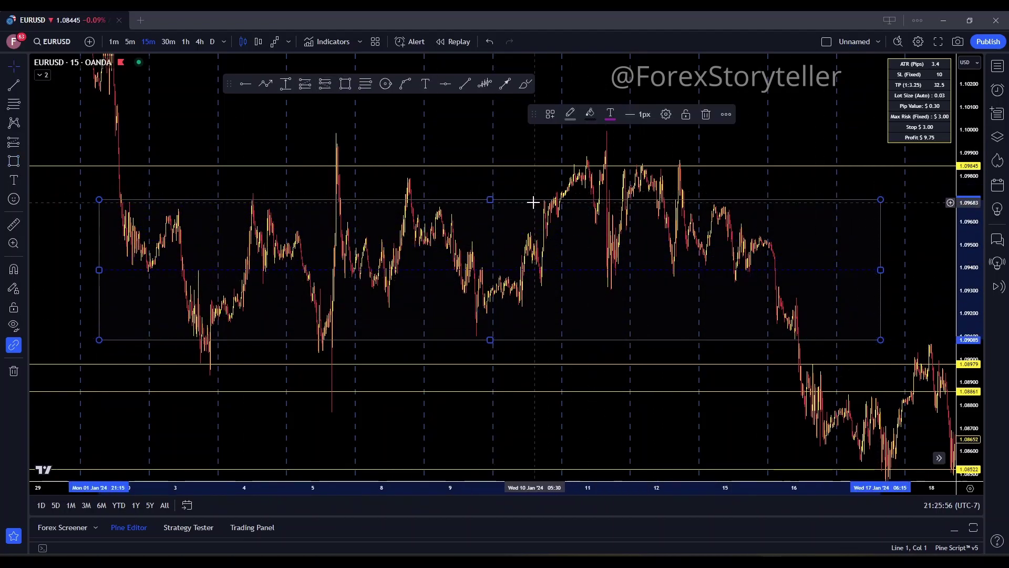
{"action": "left_click_drag", "start_coordinate": [489, 201], "coordinate": [484, 167]}
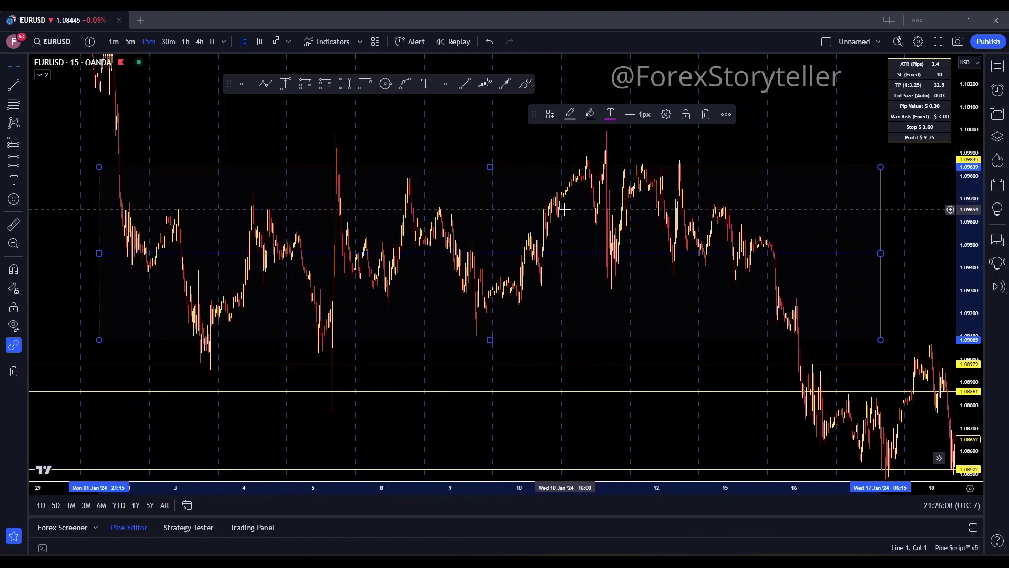
Step: Add a horizontal line across the upper part of the January range at 1.09626
{"action": "left_click", "coordinate": [447, 85]}
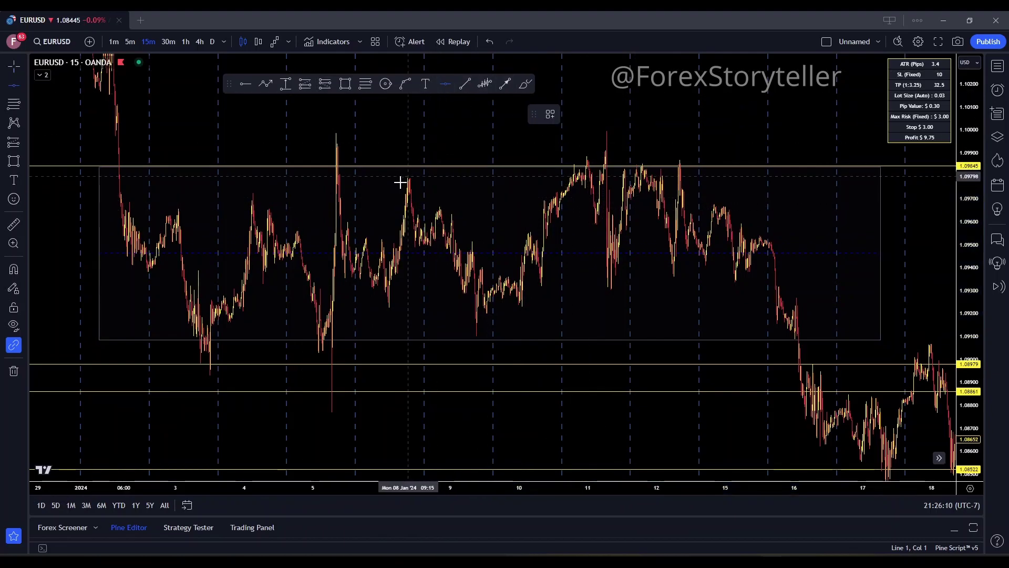
{"action": "left_click", "coordinate": [290, 221]}
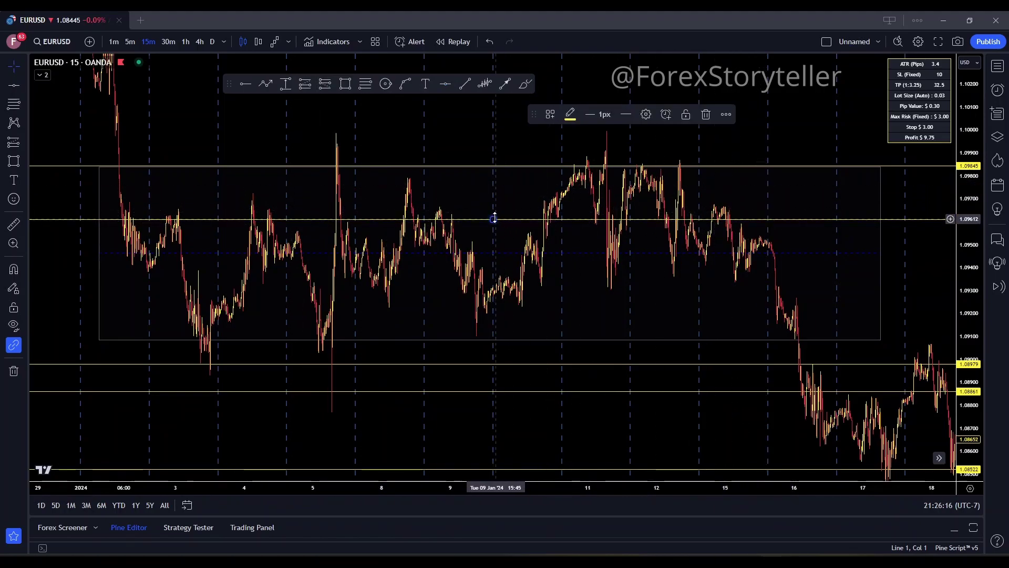
{"action": "left_click_drag", "start_coordinate": [494, 218], "coordinate": [493, 216]}
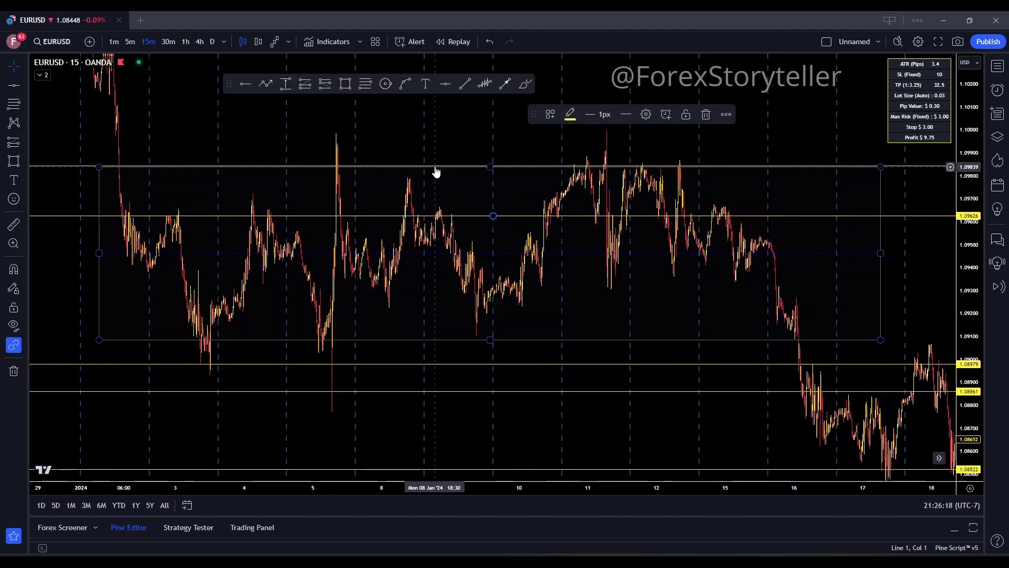
Step: Draw a curve over the range highs from 10 January to about 1.09624 on 15 January, bending it upward
{"action": "left_click_drag", "start_coordinate": [736, 293], "coordinate": [539, 228]}
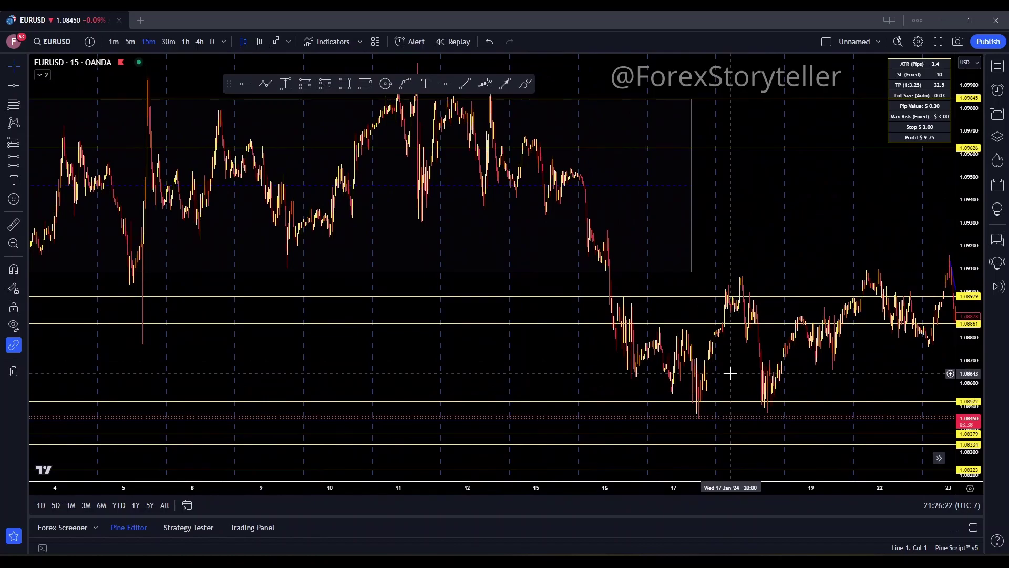
{"action": "left_click_drag", "start_coordinate": [433, 232], "coordinate": [856, 286]}
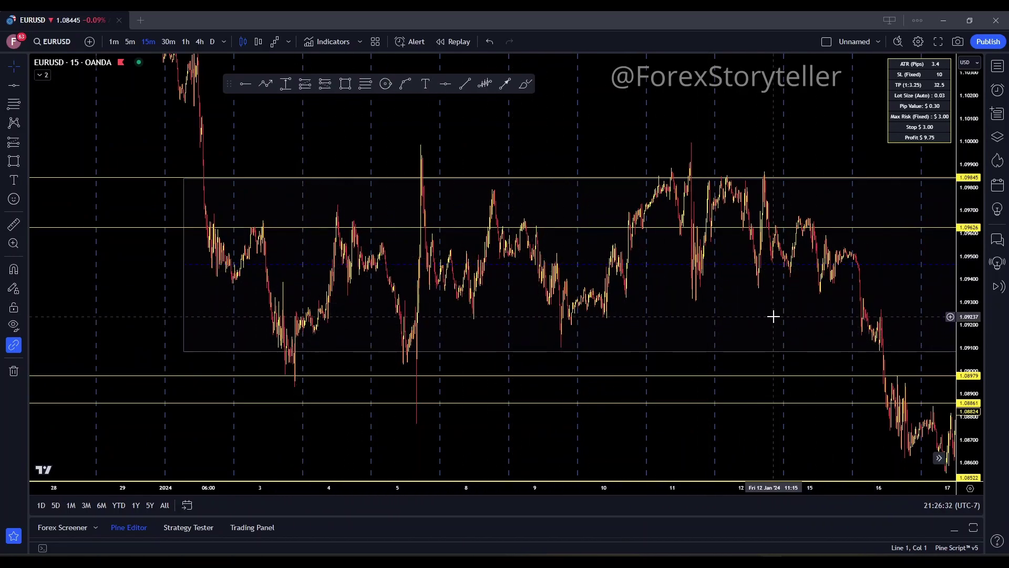
{"action": "scroll", "coordinate": [654, 315], "scroll_direction": "right", "scroll_amount": 5}
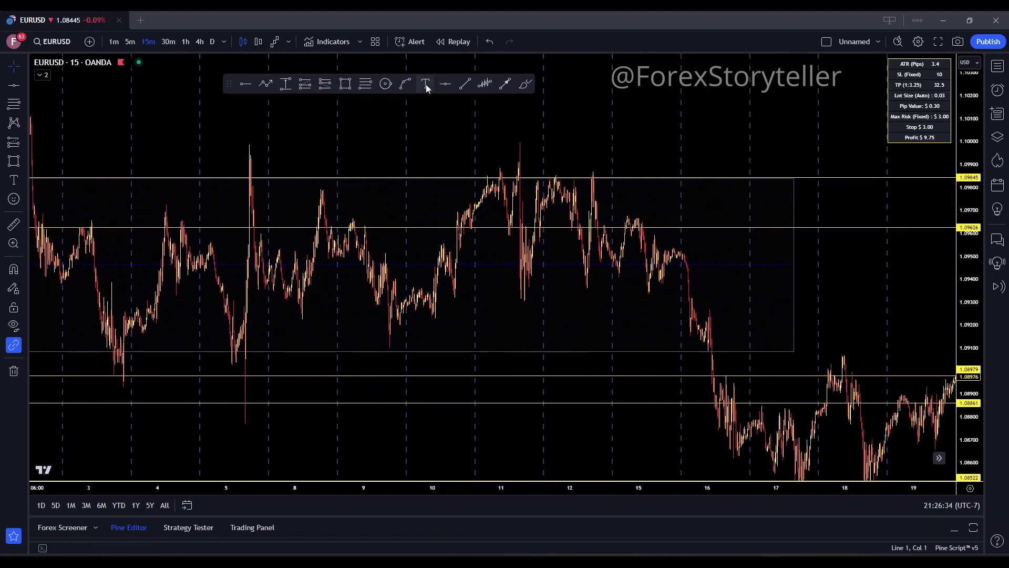
{"action": "left_click", "coordinate": [405, 84]}
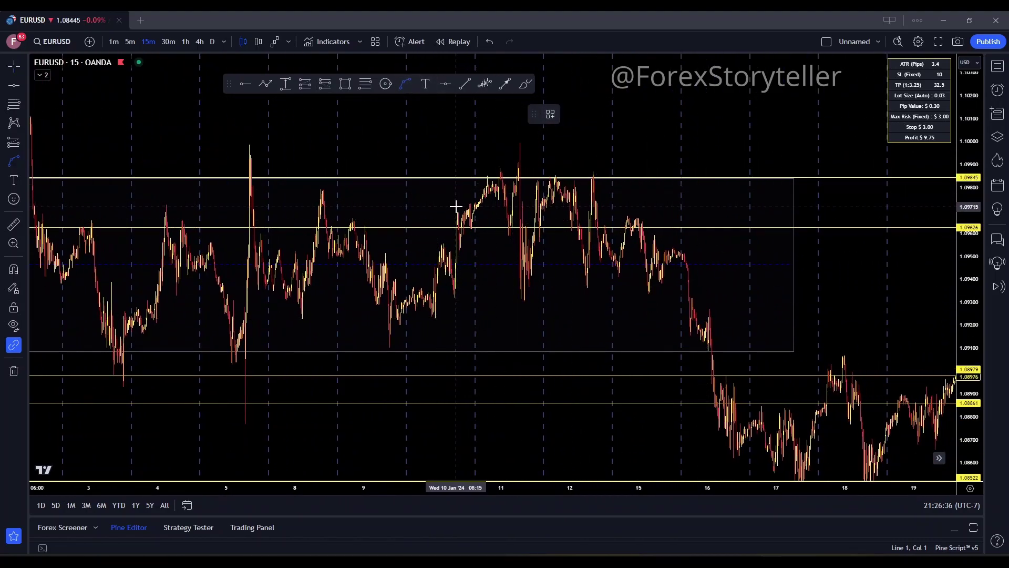
{"action": "left_click", "coordinate": [653, 227]}
{"action": "left_click_drag", "start_coordinate": [552, 251], "coordinate": [555, 199]}
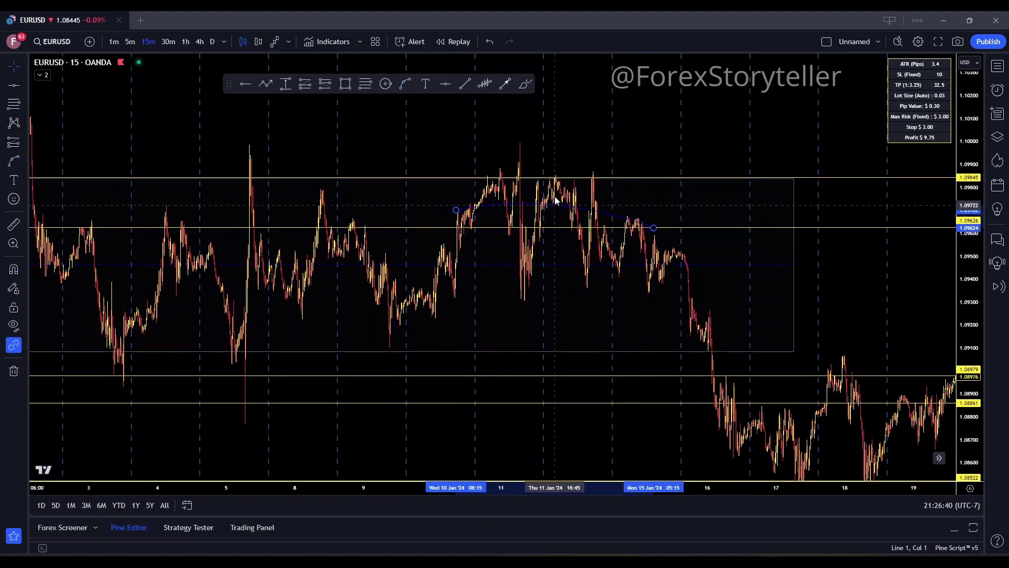
Step: Finish the curve over the range highs by placing its peak just above the 1.09845 level on 11 January
{"action": "left_click", "coordinate": [554, 178]}
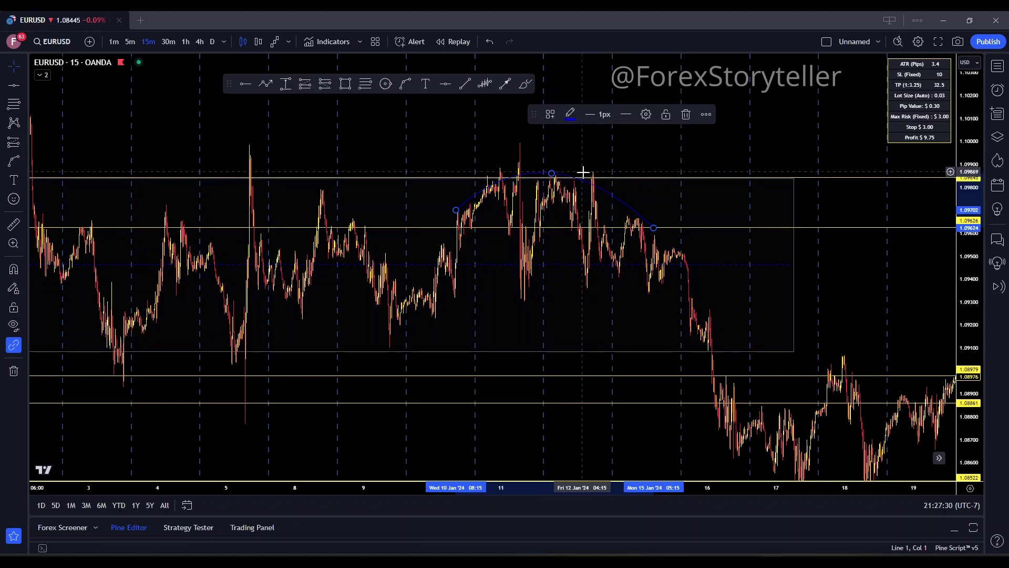
{"action": "scroll", "coordinate": [552, 167], "scroll_direction": "up", "scroll_amount": 5}
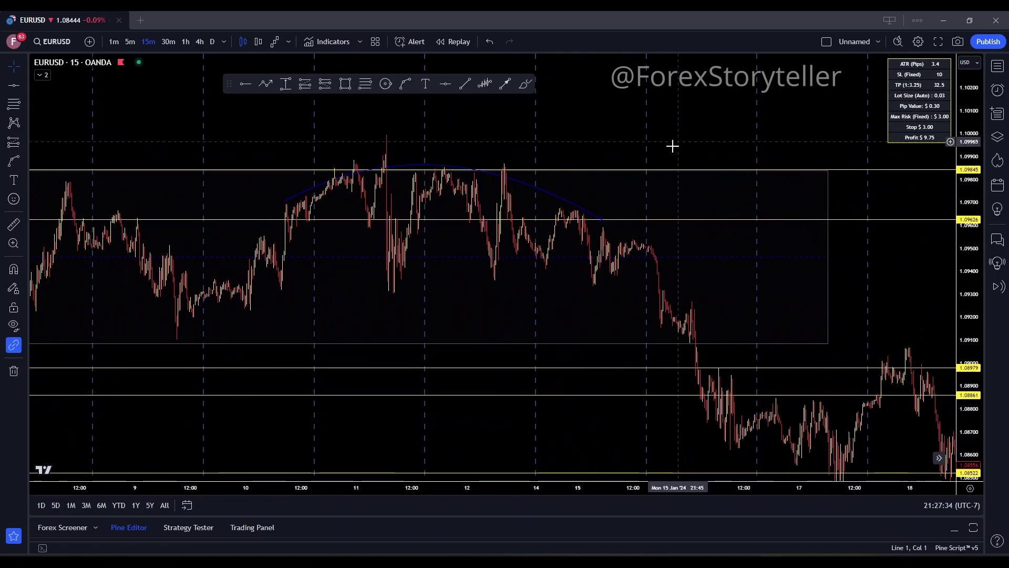
{"action": "scroll", "coordinate": [684, 144], "scroll_direction": "down", "scroll_amount": 3}
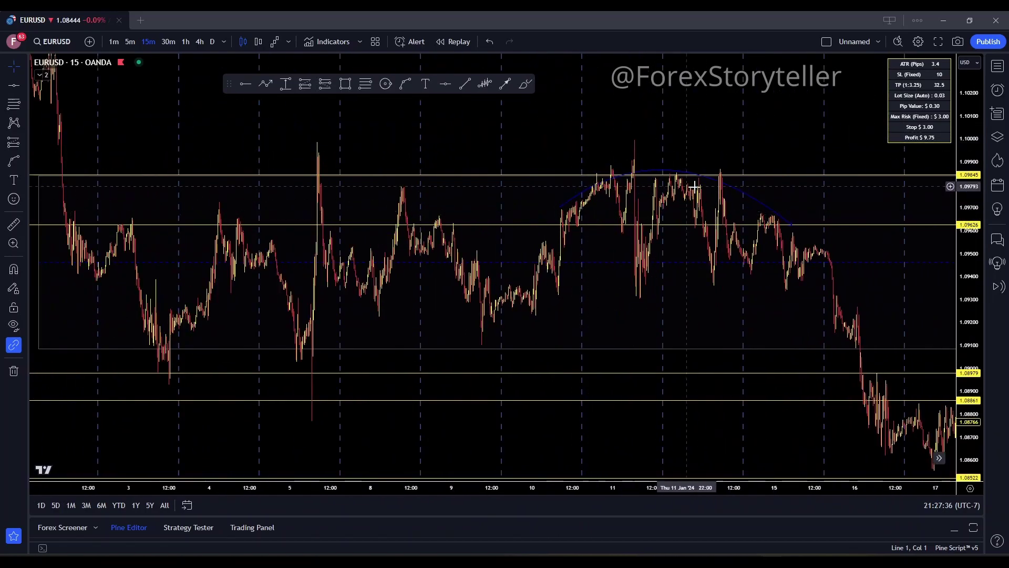
{"action": "left_click_drag", "start_coordinate": [500, 144], "coordinate": [651, 144]}
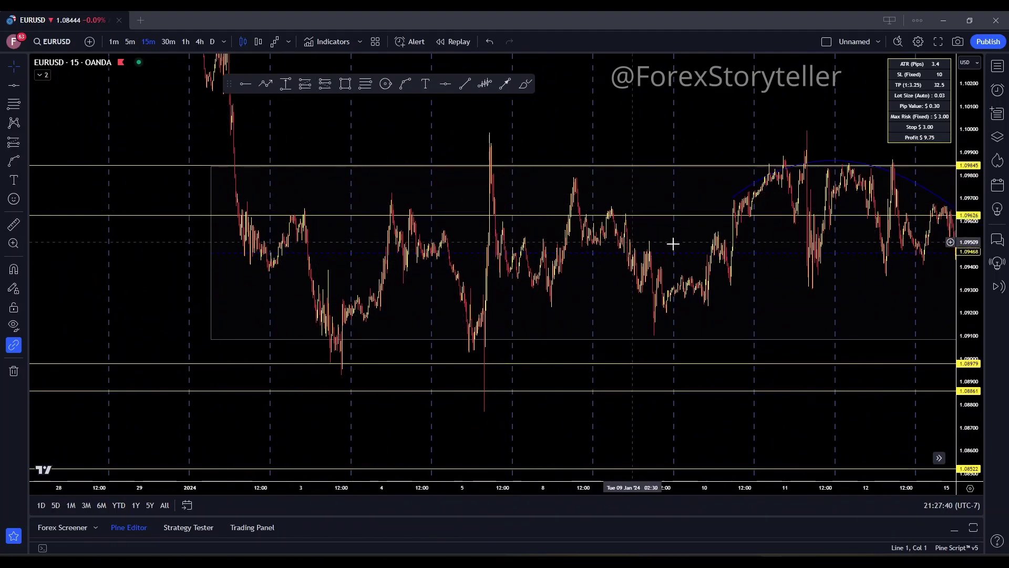
Step: Draw a rising trend line under the range lows, from about 1.08959 on 3 January to about 1.09541 on 15 January
{"action": "left_click", "coordinate": [466, 85]}
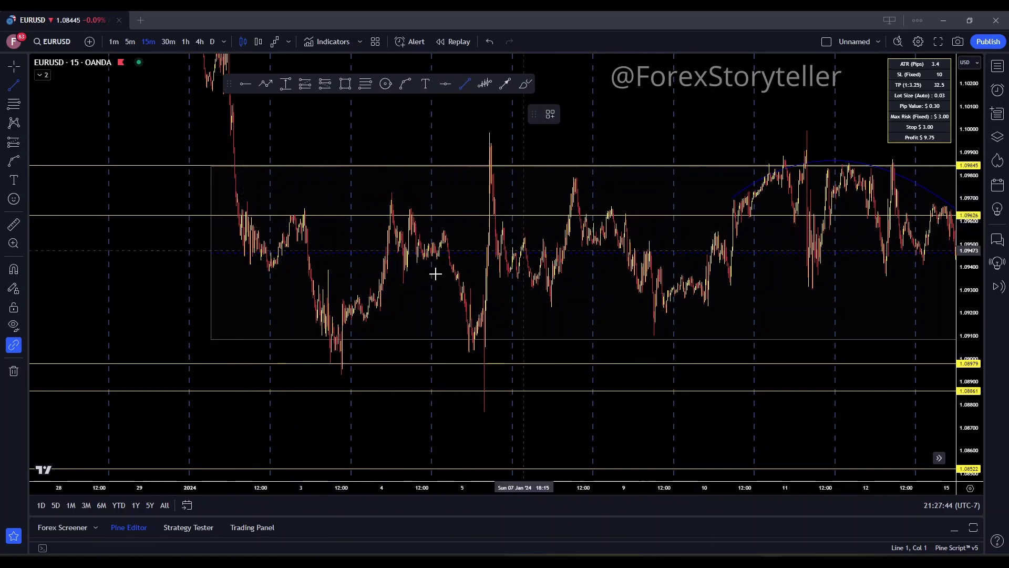
{"action": "left_click", "coordinate": [345, 358]}
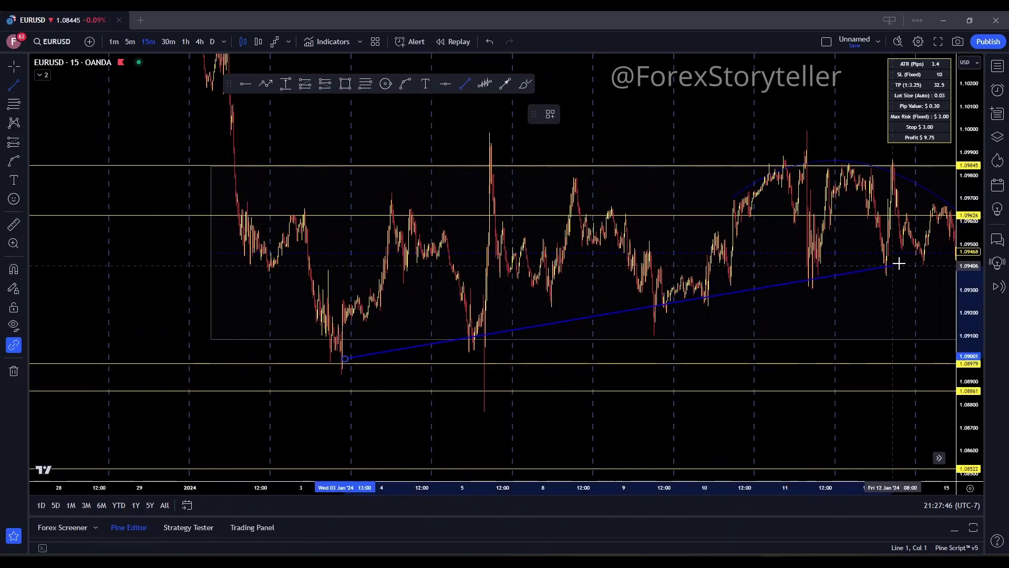
{"action": "left_click", "coordinate": [936, 257]}
{"action": "left_click_drag", "start_coordinate": [845, 313], "coordinate": [653, 322]}
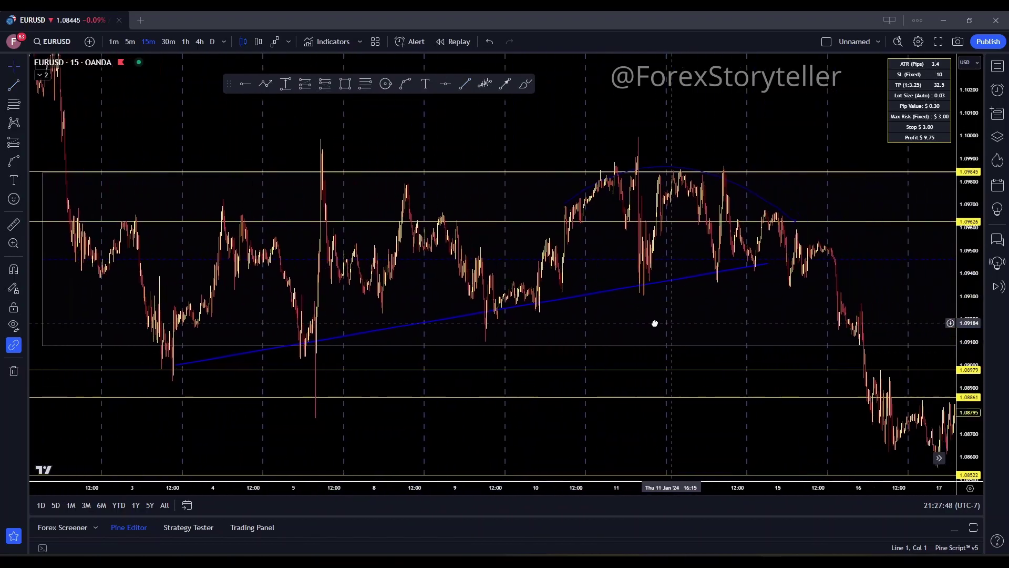
{"action": "left_click_drag", "start_coordinate": [717, 263], "coordinate": [798, 244]}
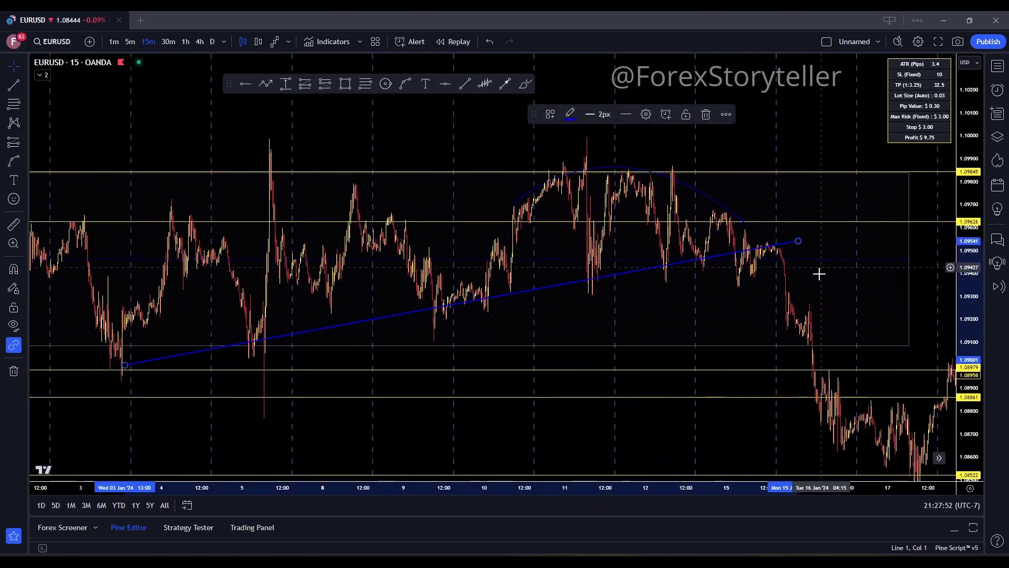
{"action": "left_click_drag", "start_coordinate": [125, 364], "coordinate": [121, 376]}
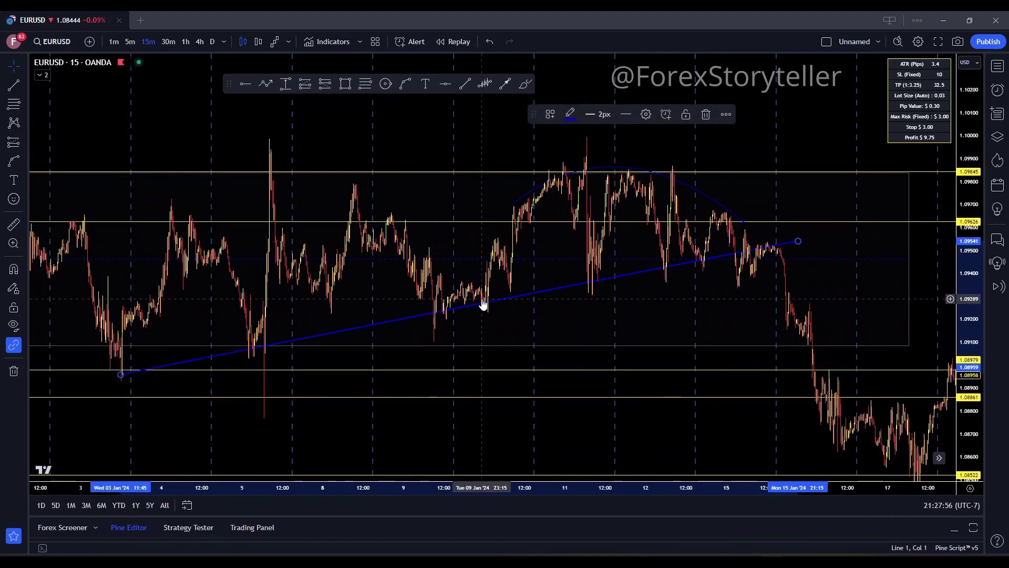
Step: Place a short position where the trend line breaks on 15 January, entering near 1.0950 with its stop 0.00181 above
{"action": "scroll", "coordinate": [430, 298], "scroll_direction": "up", "scroll_amount": 2}
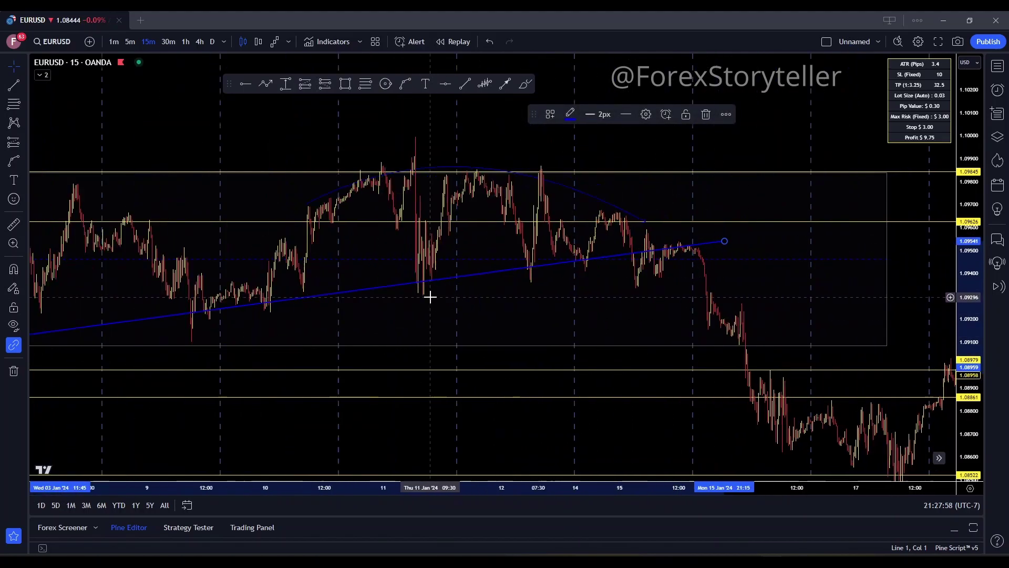
{"action": "left_click_drag", "start_coordinate": [430, 297], "coordinate": [698, 268]}
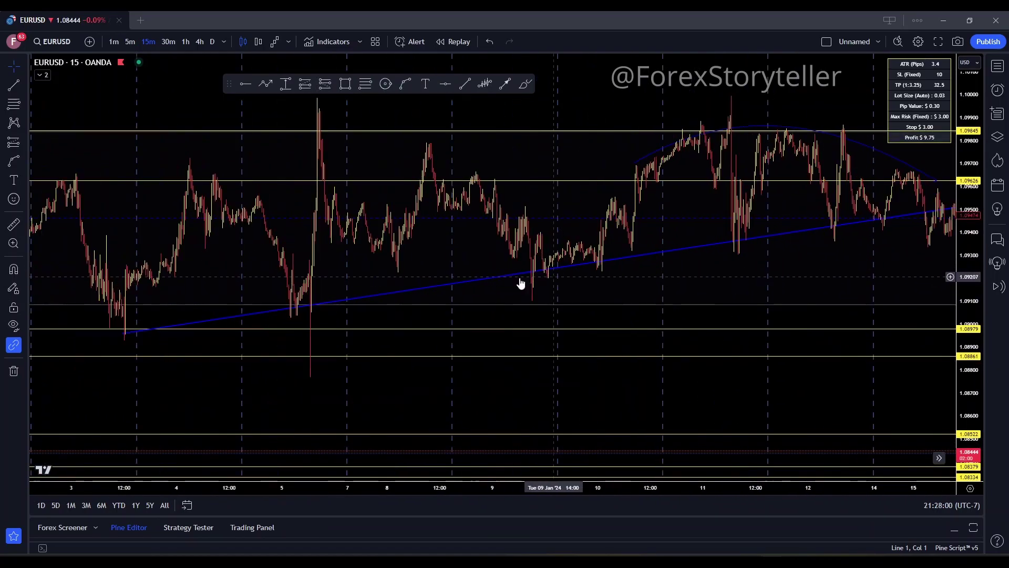
{"action": "scroll", "coordinate": [687, 219], "scroll_direction": "down", "scroll_amount": 4}
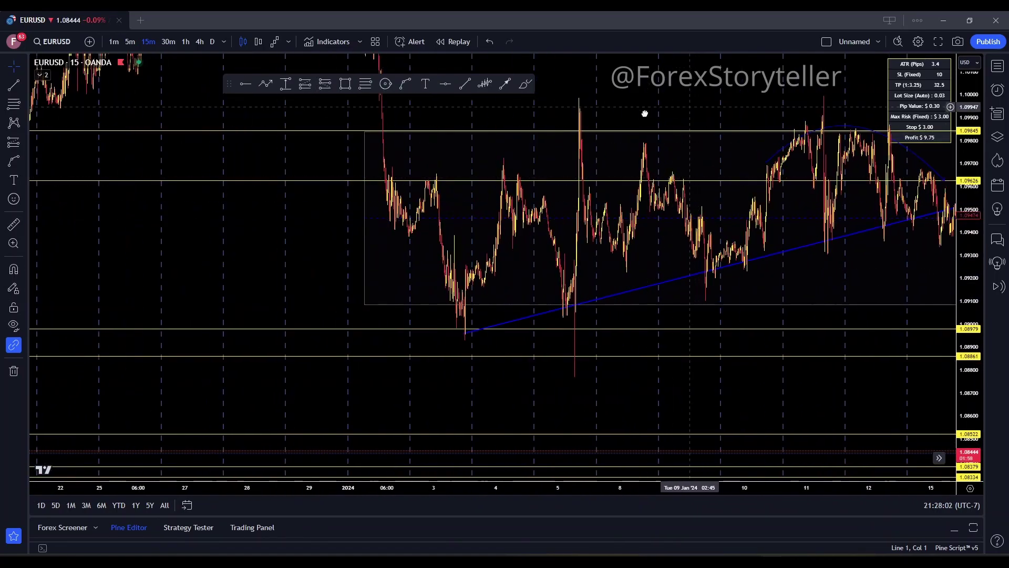
{"action": "left_click_drag", "start_coordinate": [645, 114], "coordinate": [474, 158]}
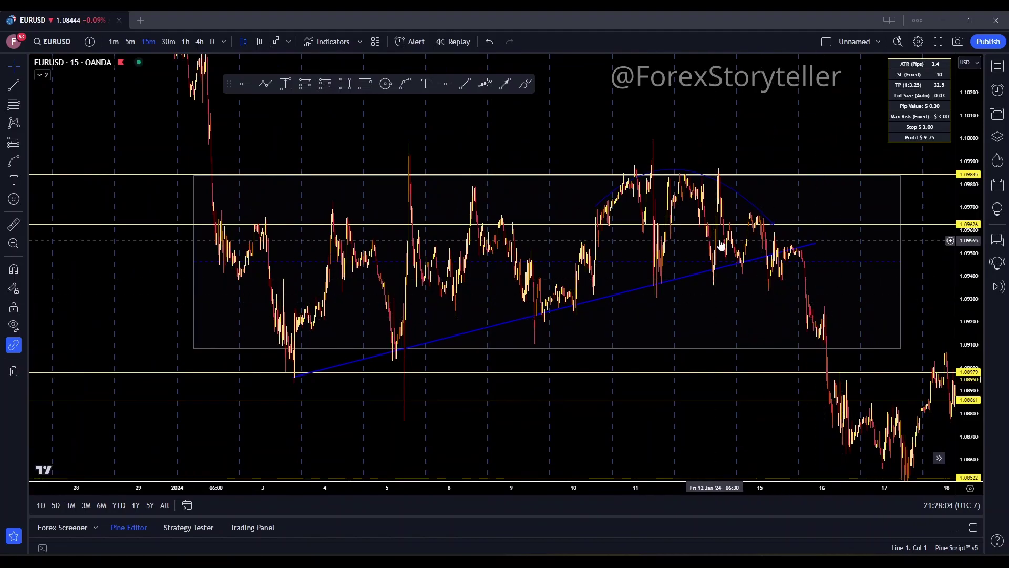
{"action": "left_click_drag", "start_coordinate": [806, 124], "coordinate": [579, 124]}
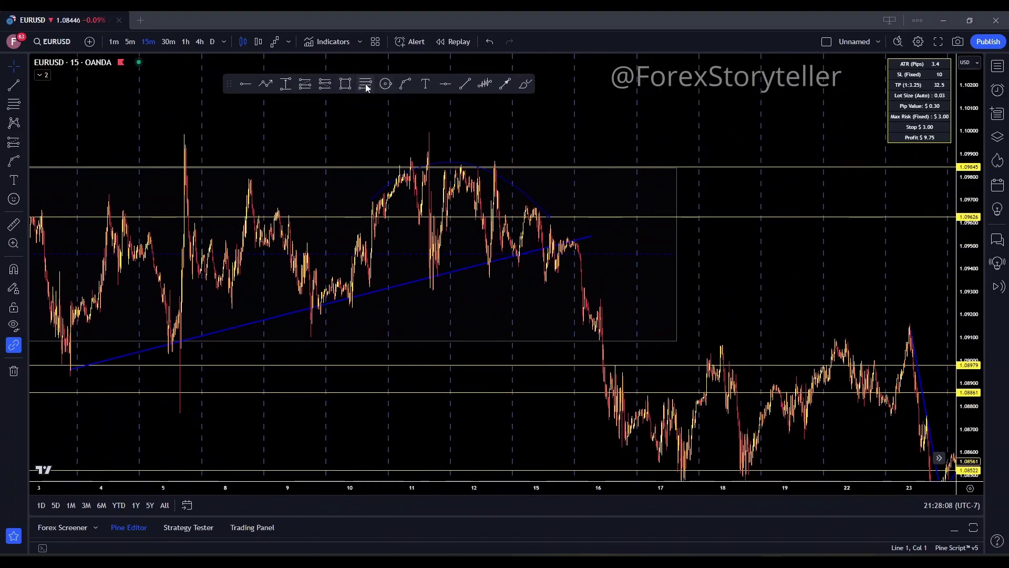
{"action": "left_click", "coordinate": [323, 85]}
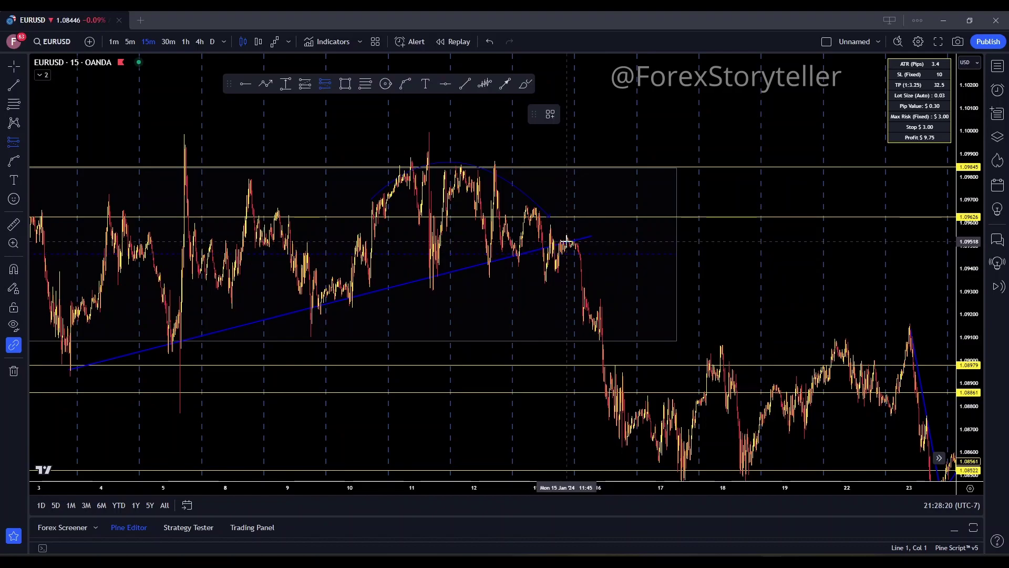
{"action": "left_click", "coordinate": [549, 246]}
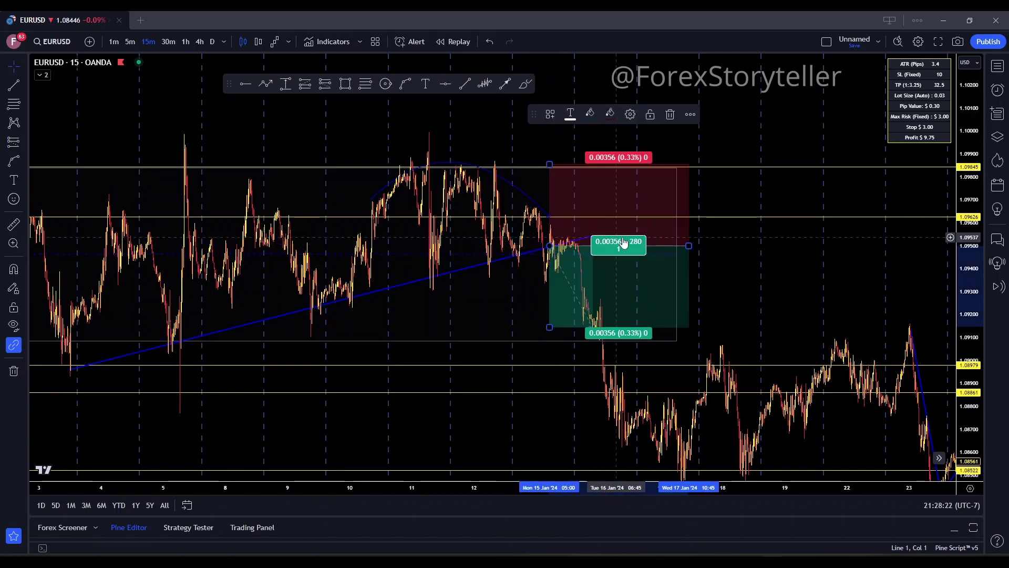
{"action": "left_click_drag", "start_coordinate": [549, 152], "coordinate": [546, 204]}
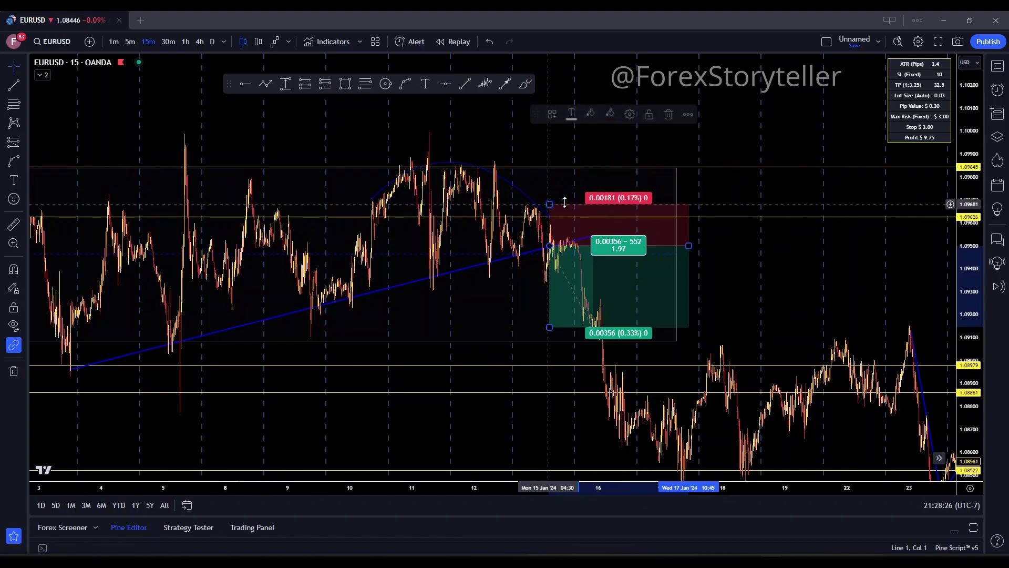
Step: Extend the short position's profit target to 0.00962 below the entry, just above the 1.08522 level
{"action": "left_click_drag", "start_coordinate": [616, 151], "coordinate": [604, 80]}
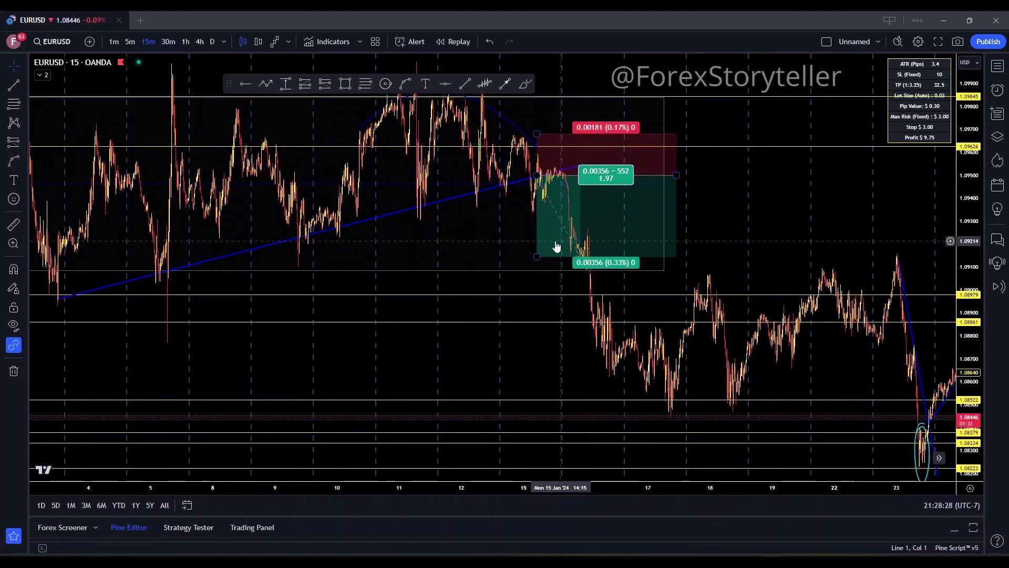
{"action": "left_click_drag", "start_coordinate": [536, 258], "coordinate": [535, 317]}
{"action": "scroll", "coordinate": [428, 277], "scroll_direction": "down", "scroll_amount": 3}
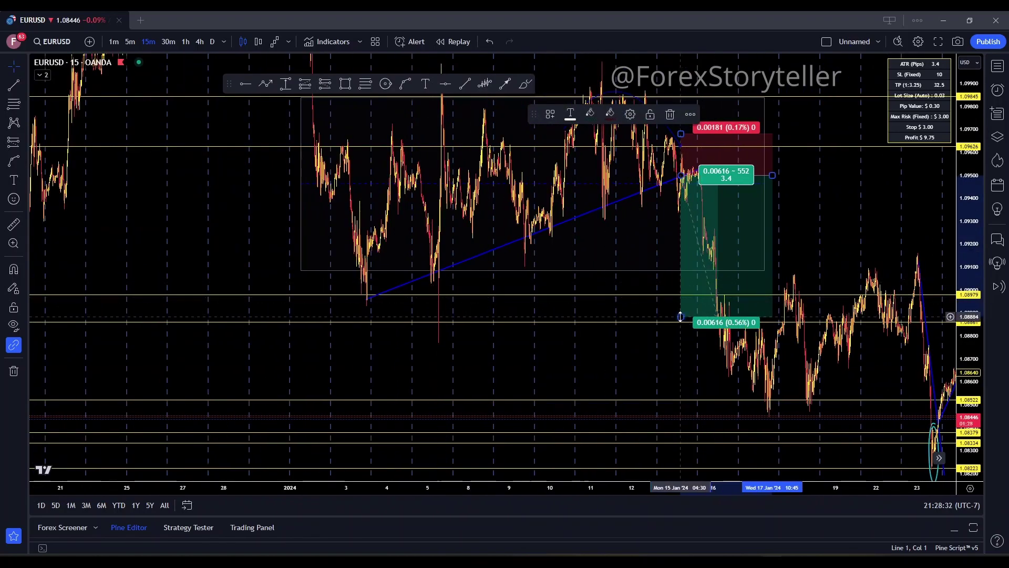
{"action": "left_click_drag", "start_coordinate": [680, 316], "coordinate": [675, 343]}
{"action": "left_click", "coordinate": [623, 385]}
{"action": "scroll", "coordinate": [636, 349], "scroll_direction": "up", "scroll_amount": 3}
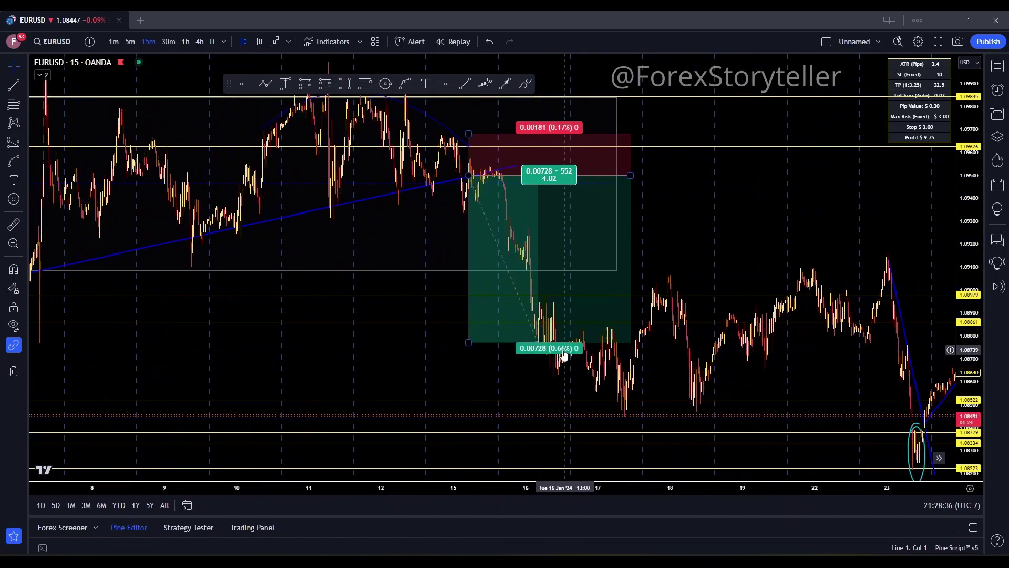
{"action": "left_click_drag", "start_coordinate": [545, 320], "coordinate": [610, 235]}
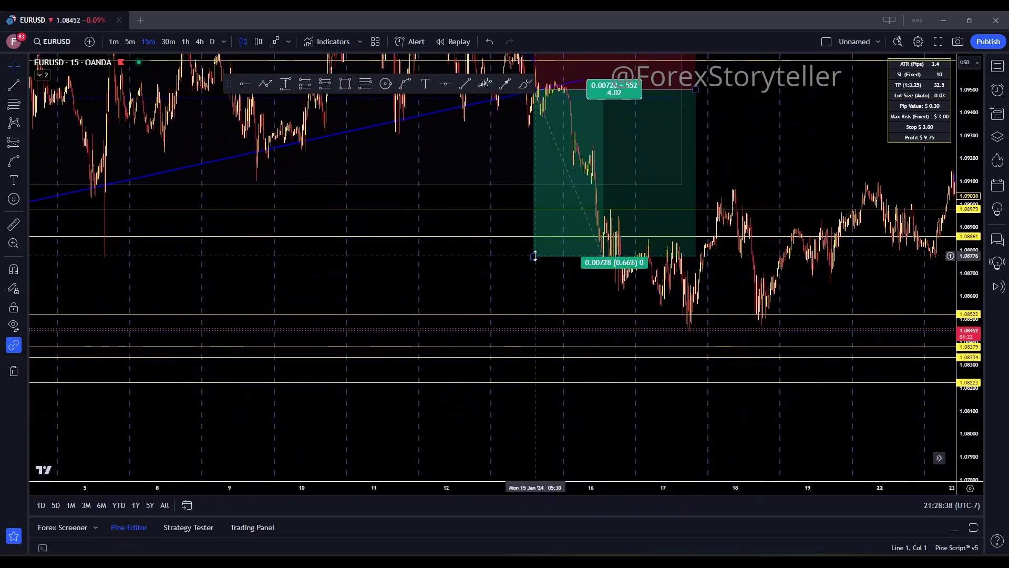
{"action": "left_click_drag", "start_coordinate": [535, 256], "coordinate": [512, 310]}
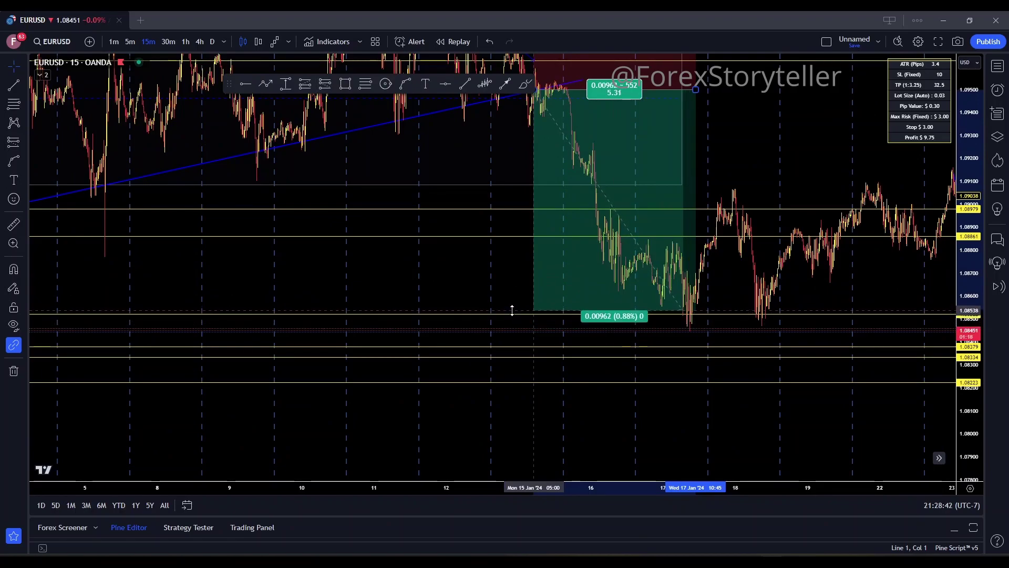
Step: Compare the short position with the late-January swings and shorten its profit target to 0.00795
{"action": "scroll", "coordinate": [442, 309], "scroll_direction": "down", "scroll_amount": 5}
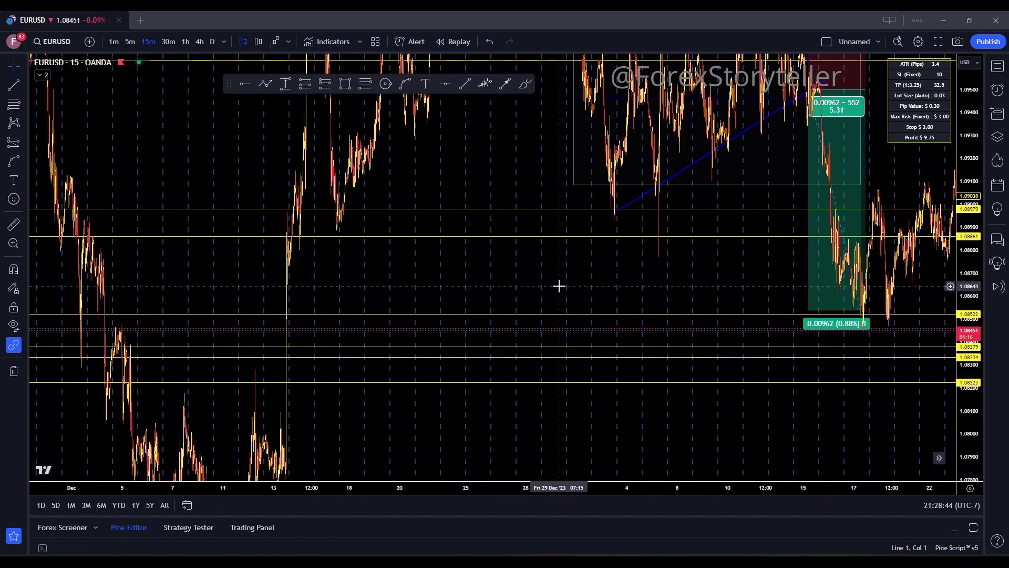
{"action": "left_click_drag", "start_coordinate": [624, 293], "coordinate": [338, 310]}
{"action": "scroll", "coordinate": [410, 258], "scroll_direction": "up", "scroll_amount": 4}
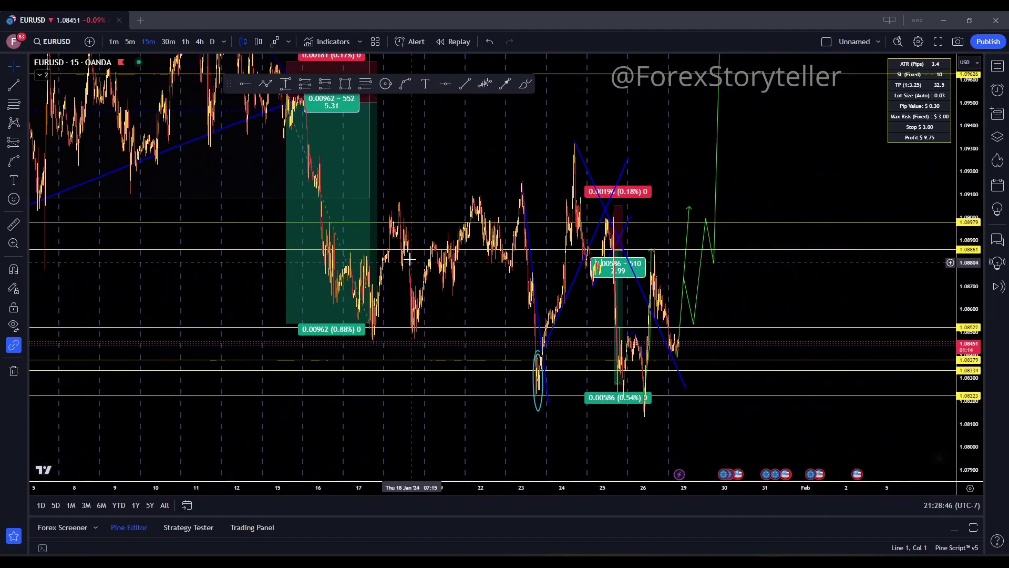
{"action": "mouse_move", "coordinate": [501, 155]}
{"action": "left_mouse_down"}
{"action": "mouse_move", "coordinate": [642, 195]}
{"action": "mouse_move", "coordinate": [710, 237]}
{"action": "left_mouse_up"}
{"action": "left_click", "coordinate": [552, 365]}
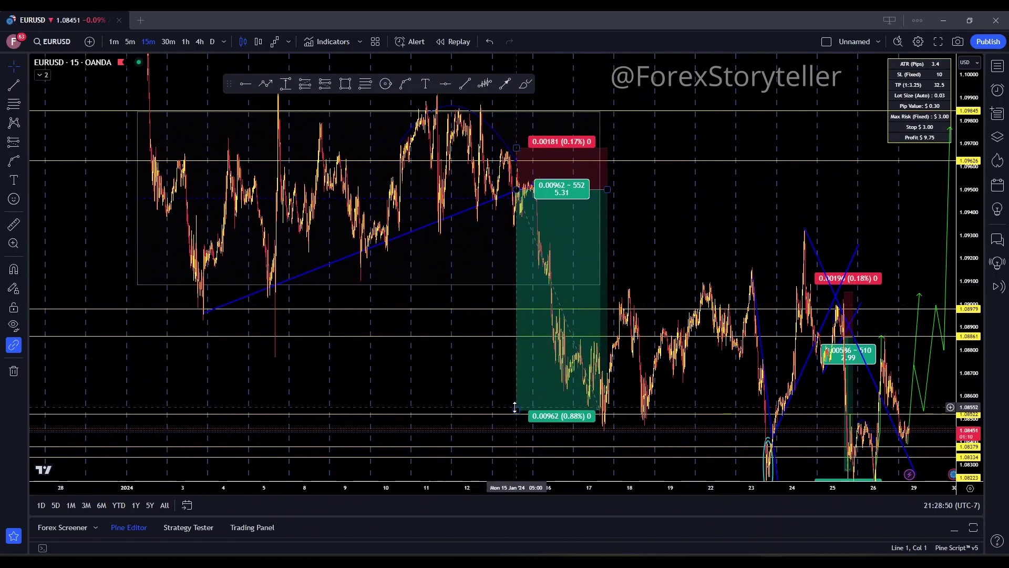
{"action": "mouse_move", "coordinate": [515, 408]}
{"action": "left_mouse_down"}
{"action": "mouse_move", "coordinate": [525, 319]}
{"action": "mouse_move", "coordinate": [537, 418]}
{"action": "mouse_move", "coordinate": [537, 373]}
{"action": "left_mouse_up"}
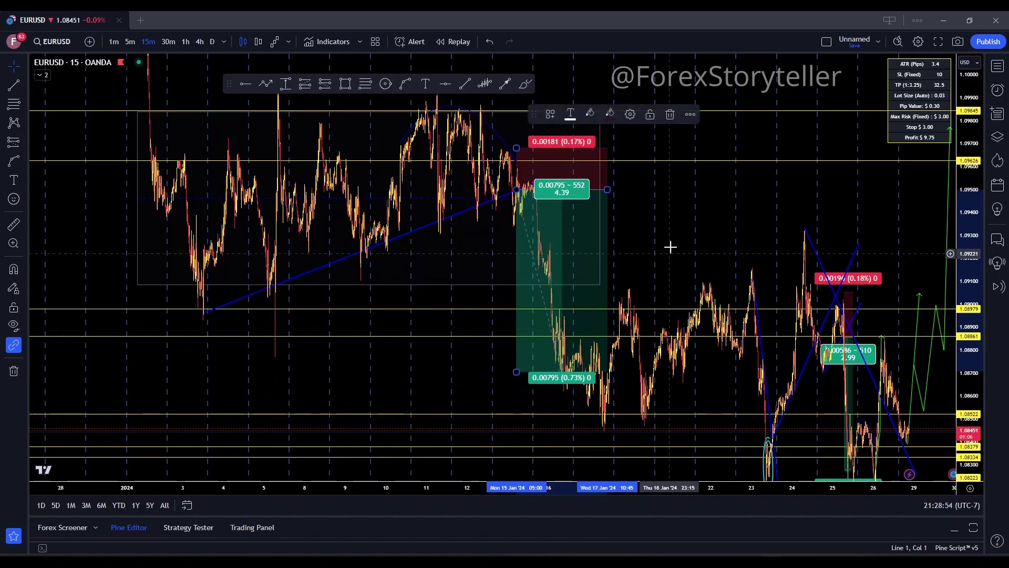
Step: Stretch the short position to 17 January 16:15 and set its profit target 0.00637 below the entry, near the 1.08861 level
{"action": "left_click_drag", "start_coordinate": [607, 189], "coordinate": [646, 189]}
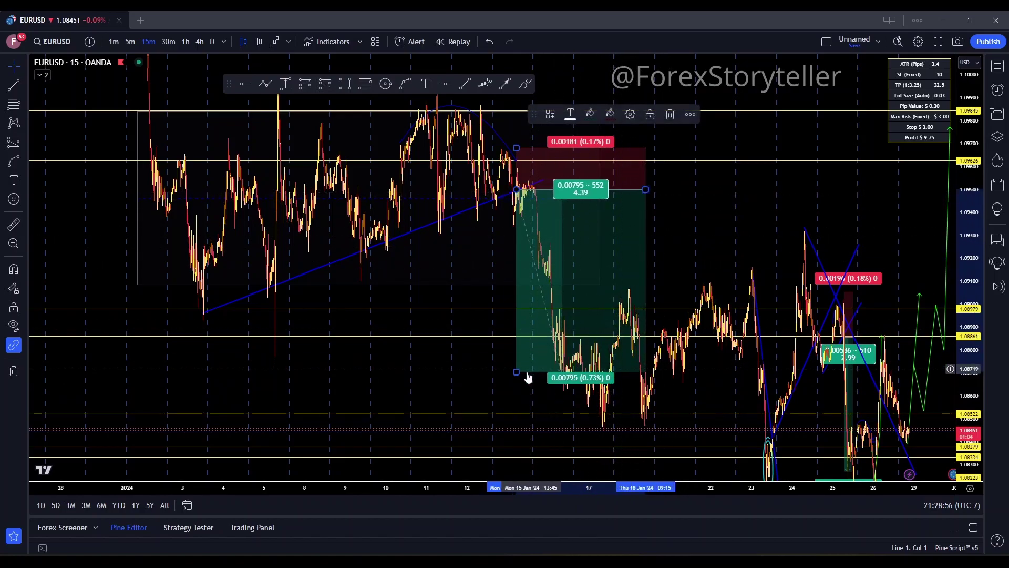
{"action": "left_click_drag", "start_coordinate": [516, 371], "coordinate": [517, 432]}
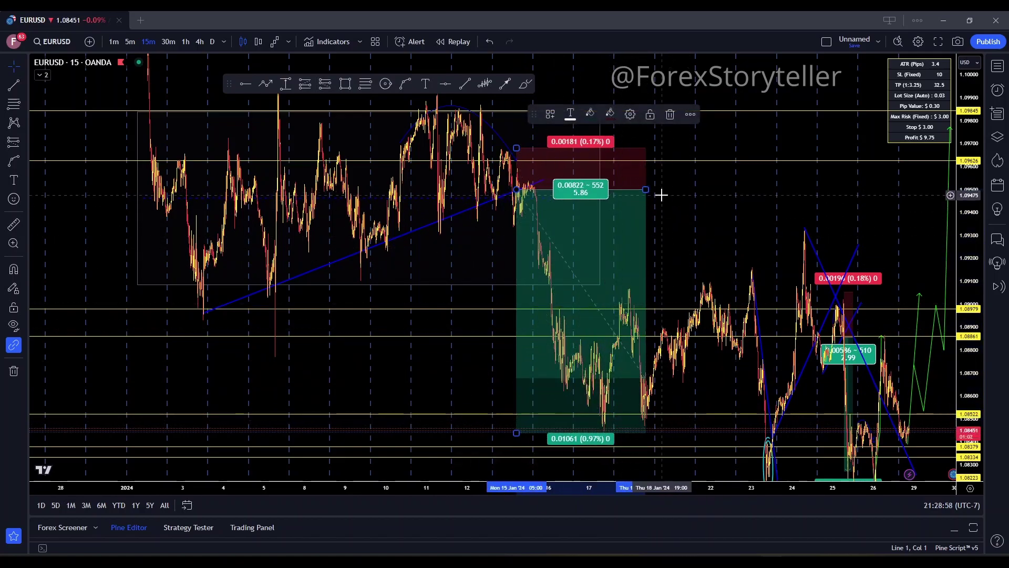
{"action": "left_click_drag", "start_coordinate": [648, 189], "coordinate": [616, 196]}
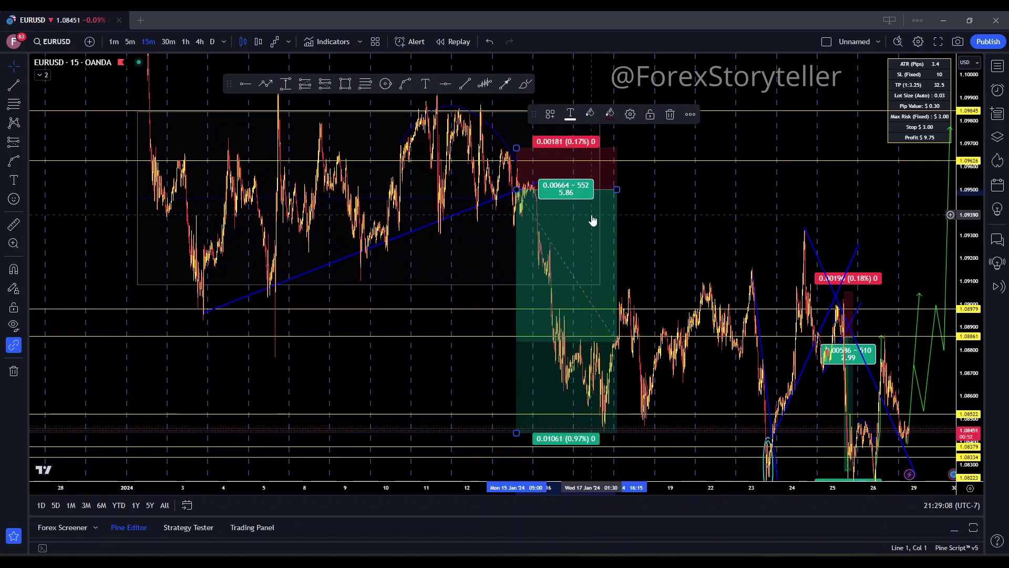
{"action": "left_click_drag", "start_coordinate": [515, 431], "coordinate": [525, 335]}
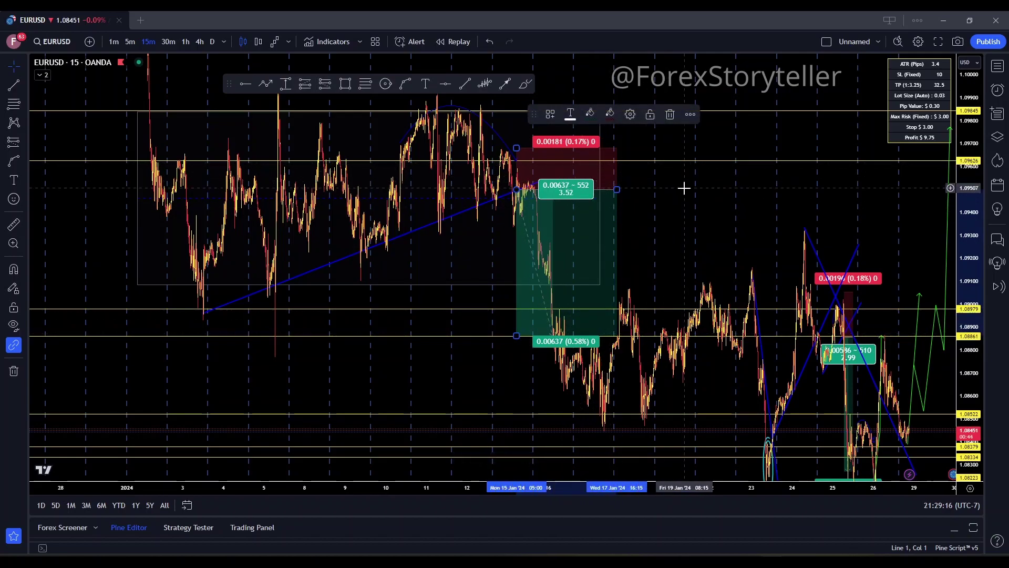
Step: Compare the early-January range, the December price action and the short position with the projected upward paths
{"action": "left_click_drag", "start_coordinate": [682, 197], "coordinate": [545, 198]}
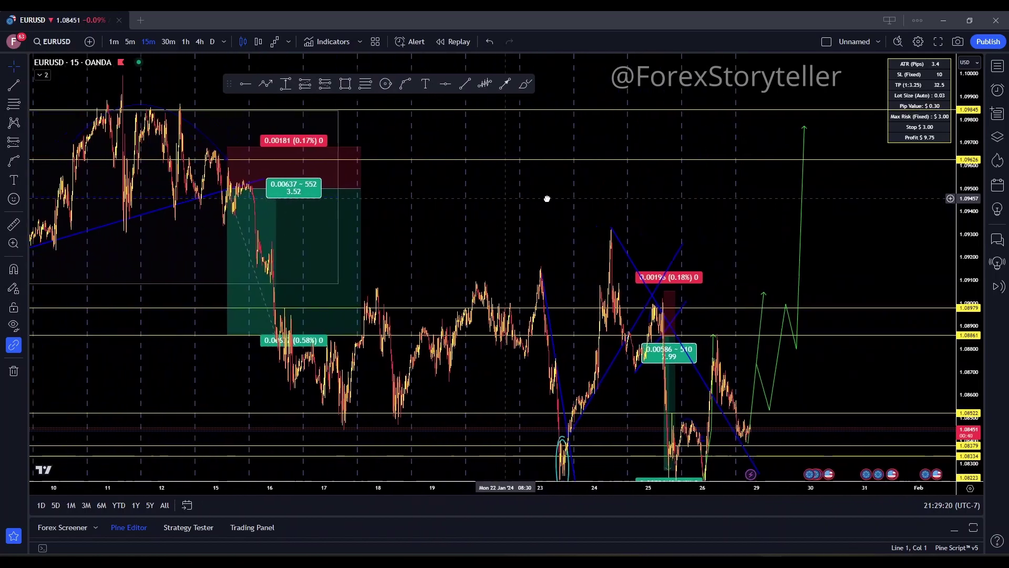
{"action": "left_click_drag", "start_coordinate": [507, 235], "coordinate": [702, 358]}
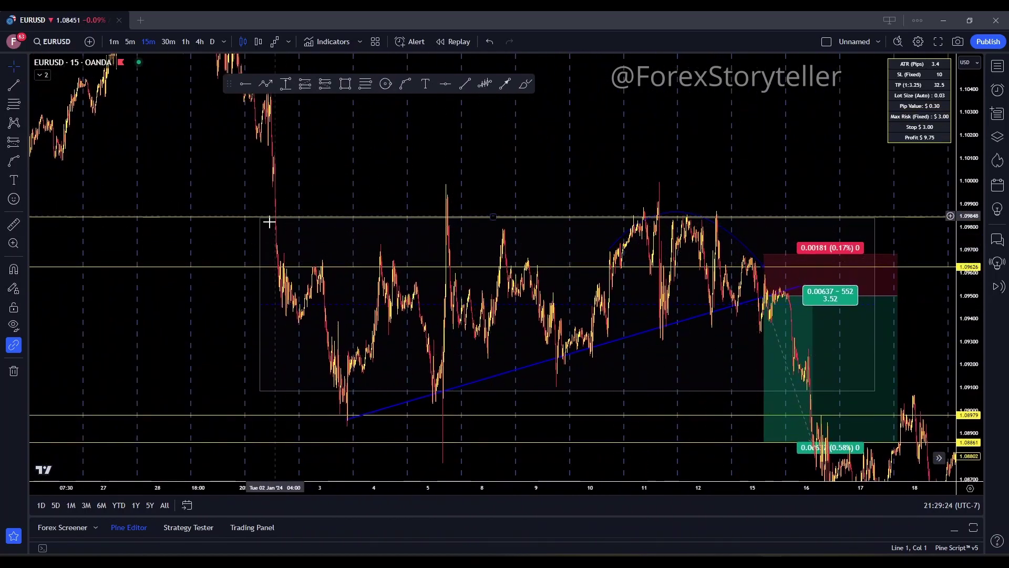
{"action": "left_click_drag", "start_coordinate": [430, 187], "coordinate": [538, 291]}
{"action": "scroll", "coordinate": [538, 290], "scroll_direction": "down", "scroll_amount": 2}
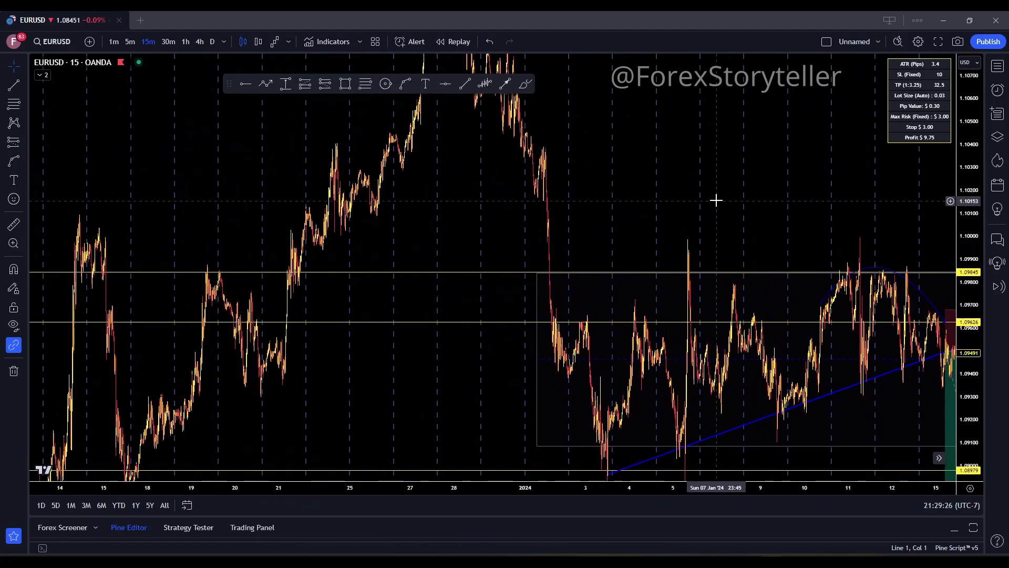
{"action": "left_click_drag", "start_coordinate": [717, 198], "coordinate": [534, 209]}
{"action": "left_click_drag", "start_coordinate": [669, 194], "coordinate": [362, 105]}
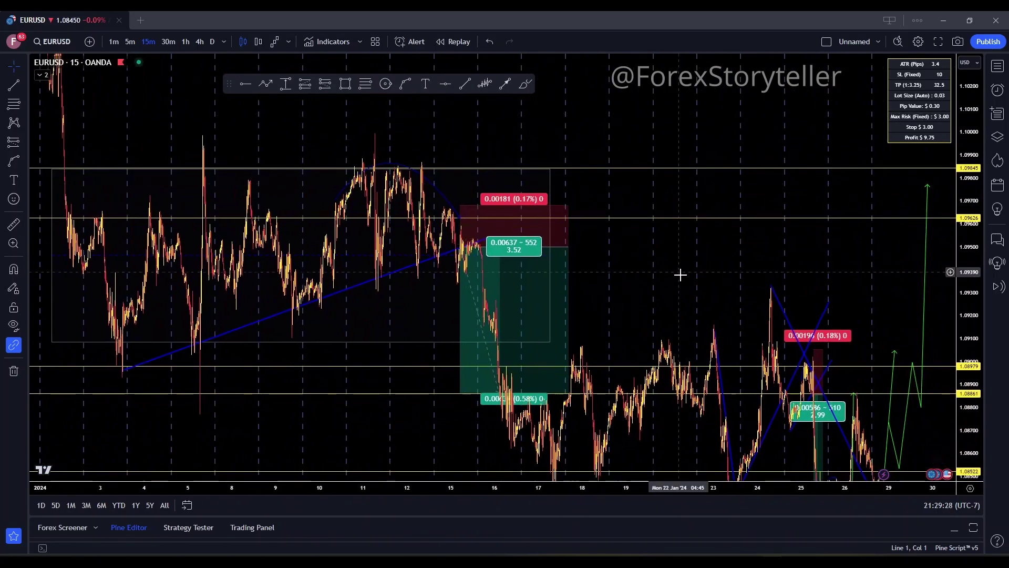
{"action": "left_click_drag", "start_coordinate": [680, 273], "coordinate": [457, 133]}
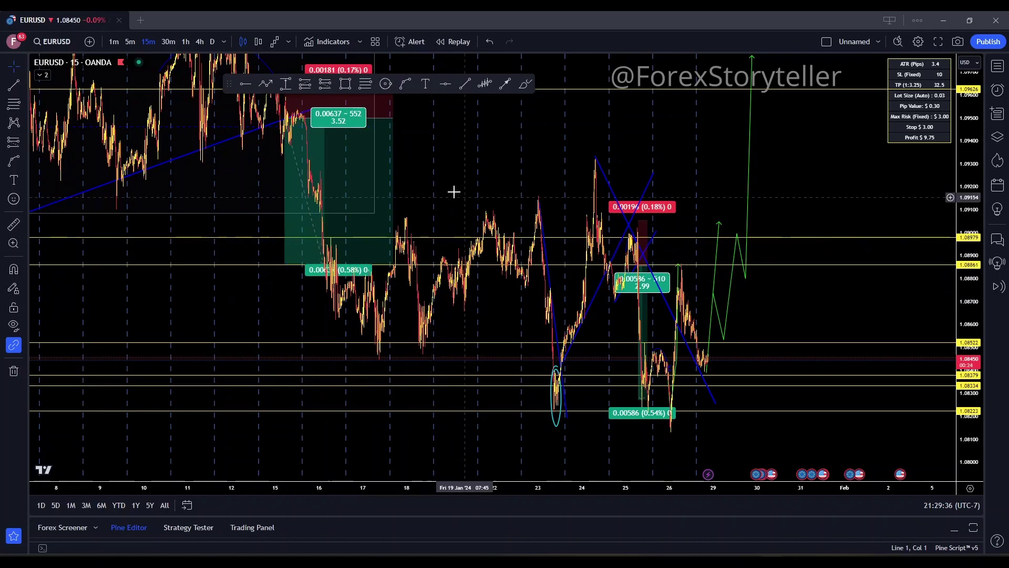
Step: Circle the 23 January swing high near 1.0915 with the brush
{"action": "scroll", "coordinate": [421, 184], "scroll_direction": "up", "scroll_amount": 3}
{"action": "left_click_drag", "start_coordinate": [376, 161], "coordinate": [675, 174]}
{"action": "scroll", "coordinate": [548, 192], "scroll_direction": "up", "scroll_amount": 2}
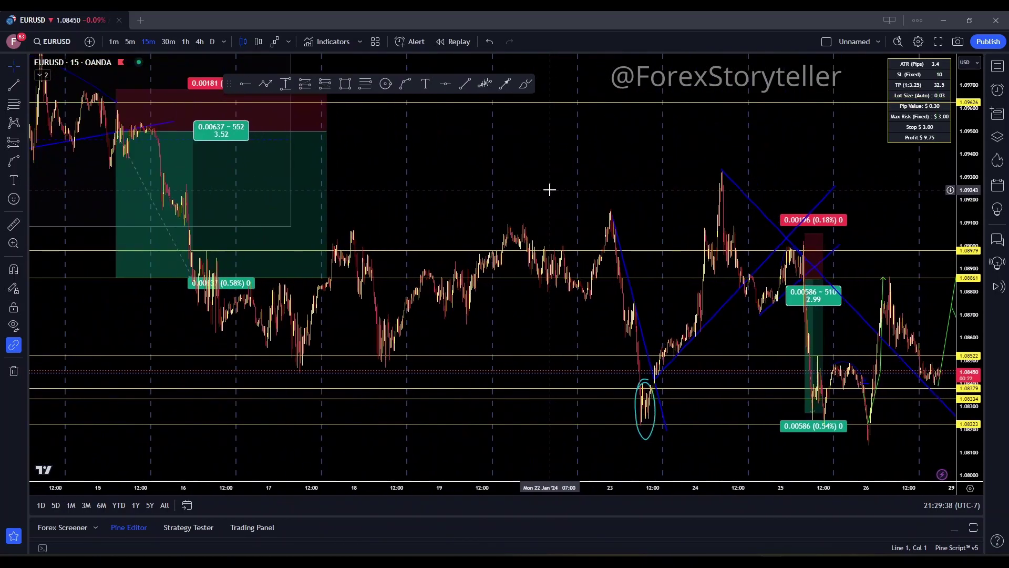
{"action": "left_click_drag", "start_coordinate": [421, 194], "coordinate": [572, 230]}
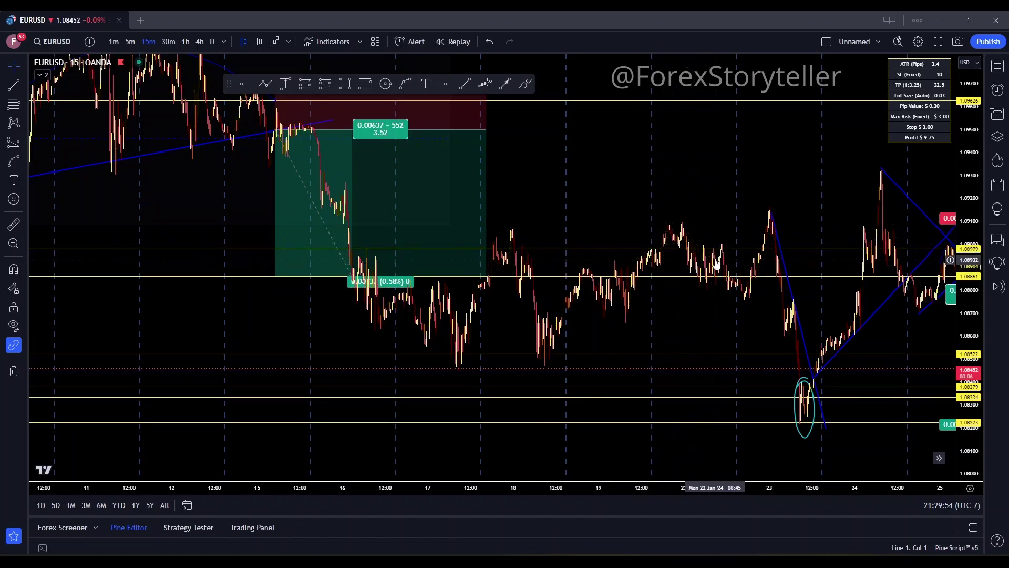
{"action": "left_click_drag", "start_coordinate": [735, 290], "coordinate": [625, 285]}
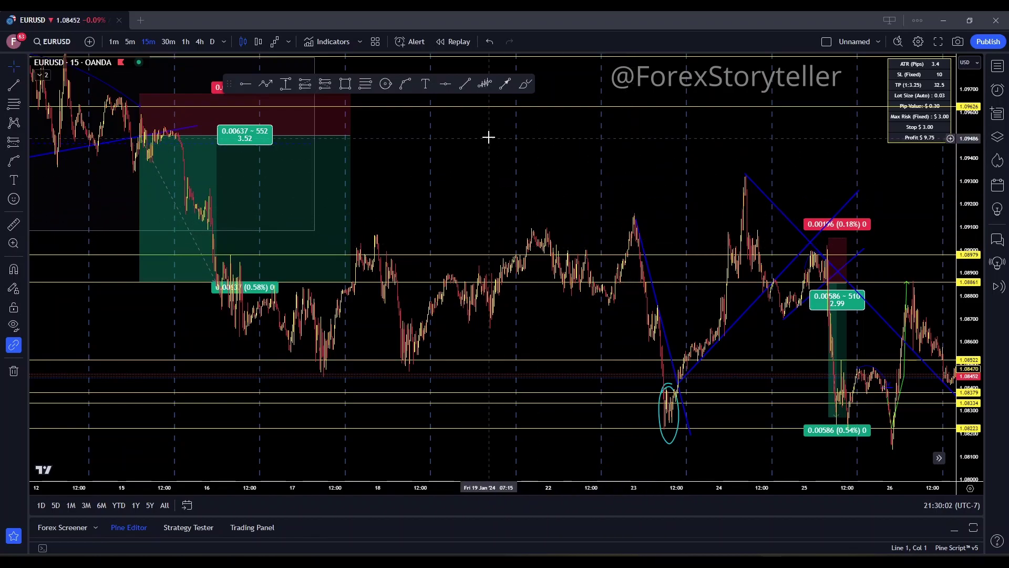
{"action": "left_click_drag", "start_coordinate": [643, 207], "coordinate": [641, 230]}
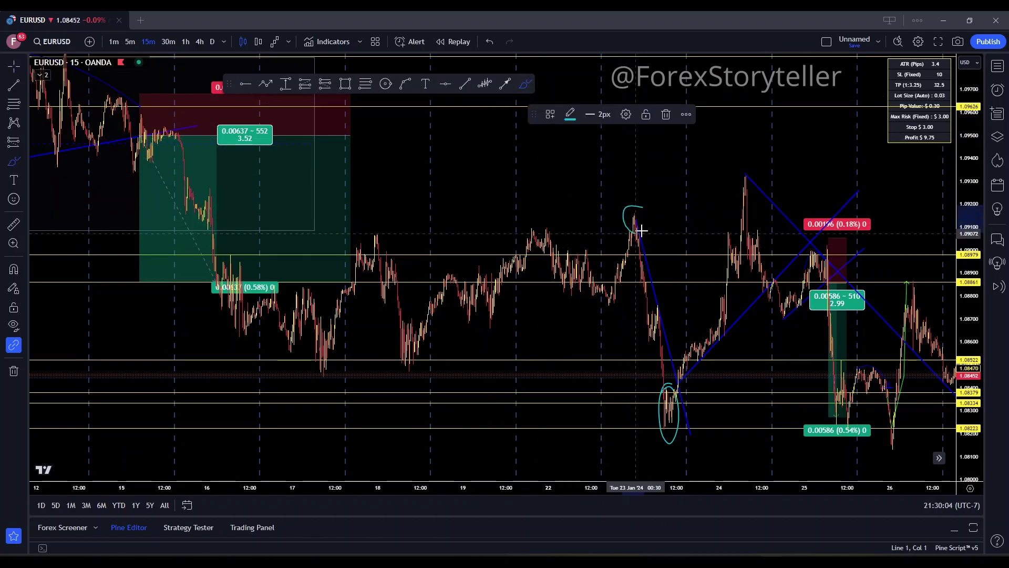
{"action": "scroll", "coordinate": [635, 181], "scroll_direction": "up", "scroll_amount": 5}
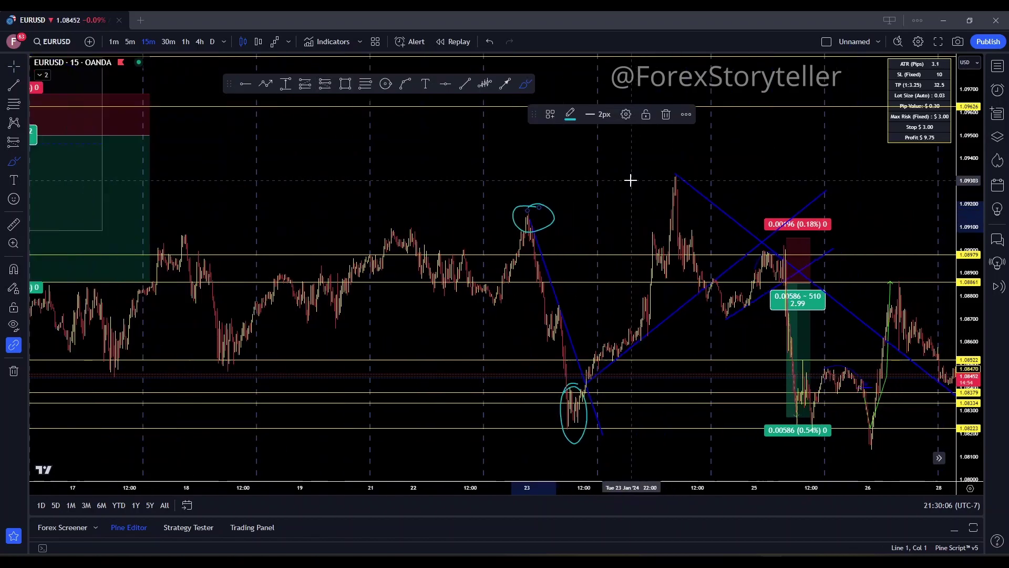
{"action": "left_click_drag", "start_coordinate": [462, 181], "coordinate": [500, 186]}
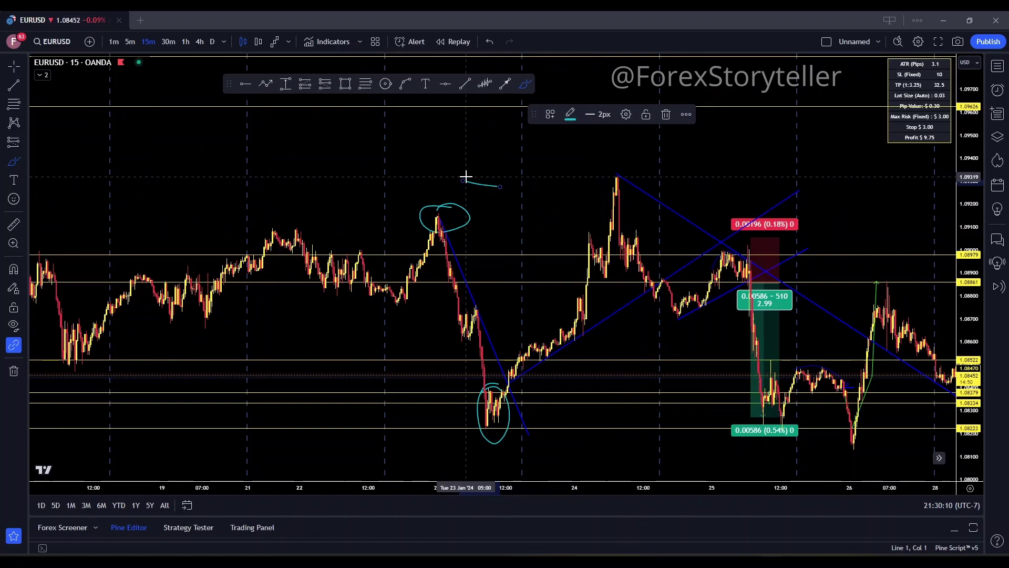
{"action": "key", "text": "ctrl+z"}
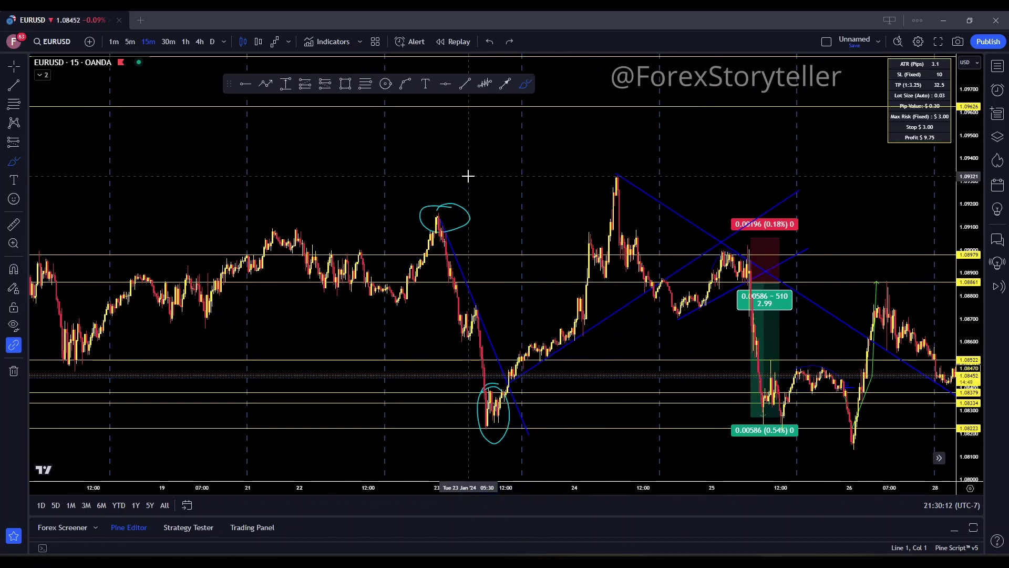
{"action": "left_click_drag", "start_coordinate": [448, 168], "coordinate": [558, 183]}
{"action": "key", "text": "ctrl+z"}
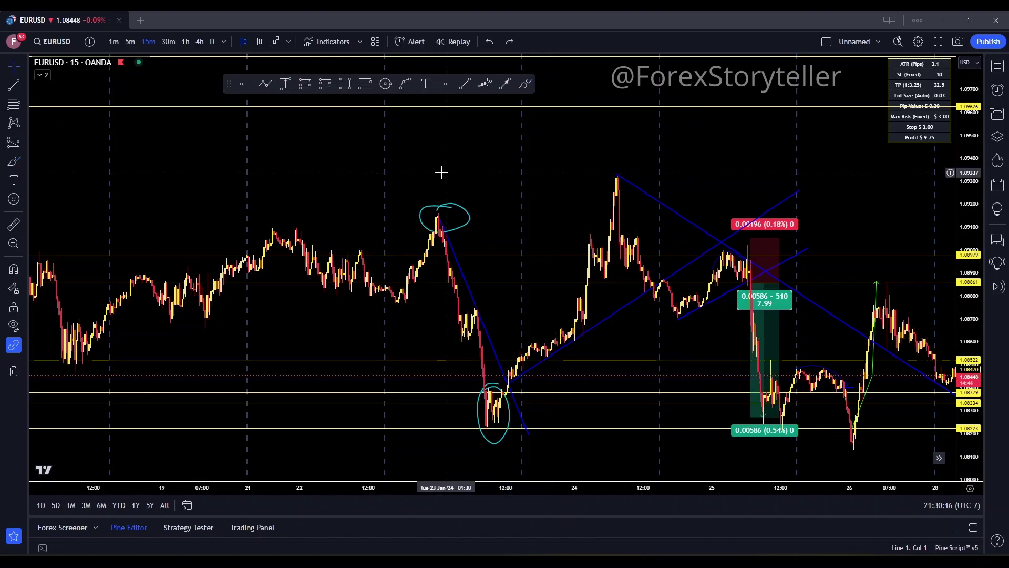
Step: Compare the circled 23 January high and low with the mid-January short position and the projected upward paths
{"action": "left_click_drag", "start_coordinate": [473, 172], "coordinate": [804, 193]}
{"action": "scroll", "coordinate": [545, 191], "scroll_direction": "down", "scroll_amount": 5}
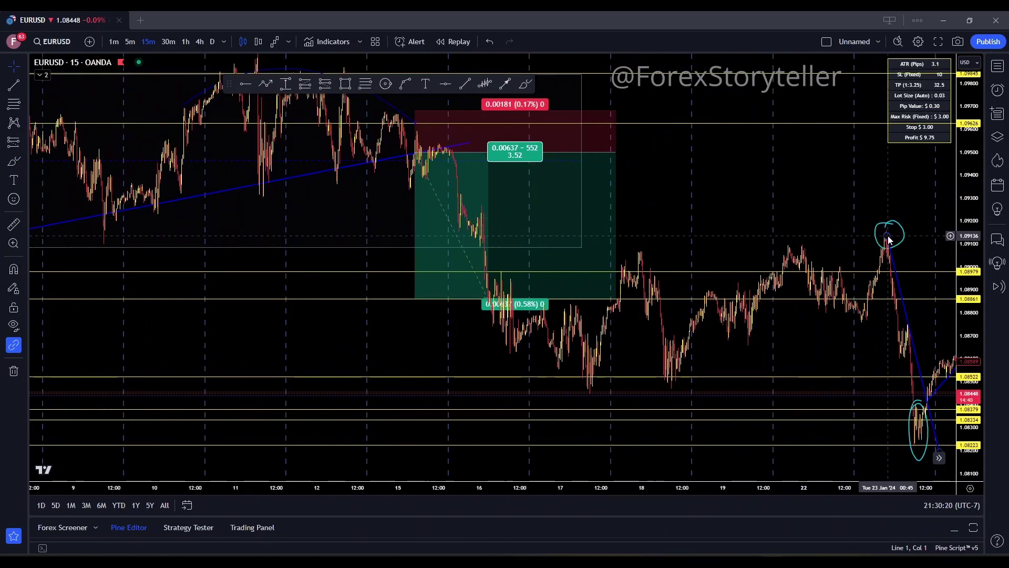
{"action": "scroll", "coordinate": [702, 176], "scroll_direction": "up", "scroll_amount": 3}
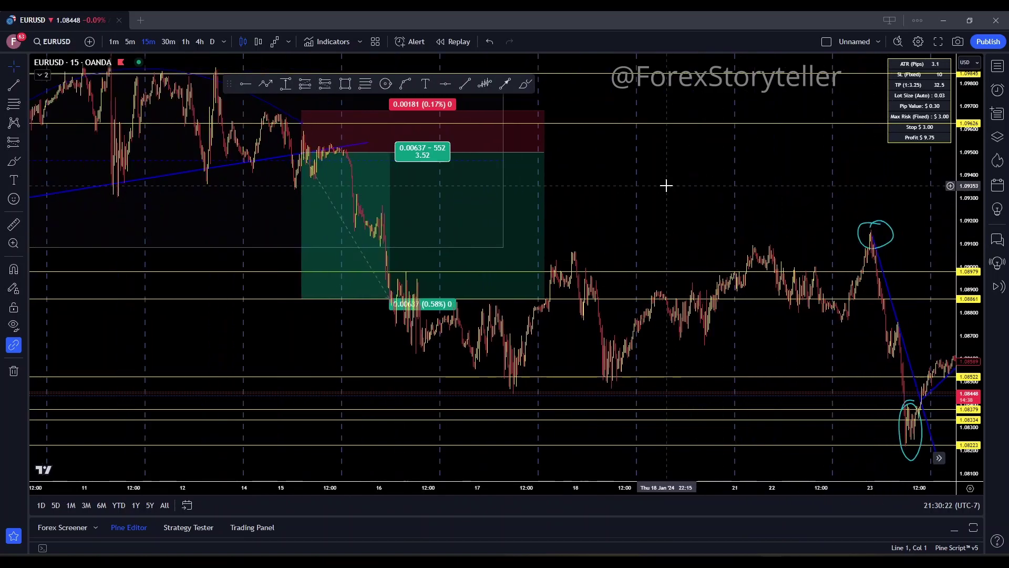
{"action": "left_click_drag", "start_coordinate": [667, 184], "coordinate": [612, 304]}
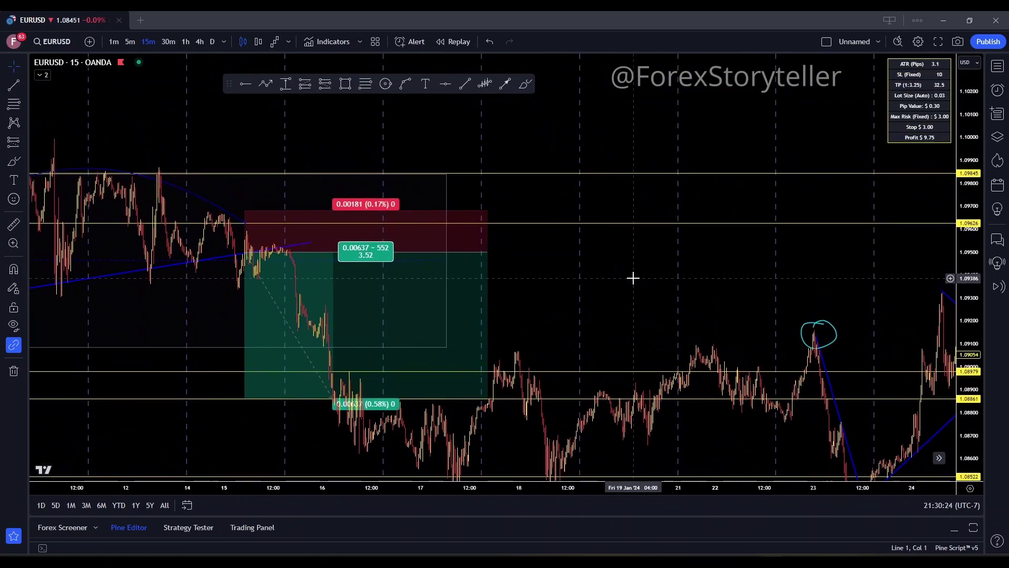
{"action": "left_click_drag", "start_coordinate": [553, 266], "coordinate": [250, 202]}
{"action": "scroll", "coordinate": [813, 220], "scroll_direction": "down", "scroll_amount": 3}
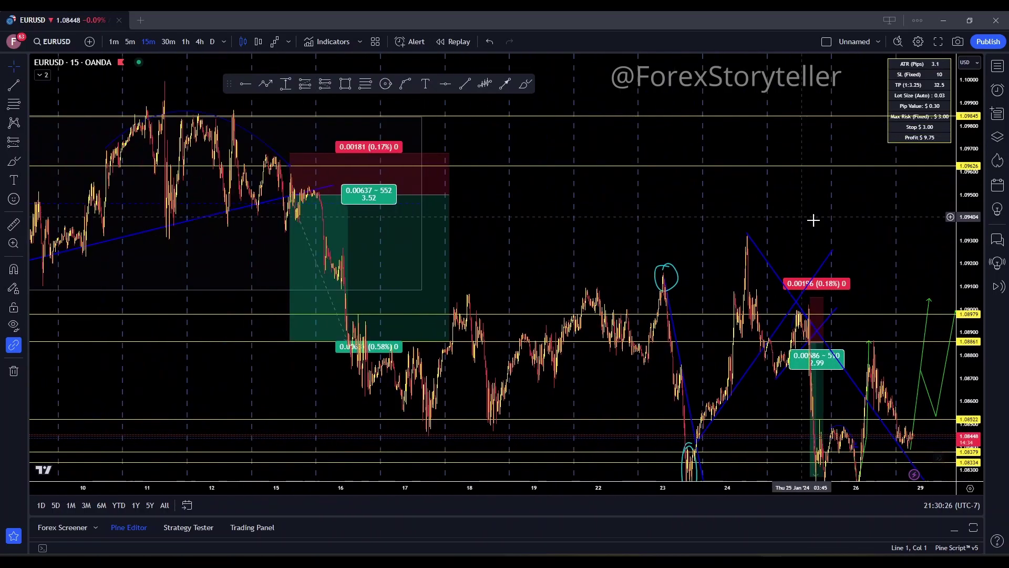
{"action": "left_click_drag", "start_coordinate": [831, 214], "coordinate": [414, 160]}
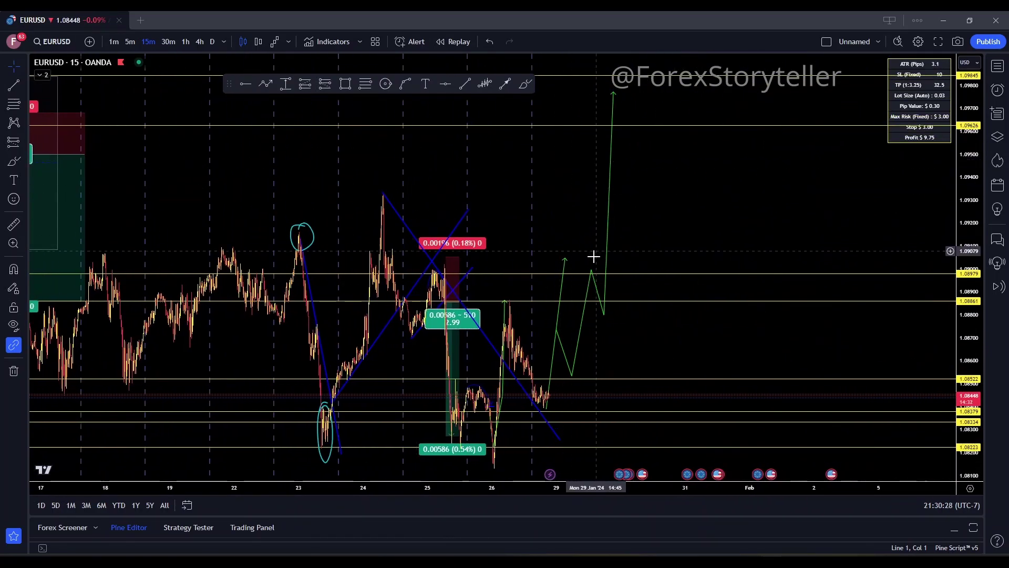
{"action": "scroll", "coordinate": [526, 217], "scroll_direction": "up", "scroll_amount": 5}
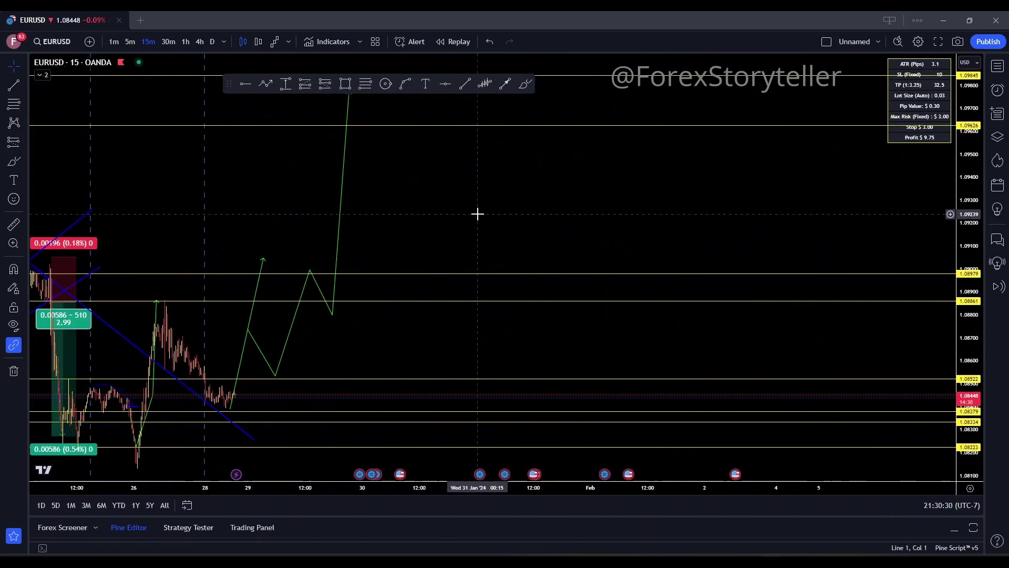
{"action": "left_click_drag", "start_coordinate": [440, 226], "coordinate": [820, 221]}
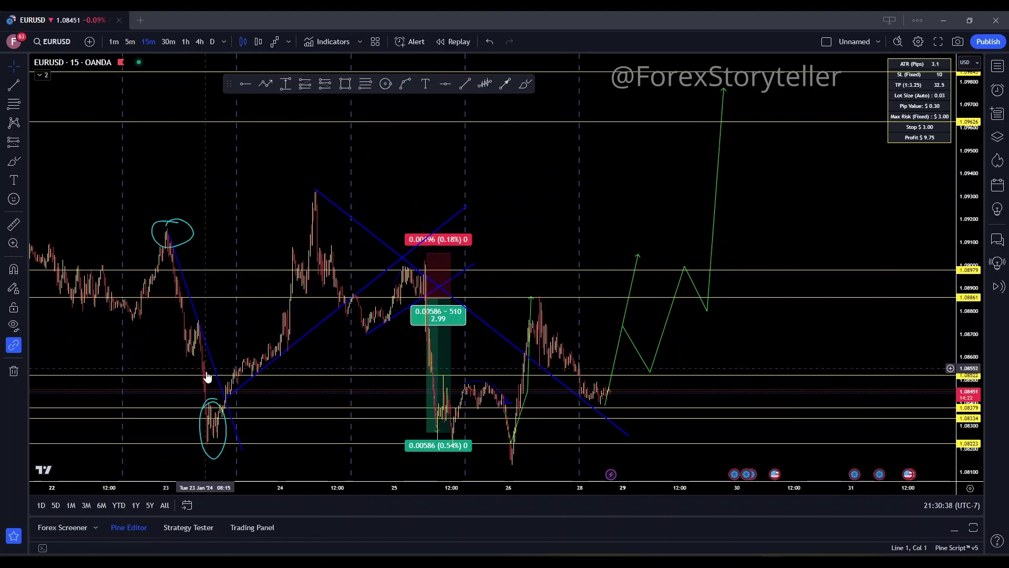
{"action": "scroll", "coordinate": [557, 166], "scroll_direction": "left", "scroll_amount": 10}
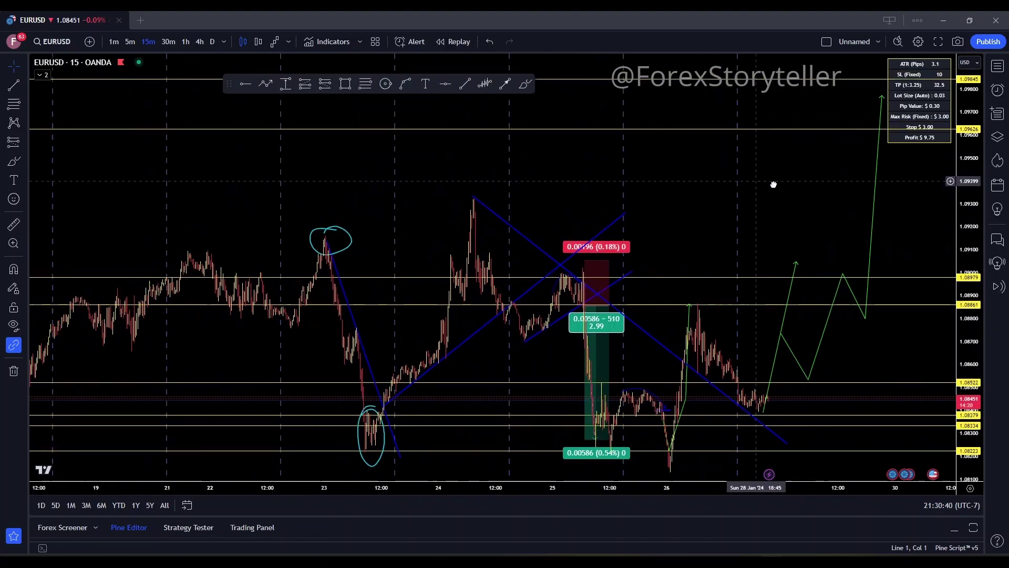
Step: Draw a price range of about 0.00905 from the 15 December low at 1.08955 up to the swing high just above 1.09845
{"action": "scroll", "coordinate": [642, 185], "scroll_direction": "down", "scroll_amount": 5}
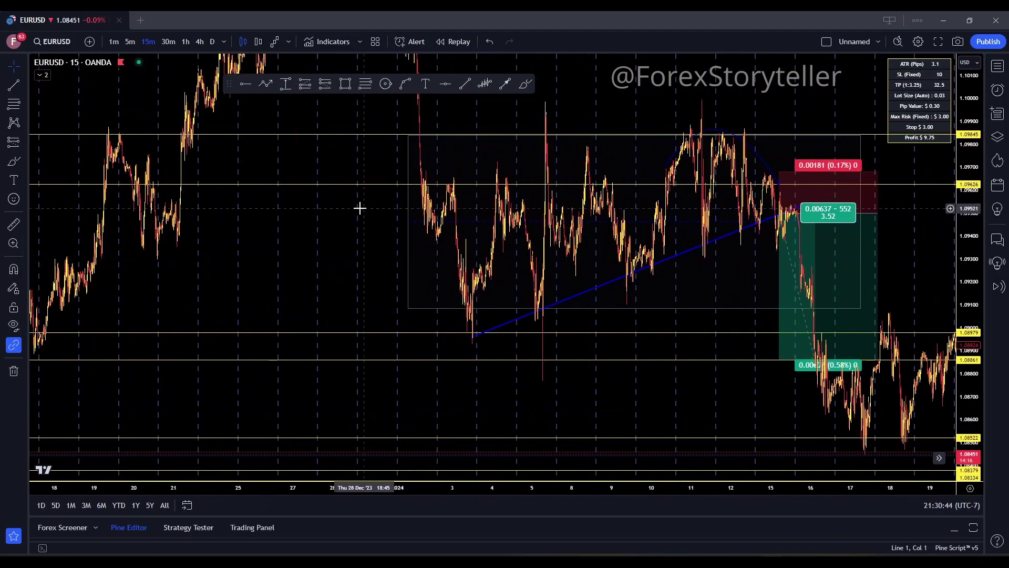
{"action": "scroll", "coordinate": [358, 207], "scroll_direction": "left", "scroll_amount": 5}
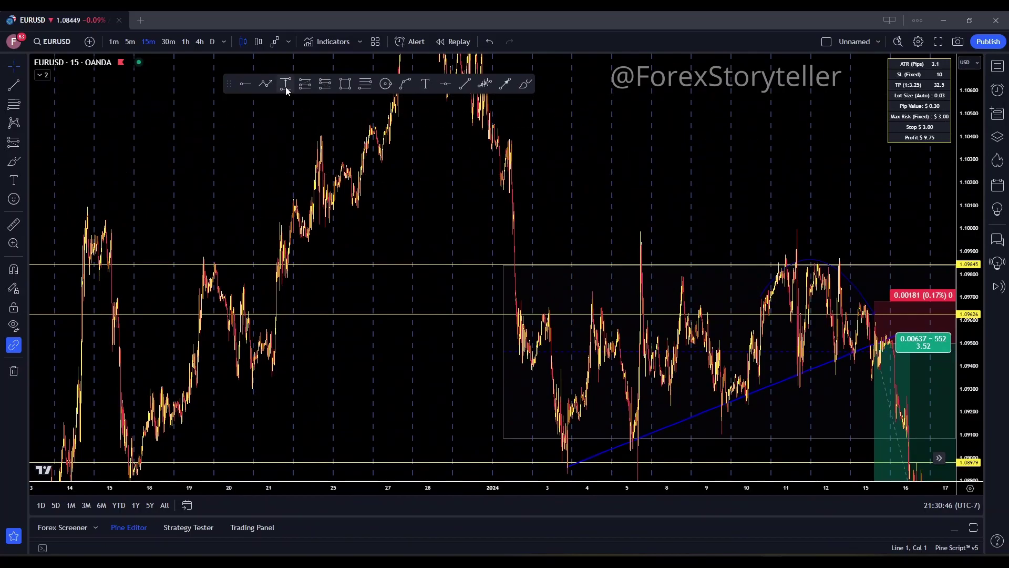
{"action": "left_click", "coordinate": [286, 86]}
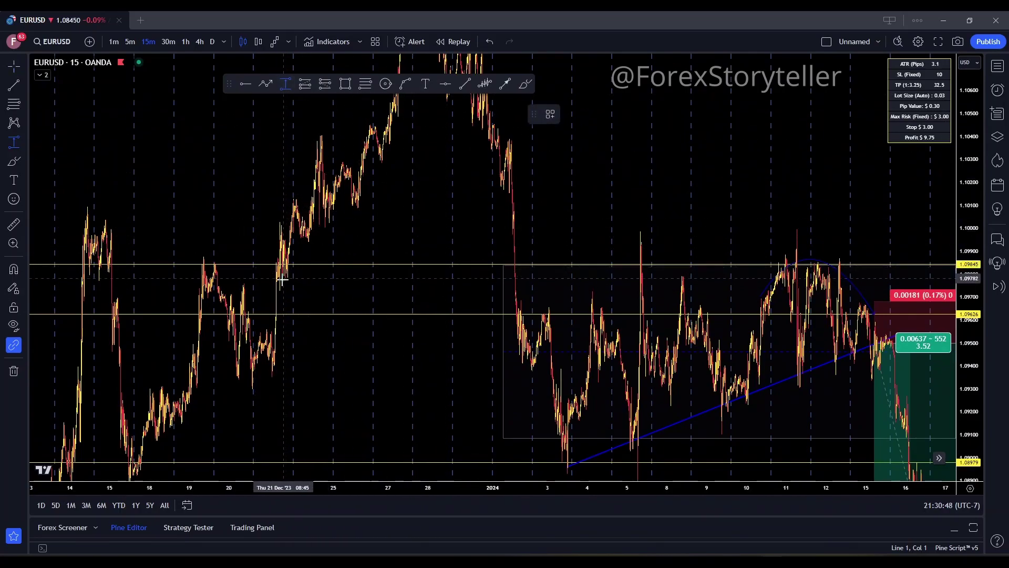
{"action": "left_click", "coordinate": [134, 467]}
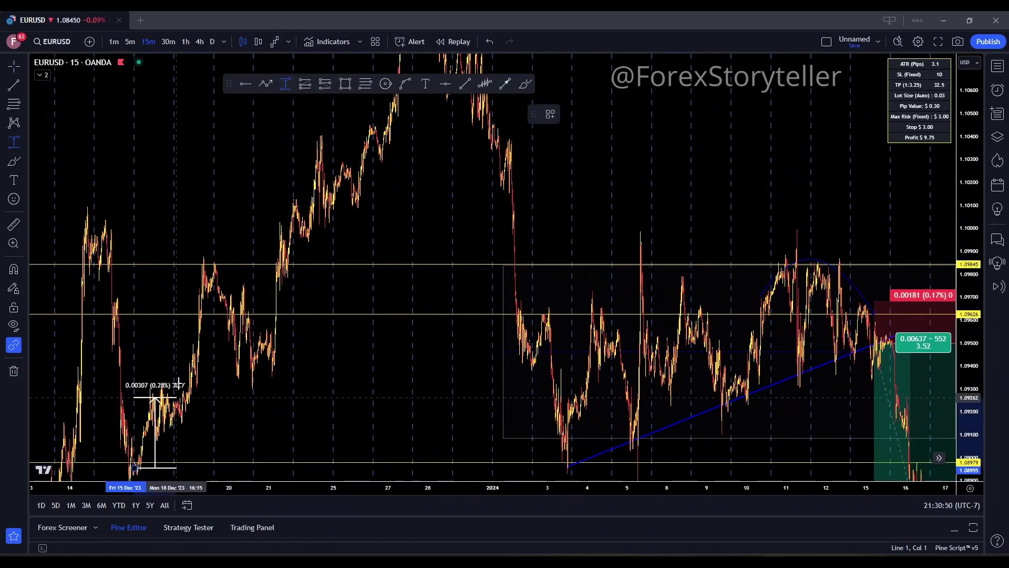
{"action": "left_click", "coordinate": [230, 259]}
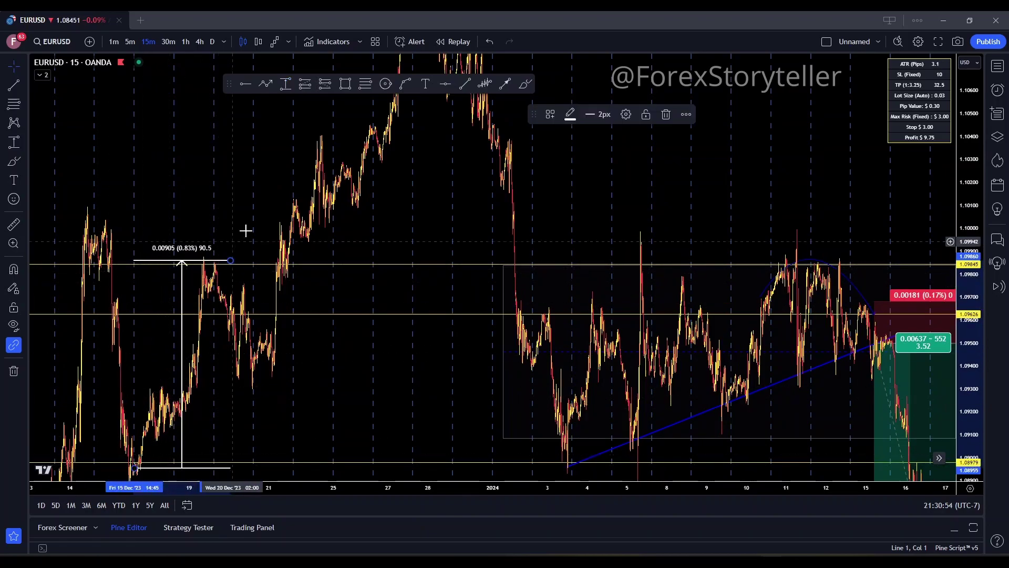
Step: Move the price range onto the 8 December low, spanning 1.07282 to 1.08187, to compare it with that swing
{"action": "left_click_drag", "start_coordinate": [253, 208], "coordinate": [633, 112]}
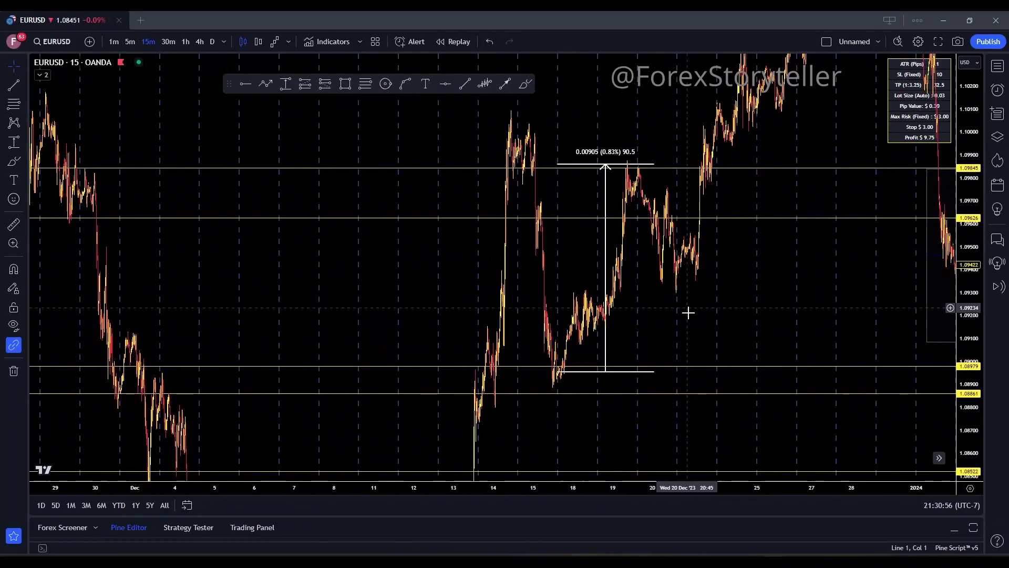
{"action": "left_click_drag", "start_coordinate": [687, 311], "coordinate": [797, 122]}
{"action": "left_click_drag", "start_coordinate": [707, 100], "coordinate": [424, 424]}
{"action": "left_click_drag", "start_coordinate": [626, 404], "coordinate": [597, 141]}
{"action": "left_click_drag", "start_coordinate": [401, 170], "coordinate": [425, 213]}
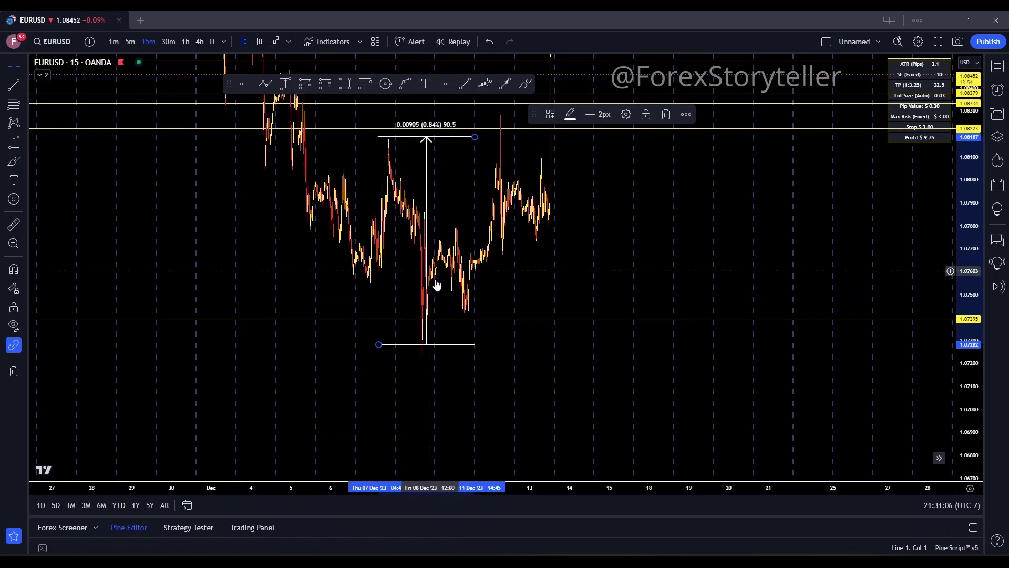
Step: Move the price range beside the 30 November decline and then over the 11–13 December rise, spanning 1.07379 to 1.08284
{"action": "left_click_drag", "start_coordinate": [608, 166], "coordinate": [703, 358]}
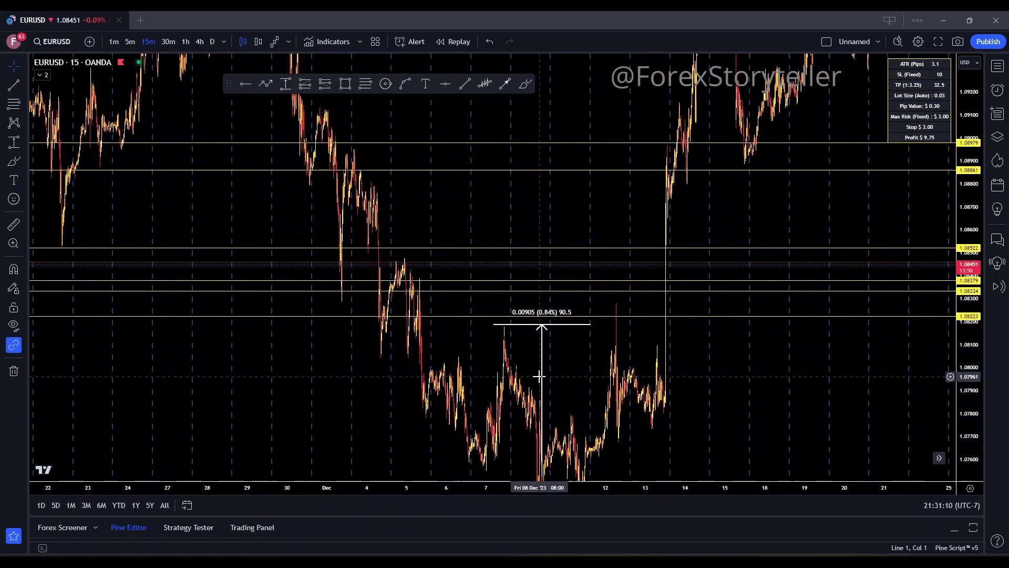
{"action": "left_click_drag", "start_coordinate": [538, 375], "coordinate": [262, 257]}
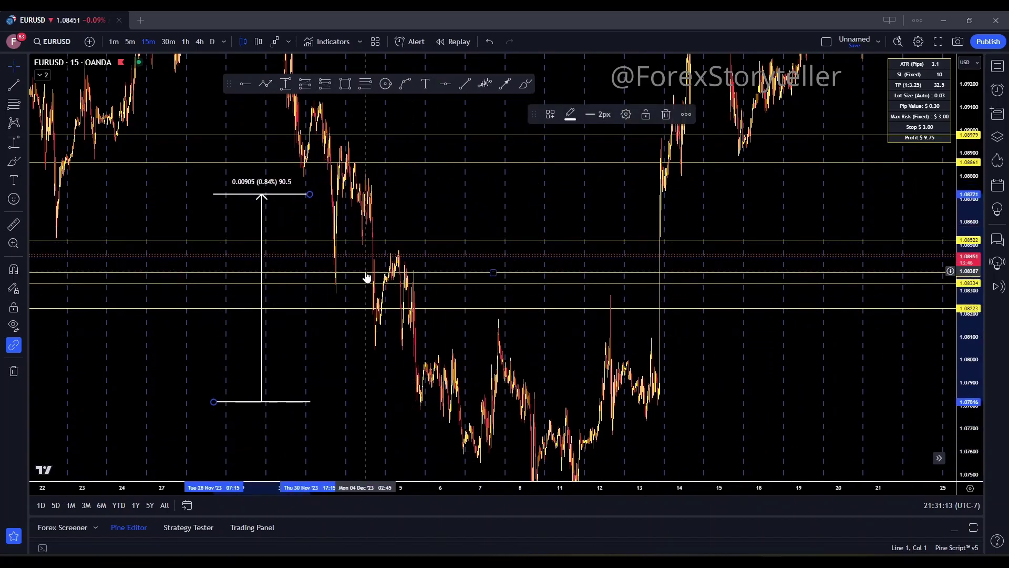
{"action": "left_click", "coordinate": [578, 358]}
{"action": "left_click_drag", "start_coordinate": [583, 356], "coordinate": [410, 179]}
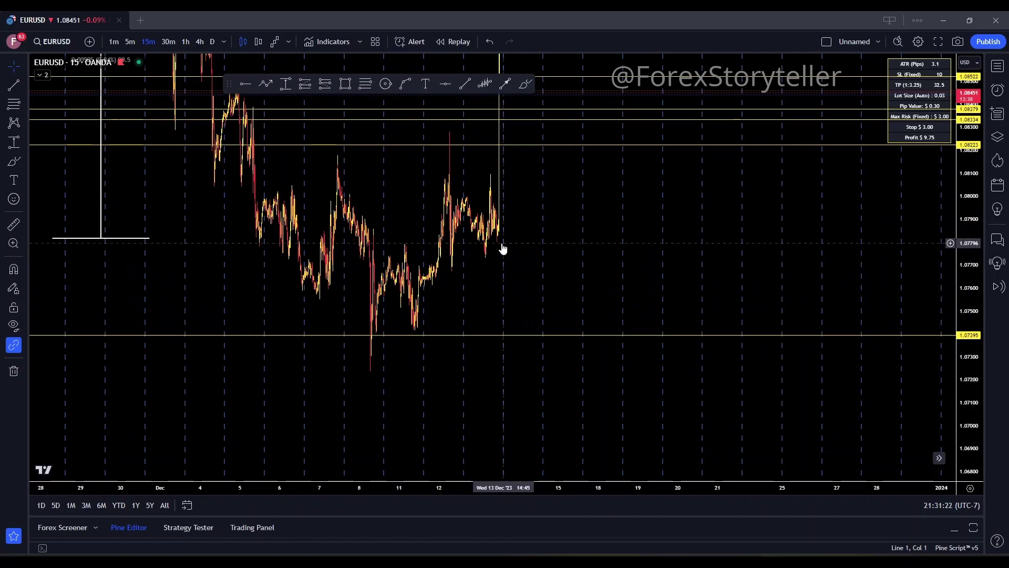
{"action": "left_click_drag", "start_coordinate": [493, 273], "coordinate": [633, 338]}
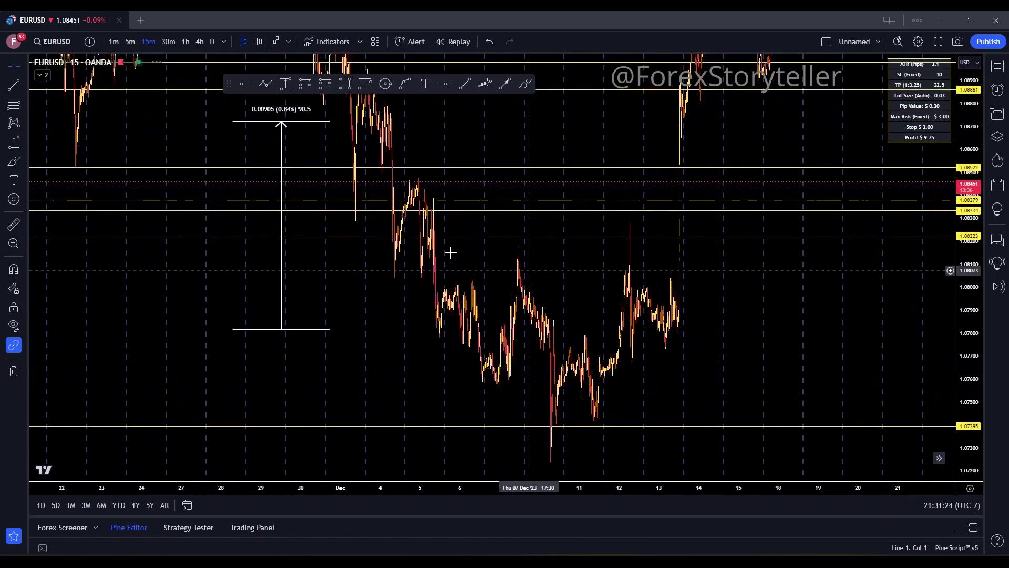
{"action": "mouse_move", "coordinate": [283, 254]}
{"action": "left_mouse_down"}
{"action": "mouse_move", "coordinate": [413, 309]}
{"action": "mouse_move", "coordinate": [634, 350]}
{"action": "left_mouse_up"}
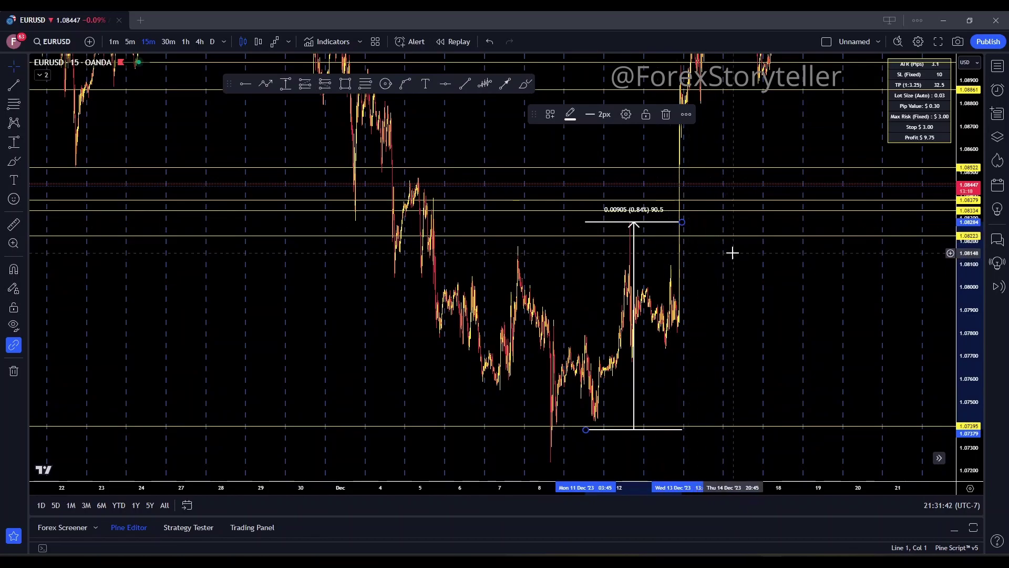
Step: Move the price range back to late November, beside the decline that follows the 29 November high
{"action": "left_click_drag", "start_coordinate": [491, 143], "coordinate": [583, 242]}
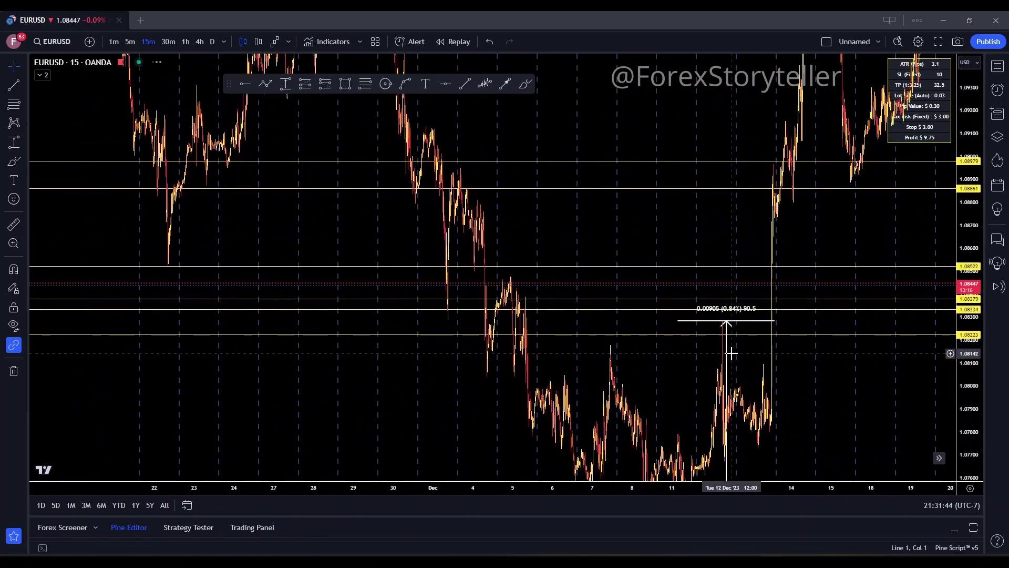
{"action": "mouse_move", "coordinate": [728, 361]}
{"action": "left_mouse_down"}
{"action": "mouse_move", "coordinate": [456, 231]}
{"action": "mouse_move", "coordinate": [429, 195]}
{"action": "mouse_move", "coordinate": [436, 185]}
{"action": "mouse_move", "coordinate": [440, 203]}
{"action": "left_mouse_up"}
{"action": "mouse_move", "coordinate": [543, 222]}
{"action": "left_mouse_down"}
{"action": "mouse_move", "coordinate": [638, 268]}
{"action": "mouse_move", "coordinate": [664, 243]}
{"action": "mouse_move", "coordinate": [637, 196]}
{"action": "mouse_move", "coordinate": [689, 278]}
{"action": "left_mouse_up"}
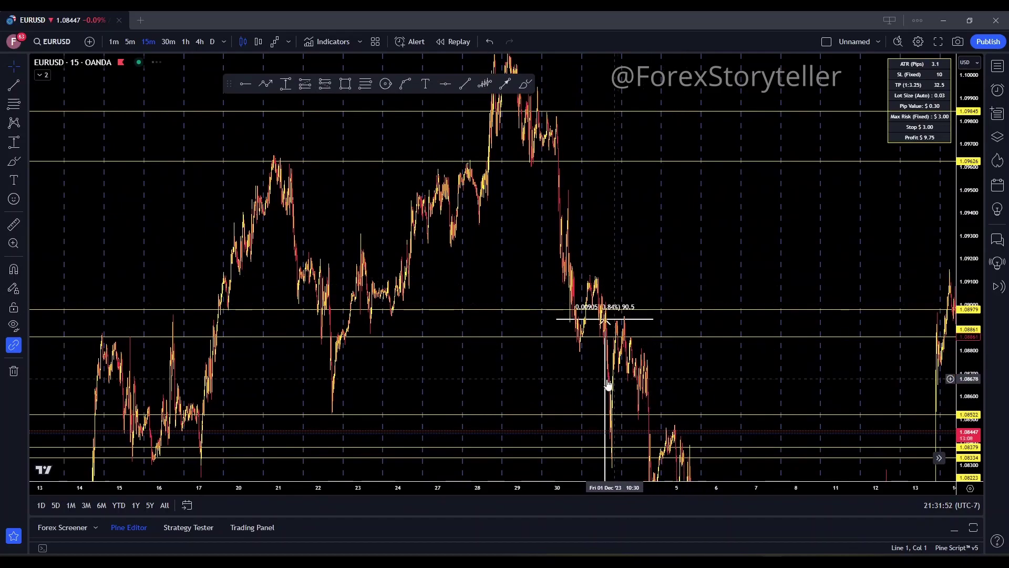
{"action": "left_click_drag", "start_coordinate": [606, 393], "coordinate": [504, 312]}
Step: Draw a rectangle over the December lows from 4 December 10:15 to 18 December 15:15, between 1.08011 and 1.07344
{"action": "left_click_drag", "start_coordinate": [681, 331], "coordinate": [497, 193]}
{"action": "mouse_move", "coordinate": [821, 444]}
{"action": "left_mouse_down"}
{"action": "mouse_move", "coordinate": [619, 333]}
{"action": "mouse_move", "coordinate": [691, 256]}
{"action": "left_mouse_up"}
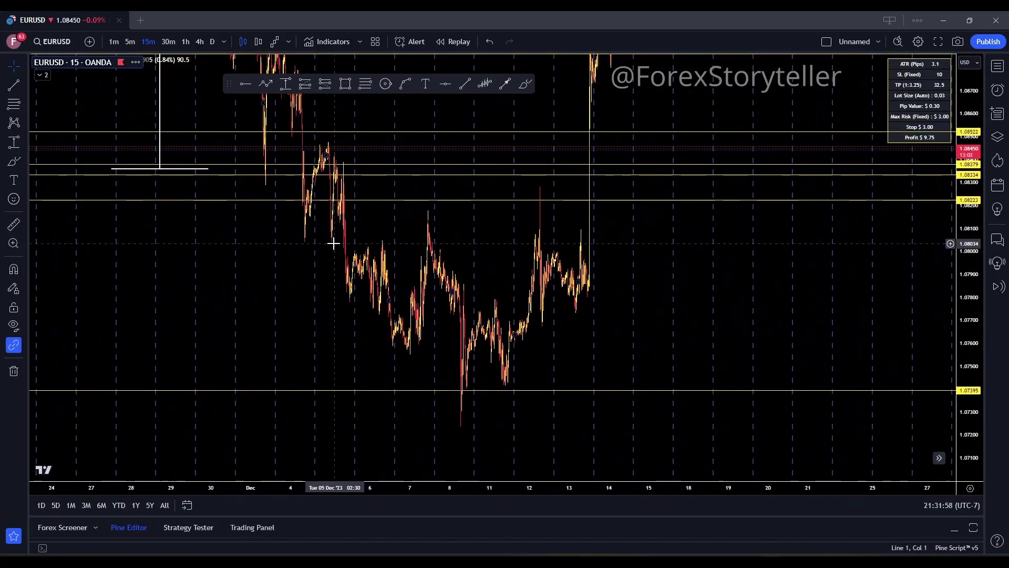
{"action": "left_click", "coordinate": [345, 84]}
{"action": "mouse_move", "coordinate": [308, 248]}
{"action": "left_mouse_down"}
{"action": "mouse_move", "coordinate": [654, 329]}
{"action": "mouse_move", "coordinate": [714, 401]}
{"action": "left_mouse_up"}
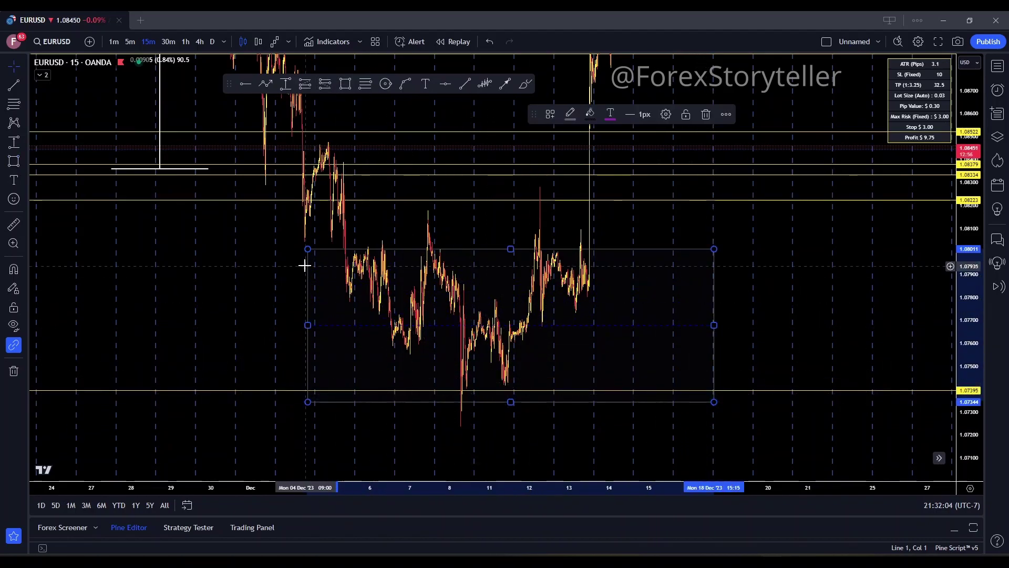
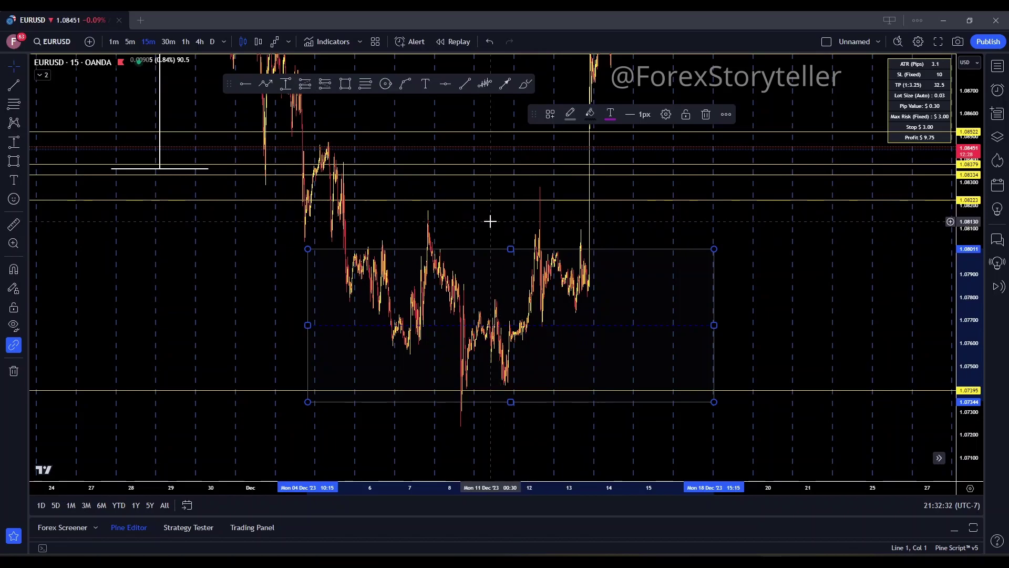
Step: Draw a trend line from the 27 November 09:30 low at 1.09266 to about 1.1016 on 29 November
{"action": "left_click_drag", "start_coordinate": [490, 222], "coordinate": [611, 355]}
{"action": "left_click_drag", "start_coordinate": [534, 215], "coordinate": [682, 324]}
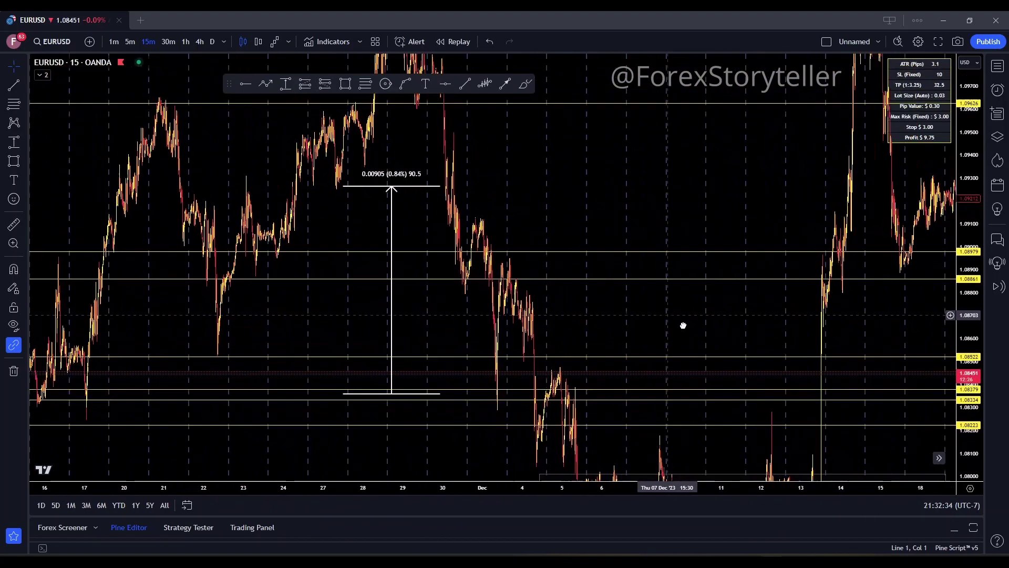
{"action": "left_click_drag", "start_coordinate": [597, 219], "coordinate": [527, 295]}
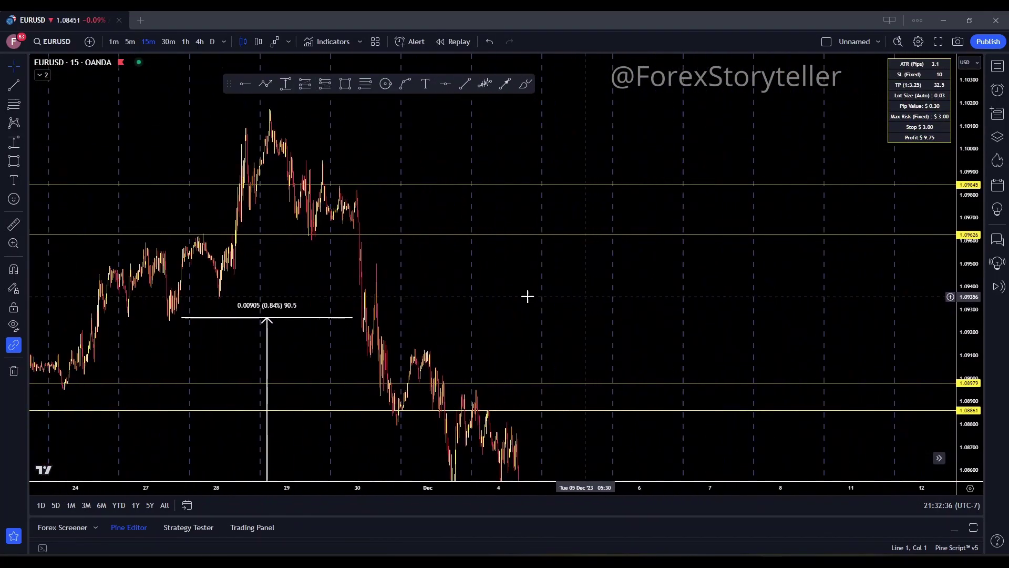
{"action": "scroll", "coordinate": [728, 317], "scroll_direction": "up", "scroll_amount": 2}
{"action": "scroll", "coordinate": [696, 302], "scroll_direction": "left", "scroll_amount": 3}
{"action": "scroll", "coordinate": [696, 299], "scroll_direction": "up", "scroll_amount": 3}
{"action": "left_click_drag", "start_coordinate": [696, 298], "coordinate": [894, 266]}
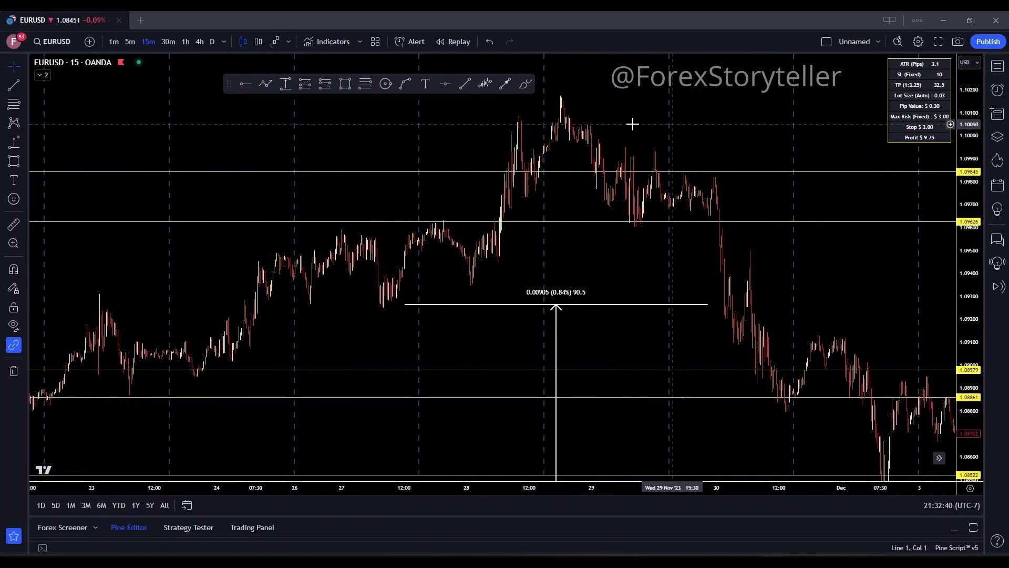
{"action": "left_click_drag", "start_coordinate": [636, 120], "coordinate": [621, 162]}
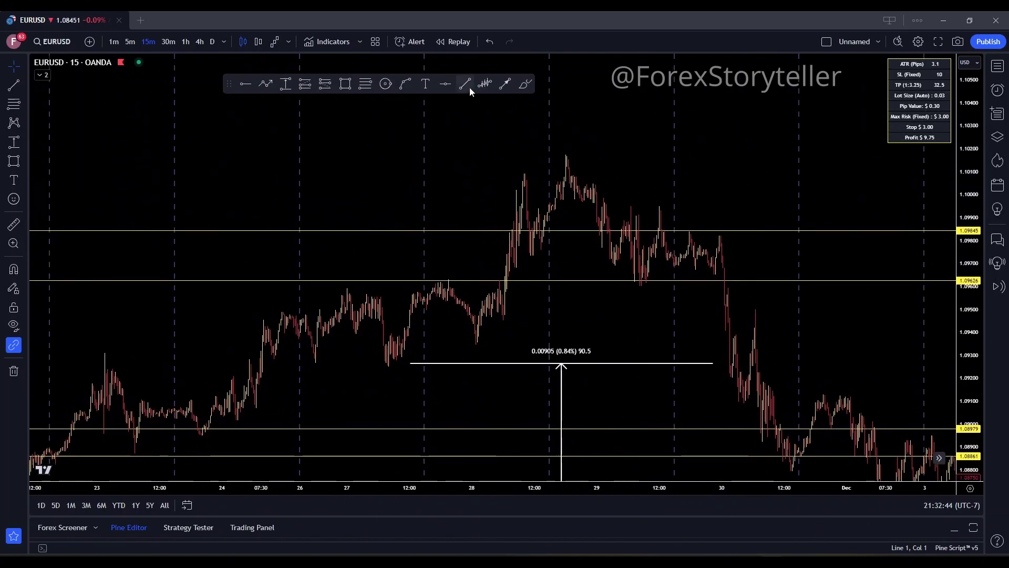
{"action": "left_click", "coordinate": [397, 363]}
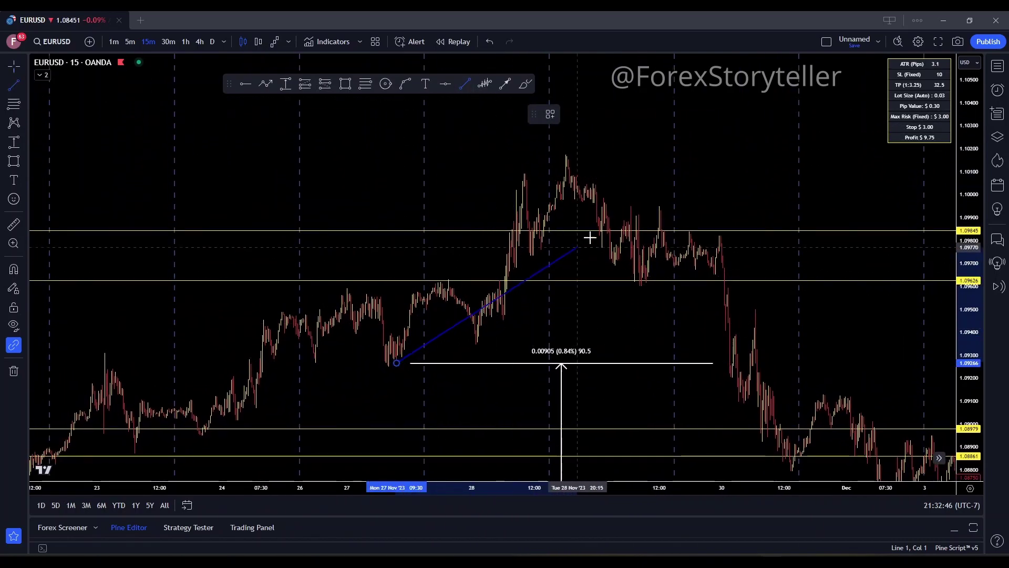
{"action": "left_click", "coordinate": [651, 158]}
Step: Anchor the rising trend line at the late 23 November low near 1.0898 and lower its end to about 1.0993 along the swing lows
{"action": "left_click_drag", "start_coordinate": [554, 300], "coordinate": [658, 250]}
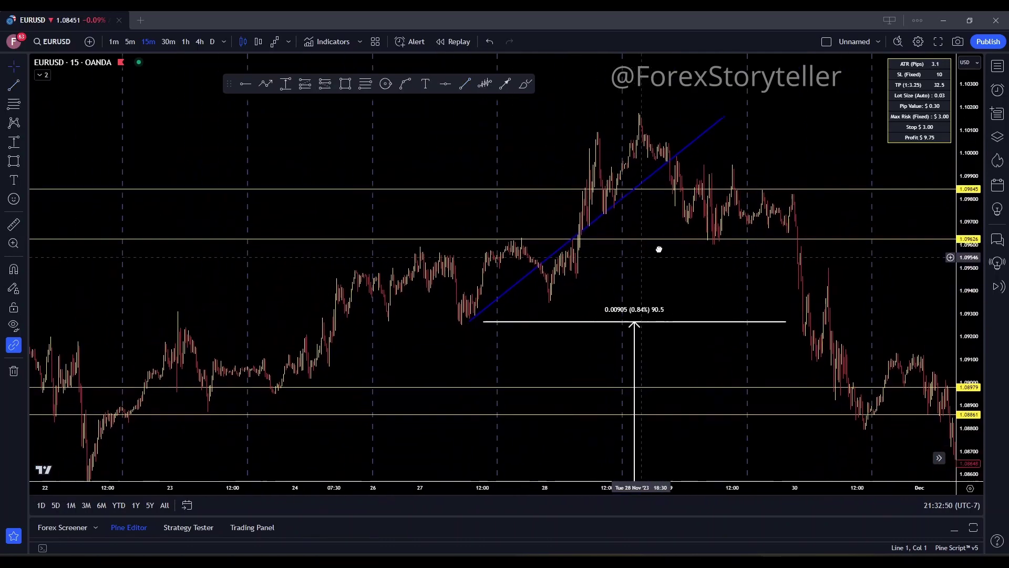
{"action": "left_click_drag", "start_coordinate": [548, 285], "coordinate": [358, 355]}
{"action": "left_click_drag", "start_coordinate": [711, 225], "coordinate": [570, 271]}
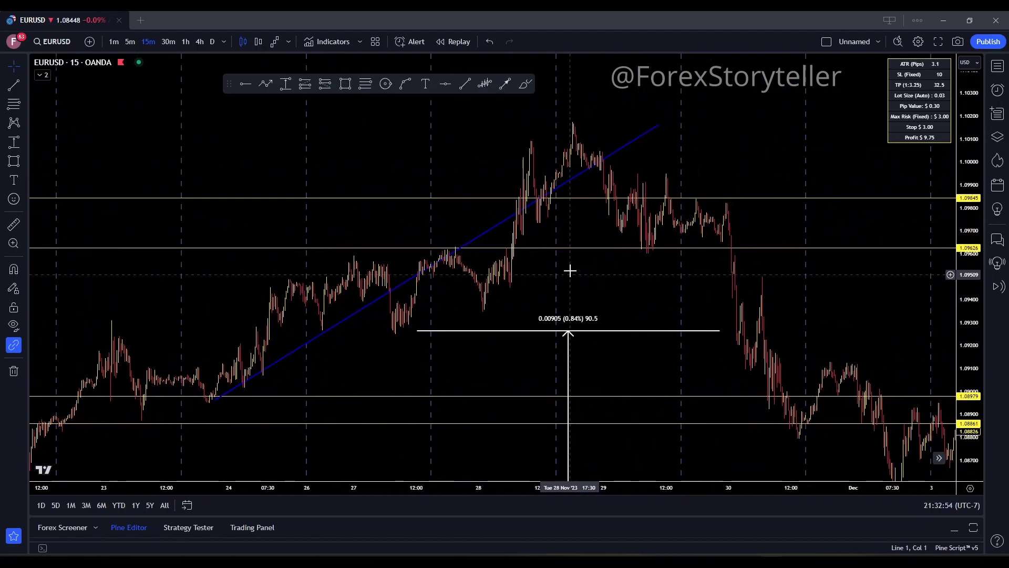
{"action": "left_click_drag", "start_coordinate": [653, 129], "coordinate": [758, 183]}
Step: Circle the 28–29 November peak above the rising trend line freehand with the Brush tool
{"action": "left_click_drag", "start_coordinate": [448, 175], "coordinate": [497, 191]}
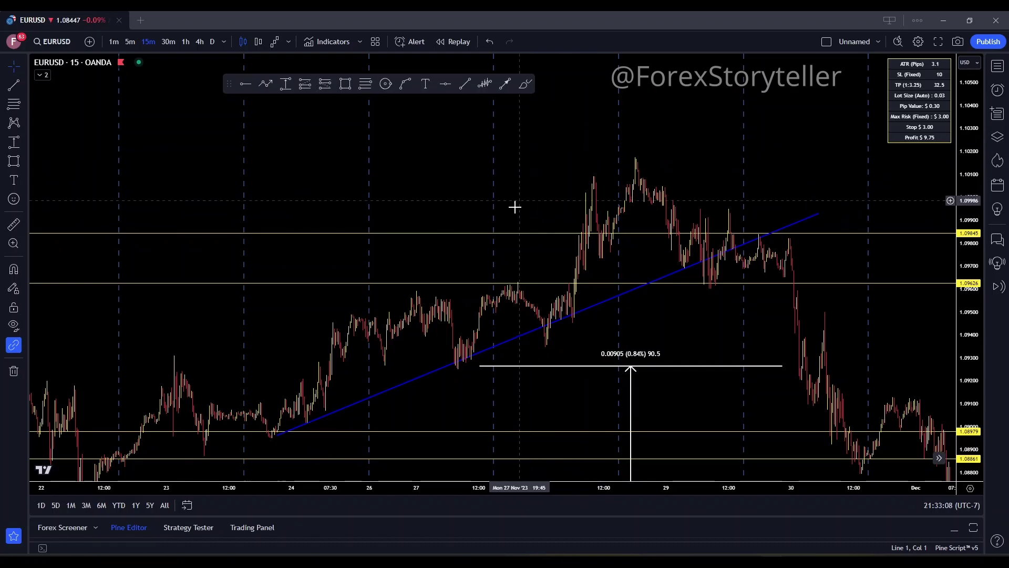
{"action": "scroll", "coordinate": [514, 207], "scroll_direction": "up", "scroll_amount": 3}
{"action": "left_click_drag", "start_coordinate": [404, 180], "coordinate": [750, 115]}
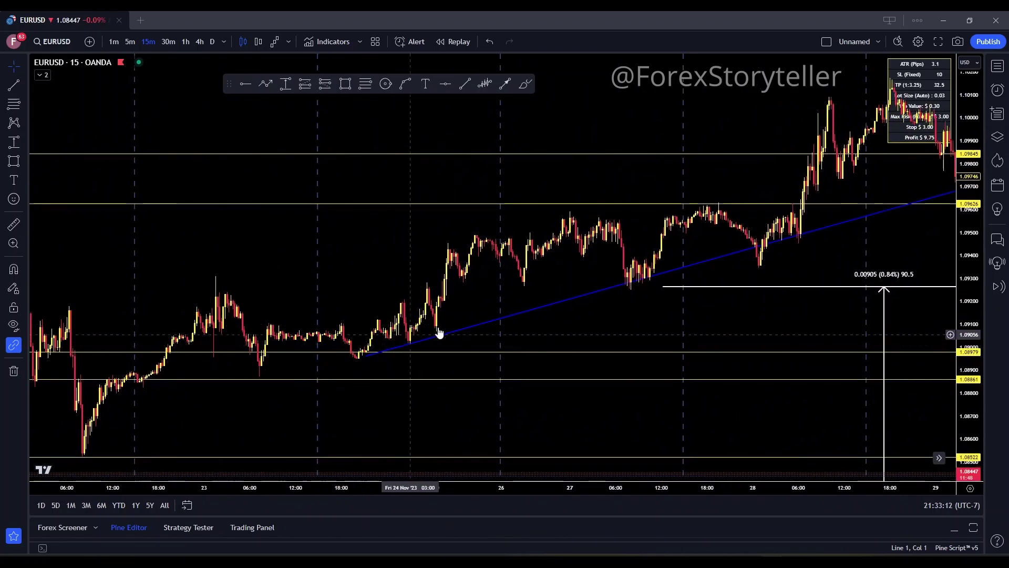
{"action": "scroll", "coordinate": [590, 131], "scroll_direction": "down", "scroll_amount": 3}
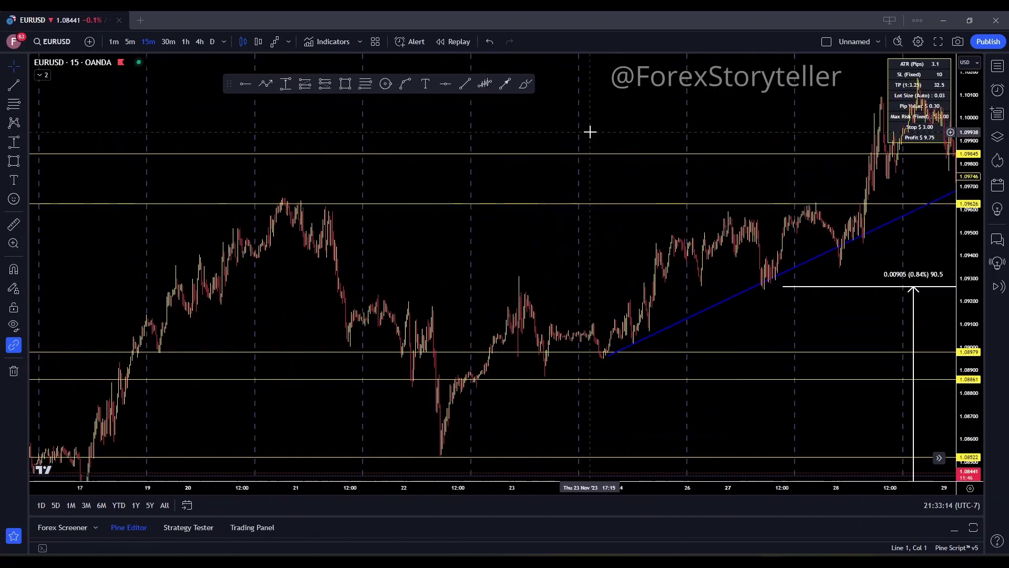
{"action": "left_click_drag", "start_coordinate": [683, 121], "coordinate": [548, 141]}
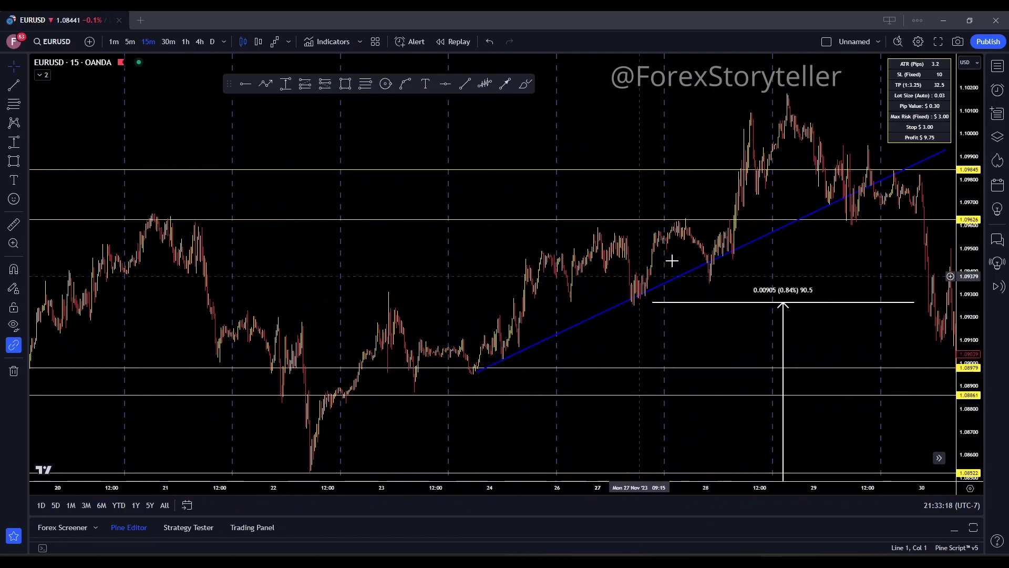
{"action": "left_click_drag", "start_coordinate": [716, 149], "coordinate": [506, 185]}
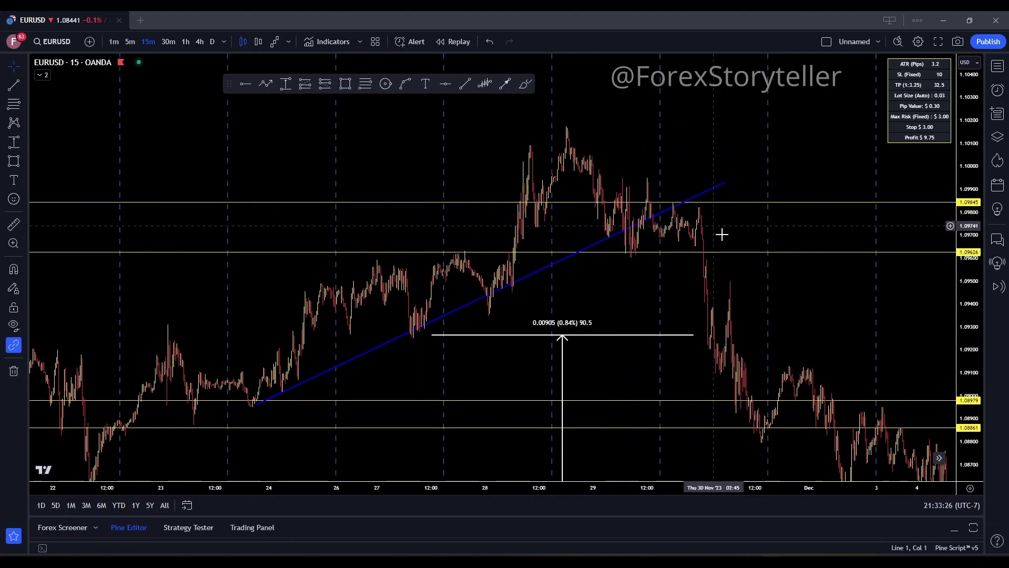
{"action": "left_click_drag", "start_coordinate": [607, 137], "coordinate": [570, 170]}
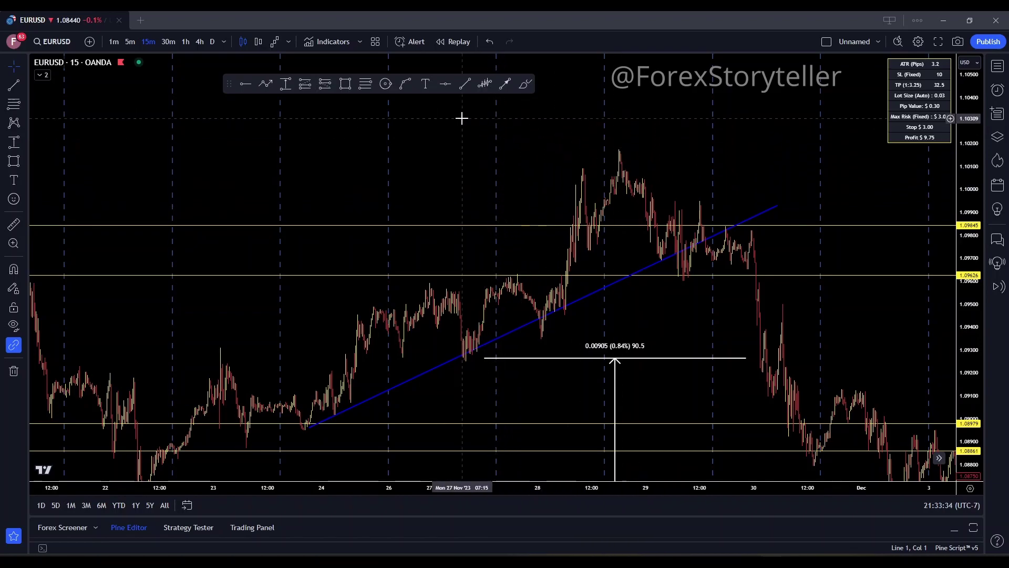
{"action": "left_click", "coordinate": [524, 83]}
{"action": "left_click_drag", "start_coordinate": [645, 139], "coordinate": [569, 144]}
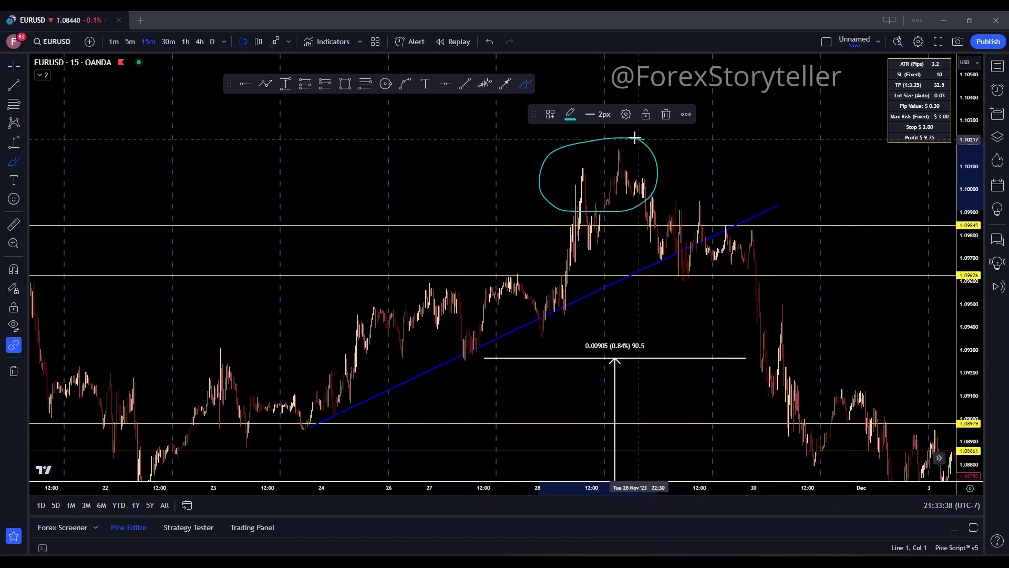
{"action": "left_click_drag", "start_coordinate": [635, 138], "coordinate": [576, 146]}
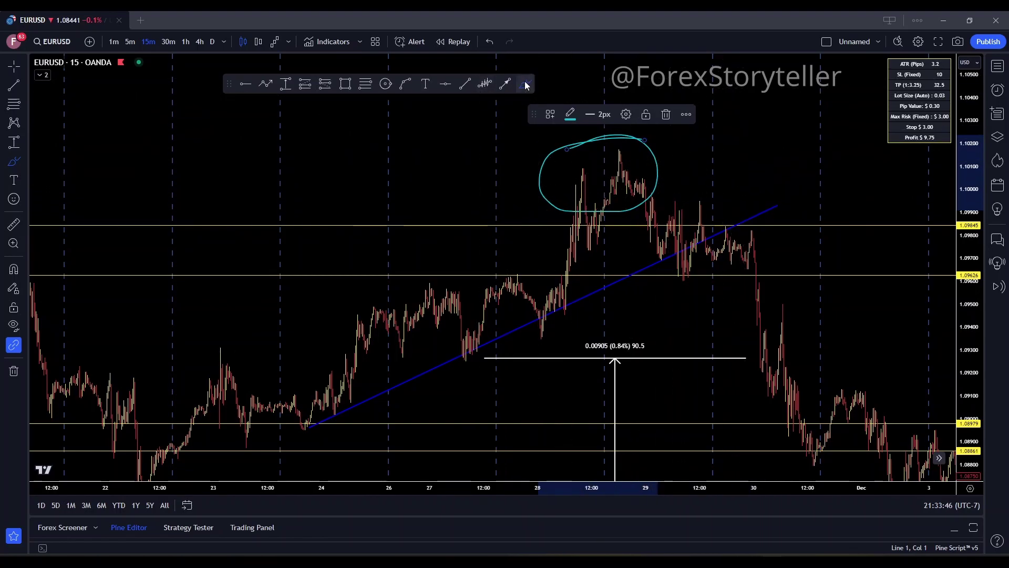
{"action": "left_click", "coordinate": [479, 130]}
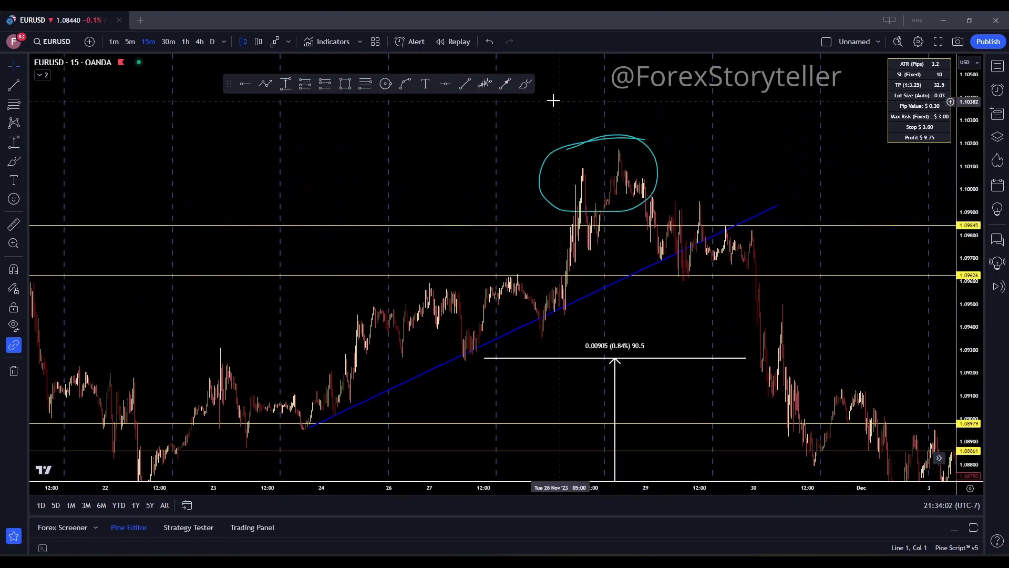
Step: Add brush marks around the highest wick and the drop after it, re-circle the peak, and undo all the brush strokes
{"action": "left_click", "coordinate": [525, 84]}
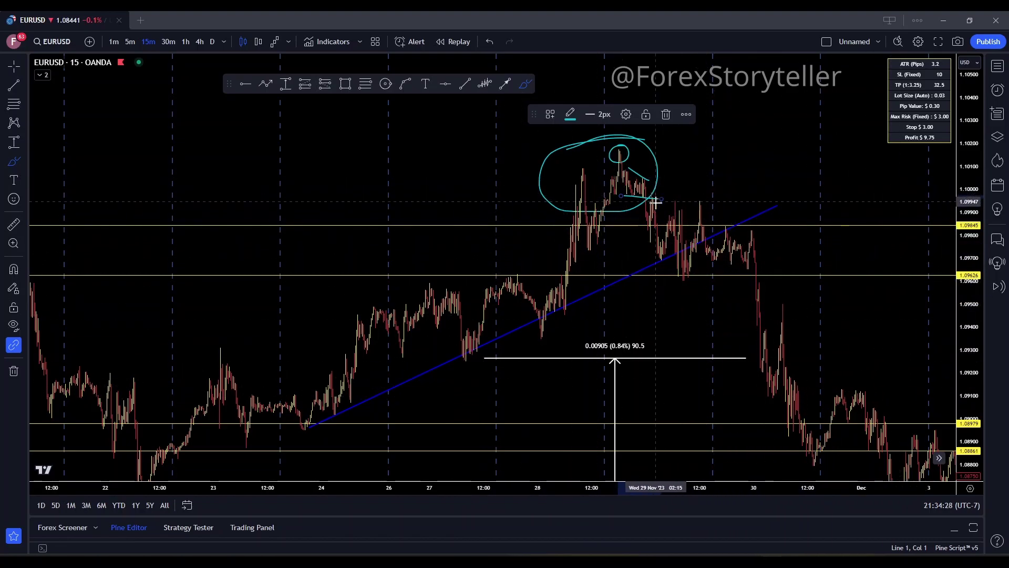
{"action": "scroll", "coordinate": [428, 274], "scroll_direction": "down", "scroll_amount": 2}
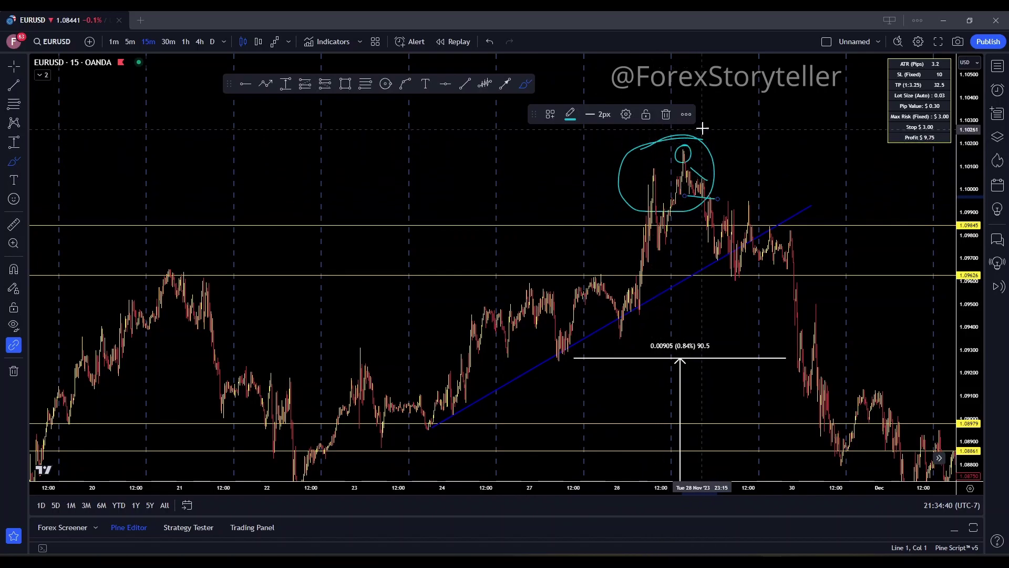
{"action": "left_click_drag", "start_coordinate": [625, 154], "coordinate": [695, 173]}
{"action": "left_click_drag", "start_coordinate": [623, 140], "coordinate": [645, 184]}
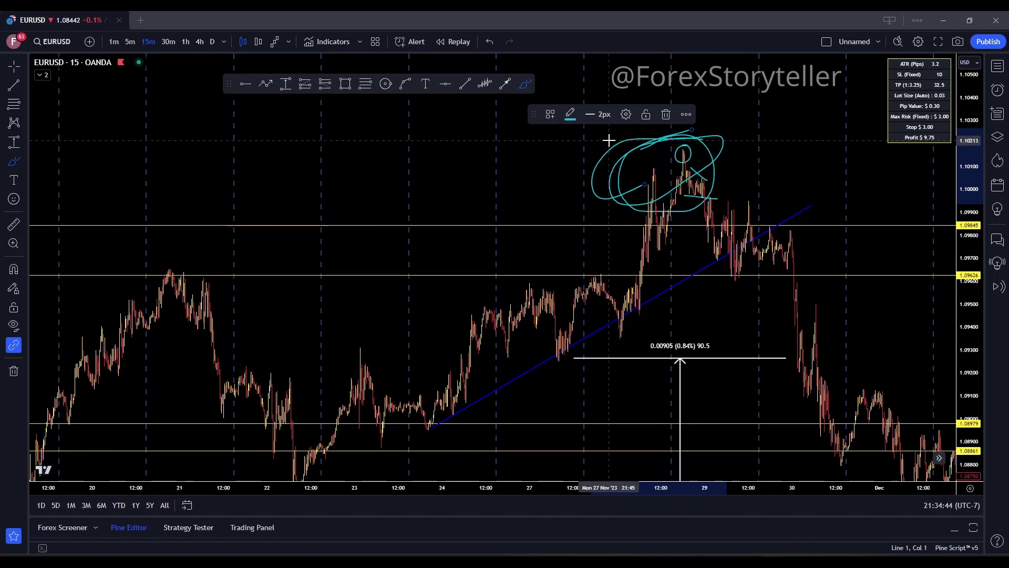
{"action": "key", "text": "ctrl+z"}
{"action": "key", "text": "ctrl+z"}
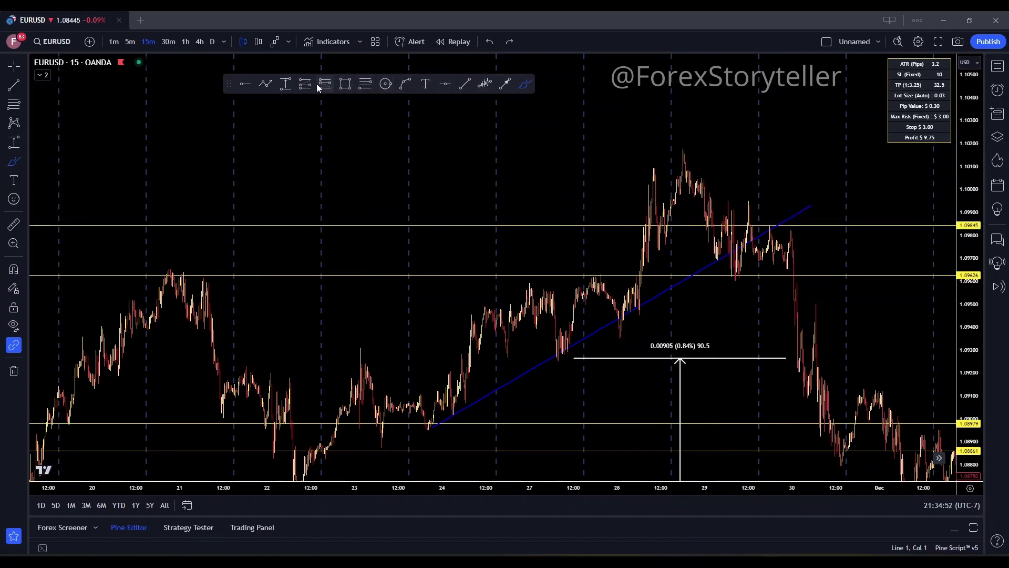
Step: Place a short position starting 29 November 01:00 below the peak, with a 0.00227 stop and a 0.00983 target
{"action": "left_click", "coordinate": [709, 197]}
{"action": "left_click_drag", "start_coordinate": [708, 109], "coordinate": [693, 145]}
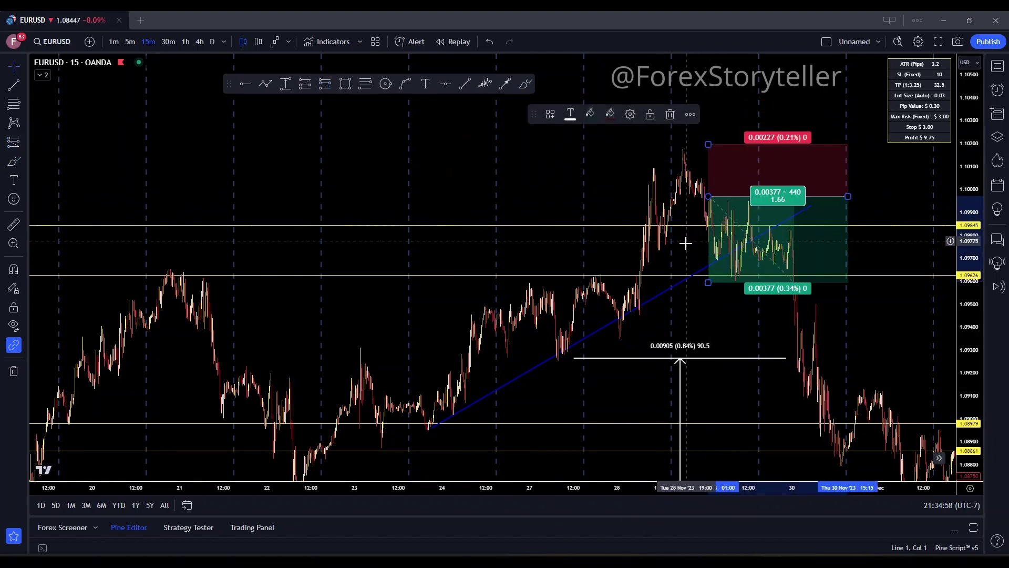
{"action": "mouse_move", "coordinate": [685, 243]}
{"action": "left_mouse_down"}
{"action": "mouse_move", "coordinate": [619, 204]}
{"action": "mouse_move", "coordinate": [603, 261]}
{"action": "mouse_move", "coordinate": [605, 351]}
{"action": "left_mouse_up"}
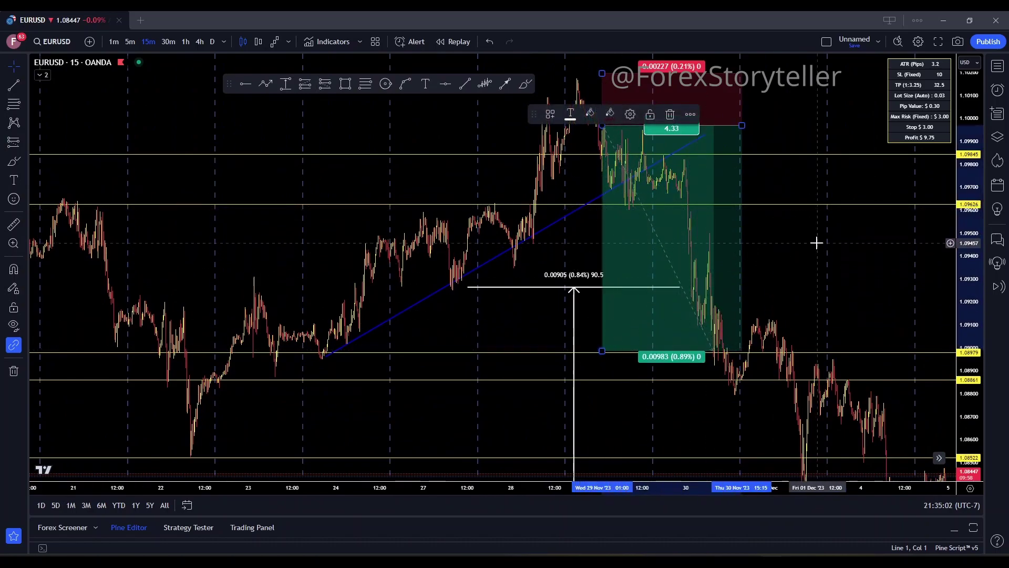
{"action": "left_click", "coordinate": [800, 239]}
{"action": "left_click_drag", "start_coordinate": [800, 238], "coordinate": [777, 259]}
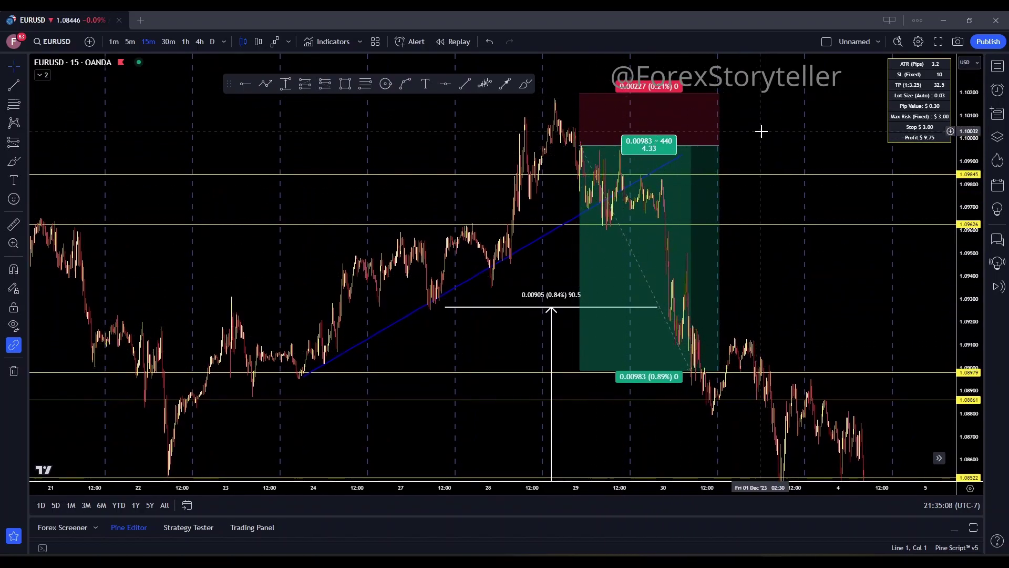
Step: Move the short position to 29 November 17:45 with entry near 1.0982, tighten its stop to 0.00151 and extend its target to 0.01253
{"action": "mouse_move", "coordinate": [640, 144]}
{"action": "left_mouse_down"}
{"action": "mouse_move", "coordinate": [703, 169]}
{"action": "mouse_move", "coordinate": [711, 191]}
{"action": "mouse_move", "coordinate": [702, 169]}
{"action": "mouse_move", "coordinate": [702, 179]}
{"action": "mouse_move", "coordinate": [673, 183]}
{"action": "mouse_move", "coordinate": [708, 187]}
{"action": "mouse_move", "coordinate": [678, 183]}
{"action": "mouse_move", "coordinate": [681, 153]}
{"action": "mouse_move", "coordinate": [674, 198]}
{"action": "mouse_move", "coordinate": [705, 174]}
{"action": "left_mouse_up"}
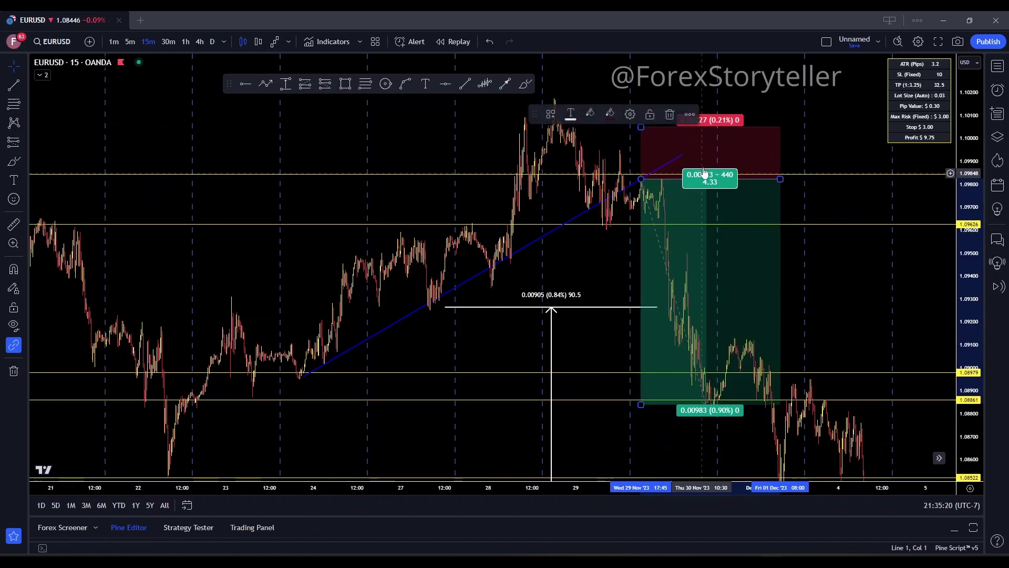
{"action": "left_click_drag", "start_coordinate": [643, 128], "coordinate": [636, 151]}
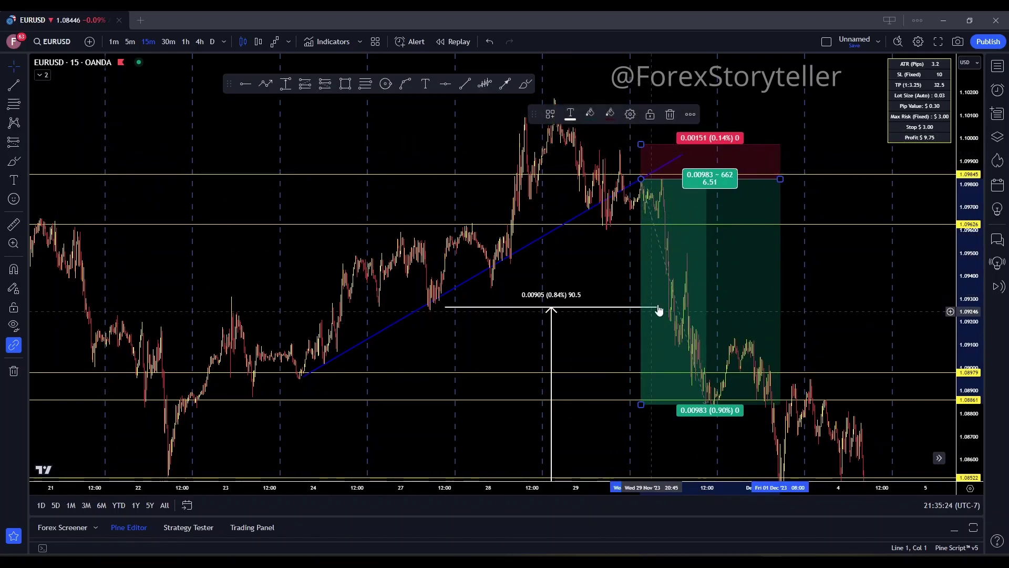
{"action": "left_click_drag", "start_coordinate": [640, 404], "coordinate": [641, 390]}
{"action": "left_click", "coordinate": [833, 310]}
{"action": "left_click_drag", "start_coordinate": [833, 310], "coordinate": [754, 214]}
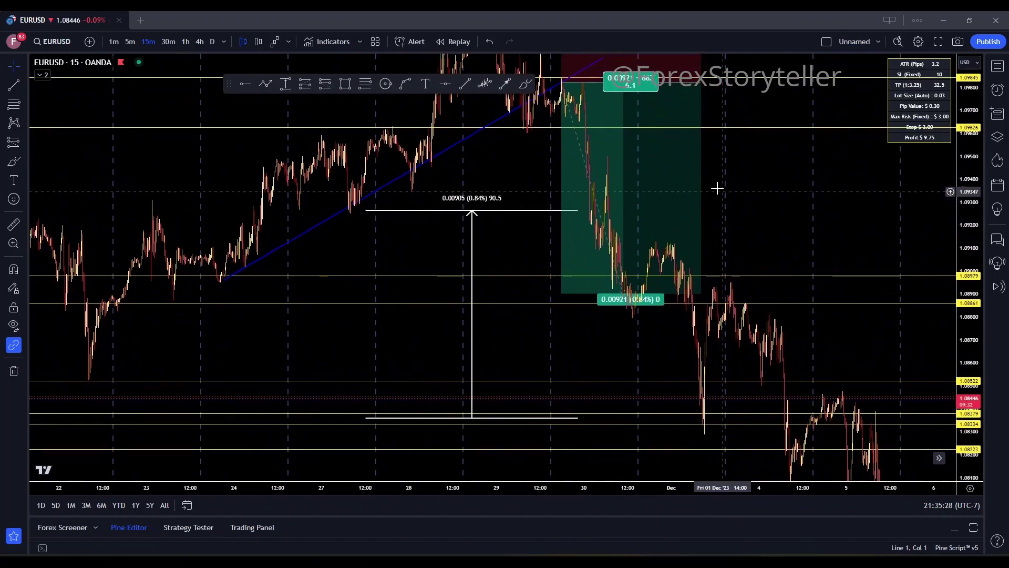
{"action": "left_click_drag", "start_coordinate": [562, 292], "coordinate": [570, 373]}
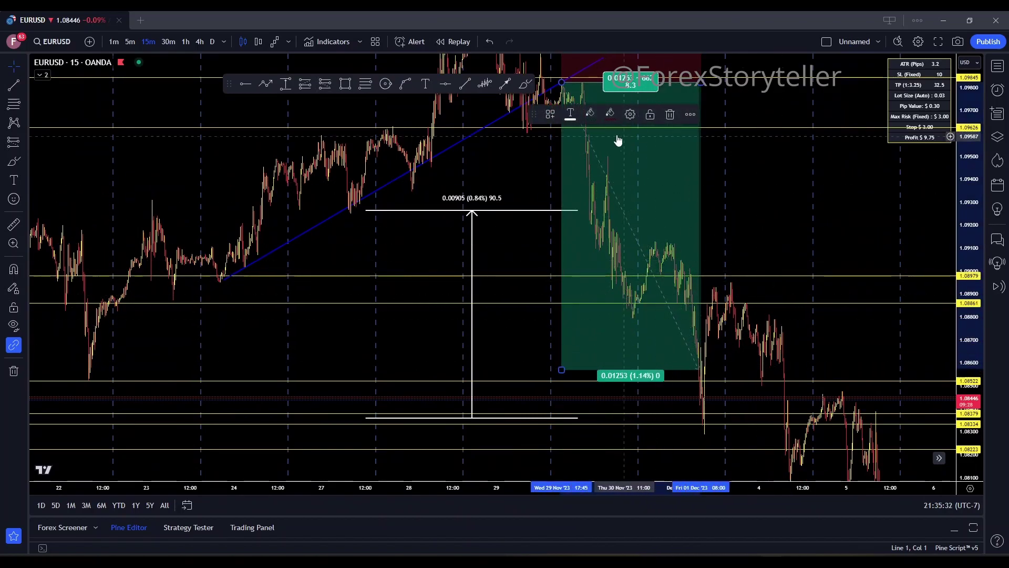
Step: Draw a descending trend line over the lower highs from 30 November 02:15 at 1.09374 to 5 December 02:45 at 1.08520
{"action": "left_click", "coordinate": [466, 85]}
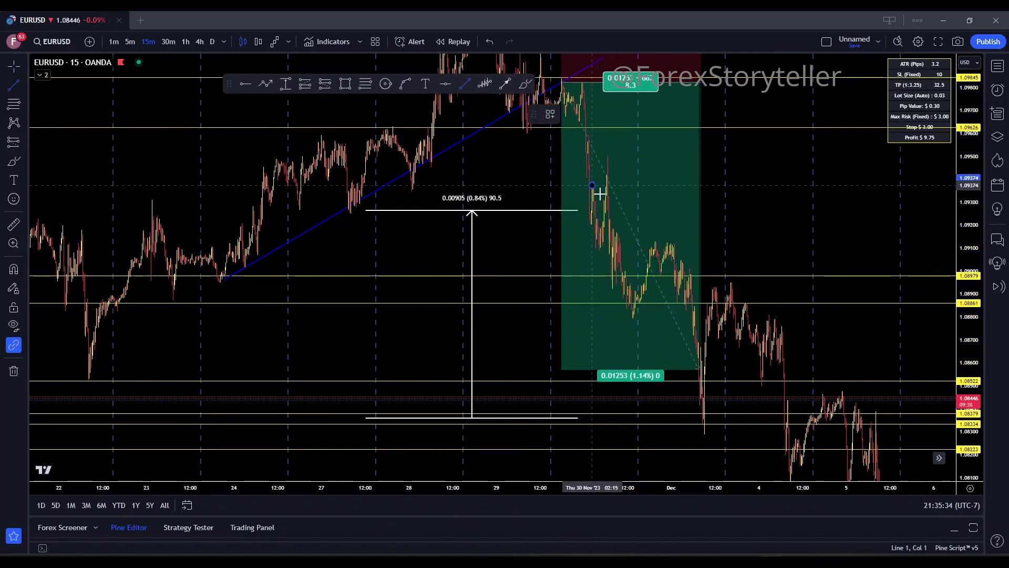
{"action": "left_click", "coordinate": [855, 380]}
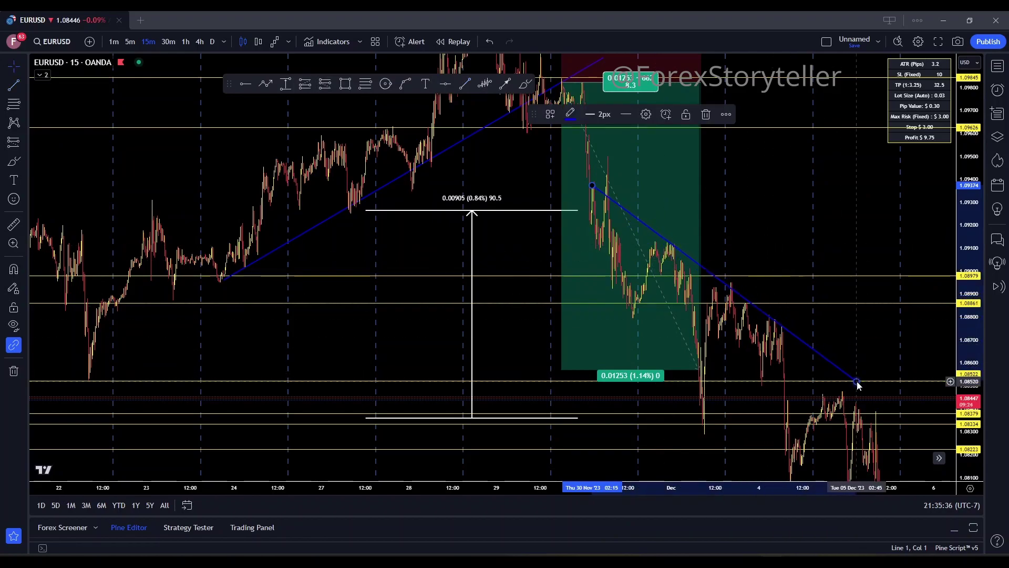
{"action": "left_click_drag", "start_coordinate": [824, 244], "coordinate": [687, 207]}
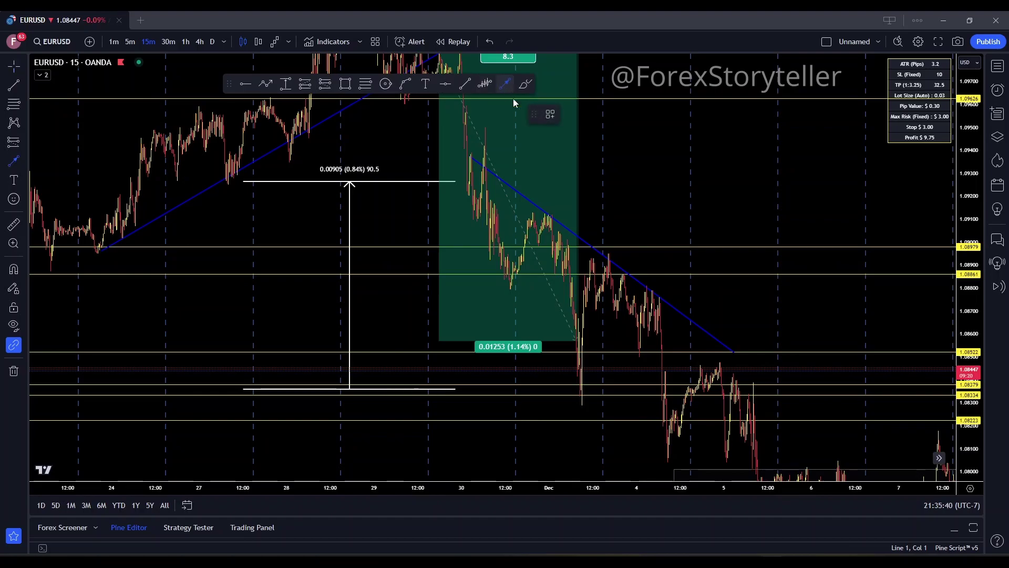
Step: Add a horizontal ray at 1.09195 from 30 November 16:45 and move it down through 1.08966 to 1.08545 near 4 December
{"action": "left_click", "coordinate": [245, 84]}
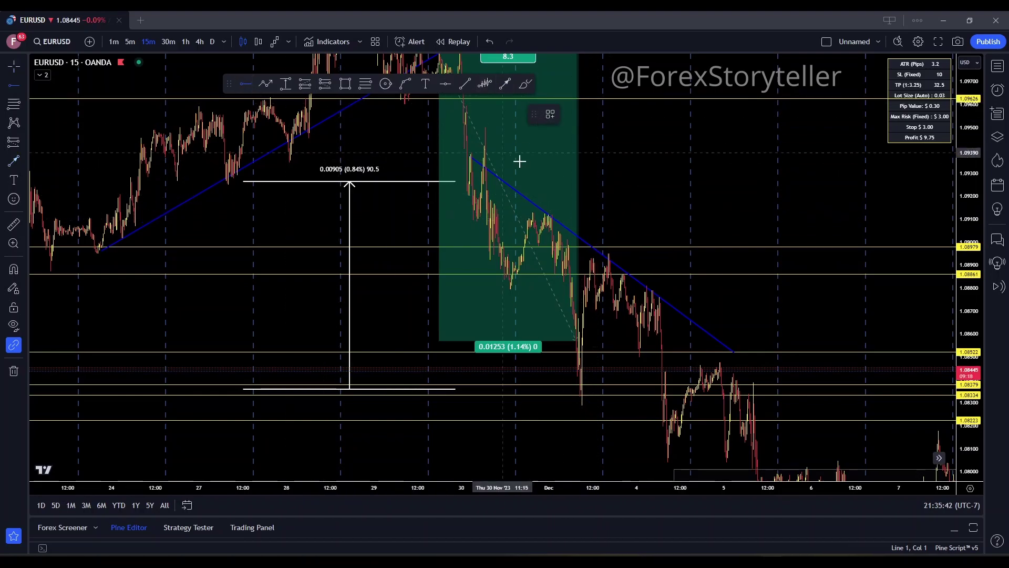
{"action": "left_click", "coordinate": [523, 197]}
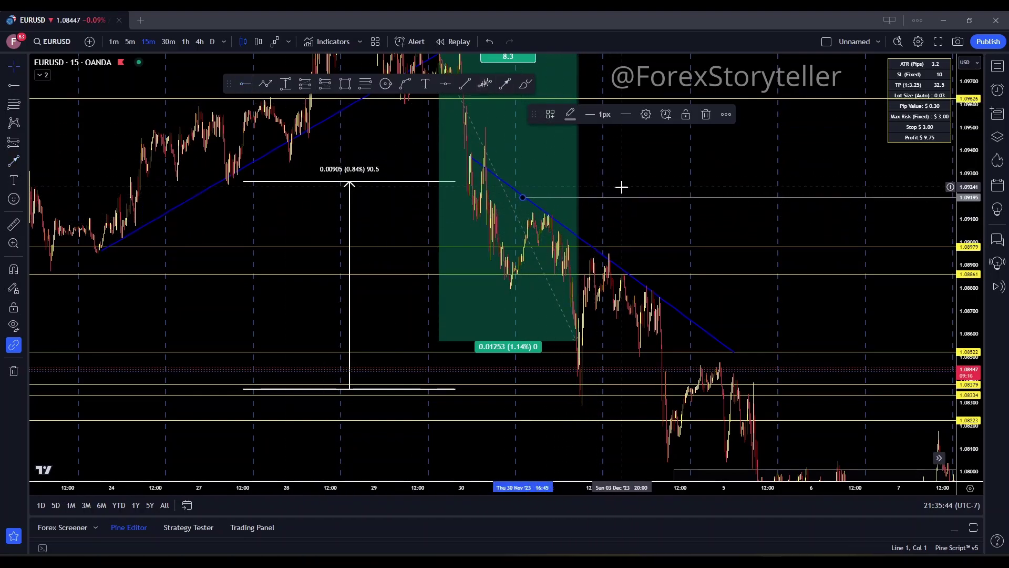
{"action": "left_click_drag", "start_coordinate": [625, 198], "coordinate": [721, 250]}
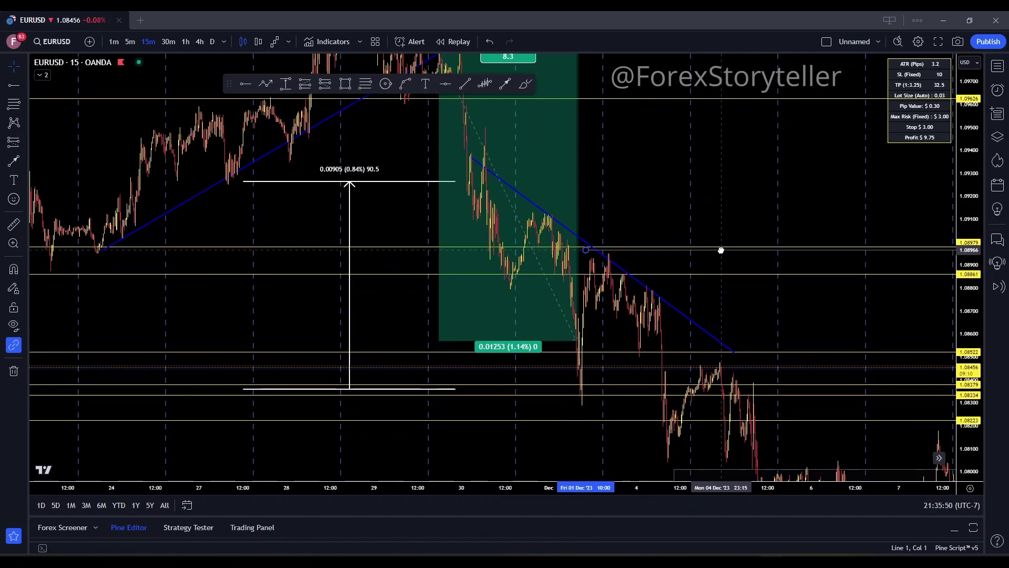
Step: Extend the descending trend line's end to 7 December 19:30 at 1.07654
{"action": "left_click_drag", "start_coordinate": [766, 216], "coordinate": [803, 445]}
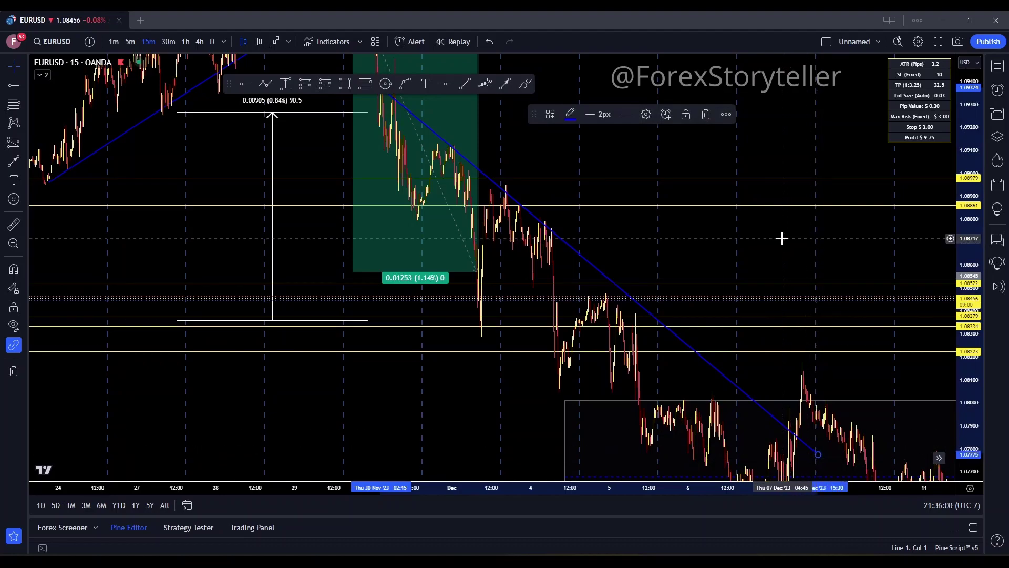
{"action": "left_click_drag", "start_coordinate": [782, 234], "coordinate": [620, 156]}
{"action": "left_click_drag", "start_coordinate": [676, 382], "coordinate": [686, 409]}
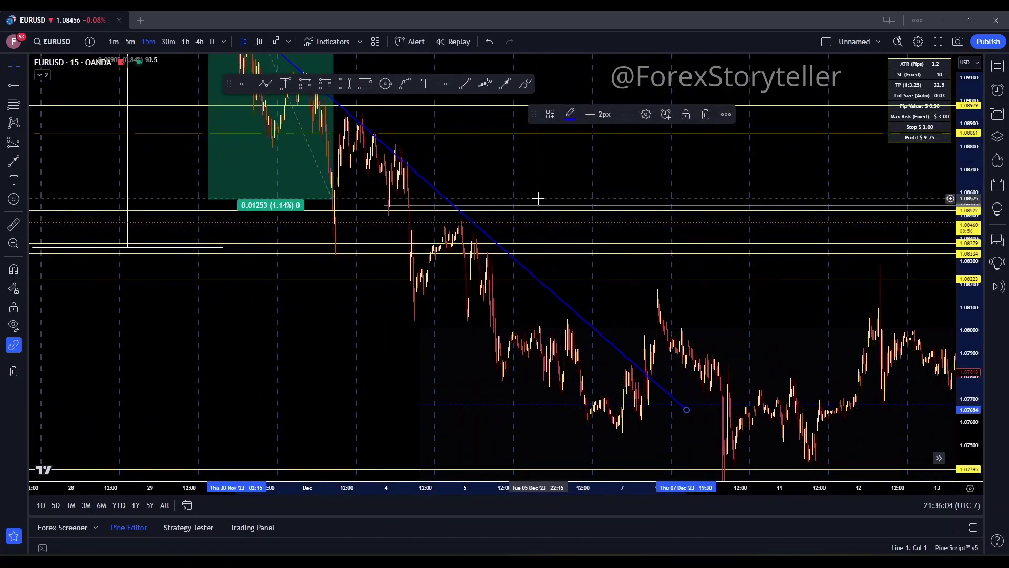
Step: Move the grey horizontal ray down through 1.08414 near 5 December to 1.08061 at 6 December 00:45
{"action": "left_click_drag", "start_coordinate": [542, 209], "coordinate": [534, 237]}
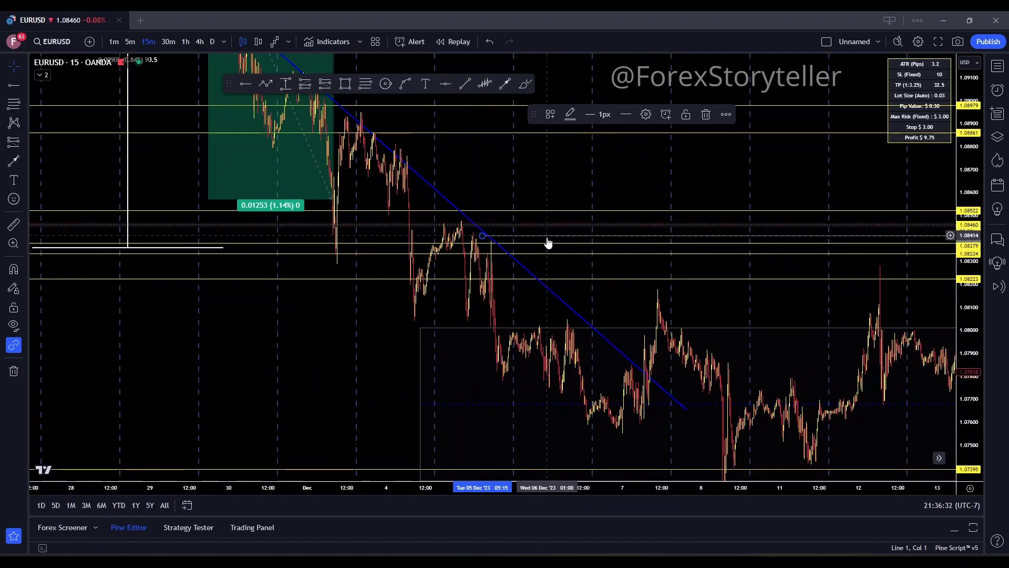
{"action": "left_click", "coordinate": [579, 258]}
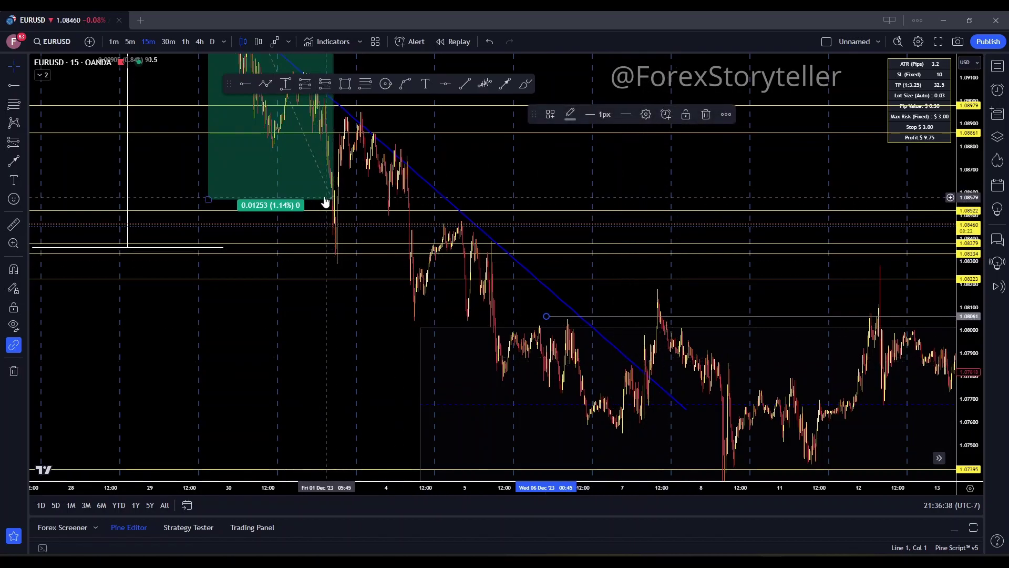
Step: Extend the 29 November short position's target to 0.01933 and its end to 7 December 09:15
{"action": "left_click_drag", "start_coordinate": [208, 198], "coordinate": [295, 357]}
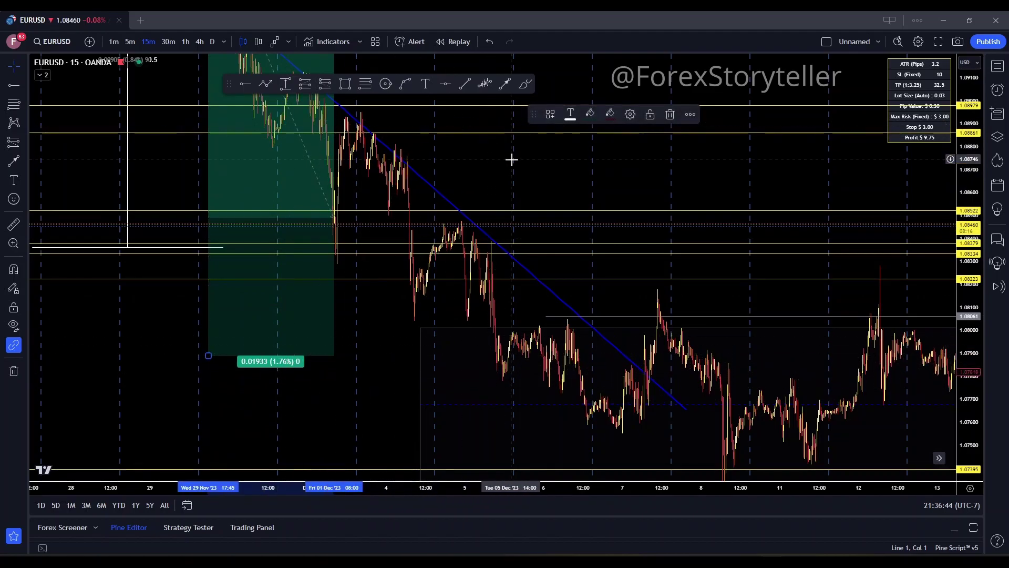
{"action": "left_click_drag", "start_coordinate": [514, 158], "coordinate": [398, 152]}
{"action": "scroll", "coordinate": [465, 142], "scroll_direction": "down", "scroll_amount": 2}
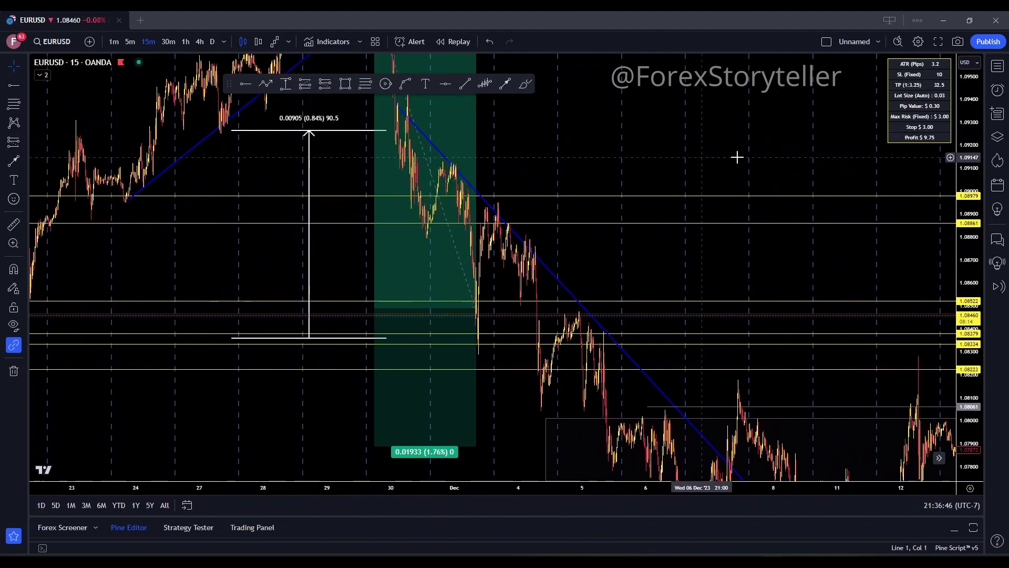
{"action": "left_click_drag", "start_coordinate": [974, 155], "coordinate": [971, 205]}
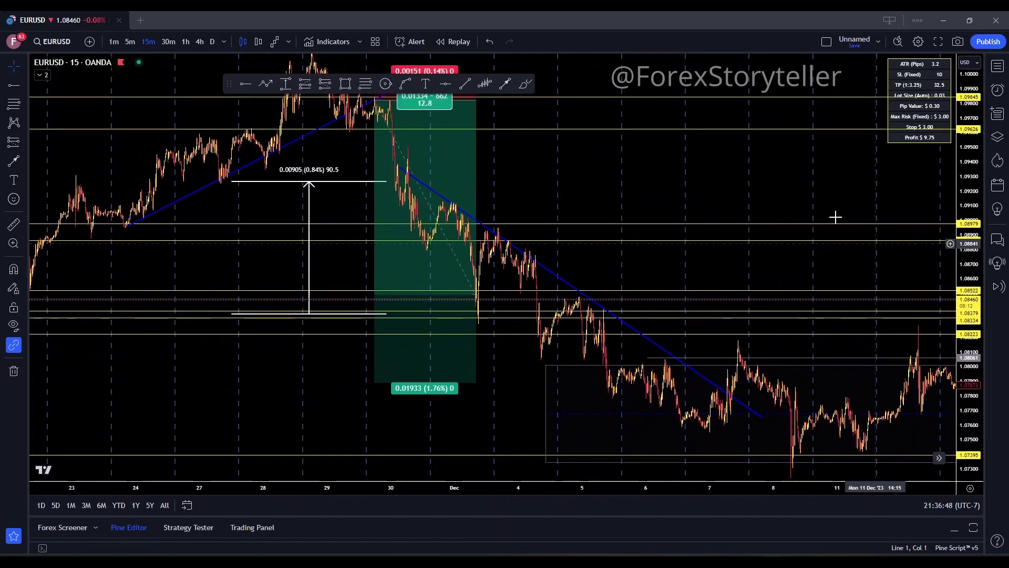
{"action": "scroll", "coordinate": [581, 175], "scroll_direction": "down", "scroll_amount": 1}
{"action": "left_click_drag", "start_coordinate": [580, 175], "coordinate": [590, 219]}
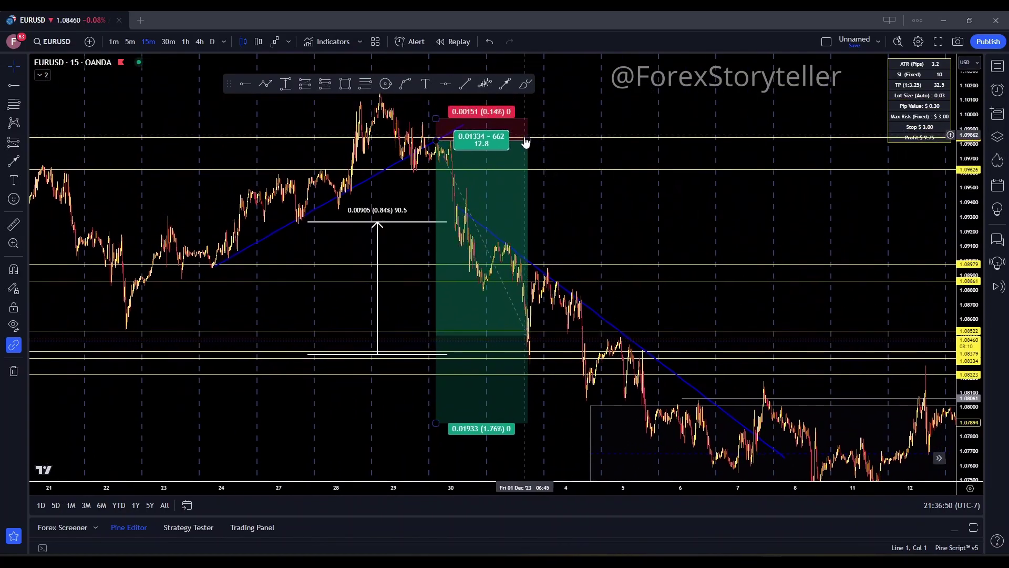
{"action": "mouse_move", "coordinate": [527, 139]}
{"action": "left_mouse_down"}
{"action": "mouse_move", "coordinate": [770, 155]}
{"action": "mouse_move", "coordinate": [743, 165]}
{"action": "mouse_move", "coordinate": [760, 164]}
{"action": "left_mouse_up"}
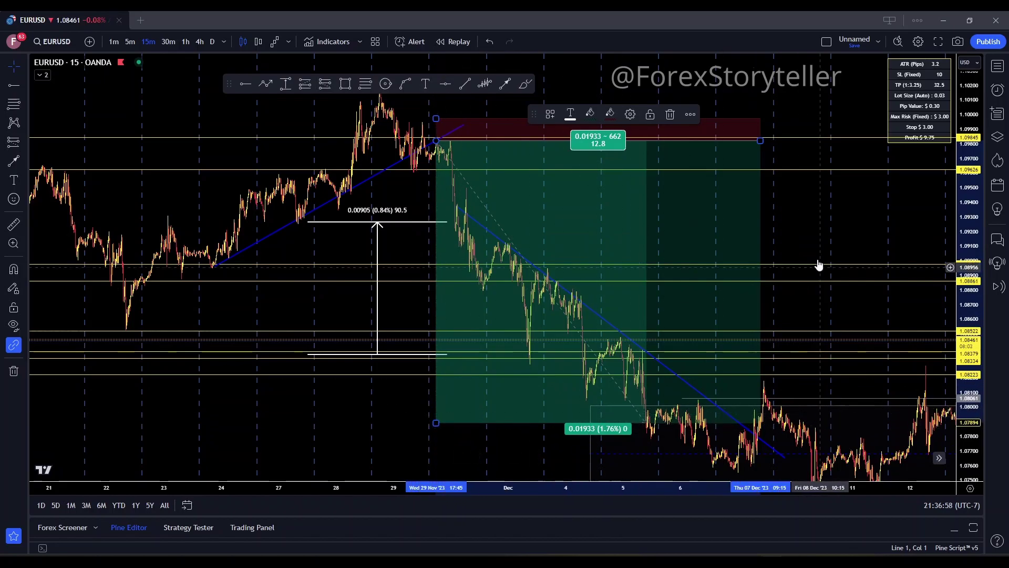
Step: Examine the late-November to December decline against the January price action and short trades on the 1-hour chart
{"action": "left_click_drag", "start_coordinate": [845, 236], "coordinate": [683, 206]}
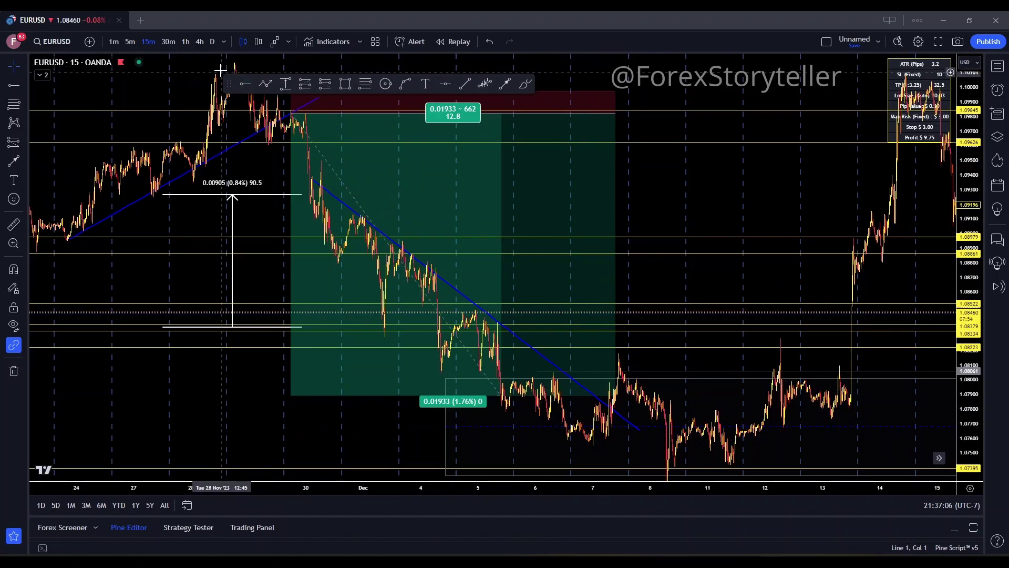
{"action": "left_click", "coordinate": [185, 41]}
{"action": "left_click_drag", "start_coordinate": [540, 205], "coordinate": [180, 191]}
{"action": "left_click_drag", "start_coordinate": [426, 184], "coordinate": [737, 196]}
{"action": "left_click_drag", "start_coordinate": [714, 86], "coordinate": [731, 141]}
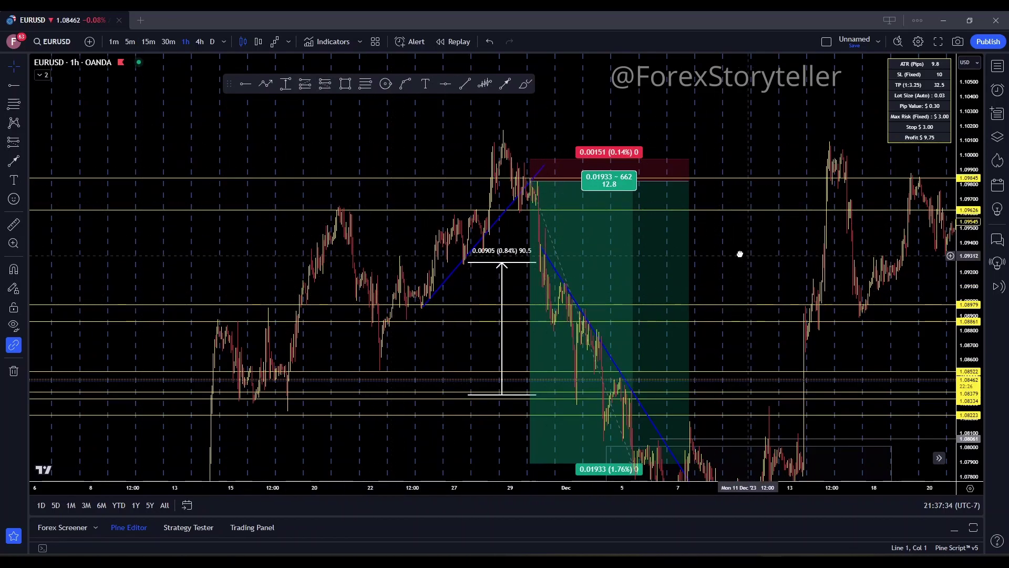
{"action": "left_click_drag", "start_coordinate": [740, 254], "coordinate": [350, 208]}
{"action": "left_click_drag", "start_coordinate": [647, 210], "coordinate": [422, 218]}
{"action": "left_click_drag", "start_coordinate": [739, 305], "coordinate": [523, 303]}
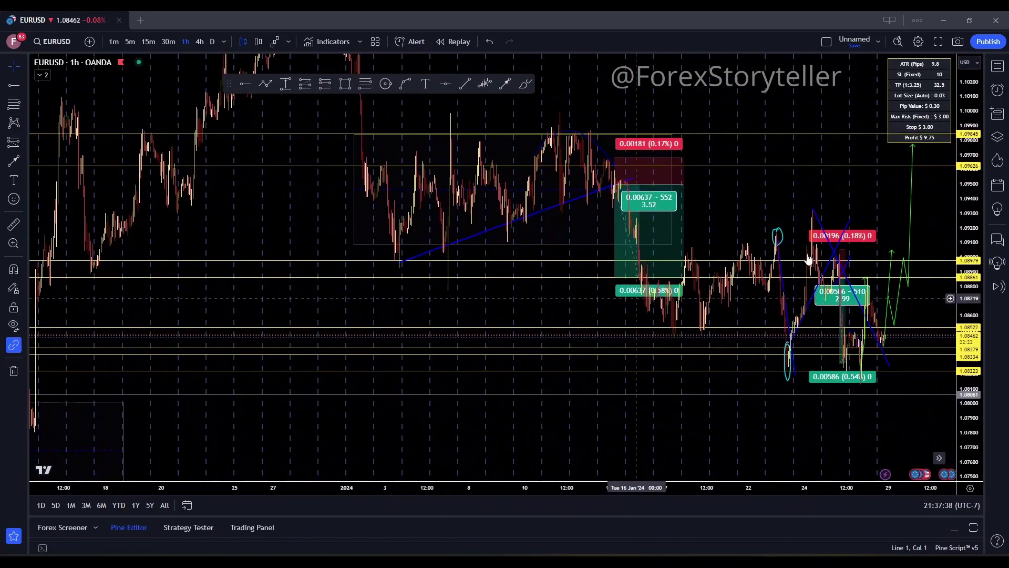
{"action": "left_click_drag", "start_coordinate": [967, 183], "coordinate": [968, 221]}
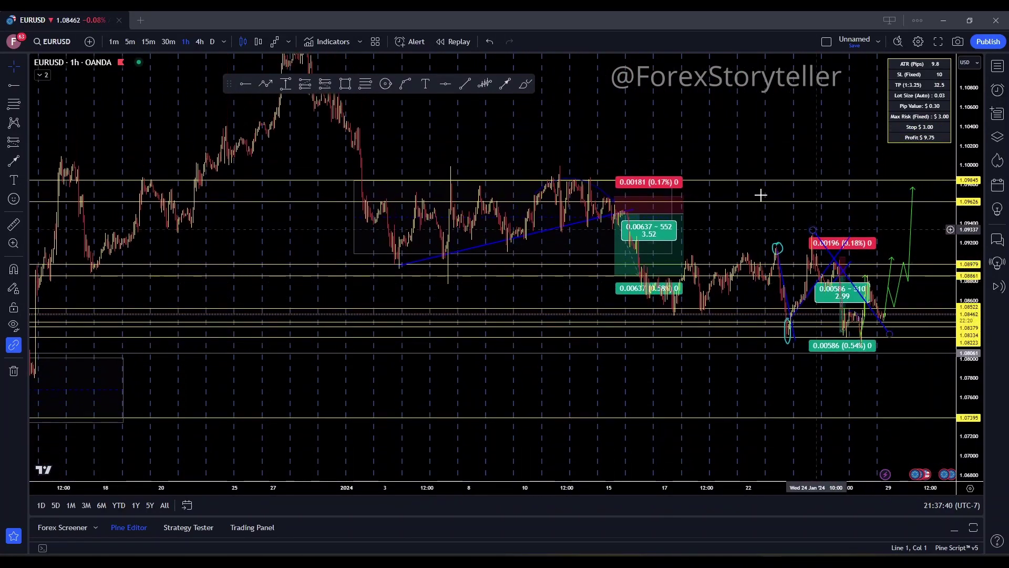
{"action": "scroll", "coordinate": [762, 196], "scroll_direction": "down", "scroll_amount": 3}
{"action": "left_click_drag", "start_coordinate": [764, 114], "coordinate": [620, 115]}
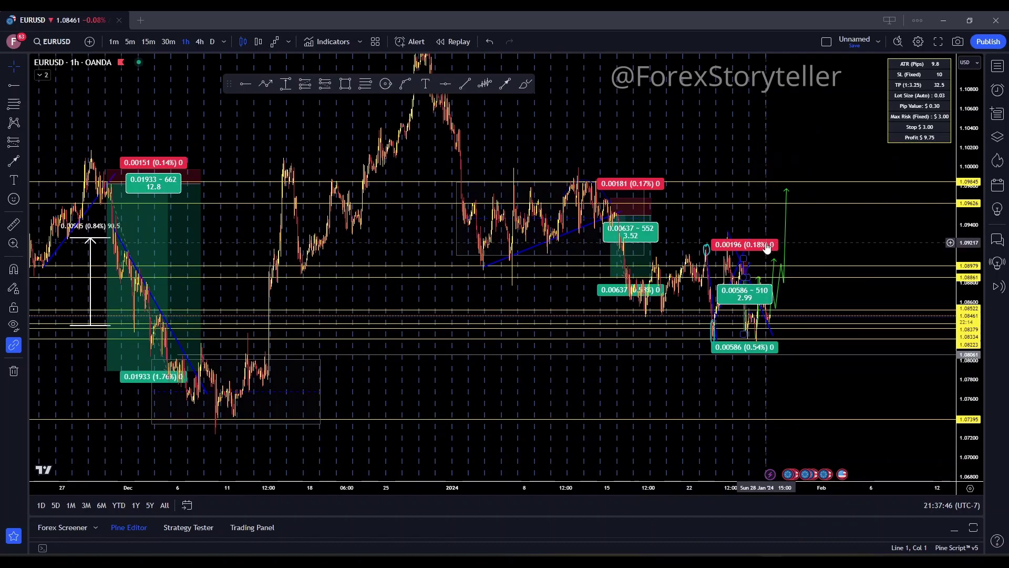
{"action": "scroll", "coordinate": [766, 244], "scroll_direction": "right", "scroll_amount": 10}
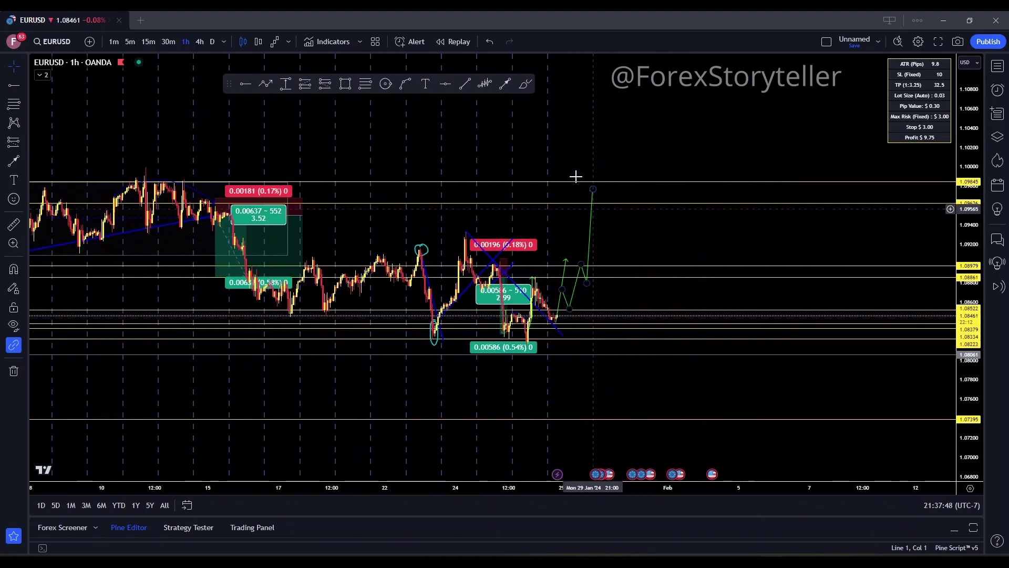
{"action": "left_click_drag", "start_coordinate": [574, 137], "coordinate": [802, 158]}
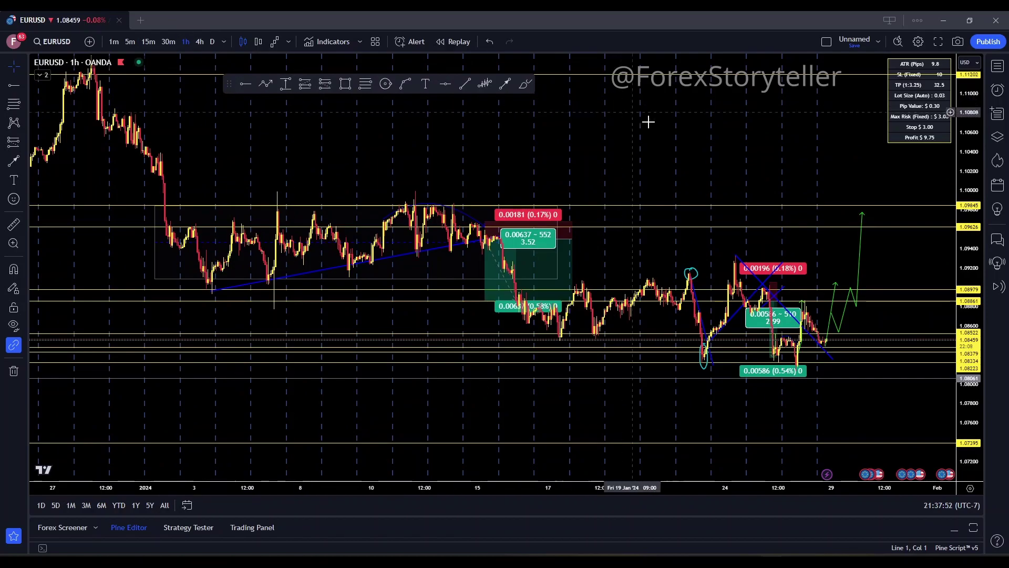
{"action": "scroll", "coordinate": [732, 153], "scroll_direction": "down", "scroll_amount": 4}
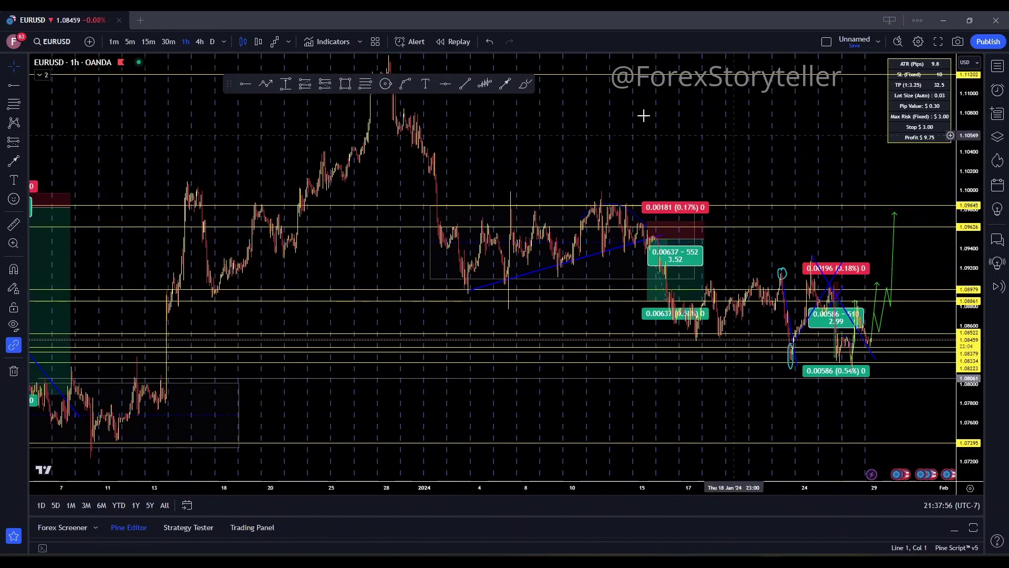
Step: Return to the 15-minute chart and draw an ascending trend line from 18 January 10:00 at 1.08520 to 23 January 15:15 at 1.09332
{"action": "left_click", "coordinate": [147, 42]}
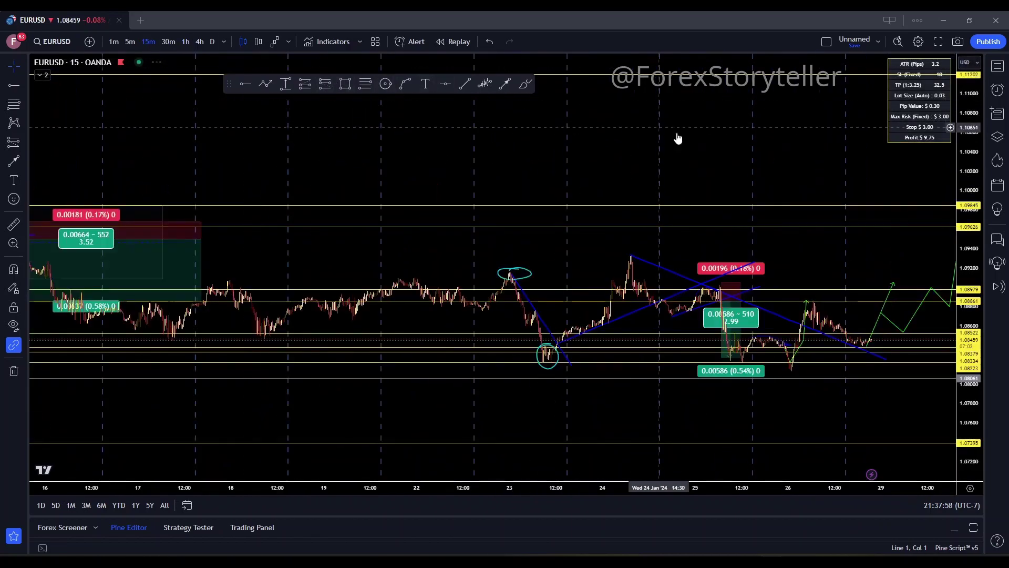
{"action": "left_click_drag", "start_coordinate": [823, 179], "coordinate": [491, 131]}
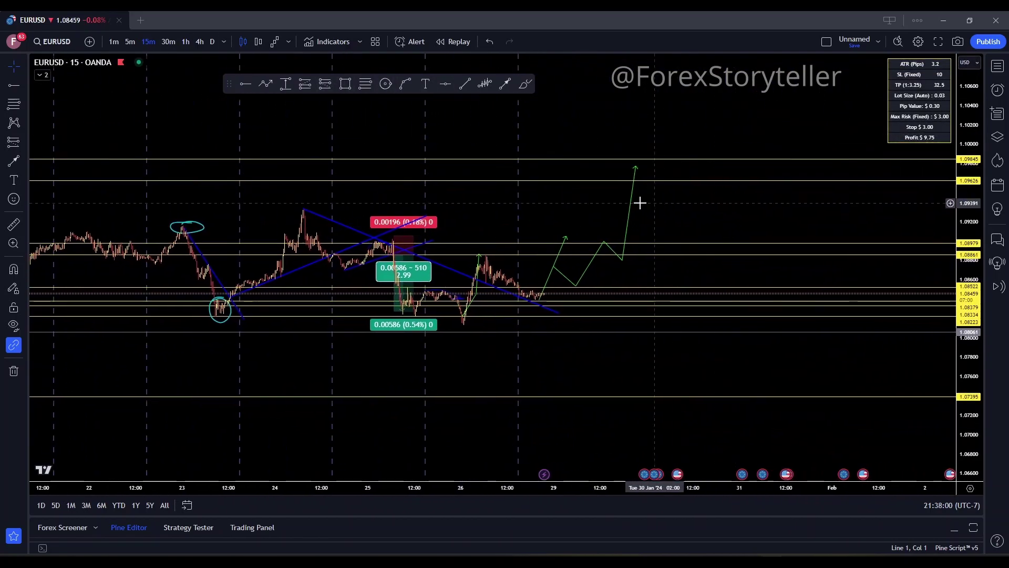
{"action": "left_click_drag", "start_coordinate": [711, 205], "coordinate": [860, 248]}
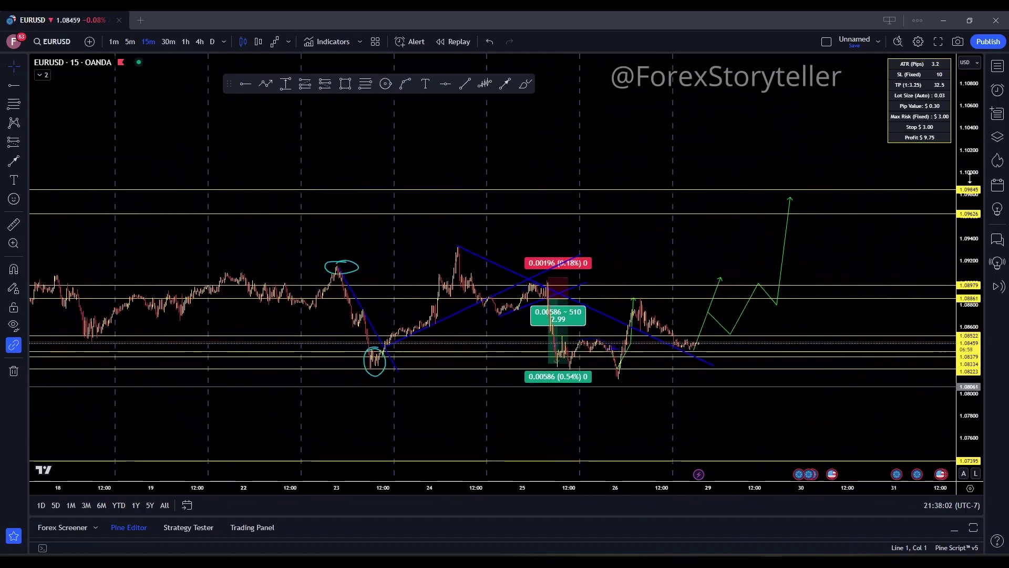
{"action": "scroll", "coordinate": [699, 221], "scroll_direction": "down", "scroll_amount": 3}
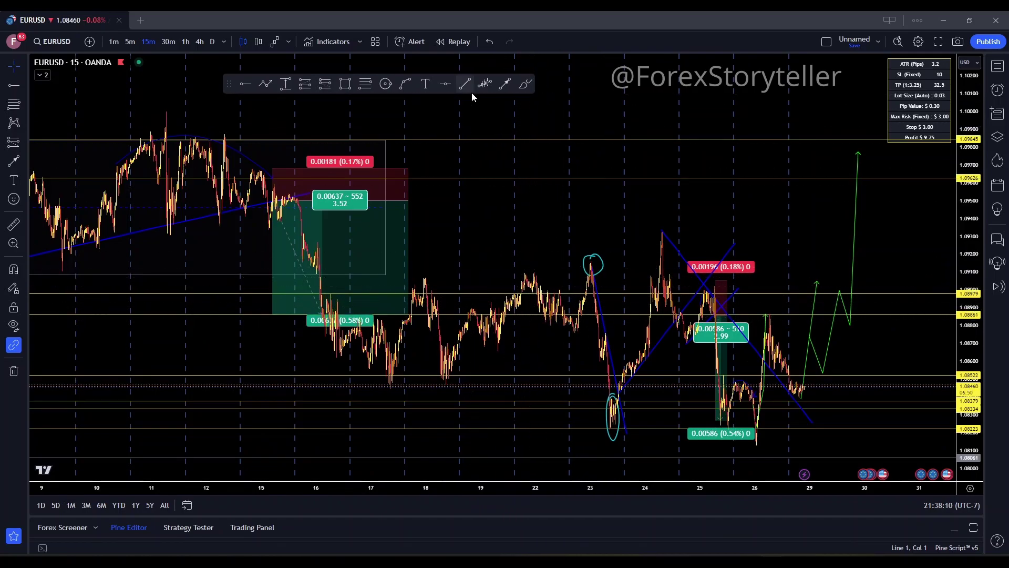
{"action": "left_click", "coordinate": [449, 374]}
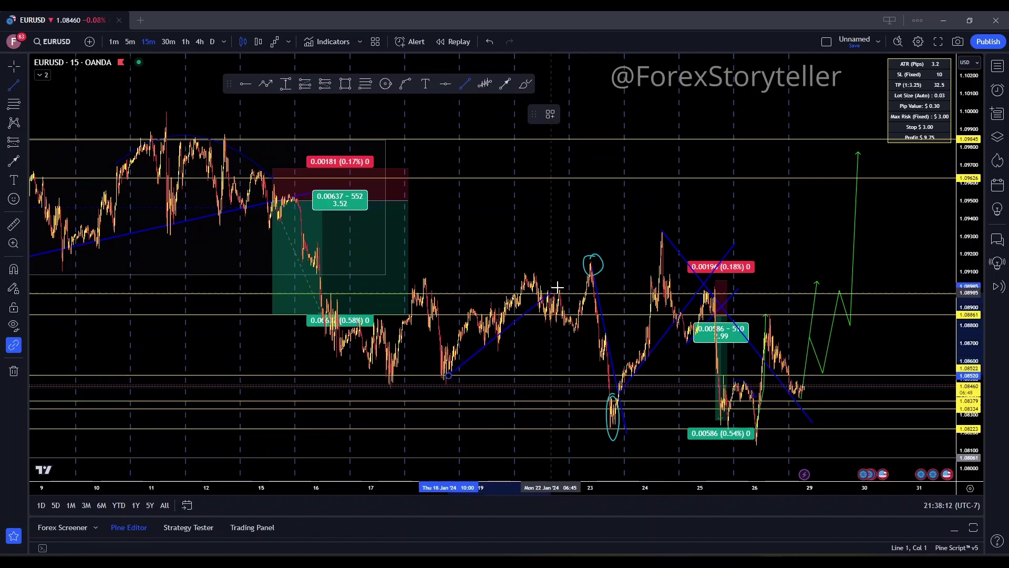
{"action": "left_click", "coordinate": [624, 230]}
{"action": "scroll", "coordinate": [426, 233], "scroll_direction": "up", "scroll_amount": 4}
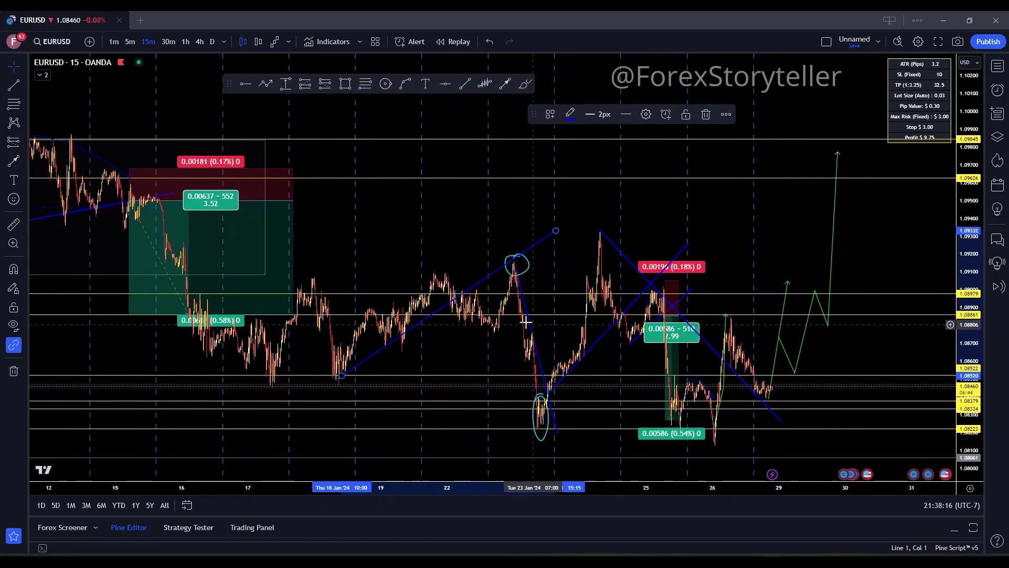
Step: Adjust the new ascending trend line to run from 18 January 08:30 at 1.08479 to 23 January 13:30 at 1.09462
{"action": "left_click_drag", "start_coordinate": [426, 233], "coordinate": [674, 200]}
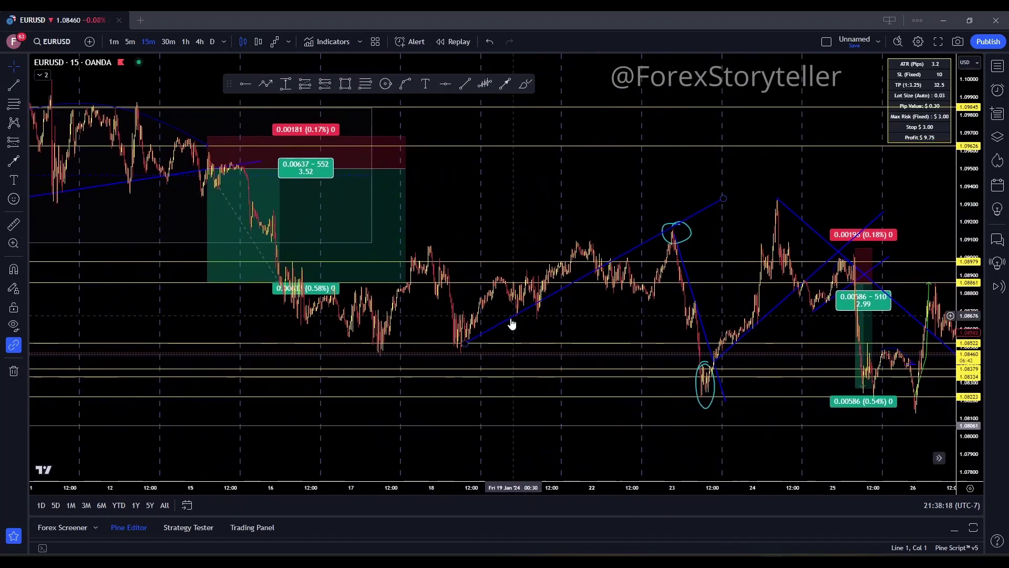
{"action": "left_click_drag", "start_coordinate": [467, 343], "coordinate": [460, 352]}
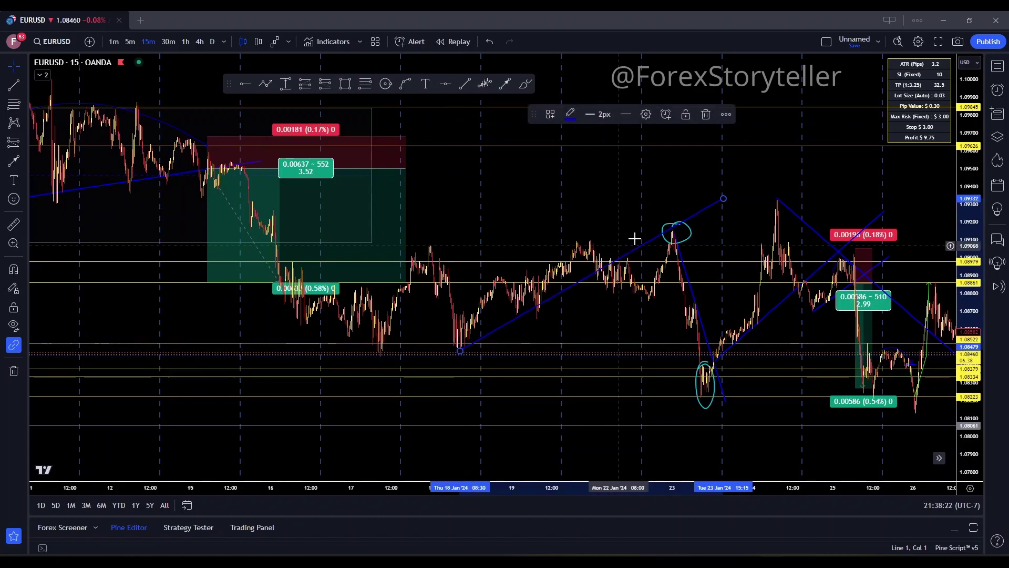
{"action": "left_click_drag", "start_coordinate": [724, 199], "coordinate": [718, 176]}
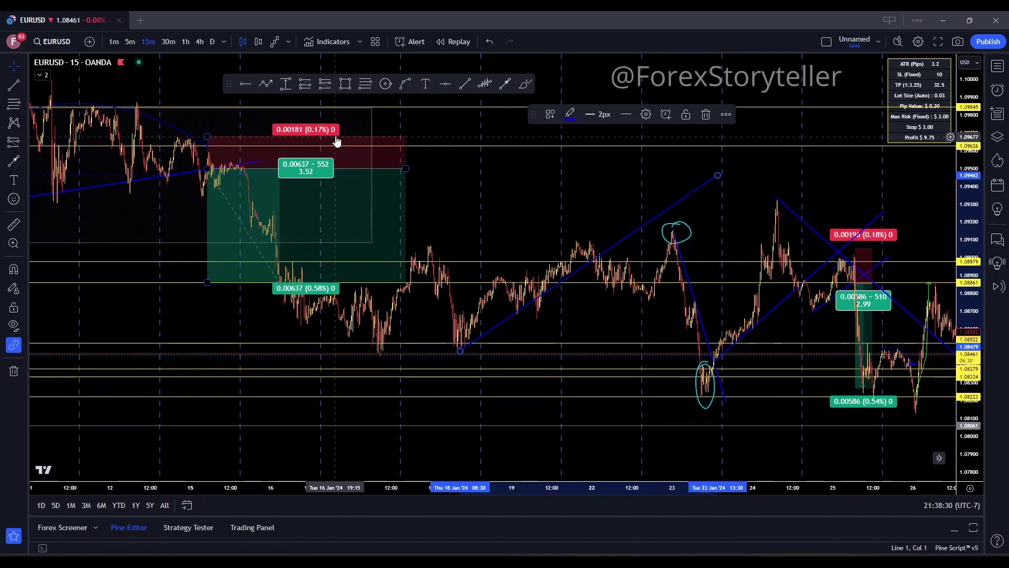
Step: Copy the mid-January short position onto the 23 January drop, spanning 02:45 to 12:00 with a target of 0.00547
{"action": "mouse_move", "coordinate": [322, 169]}
{"action": "left_mouse_down"}
{"action": "mouse_move", "coordinate": [669, 193]}
{"action": "mouse_move", "coordinate": [618, 200]}
{"action": "left_mouse_up"}
{"action": "left_click", "coordinate": [904, 178]}
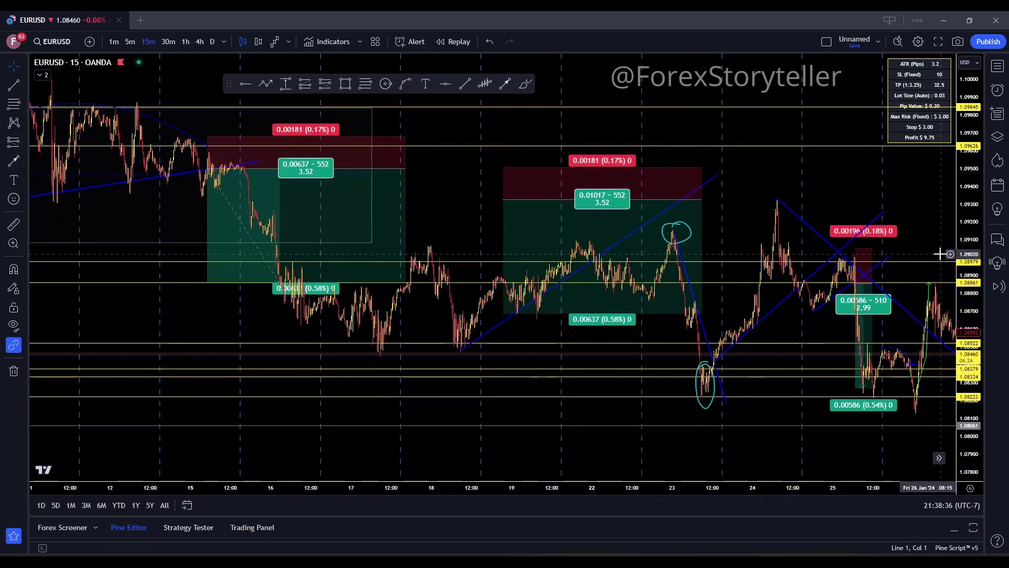
{"action": "mouse_move", "coordinate": [609, 199]}
{"action": "left_mouse_down"}
{"action": "mouse_move", "coordinate": [756, 240]}
{"action": "mouse_move", "coordinate": [776, 251]}
{"action": "mouse_move", "coordinate": [785, 284]}
{"action": "left_mouse_up"}
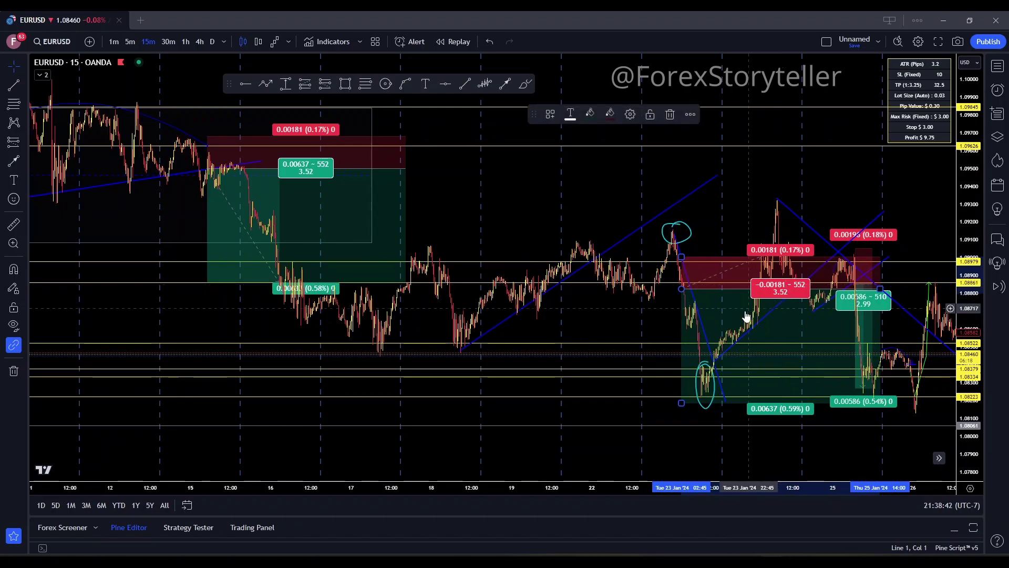
{"action": "left_click_drag", "start_coordinate": [680, 403], "coordinate": [681, 387]}
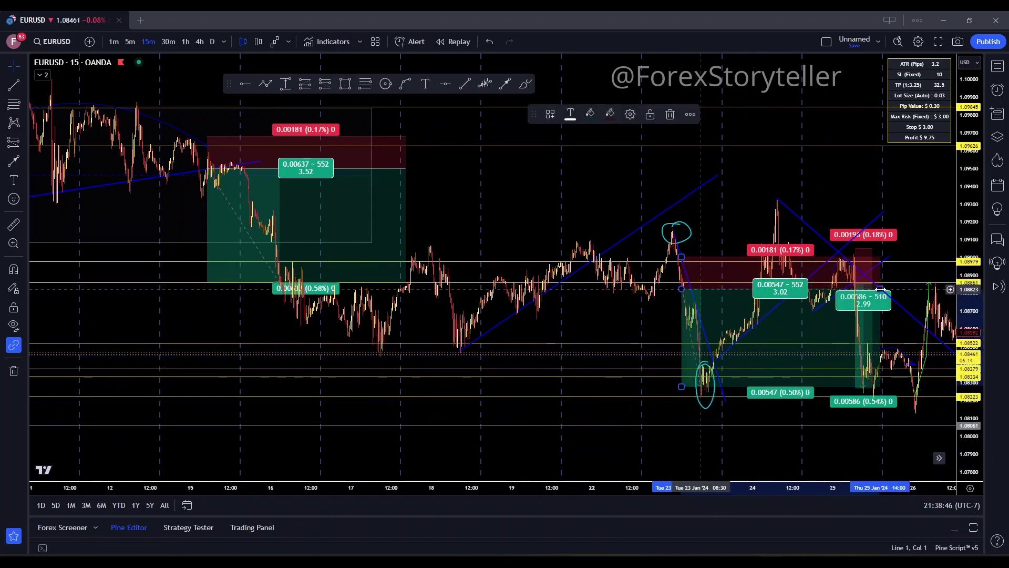
{"action": "left_click_drag", "start_coordinate": [880, 289], "coordinate": [720, 310]}
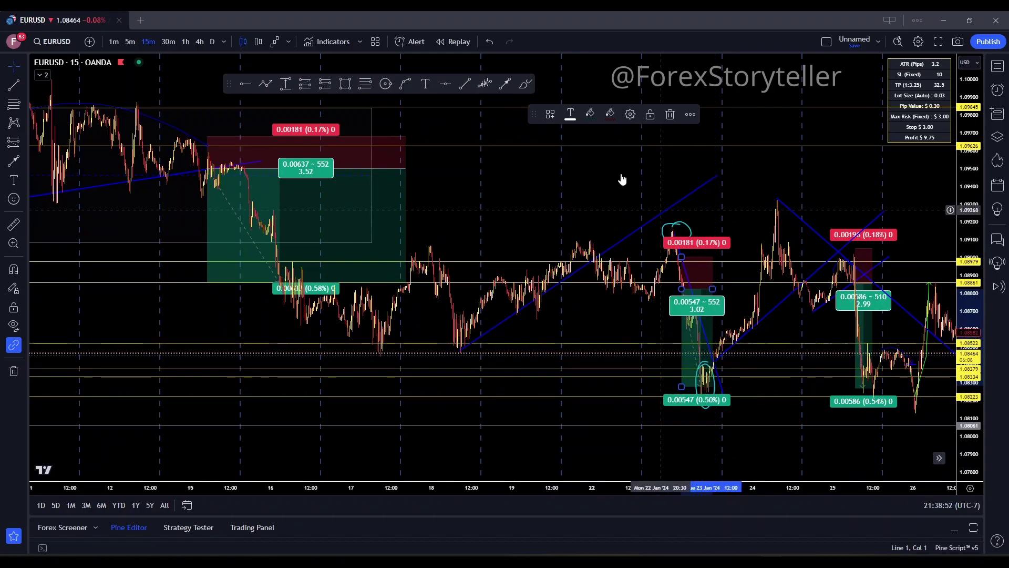
Step: Add a long position at 25 January 07:30 with entry at 1.08382, below the latest short trade's entry
{"action": "scroll", "coordinate": [552, 180], "scroll_direction": "left", "scroll_amount": 10}
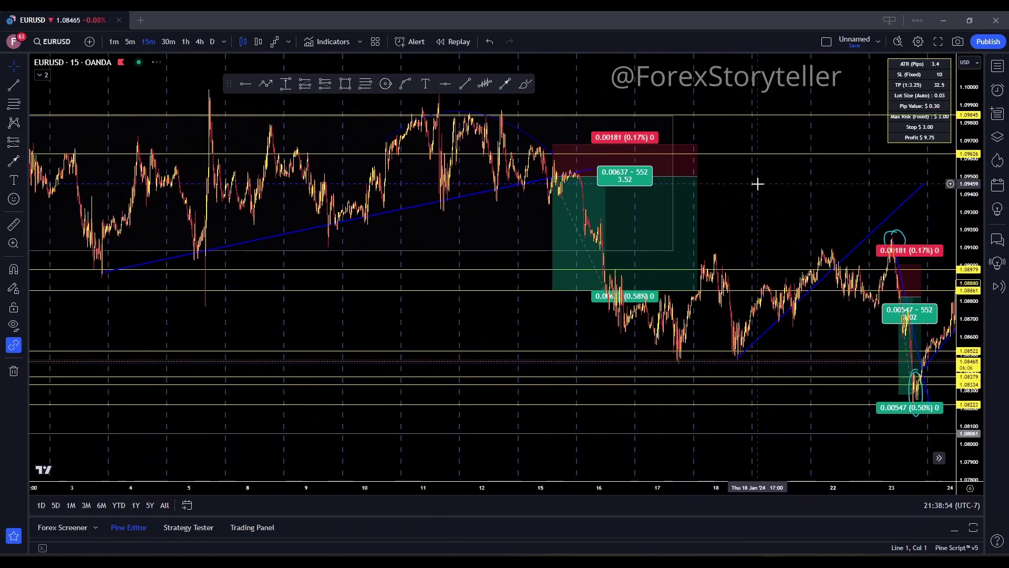
{"action": "left_click_drag", "start_coordinate": [757, 184], "coordinate": [763, 214]}
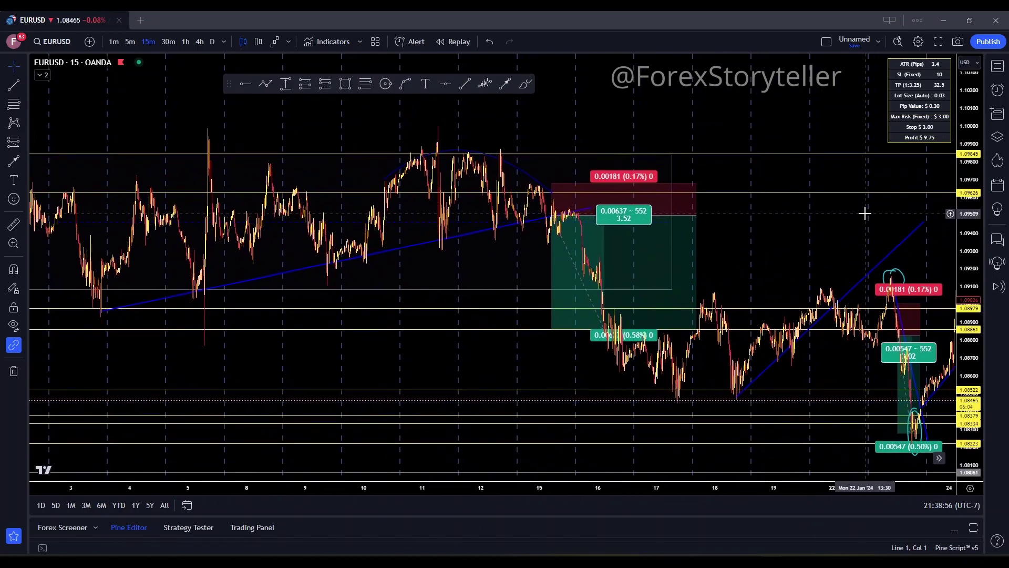
{"action": "left_click_drag", "start_coordinate": [978, 215], "coordinate": [975, 242]}
{"action": "scroll", "coordinate": [791, 243], "scroll_direction": "down", "scroll_amount": 3}
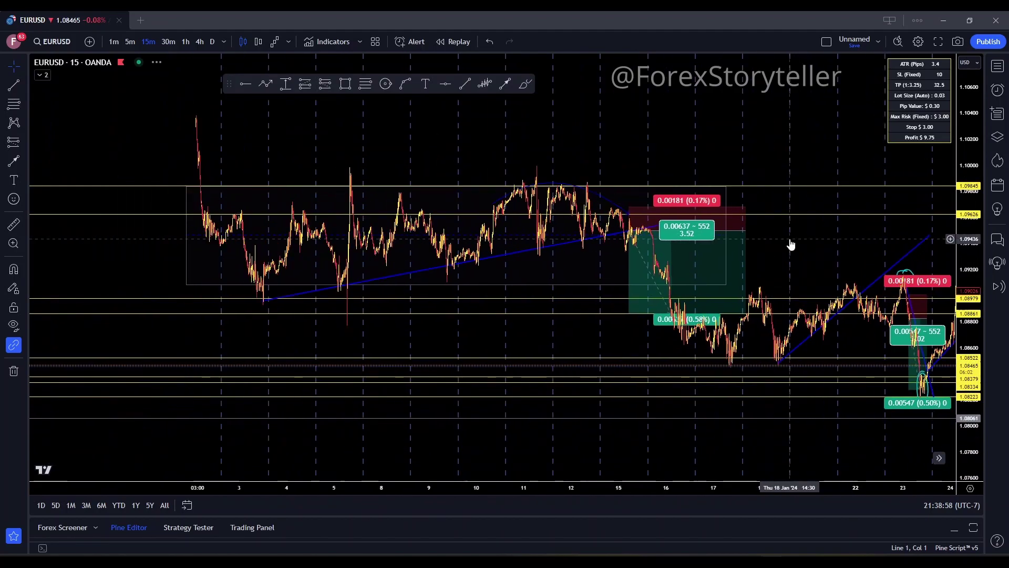
{"action": "left_click_drag", "start_coordinate": [853, 248], "coordinate": [640, 279]}
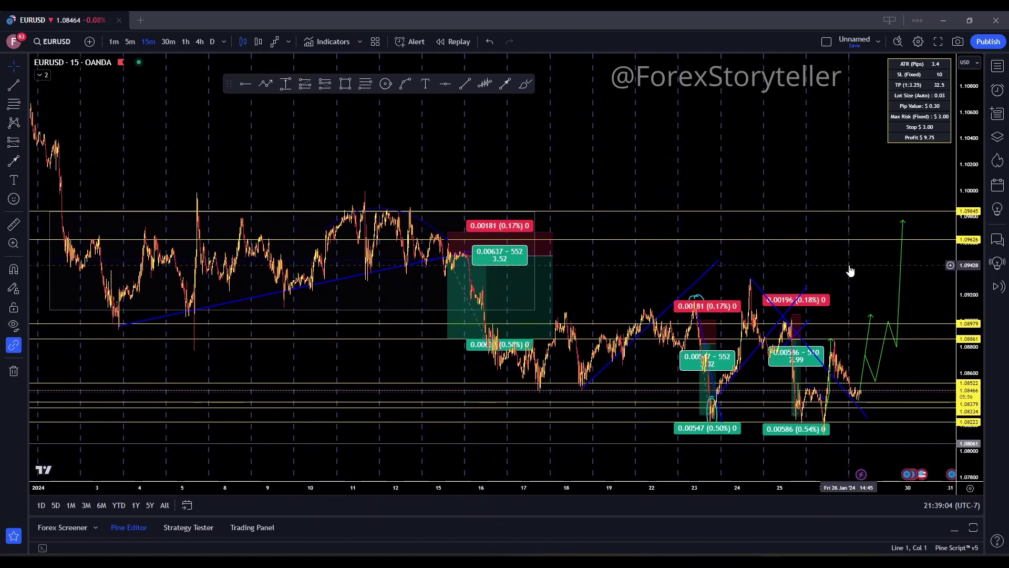
{"action": "scroll", "coordinate": [849, 271], "scroll_direction": "up", "scroll_amount": 5}
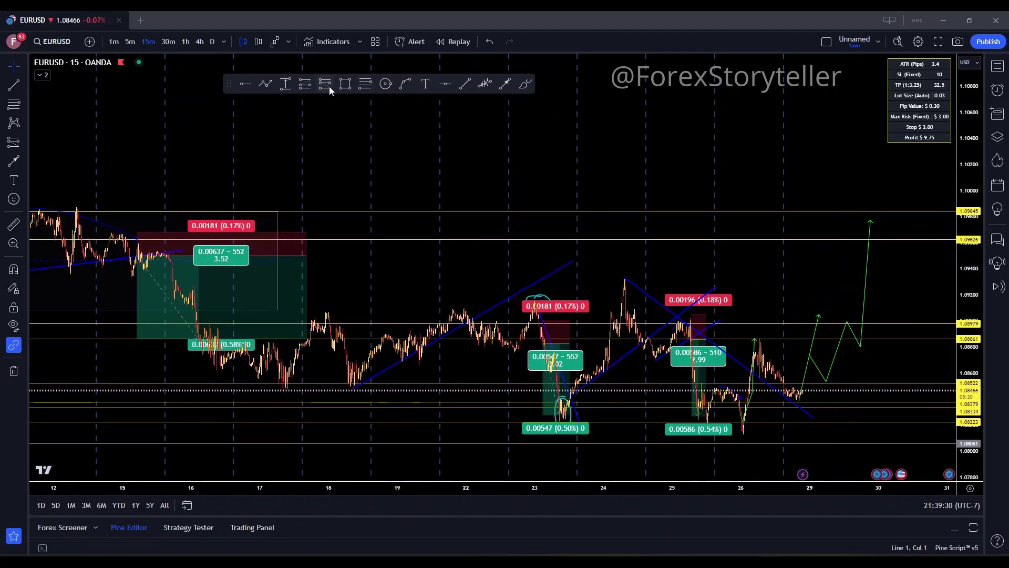
{"action": "left_click", "coordinate": [309, 85]}
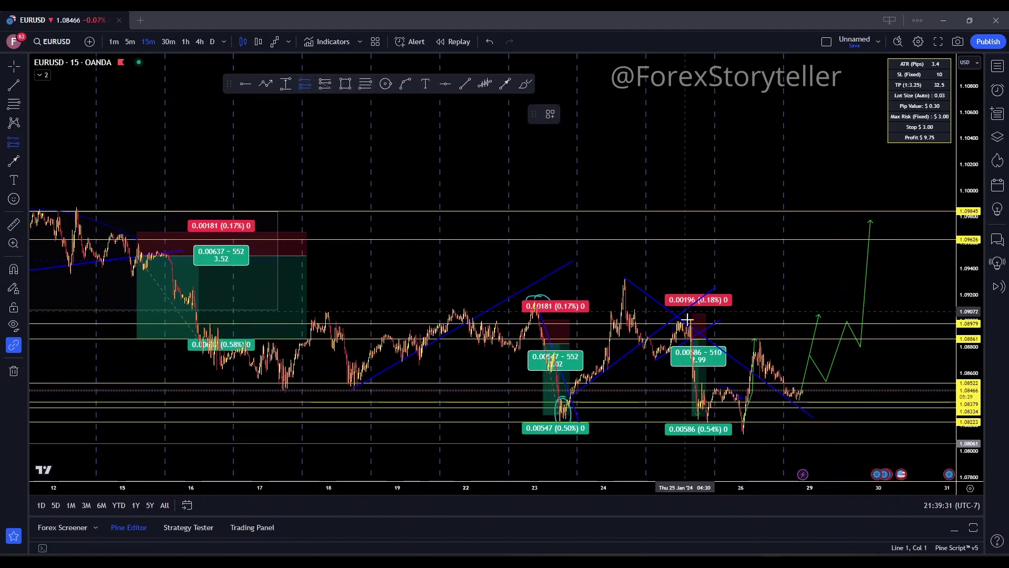
{"action": "left_click", "coordinate": [695, 401]}
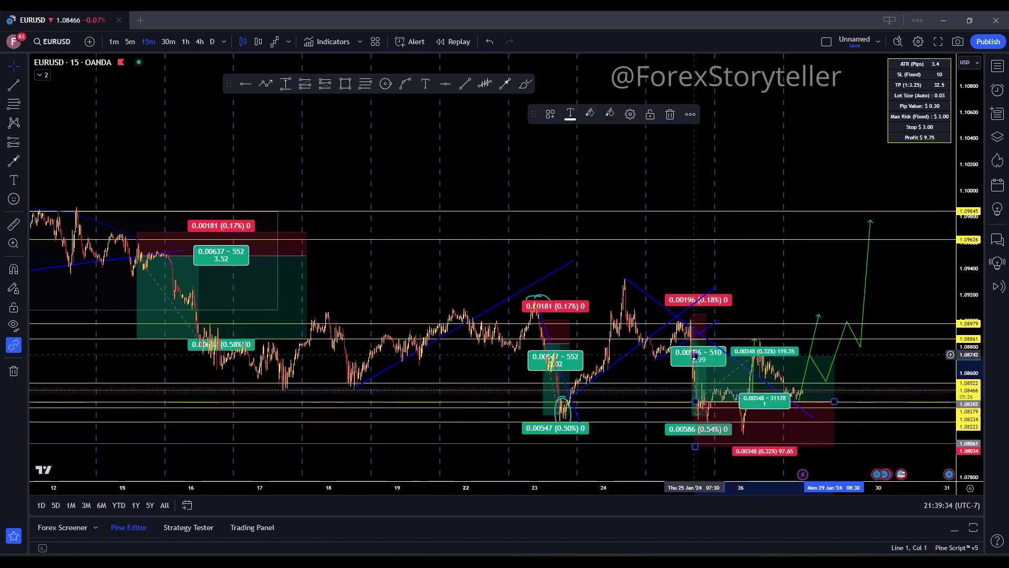
Step: Raise the long position's target to 1.09827, a distance of 0.01445, and tighten its stop distance to 0.00306
{"action": "left_click_drag", "start_coordinate": [694, 356], "coordinate": [696, 213]}
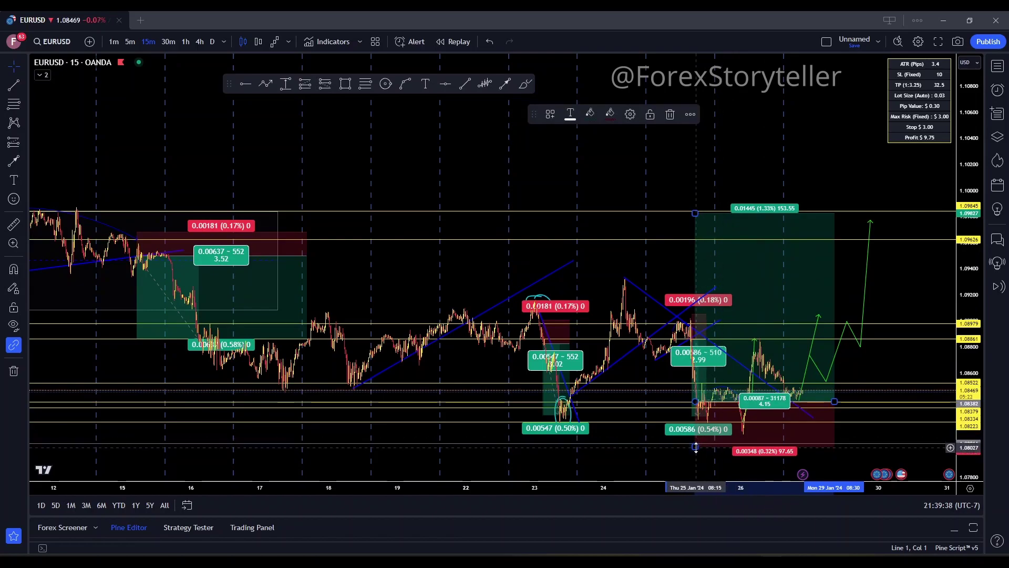
{"action": "left_click_drag", "start_coordinate": [695, 446], "coordinate": [692, 444]}
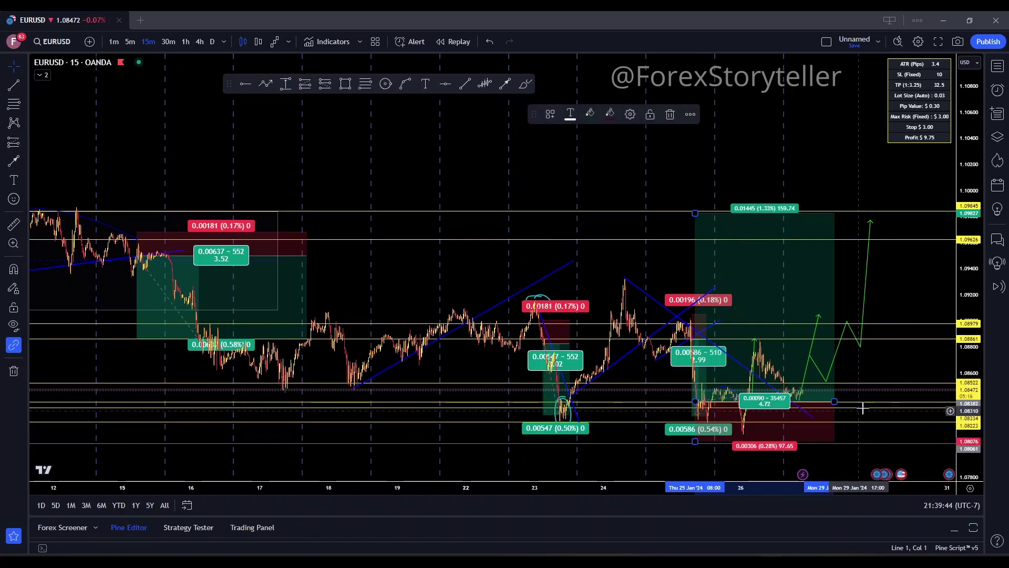
{"action": "left_click", "coordinate": [881, 361]}
Step: Extend the end of the long position to 30 January 11:45, past the tip of the projected bullish path
{"action": "scroll", "coordinate": [894, 367], "scroll_direction": "down", "scroll_amount": 2}
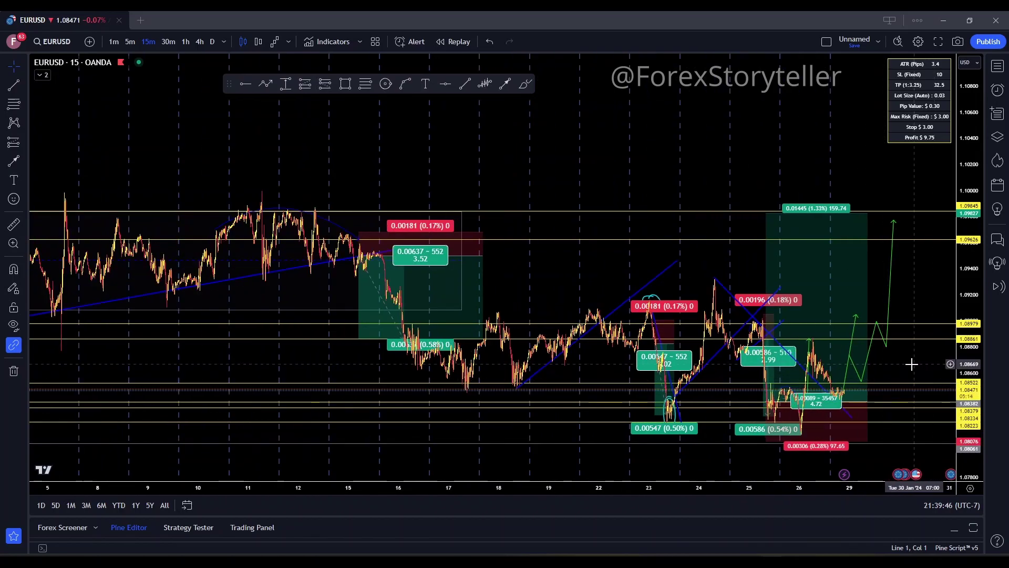
{"action": "scroll", "coordinate": [809, 342], "scroll_direction": "down", "scroll_amount": 2}
{"action": "scroll", "coordinate": [613, 261], "scroll_direction": "down", "scroll_amount": 1}
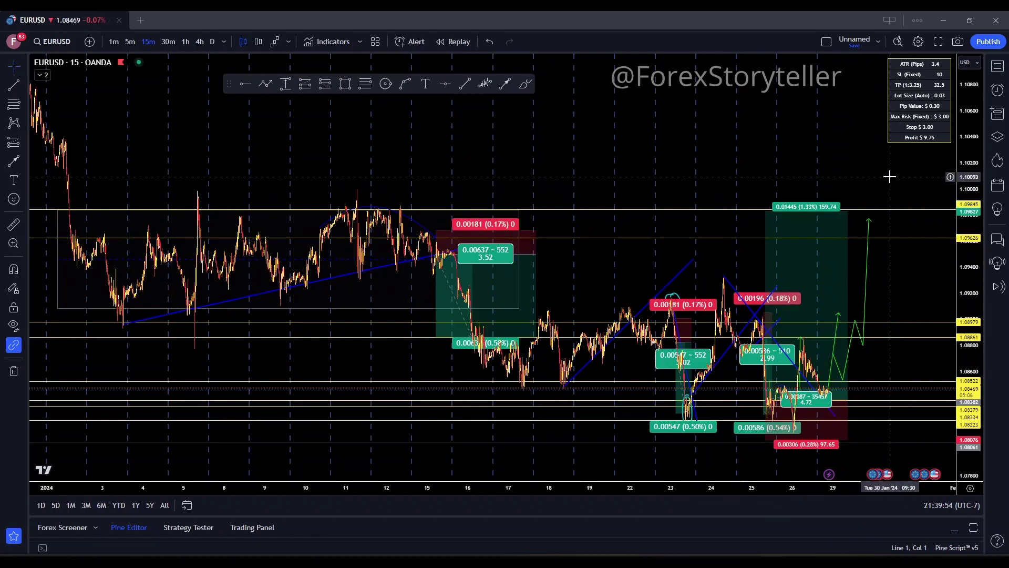
{"action": "left_click_drag", "start_coordinate": [890, 173], "coordinate": [706, 199]}
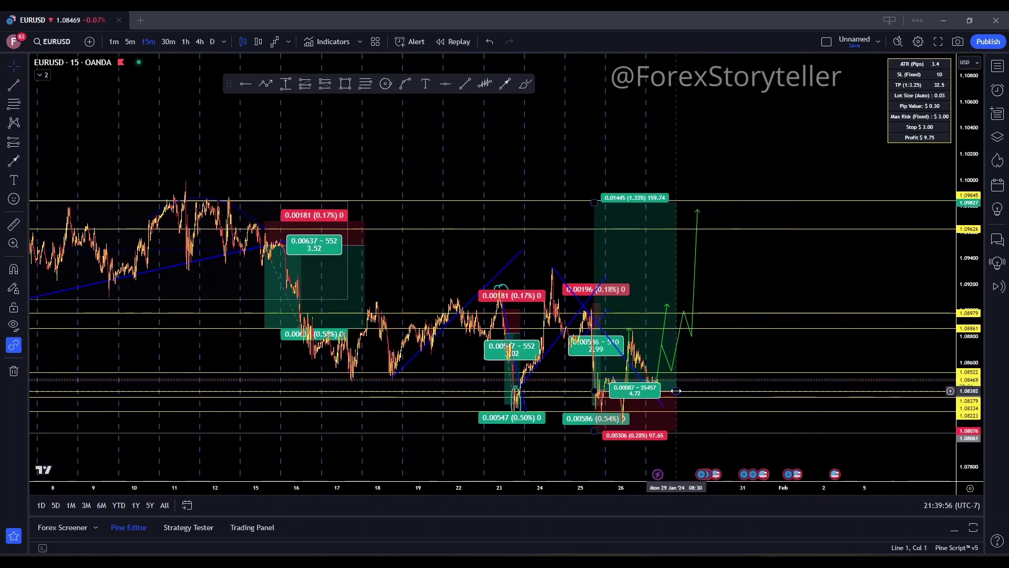
{"action": "left_click_drag", "start_coordinate": [677, 390], "coordinate": [722, 391]}
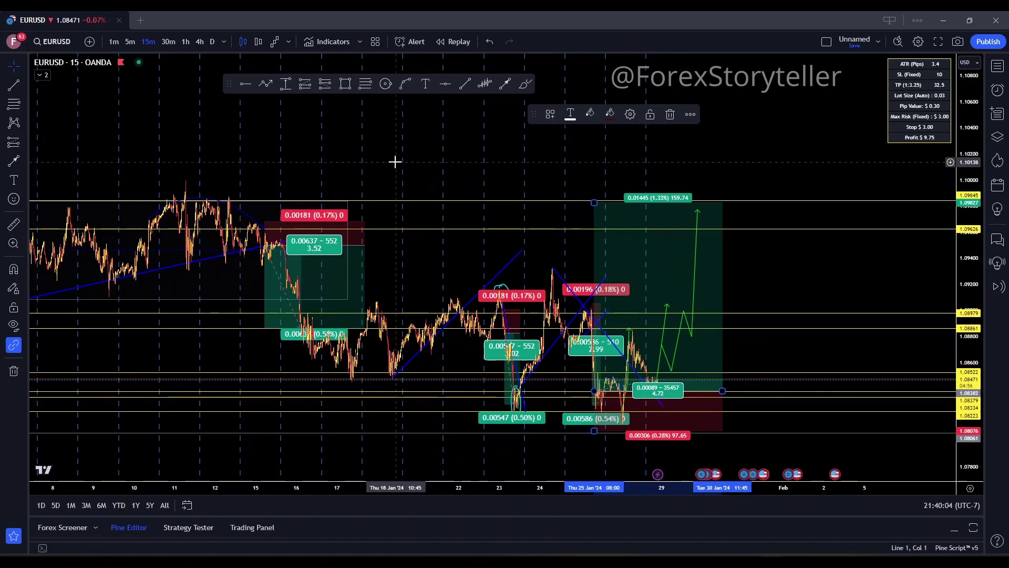
Step: Examine the late-November drop and the mid-to-late December rally to compare them with the latest January setup
{"action": "left_click_drag", "start_coordinate": [410, 151], "coordinate": [766, 181]}
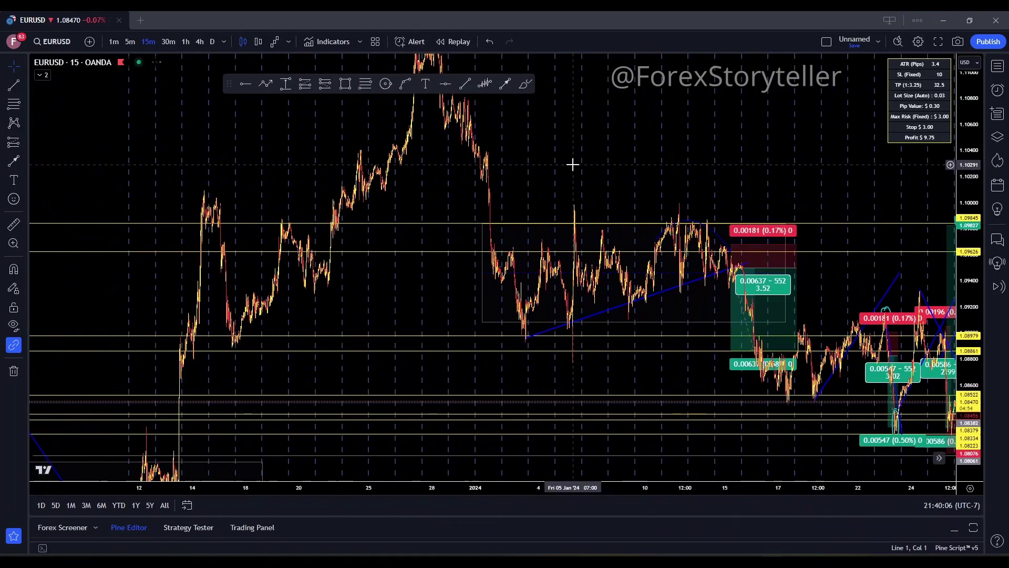
{"action": "left_click_drag", "start_coordinate": [591, 148], "coordinate": [804, 144]}
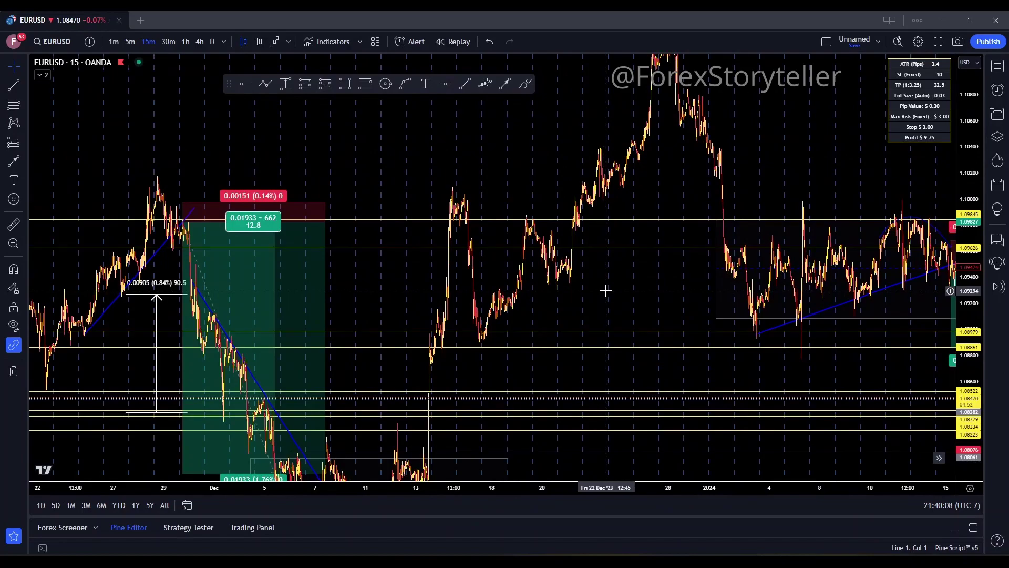
{"action": "left_click_drag", "start_coordinate": [606, 290], "coordinate": [759, 207]}
{"action": "scroll", "coordinate": [699, 226], "scroll_direction": "up", "scroll_amount": 4}
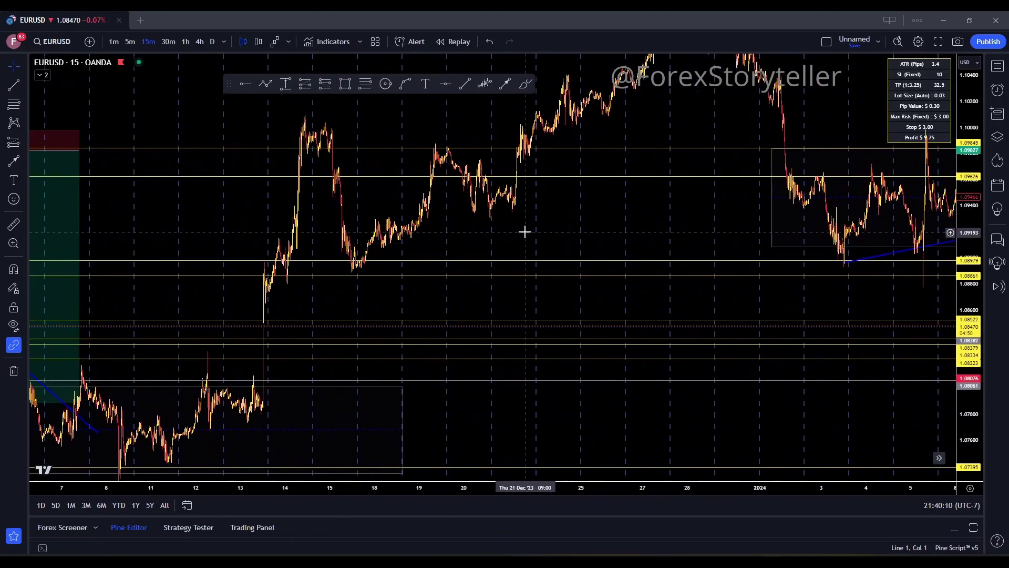
{"action": "left_click_drag", "start_coordinate": [525, 231], "coordinate": [675, 322]}
{"action": "scroll", "coordinate": [743, 342], "scroll_direction": "up", "scroll_amount": 5}
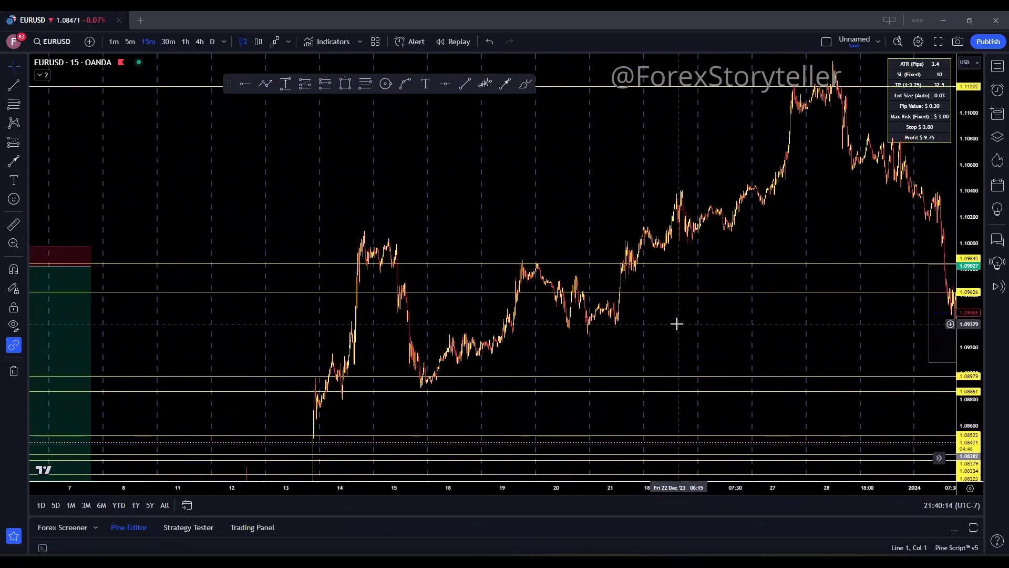
{"action": "left_click_drag", "start_coordinate": [545, 337], "coordinate": [741, 324]}
{"action": "scroll", "coordinate": [730, 325], "scroll_direction": "up", "scroll_amount": 1}
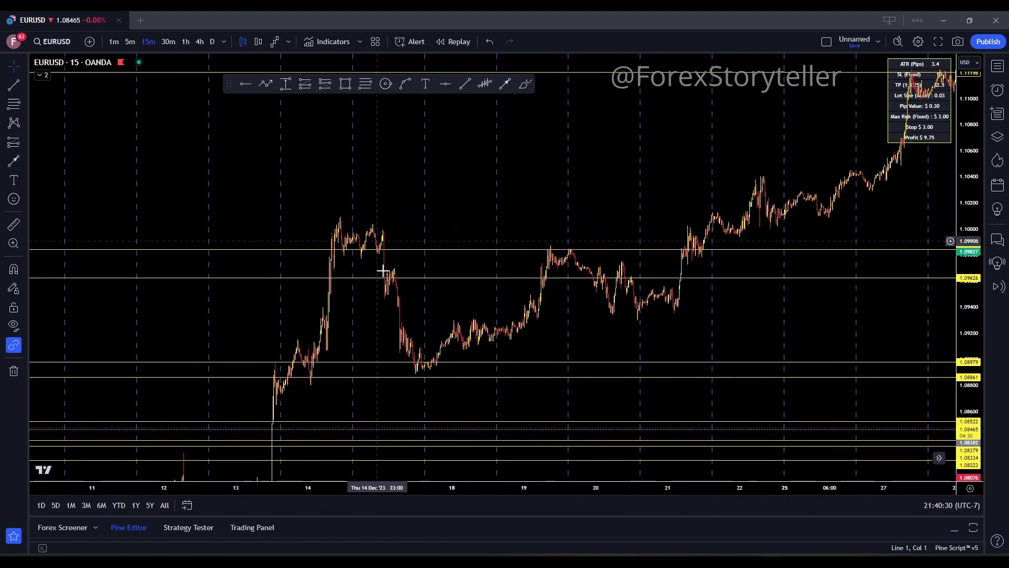
{"action": "left_click_drag", "start_coordinate": [499, 192], "coordinate": [615, 101]}
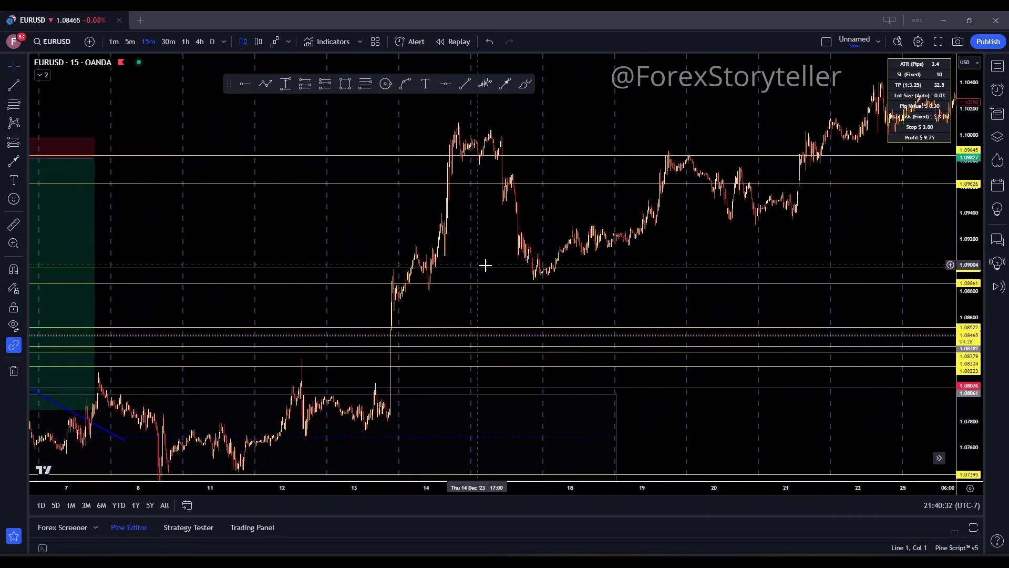
{"action": "left_click_drag", "start_coordinate": [700, 236], "coordinate": [606, 240]}
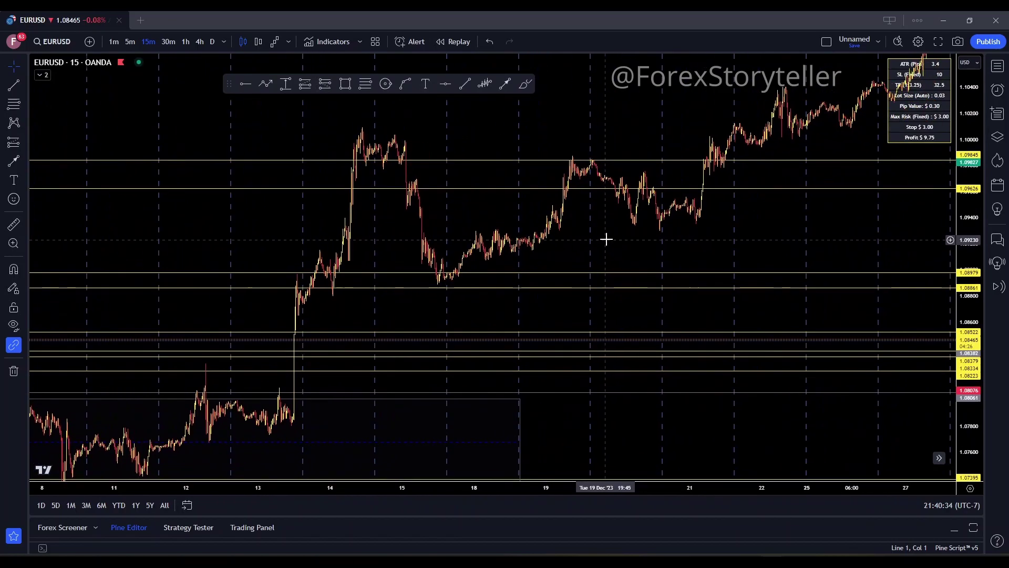
Step: Brush a freehand loop around the 23–24 January rise, with a curve following its underside
{"action": "left_click_drag", "start_coordinate": [759, 237], "coordinate": [118, 226]}
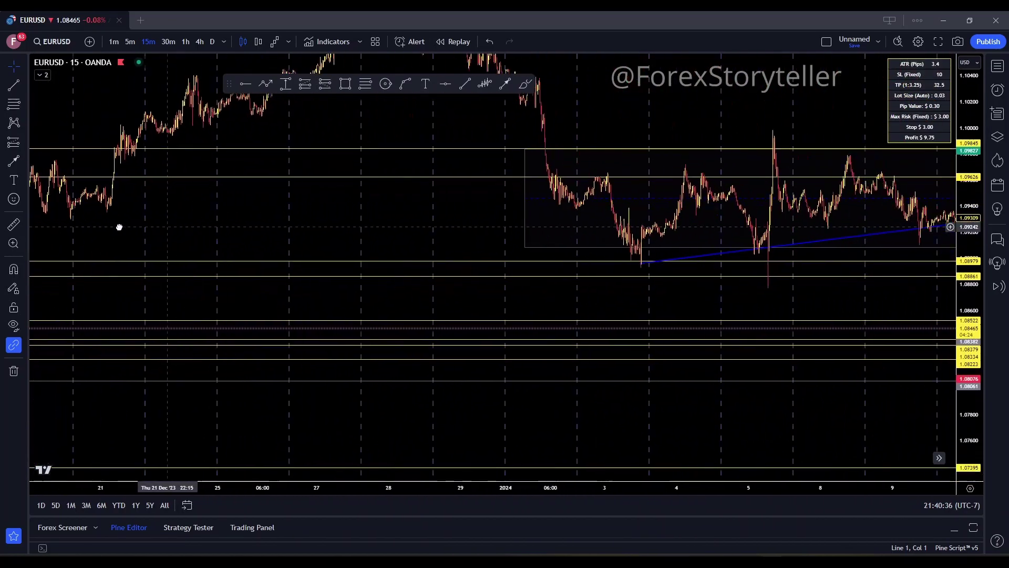
{"action": "left_click_drag", "start_coordinate": [770, 297], "coordinate": [123, 302]}
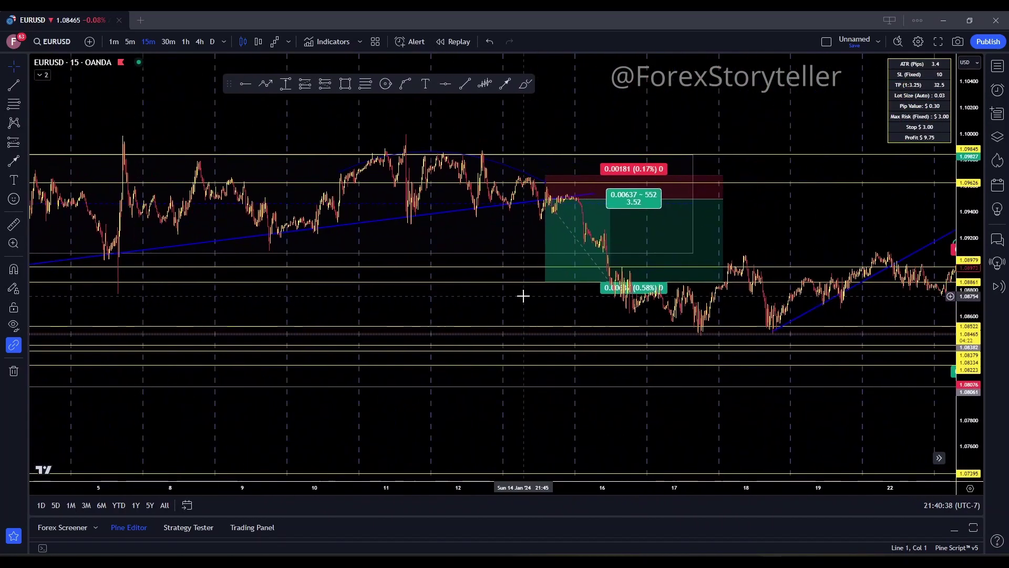
{"action": "scroll", "coordinate": [622, 311], "scroll_direction": "down", "scroll_amount": 6}
{"action": "scroll", "coordinate": [677, 114], "scroll_direction": "right", "scroll_amount": 5}
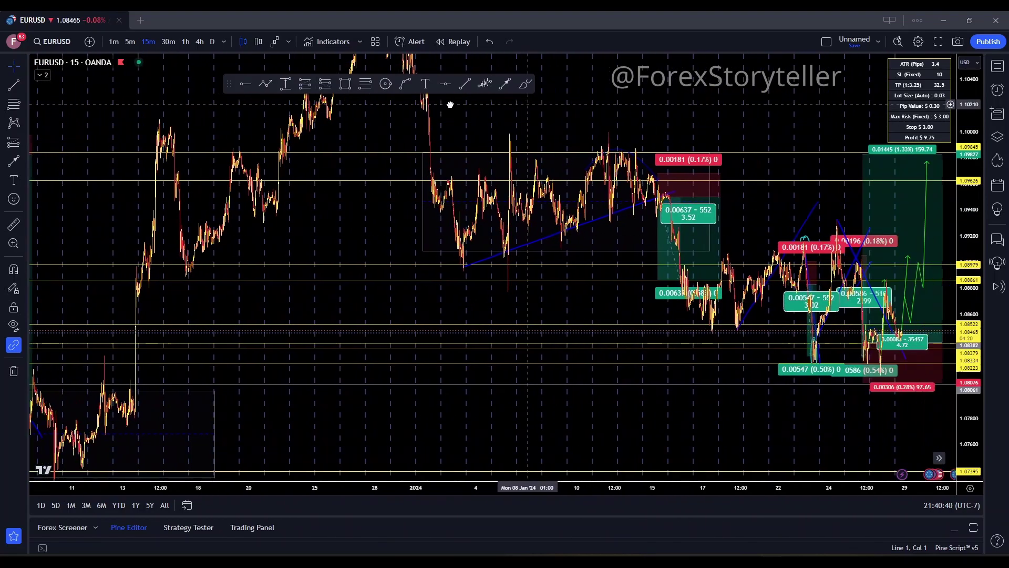
{"action": "scroll", "coordinate": [625, 140], "scroll_direction": "up", "scroll_amount": 5}
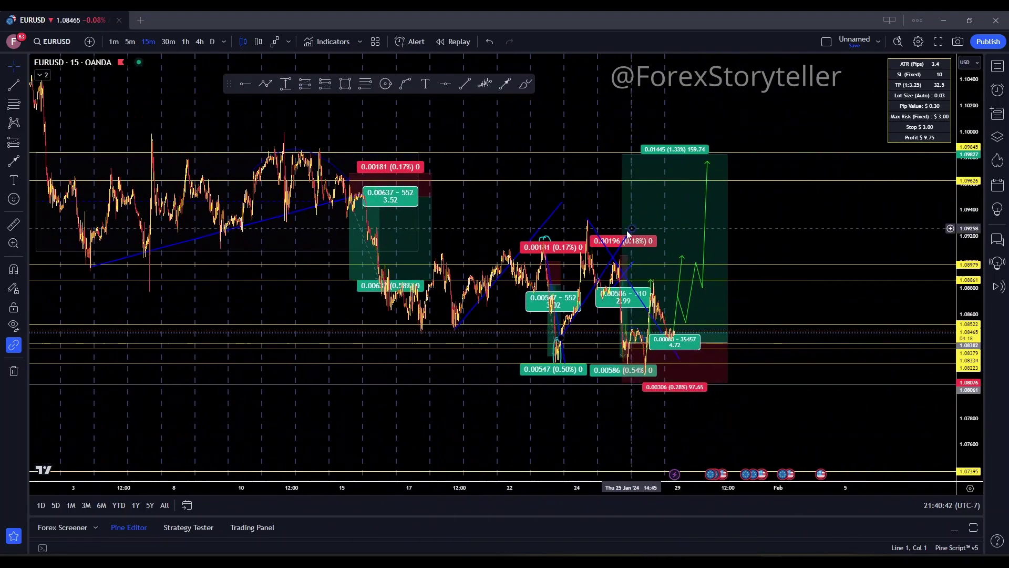
{"action": "left_click_drag", "start_coordinate": [541, 113], "coordinate": [788, 114]}
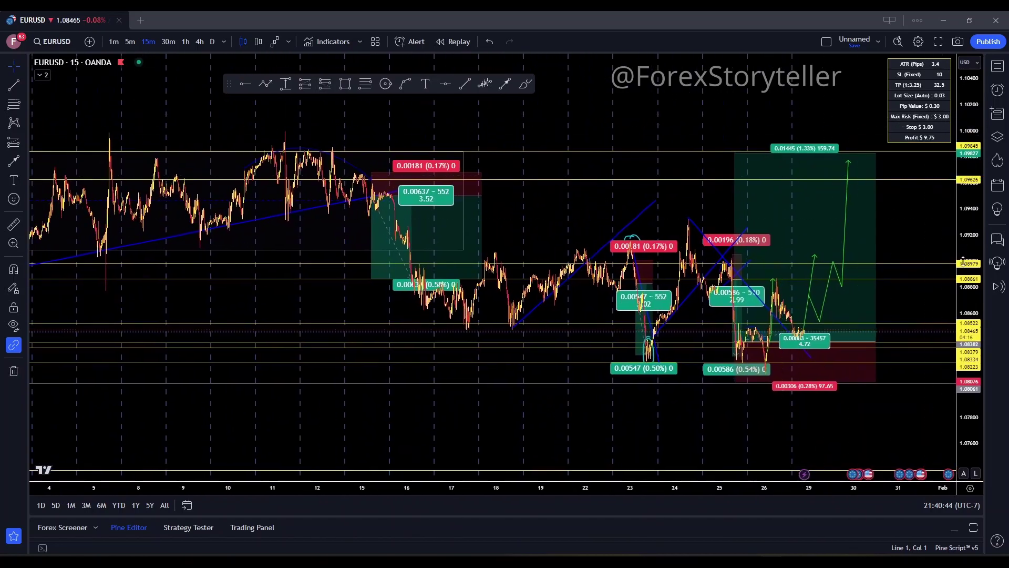
{"action": "left_click_drag", "start_coordinate": [974, 306], "coordinate": [974, 273]}
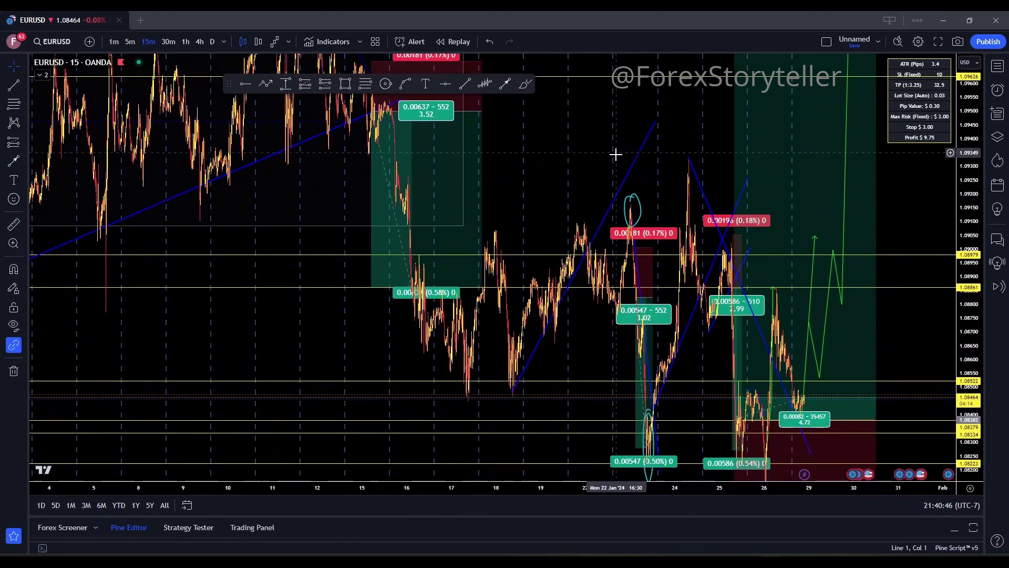
{"action": "scroll", "coordinate": [559, 156], "scroll_direction": "up", "scroll_amount": 3}
{"action": "scroll", "coordinate": [439, 135], "scroll_direction": "up", "scroll_amount": 2}
{"action": "left_click_drag", "start_coordinate": [440, 135], "coordinate": [725, 259]}
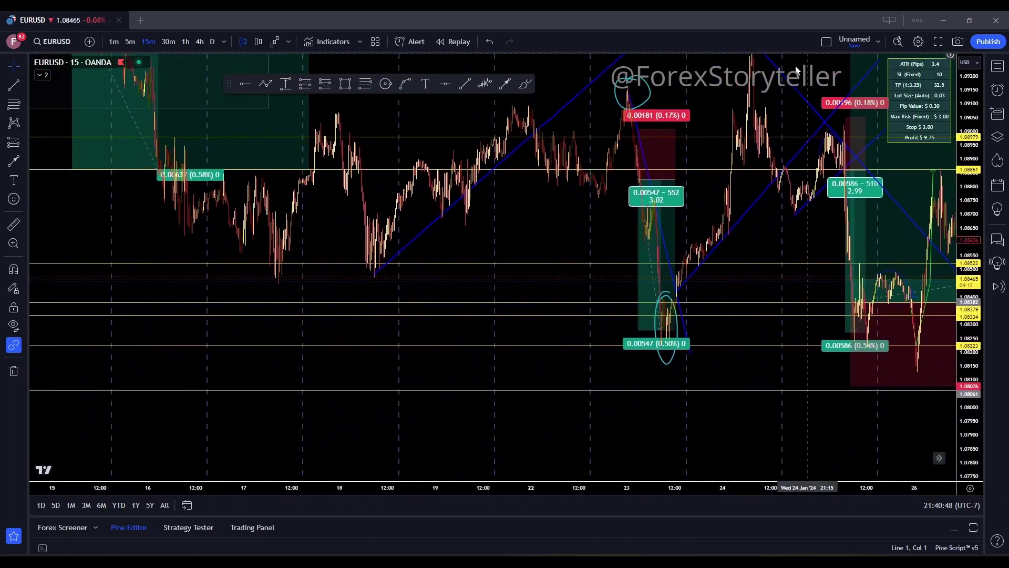
{"action": "scroll", "coordinate": [725, 259], "scroll_direction": "up", "scroll_amount": 3}
{"action": "scroll", "coordinate": [552, 298], "scroll_direction": "up", "scroll_amount": 2}
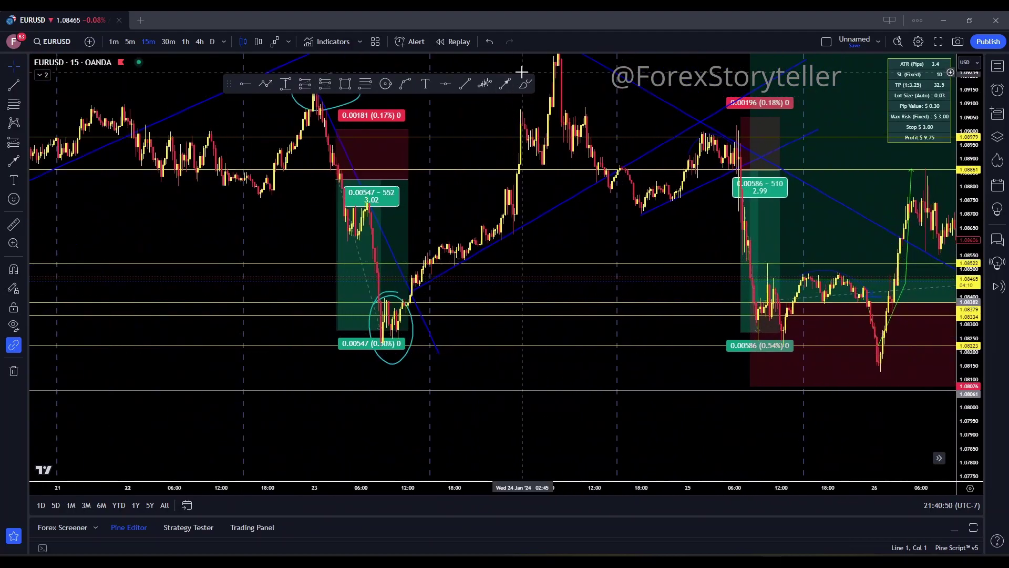
{"action": "mouse_move", "coordinate": [491, 190]}
{"action": "left_mouse_down"}
{"action": "mouse_move", "coordinate": [441, 198]}
{"action": "mouse_move", "coordinate": [394, 290]}
{"action": "left_mouse_up"}
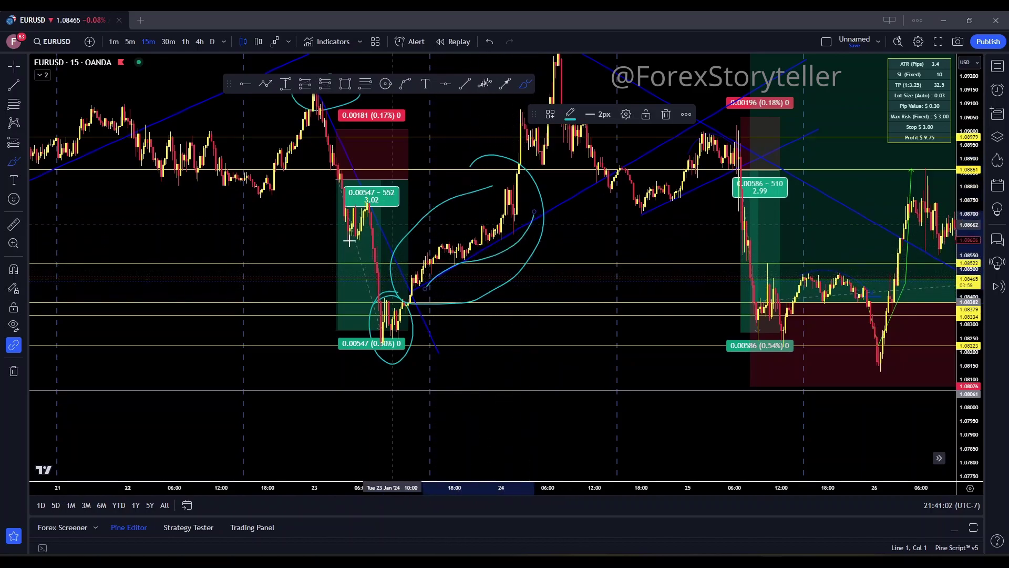
Step: Brush a freehand curve beneath the 18–19 December rise, from just below the 1.08979 level up to about 1.0950
{"action": "mouse_move", "coordinate": [250, 227]}
{"action": "left_mouse_down"}
{"action": "mouse_move", "coordinate": [412, 275]}
{"action": "mouse_move", "coordinate": [831, 290]}
{"action": "left_mouse_up"}
{"action": "scroll", "coordinate": [320, 282], "scroll_direction": "down", "scroll_amount": 3}
{"action": "left_click_drag", "start_coordinate": [324, 254], "coordinate": [545, 356]}
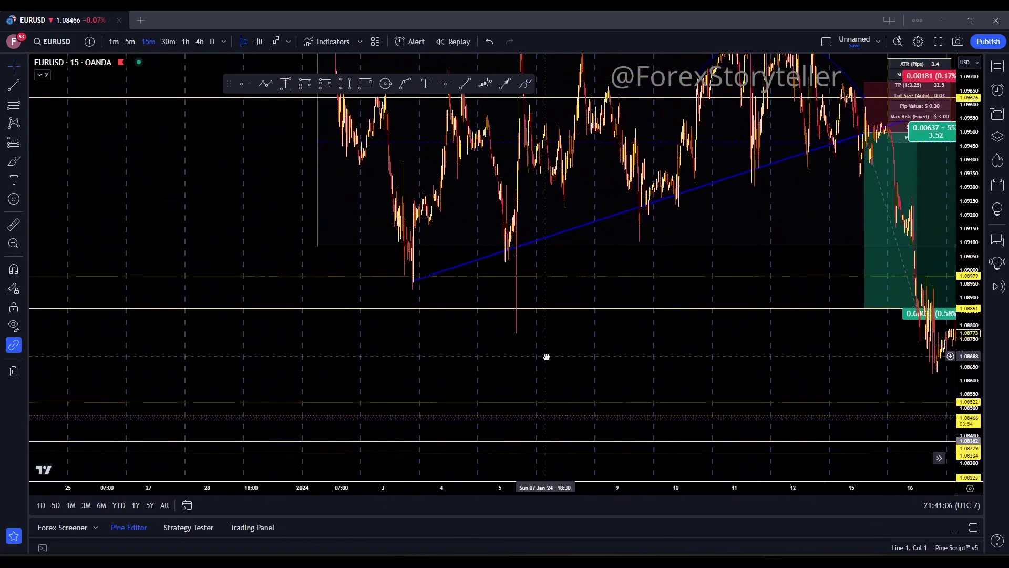
{"action": "left_click_drag", "start_coordinate": [105, 305], "coordinate": [822, 282]}
{"action": "scroll", "coordinate": [538, 403], "scroll_direction": "up", "scroll_amount": 3}
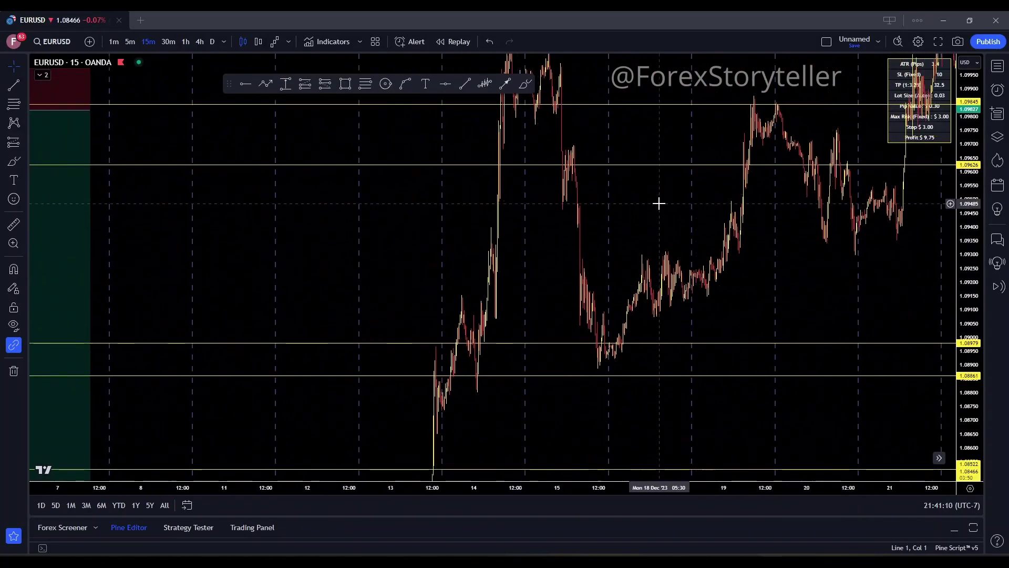
{"action": "left_click_drag", "start_coordinate": [605, 209], "coordinate": [491, 214]}
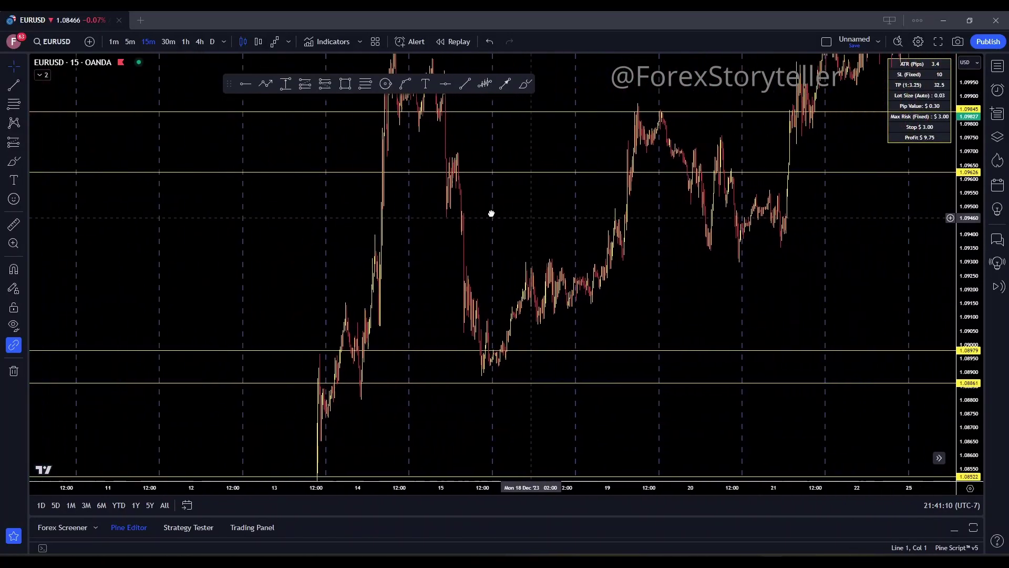
{"action": "left_click", "coordinate": [526, 84]}
{"action": "mouse_move", "coordinate": [484, 356]}
{"action": "left_mouse_down"}
{"action": "mouse_move", "coordinate": [516, 329]}
{"action": "mouse_move", "coordinate": [578, 319]}
{"action": "left_mouse_up"}
{"action": "left_click_drag", "start_coordinate": [632, 276], "coordinate": [657, 205]}
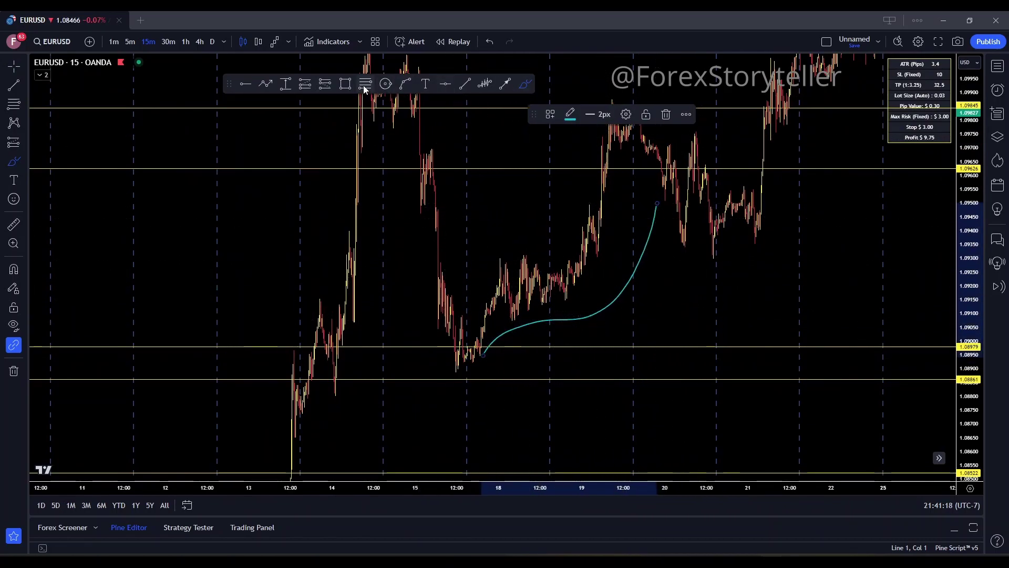
Step: Add a long position on the 18–19 December rise
{"action": "left_click", "coordinate": [306, 85]}
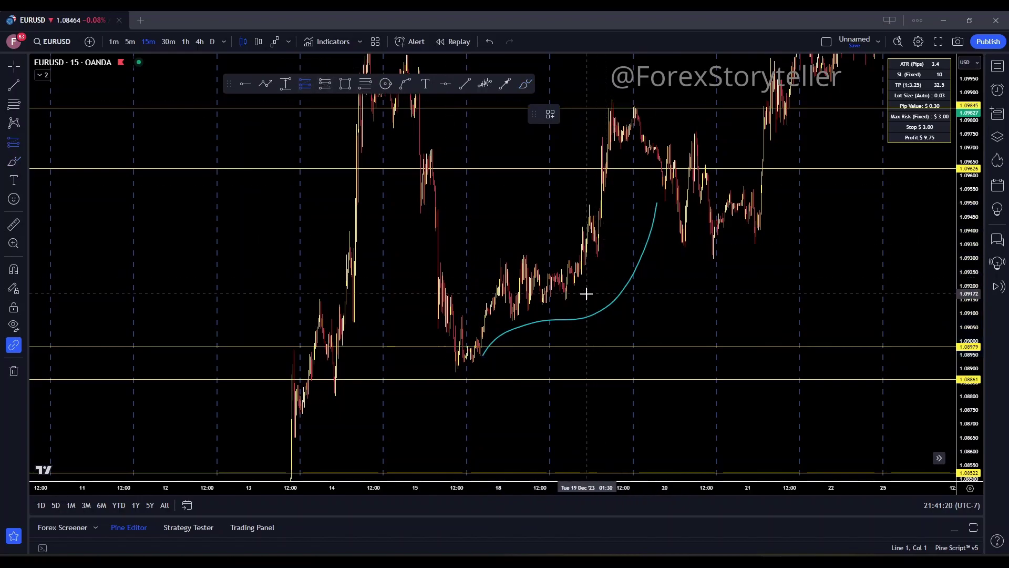
Step: Place a long position entered at about 1.09214 on 18 Dec, with its stop at about 1.0883 and target at about 1.09968
{"action": "left_click", "coordinate": [552, 284]}
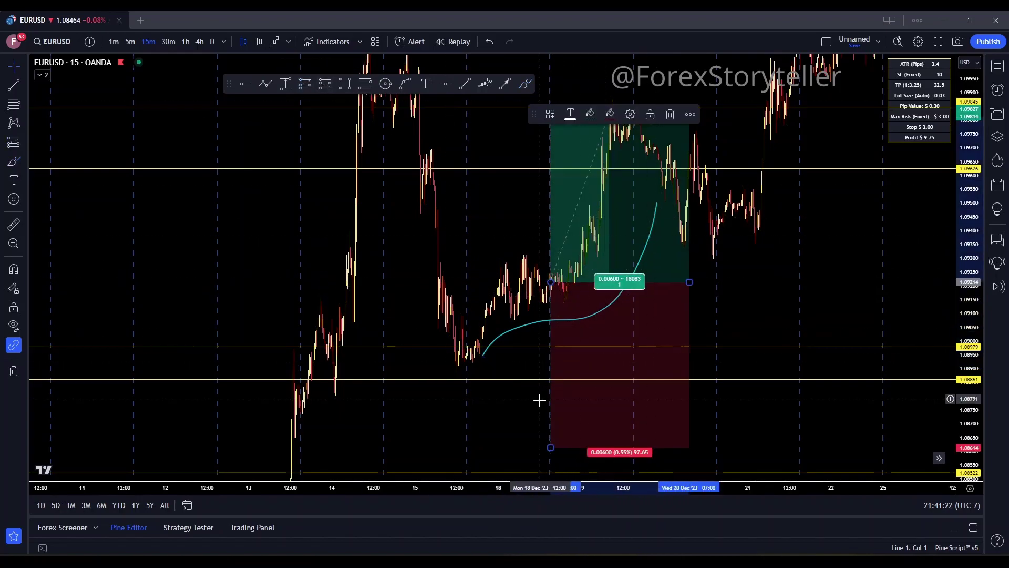
{"action": "left_click_drag", "start_coordinate": [549, 447], "coordinate": [518, 389]}
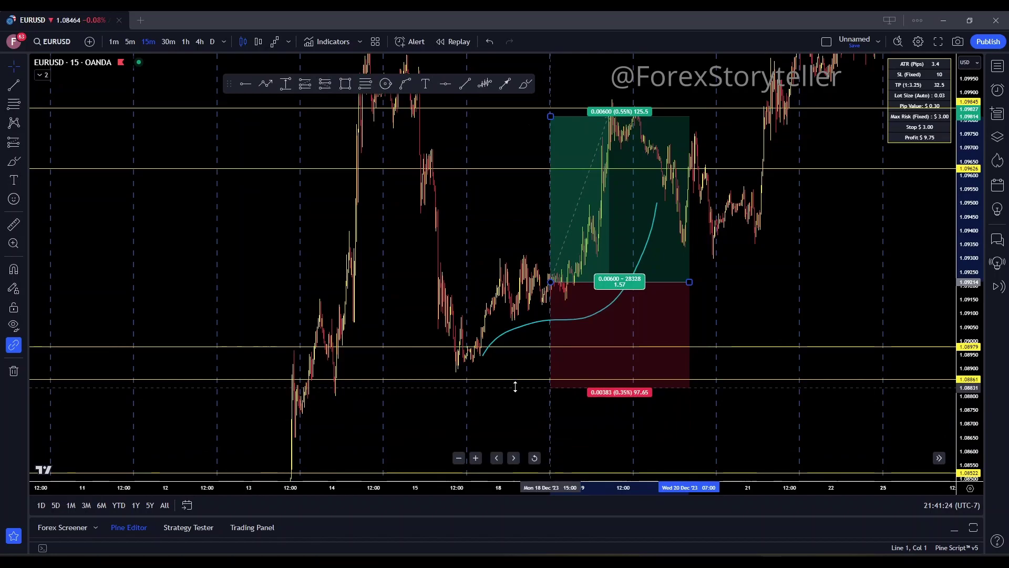
{"action": "left_click_drag", "start_coordinate": [502, 221], "coordinate": [333, 397]}
{"action": "scroll", "coordinate": [372, 320], "scroll_direction": "down", "scroll_amount": 2}
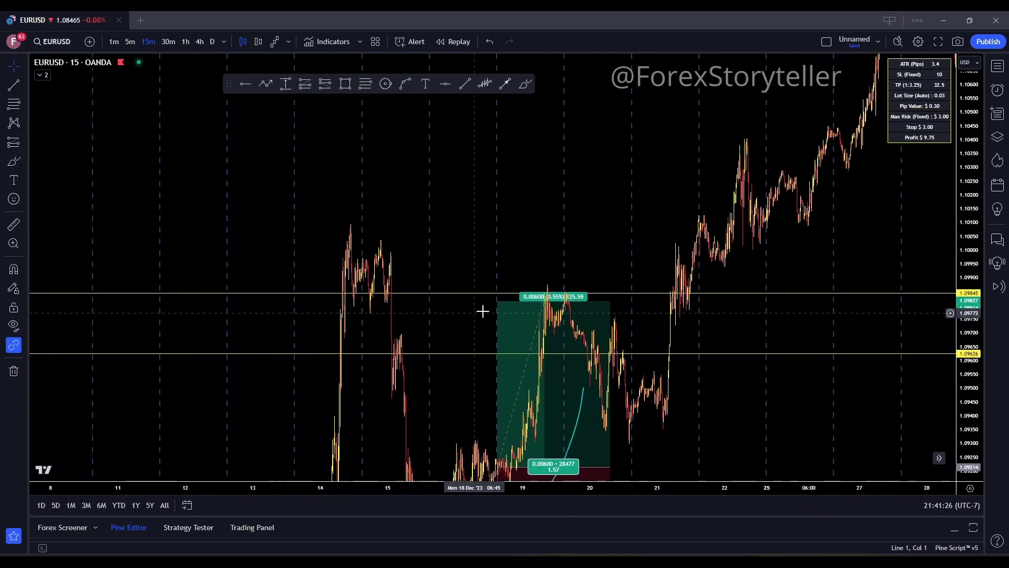
{"action": "left_click_drag", "start_coordinate": [500, 298], "coordinate": [379, 258]}
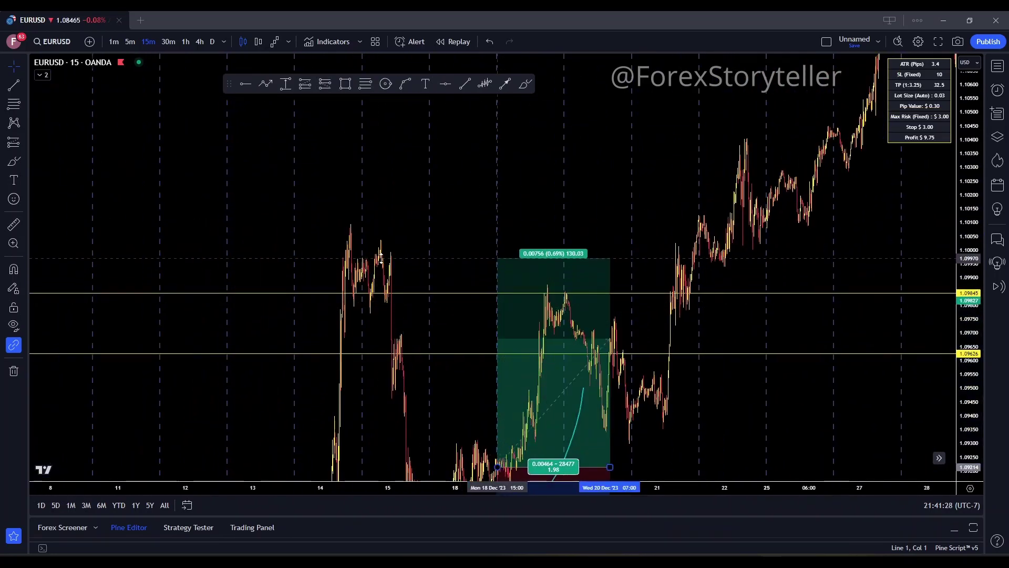
Step: Extend the long position's right edge to 25 Dec 21:00 and tighten its stop to about 1.09046
{"action": "left_click_drag", "start_coordinate": [637, 367], "coordinate": [599, 394]}
{"action": "left_click_drag", "start_coordinate": [647, 236], "coordinate": [694, 207]}
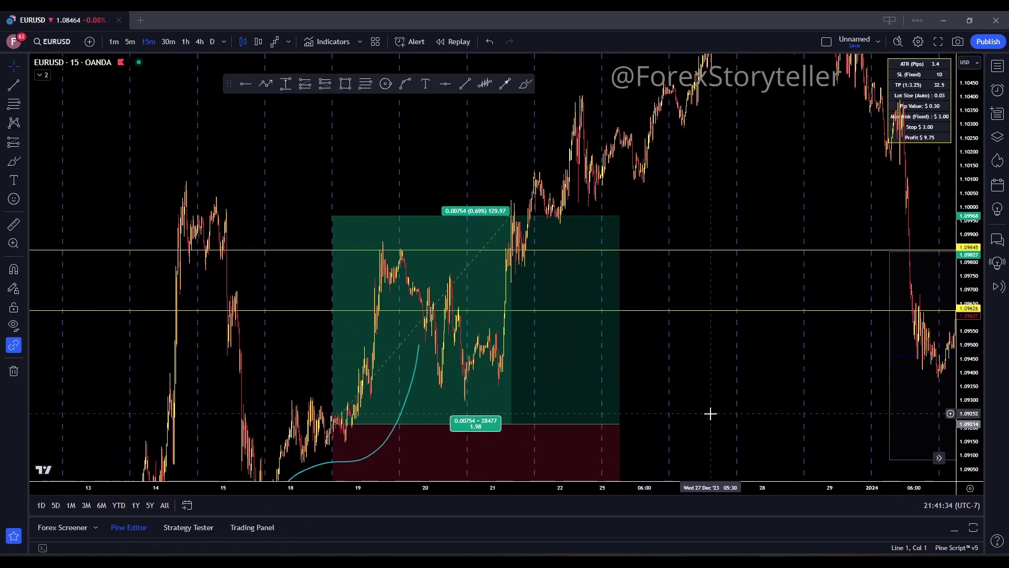
{"action": "left_click_drag", "start_coordinate": [483, 477], "coordinate": [550, 309]}
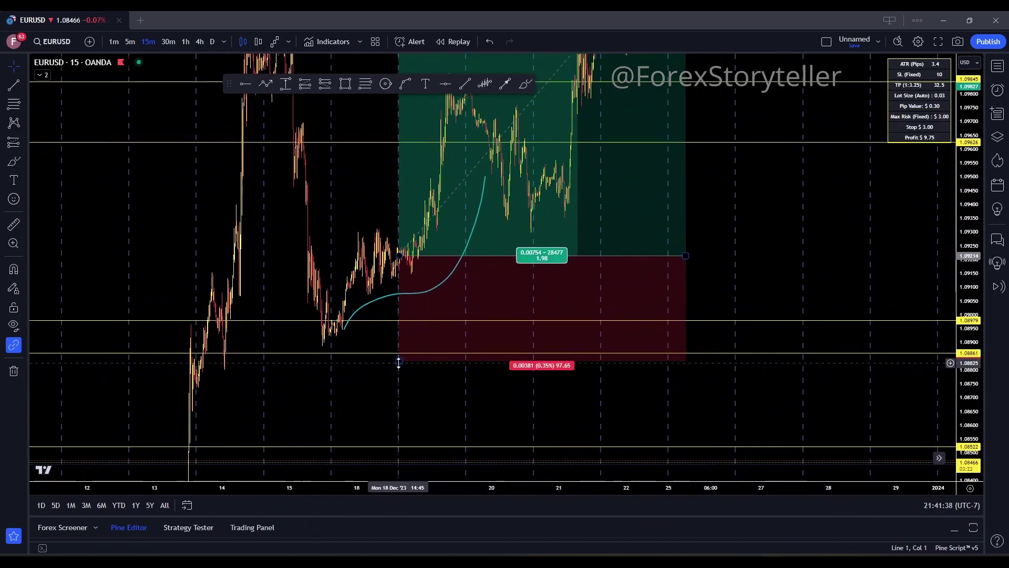
{"action": "left_click_drag", "start_coordinate": [399, 360], "coordinate": [388, 302]}
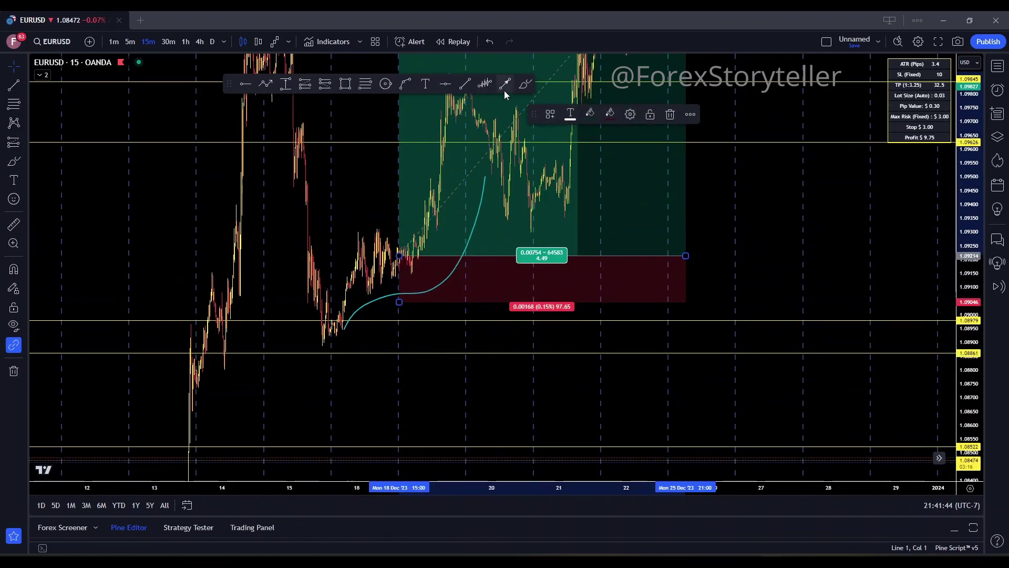
Step: Brush a second rising curve beneath the candles, from the 18 Dec lows up to the price swing near 20 Dec
{"action": "left_click", "coordinate": [523, 87]}
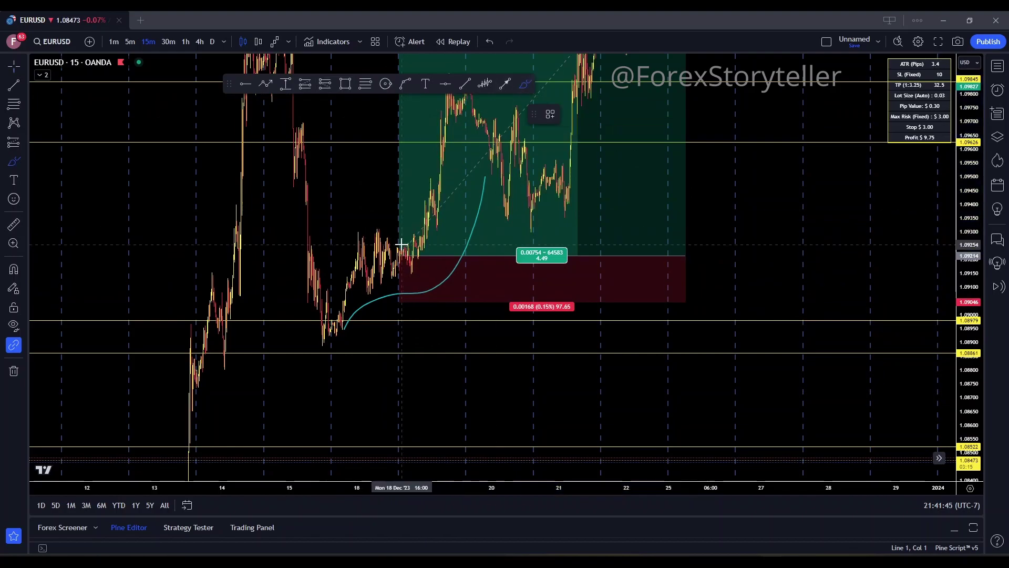
{"action": "left_click", "coordinate": [347, 312]}
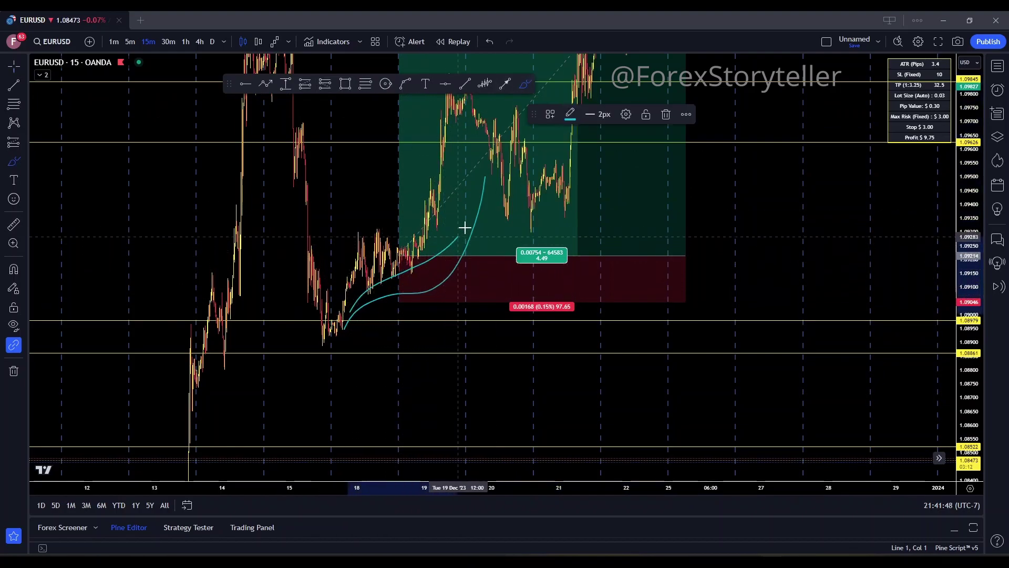
{"action": "left_click", "coordinate": [494, 168]}
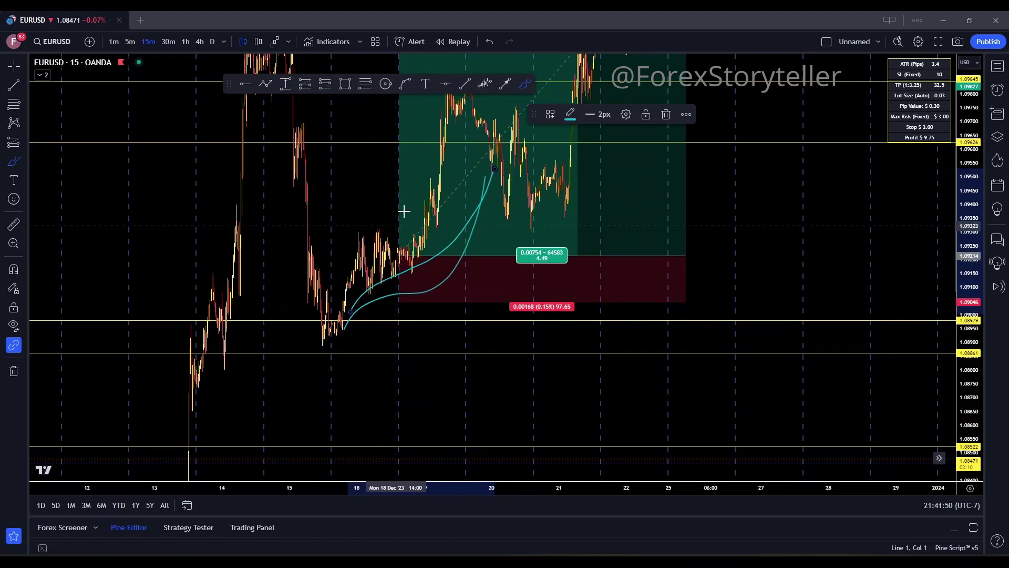
{"action": "left_click", "coordinate": [396, 286]}
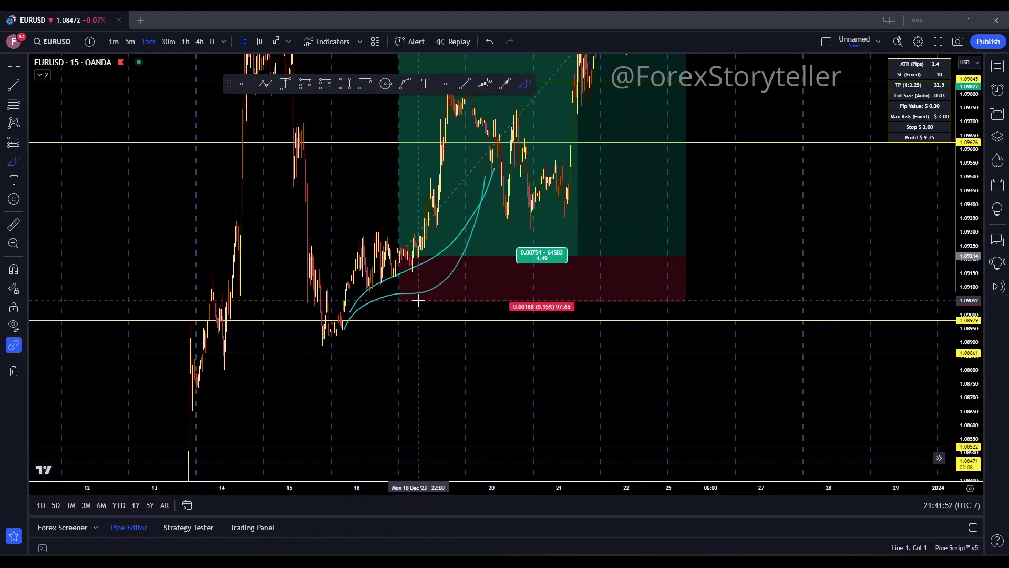
{"action": "left_click", "coordinate": [418, 299]}
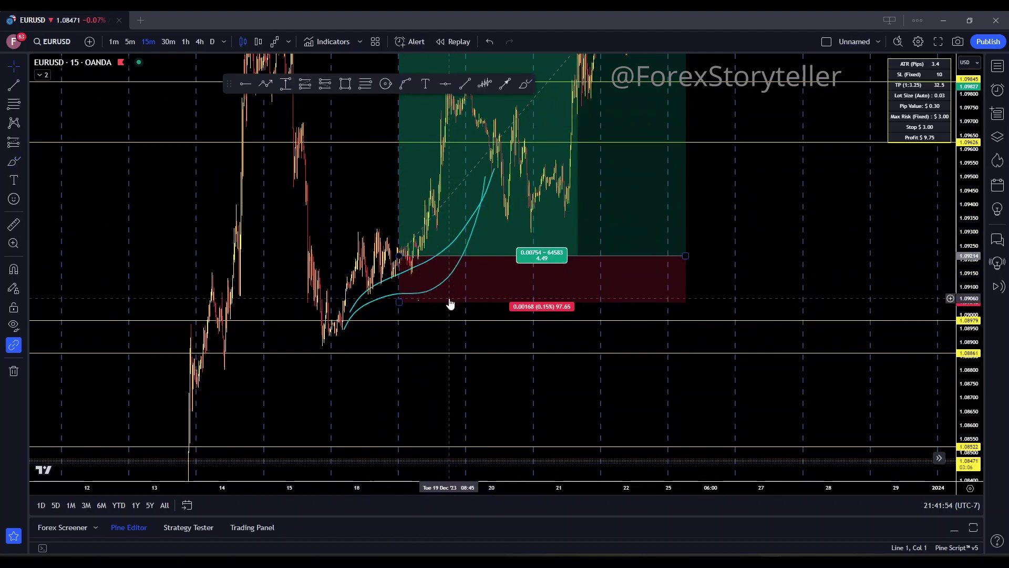
Step: Set the long position's stop to about 1.09065 and raise its profit target to about 1.10605
{"action": "left_click", "coordinate": [428, 303]}
{"action": "left_click_drag", "start_coordinate": [400, 303], "coordinate": [358, 297]}
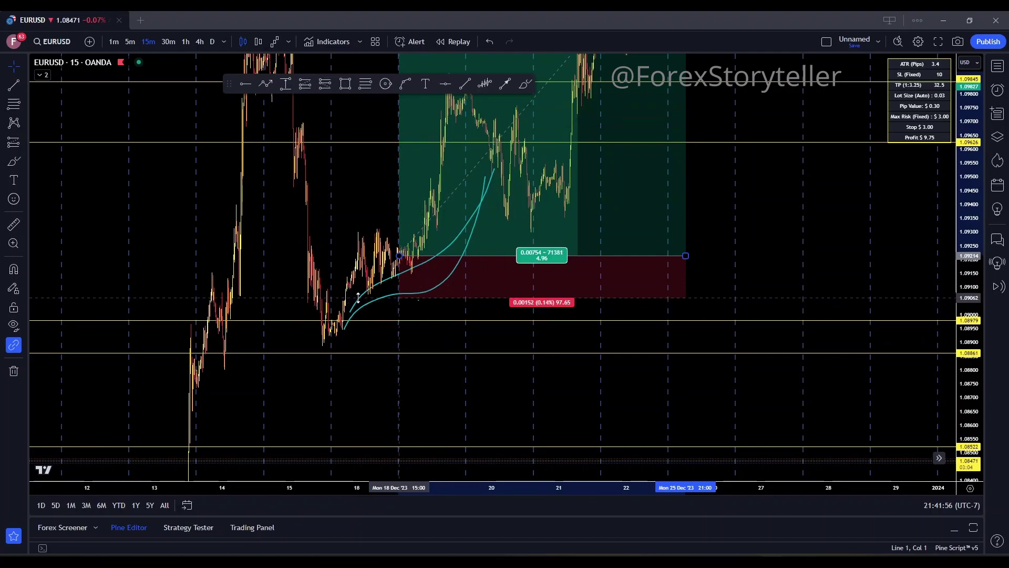
{"action": "left_click_drag", "start_coordinate": [754, 219], "coordinate": [739, 371]}
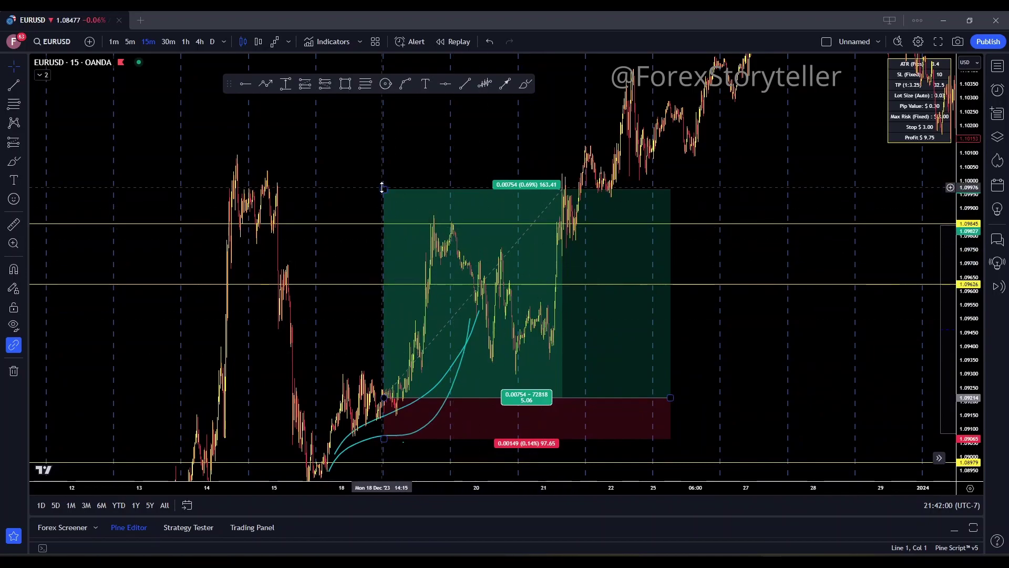
{"action": "left_click_drag", "start_coordinate": [382, 188], "coordinate": [360, 184]}
{"action": "left_click_drag", "start_coordinate": [398, 157], "coordinate": [297, 218]}
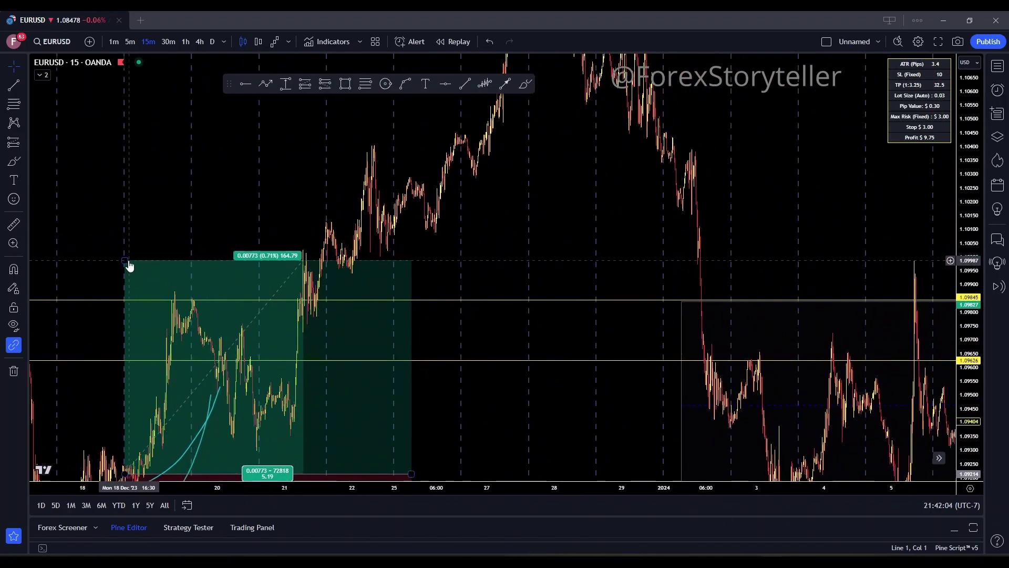
{"action": "left_click_drag", "start_coordinate": [126, 261], "coordinate": [126, 90]}
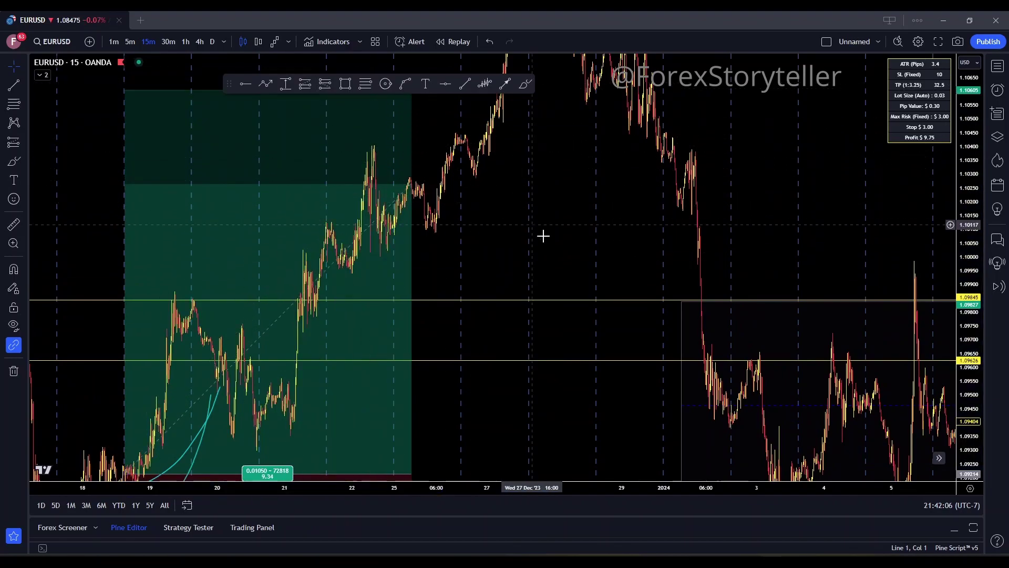
Step: Try the long position's profit target at the 1.11202 line and settle it at about 1.10978
{"action": "left_click_drag", "start_coordinate": [543, 236], "coordinate": [677, 173]}
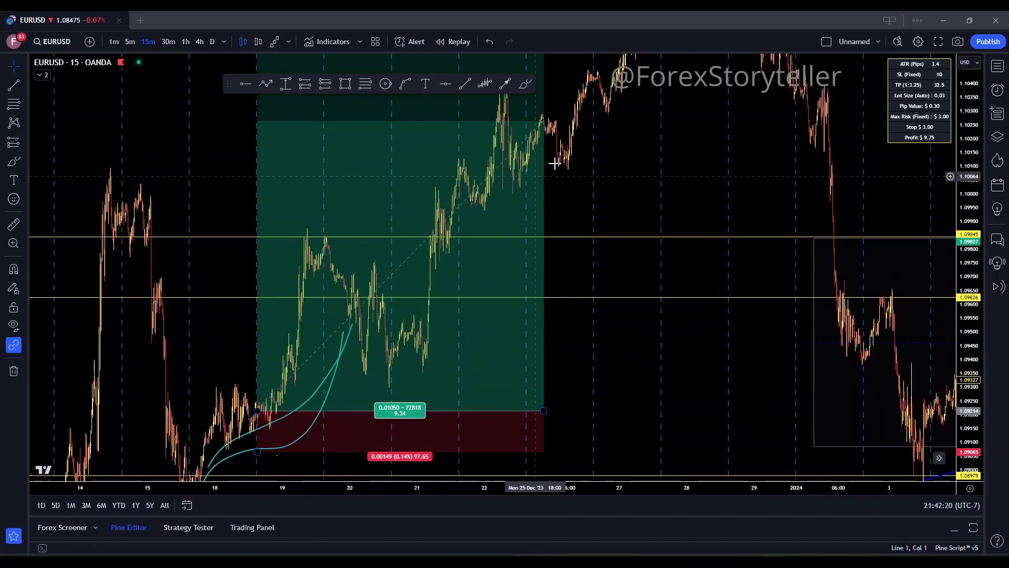
{"action": "left_click_drag", "start_coordinate": [606, 164], "coordinate": [475, 331]}
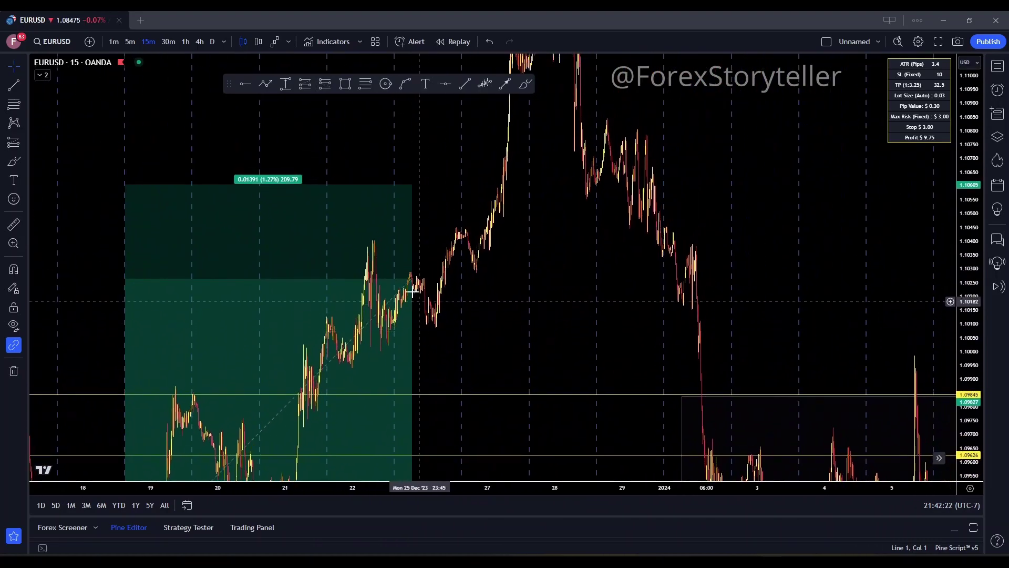
{"action": "left_click_drag", "start_coordinate": [549, 231], "coordinate": [539, 340]}
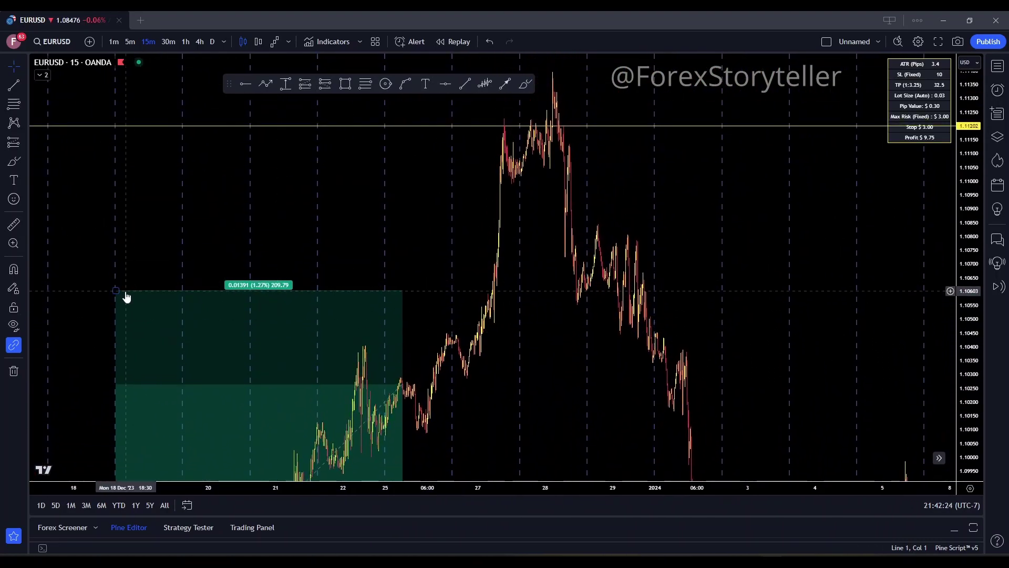
{"action": "mouse_move", "coordinate": [116, 290]}
{"action": "left_mouse_down"}
{"action": "mouse_move", "coordinate": [117, 103]}
{"action": "mouse_move", "coordinate": [116, 125]}
{"action": "left_mouse_up"}
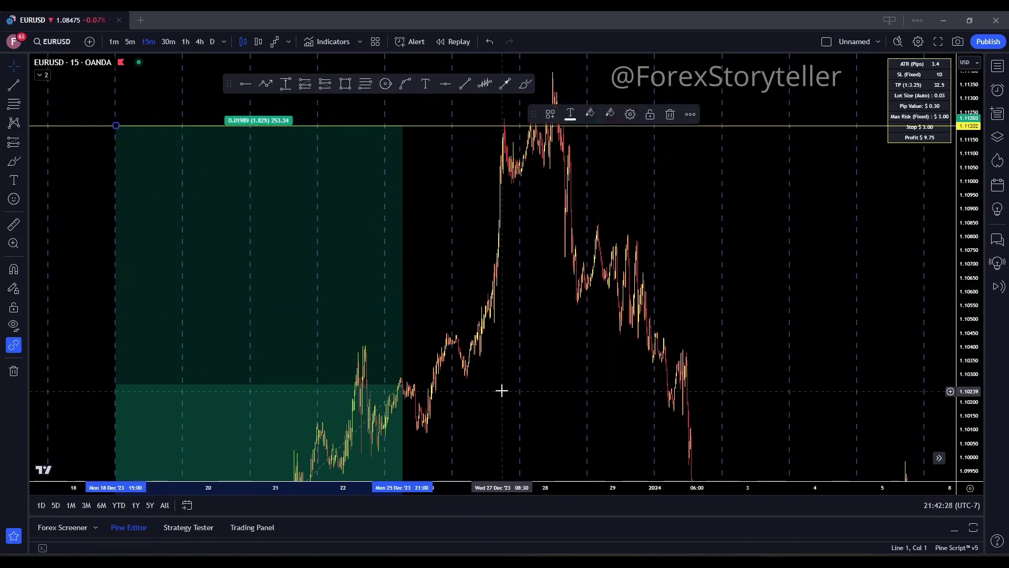
{"action": "left_click_drag", "start_coordinate": [501, 390], "coordinate": [548, 282]}
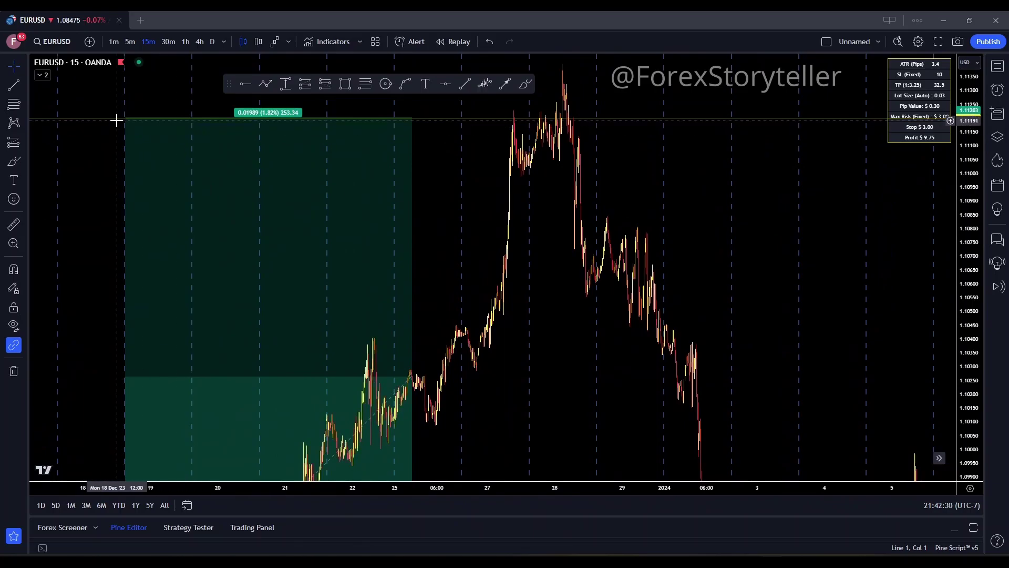
{"action": "left_click_drag", "start_coordinate": [126, 119], "coordinate": [153, 180]}
Step: Extend the long position's right edge to about 28 Dec 09:15
{"action": "left_click_drag", "start_coordinate": [527, 364], "coordinate": [502, 243]}
{"action": "left_click_drag", "start_coordinate": [460, 453], "coordinate": [490, 297]}
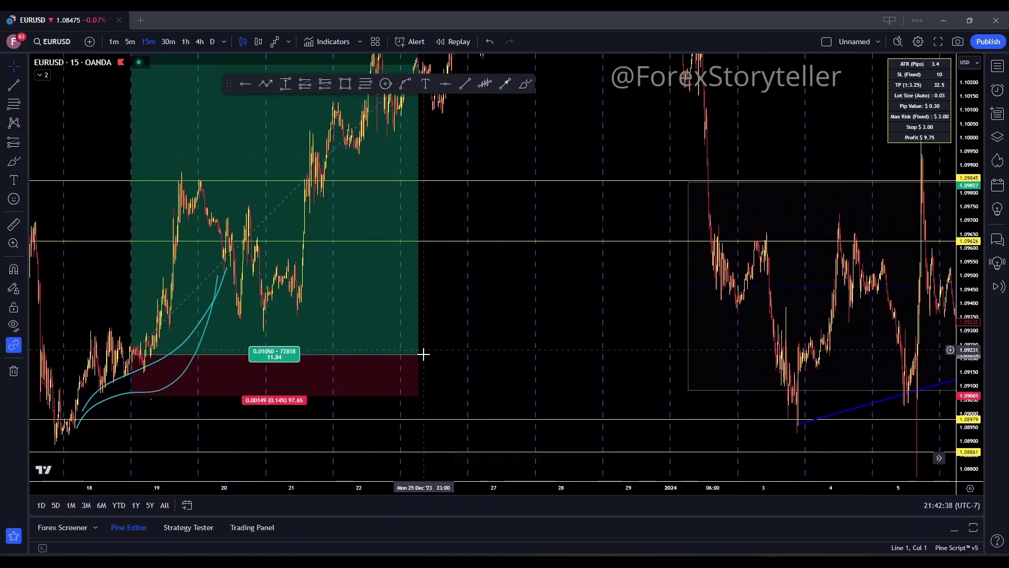
{"action": "left_click_drag", "start_coordinate": [418, 353], "coordinate": [587, 348]}
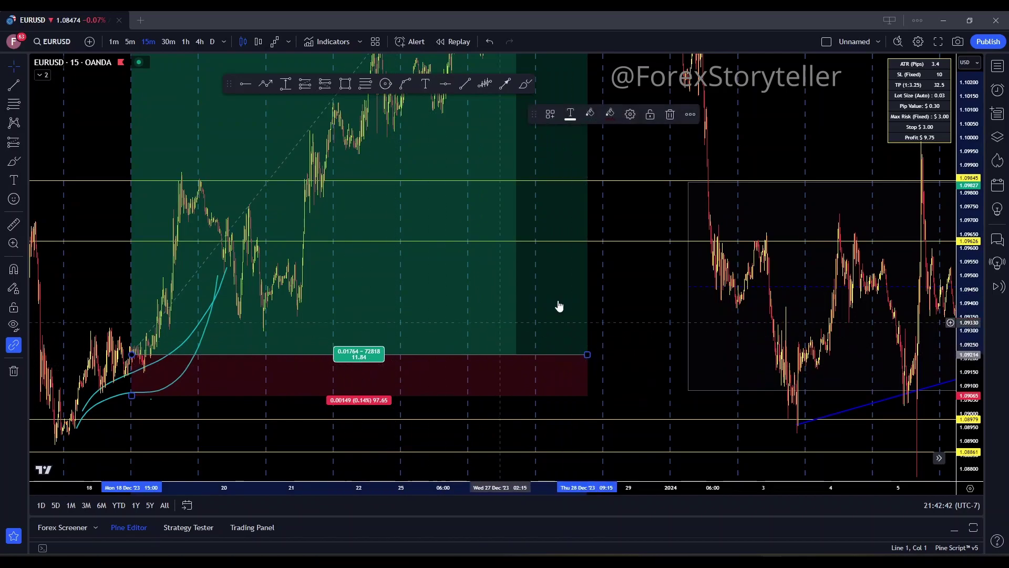
Step: Review the price move around the profit target and shorten the long position's right edge to about 27 Dec 08:30
{"action": "left_click_drag", "start_coordinate": [622, 266], "coordinate": [570, 367]}
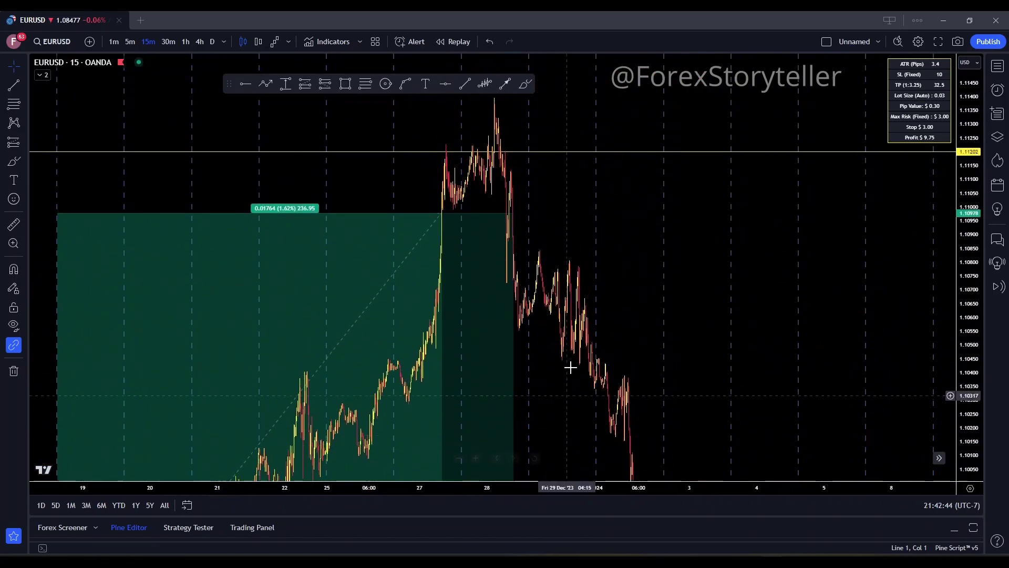
{"action": "scroll", "coordinate": [470, 258], "scroll_direction": "down", "scroll_amount": 3}
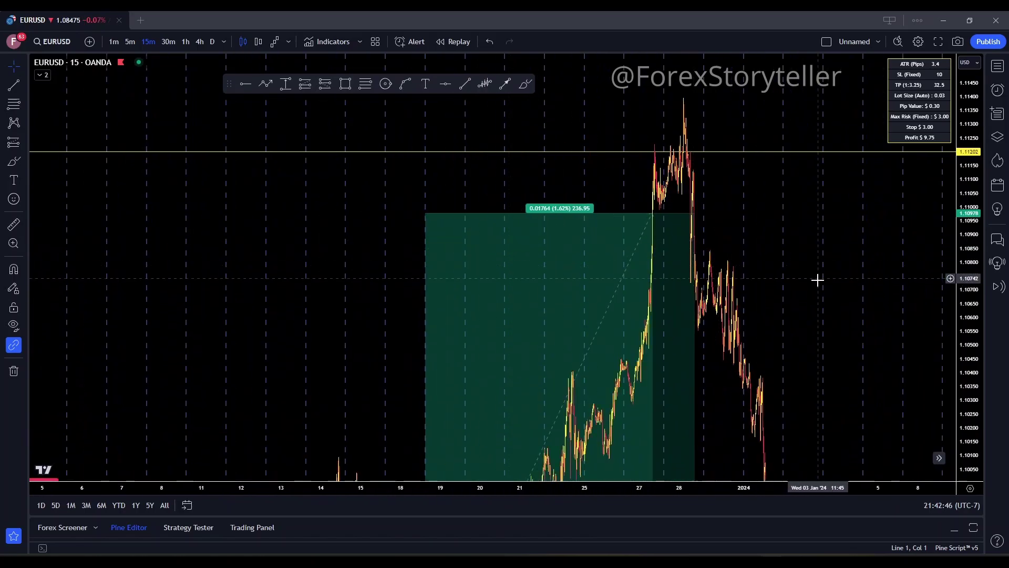
{"action": "left_click_drag", "start_coordinate": [816, 279], "coordinate": [644, 147]}
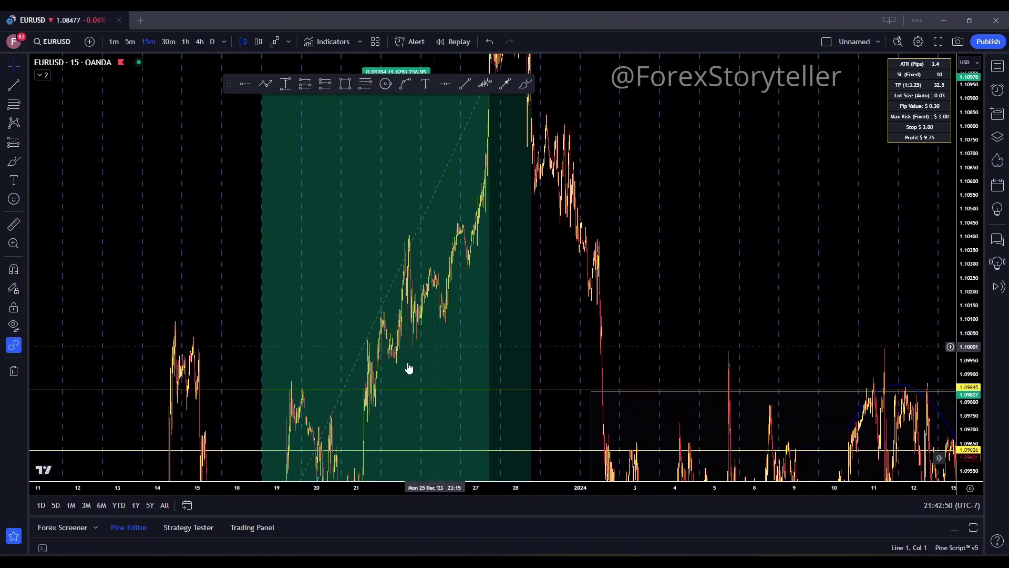
{"action": "scroll", "coordinate": [173, 315], "scroll_direction": "up", "scroll_amount": 2}
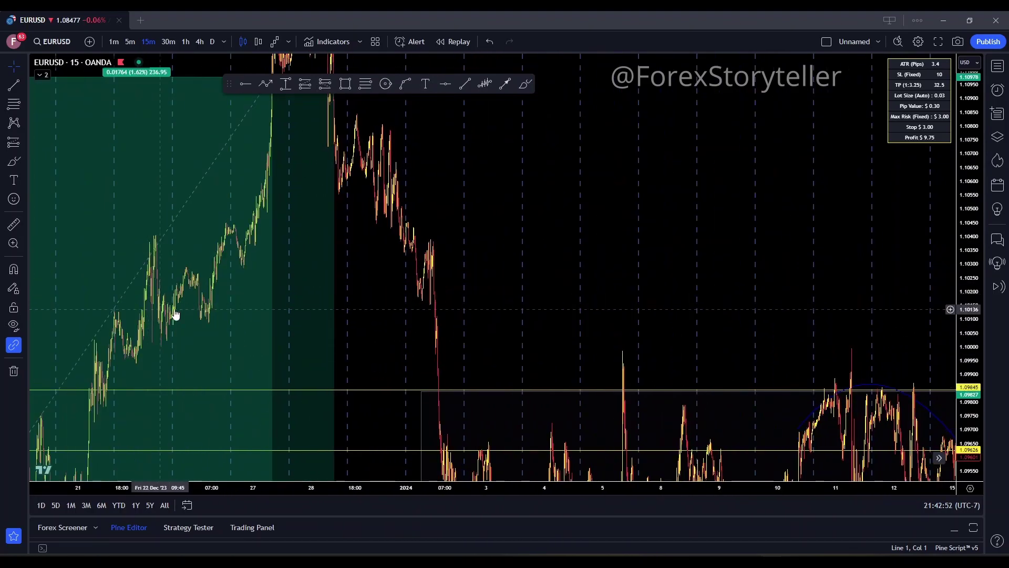
{"action": "left_click_drag", "start_coordinate": [563, 250], "coordinate": [858, 132]}
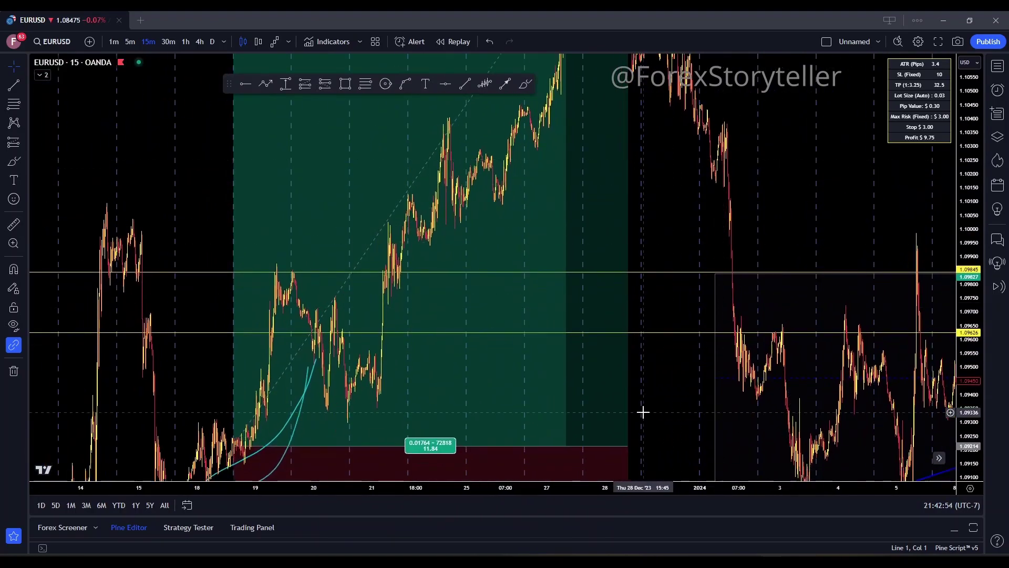
{"action": "left_click_drag", "start_coordinate": [642, 410], "coordinate": [573, 337]}
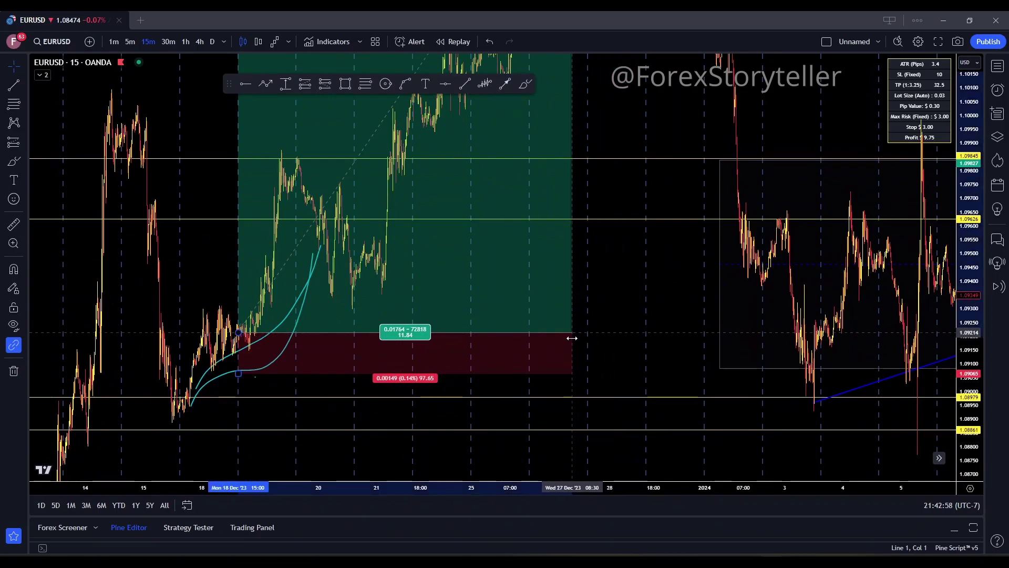
Step: Measure the price overshoot above the 1.08223 line at the 12 Dec high with a price range up to about 1.08309
{"action": "left_click_drag", "start_coordinate": [288, 410], "coordinate": [679, 277]}
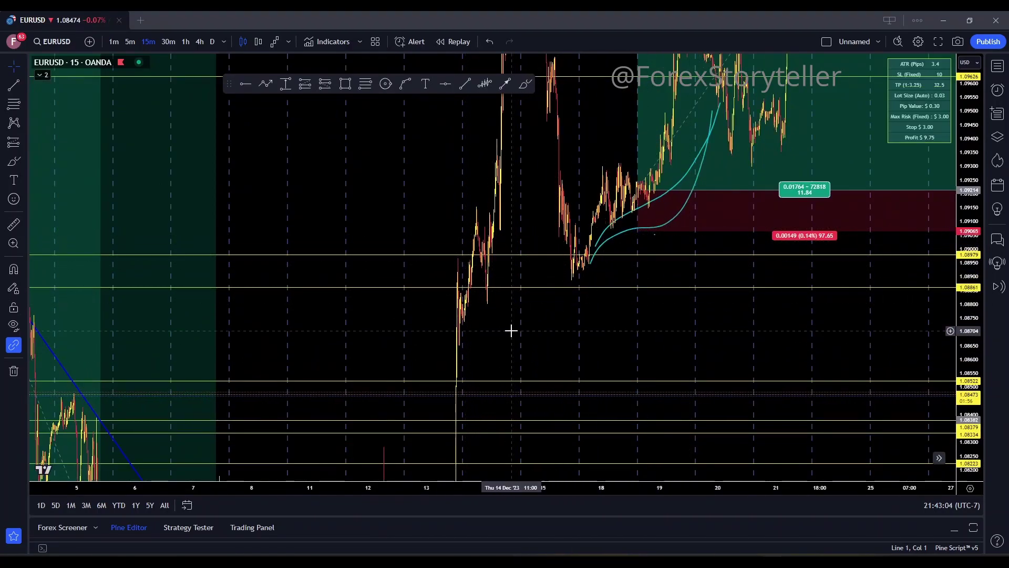
{"action": "left_click_drag", "start_coordinate": [536, 361], "coordinate": [498, 429]}
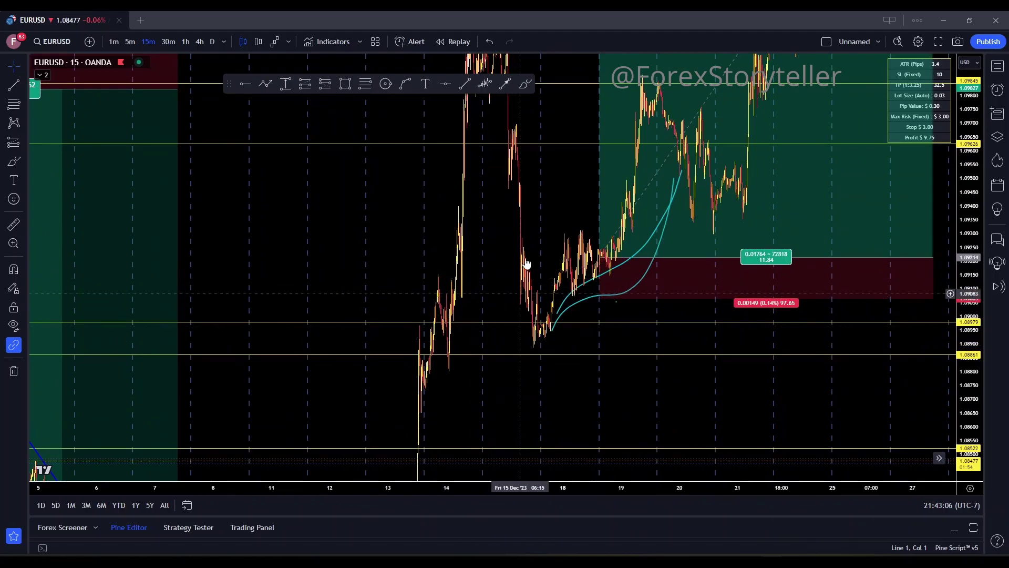
{"action": "scroll", "coordinate": [396, 234], "scroll_direction": "up", "scroll_amount": 4}
{"action": "left_click_drag", "start_coordinate": [289, 373], "coordinate": [804, 323]}
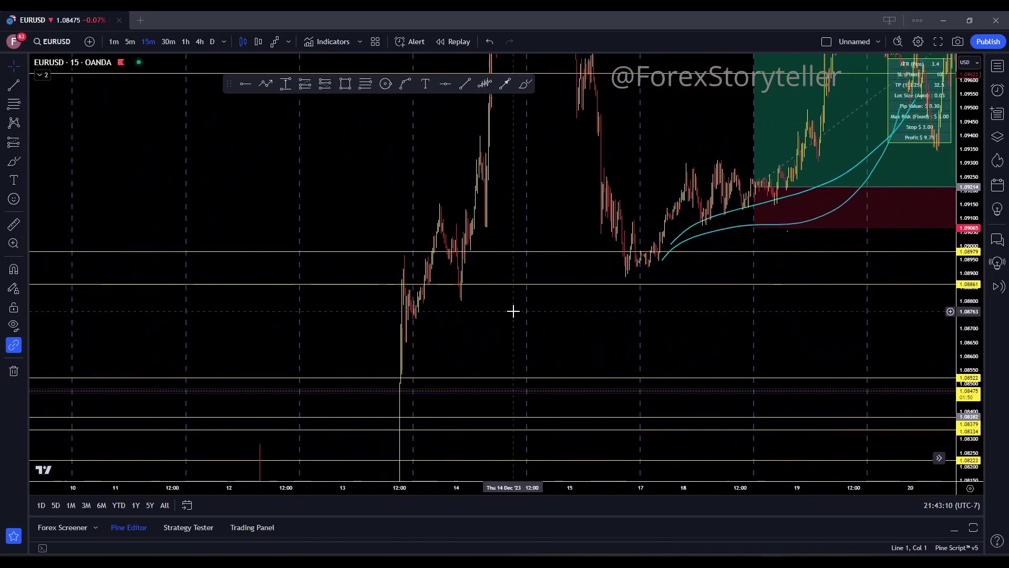
{"action": "left_click_drag", "start_coordinate": [513, 311], "coordinate": [734, 219]}
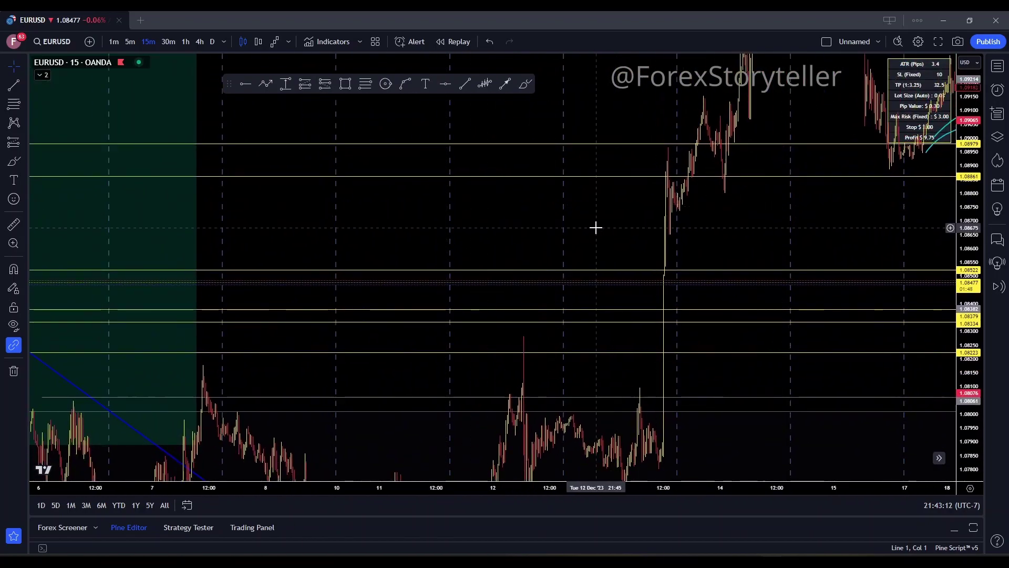
{"action": "left_click_drag", "start_coordinate": [601, 223], "coordinate": [442, 135]}
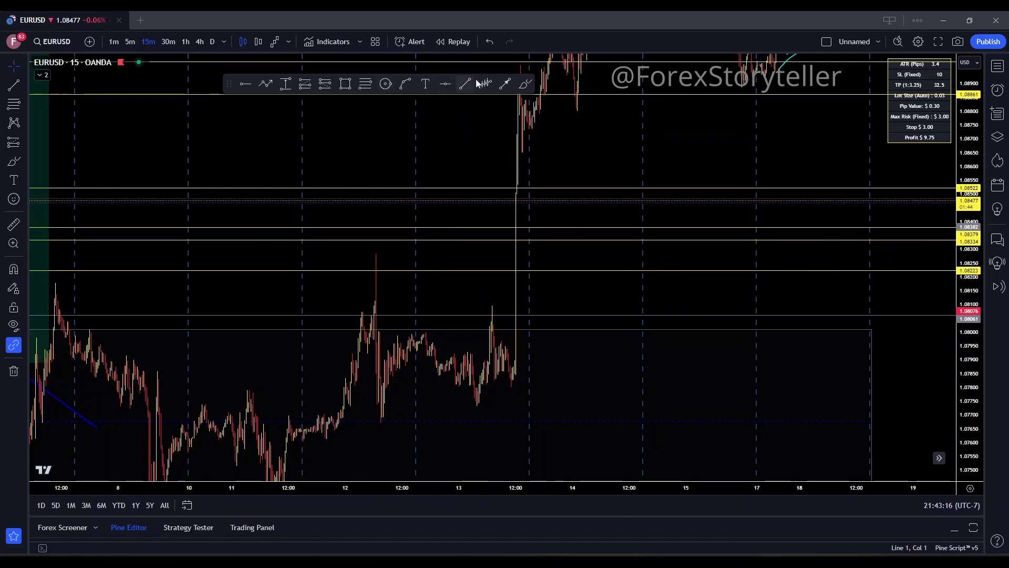
{"action": "left_click", "coordinate": [285, 85]}
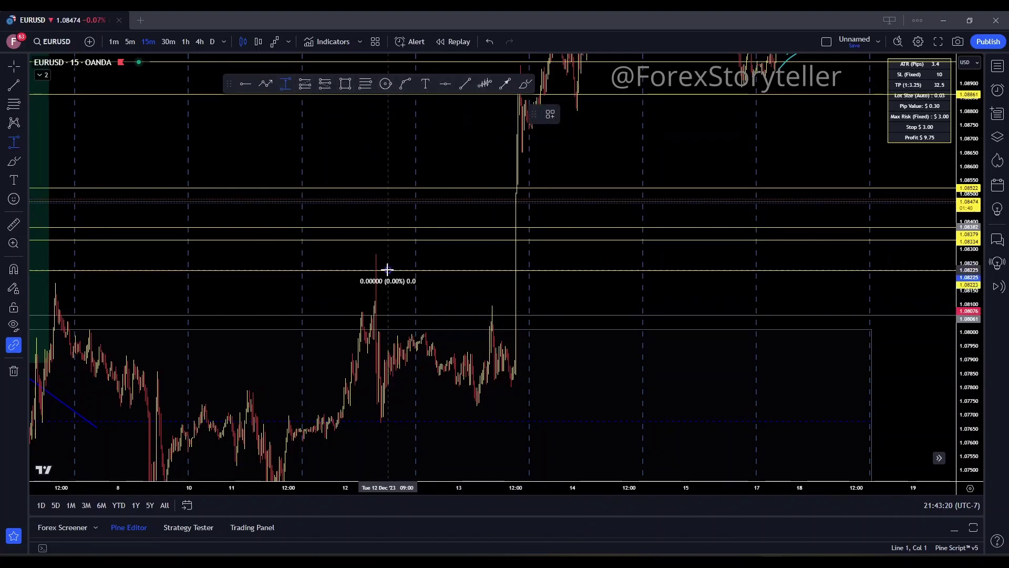
{"action": "left_click", "coordinate": [350, 247]}
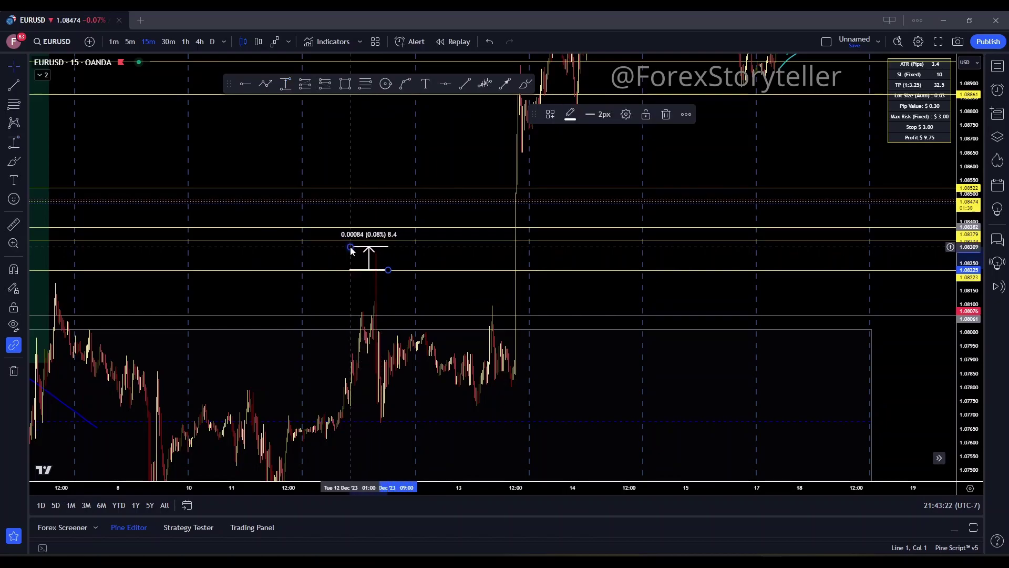
Step: Measure the small price overshoot below the 1.08861 line at the 14 Dec low and delete that price range
{"action": "left_click_drag", "start_coordinate": [389, 170], "coordinate": [340, 374]}
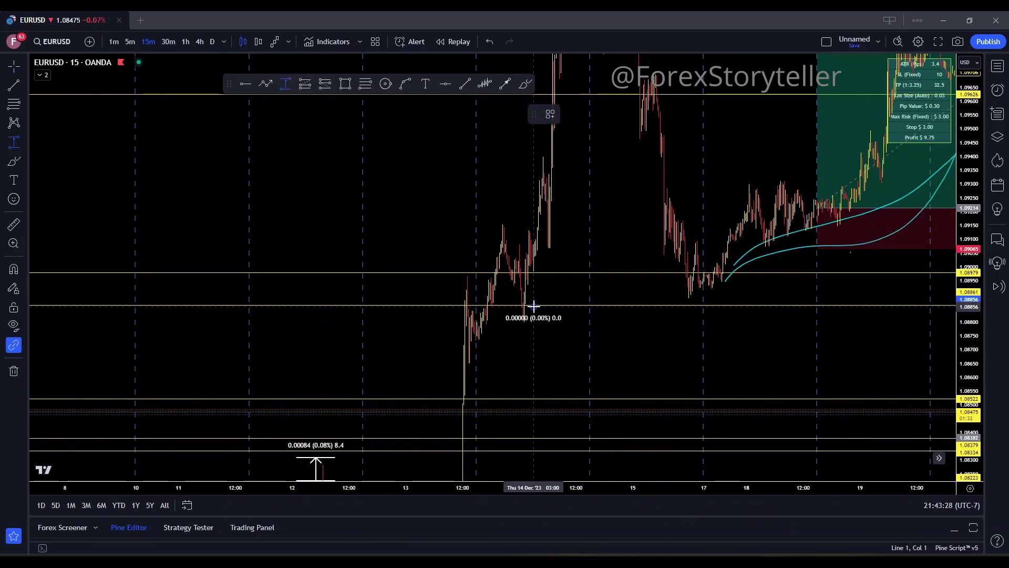
{"action": "left_click", "coordinate": [511, 333]}
{"action": "left_click_drag", "start_coordinate": [511, 335], "coordinate": [551, 318]}
{"action": "left_click", "coordinate": [584, 256]}
{"action": "left_click", "coordinate": [545, 315]}
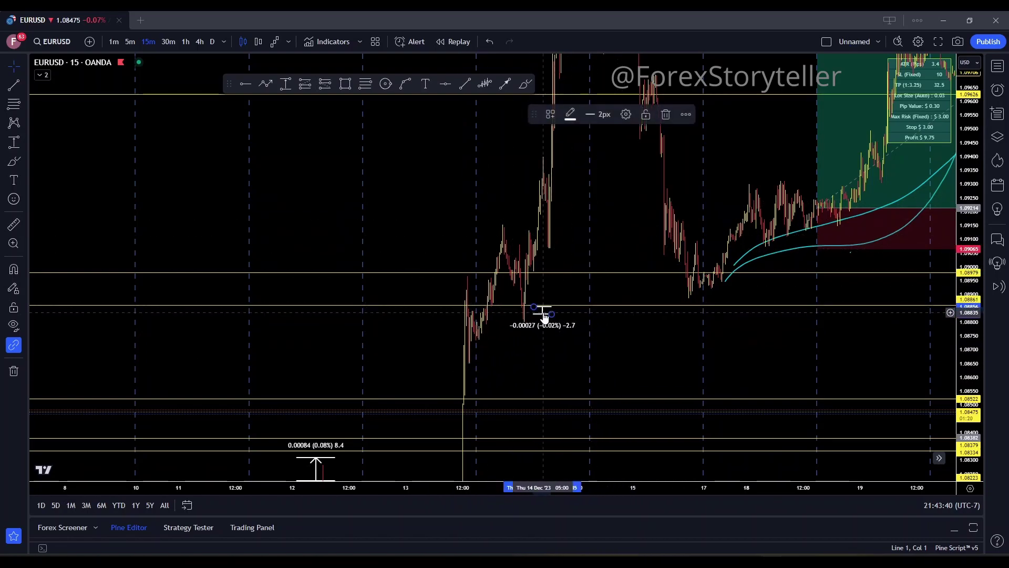
{"action": "key", "text": "Delete"}
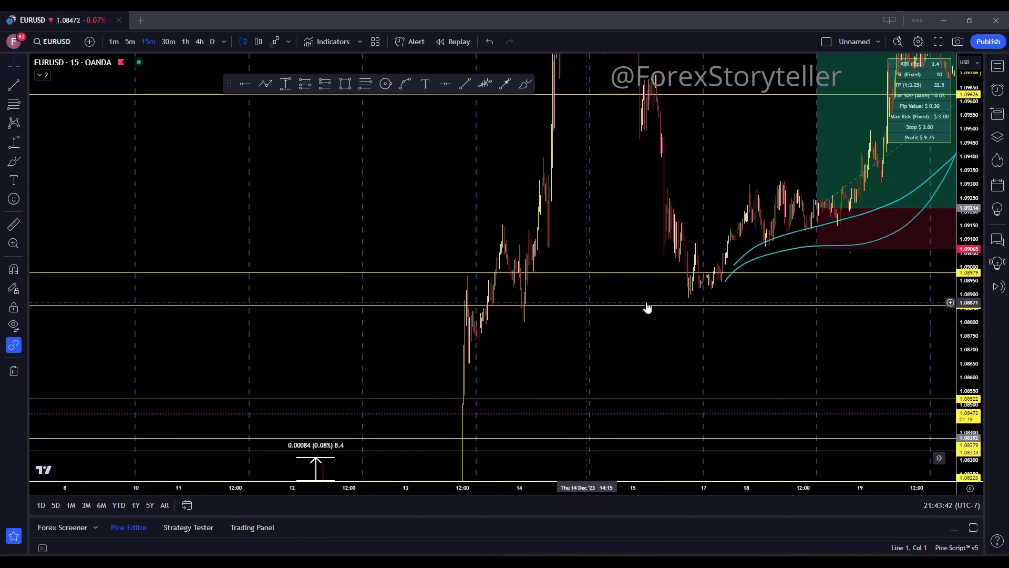
Step: Examine the rally of 14 Dec and the drop of 15 Dec leading down to the 1.08979 line
{"action": "left_click_drag", "start_coordinate": [629, 197], "coordinate": [527, 218]}
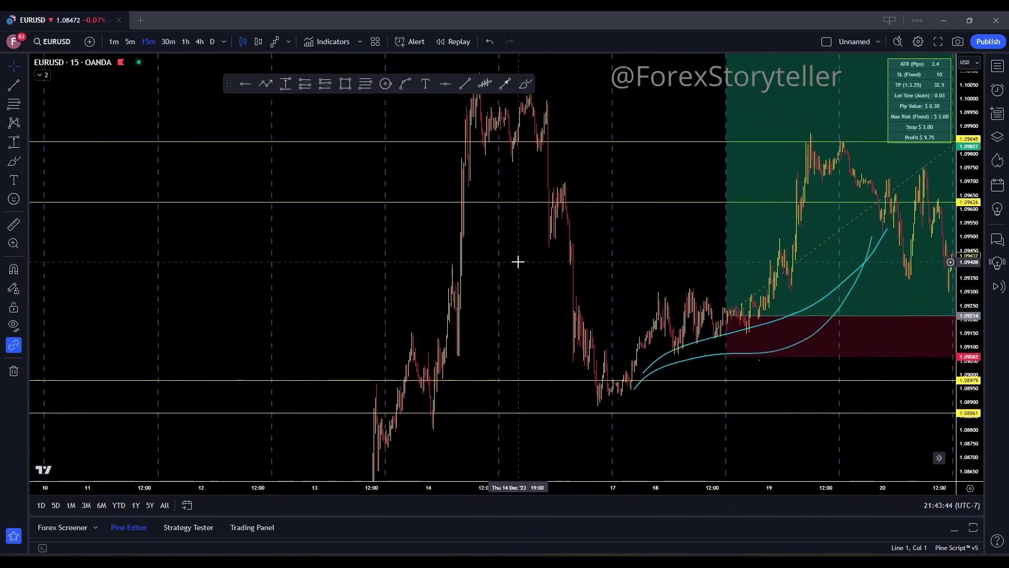
{"action": "left_click_drag", "start_coordinate": [518, 261], "coordinate": [507, 354]}
{"action": "scroll", "coordinate": [473, 237], "scroll_direction": "up", "scroll_amount": 3}
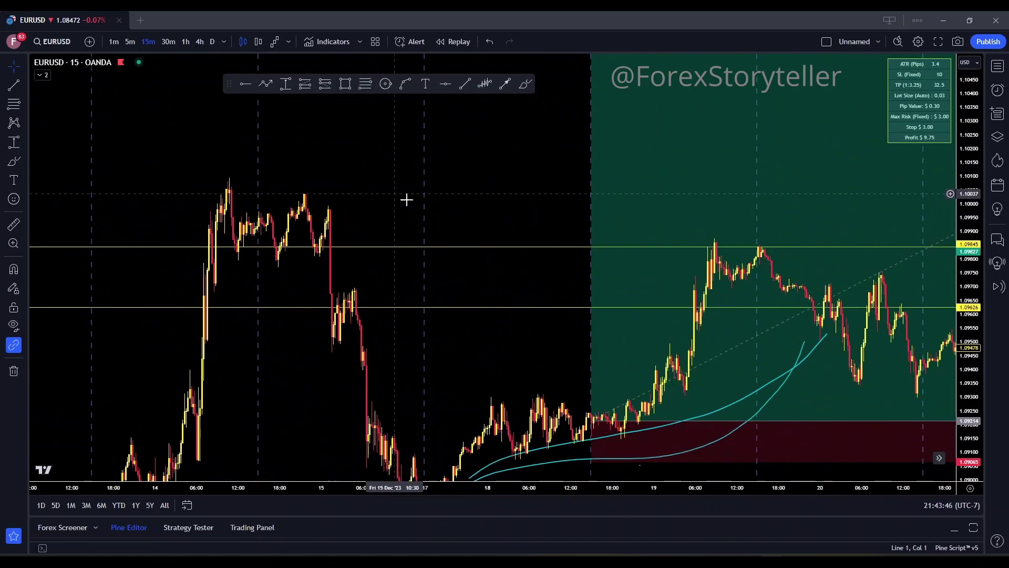
{"action": "left_click_drag", "start_coordinate": [406, 200], "coordinate": [505, 200]}
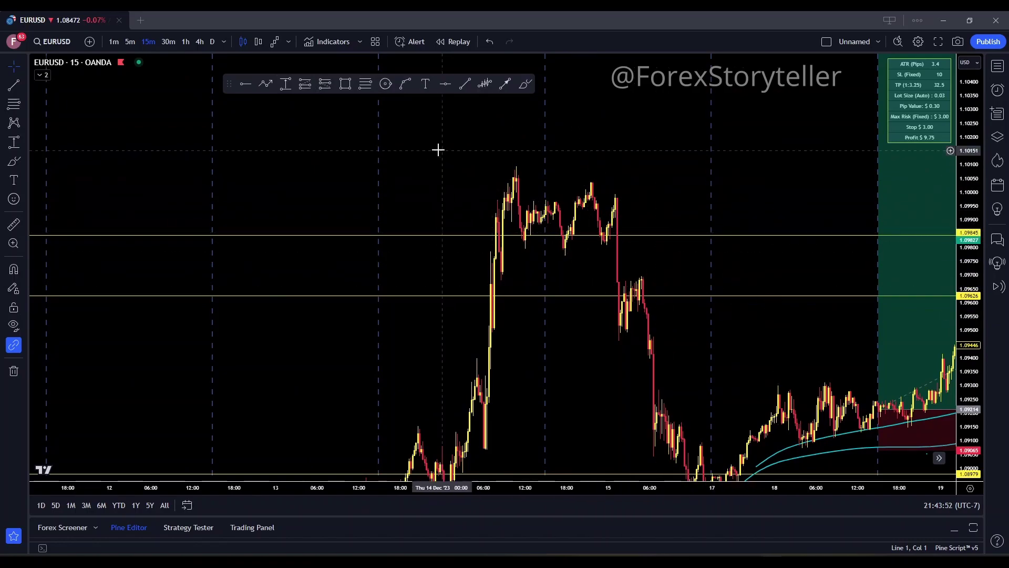
{"action": "left_click_drag", "start_coordinate": [674, 195], "coordinate": [592, 131]}
{"action": "scroll", "coordinate": [680, 171], "scroll_direction": "down", "scroll_amount": 3}
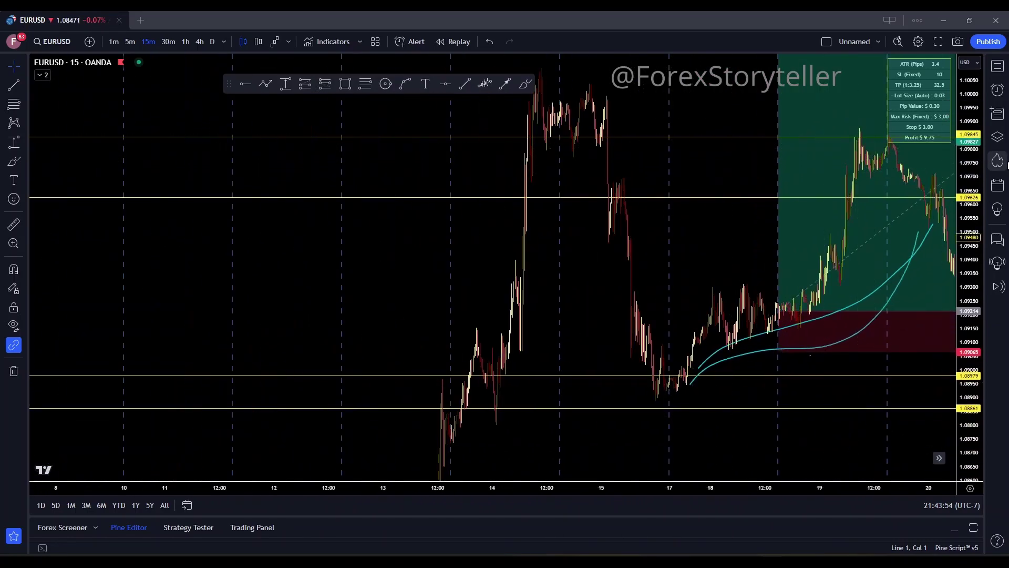
{"action": "left_click_drag", "start_coordinate": [966, 171], "coordinate": [967, 210]}
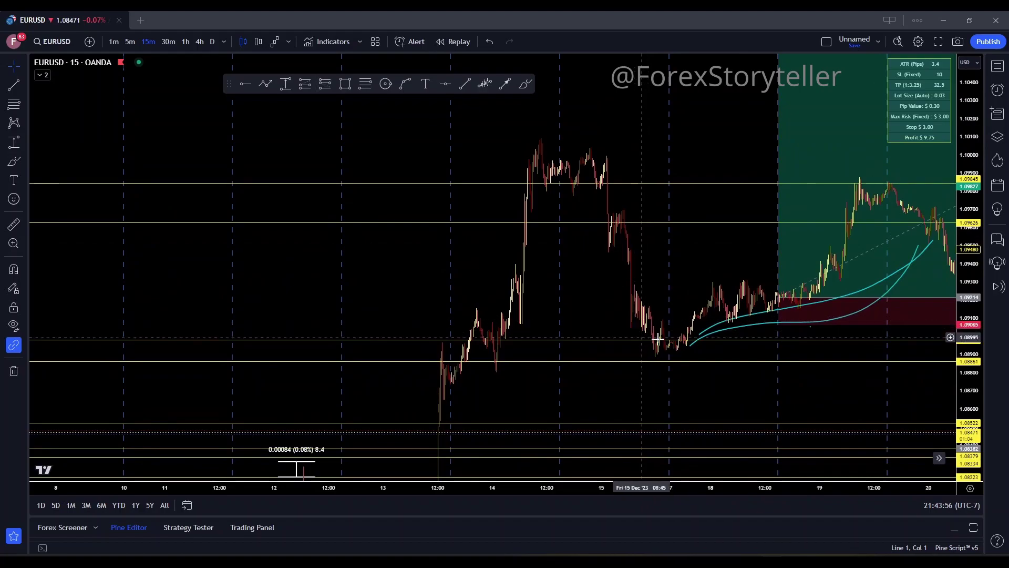
{"action": "left_click_drag", "start_coordinate": [400, 293], "coordinate": [654, 242]}
{"action": "left_click_drag", "start_coordinate": [600, 239], "coordinate": [528, 247]}
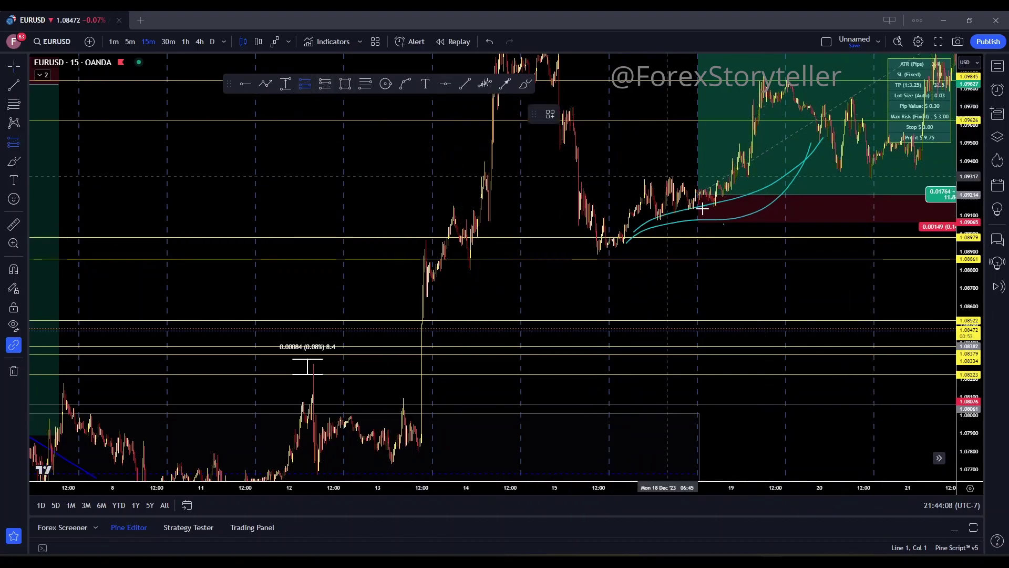
Step: Place a long position at about 1.08975 on 17 Dec 19:30, with its stop at about 1.08841 and target at about 1.11191
{"action": "left_click", "coordinate": [627, 239]}
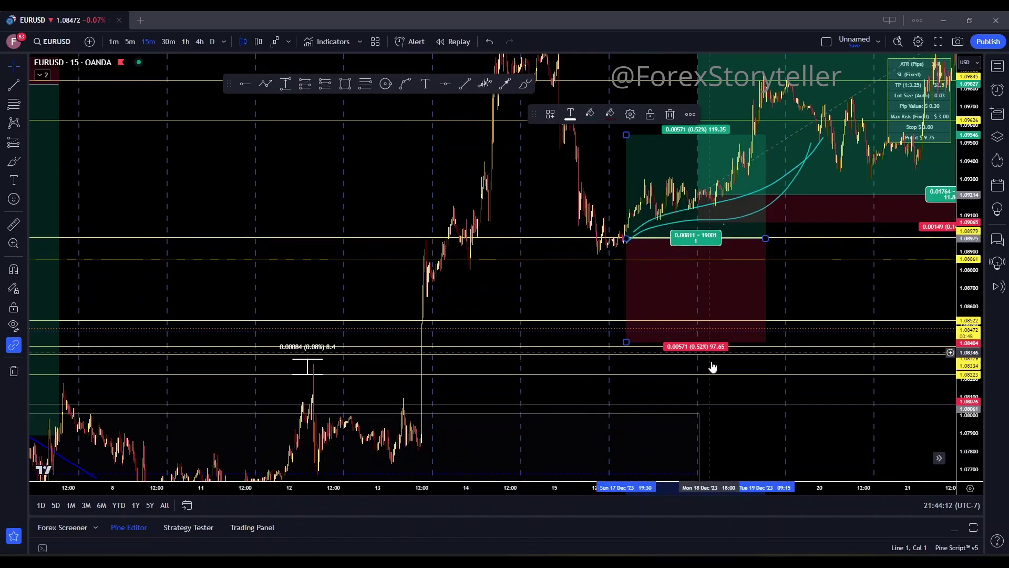
{"action": "left_click_drag", "start_coordinate": [627, 342], "coordinate": [626, 262]}
{"action": "mouse_move", "coordinate": [636, 69]}
{"action": "left_mouse_down"}
{"action": "mouse_move", "coordinate": [538, 230]}
{"action": "mouse_move", "coordinate": [542, 326]}
{"action": "mouse_move", "coordinate": [557, 146]}
{"action": "mouse_move", "coordinate": [585, 50]}
{"action": "left_mouse_up"}
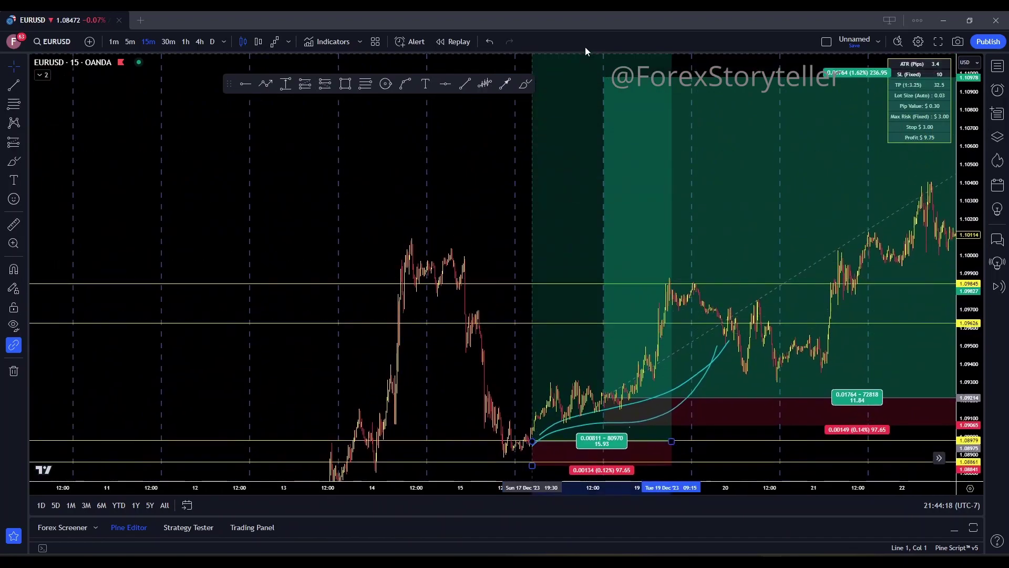
{"action": "left_click_drag", "start_coordinate": [473, 147], "coordinate": [431, 347]}
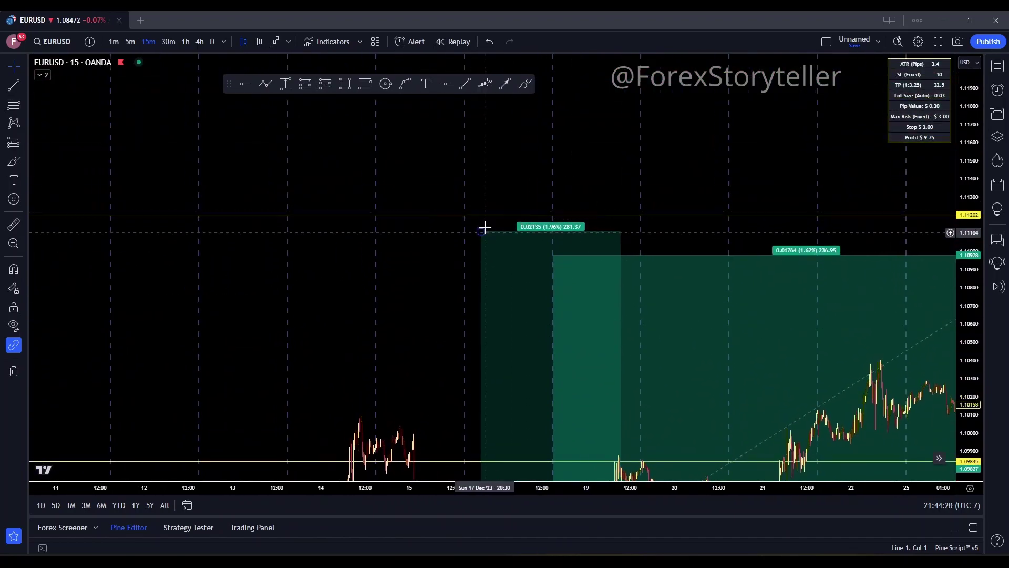
{"action": "left_click_drag", "start_coordinate": [482, 230], "coordinate": [478, 216]}
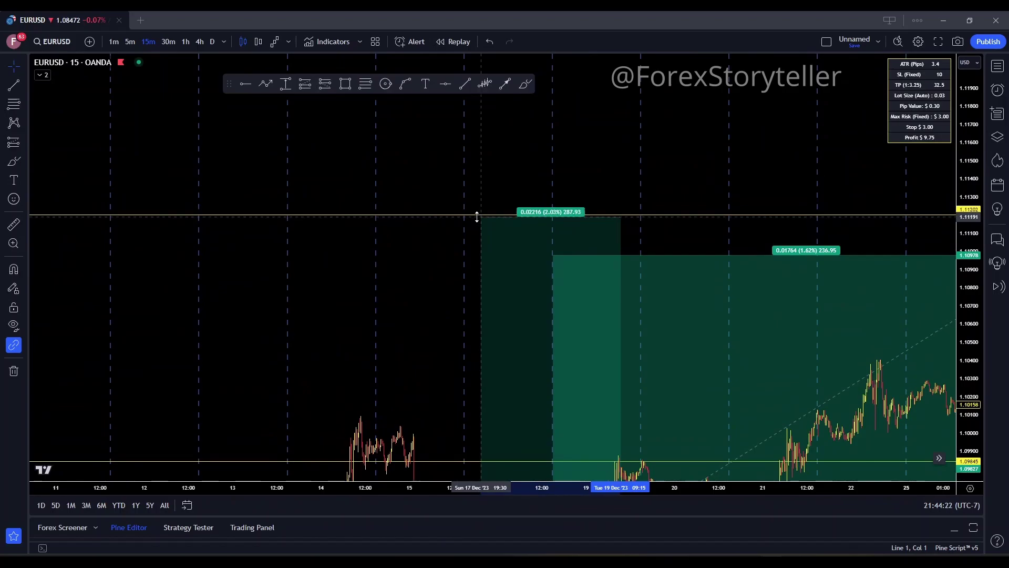
Step: Delete the tall price range measurement drawn around 28 Nov
{"action": "left_click_drag", "start_coordinate": [423, 281], "coordinate": [676, 45]}
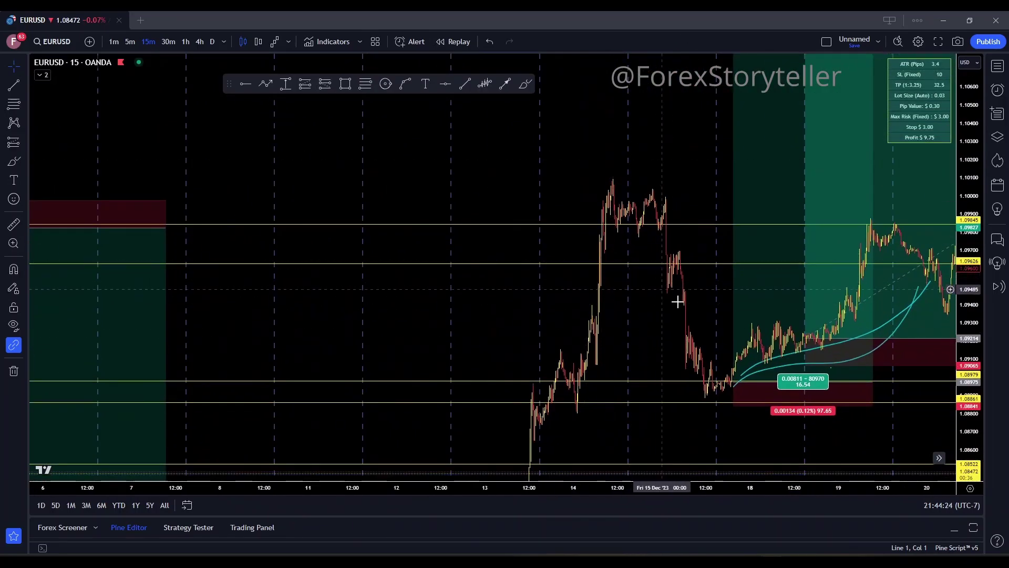
{"action": "left_click_drag", "start_coordinate": [505, 313], "coordinate": [277, 214]}
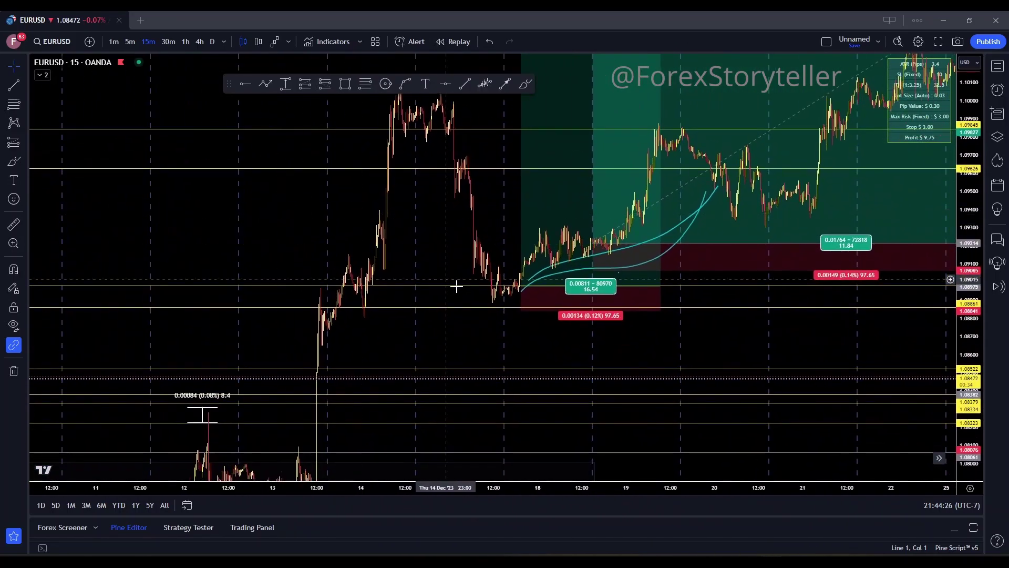
{"action": "left_click_drag", "start_coordinate": [517, 347], "coordinate": [490, 280]}
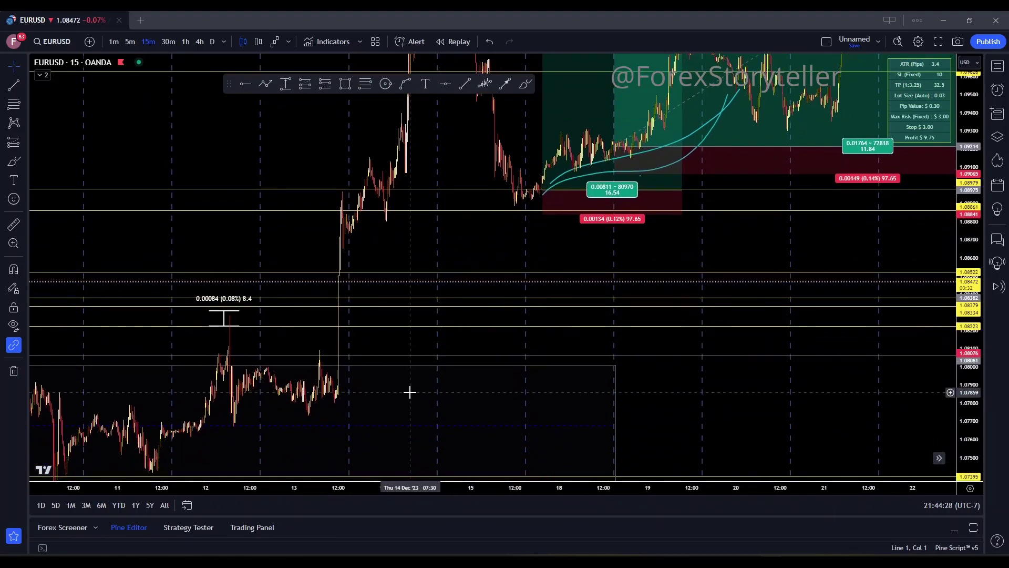
{"action": "left_click_drag", "start_coordinate": [410, 392], "coordinate": [766, 327]}
{"action": "left_click_drag", "start_coordinate": [640, 283], "coordinate": [707, 284]}
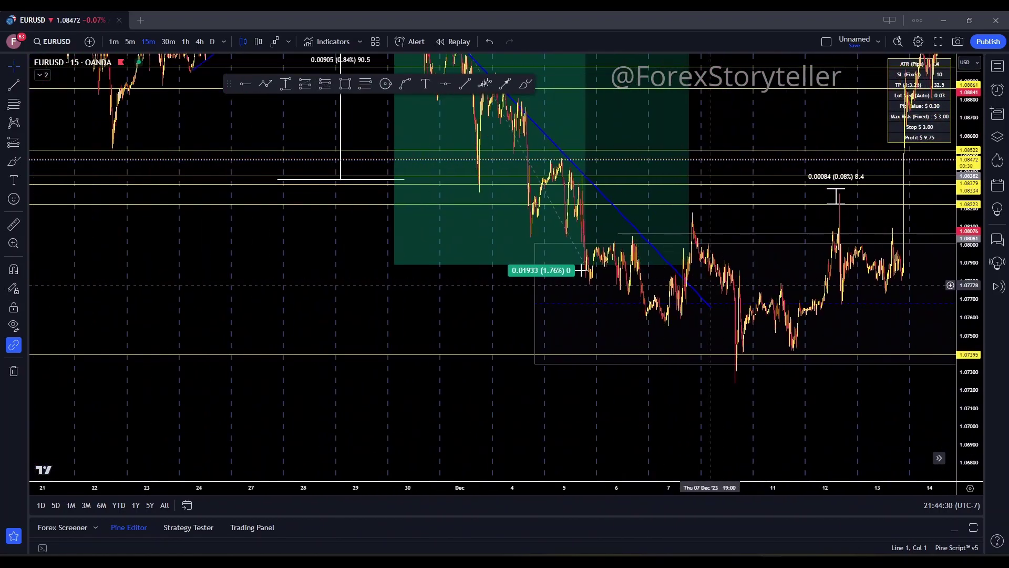
{"action": "left_click_drag", "start_coordinate": [421, 296], "coordinate": [725, 464]}
{"action": "left_click_drag", "start_coordinate": [584, 279], "coordinate": [714, 288]}
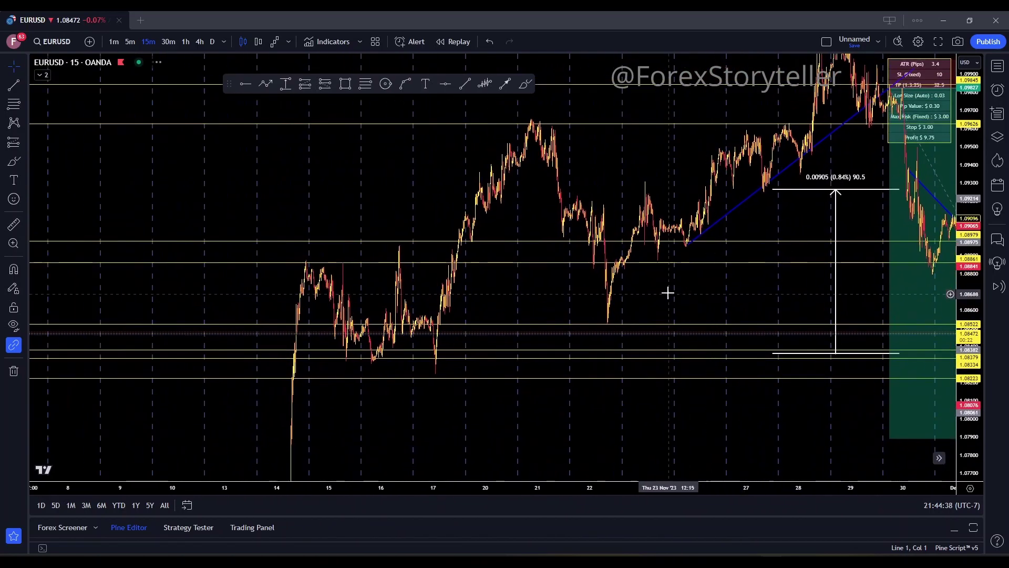
{"action": "left_click", "coordinate": [836, 200]}
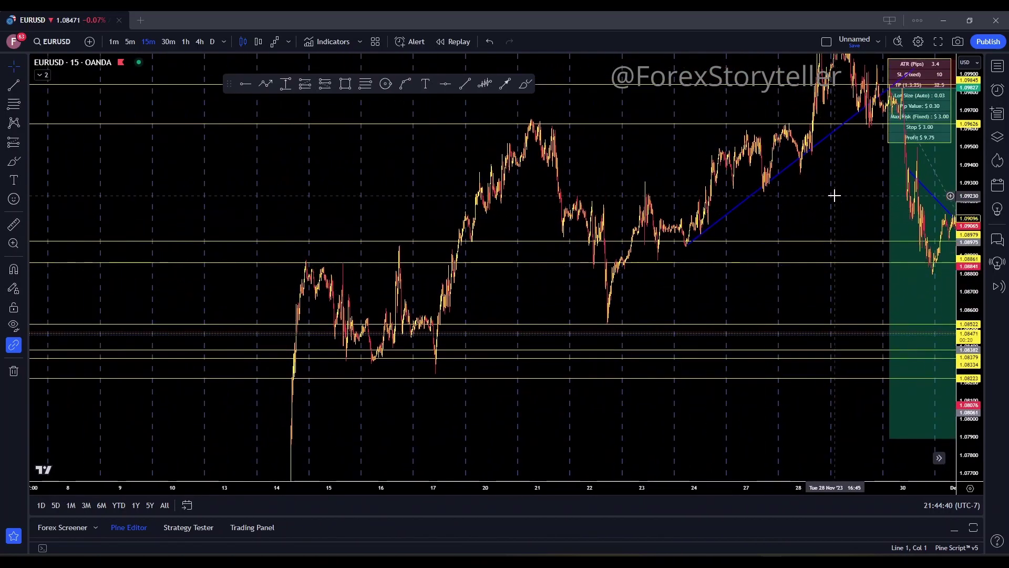
Step: Extend the rising late-November trend line to start at about 1.08847 on 22 Nov 18:45 and end at about 1.09928 on 1 Dec 02:00
{"action": "left_click_drag", "start_coordinate": [834, 196], "coordinate": [757, 214]}
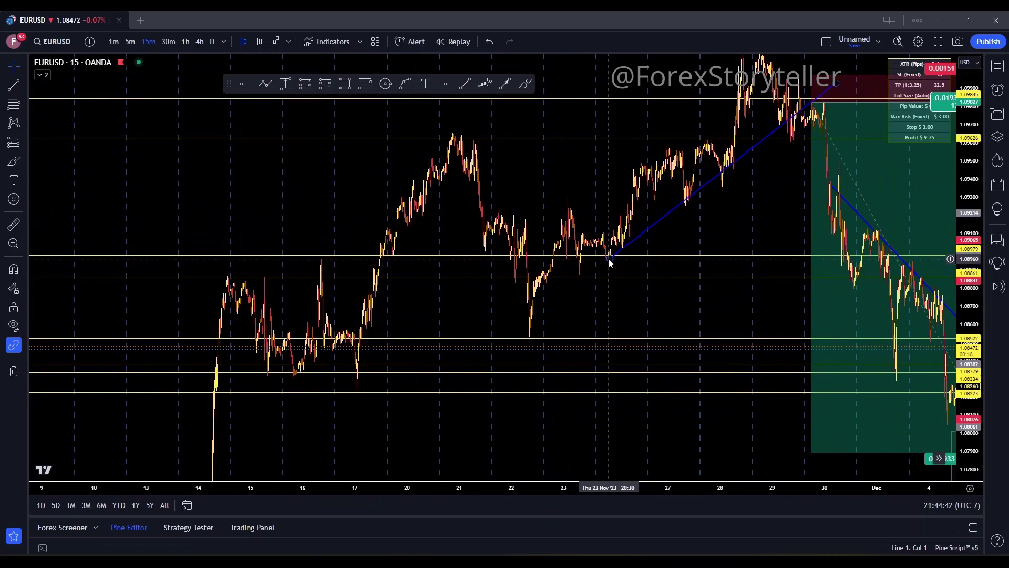
{"action": "left_click_drag", "start_coordinate": [608, 260], "coordinate": [553, 283]}
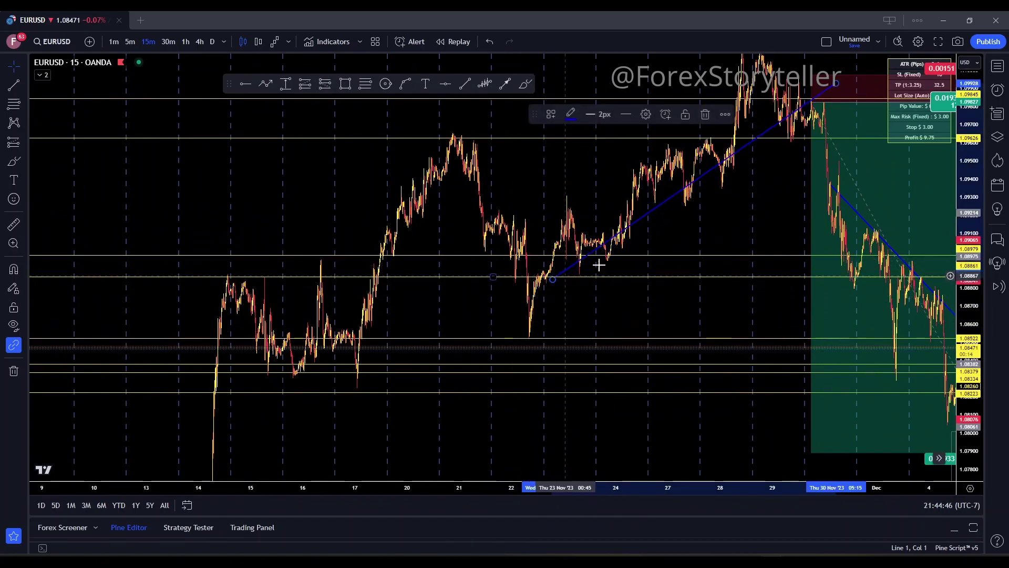
{"action": "left_click_drag", "start_coordinate": [728, 203], "coordinate": [566, 267]}
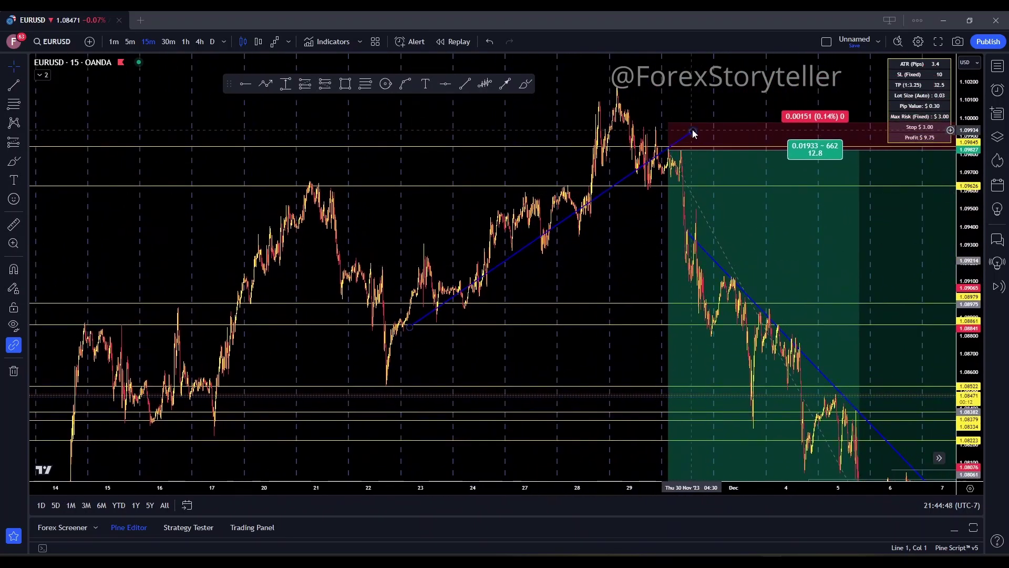
{"action": "left_click_drag", "start_coordinate": [692, 129], "coordinate": [738, 132]}
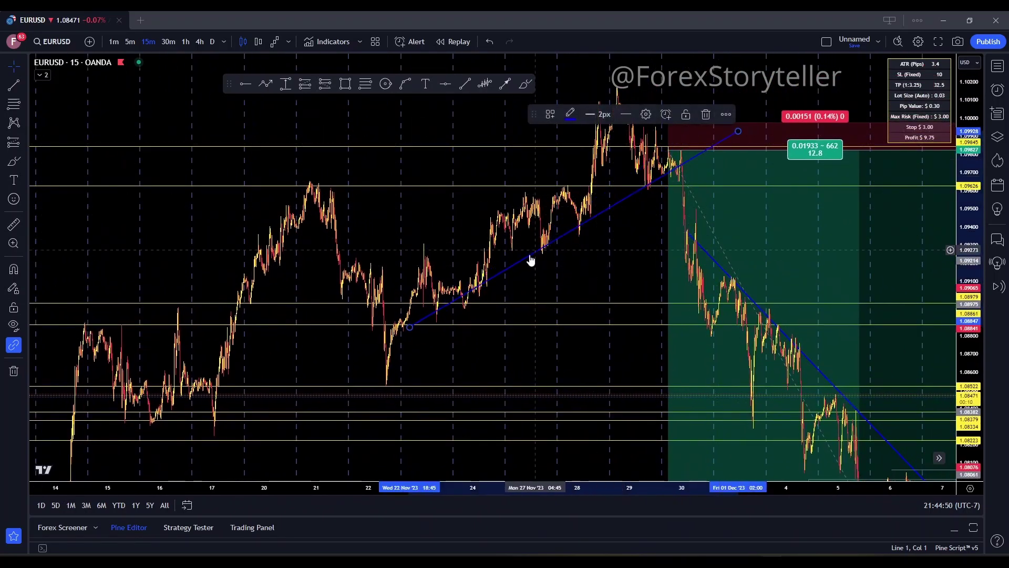
Step: Draw a descending trend line from about 1.09658 on 21 Nov 05:00 to about 1.08618 on 23 Nov 04:45
{"action": "left_click", "coordinate": [464, 84]}
{"action": "left_click_drag", "start_coordinate": [333, 188], "coordinate": [431, 369]}
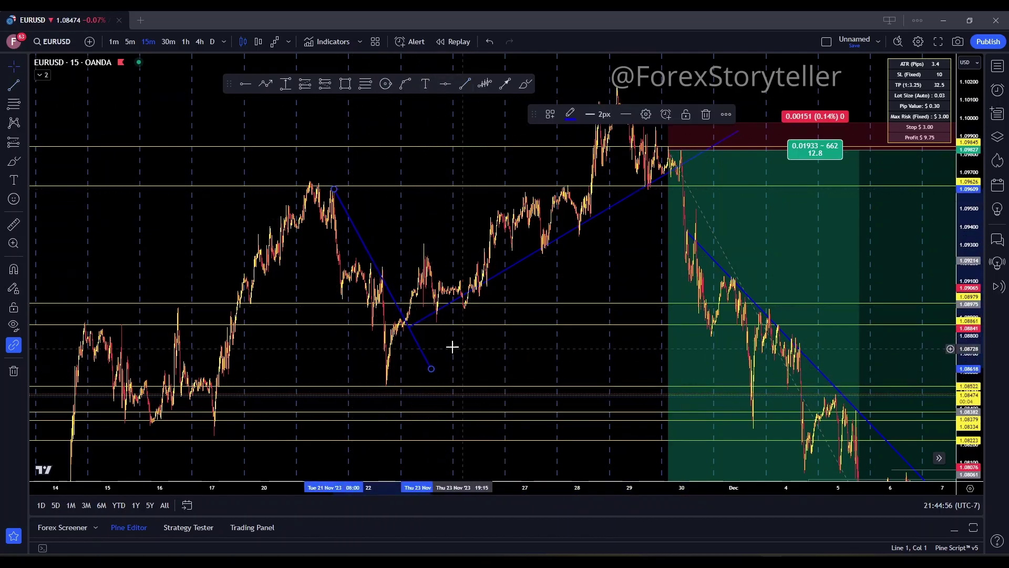
{"action": "left_click_drag", "start_coordinate": [360, 192], "coordinate": [676, 181]}
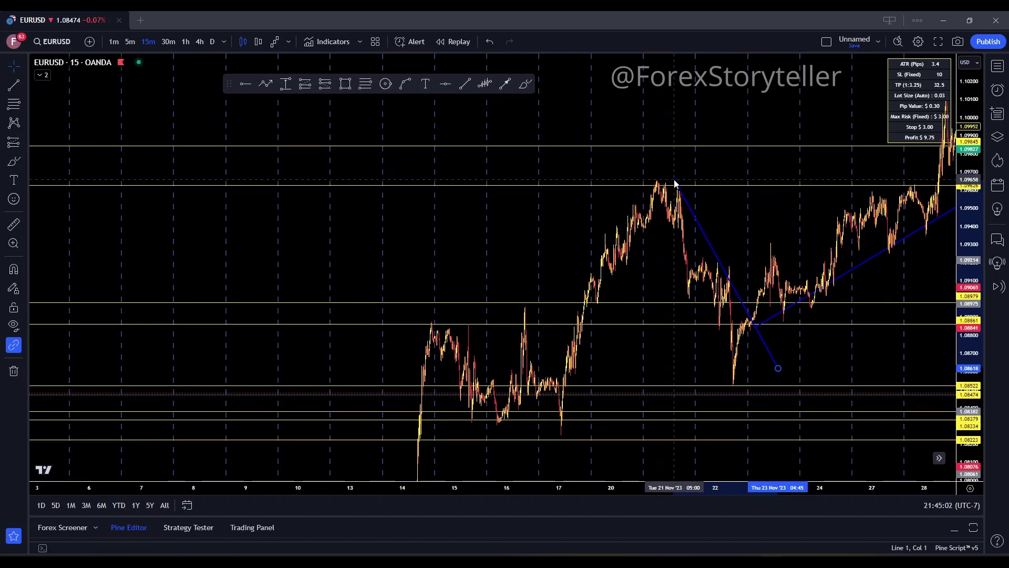
{"action": "left_click", "coordinate": [623, 173]}
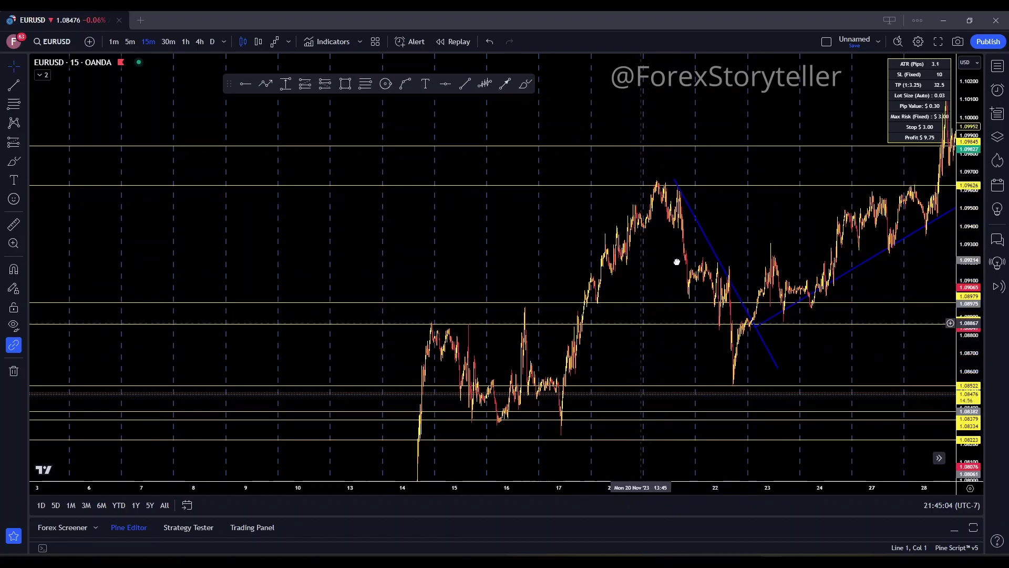
Step: Circle the 1 Nov swing low at about 1.0525 with a freehand brush stroke
{"action": "scroll", "coordinate": [676, 263], "scroll_direction": "left", "scroll_amount": 10}
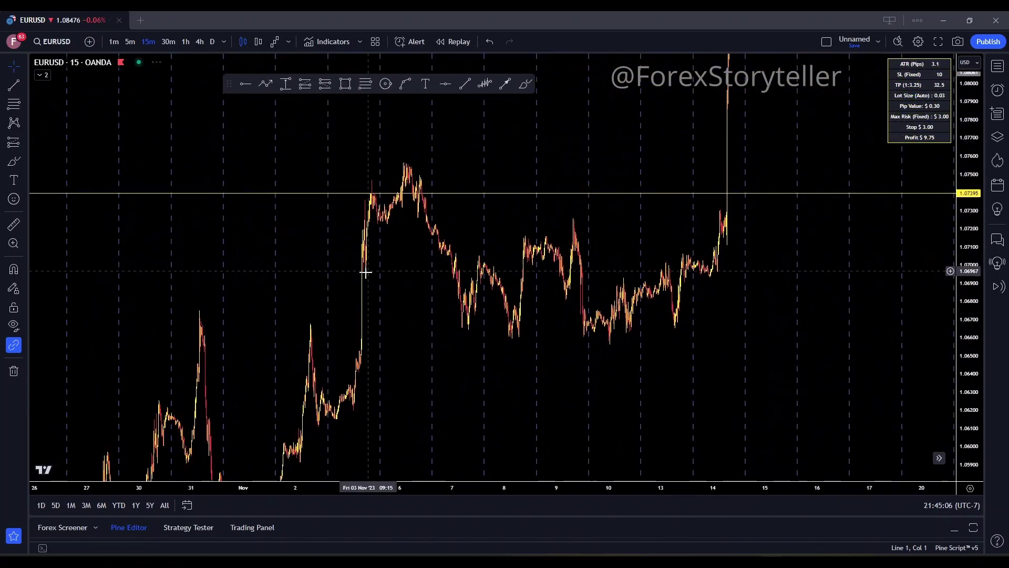
{"action": "left_click_drag", "start_coordinate": [560, 336], "coordinate": [851, 217]}
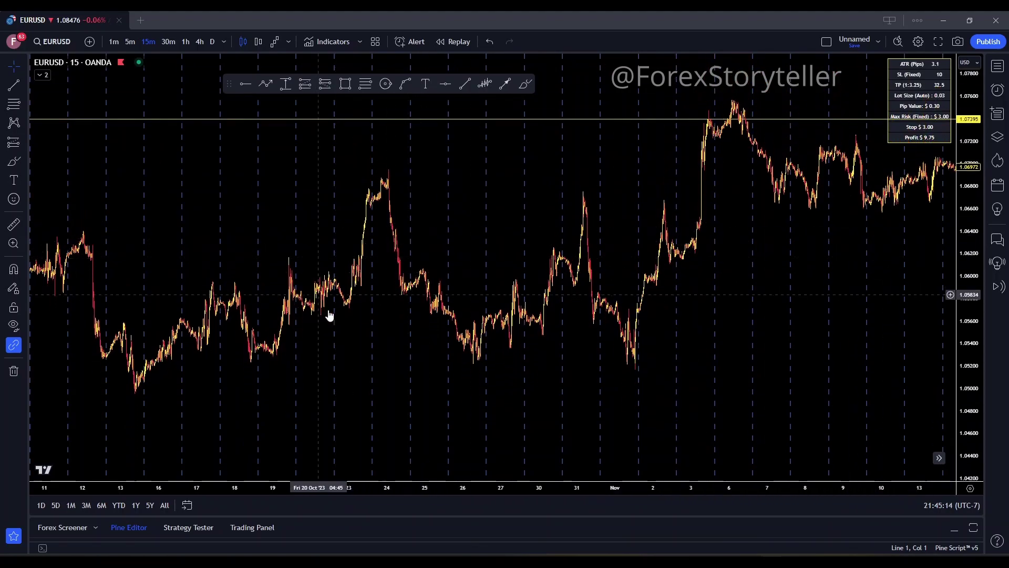
{"action": "left_click_drag", "start_coordinate": [755, 283], "coordinate": [951, 305]}
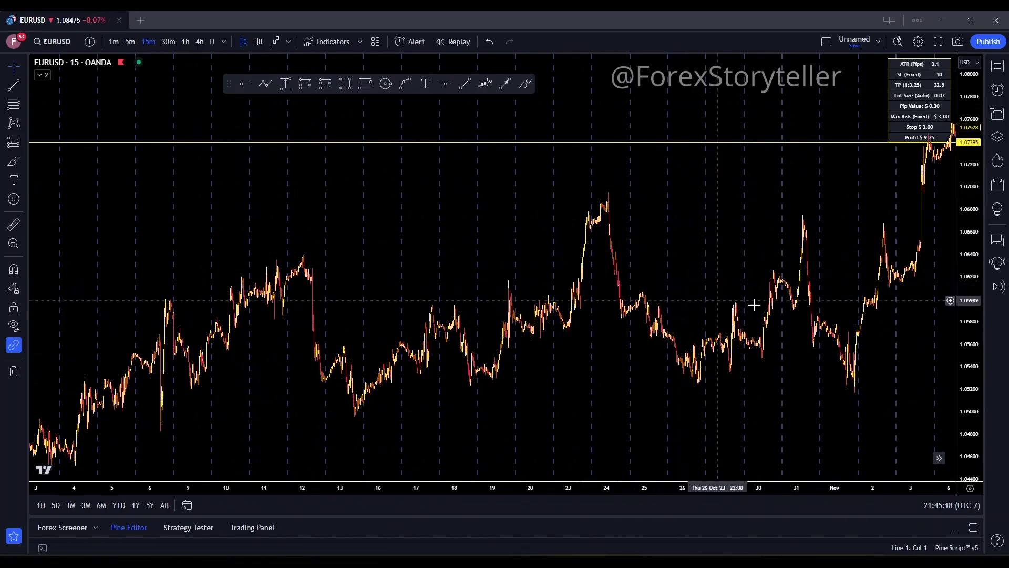
{"action": "left_click_drag", "start_coordinate": [640, 270], "coordinate": [294, 252]}
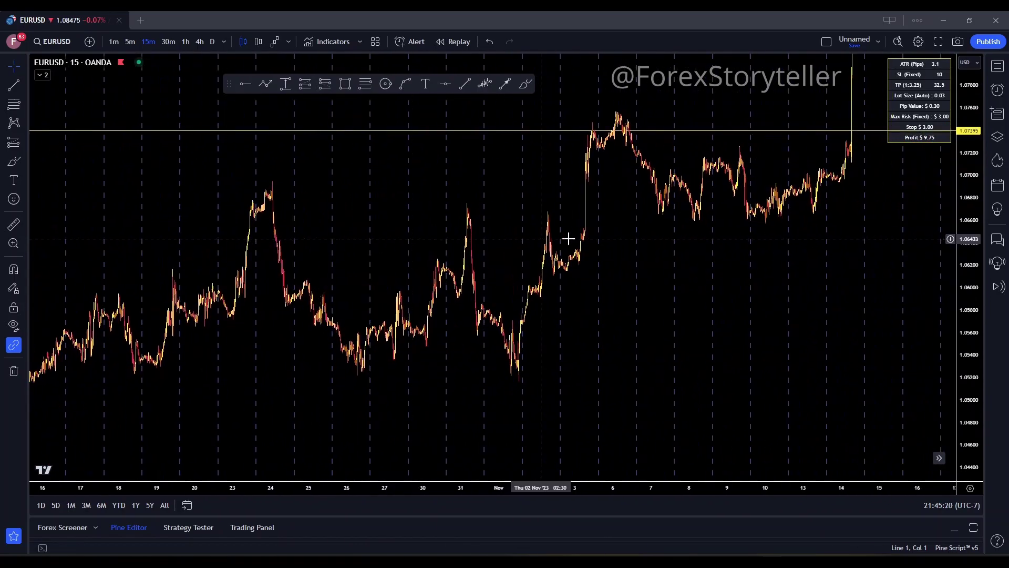
{"action": "left_click_drag", "start_coordinate": [701, 268], "coordinate": [631, 295]}
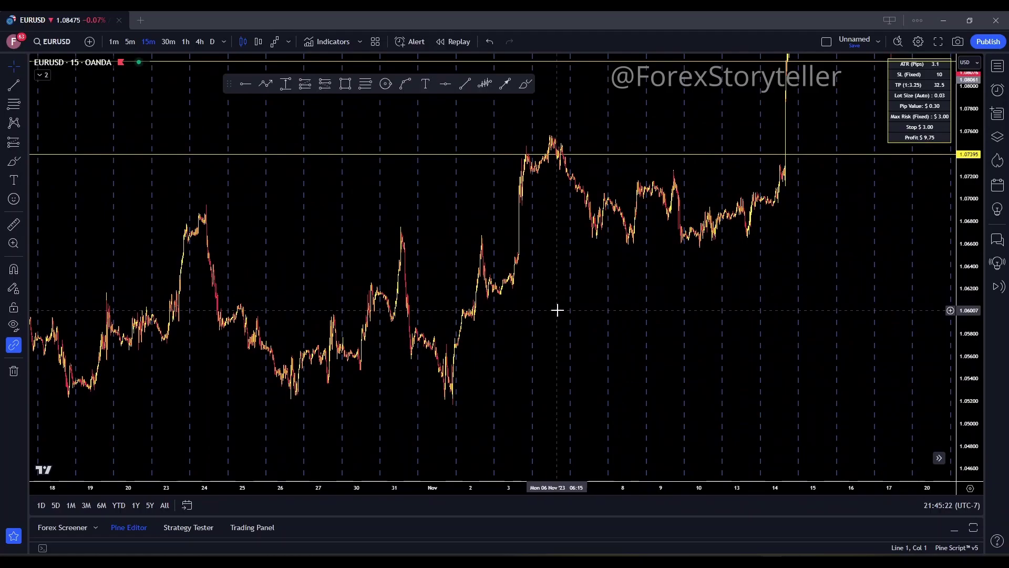
{"action": "left_click_drag", "start_coordinate": [556, 309], "coordinate": [805, 266]}
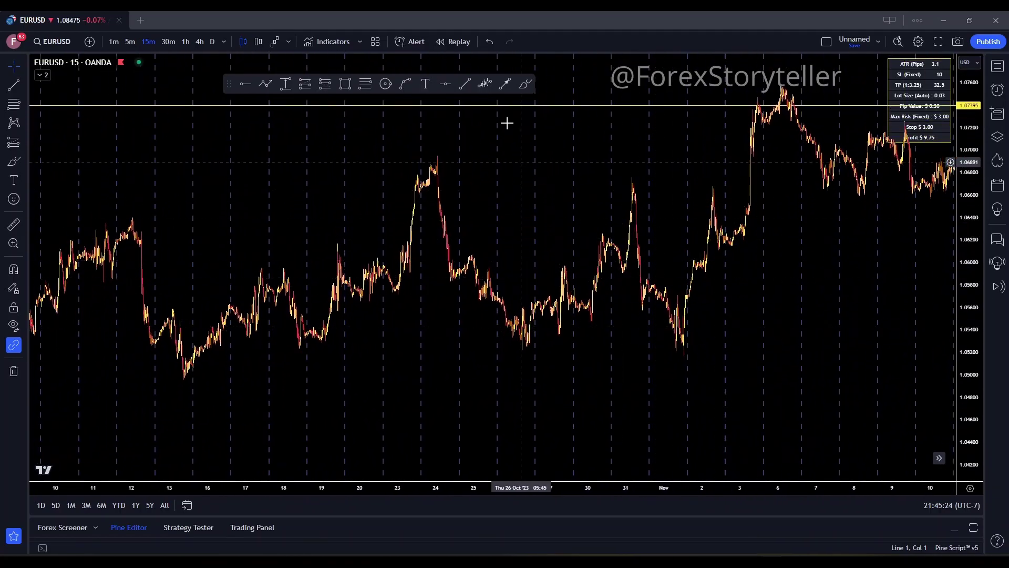
{"action": "left_click", "coordinate": [523, 84]}
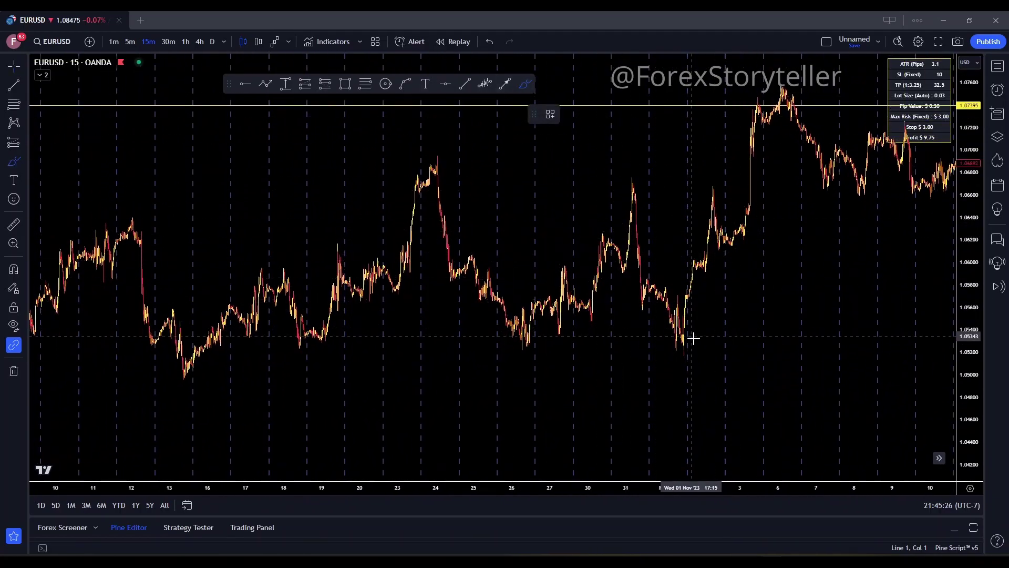
{"action": "left_click_drag", "start_coordinate": [694, 338], "coordinate": [678, 337]}
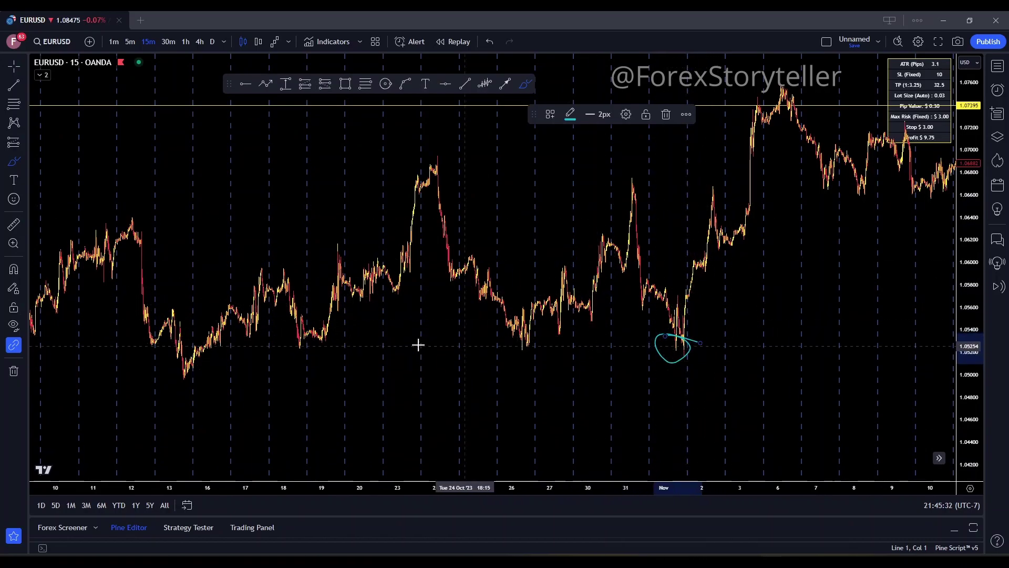
Step: Draw a nearly horizontal trend line under the October lows from about 1.05320 on 6 Oct 01:30 to about 1.05292 on 8 Nov 02:00
{"action": "left_click", "coordinate": [465, 85]}
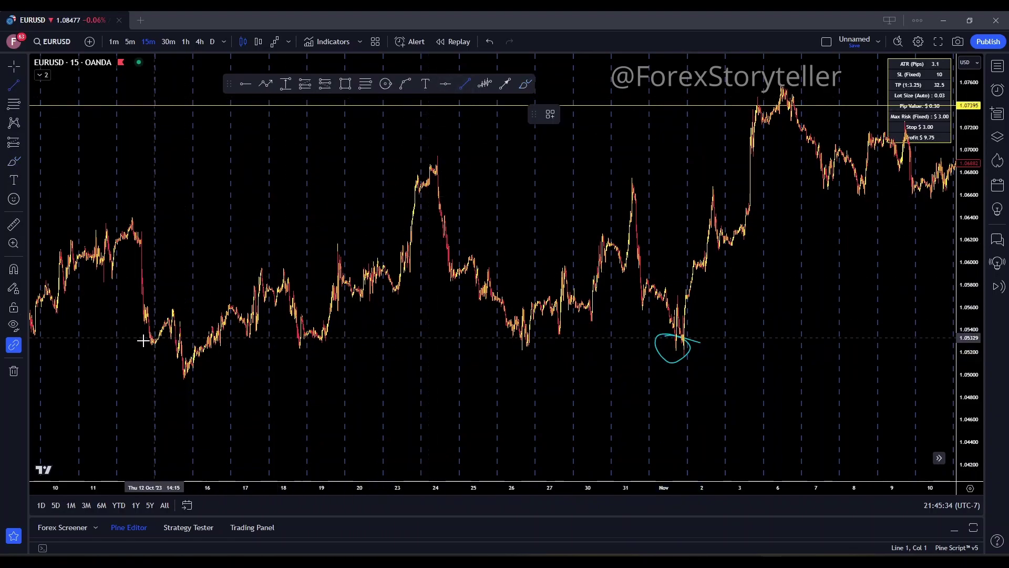
{"action": "left_click_drag", "start_coordinate": [158, 344], "coordinate": [821, 345]}
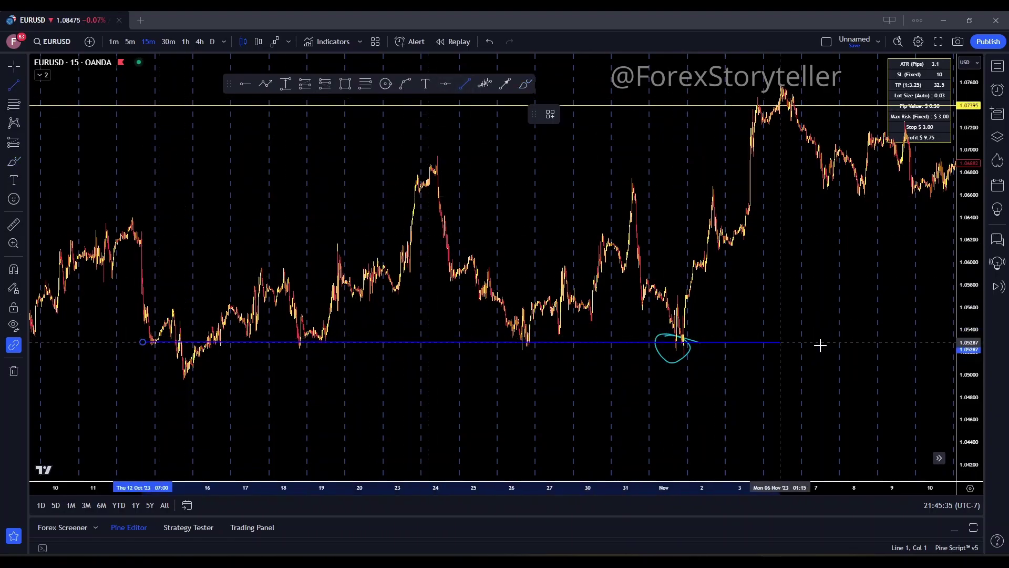
{"action": "left_click", "coordinate": [857, 351]}
{"action": "left_click_drag", "start_coordinate": [636, 369], "coordinate": [685, 338]}
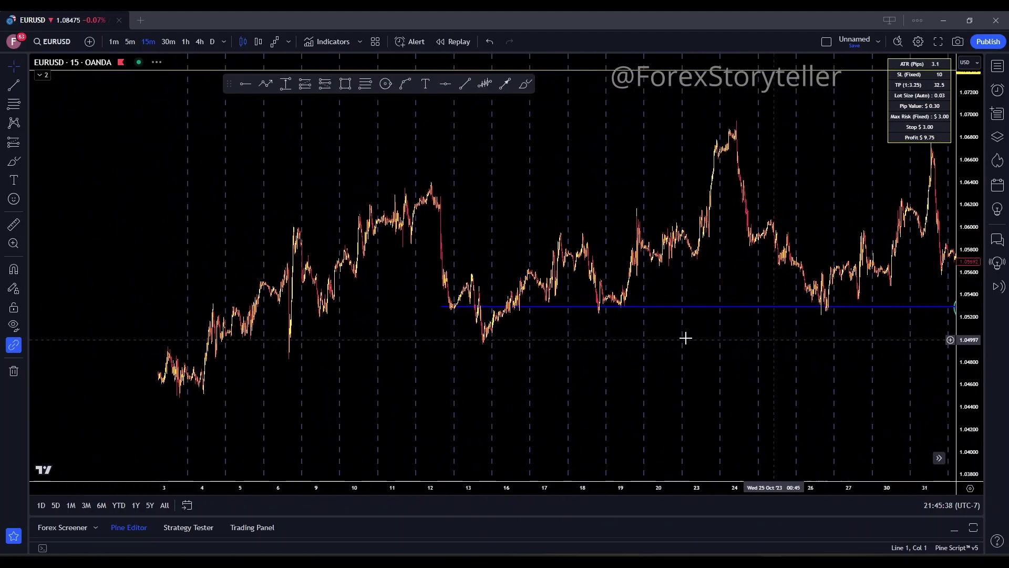
{"action": "left_click_drag", "start_coordinate": [442, 309], "coordinate": [281, 304]}
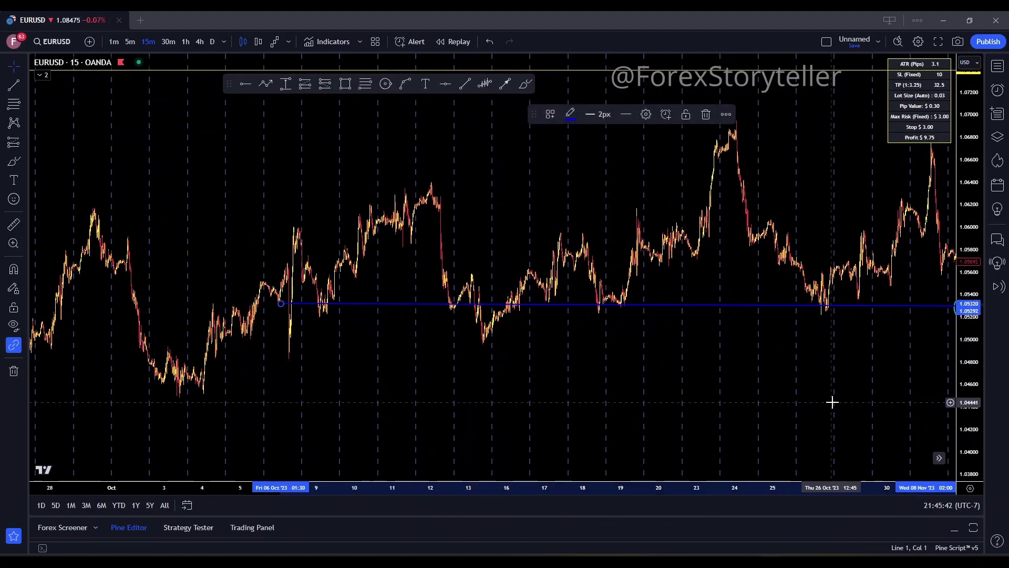
Step: Examine the price action from the circled November low forward to late January and back to September
{"action": "scroll", "coordinate": [789, 405], "scroll_direction": "down", "scroll_amount": 4}
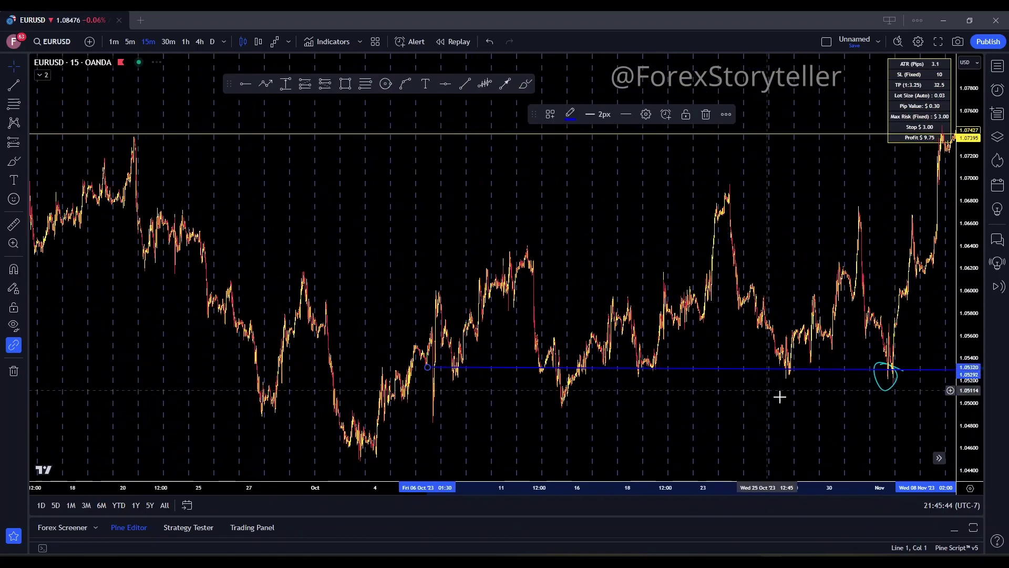
{"action": "left_click_drag", "start_coordinate": [780, 397], "coordinate": [471, 379]}
{"action": "left_click_drag", "start_coordinate": [727, 263], "coordinate": [577, 374]}
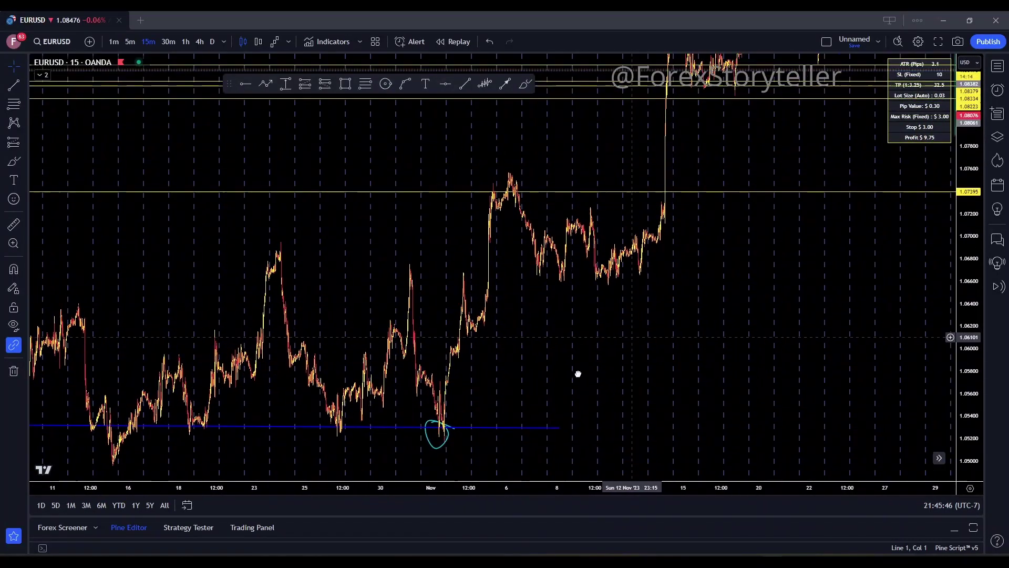
{"action": "scroll", "coordinate": [578, 374], "scroll_direction": "right", "scroll_amount": 15}
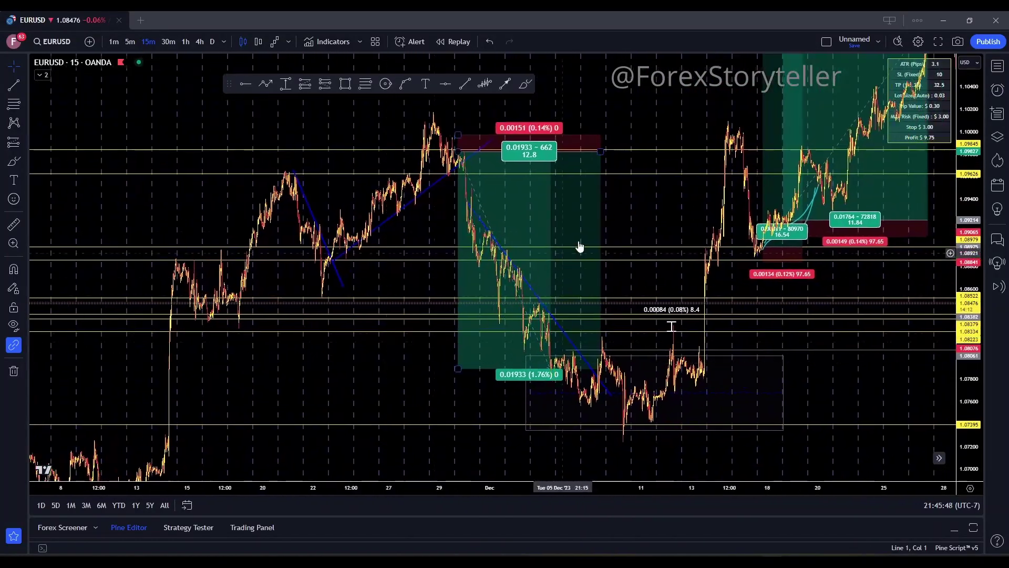
{"action": "scroll", "coordinate": [646, 222], "scroll_direction": "right", "scroll_amount": 10}
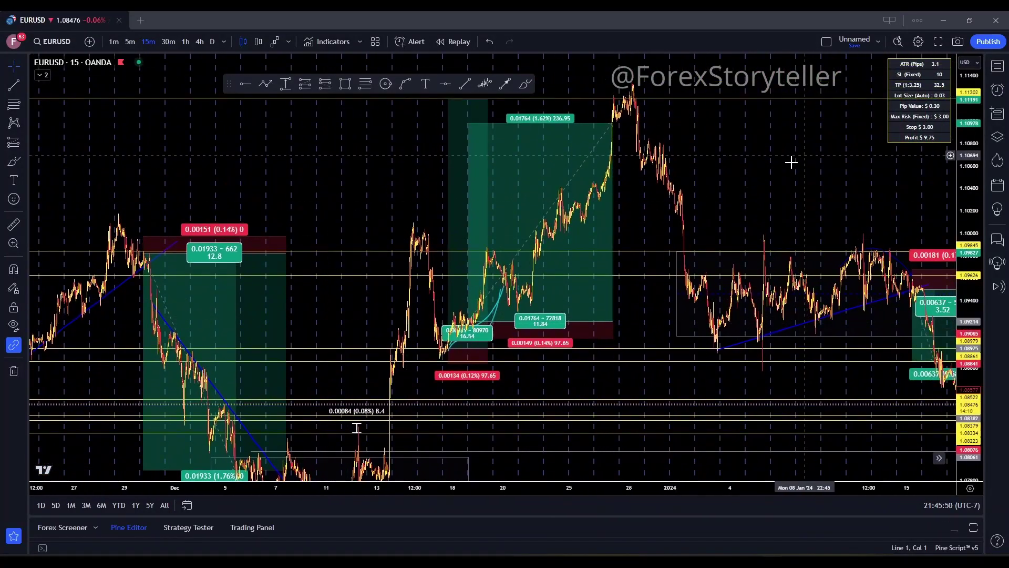
{"action": "left_click_drag", "start_coordinate": [792, 163], "coordinate": [428, 158]}
{"action": "left_click_drag", "start_coordinate": [604, 165], "coordinate": [756, 165]}
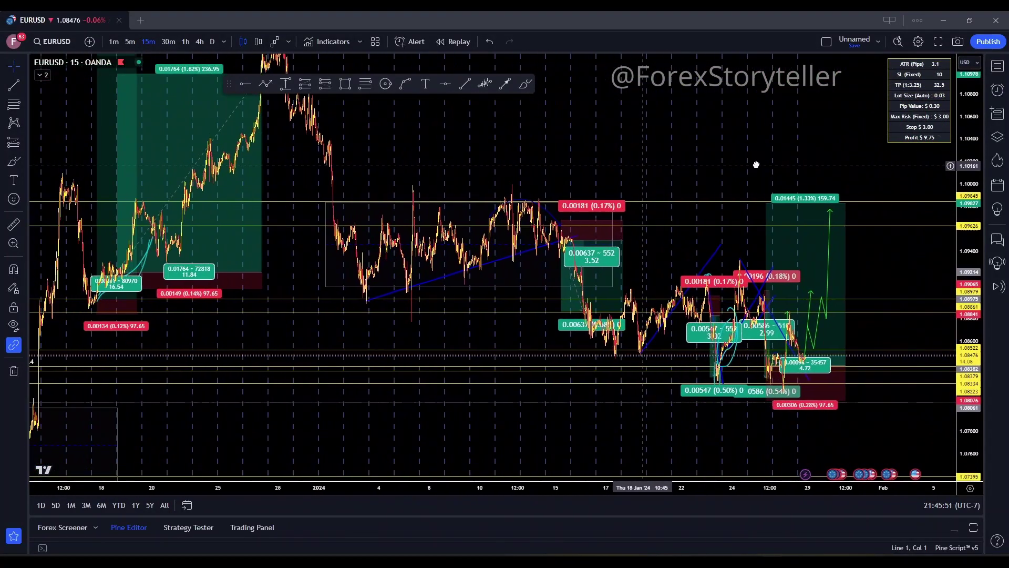
{"action": "scroll", "coordinate": [348, 156], "scroll_direction": "left", "scroll_amount": 10}
{"action": "scroll", "coordinate": [396, 143], "scroll_direction": "left", "scroll_amount": 10}
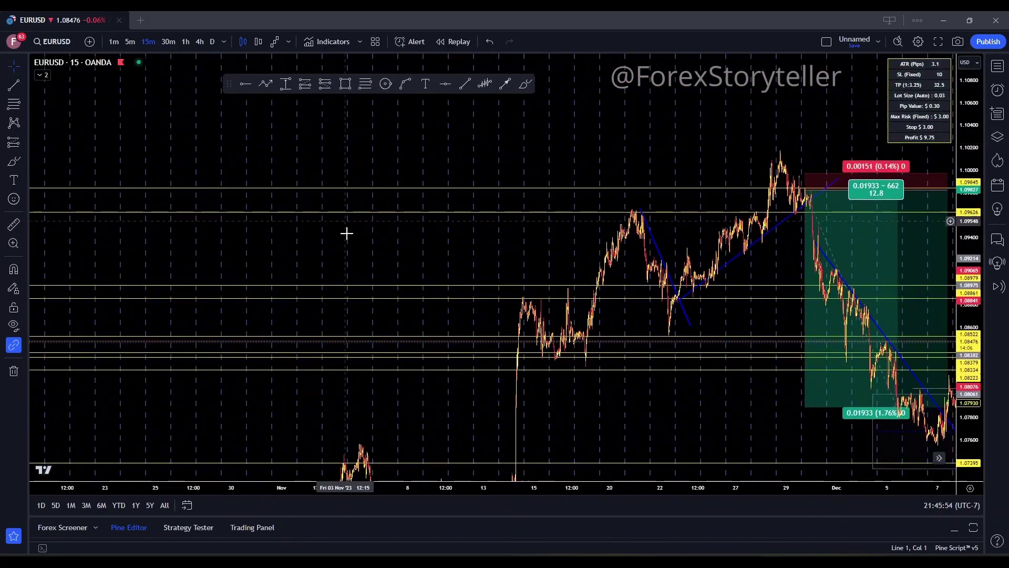
{"action": "scroll", "coordinate": [577, 142], "scroll_direction": "left", "scroll_amount": 10}
{"action": "scroll", "coordinate": [615, 273], "scroll_direction": "left", "scroll_amount": 10}
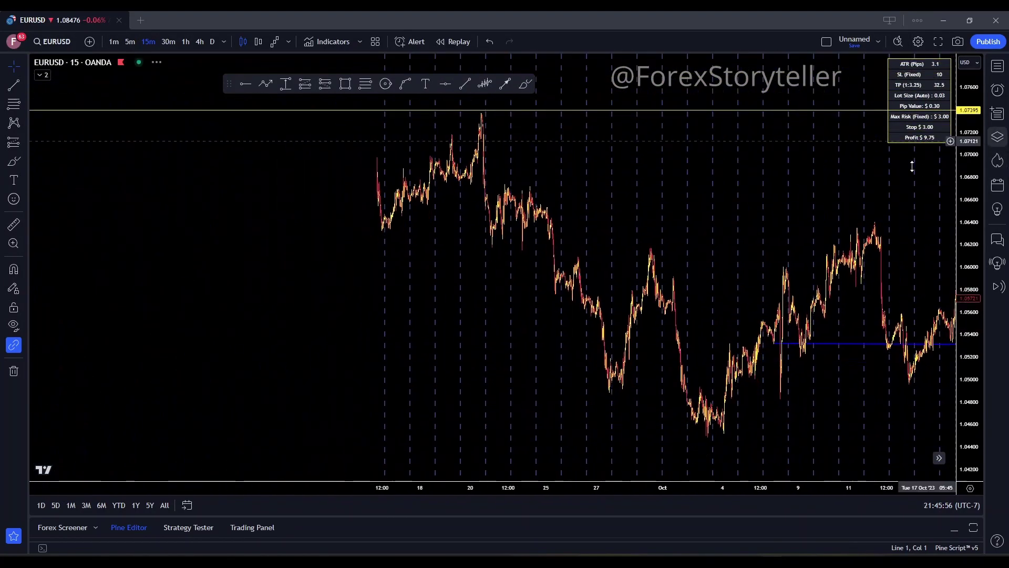
{"action": "left_click_drag", "start_coordinate": [977, 154], "coordinate": [404, 261]}
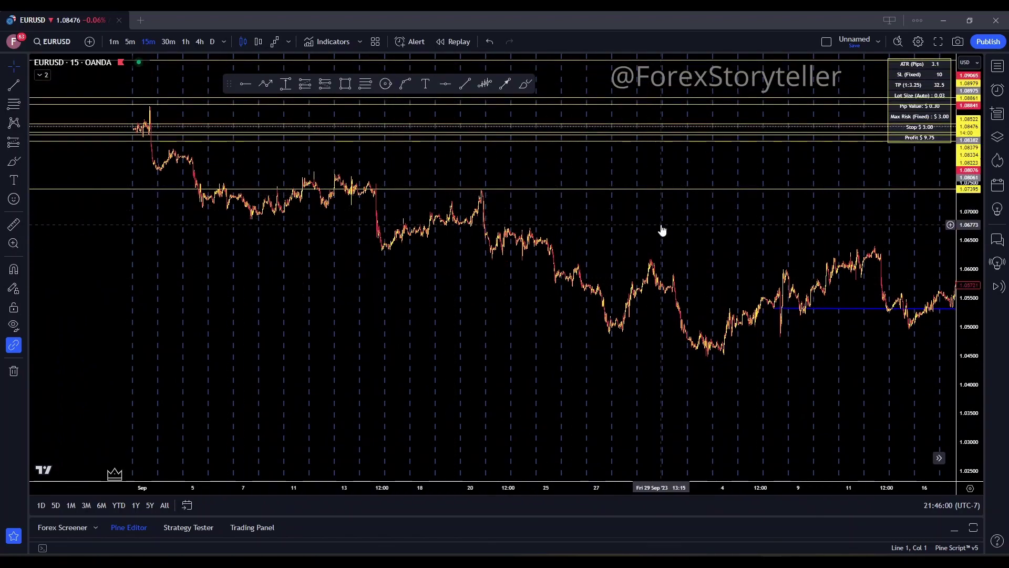
Step: Draw a rectangle over the October range from about 1.05378 on 6 Oct 03:15 to about 1.06517 on 3 Nov 11:15
{"action": "left_click_drag", "start_coordinate": [662, 230], "coordinate": [331, 230]}
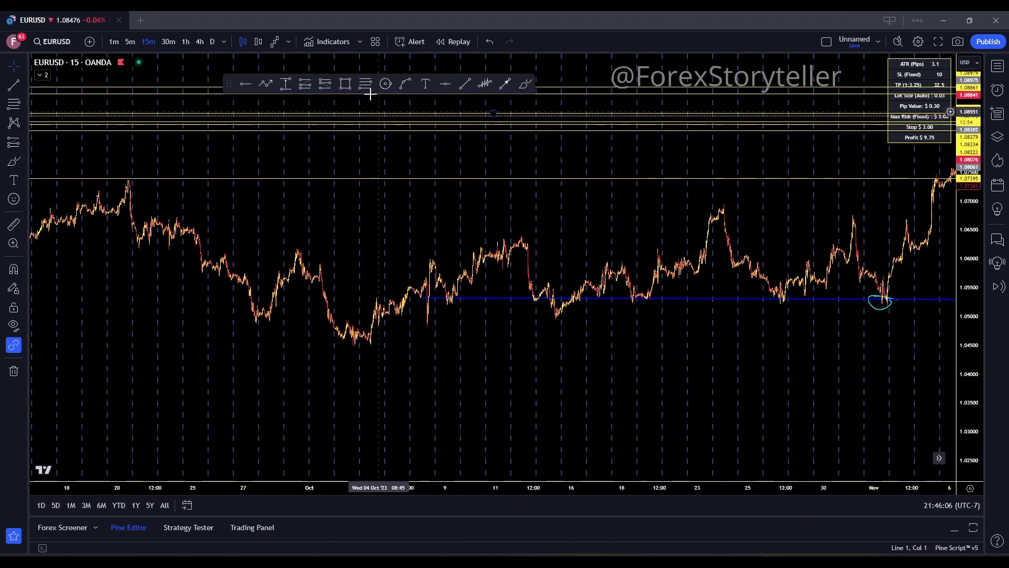
{"action": "left_click", "coordinate": [345, 88]}
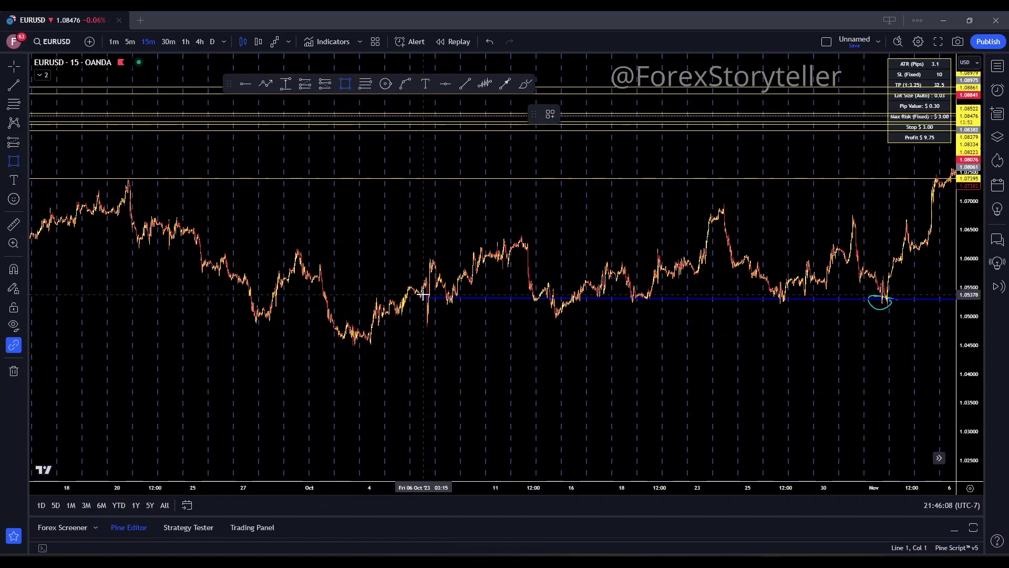
{"action": "mouse_move", "coordinate": [424, 295]}
{"action": "left_mouse_down"}
{"action": "mouse_move", "coordinate": [671, 253]}
{"action": "mouse_move", "coordinate": [937, 229]}
{"action": "left_mouse_up"}
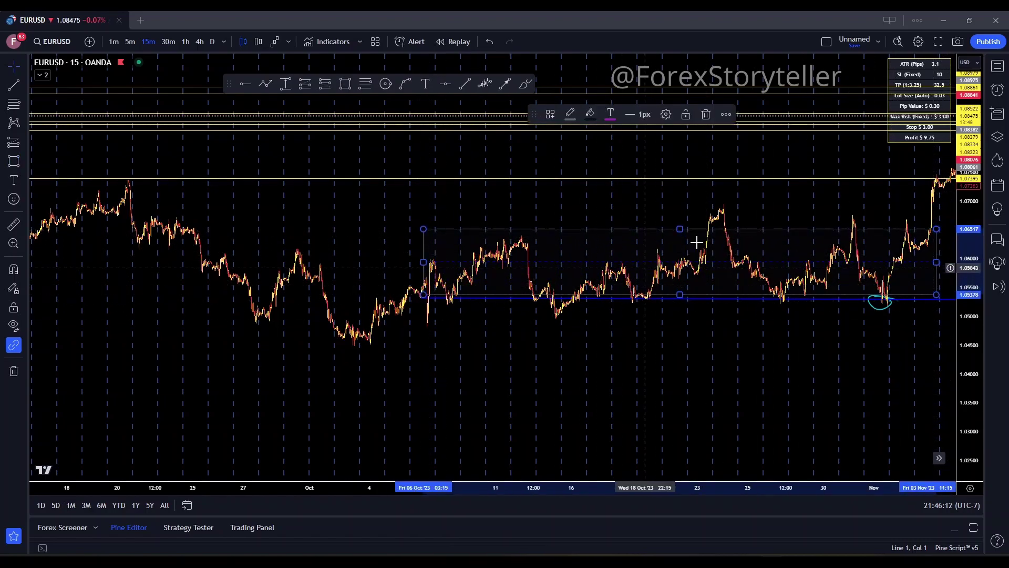
Step: Enlarge the October range rectangle to start at about 25 Sep 06:45 and span prices from about 1.04484 to 1.06882
{"action": "left_click_drag", "start_coordinate": [715, 334], "coordinate": [515, 346]}
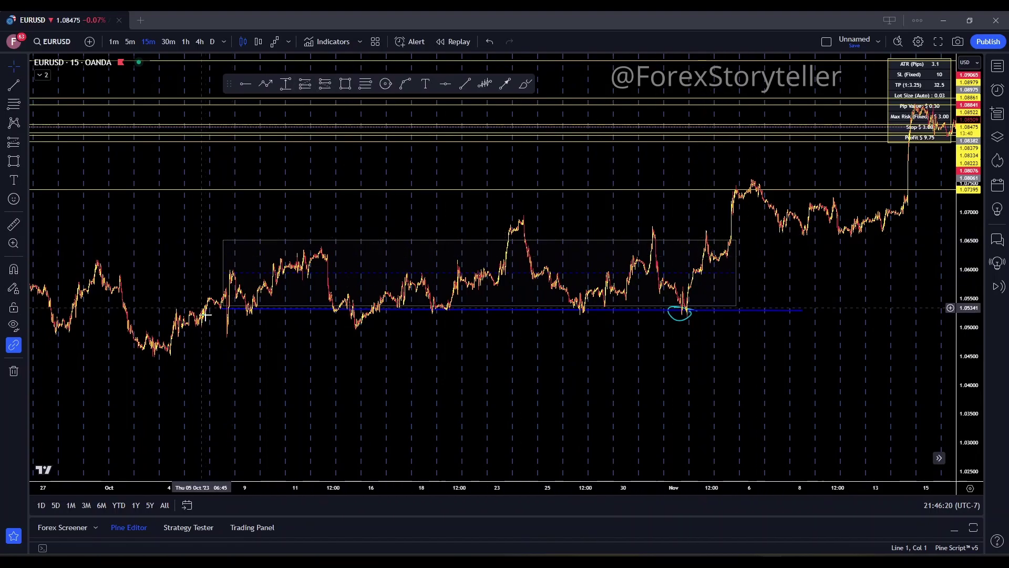
{"action": "left_click_drag", "start_coordinate": [201, 239], "coordinate": [348, 219]}
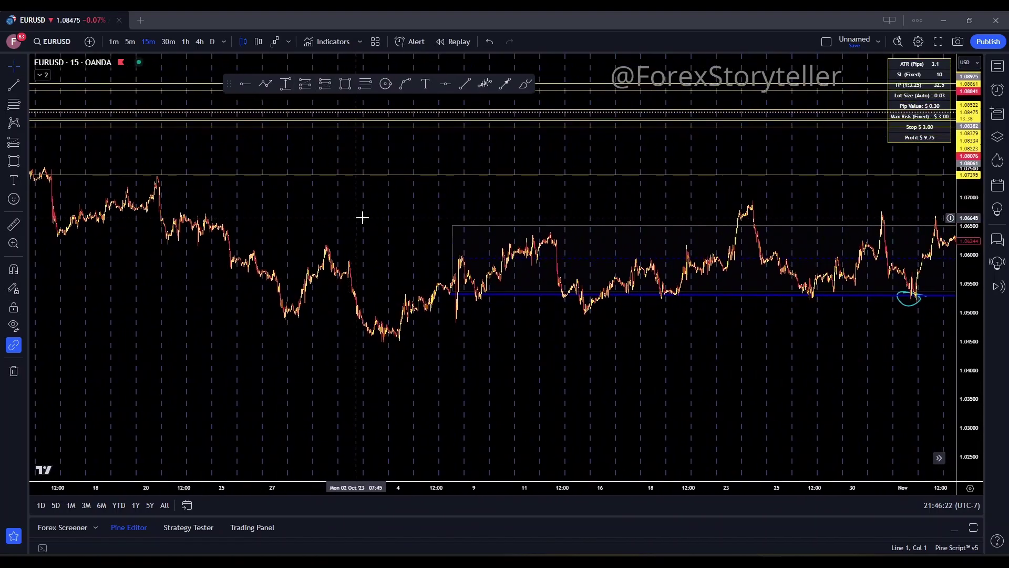
{"action": "left_click_drag", "start_coordinate": [629, 198], "coordinate": [351, 191]}
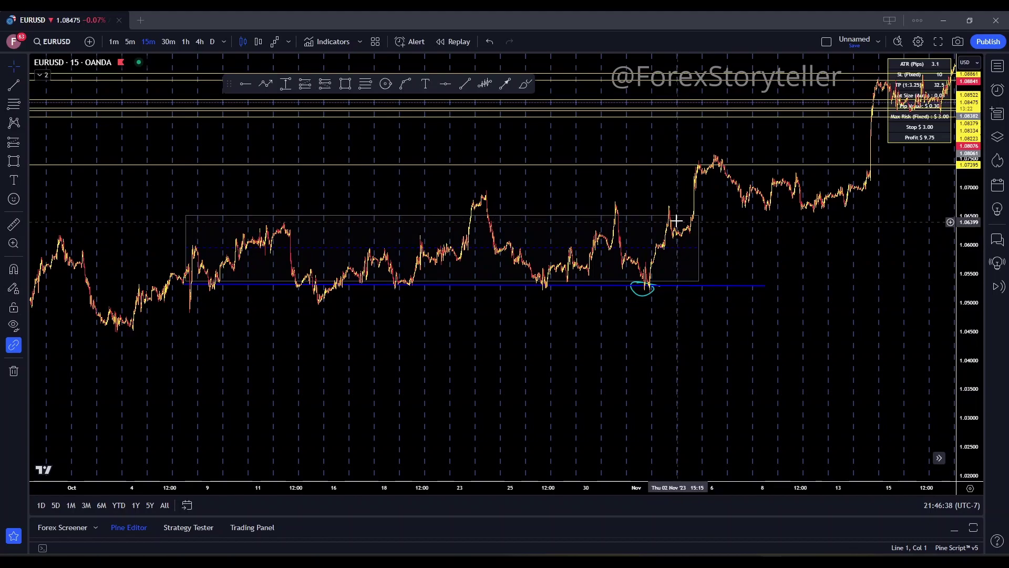
{"action": "left_click_drag", "start_coordinate": [281, 185], "coordinate": [512, 184]}
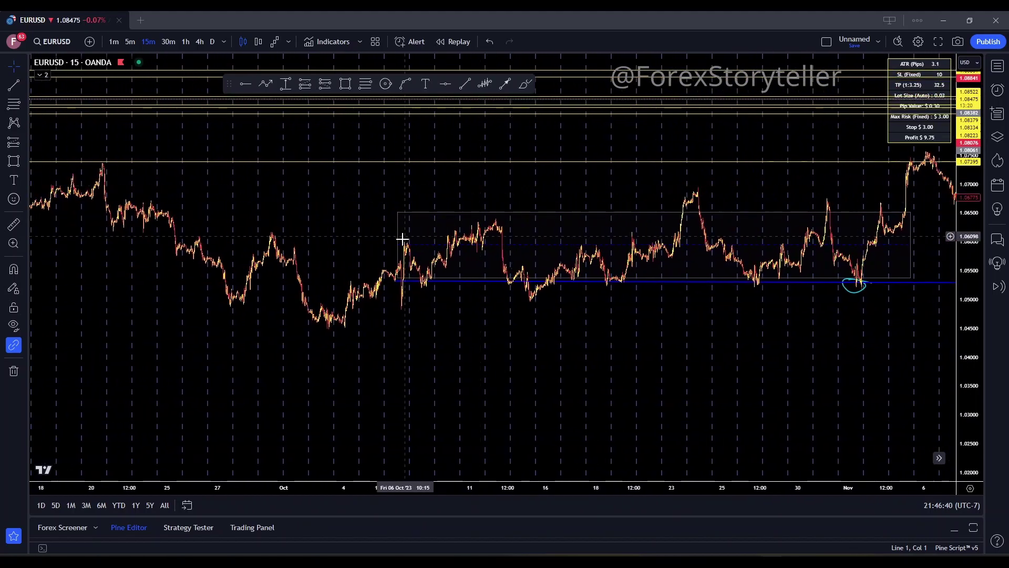
{"action": "left_click_drag", "start_coordinate": [398, 245], "coordinate": [180, 245]}
{"action": "left_click_drag", "start_coordinate": [293, 333], "coordinate": [728, 367]}
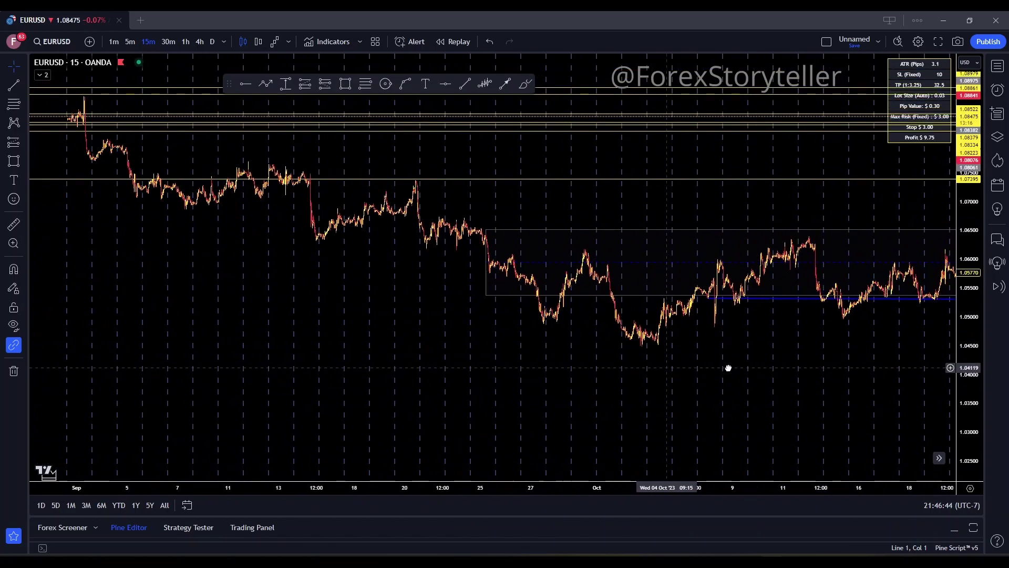
{"action": "left_click_drag", "start_coordinate": [561, 297], "coordinate": [568, 346]}
{"action": "left_click_drag", "start_coordinate": [735, 380], "coordinate": [421, 365]}
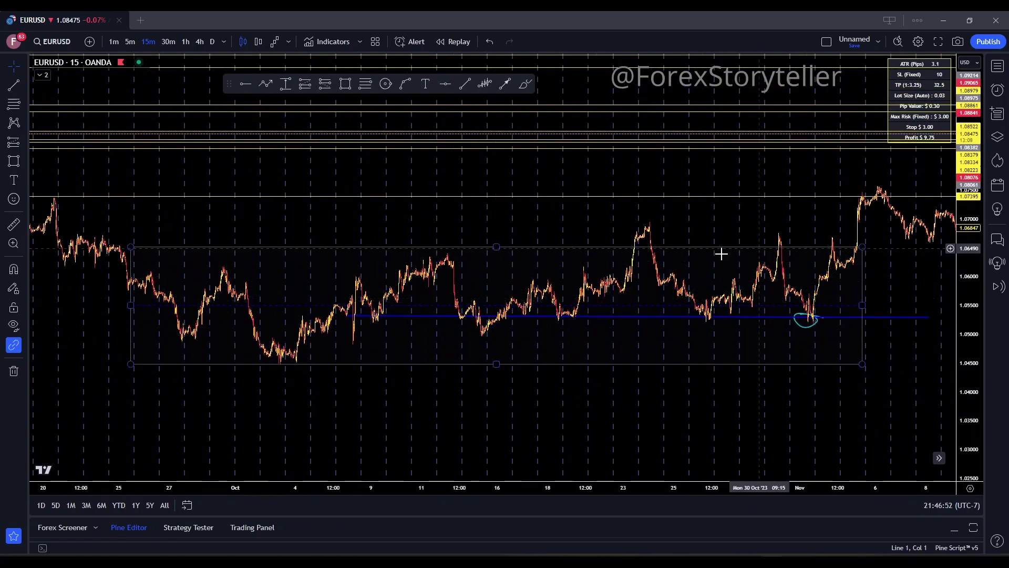
{"action": "left_click_drag", "start_coordinate": [126, 246], "coordinate": [125, 226]}
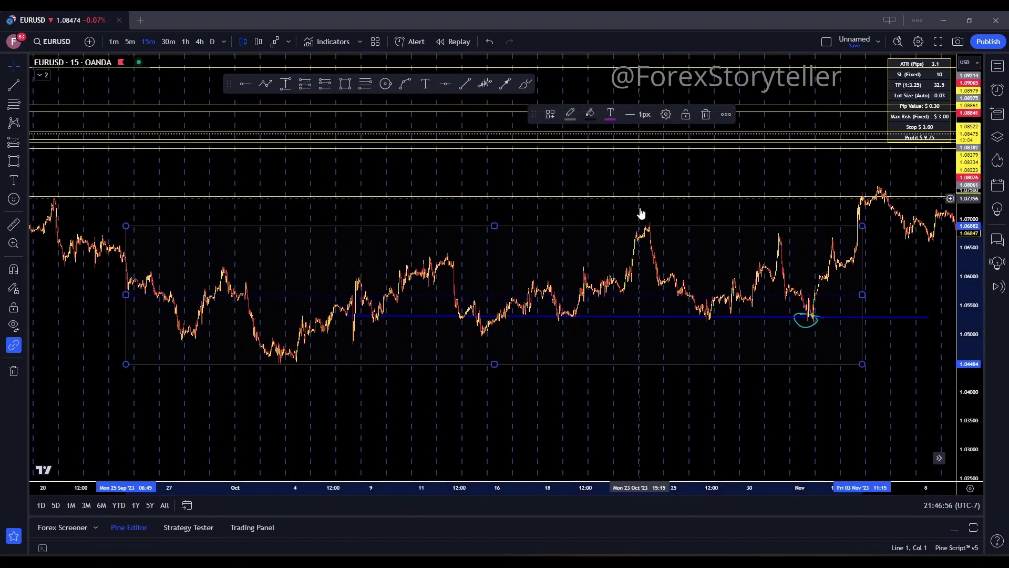
Step: Draw a freehand rising curve beneath November's uptrend from about 1.0575 on 2 Nov to about 1.10064 on 29 Nov 15:15
{"action": "left_click_drag", "start_coordinate": [666, 202], "coordinate": [351, 342]}
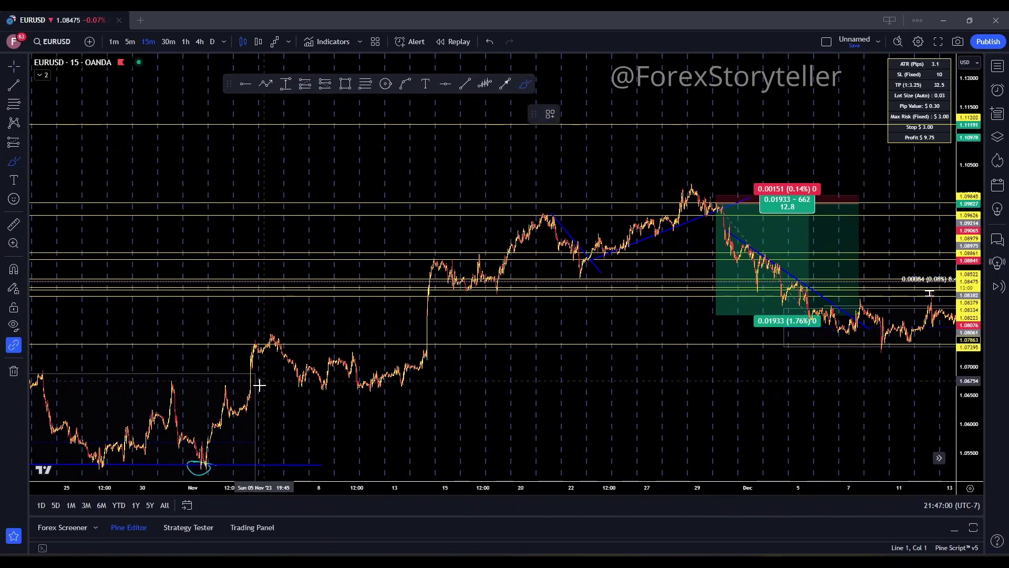
{"action": "mouse_move", "coordinate": [226, 440]}
{"action": "left_mouse_down"}
{"action": "mouse_move", "coordinate": [368, 386]}
{"action": "mouse_move", "coordinate": [683, 224]}
{"action": "mouse_move", "coordinate": [718, 189]}
{"action": "left_mouse_up"}
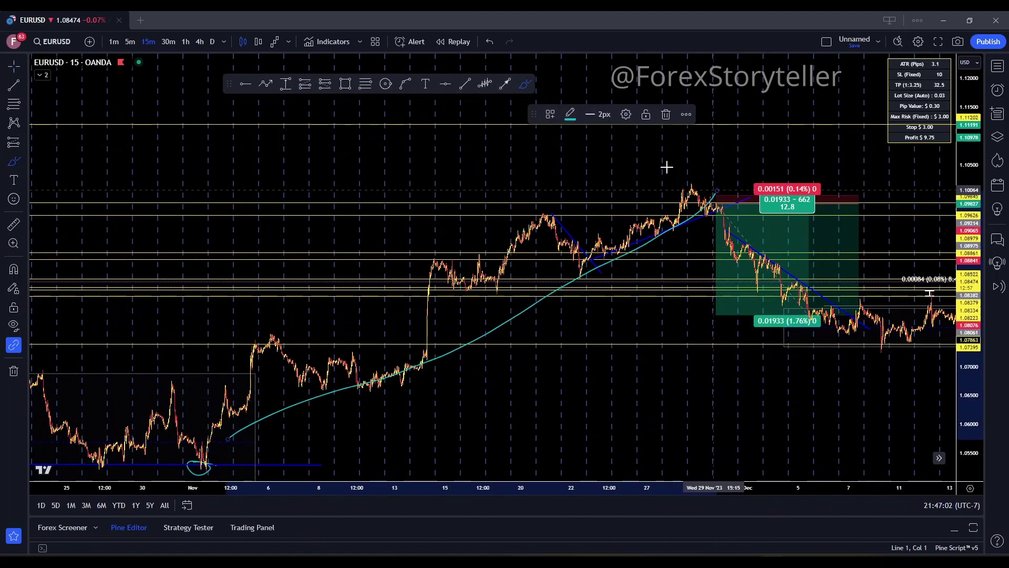
{"action": "left_click", "coordinate": [487, 157]}
{"action": "scroll", "coordinate": [584, 131], "scroll_direction": "left", "scroll_amount": 10}
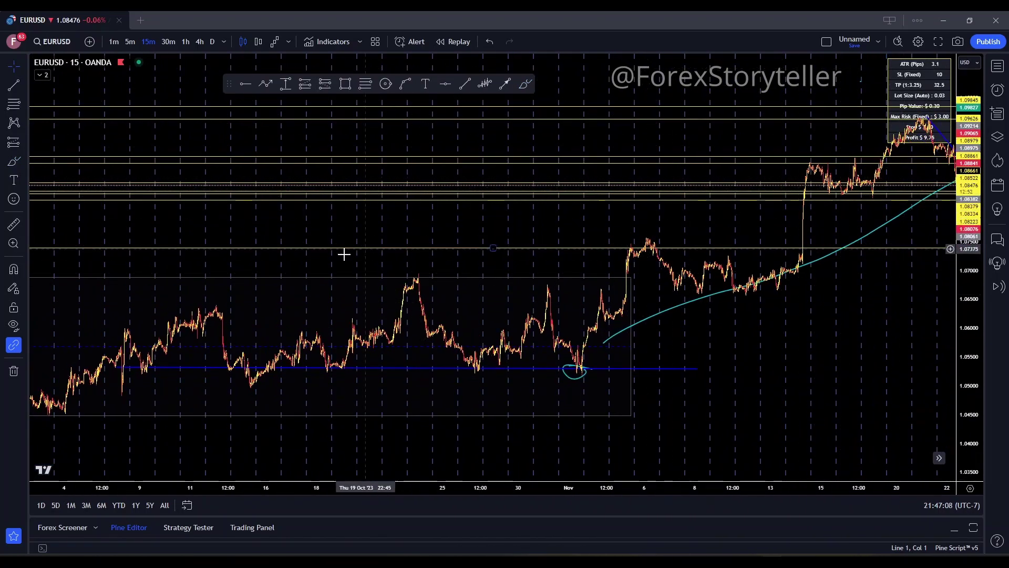
{"action": "left_click_drag", "start_coordinate": [311, 234], "coordinate": [559, 214]}
{"action": "left_click_drag", "start_coordinate": [716, 207], "coordinate": [611, 213]}
{"action": "scroll", "coordinate": [536, 196], "scroll_direction": "left", "scroll_amount": 3}
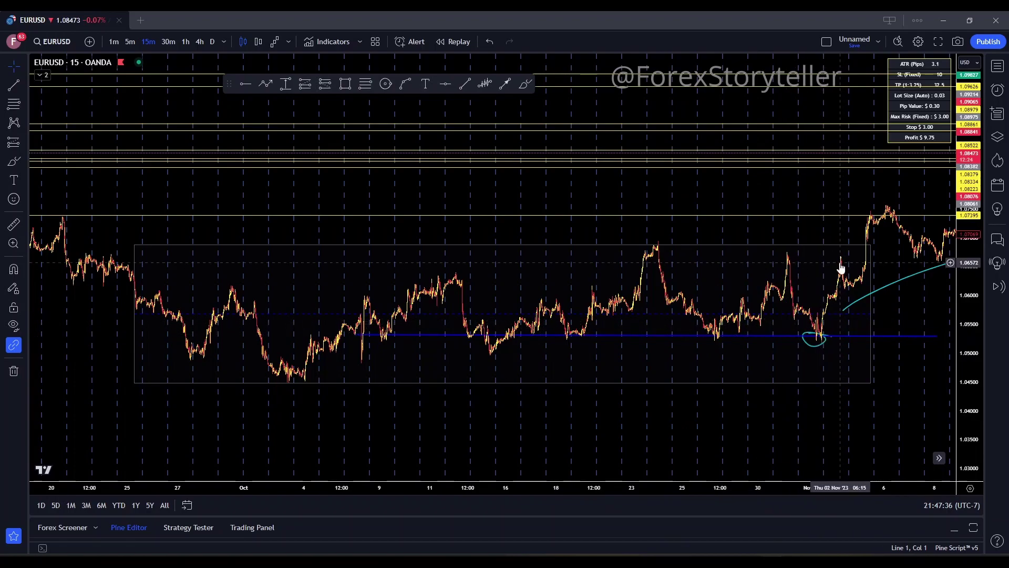
{"action": "left_click_drag", "start_coordinate": [829, 256], "coordinate": [649, 284]}
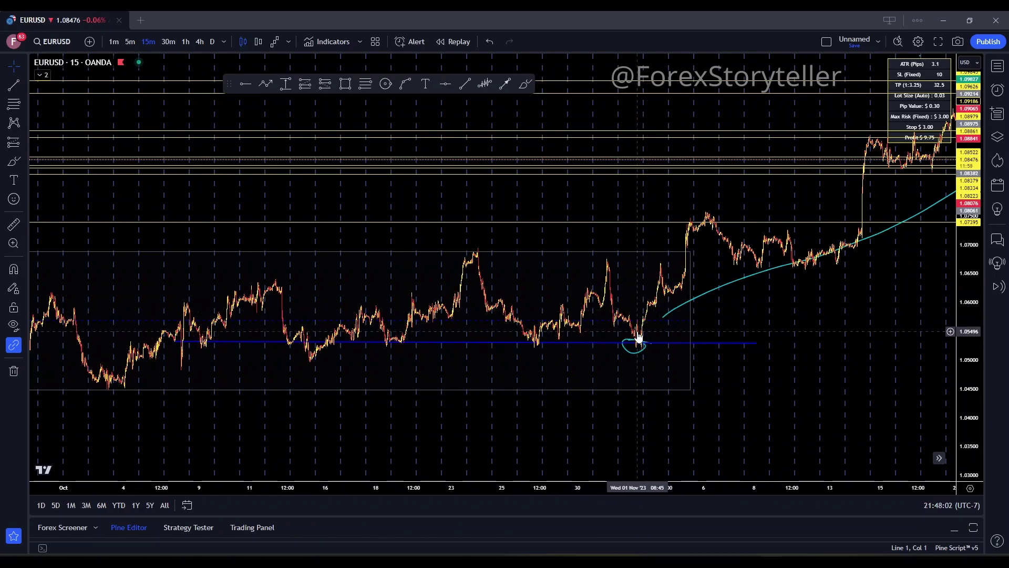
Step: Examine the repeated tests of the October support line from mid-October through the circled low on 1 November
{"action": "scroll", "coordinate": [628, 312], "scroll_direction": "up", "scroll_amount": 3}
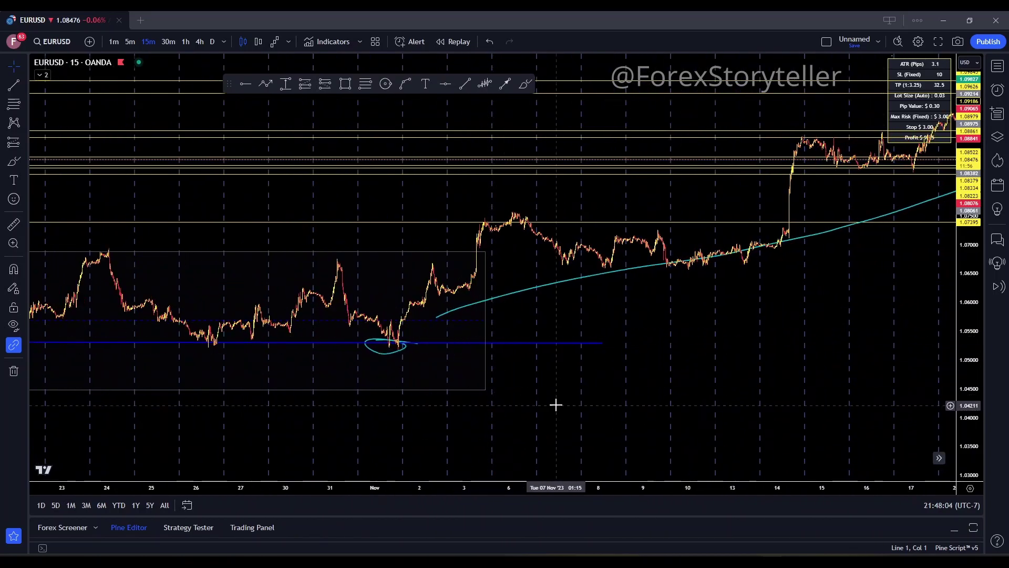
{"action": "left_click_drag", "start_coordinate": [526, 385], "coordinate": [682, 391]}
{"action": "left_click_drag", "start_coordinate": [970, 366], "coordinate": [970, 106]}
{"action": "left_click_drag", "start_coordinate": [802, 392], "coordinate": [804, 277]}
{"action": "scroll", "coordinate": [804, 277], "scroll_direction": "up", "scroll_amount": 3}
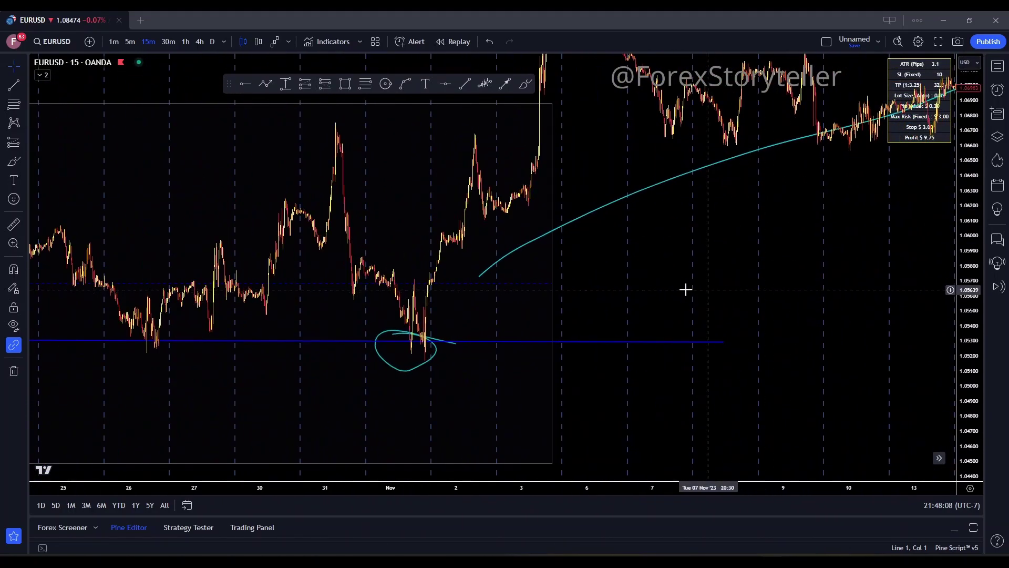
{"action": "left_click_drag", "start_coordinate": [529, 296], "coordinate": [988, 268]}
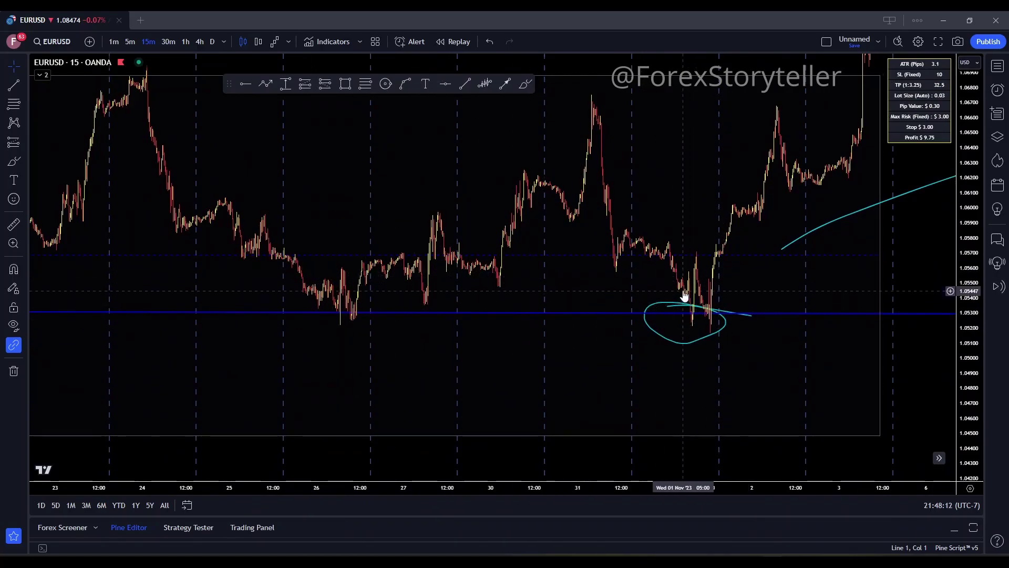
{"action": "left_click_drag", "start_coordinate": [387, 212], "coordinate": [712, 209]}
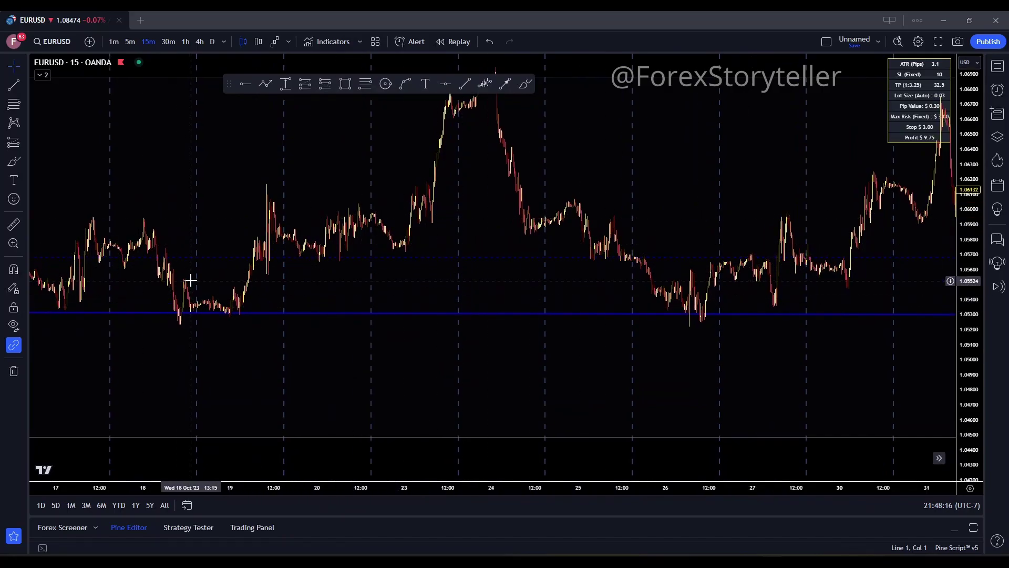
{"action": "left_click_drag", "start_coordinate": [236, 218], "coordinate": [616, 196]}
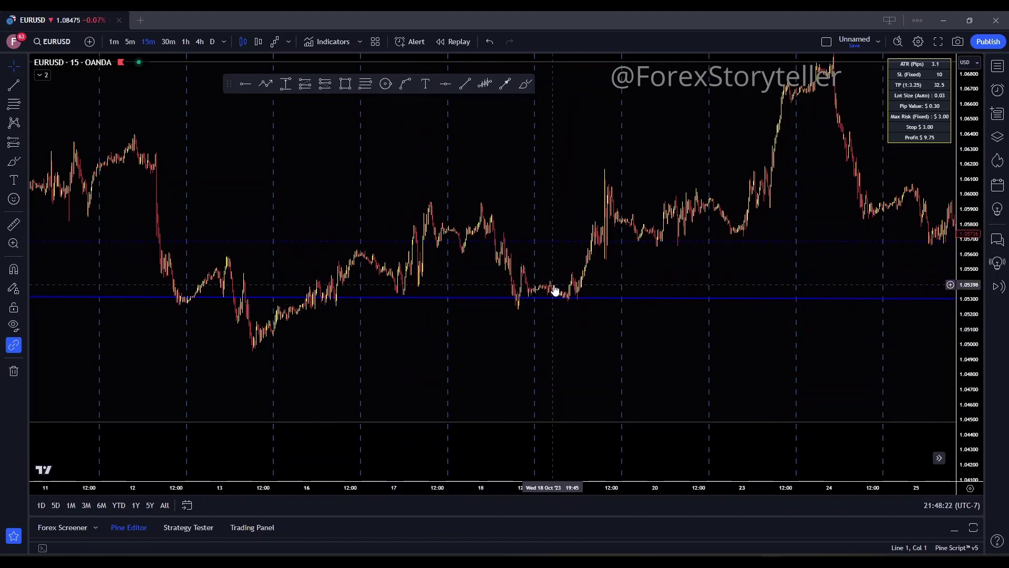
{"action": "left_click_drag", "start_coordinate": [725, 235], "coordinate": [403, 295]}
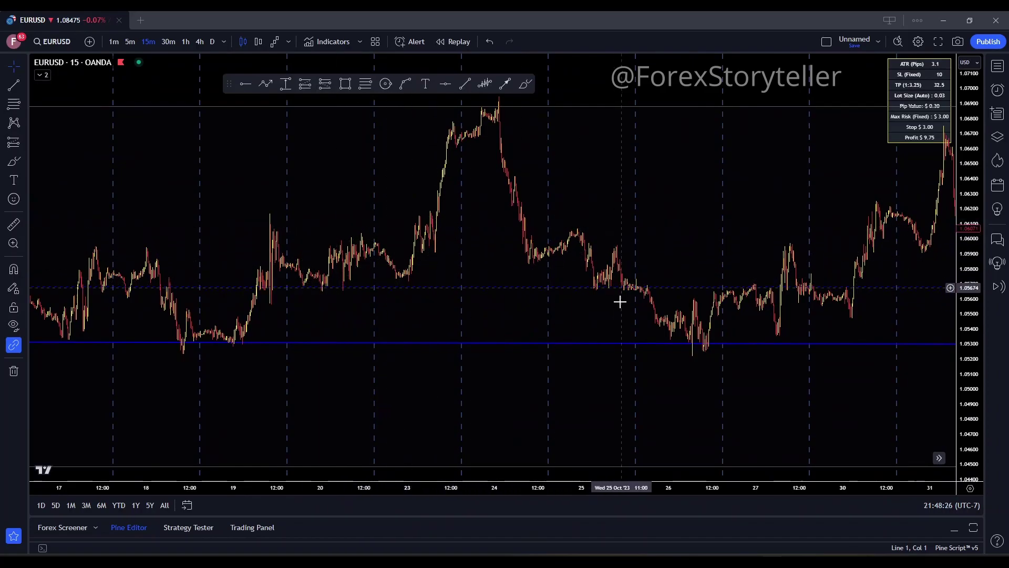
{"action": "mouse_move", "coordinate": [568, 311]}
{"action": "left_mouse_down"}
{"action": "mouse_move", "coordinate": [493, 318]}
{"action": "mouse_move", "coordinate": [363, 294]}
{"action": "left_mouse_up"}
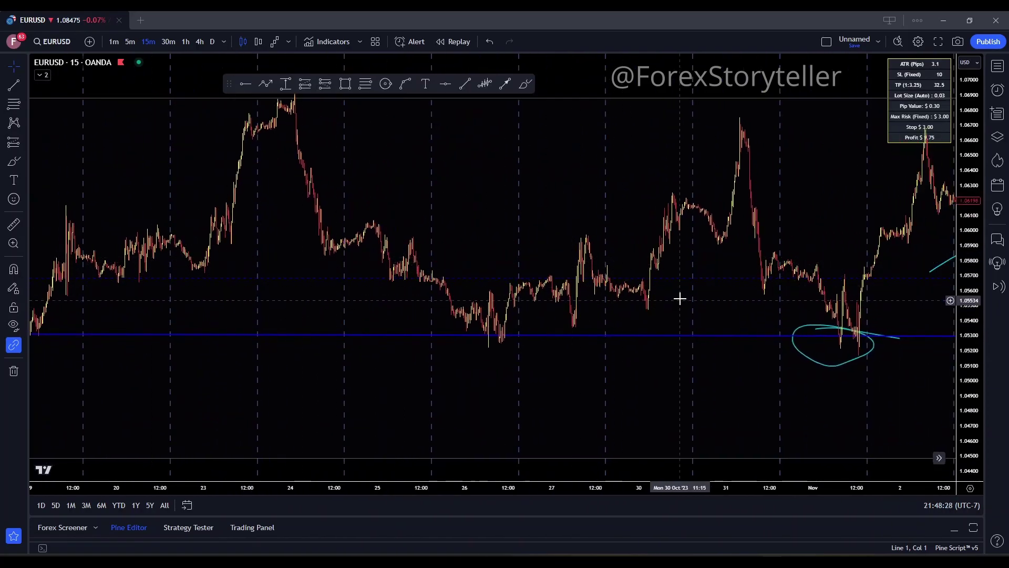
{"action": "left_click_drag", "start_coordinate": [678, 295], "coordinate": [502, 273]}
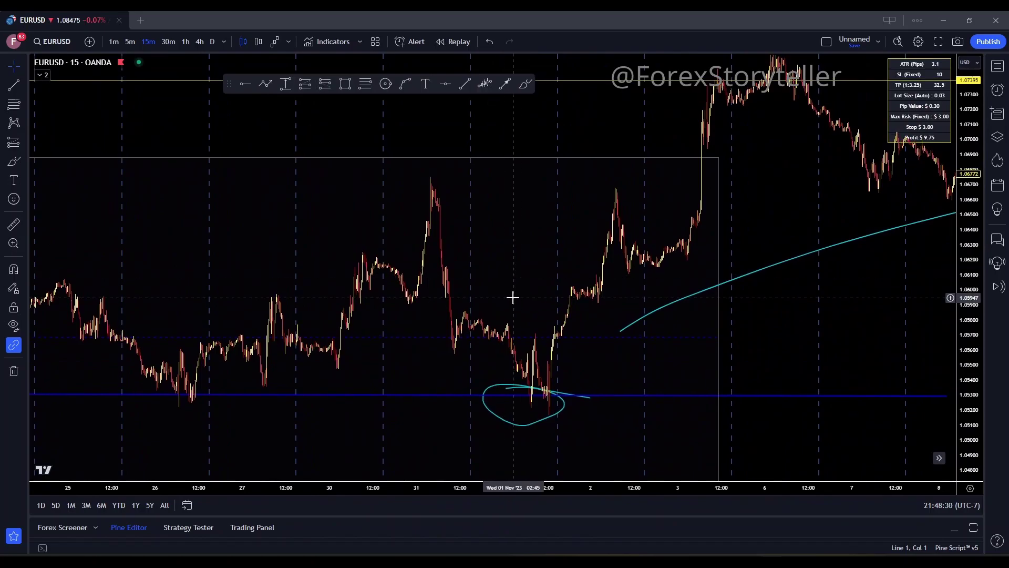
Step: Place a horizontal line at about 1.06174 on the swing high at the end of September
{"action": "scroll", "coordinate": [680, 301], "scroll_direction": "down", "scroll_amount": 5}
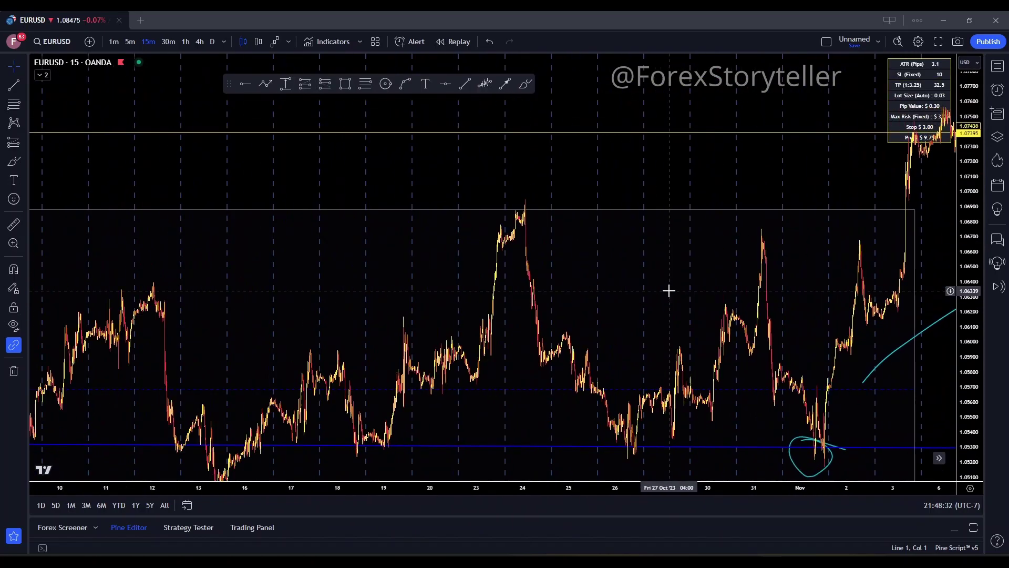
{"action": "scroll", "coordinate": [686, 295], "scroll_direction": "down", "scroll_amount": 1}
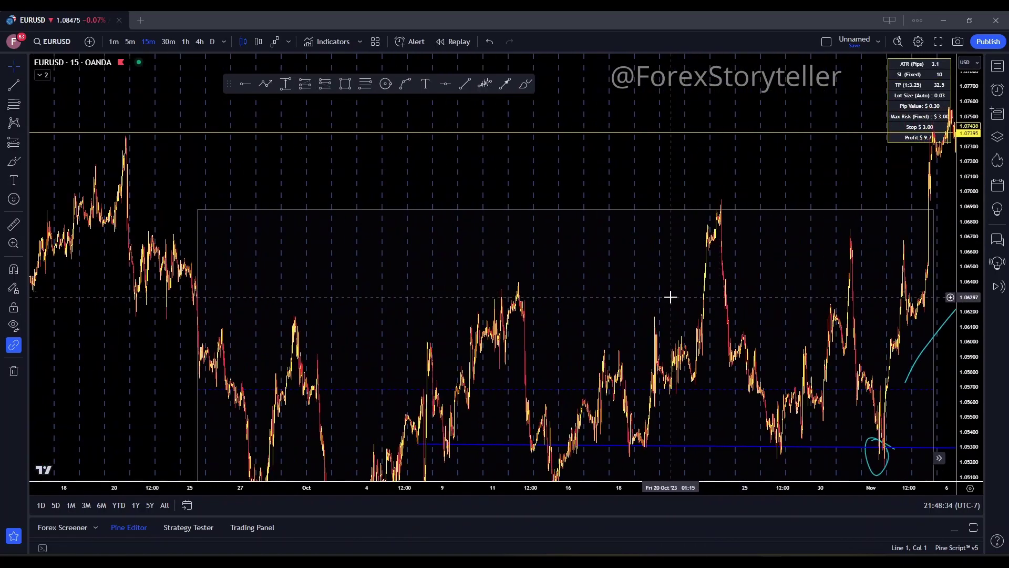
{"action": "left_click_drag", "start_coordinate": [669, 295], "coordinate": [730, 158]}
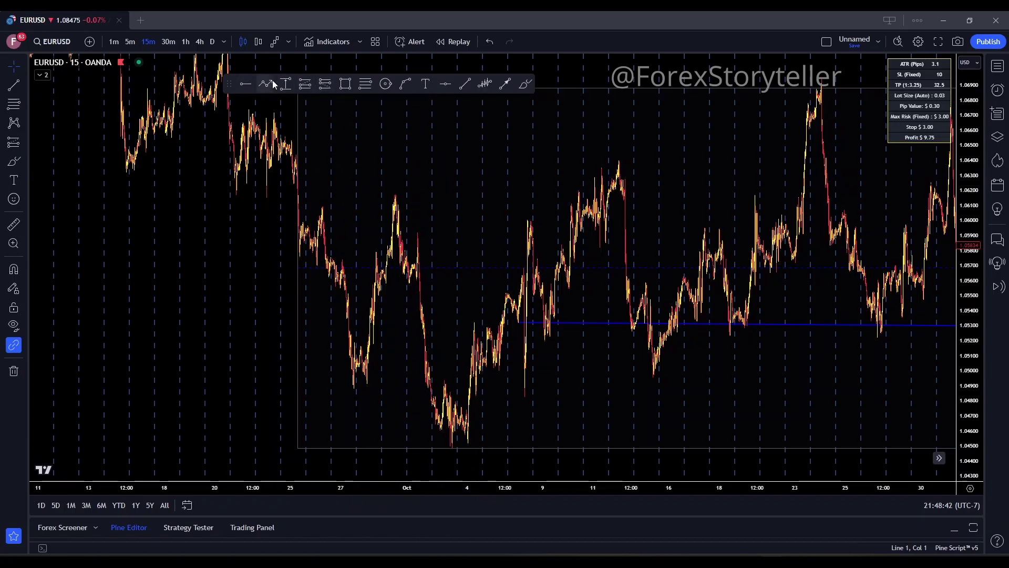
{"action": "left_click", "coordinate": [444, 86]}
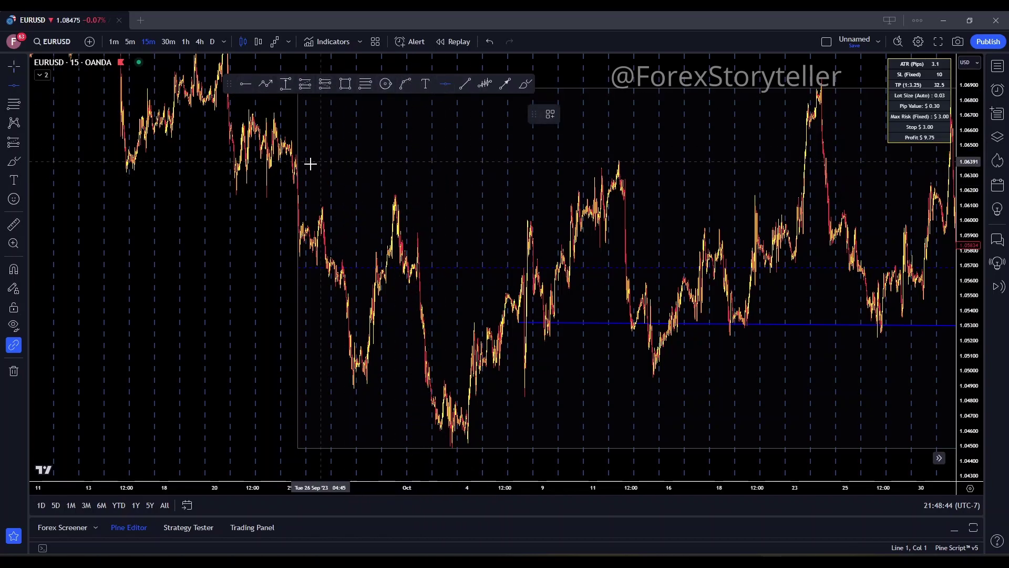
{"action": "left_click", "coordinate": [323, 194]}
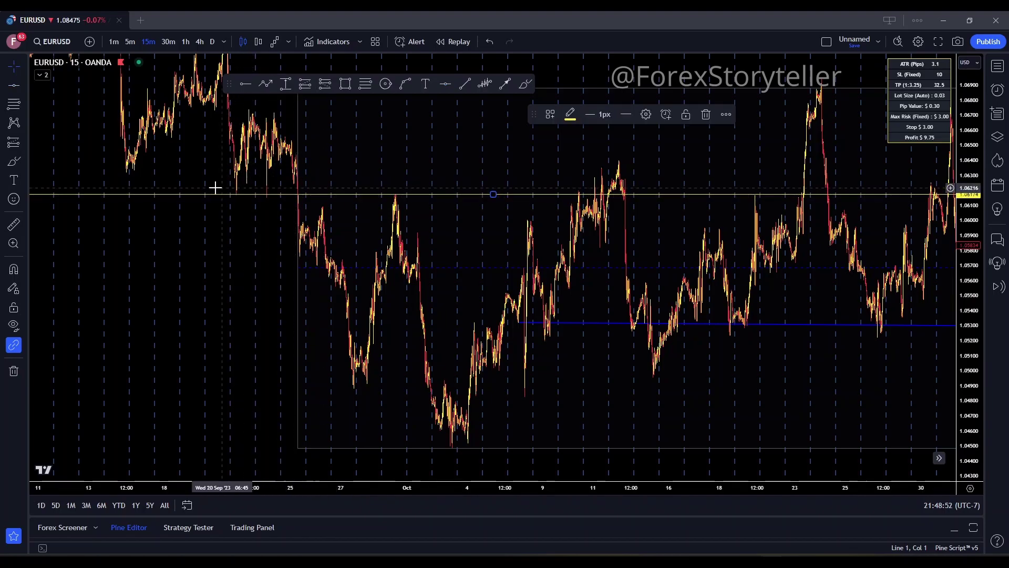
Step: Place a horizontal line at about 1.06706 near the late-October and early-November swing highs
{"action": "left_click_drag", "start_coordinate": [644, 163], "coordinate": [360, 190]}
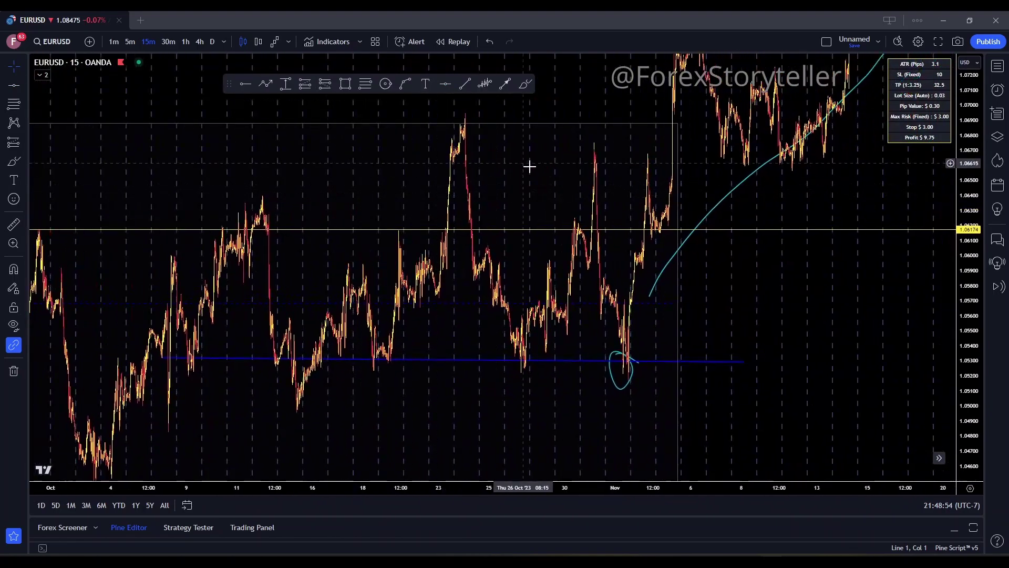
{"action": "left_click", "coordinate": [448, 86]}
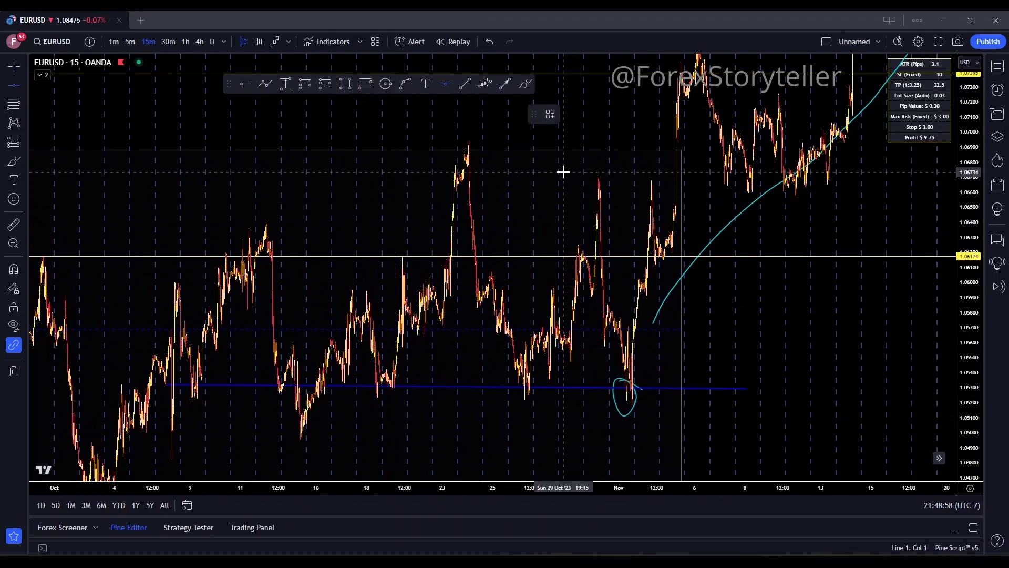
{"action": "left_click", "coordinate": [559, 176]}
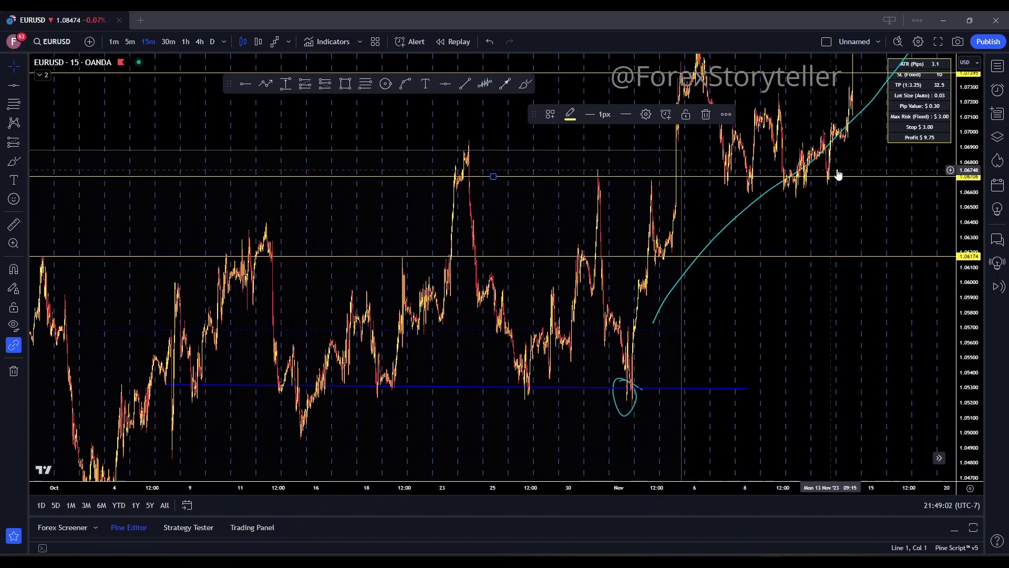
{"action": "left_click", "coordinate": [788, 248]}
Step: Examine price from the November breakout through the December trades and forward to the late-January positions
{"action": "left_click_drag", "start_coordinate": [788, 247], "coordinate": [622, 381]}
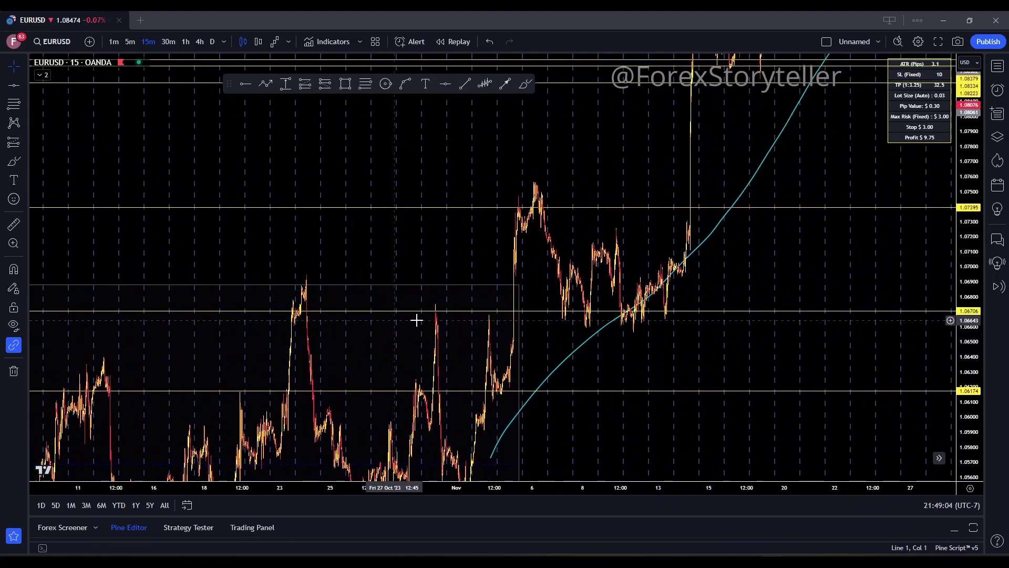
{"action": "left_click_drag", "start_coordinate": [342, 263], "coordinate": [287, 290]}
{"action": "scroll", "coordinate": [287, 290], "scroll_direction": "right", "scroll_amount": 6}
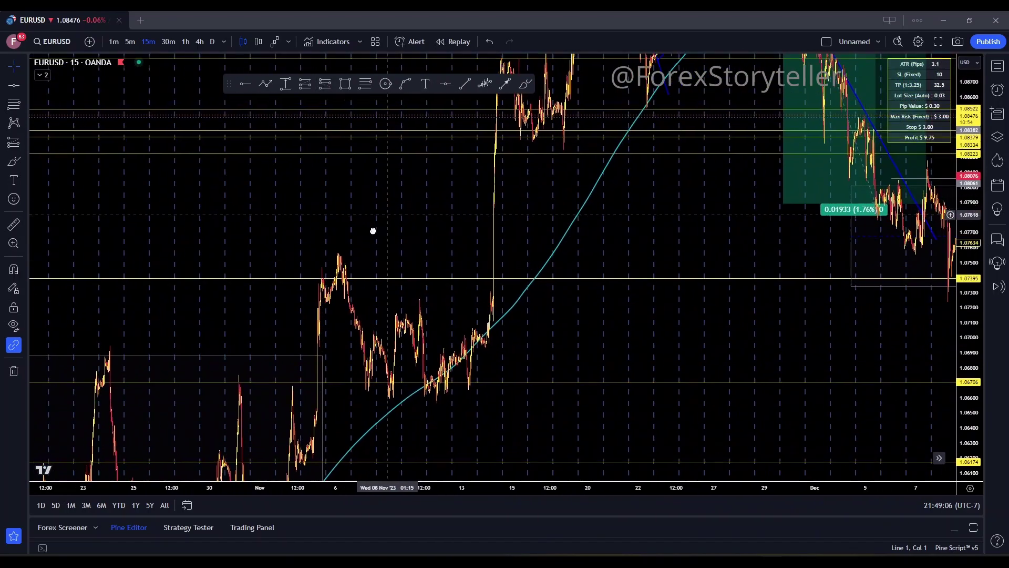
{"action": "left_click_drag", "start_coordinate": [629, 241], "coordinate": [396, 418]}
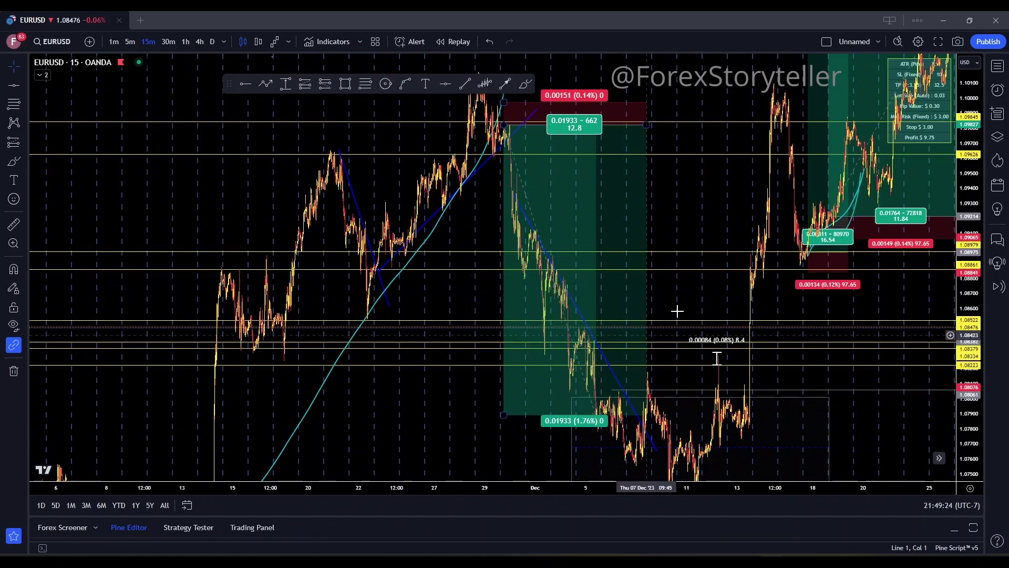
{"action": "left_click_drag", "start_coordinate": [801, 312], "coordinate": [636, 270]}
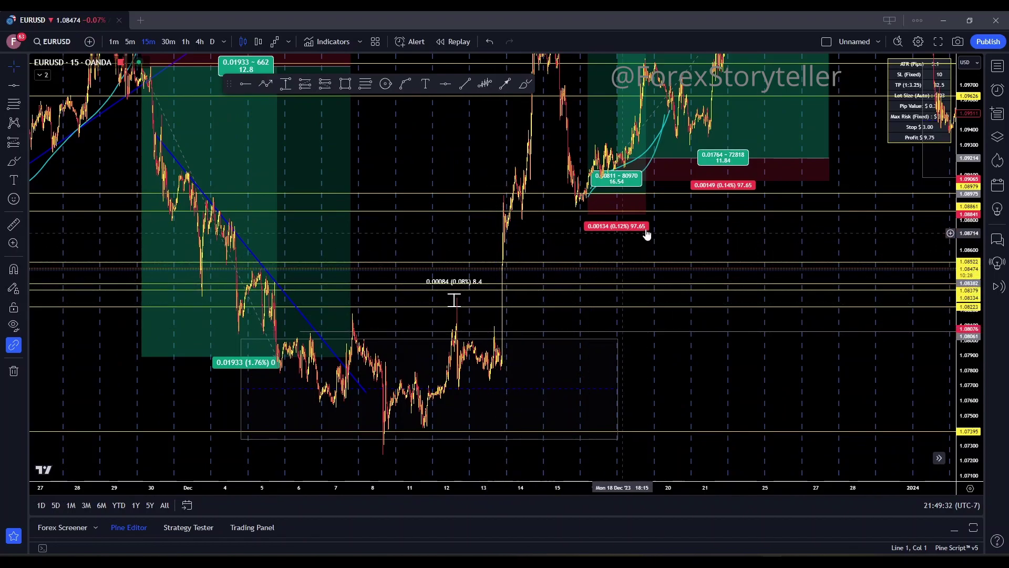
{"action": "left_click_drag", "start_coordinate": [776, 245], "coordinate": [654, 278]}
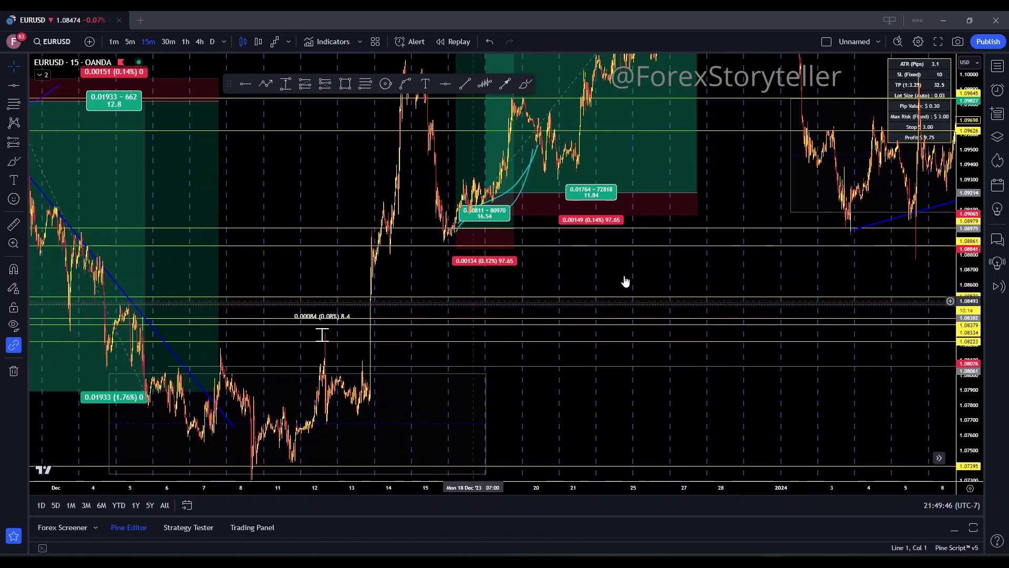
{"action": "left_click_drag", "start_coordinate": [705, 279], "coordinate": [432, 305]}
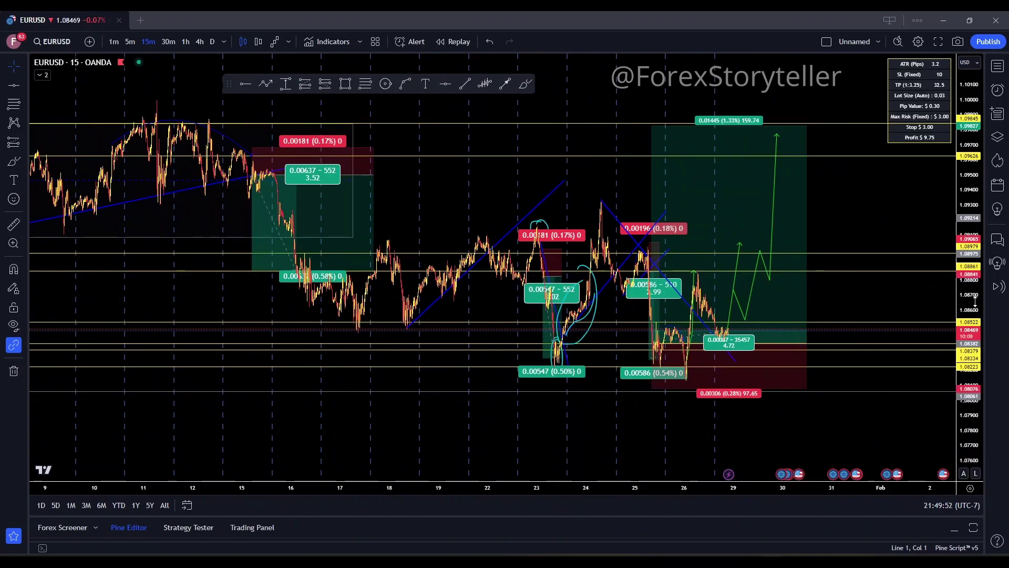
Step: Compare the horizontal levels around the late-January long position with price action in November and December
{"action": "left_click_drag", "start_coordinate": [975, 301], "coordinate": [975, 252]}
{"action": "left_click_drag", "start_coordinate": [842, 322], "coordinate": [898, 234]}
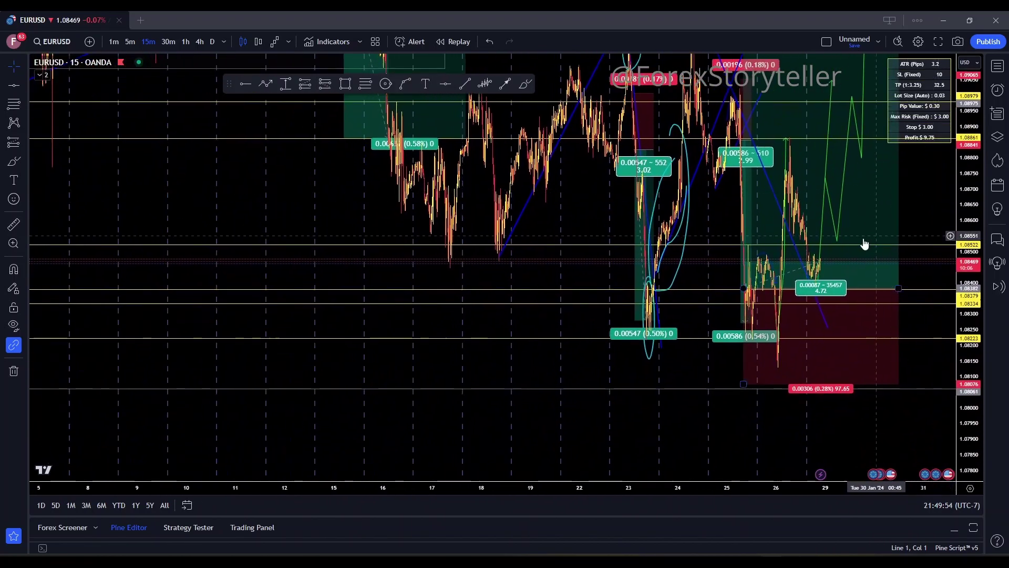
{"action": "scroll", "coordinate": [865, 244], "scroll_direction": "up", "scroll_amount": 3}
{"action": "left_click_drag", "start_coordinate": [383, 221], "coordinate": [292, 270]}
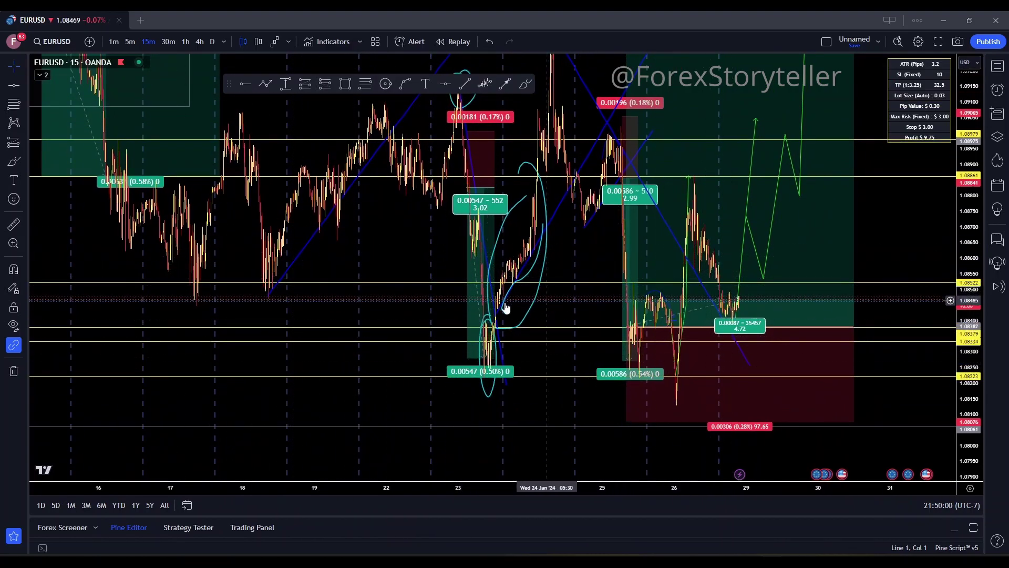
{"action": "scroll", "coordinate": [408, 301], "scroll_direction": "down", "scroll_amount": 5}
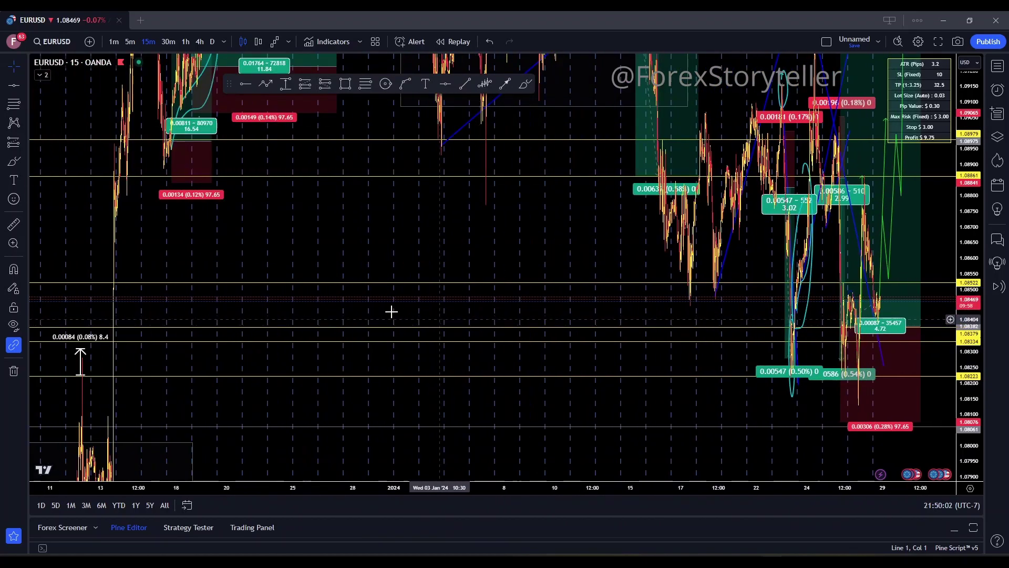
{"action": "scroll", "coordinate": [279, 238], "scroll_direction": "left", "scroll_amount": 10}
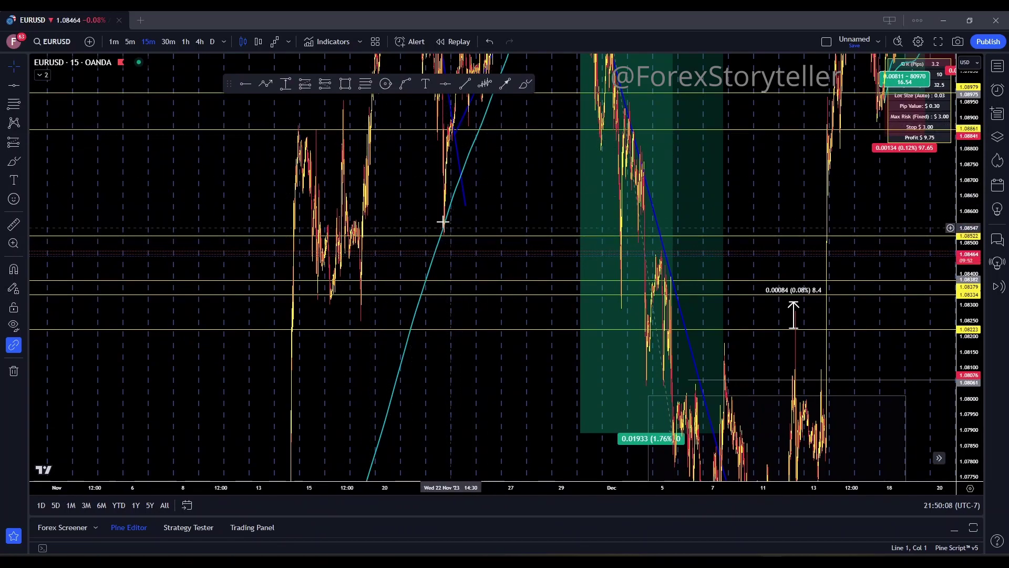
{"action": "left_click_drag", "start_coordinate": [926, 209], "coordinate": [288, 302]}
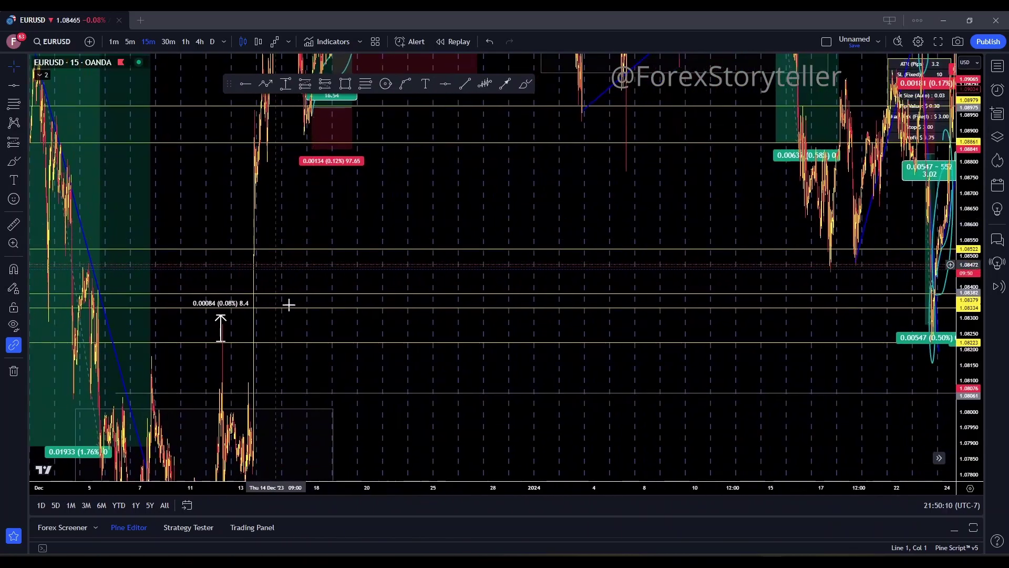
{"action": "scroll", "coordinate": [498, 222], "scroll_direction": "right", "scroll_amount": 5}
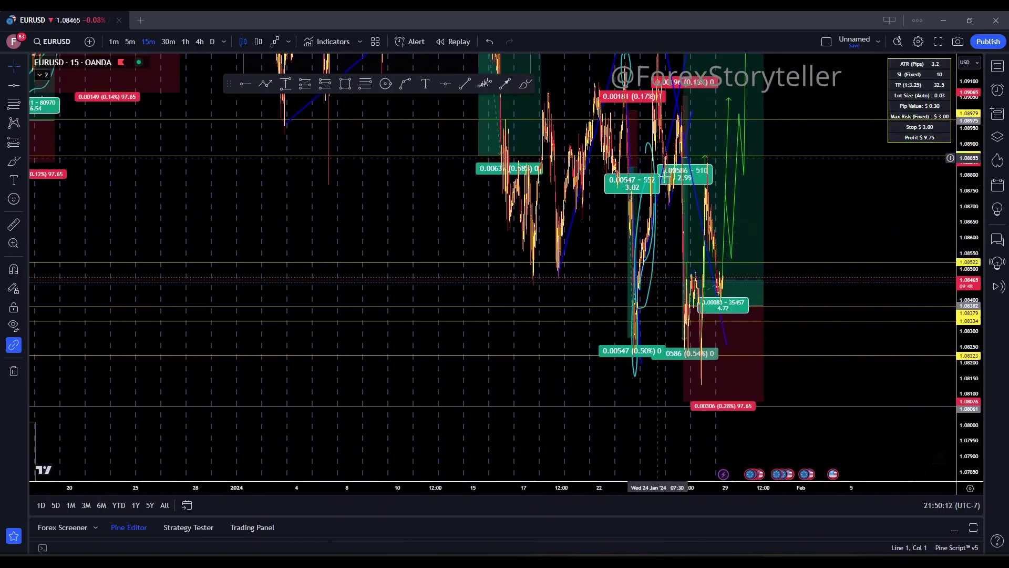
{"action": "scroll", "coordinate": [438, 274], "scroll_direction": "right", "scroll_amount": 3}
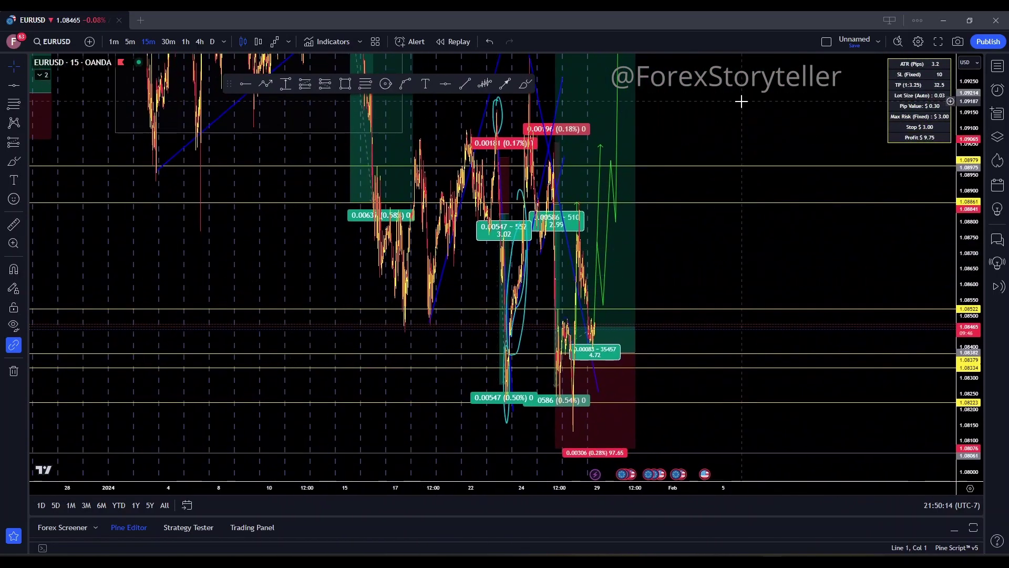
Step: Examine January's price structure from the range at the start of the month to the circled 23 January low
{"action": "left_click_drag", "start_coordinate": [898, 61], "coordinate": [921, 111]}
{"action": "scroll", "coordinate": [802, 270], "scroll_direction": "up", "scroll_amount": 5}
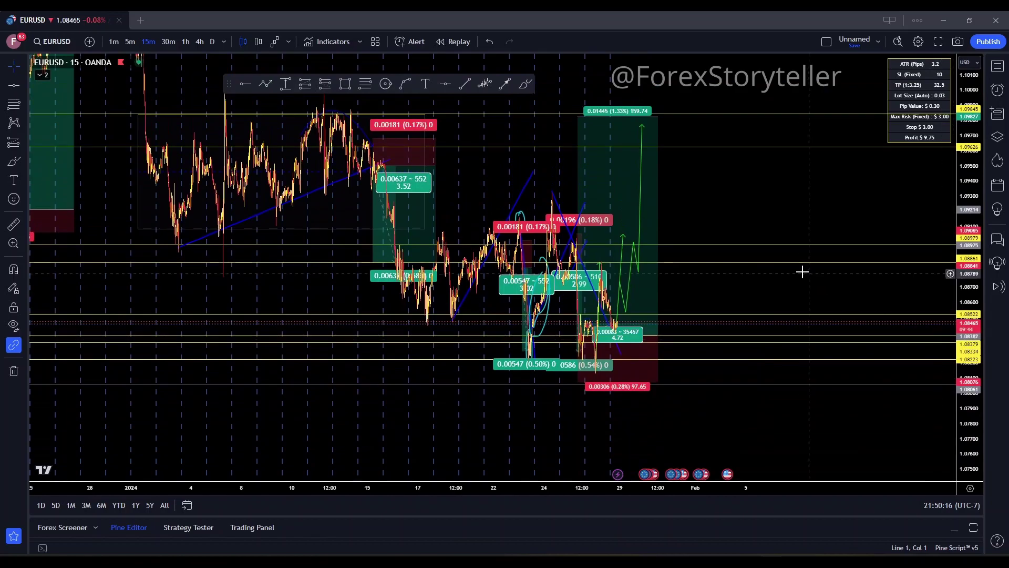
{"action": "left_click_drag", "start_coordinate": [457, 212], "coordinate": [919, 216]}
{"action": "scroll", "coordinate": [746, 254], "scroll_direction": "up", "scroll_amount": 3}
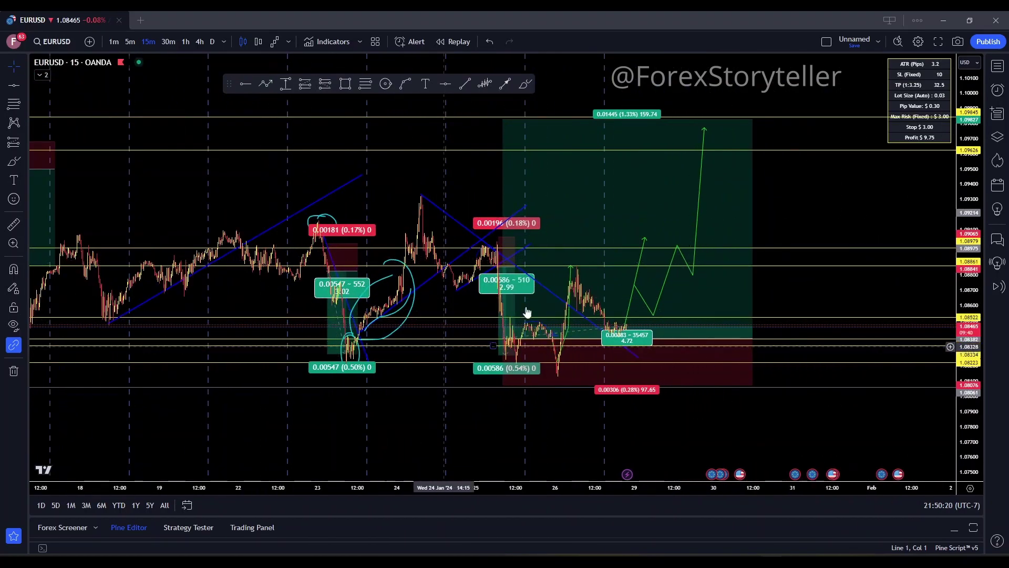
{"action": "scroll", "coordinate": [406, 191], "scroll_direction": "down", "scroll_amount": 2}
{"action": "scroll", "coordinate": [478, 184], "scroll_direction": "down", "scroll_amount": 1}
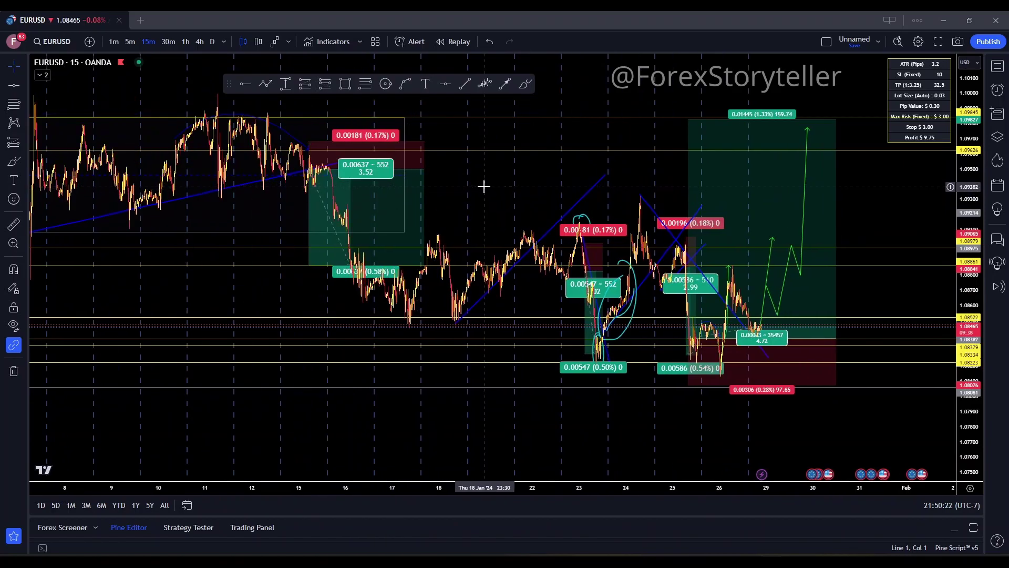
{"action": "left_click_drag", "start_coordinate": [484, 187], "coordinate": [557, 190]}
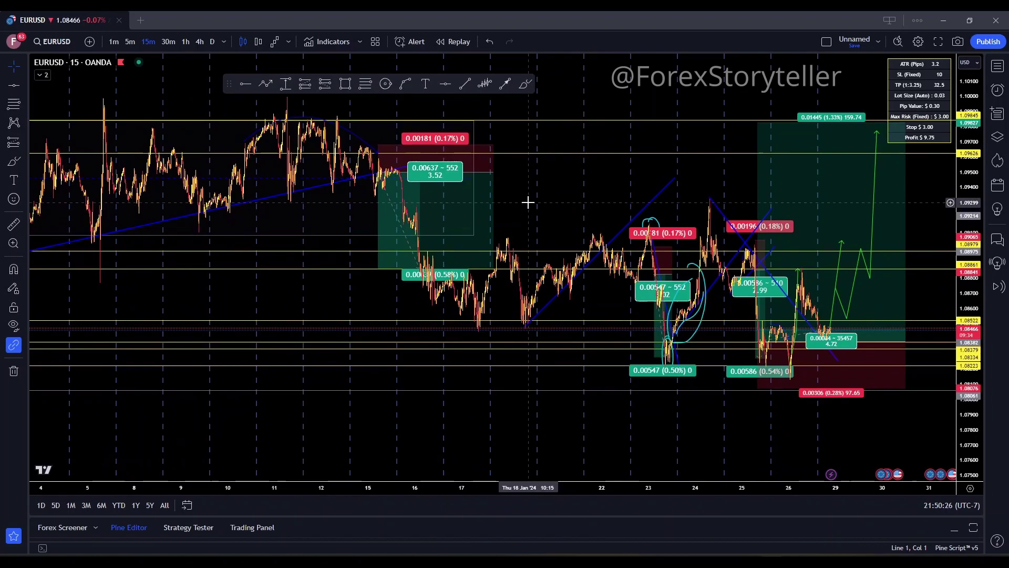
{"action": "left_click_drag", "start_coordinate": [527, 200], "coordinate": [716, 153]}
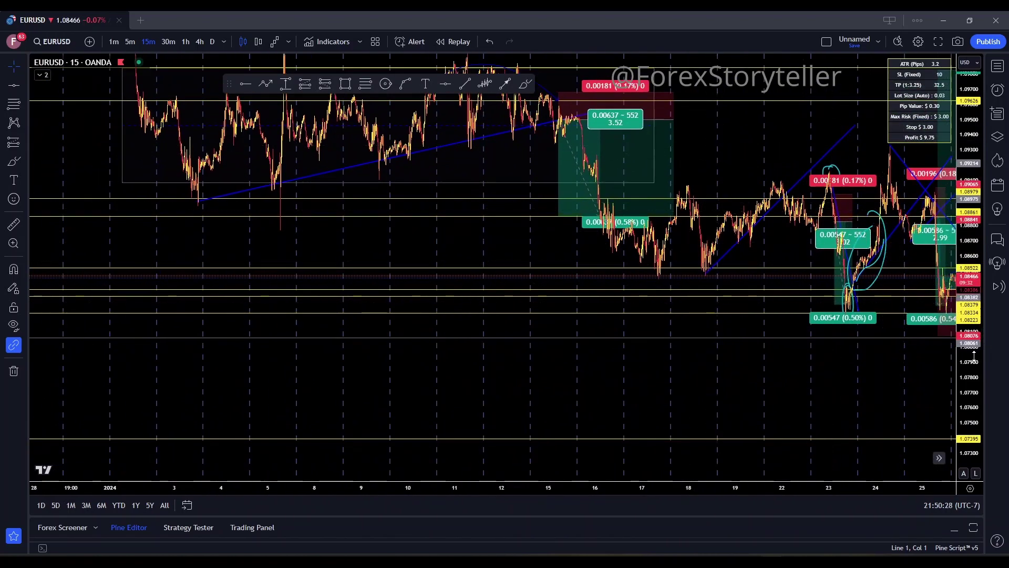
{"action": "scroll", "coordinate": [719, 232], "scroll_direction": "up", "scroll_amount": 10}
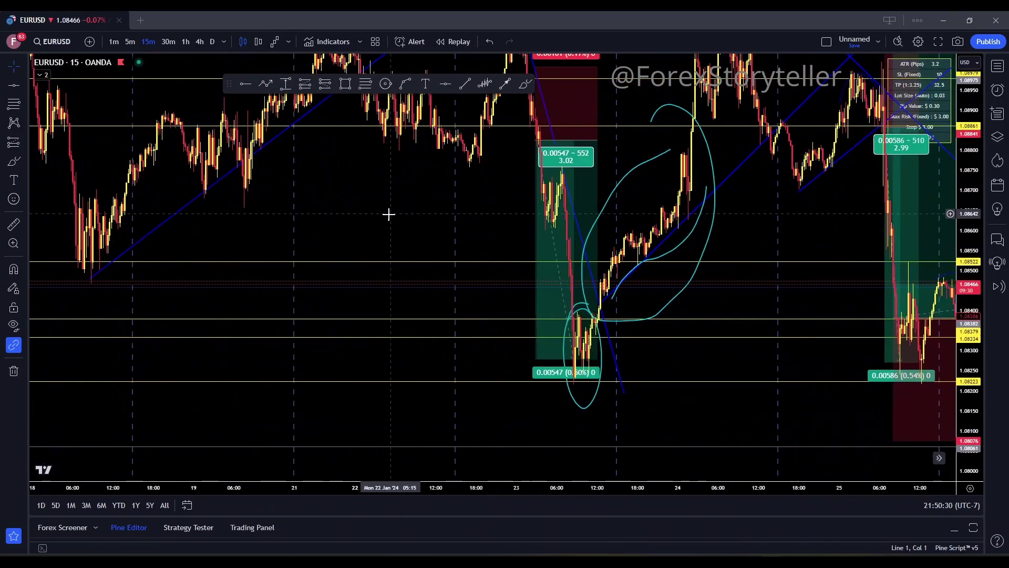
Step: Measure the price overshoot below the 17 January level, then at the 21 January and circled 23 January highs with a price range
{"action": "left_click_drag", "start_coordinate": [389, 214], "coordinate": [892, 232]}
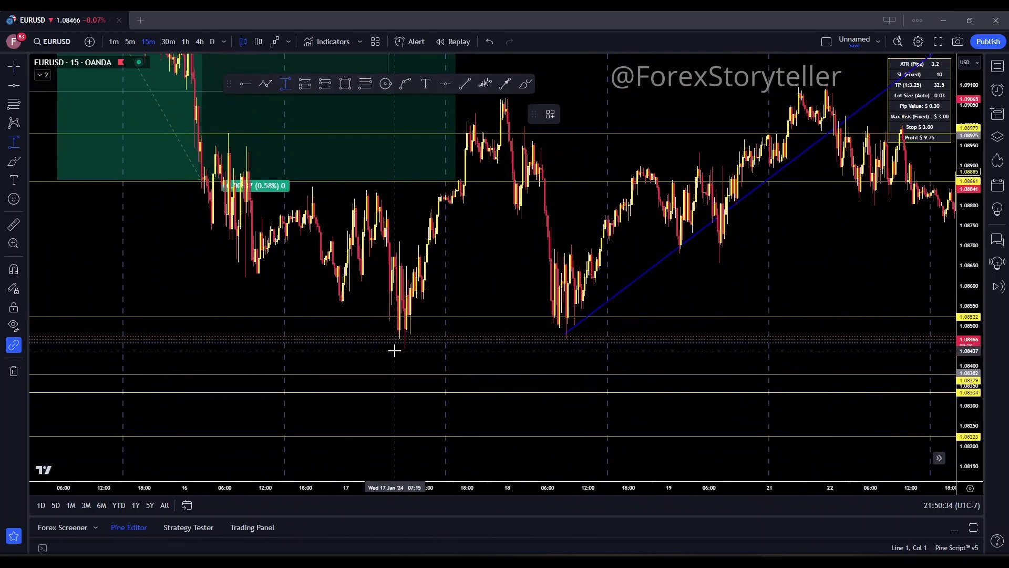
{"action": "left_click", "coordinate": [372, 316]}
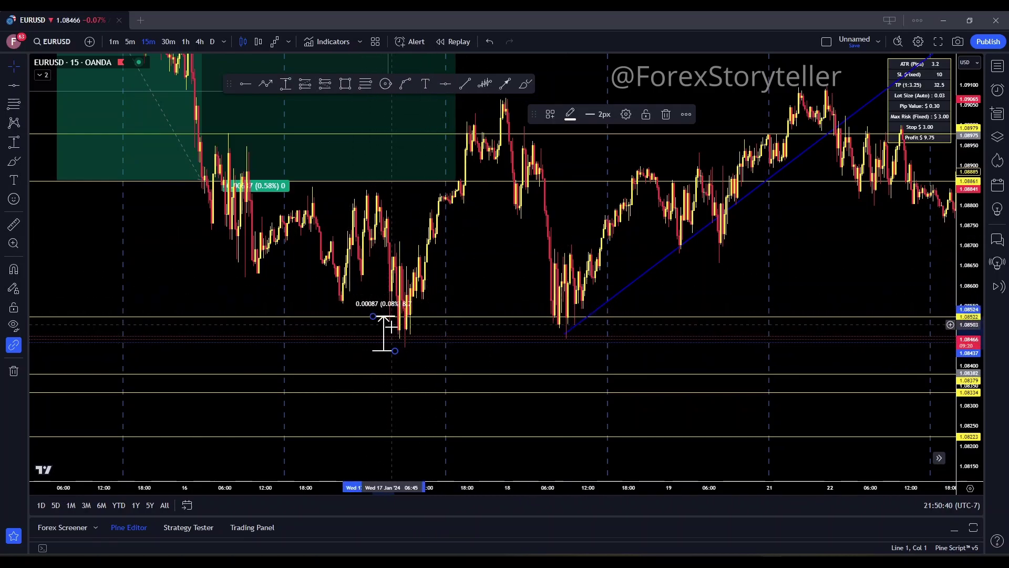
{"action": "mouse_move", "coordinate": [408, 329]}
{"action": "left_mouse_down"}
{"action": "mouse_move", "coordinate": [560, 337]}
{"action": "mouse_move", "coordinate": [621, 312]}
{"action": "mouse_move", "coordinate": [719, 252]}
{"action": "mouse_move", "coordinate": [704, 166]}
{"action": "mouse_move", "coordinate": [654, 157]}
{"action": "mouse_move", "coordinate": [689, 160]}
{"action": "mouse_move", "coordinate": [789, 102]}
{"action": "mouse_move", "coordinate": [678, 197]}
{"action": "mouse_move", "coordinate": [624, 220]}
{"action": "mouse_move", "coordinate": [612, 202]}
{"action": "left_mouse_up"}
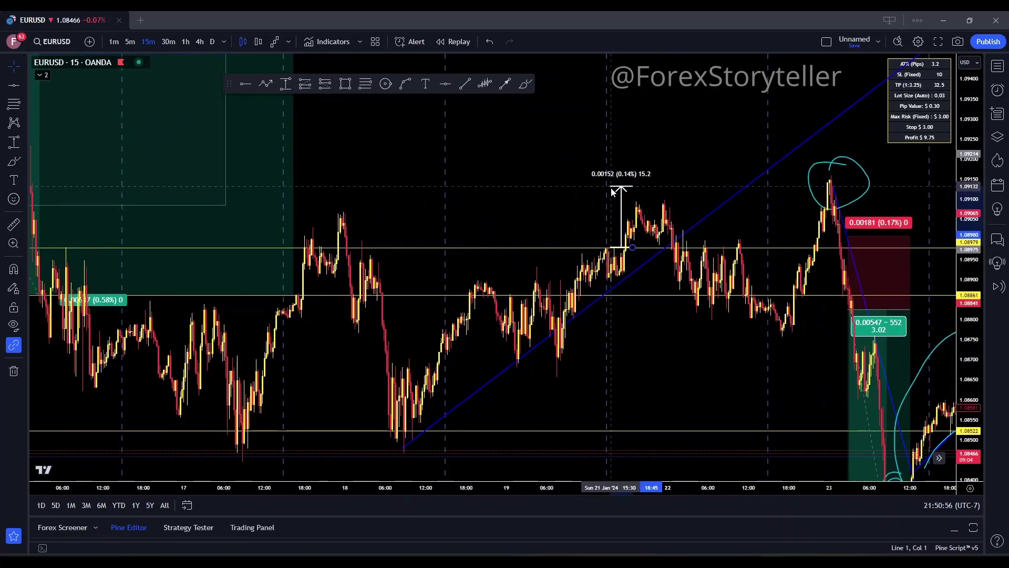
{"action": "mouse_move", "coordinate": [612, 190]}
{"action": "left_mouse_down"}
{"action": "mouse_move", "coordinate": [660, 210]}
{"action": "mouse_move", "coordinate": [822, 210]}
{"action": "left_mouse_up"}
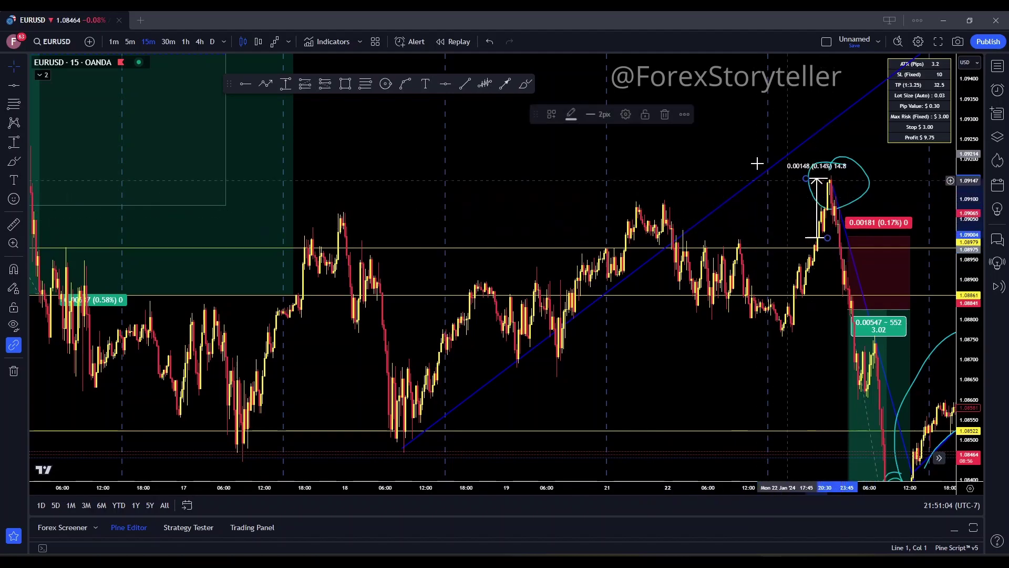
Step: Reuse the price range to gauge the overshoot at the 19 January swing low
{"action": "left_click_drag", "start_coordinate": [705, 149], "coordinate": [525, 180]}
{"action": "left_click_drag", "start_coordinate": [731, 227], "coordinate": [616, 184]}
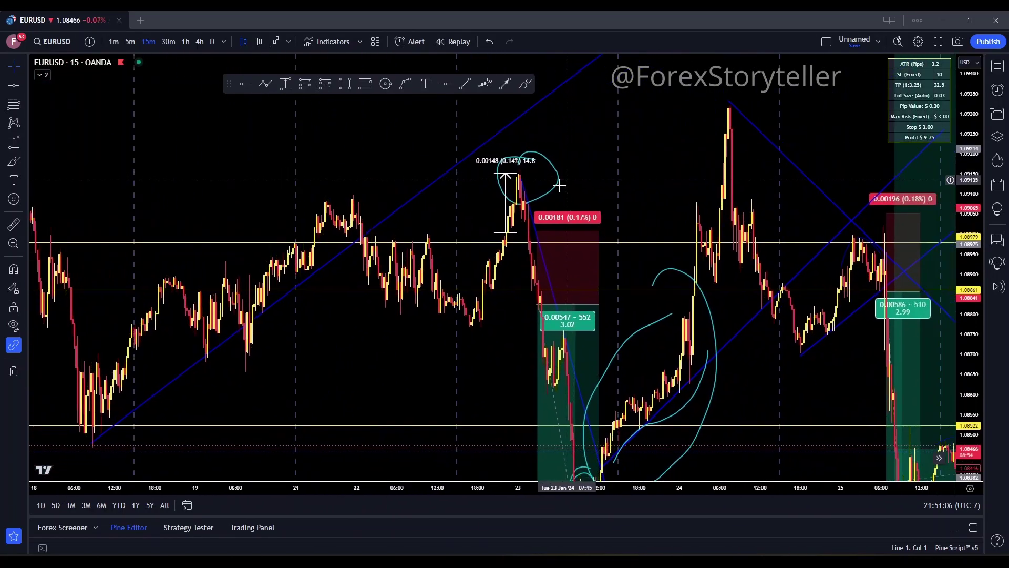
{"action": "left_click_drag", "start_coordinate": [503, 209], "coordinate": [252, 356]}
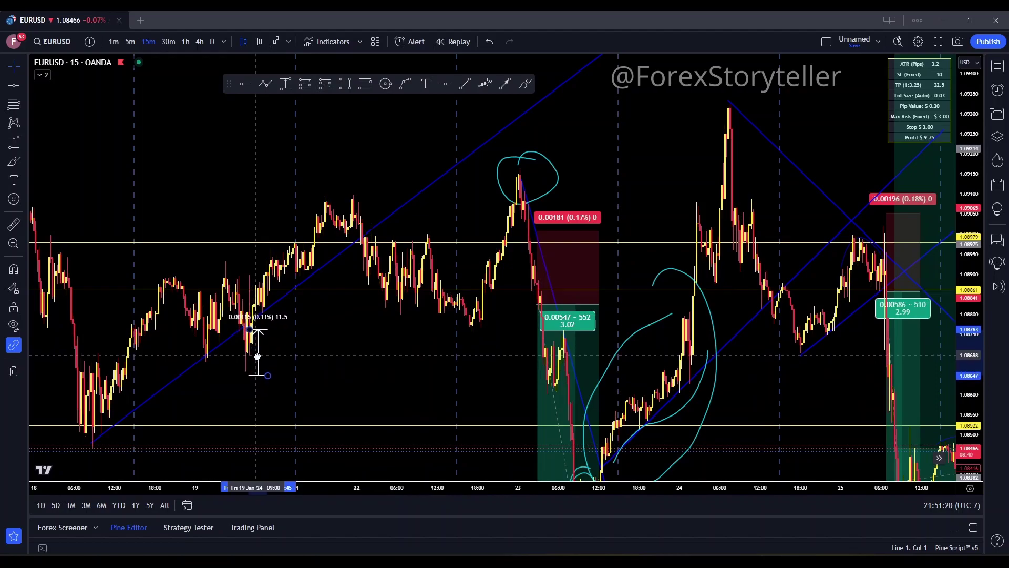
{"action": "mouse_move", "coordinate": [258, 356]}
{"action": "left_mouse_down"}
{"action": "mouse_move", "coordinate": [371, 353]}
{"action": "mouse_move", "coordinate": [256, 342]}
{"action": "left_mouse_up"}
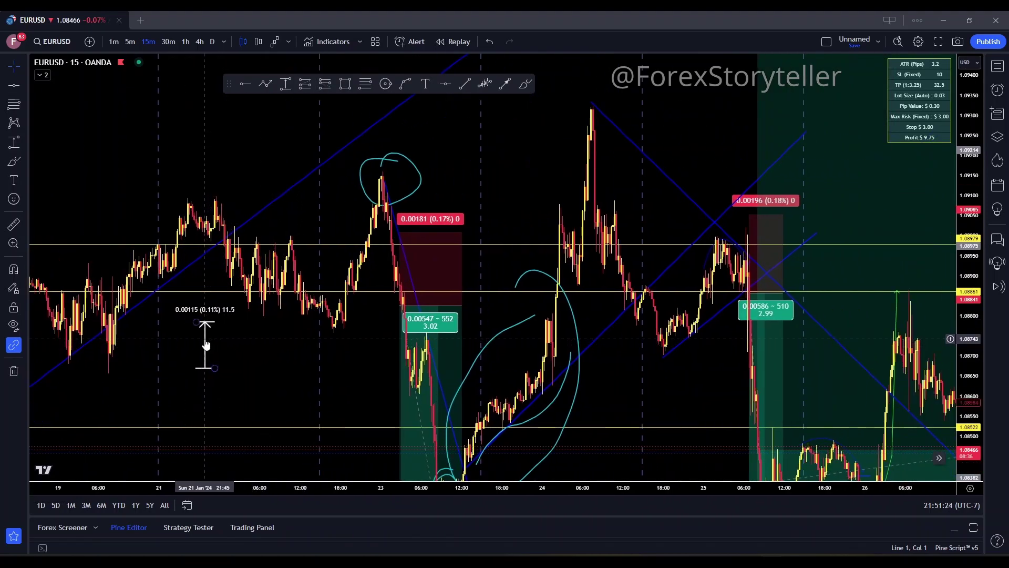
Step: Examine price from the late-January trades back through the early-January range to the 15 January short position
{"action": "scroll", "coordinate": [194, 333], "scroll_direction": "right", "scroll_amount": 5}
{"action": "scroll", "coordinate": [868, 207], "scroll_direction": "down", "scroll_amount": 3}
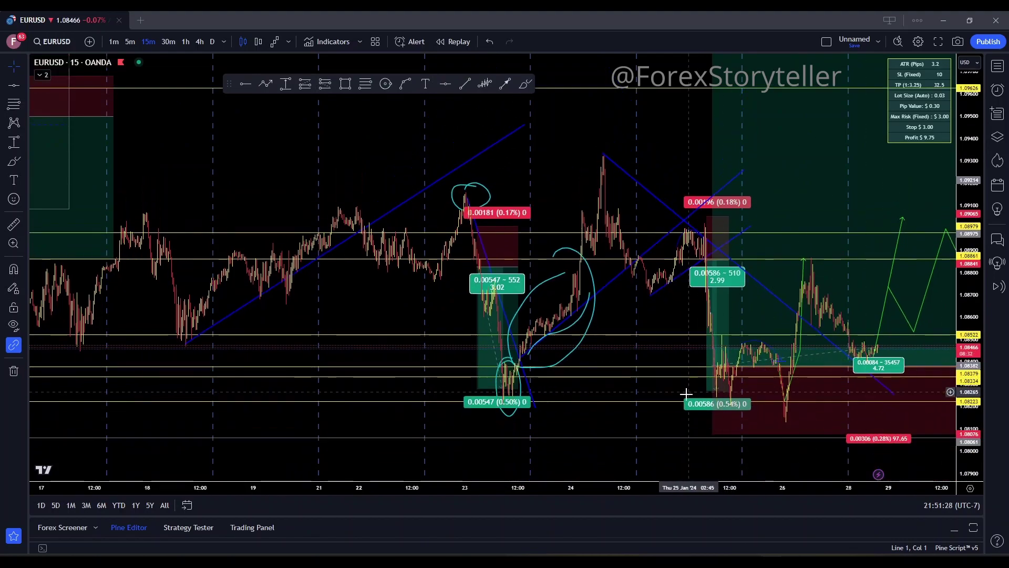
{"action": "scroll", "coordinate": [686, 393], "scroll_direction": "up", "scroll_amount": 4}
{"action": "scroll", "coordinate": [320, 156], "scroll_direction": "down", "scroll_amount": 4}
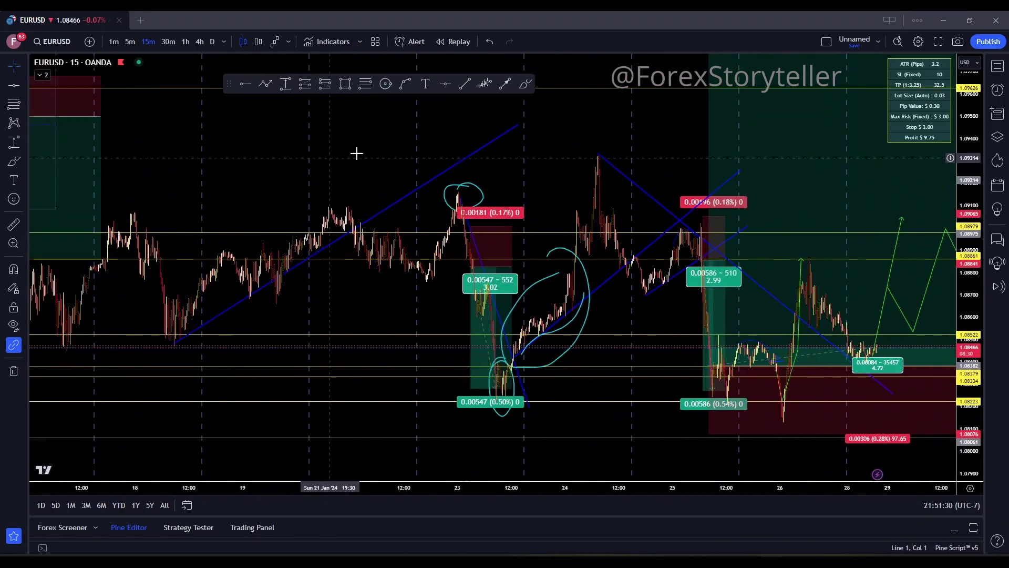
{"action": "scroll", "coordinate": [309, 148], "scroll_direction": "left", "scroll_amount": 10}
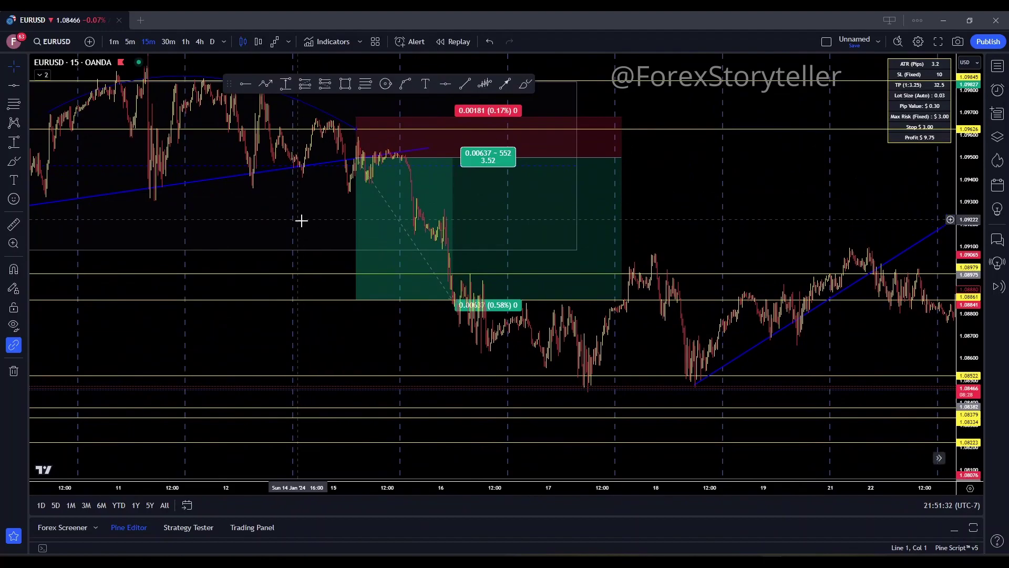
{"action": "left_click_drag", "start_coordinate": [301, 220], "coordinate": [487, 232]}
{"action": "left_click_drag", "start_coordinate": [421, 223], "coordinate": [670, 291]}
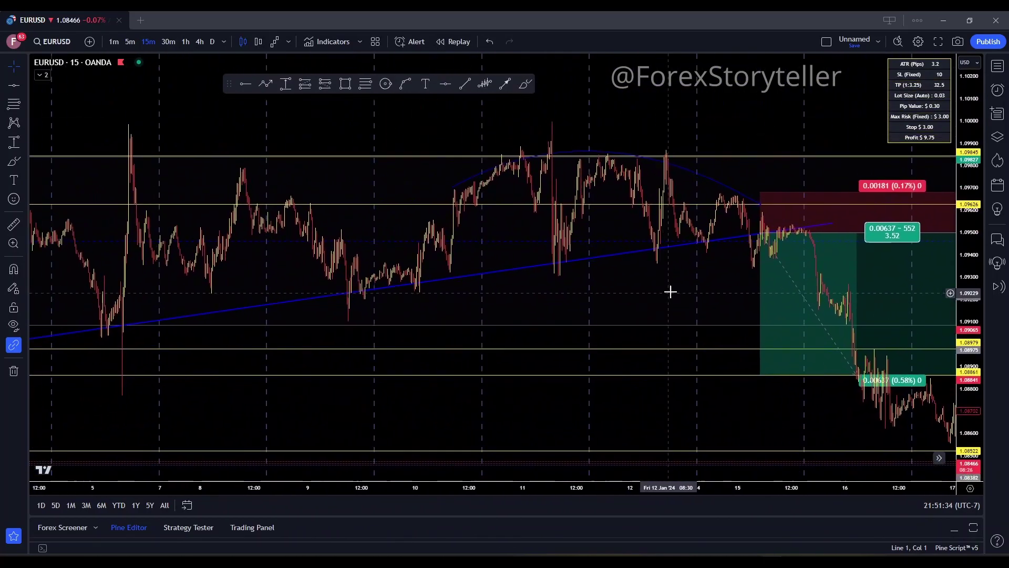
{"action": "left_click_drag", "start_coordinate": [599, 291], "coordinate": [719, 304]}
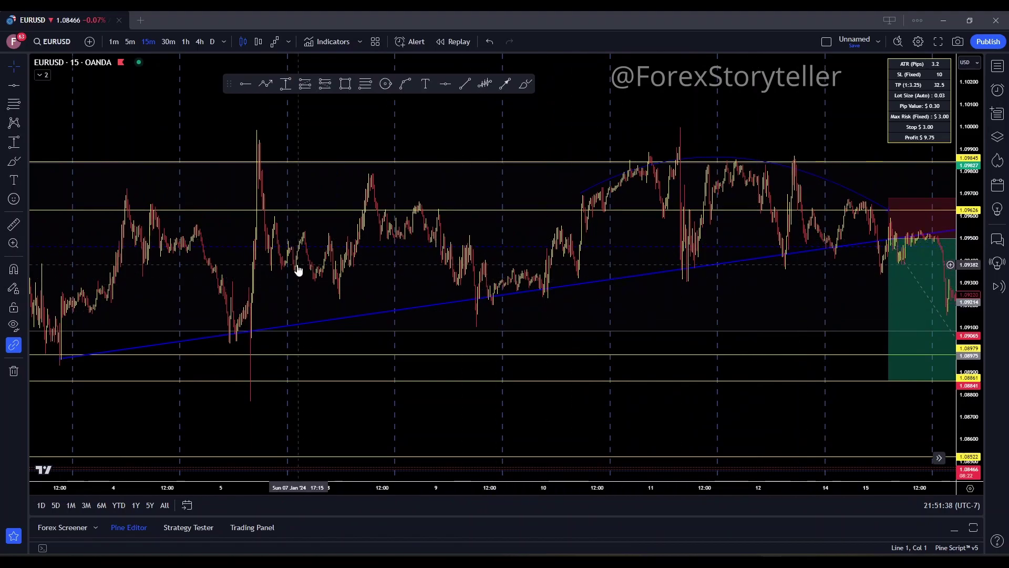
{"action": "left_click_drag", "start_coordinate": [283, 292], "coordinate": [464, 279]}
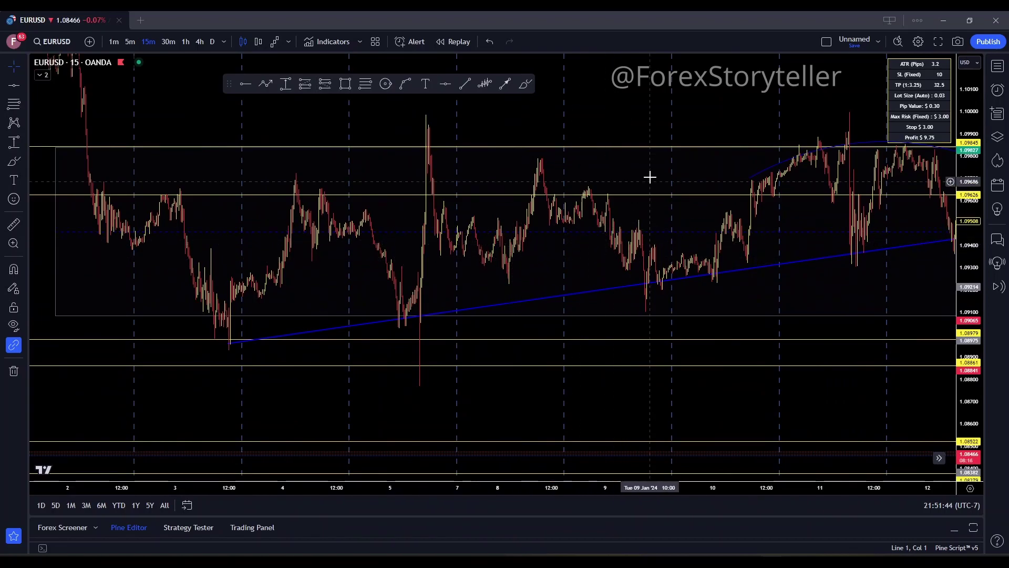
{"action": "left_click_drag", "start_coordinate": [651, 170], "coordinate": [214, 205]}
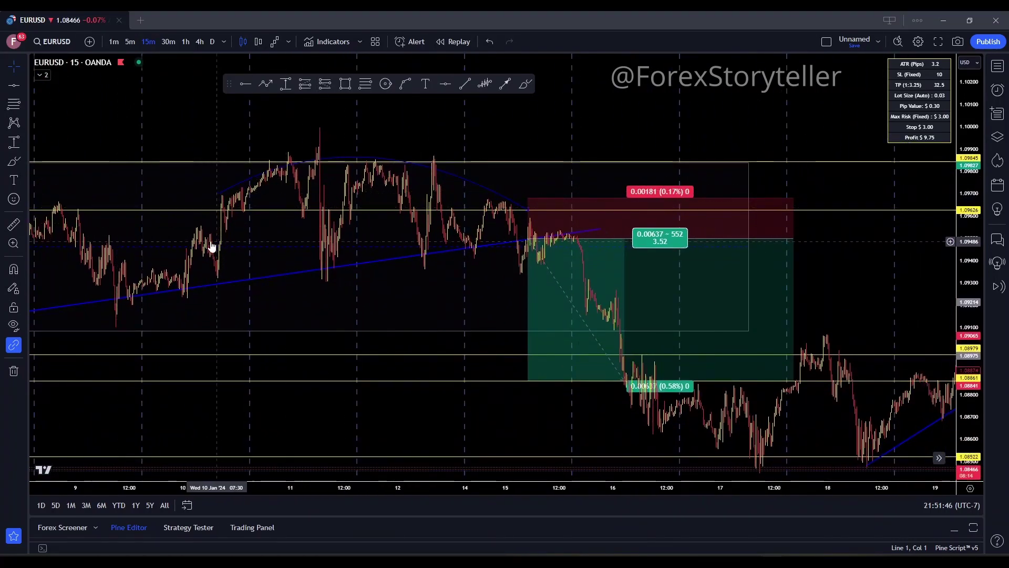
{"action": "left_click_drag", "start_coordinate": [219, 148], "coordinate": [415, 200]}
{"action": "left_click_drag", "start_coordinate": [799, 165], "coordinate": [575, 115]}
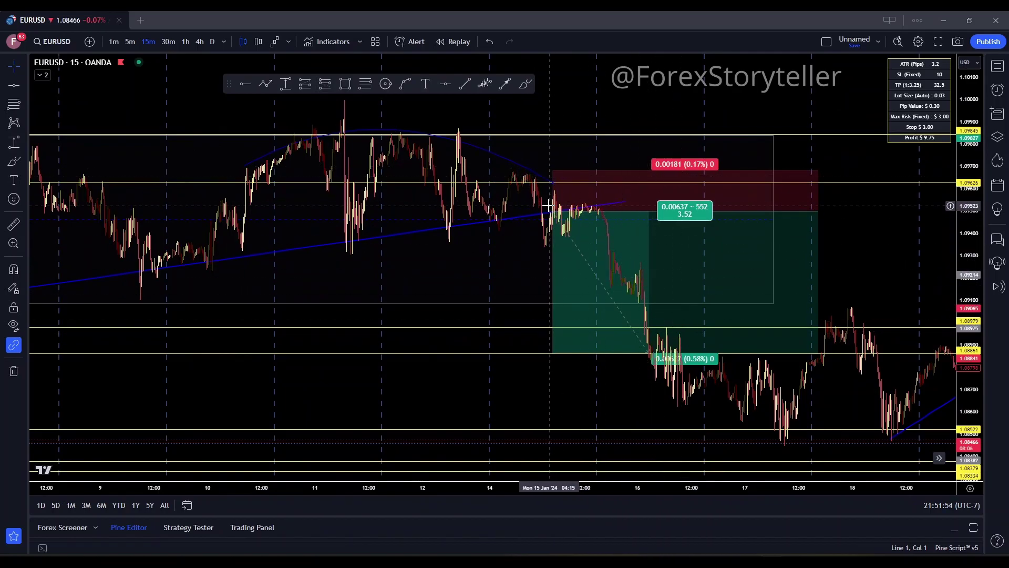
Step: Widen the 15 January short position's stop to 0.00273 above its entry
{"action": "left_click_drag", "start_coordinate": [553, 170], "coordinate": [552, 164]}
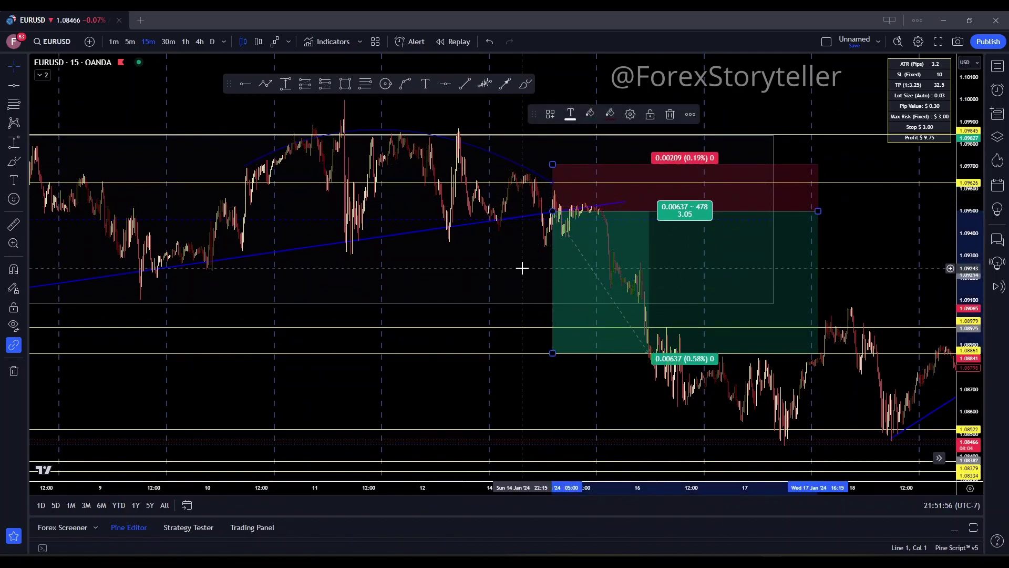
{"action": "left_click_drag", "start_coordinate": [520, 267], "coordinate": [342, 235]}
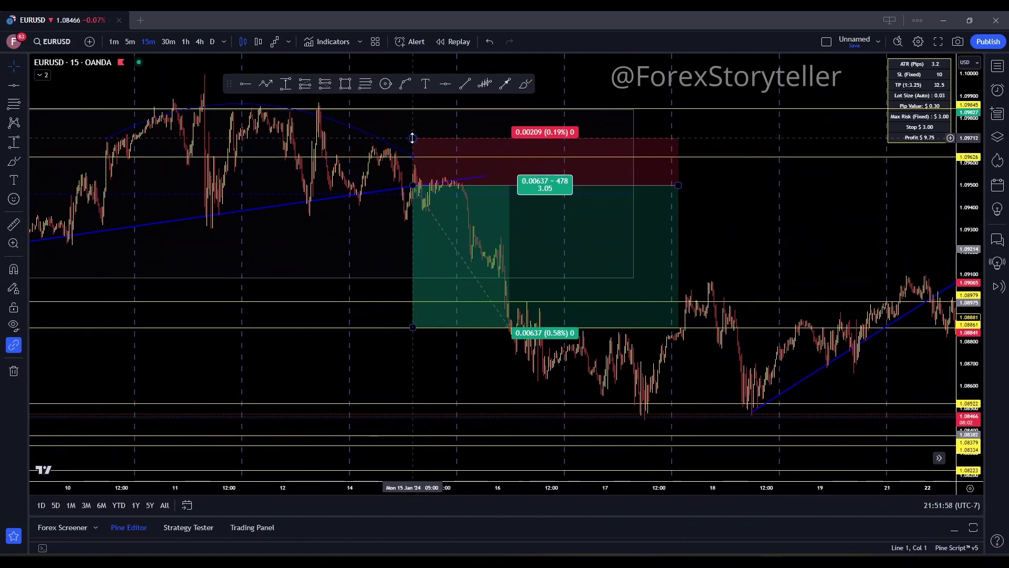
{"action": "left_click_drag", "start_coordinate": [412, 138], "coordinate": [413, 124]}
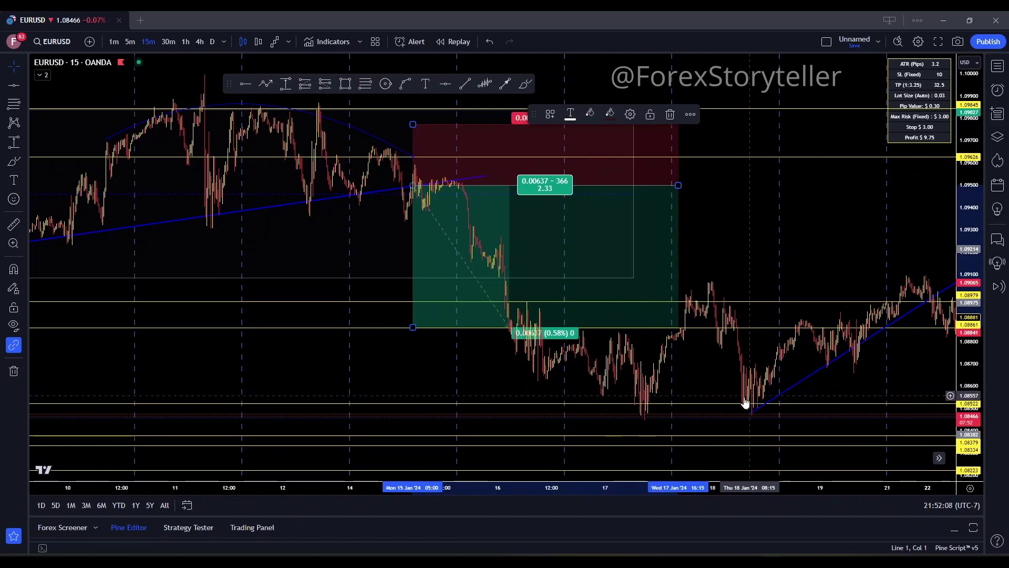
Step: Extend the 15 January short position's target to 0.00987 near the 1.08522 level and its end to 18 January
{"action": "left_click_drag", "start_coordinate": [413, 328], "coordinate": [413, 404]}
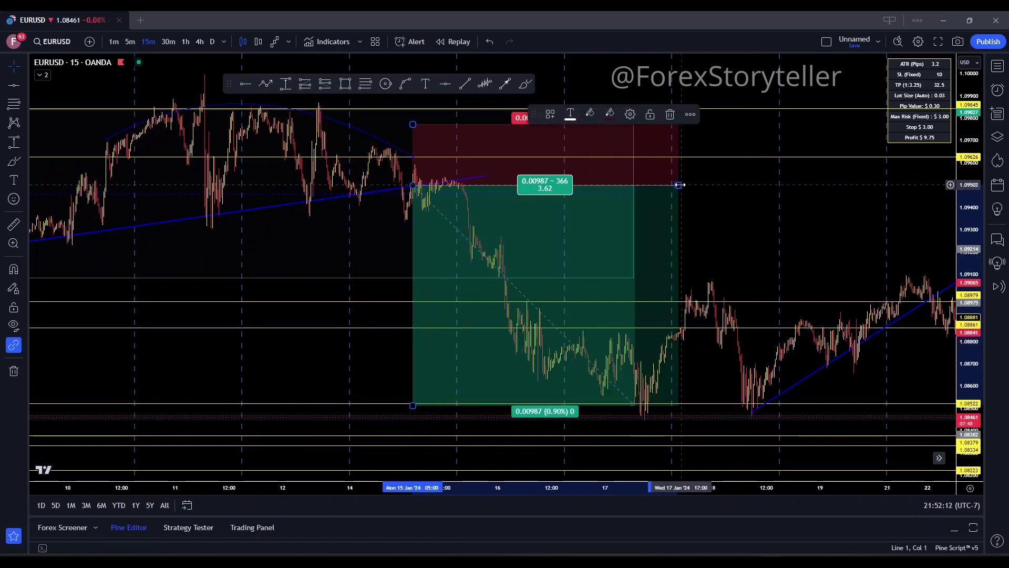
{"action": "left_click_drag", "start_coordinate": [680, 185], "coordinate": [770, 185]}
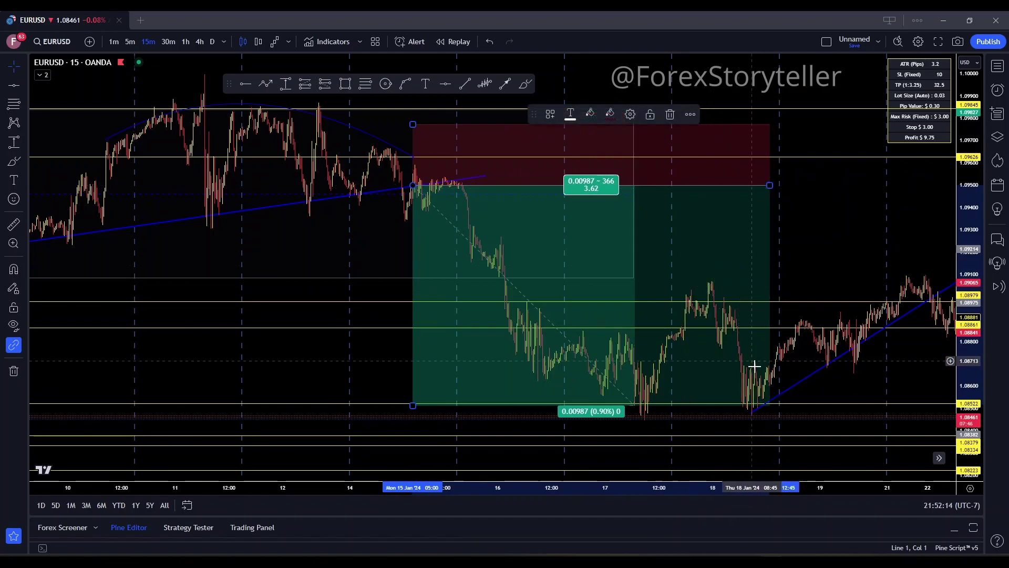
{"action": "key", "text": "Delete"}
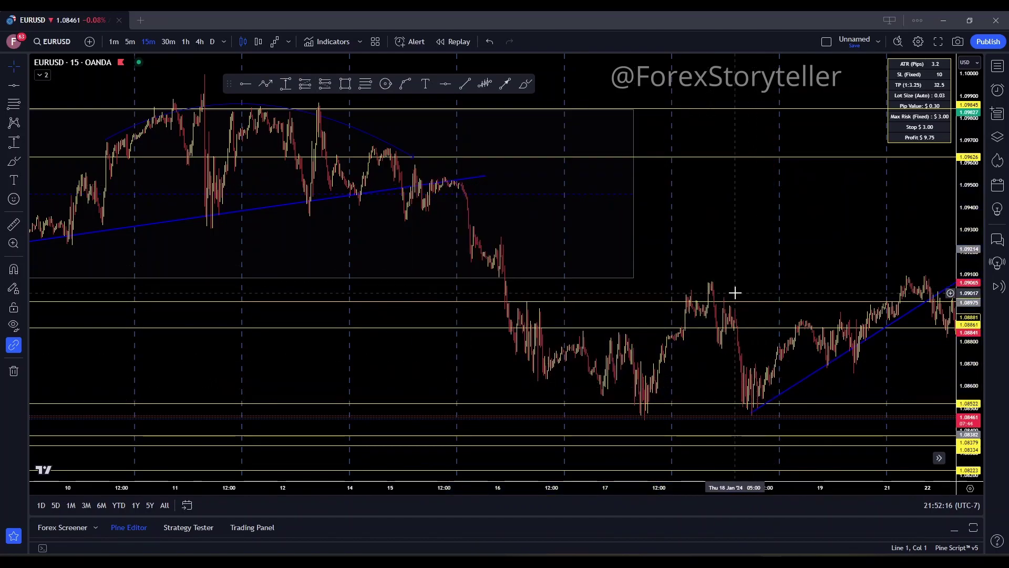
{"action": "key", "text": "ctrl+z"}
Step: Compare the resized 15 January short position with the early-January range, its rising trend line and the late-December rally
{"action": "left_click_drag", "start_coordinate": [843, 211], "coordinate": [691, 242]}
{"action": "scroll", "coordinate": [752, 244], "scroll_direction": "down", "scroll_amount": 5}
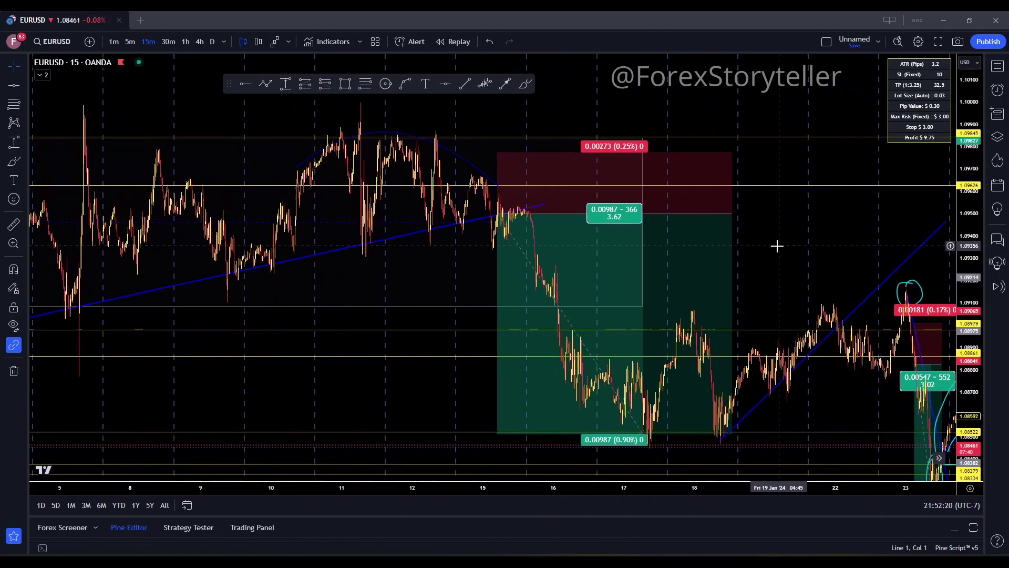
{"action": "scroll", "coordinate": [549, 297], "scroll_direction": "left", "scroll_amount": 5}
{"action": "scroll", "coordinate": [516, 280], "scroll_direction": "left", "scroll_amount": 5}
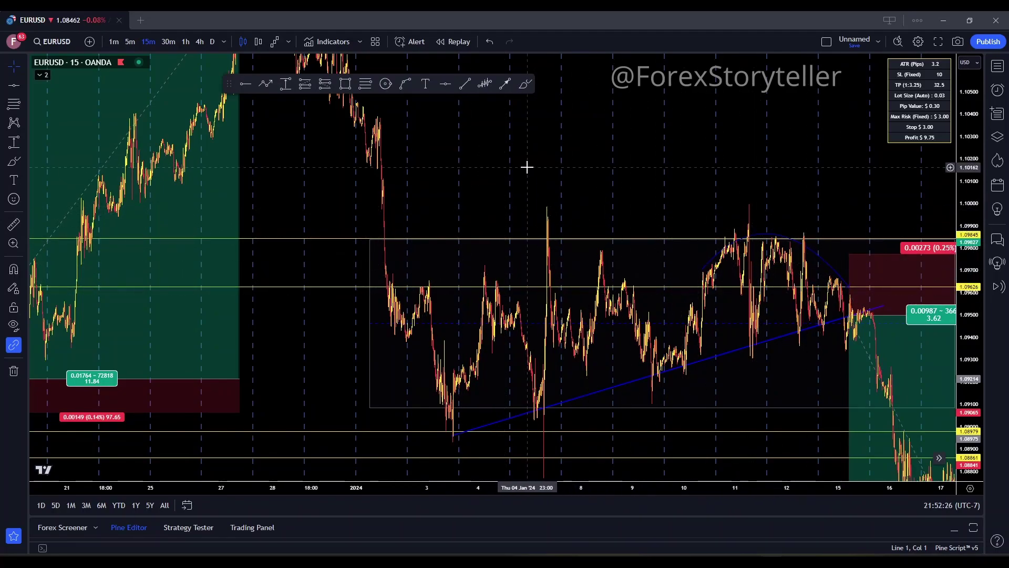
{"action": "scroll", "coordinate": [532, 171], "scroll_direction": "up", "scroll_amount": 3}
{"action": "scroll", "coordinate": [515, 187], "scroll_direction": "right", "scroll_amount": 10}
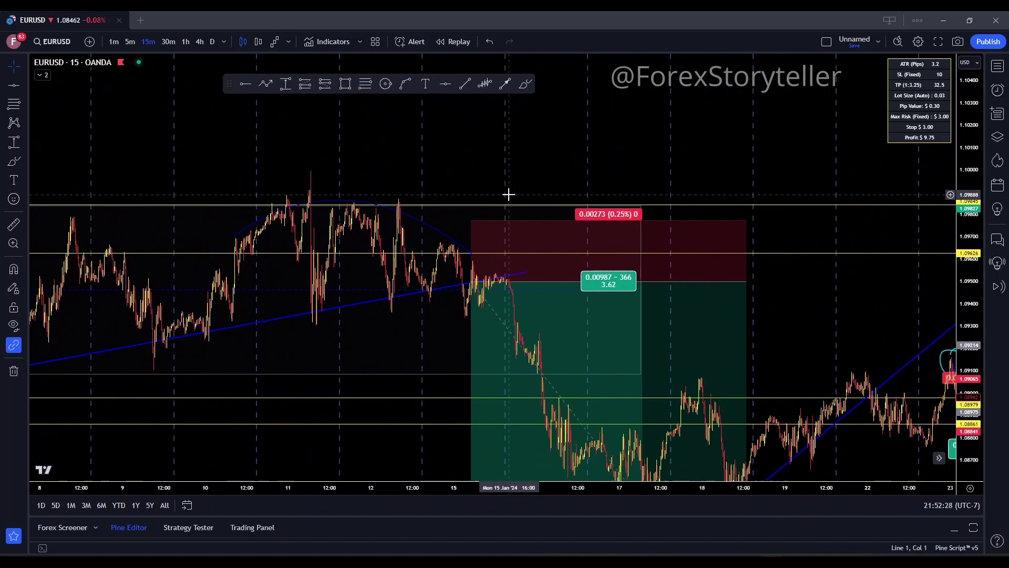
{"action": "scroll", "coordinate": [439, 154], "scroll_direction": "left", "scroll_amount": 3}
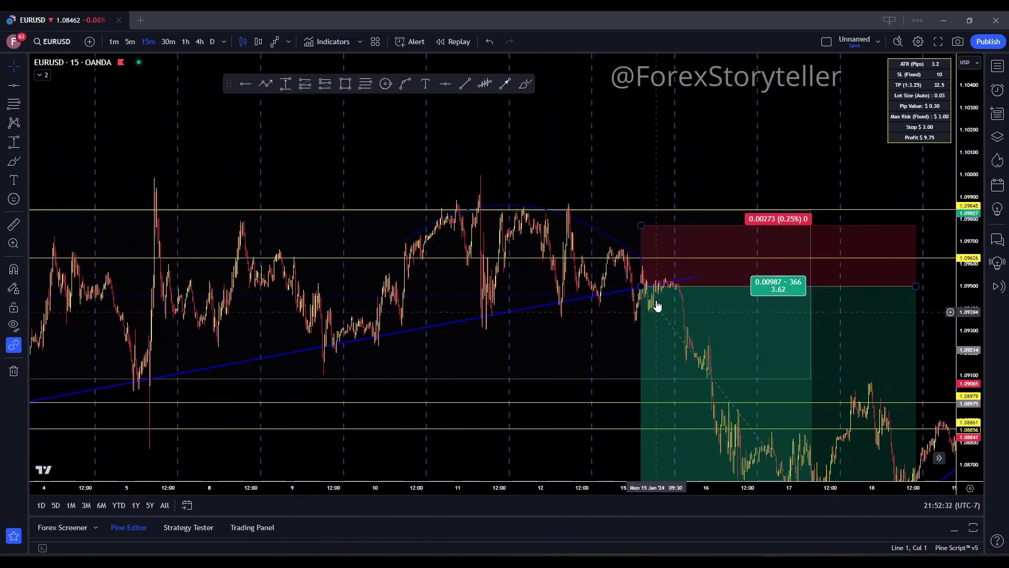
{"action": "scroll", "coordinate": [428, 168], "scroll_direction": "left", "scroll_amount": 4}
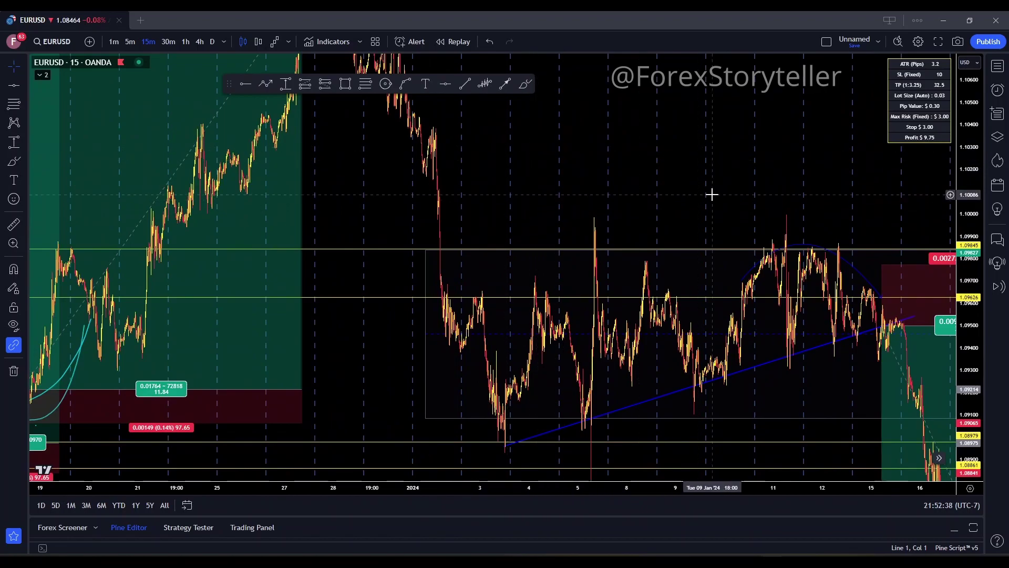
{"action": "left_click_drag", "start_coordinate": [650, 185], "coordinate": [572, 181]}
{"action": "left_click_drag", "start_coordinate": [622, 130], "coordinate": [534, 128]}
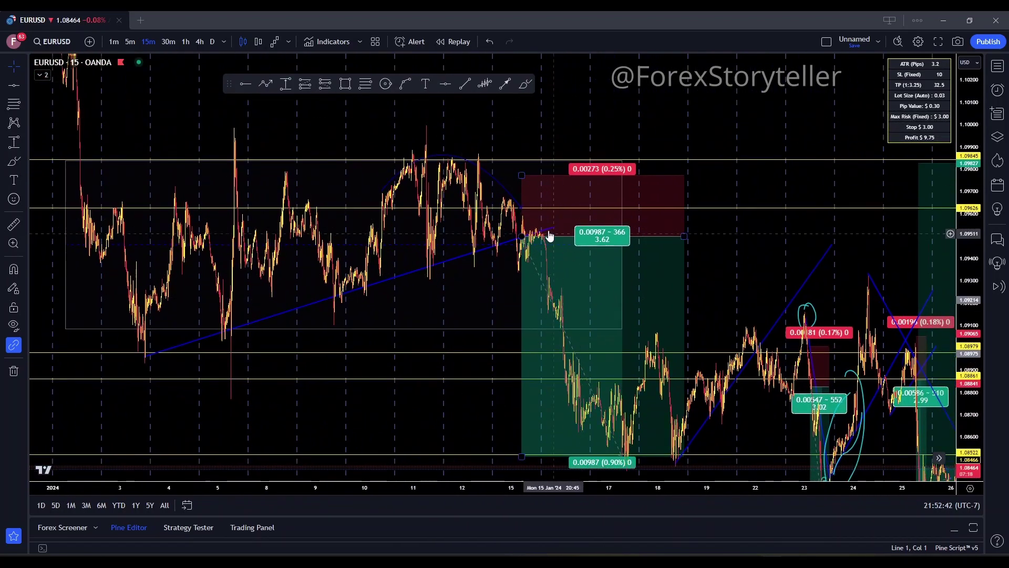
{"action": "left_click_drag", "start_coordinate": [527, 119], "coordinate": [451, 142]}
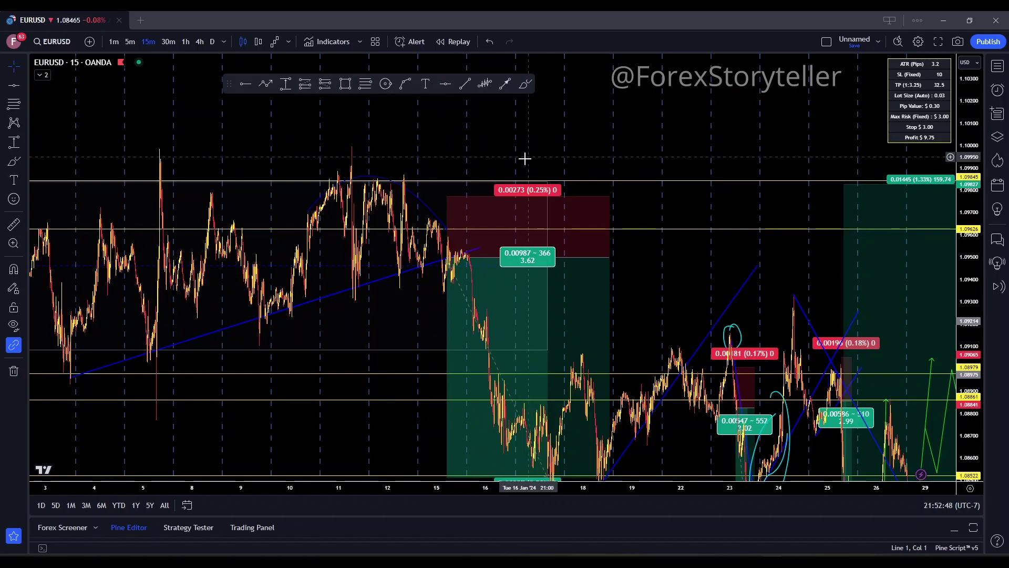
{"action": "left_click_drag", "start_coordinate": [311, 144], "coordinate": [664, 146]}
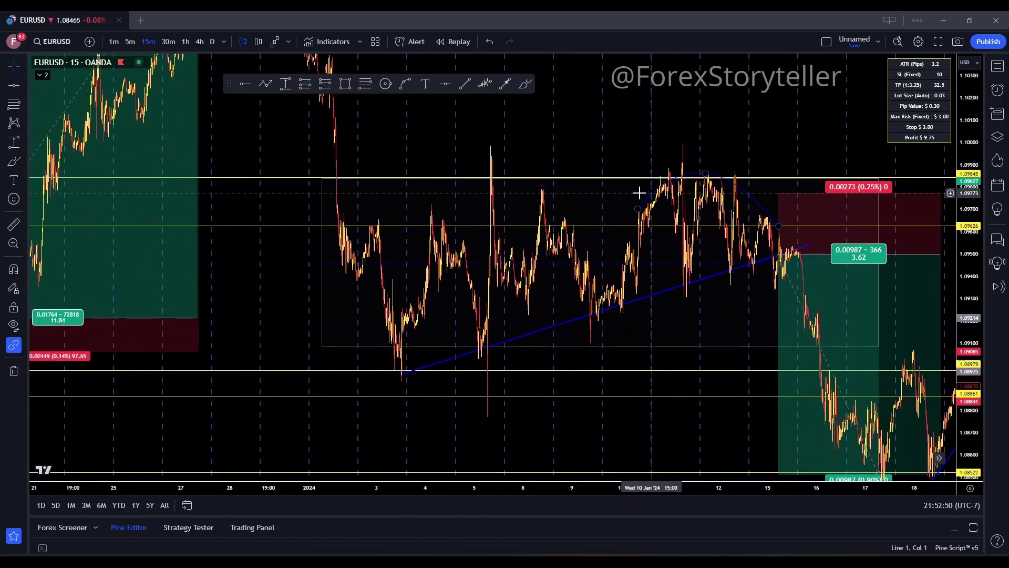
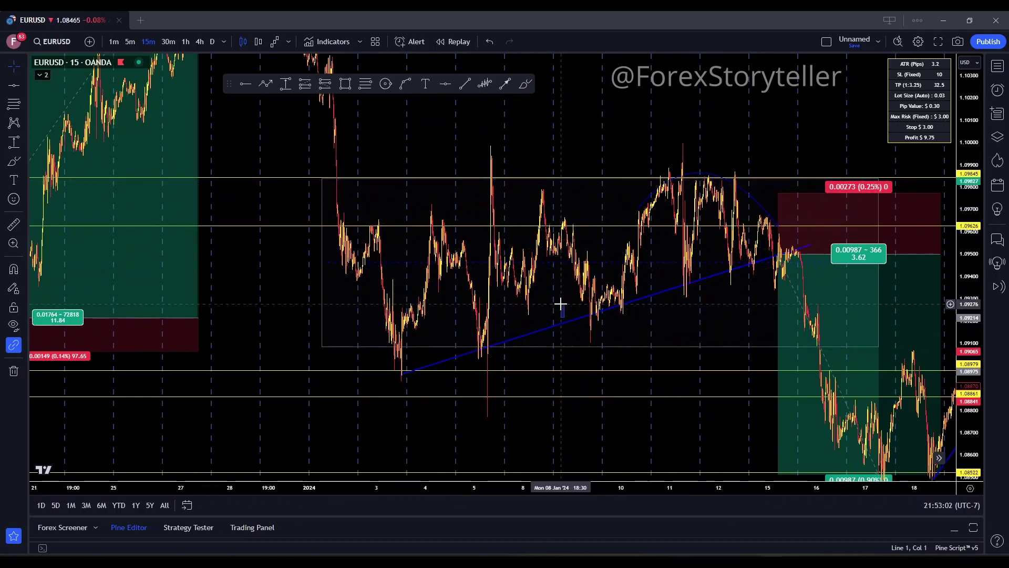
Step: Copy the rising early-January trend line and place the parallel copy across the swing highs to outline a channel
{"action": "left_click", "coordinate": [568, 327], "text": "shift"}
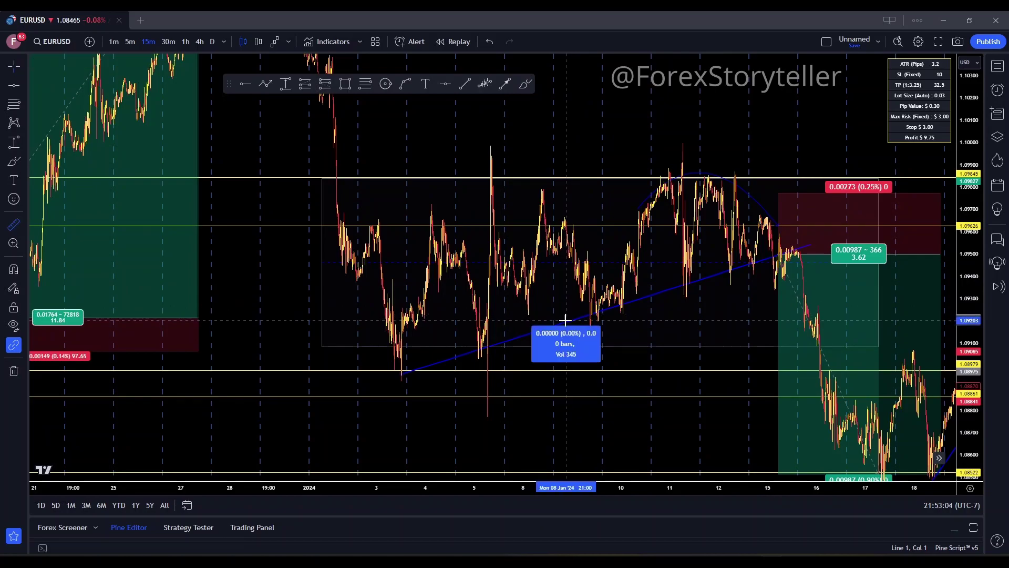
{"action": "left_click", "coordinate": [539, 301]}
{"action": "mouse_move", "coordinate": [542, 294]}
{"action": "left_mouse_down"}
{"action": "mouse_move", "coordinate": [469, 214]}
{"action": "mouse_move", "coordinate": [479, 184]}
{"action": "mouse_move", "coordinate": [504, 188]}
{"action": "left_mouse_up"}
{"action": "left_click_drag", "start_coordinate": [669, 284], "coordinate": [560, 327]}
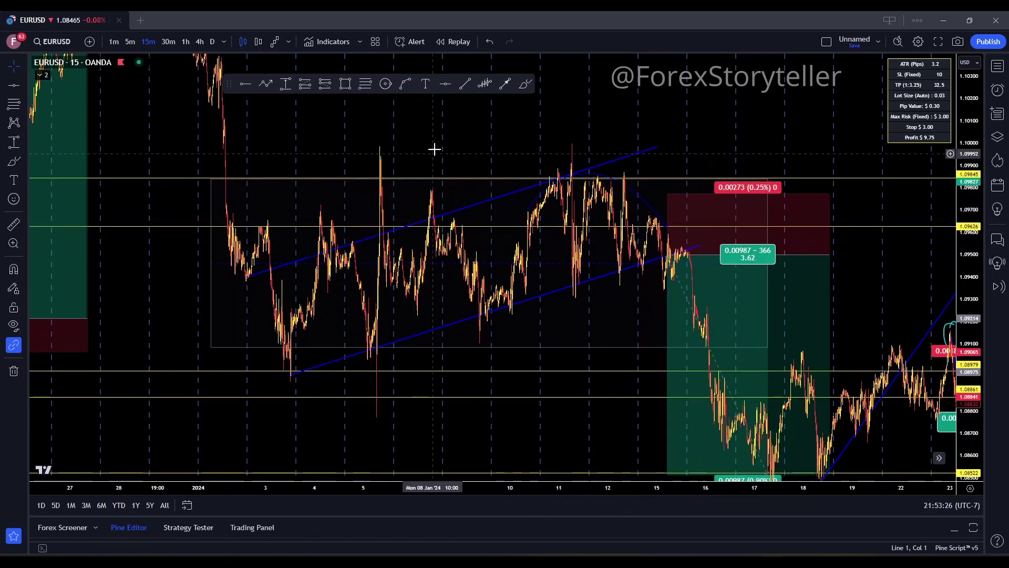
Step: Examine the price structure backward from the early-January channel through the late-December rally and early-December range to the 30 November short position
{"action": "left_click_drag", "start_coordinate": [425, 127], "coordinate": [682, 235]}
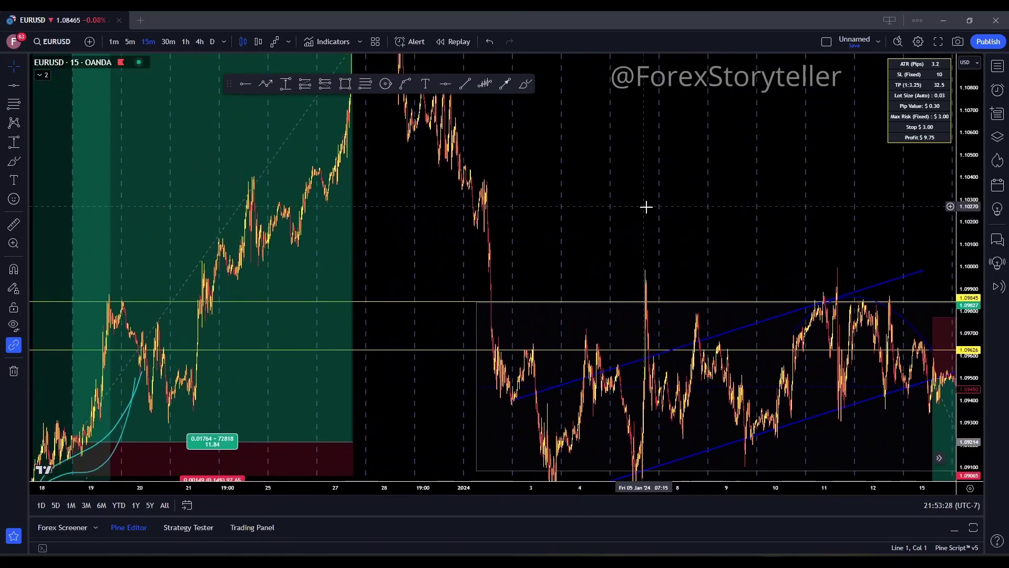
{"action": "left_click_drag", "start_coordinate": [646, 206], "coordinate": [832, 198]}
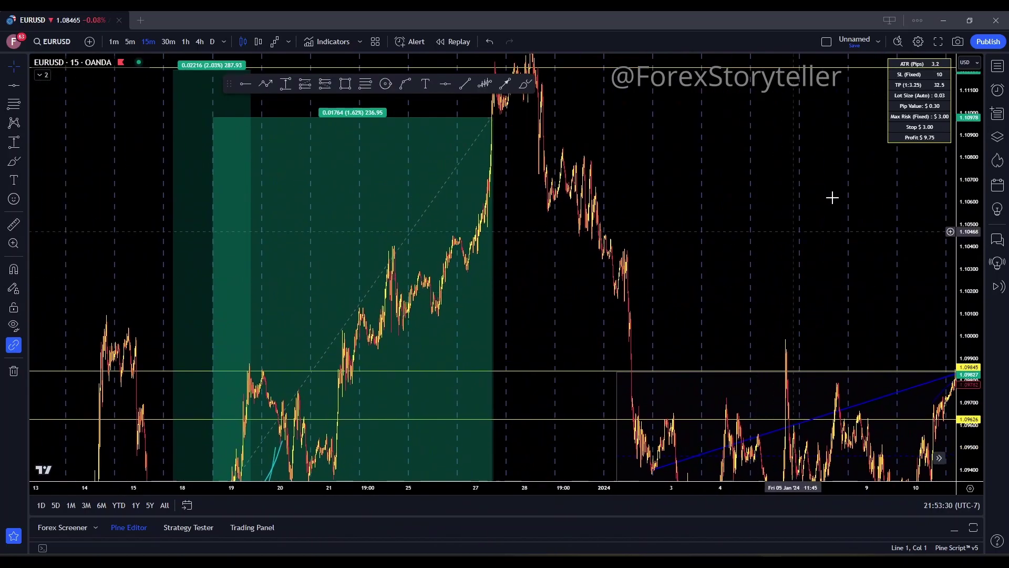
{"action": "left_click_drag", "start_coordinate": [959, 161], "coordinate": [960, 195]}
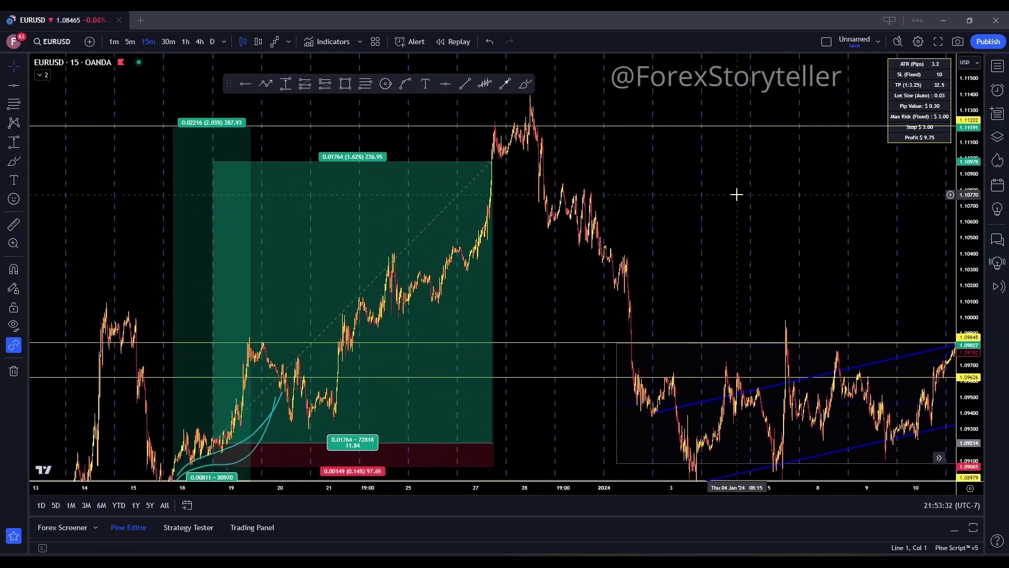
{"action": "left_click_drag", "start_coordinate": [736, 194], "coordinate": [708, 163]}
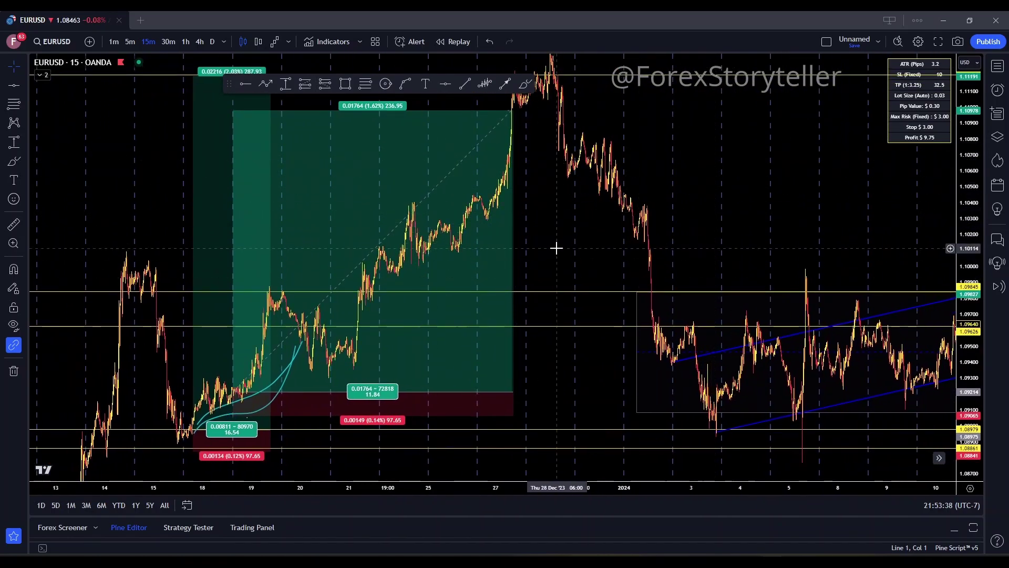
{"action": "left_click_drag", "start_coordinate": [556, 248], "coordinate": [743, 124]}
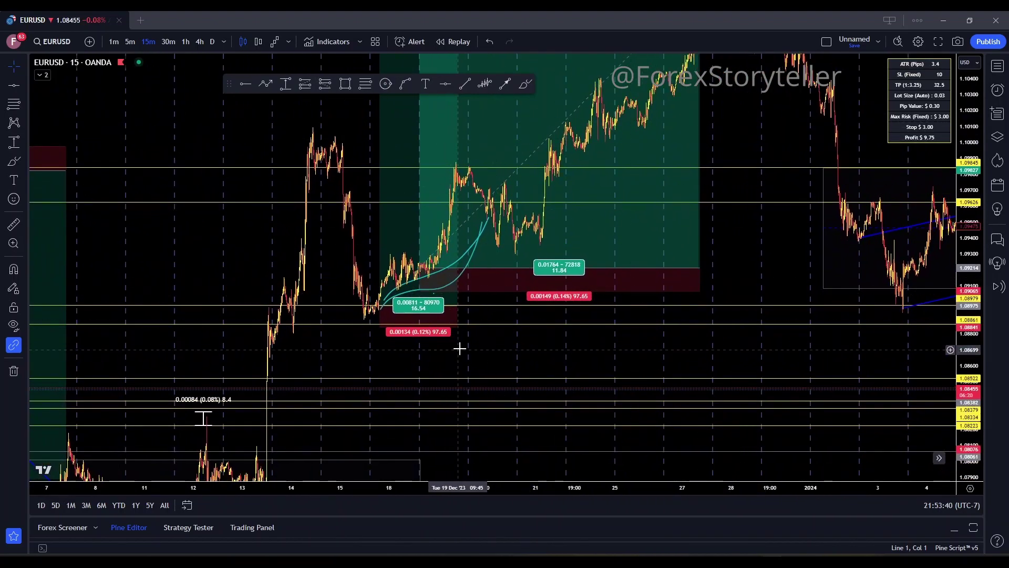
{"action": "left_click_drag", "start_coordinate": [459, 348], "coordinate": [712, 238]}
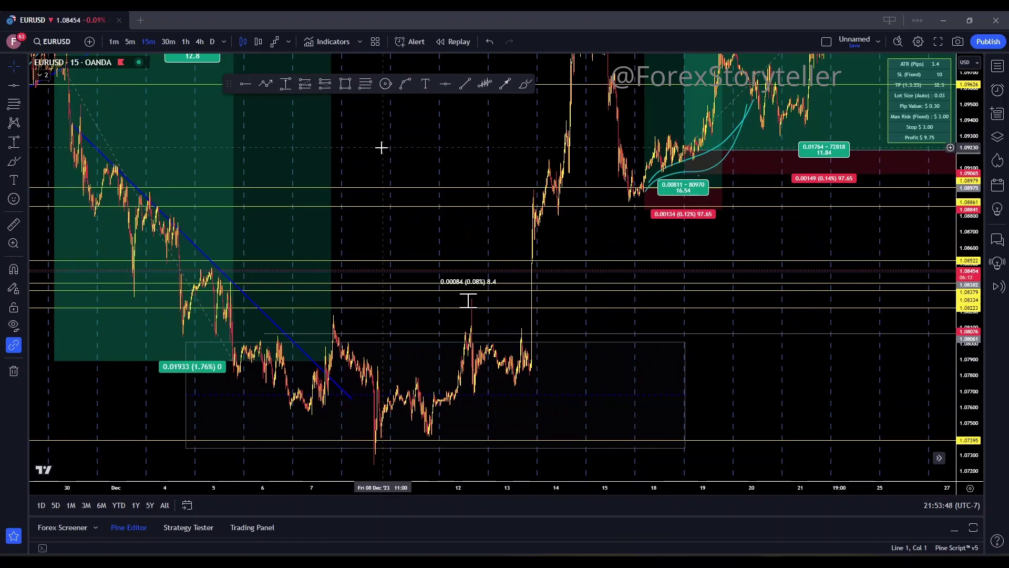
{"action": "left_click_drag", "start_coordinate": [381, 148], "coordinate": [728, 271]}
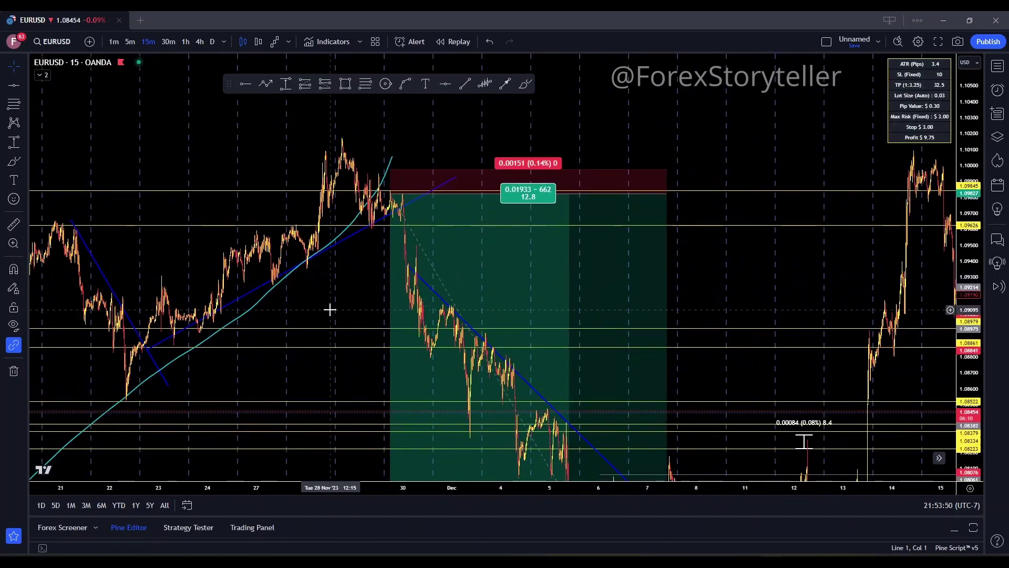
{"action": "left_click_drag", "start_coordinate": [330, 309], "coordinate": [660, 165]}
Step: Examine the November rally along its curve and the large late-September to early-November range, back to the start of September
{"action": "scroll", "coordinate": [446, 244], "scroll_direction": "down", "scroll_amount": 2}
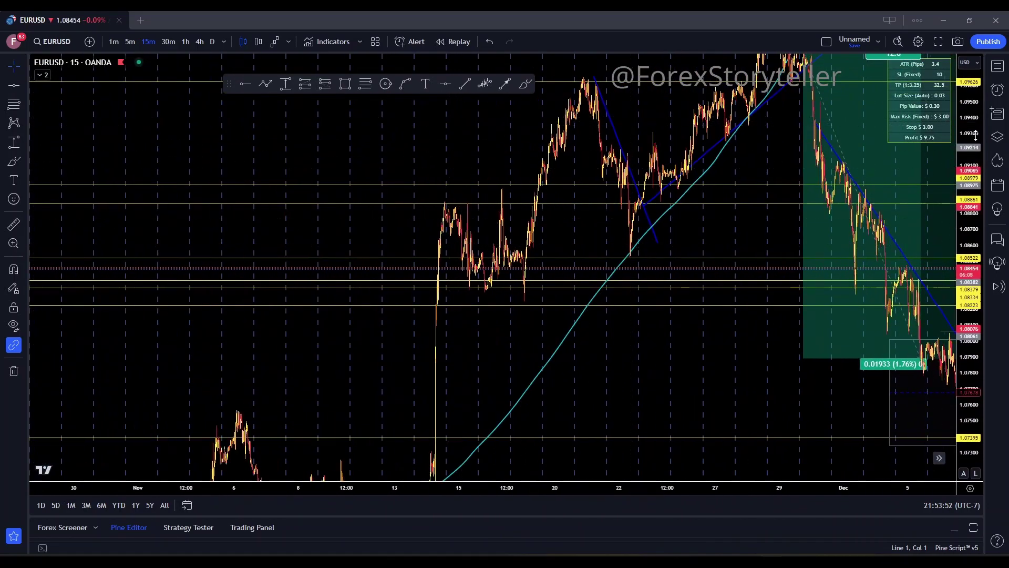
{"action": "left_click_drag", "start_coordinate": [975, 136], "coordinate": [870, 367]}
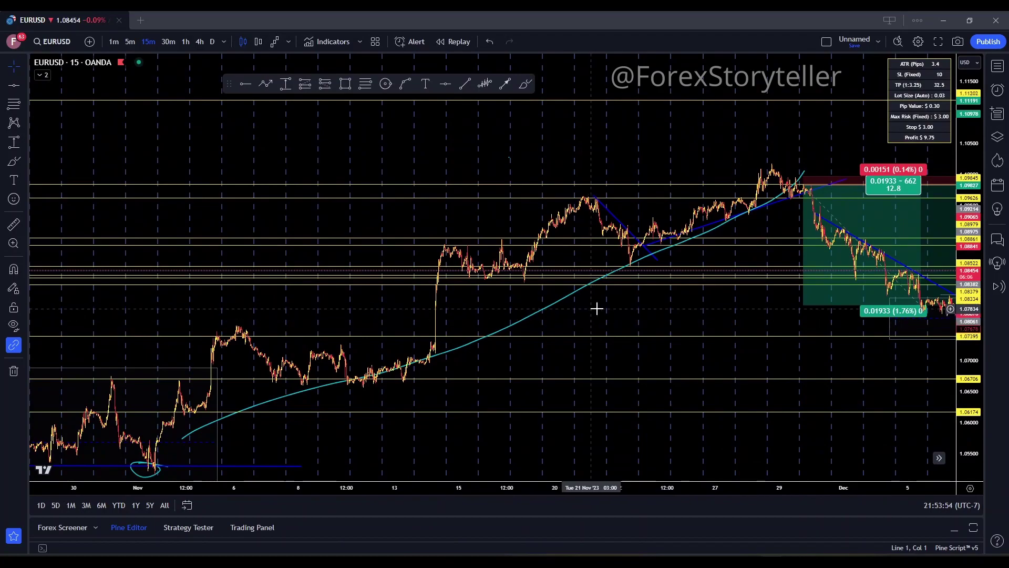
{"action": "left_click_drag", "start_coordinate": [597, 308], "coordinate": [765, 243]}
{"action": "scroll", "coordinate": [619, 358], "scroll_direction": "down", "scroll_amount": 2}
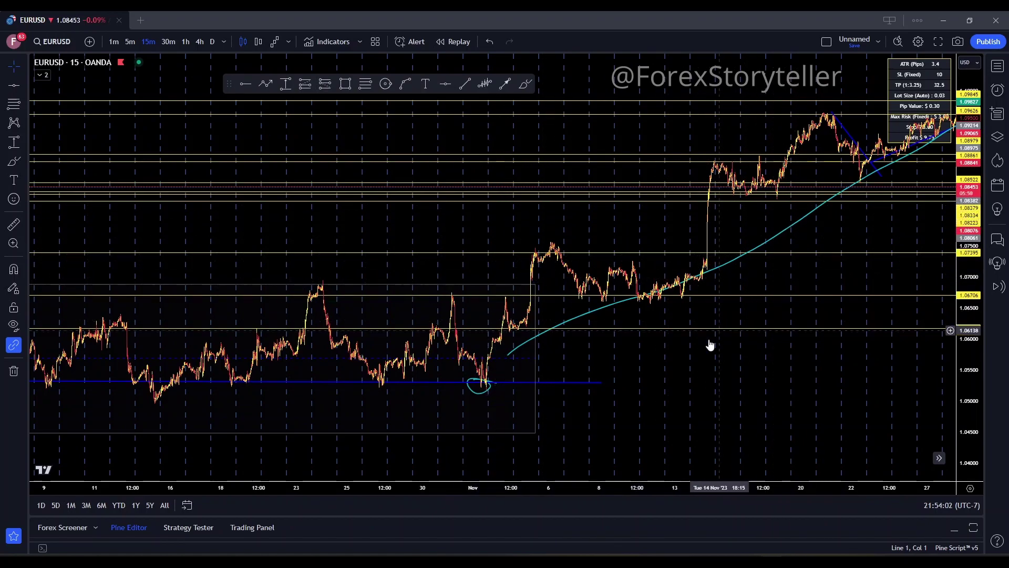
{"action": "left_click_drag", "start_coordinate": [405, 237], "coordinate": [621, 230]}
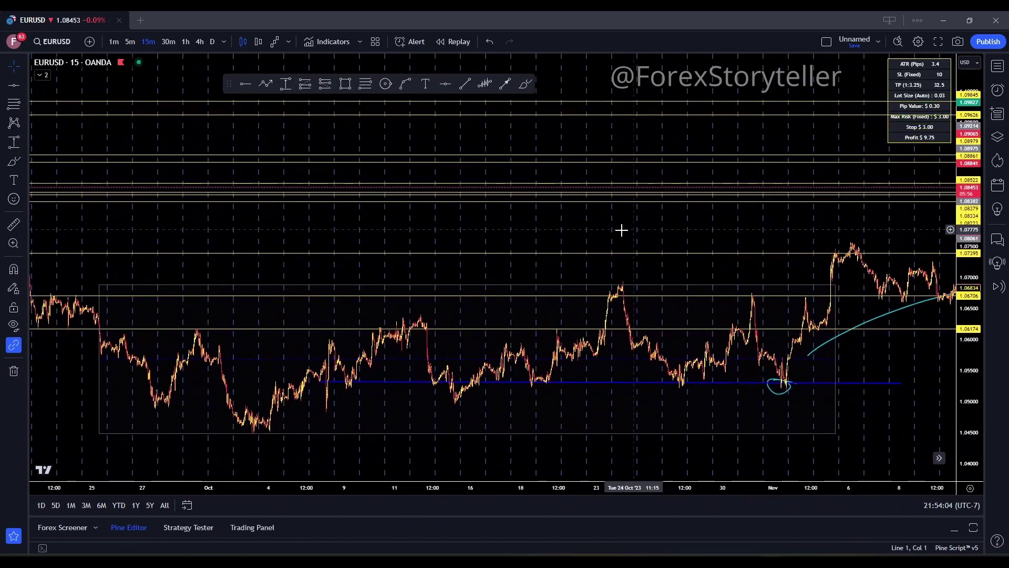
{"action": "left_click_drag", "start_coordinate": [383, 231], "coordinate": [575, 230]}
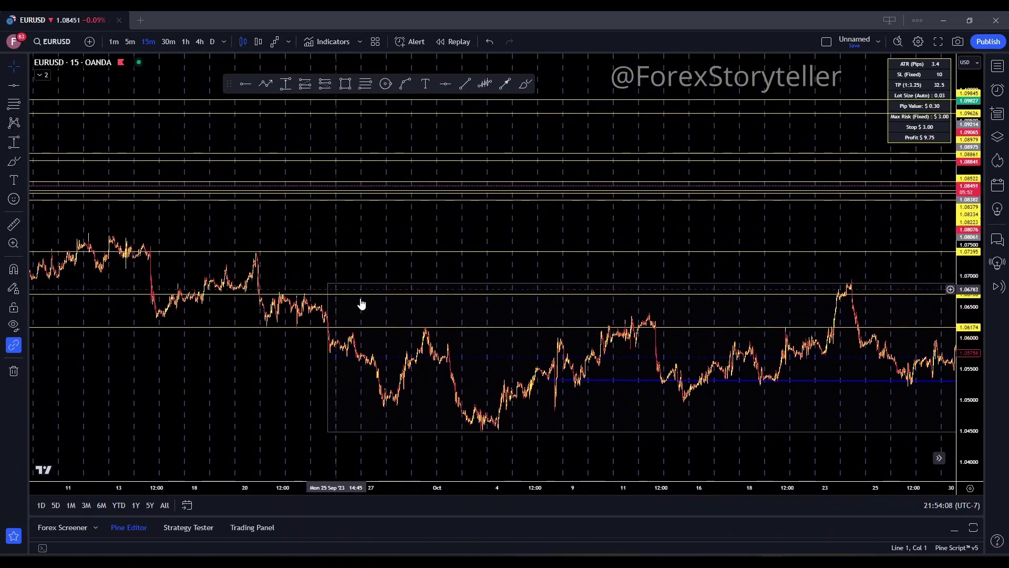
{"action": "left_click", "coordinate": [442, 327]}
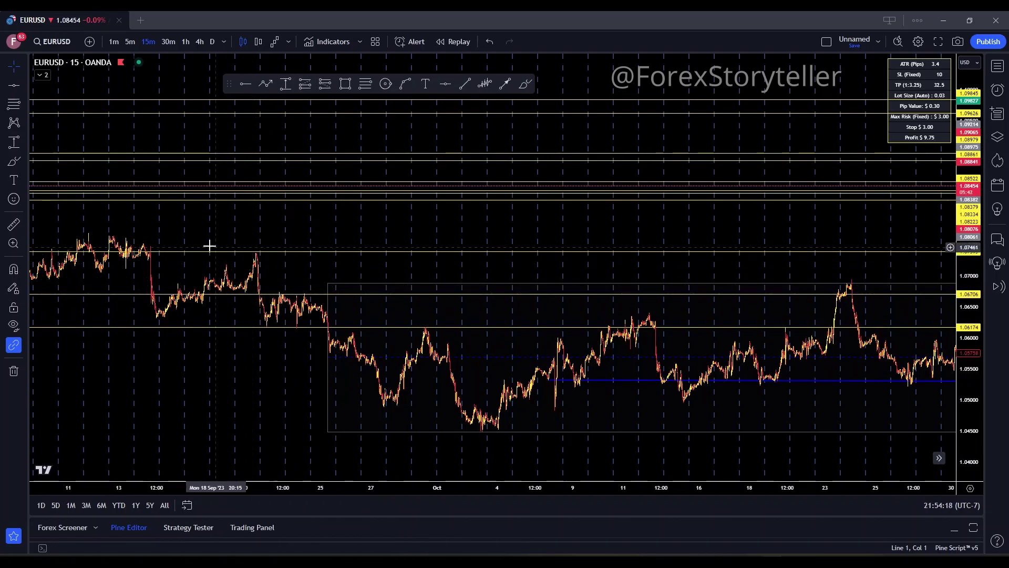
{"action": "left_click_drag", "start_coordinate": [231, 232], "coordinate": [583, 218]}
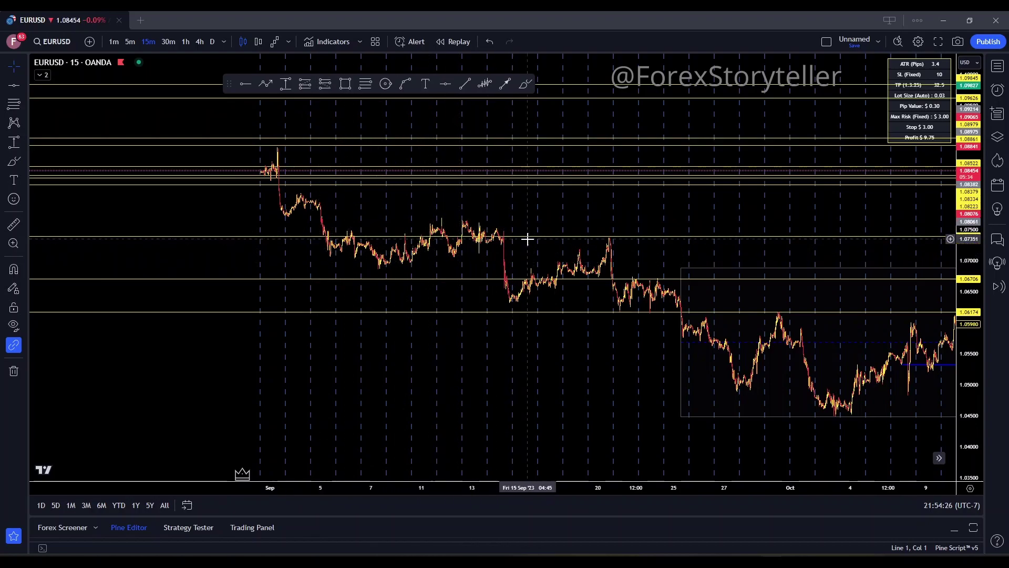
Step: Draw a range box over the early-September consolidation, from 1 September to mid-September, between about 1.07690 and 1.06991
{"action": "scroll", "coordinate": [490, 243], "scroll_direction": "up", "scroll_amount": 5}
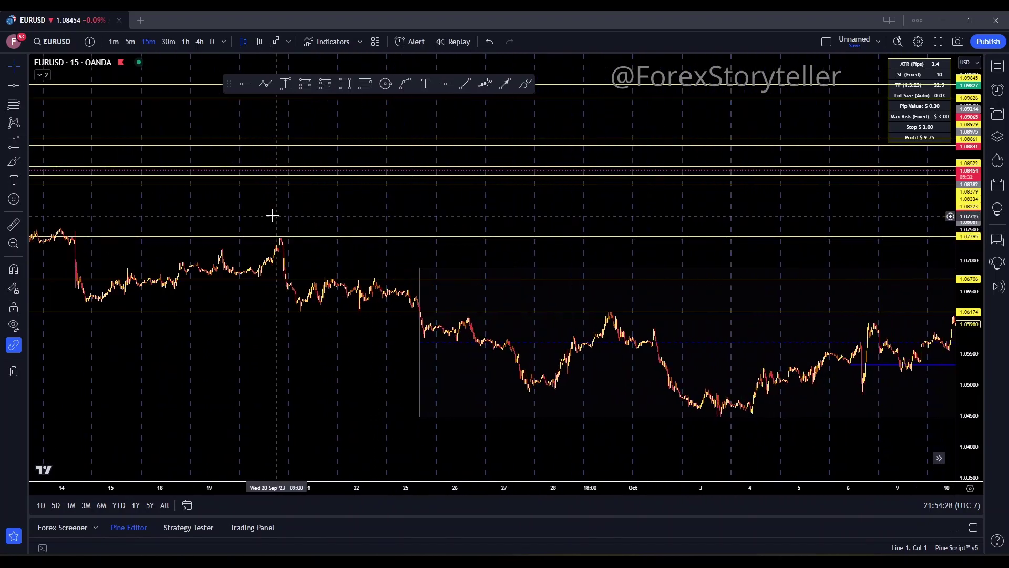
{"action": "left_click_drag", "start_coordinate": [332, 216], "coordinate": [897, 243]}
{"action": "scroll", "coordinate": [703, 275], "scroll_direction": "up", "scroll_amount": 2}
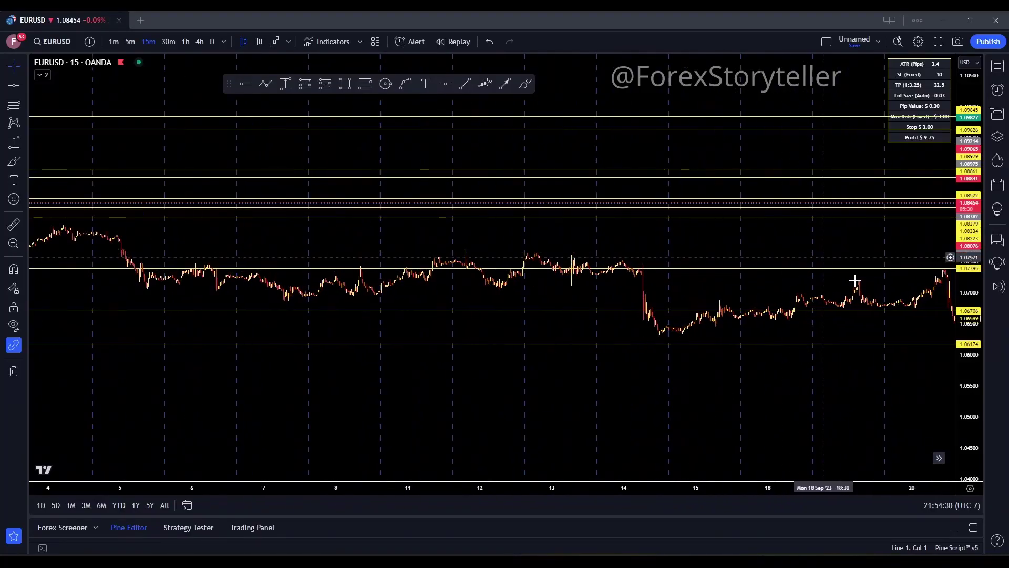
{"action": "left_click_drag", "start_coordinate": [978, 377], "coordinate": [977, 252]}
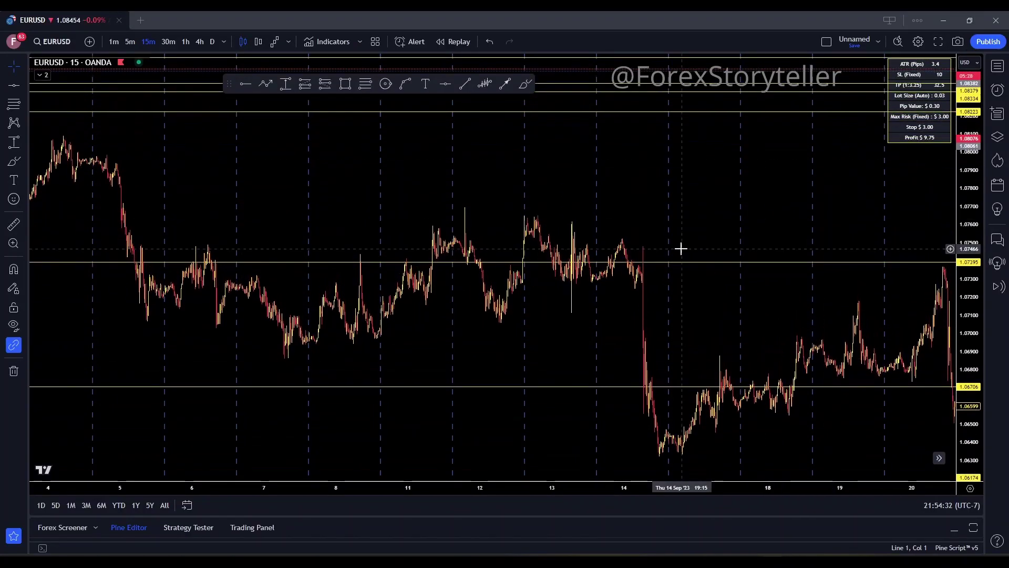
{"action": "scroll", "coordinate": [634, 255], "scroll_direction": "down", "scroll_amount": 2}
{"action": "scroll", "coordinate": [634, 255], "scroll_direction": "down", "scroll_amount": 1}
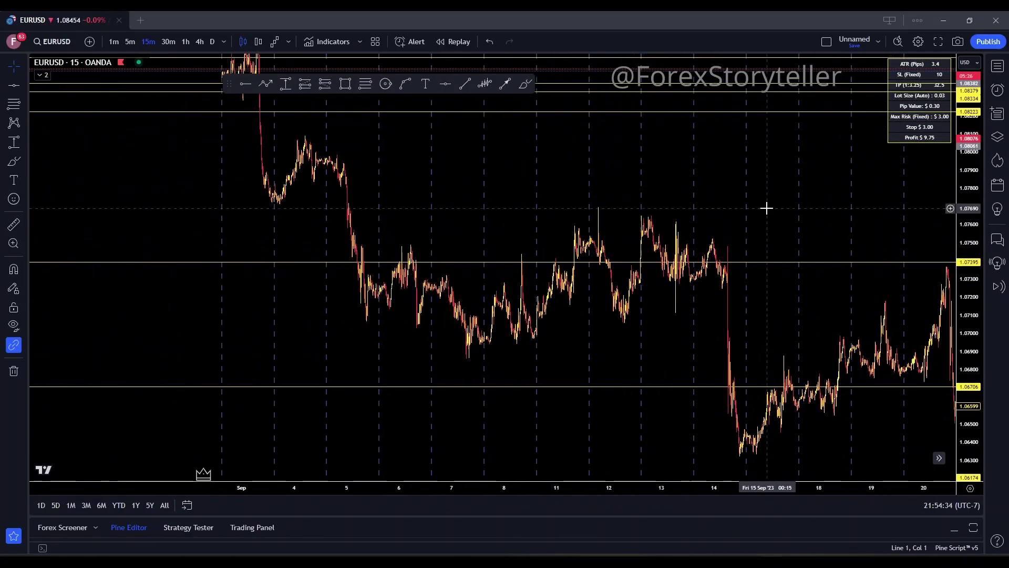
{"action": "left_click_drag", "start_coordinate": [766, 207], "coordinate": [755, 233]}
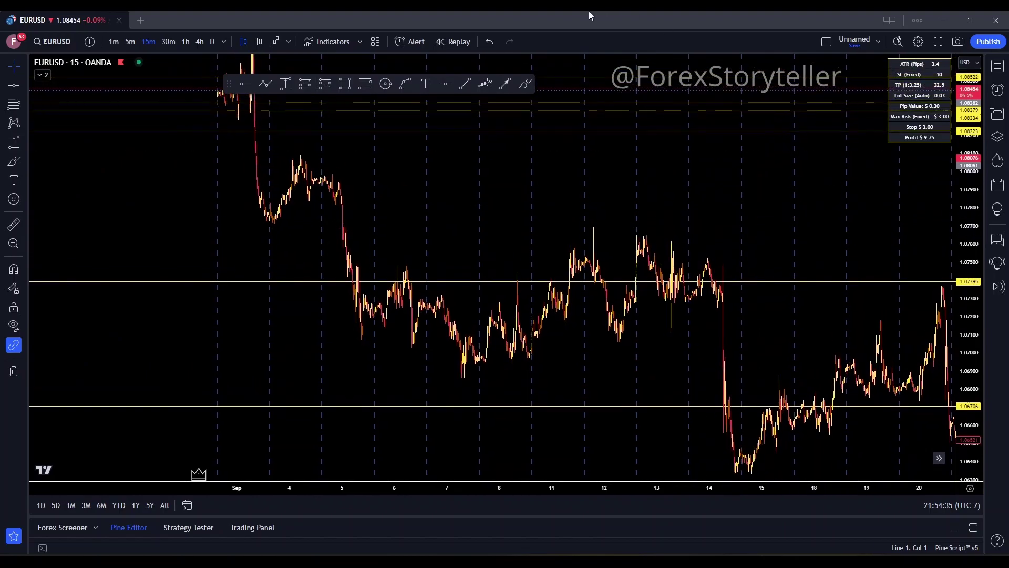
{"action": "left_click", "coordinate": [343, 88]}
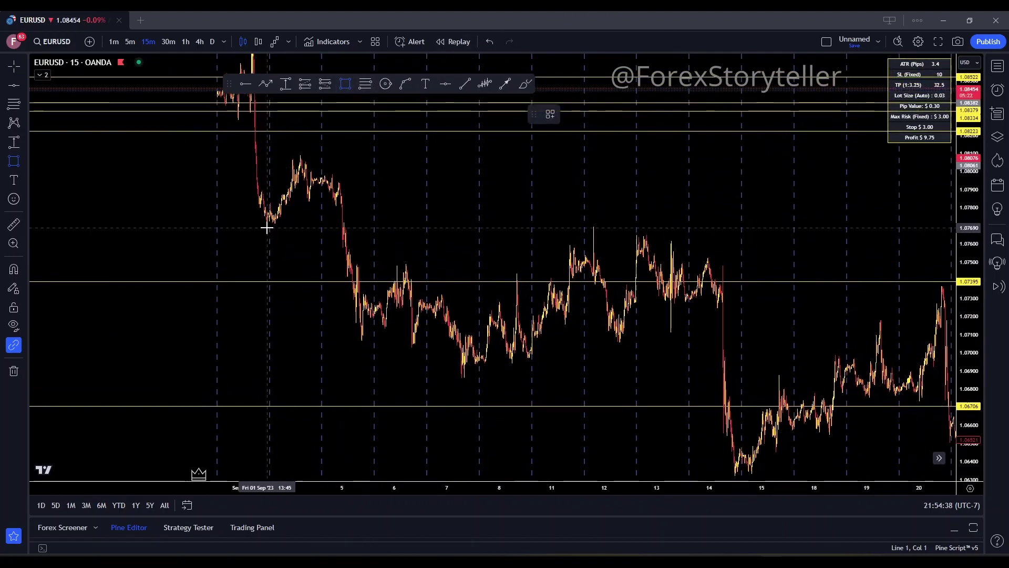
{"action": "mouse_move", "coordinate": [267, 228]}
{"action": "left_mouse_down"}
{"action": "mouse_move", "coordinate": [475, 255]}
{"action": "mouse_move", "coordinate": [739, 320]}
{"action": "mouse_move", "coordinate": [802, 355]}
{"action": "left_mouse_up"}
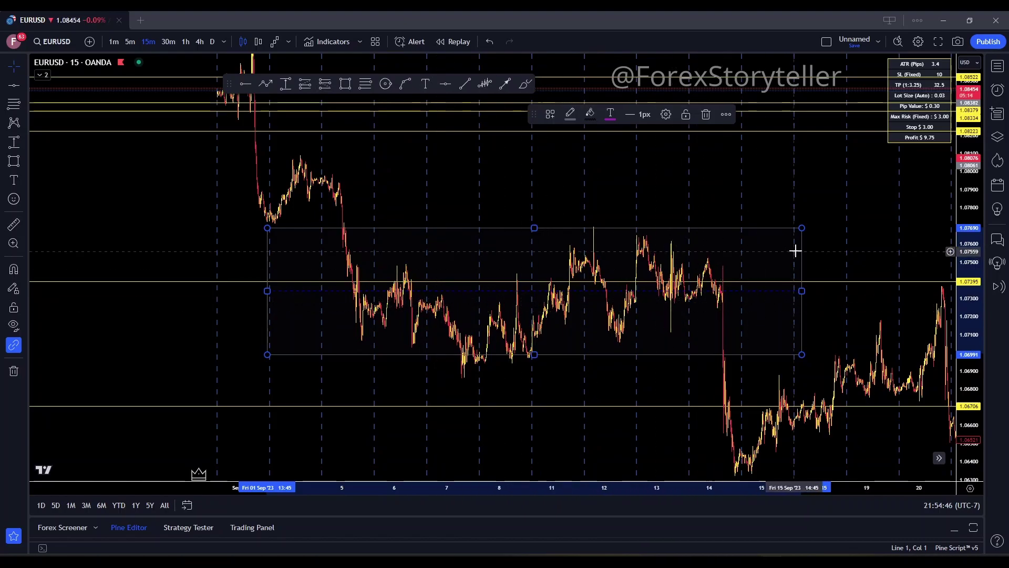
Step: Draw a second range box from 20 to 27 September, between 1.06706 and about 1.06213
{"action": "left_click_drag", "start_coordinate": [739, 196], "coordinate": [423, 158]}
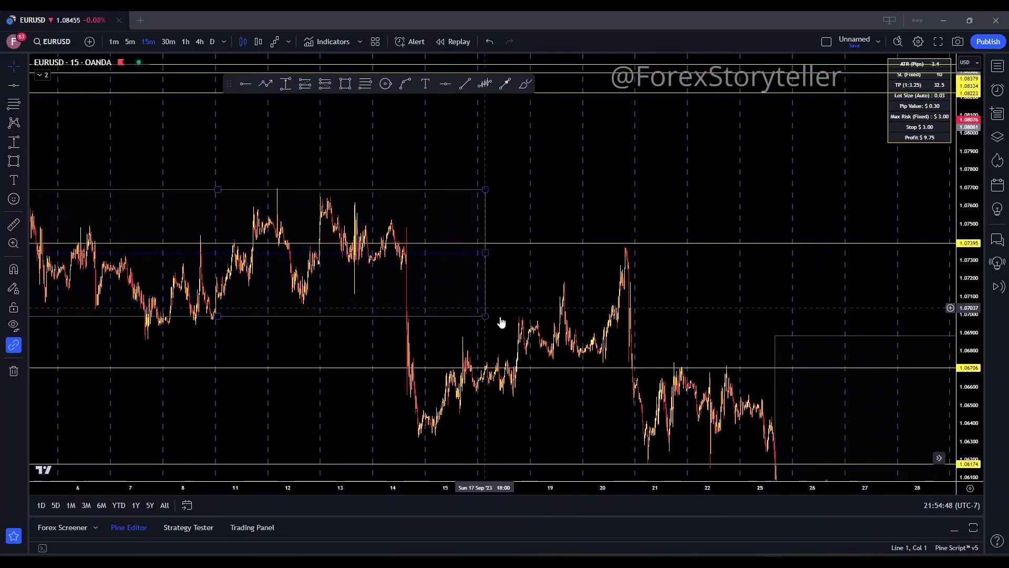
{"action": "left_click_drag", "start_coordinate": [626, 179], "coordinate": [448, 92]}
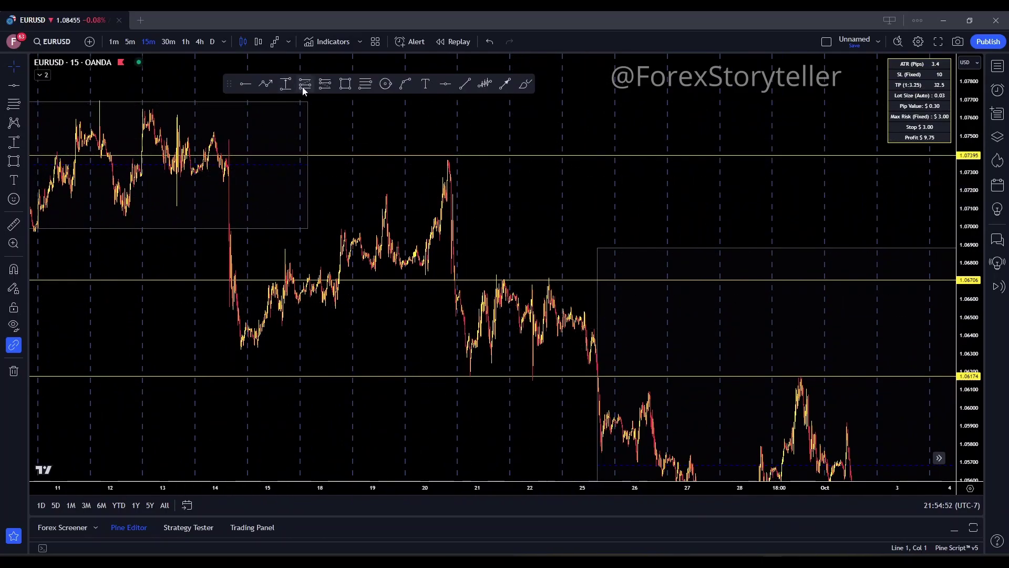
{"action": "left_click", "coordinate": [343, 84]}
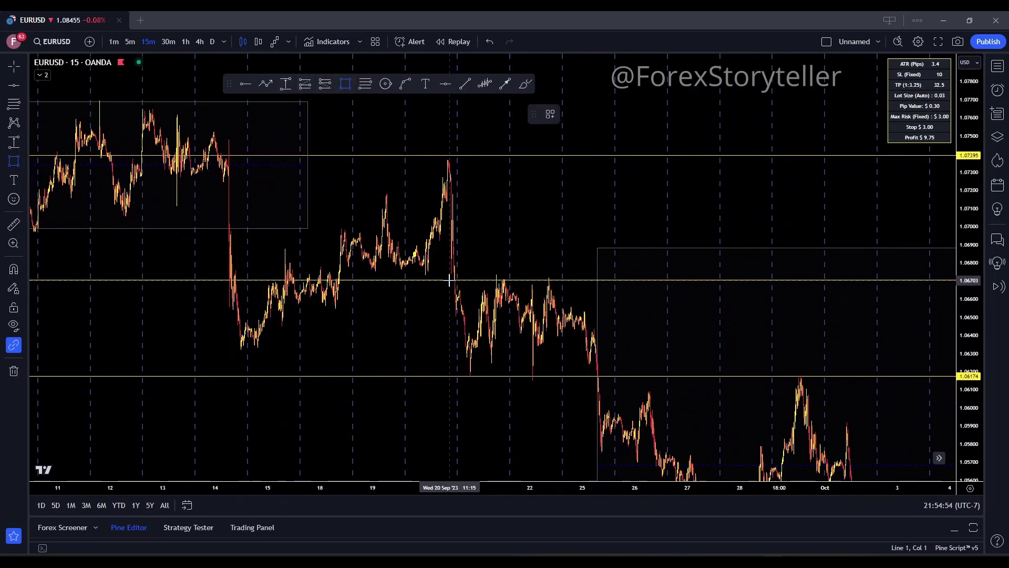
{"action": "left_click_drag", "start_coordinate": [450, 281], "coordinate": [690, 369]}
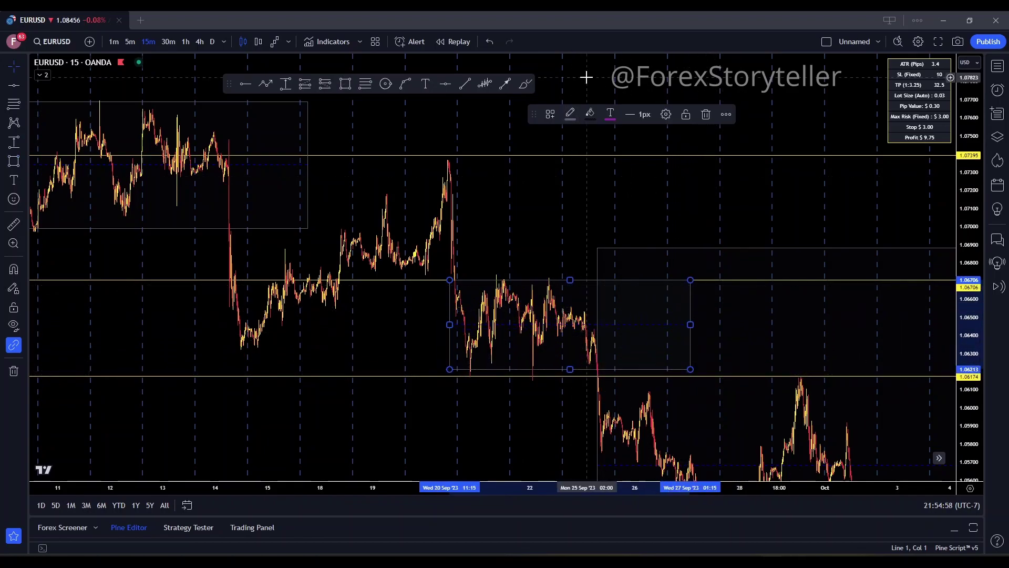
Step: Draw a curve arching over the swing highs in the 20–27 September box, from about 1.06648 on 20 September to 1.06399 on 25 September
{"action": "left_click", "coordinate": [407, 85]}
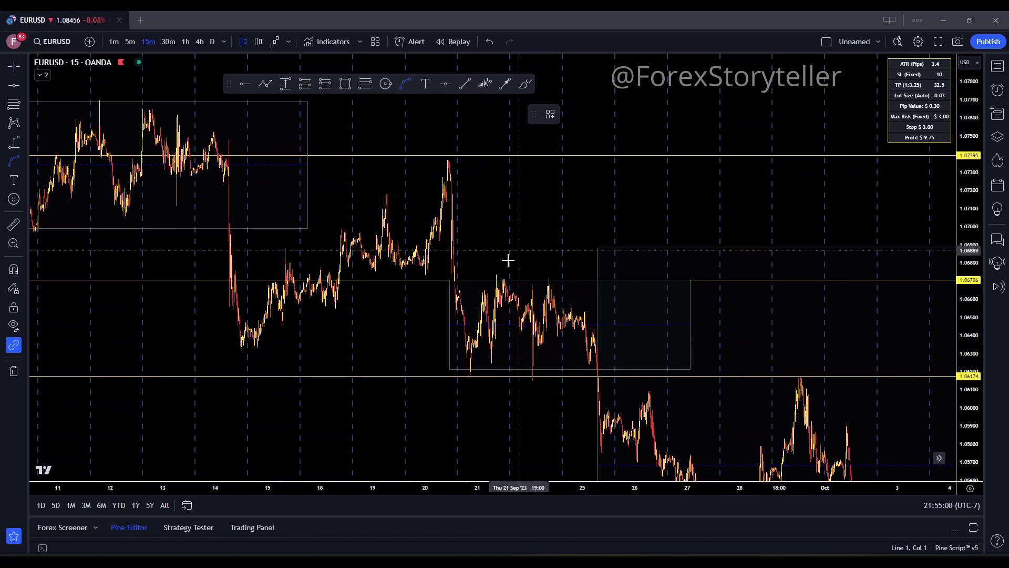
{"action": "left_click", "coordinate": [586, 311]}
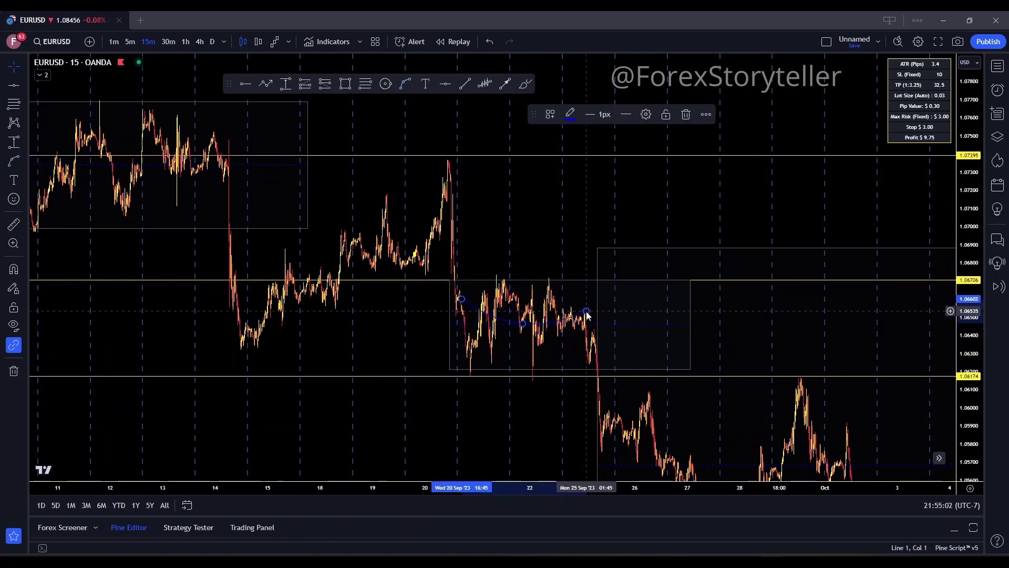
{"action": "left_click_drag", "start_coordinate": [522, 324], "coordinate": [524, 277]}
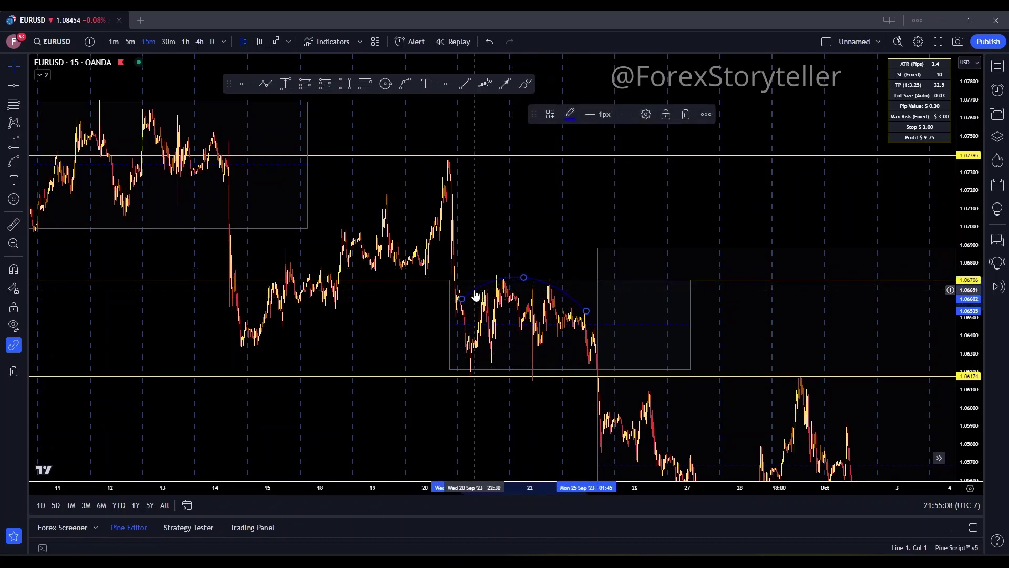
{"action": "left_click_drag", "start_coordinate": [463, 301], "coordinate": [479, 296]}
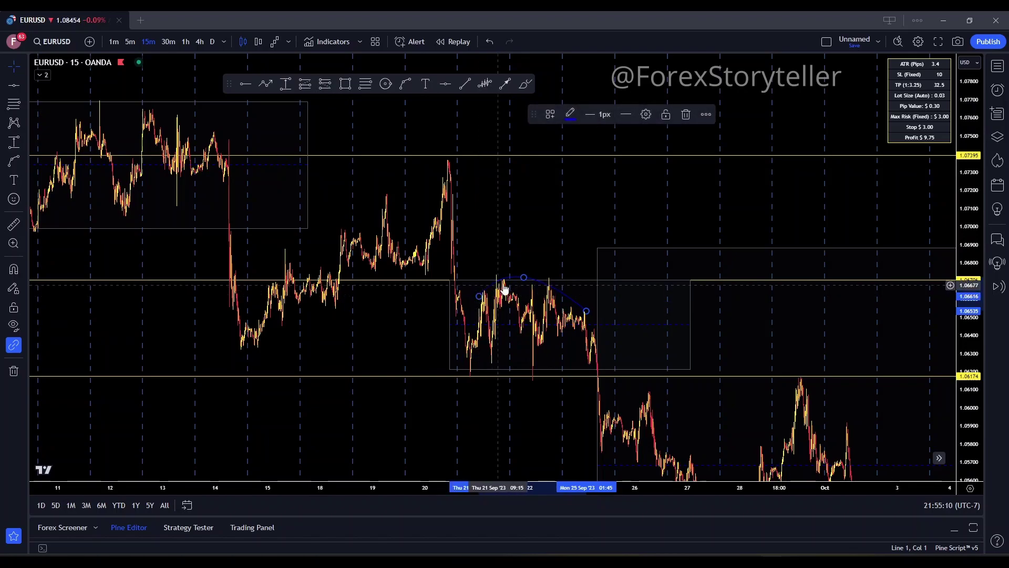
{"action": "left_click_drag", "start_coordinate": [587, 312], "coordinate": [604, 335]}
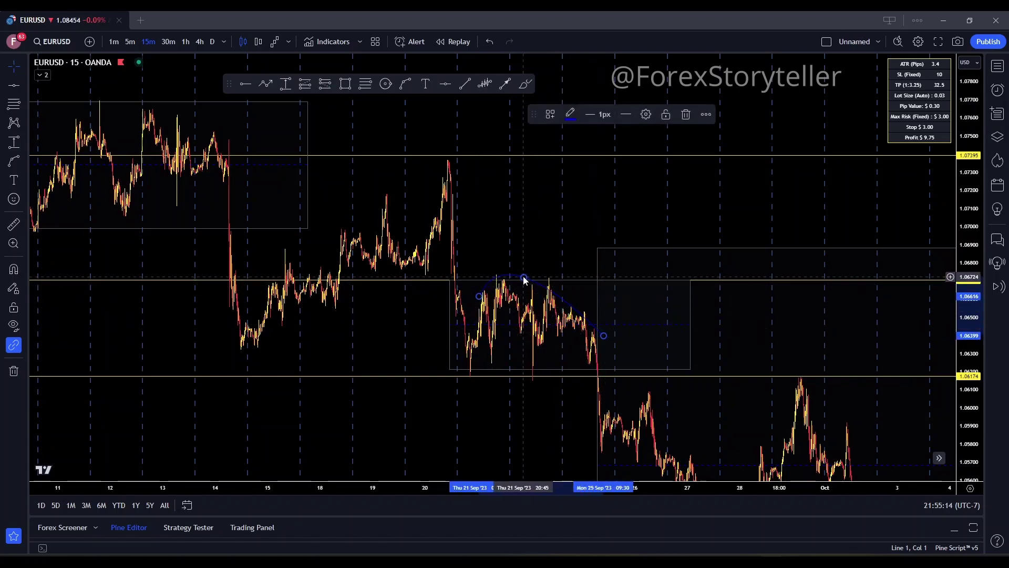
{"action": "left_click_drag", "start_coordinate": [524, 279], "coordinate": [544, 275]}
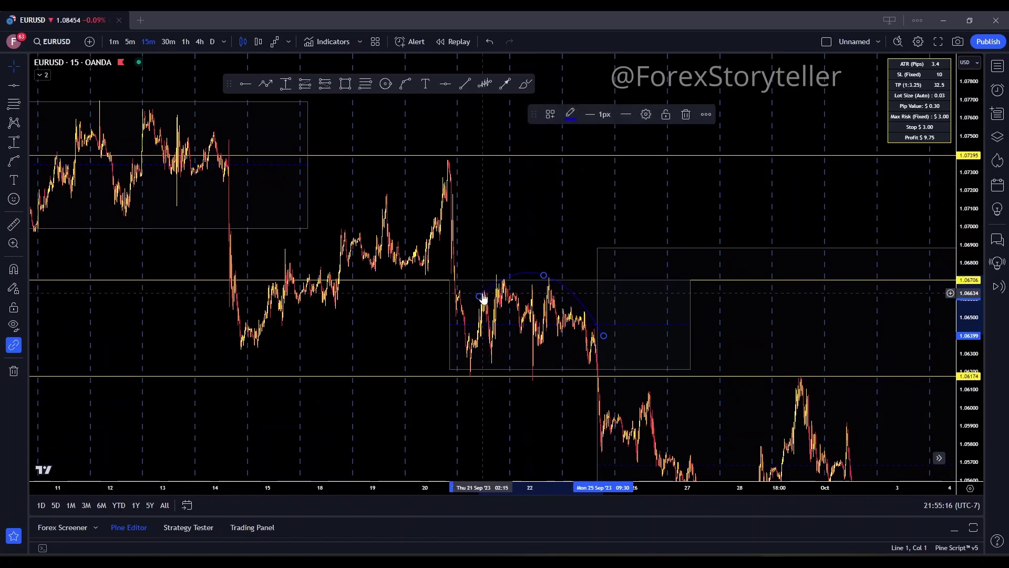
{"action": "left_click_drag", "start_coordinate": [474, 295], "coordinate": [474, 290]}
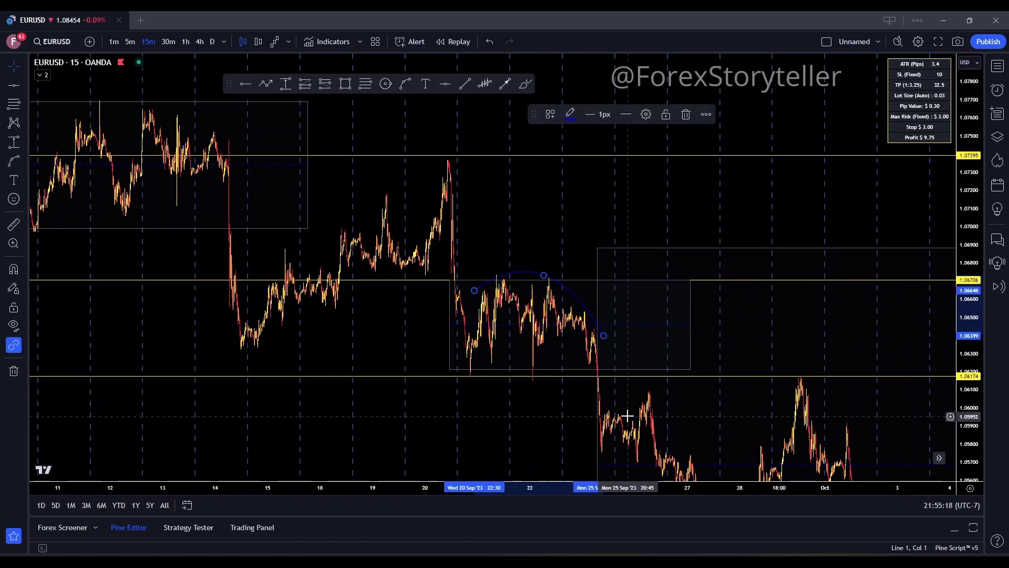
Step: Examine the late-September decline, the retest of the 1.06174 level and the early-October low inside the large range
{"action": "left_click_drag", "start_coordinate": [648, 223], "coordinate": [478, 137]}
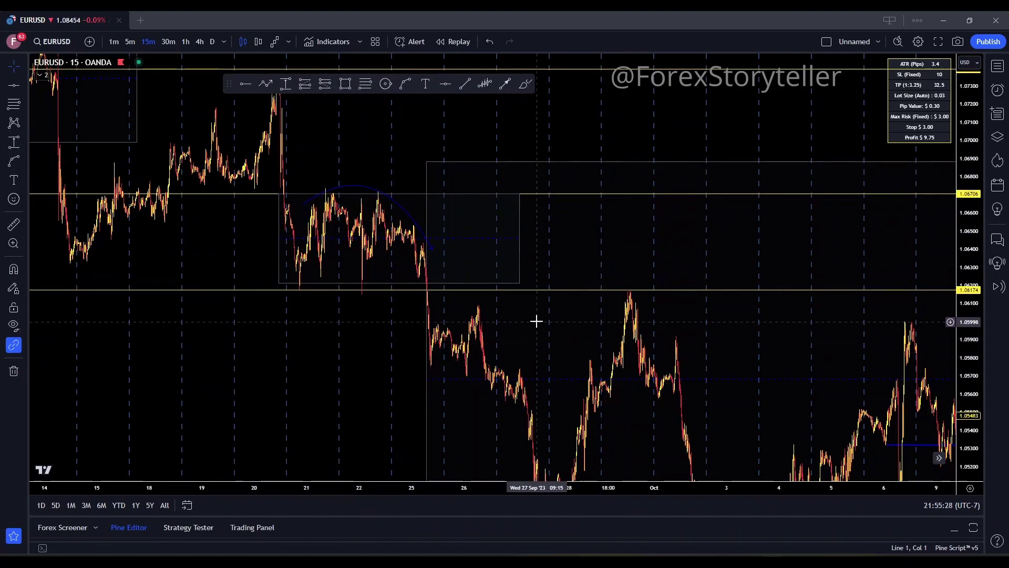
{"action": "left_click_drag", "start_coordinate": [509, 320], "coordinate": [361, 249]}
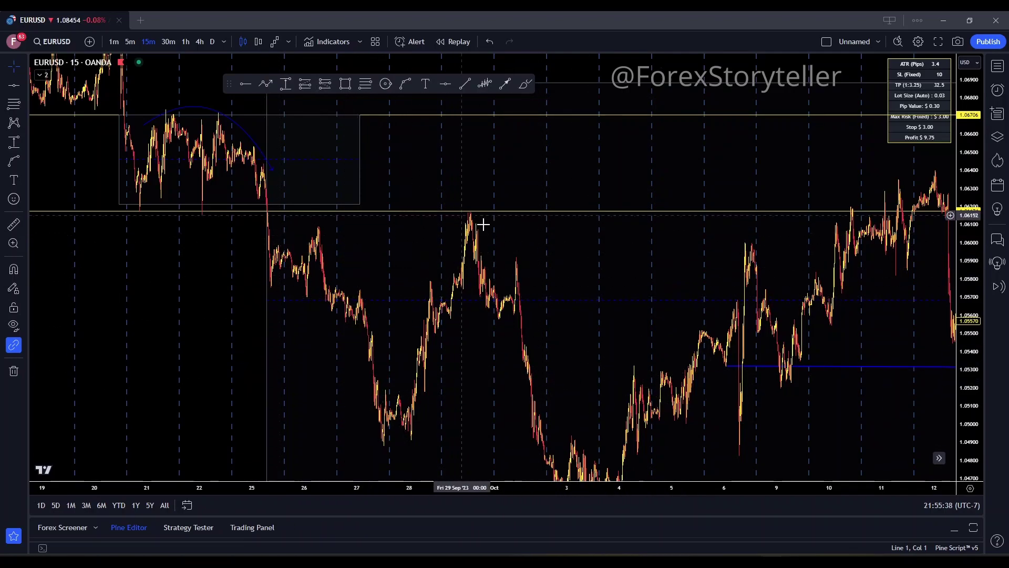
{"action": "left_click_drag", "start_coordinate": [602, 362], "coordinate": [411, 230]}
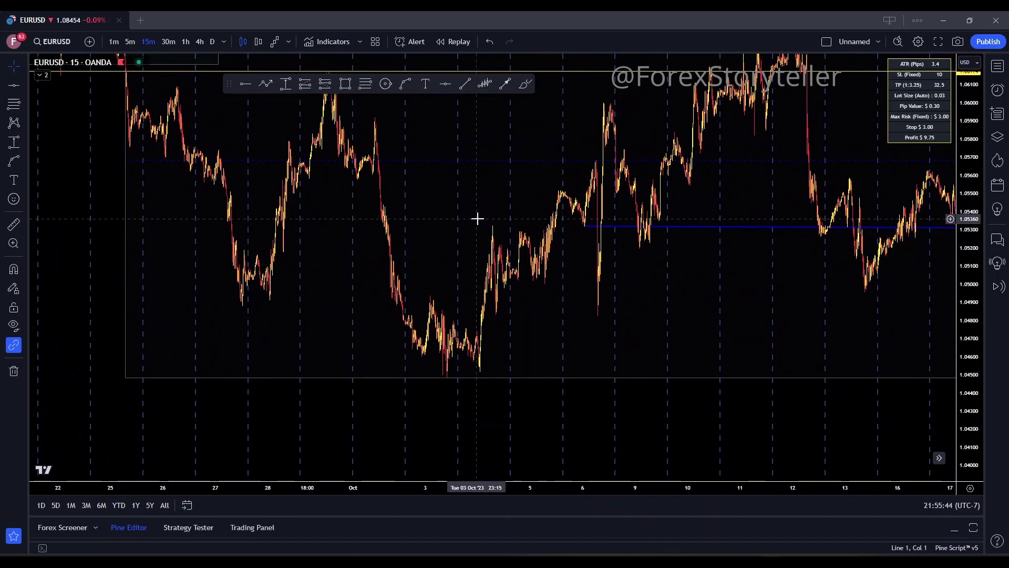
Step: Examine the October to early-November swings around the 1.06174 and 1.06706 levels, the blue support line and the circled 1 November low
{"action": "left_click_drag", "start_coordinate": [473, 211], "coordinate": [400, 289]}
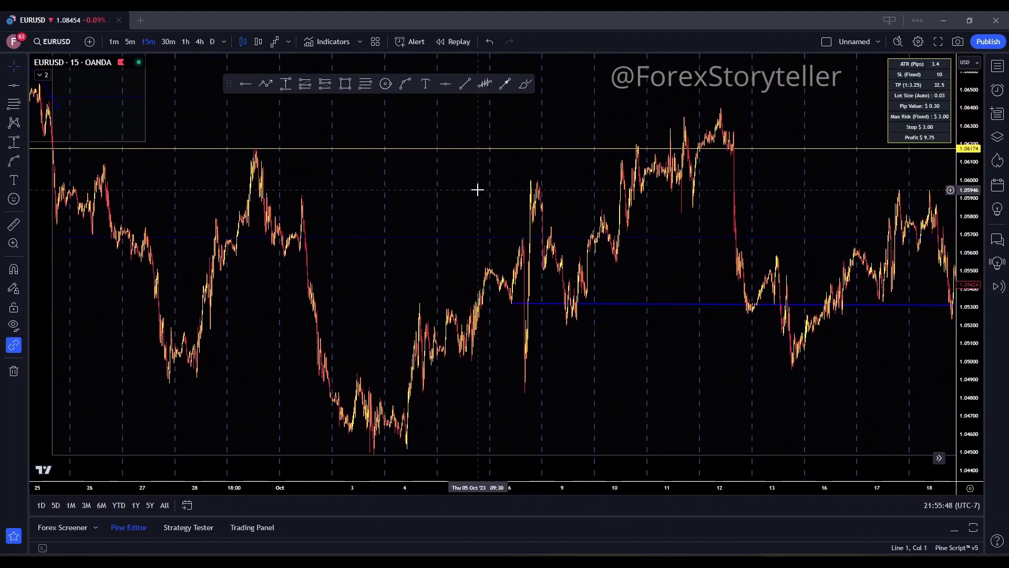
{"action": "left_click_drag", "start_coordinate": [484, 179], "coordinate": [396, 241]}
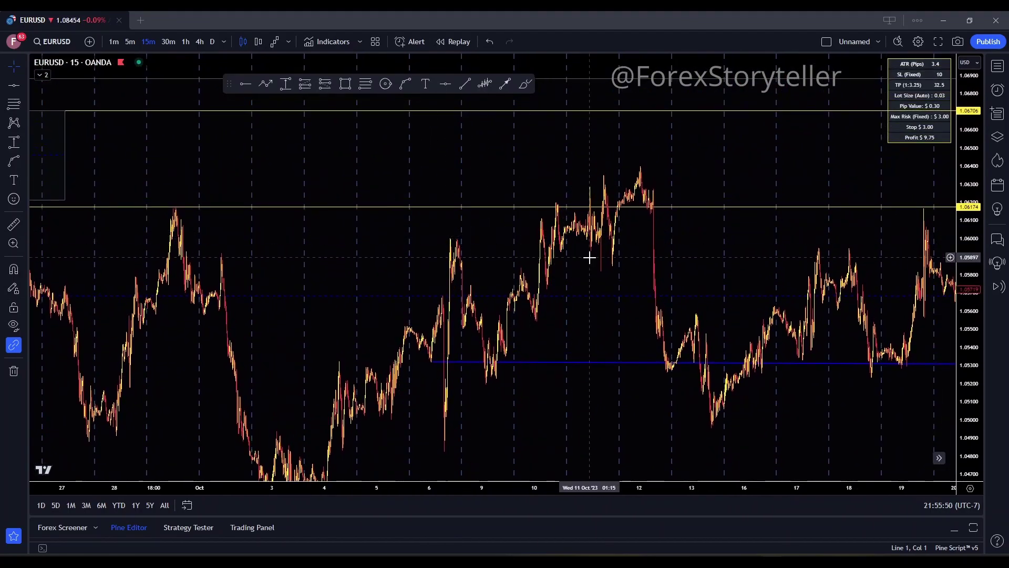
{"action": "left_click_drag", "start_coordinate": [591, 258], "coordinate": [525, 261]}
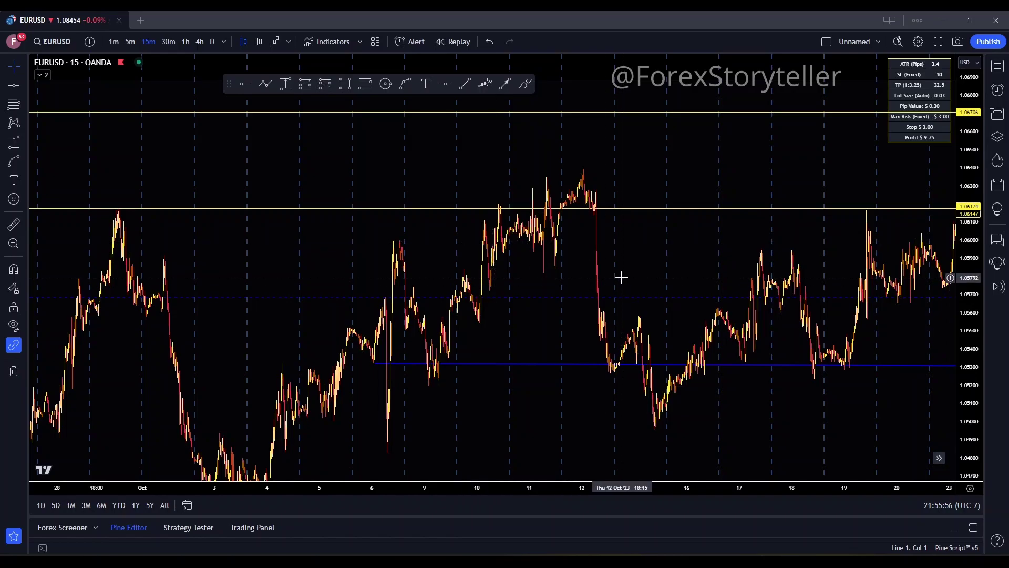
{"action": "left_click_drag", "start_coordinate": [688, 234], "coordinate": [533, 217]}
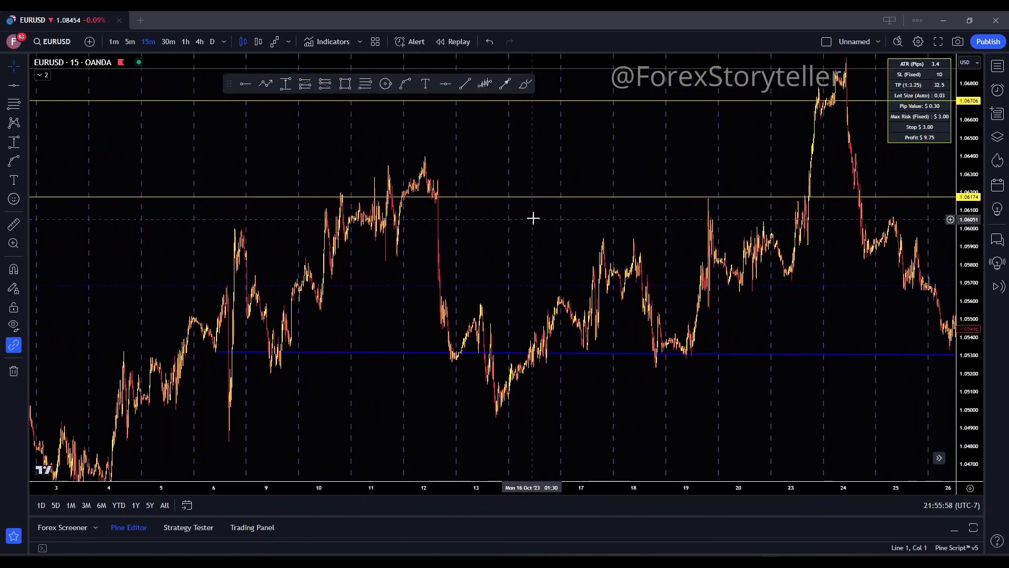
{"action": "left_click_drag", "start_coordinate": [636, 143], "coordinate": [547, 209]}
{"action": "scroll", "coordinate": [502, 244], "scroll_direction": "up", "scroll_amount": 5}
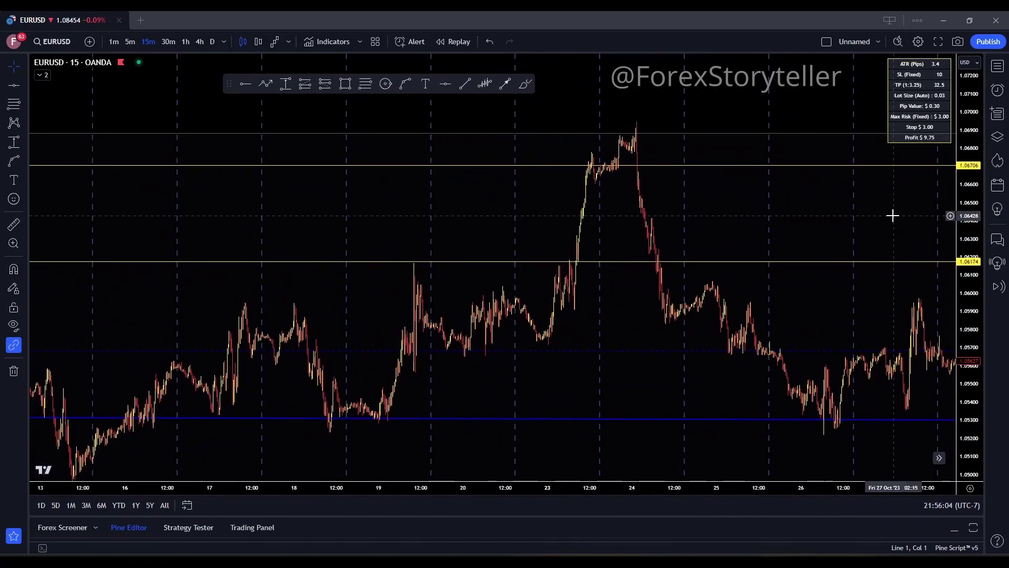
{"action": "left_click_drag", "start_coordinate": [893, 216], "coordinate": [547, 216]}
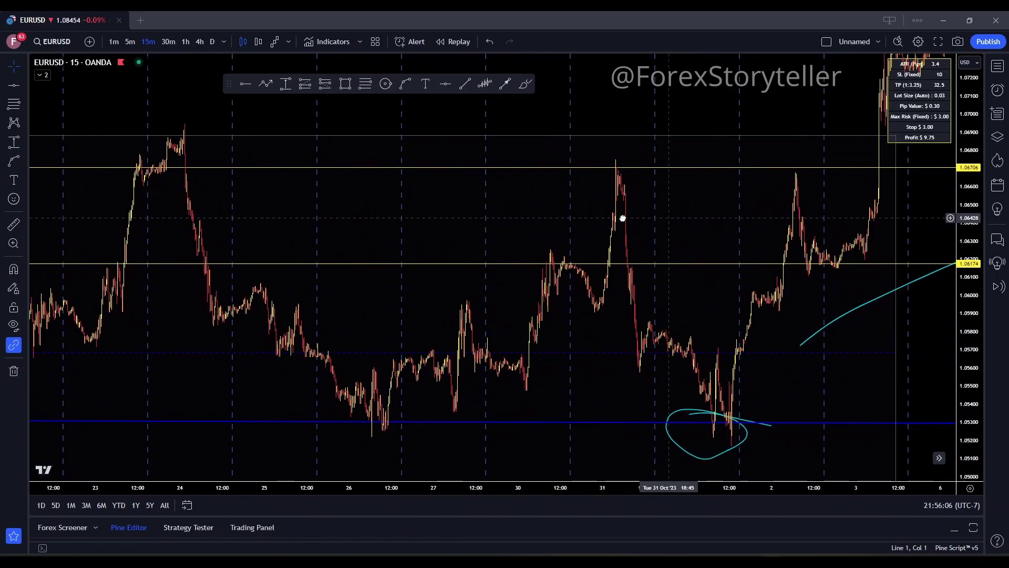
{"action": "left_click_drag", "start_coordinate": [622, 218], "coordinate": [507, 151]}
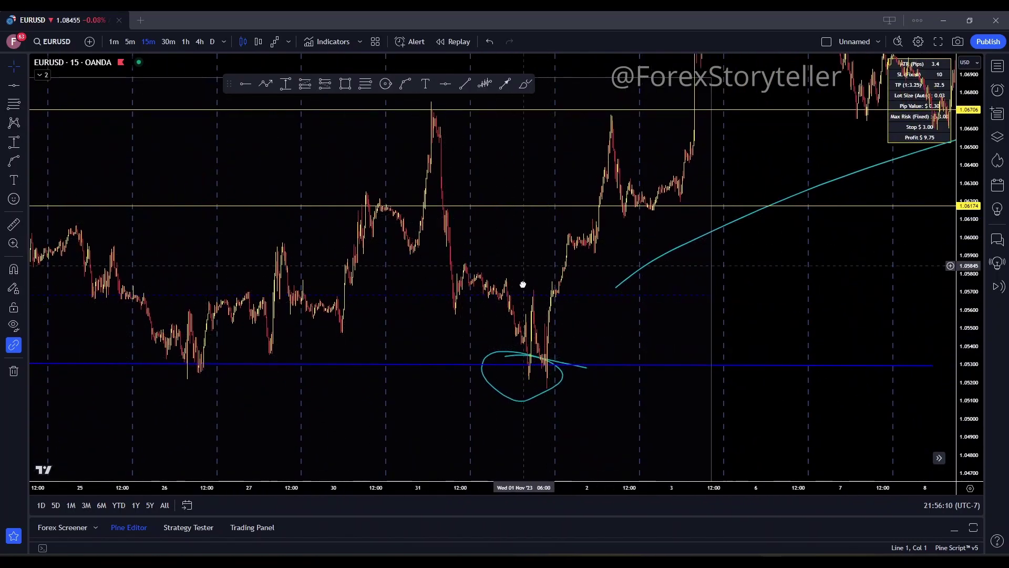
{"action": "left_click_drag", "start_coordinate": [523, 285], "coordinate": [587, 321]}
{"action": "left_click_drag", "start_coordinate": [556, 215], "coordinate": [363, 342]}
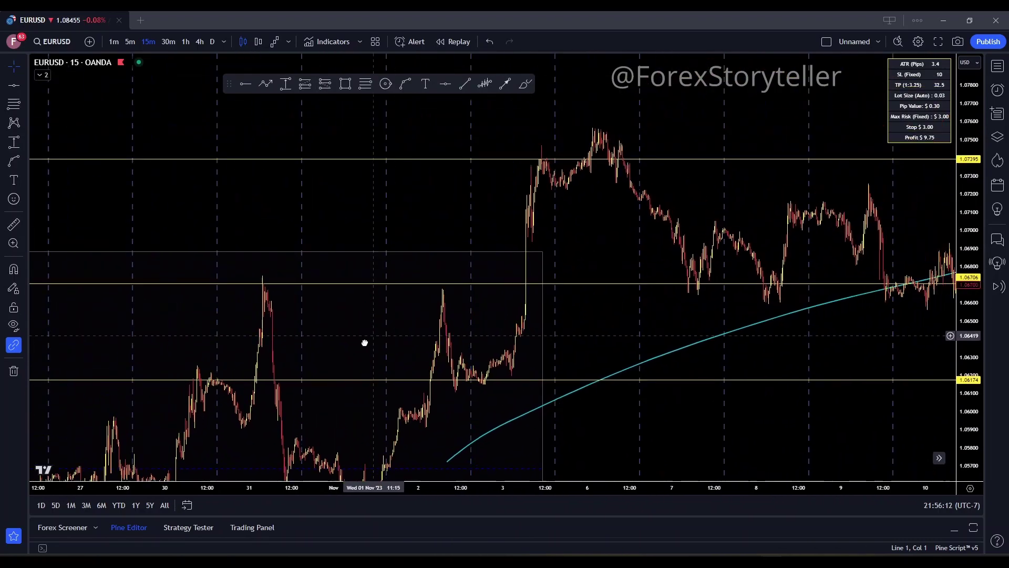
{"action": "left_click_drag", "start_coordinate": [608, 244], "coordinate": [336, 228]}
{"action": "scroll", "coordinate": [601, 217], "scroll_direction": "down", "scroll_amount": 3}
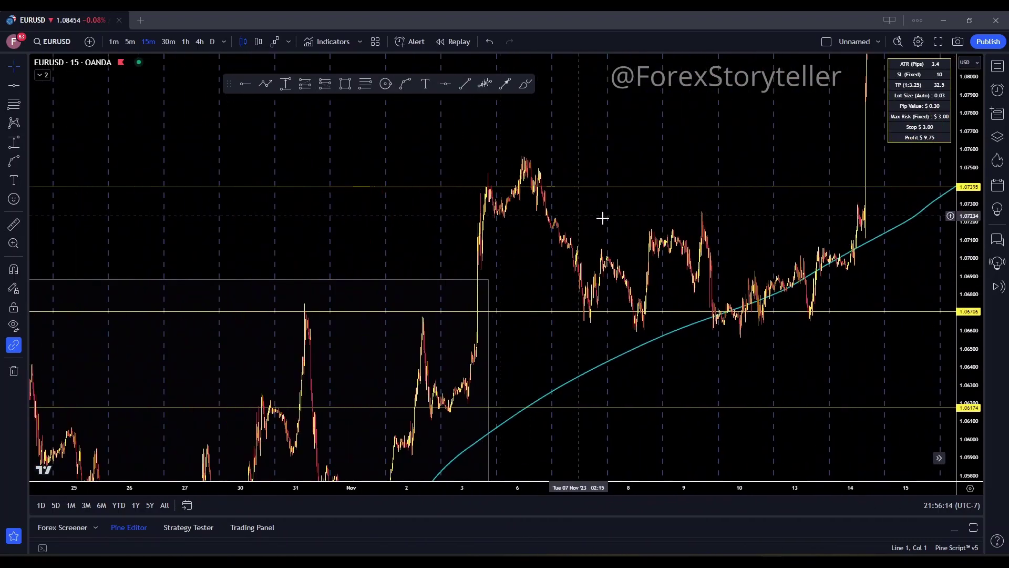
{"action": "left_click_drag", "start_coordinate": [601, 216], "coordinate": [633, 179]}
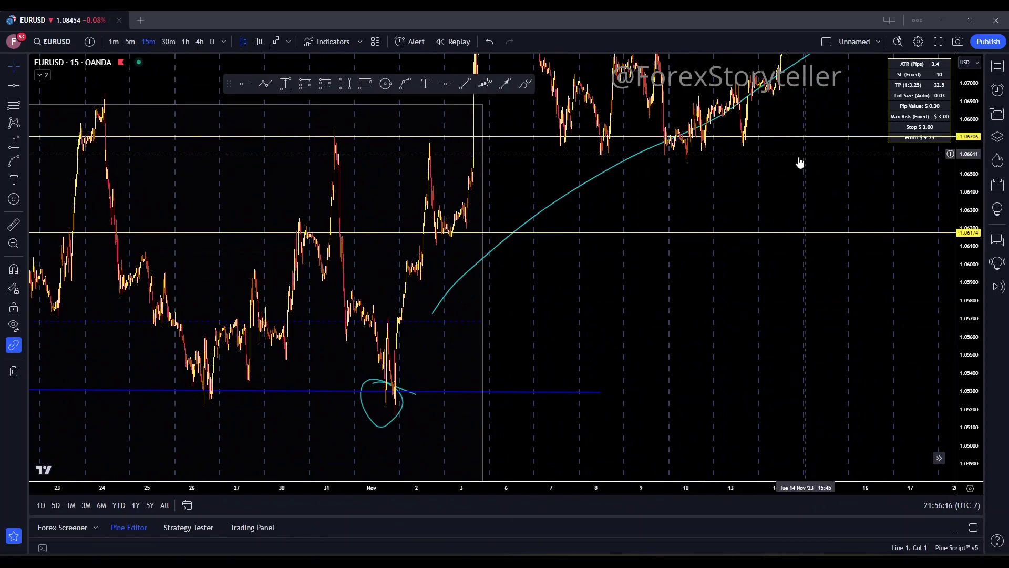
Step: Delete the long freehand curve rising beneath price from 2 November through mid-November
{"action": "left_click_drag", "start_coordinate": [800, 162], "coordinate": [641, 268]}
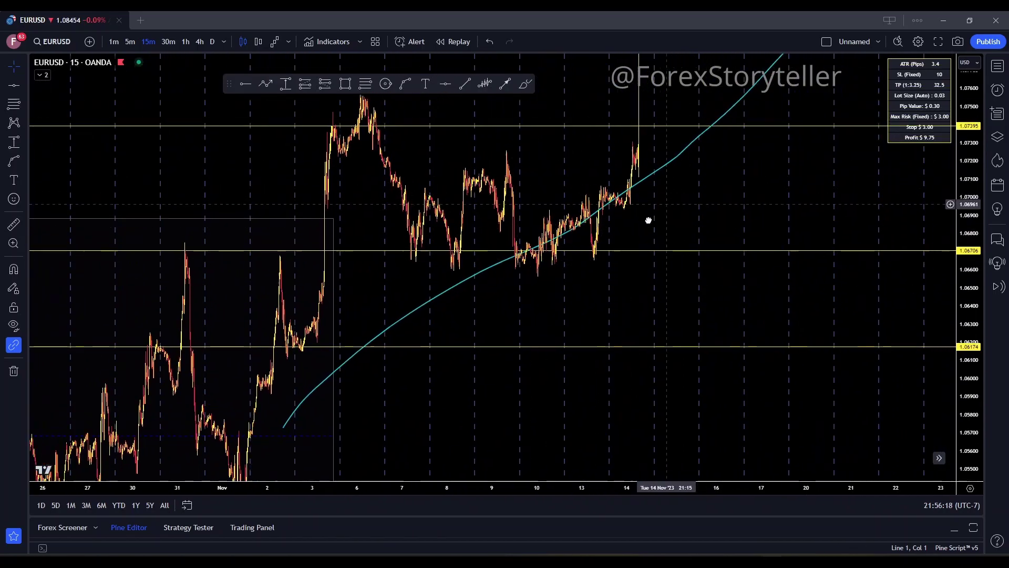
{"action": "left_click_drag", "start_coordinate": [646, 219], "coordinate": [633, 266]}
{"action": "scroll", "coordinate": [633, 266], "scroll_direction": "up", "scroll_amount": 3}
{"action": "left_click_drag", "start_coordinate": [514, 273], "coordinate": [578, 289]}
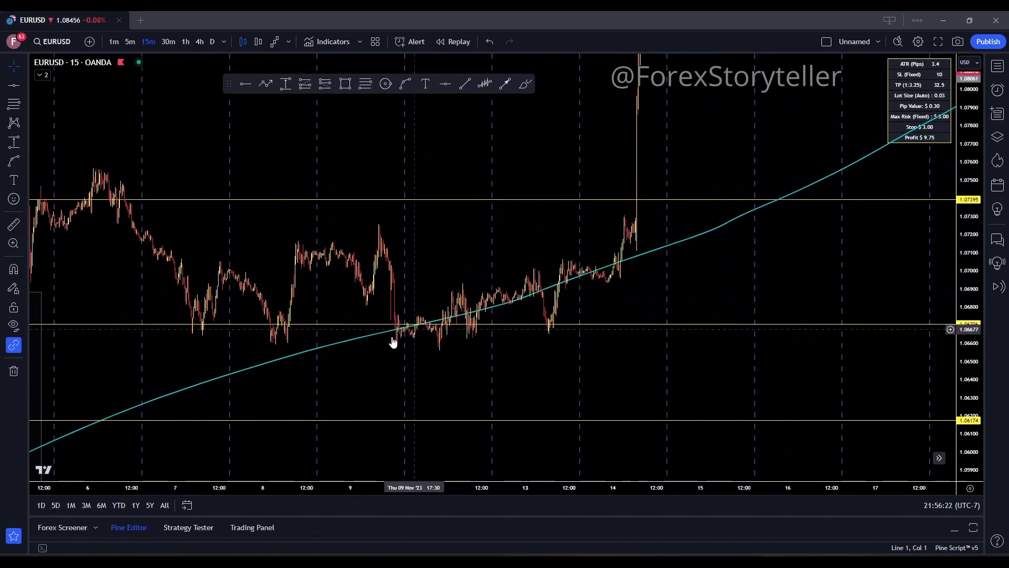
{"action": "left_click", "coordinate": [363, 342]}
{"action": "key", "text": "Delete"}
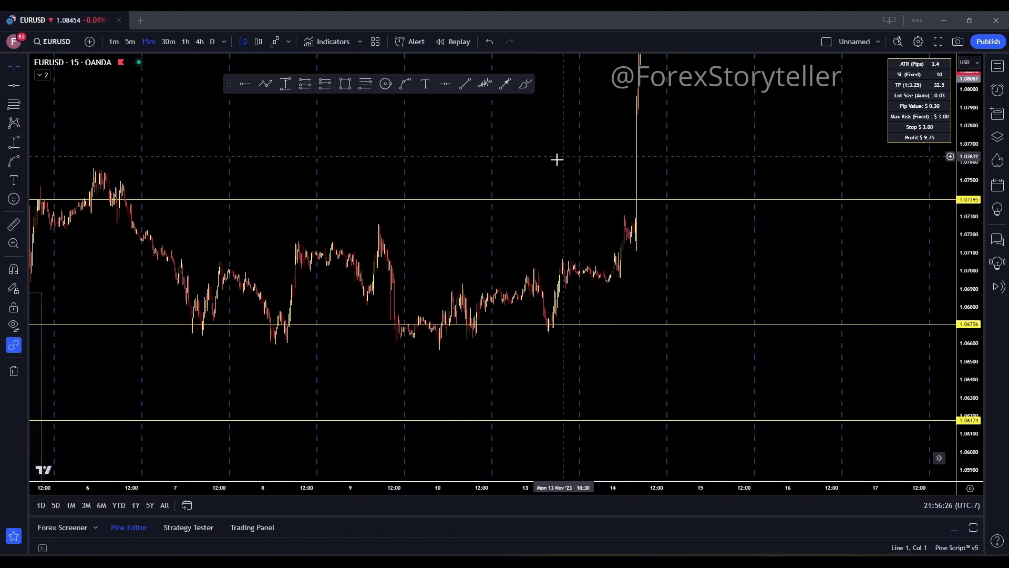
Step: Brush a circle around the 10 November consolidation at 1.06706 and trace the price path from there to late 13 November
{"action": "left_click", "coordinate": [526, 85]}
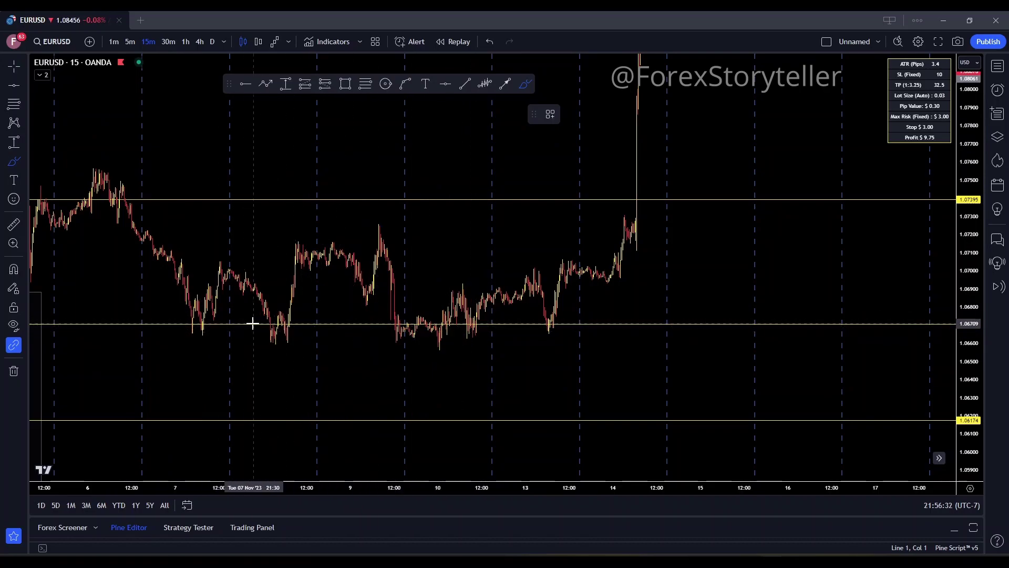
{"action": "mouse_move", "coordinate": [490, 320]}
{"action": "left_mouse_down"}
{"action": "mouse_move", "coordinate": [470, 297]}
{"action": "mouse_move", "coordinate": [416, 318]}
{"action": "mouse_move", "coordinate": [484, 341]}
{"action": "left_mouse_up"}
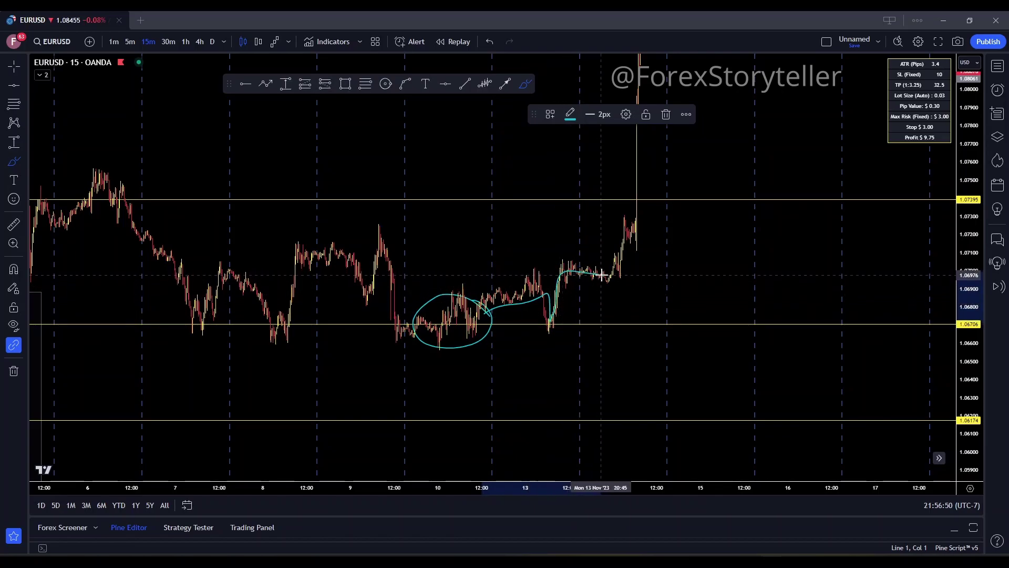
{"action": "scroll", "coordinate": [610, 282], "scroll_direction": "up", "scroll_amount": 4}
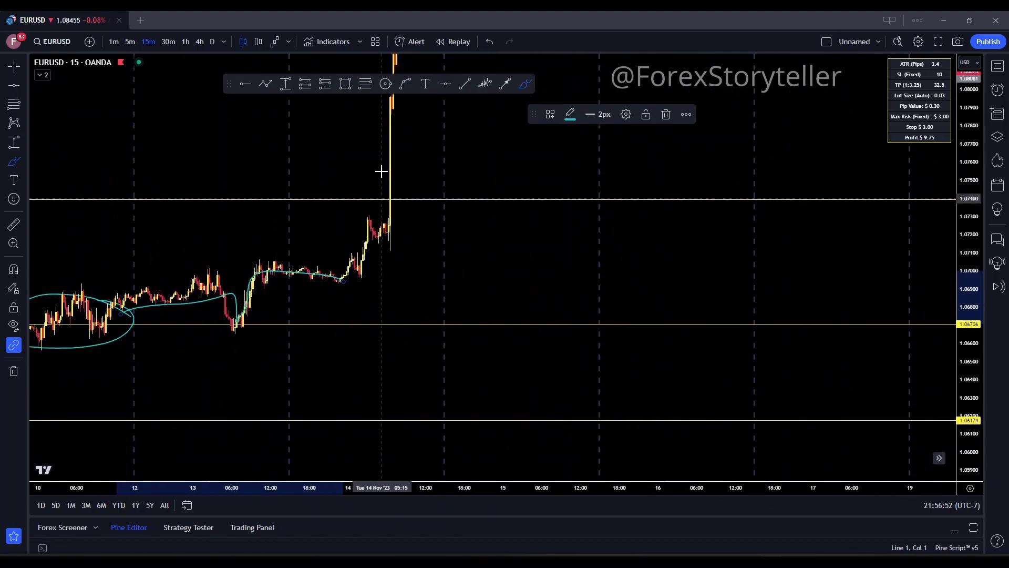
{"action": "key", "text": "Escape"}
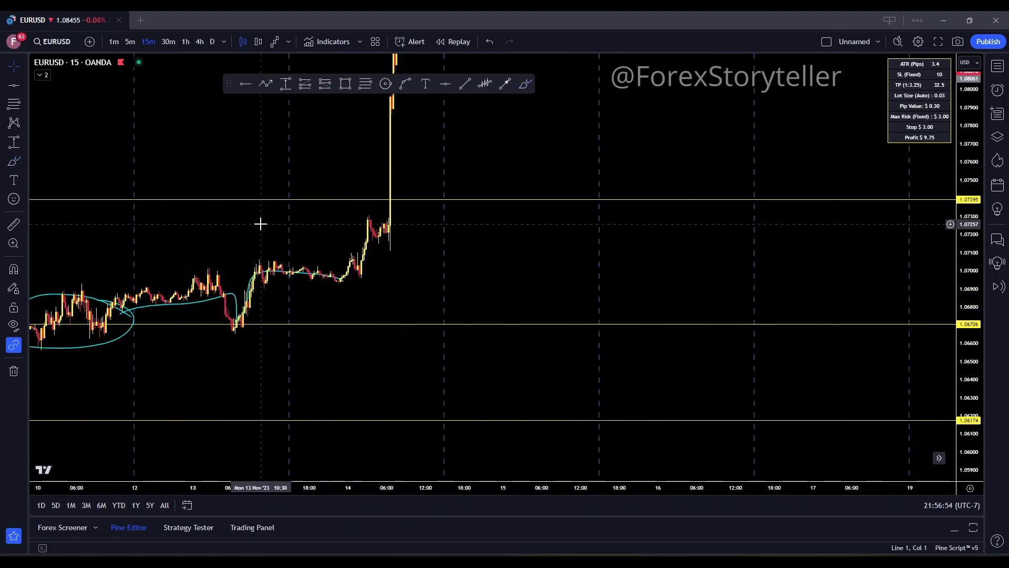
Step: Brush a large circle around the 14 November morning rise, from about 1.0683 up to 1.0729
{"action": "left_click_drag", "start_coordinate": [259, 223], "coordinate": [631, 223]}
{"action": "scroll", "coordinate": [494, 239], "scroll_direction": "up", "scroll_amount": 2}
{"action": "scroll", "coordinate": [494, 239], "scroll_direction": "up", "scroll_amount": 1}
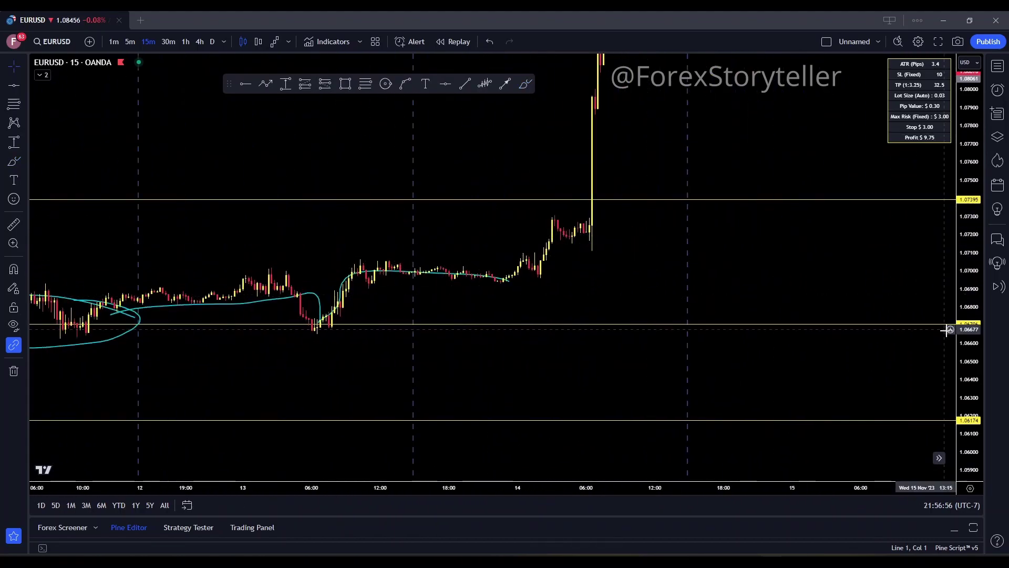
{"action": "left_click_drag", "start_coordinate": [966, 329], "coordinate": [938, 46]}
{"action": "scroll", "coordinate": [608, 286], "scroll_direction": "left", "scroll_amount": 5}
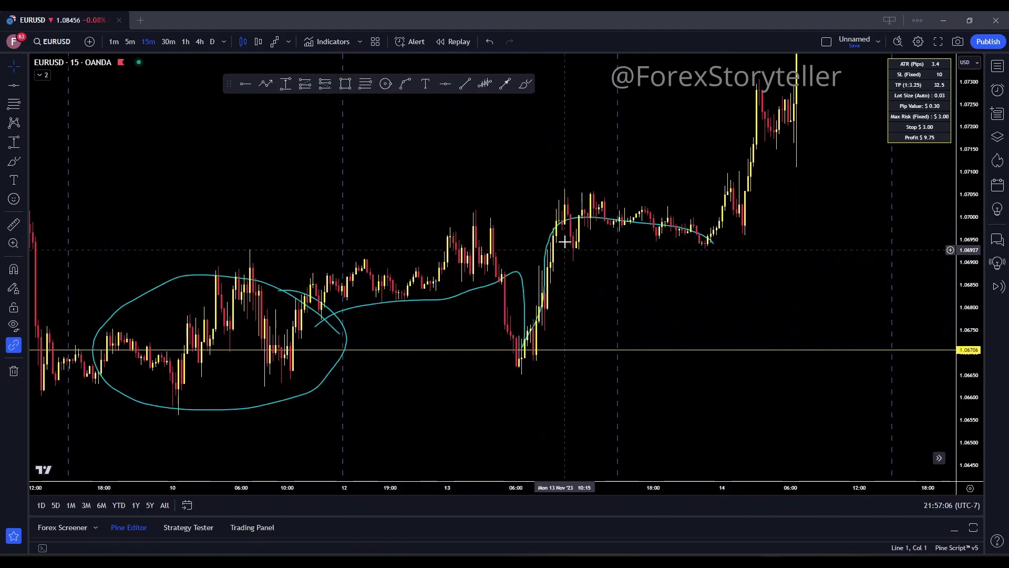
{"action": "left_click_drag", "start_coordinate": [703, 273], "coordinate": [534, 305]}
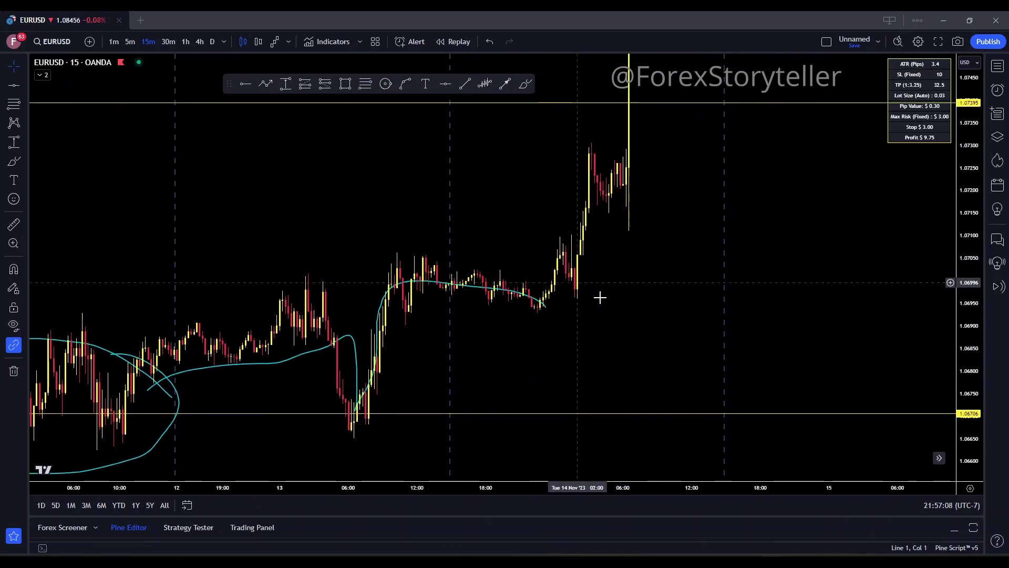
{"action": "left_click", "coordinate": [526, 84]}
{"action": "mouse_move", "coordinate": [650, 166]}
{"action": "left_mouse_down"}
{"action": "mouse_move", "coordinate": [590, 149]}
{"action": "mouse_move", "coordinate": [534, 266]}
{"action": "mouse_move", "coordinate": [675, 325]}
{"action": "mouse_move", "coordinate": [506, 222]}
{"action": "left_mouse_up"}
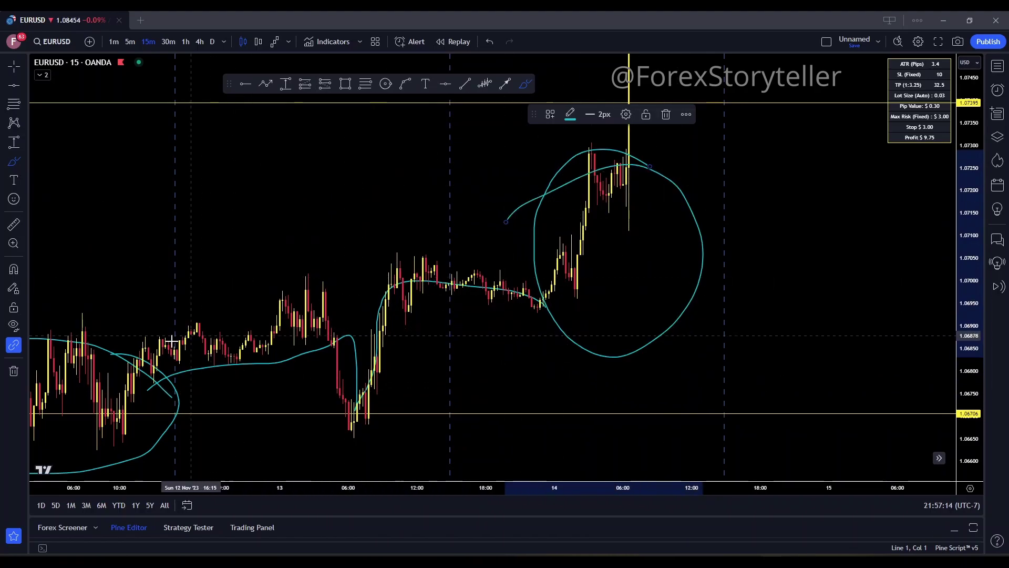
Step: Brush a bracket around the small 12 November pullback and a circle around the early 13 November highs
{"action": "mouse_move", "coordinate": [182, 315]}
{"action": "left_mouse_down"}
{"action": "mouse_move", "coordinate": [242, 321]}
{"action": "mouse_move", "coordinate": [239, 345]}
{"action": "left_mouse_up"}
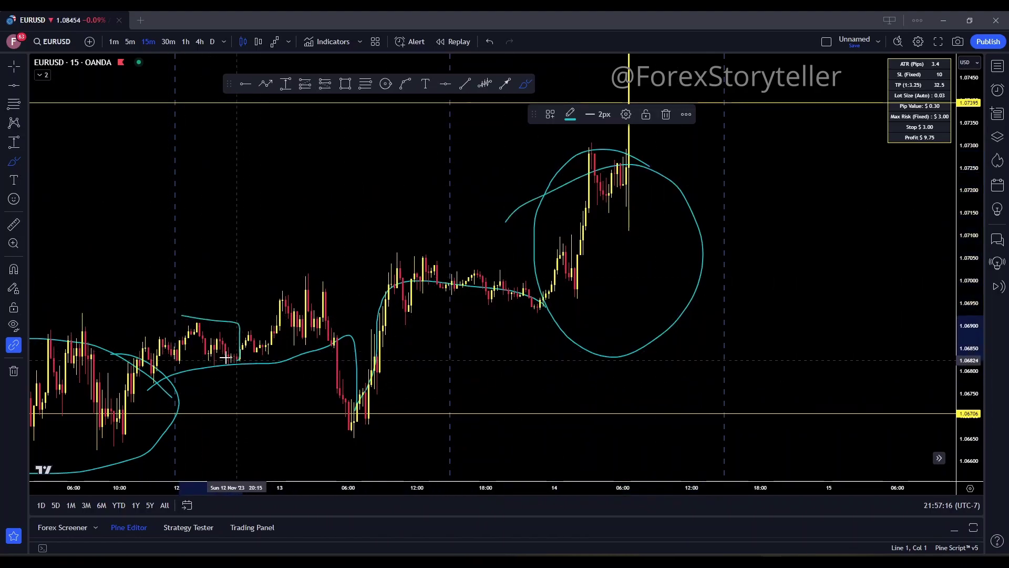
{"action": "left_click_drag", "start_coordinate": [200, 316], "coordinate": [199, 305]}
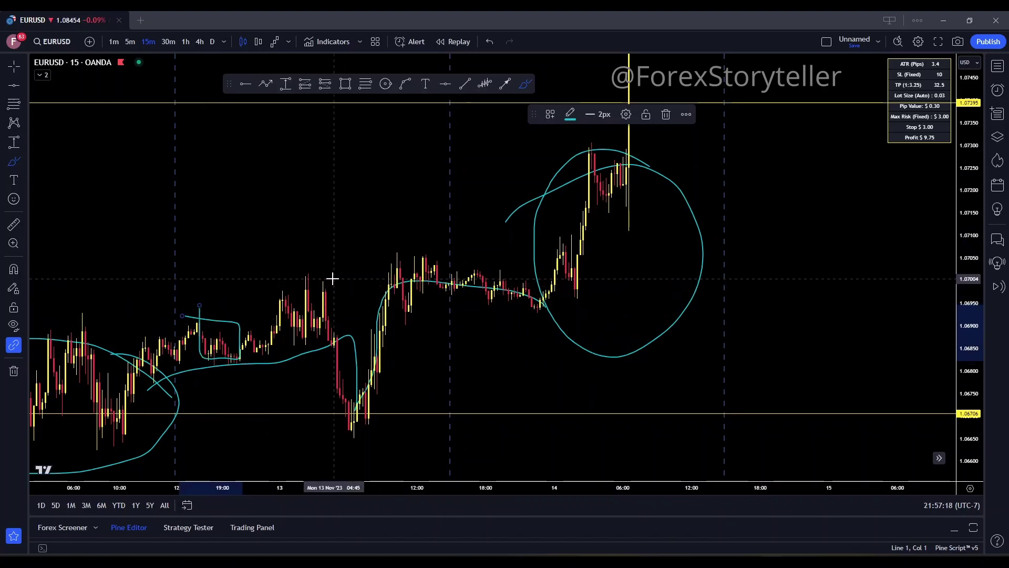
{"action": "mouse_move", "coordinate": [332, 278]}
{"action": "left_mouse_down"}
{"action": "mouse_move", "coordinate": [294, 276]}
{"action": "mouse_move", "coordinate": [273, 317]}
{"action": "left_mouse_up"}
{"action": "mouse_move", "coordinate": [330, 343]}
{"action": "left_mouse_down"}
{"action": "mouse_move", "coordinate": [339, 313]}
{"action": "mouse_move", "coordinate": [331, 278]}
{"action": "left_mouse_up"}
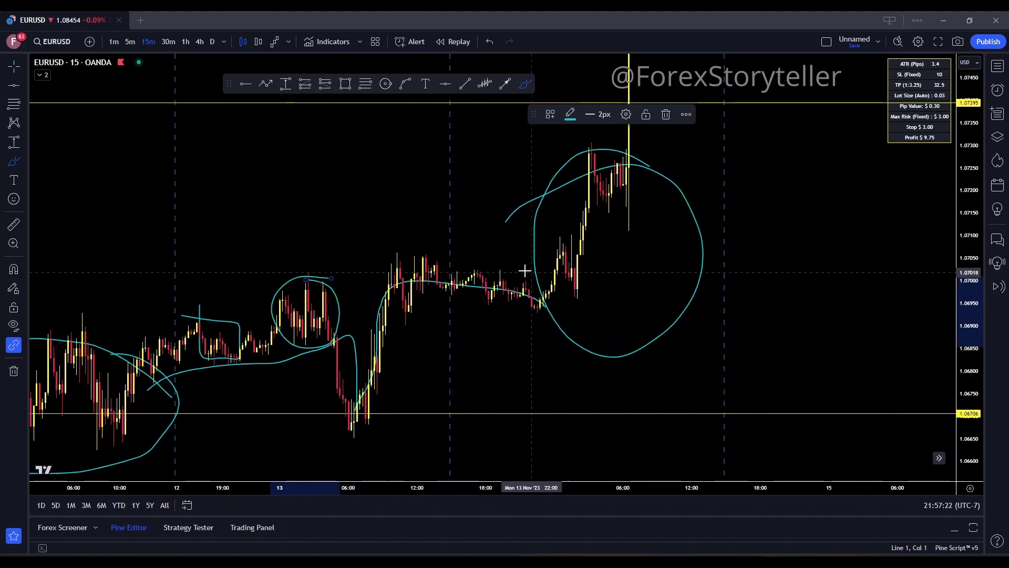
Step: Trace the recovery from the 13 November low, circle the 14 November pullbacks, and undo the brush marks back to the 10–13 November drawings
{"action": "mouse_move", "coordinate": [354, 352]}
{"action": "left_mouse_down"}
{"action": "mouse_move", "coordinate": [358, 394]}
{"action": "mouse_move", "coordinate": [386, 397]}
{"action": "mouse_move", "coordinate": [393, 321]}
{"action": "mouse_move", "coordinate": [434, 281]}
{"action": "mouse_move", "coordinate": [552, 299]}
{"action": "mouse_move", "coordinate": [591, 238]}
{"action": "left_mouse_up"}
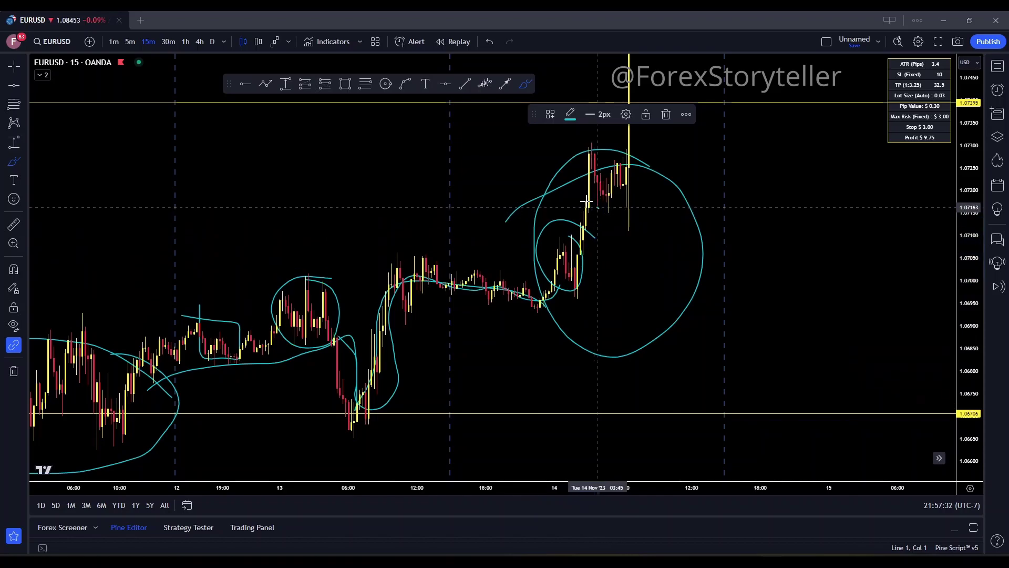
{"action": "mouse_move", "coordinate": [578, 143]}
{"action": "left_mouse_down"}
{"action": "mouse_move", "coordinate": [655, 213]}
{"action": "mouse_move", "coordinate": [552, 200]}
{"action": "mouse_move", "coordinate": [613, 162]}
{"action": "left_mouse_up"}
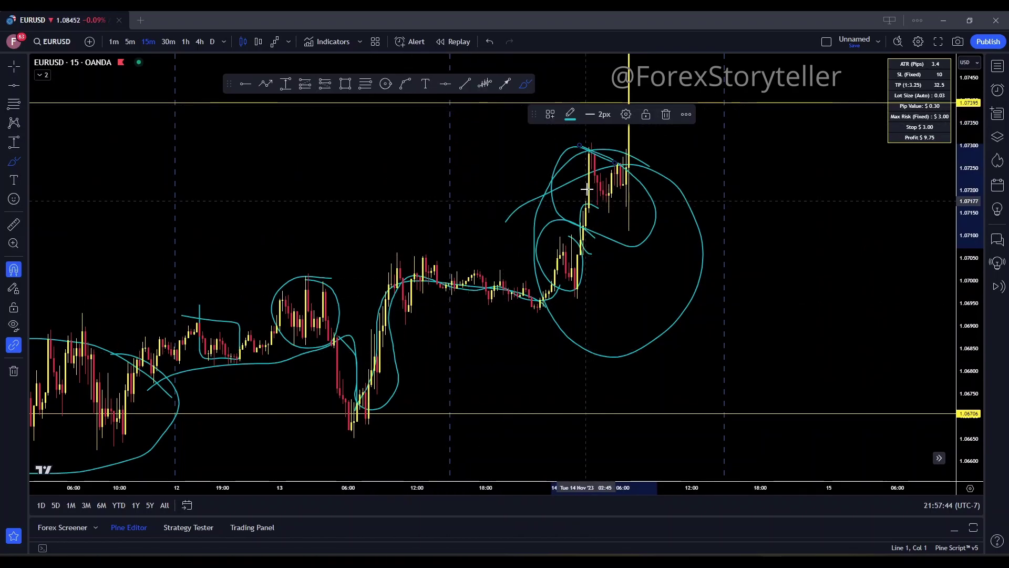
{"action": "key", "text": "ctrl+z"}
{"action": "key", "text": "ctrl+z"}
Step: Brush two rising curves beneath the 14 November rally, from about 1.0692 to 1.0730, plus a V-shaped drop-and-recovery path beside them
{"action": "scroll", "coordinate": [587, 192], "scroll_direction": "down", "scroll_amount": 3}
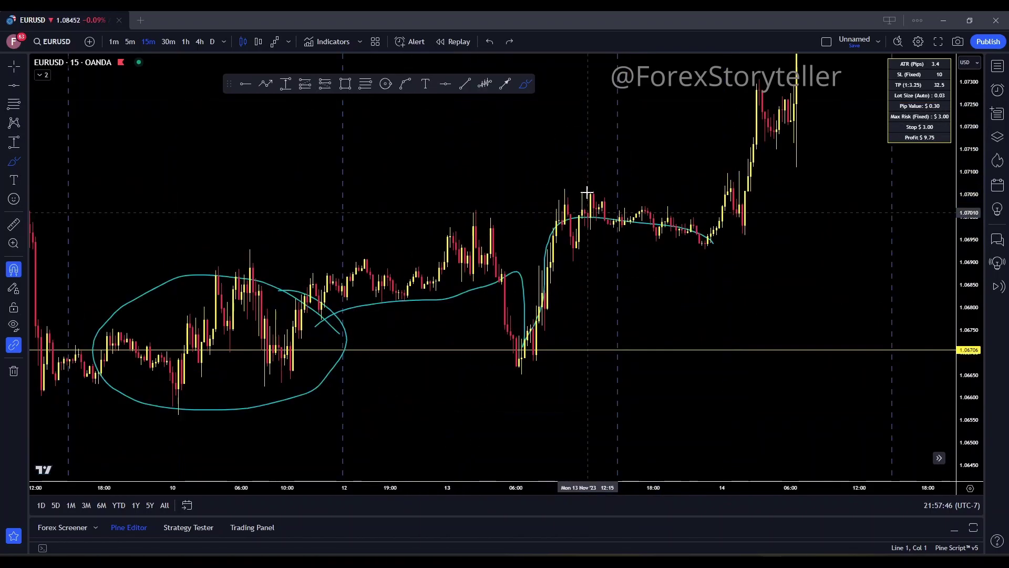
{"action": "scroll", "coordinate": [600, 318], "scroll_direction": "down", "scroll_amount": 1}
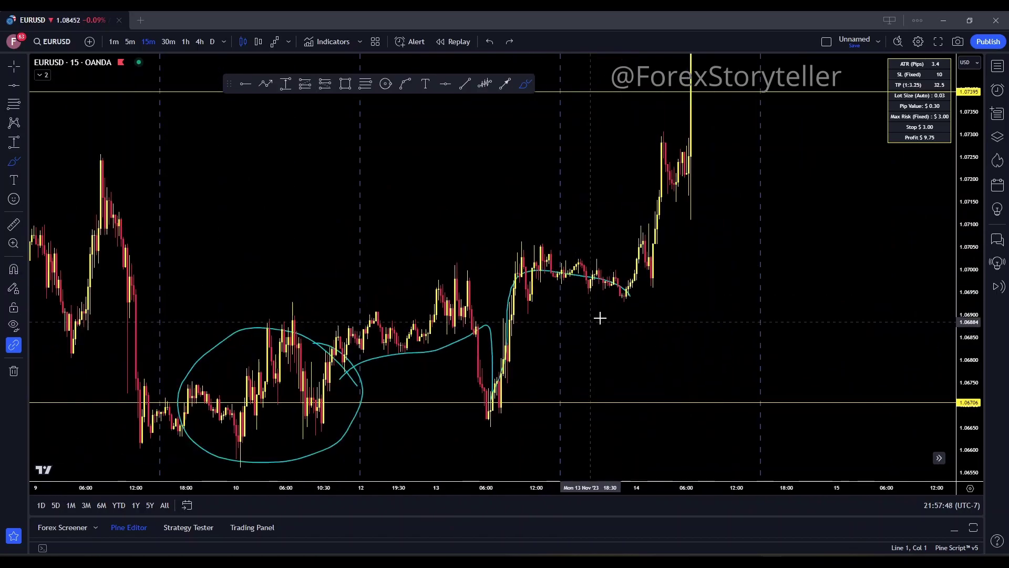
{"action": "mouse_move", "coordinate": [579, 305]}
{"action": "left_mouse_down"}
{"action": "mouse_move", "coordinate": [689, 270]}
{"action": "mouse_move", "coordinate": [734, 196]}
{"action": "mouse_move", "coordinate": [744, 136]}
{"action": "left_mouse_up"}
{"action": "left_click_drag", "start_coordinate": [631, 297], "coordinate": [720, 161]}
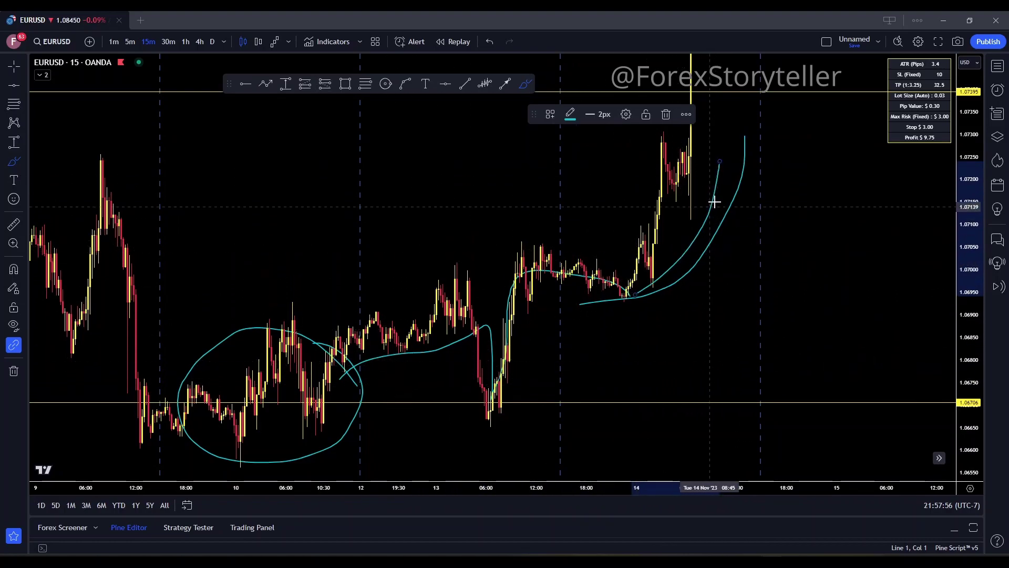
{"action": "left_click_drag", "start_coordinate": [724, 275], "coordinate": [737, 392]}
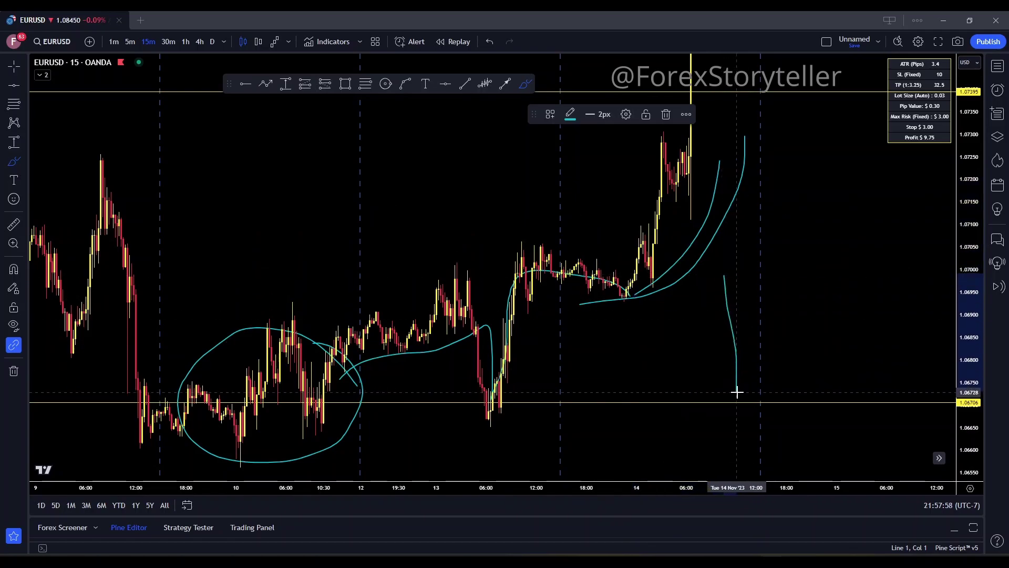
{"action": "mouse_move", "coordinate": [772, 315]}
{"action": "left_mouse_down"}
{"action": "mouse_move", "coordinate": [806, 271]}
{"action": "mouse_move", "coordinate": [822, 210]}
{"action": "left_mouse_up"}
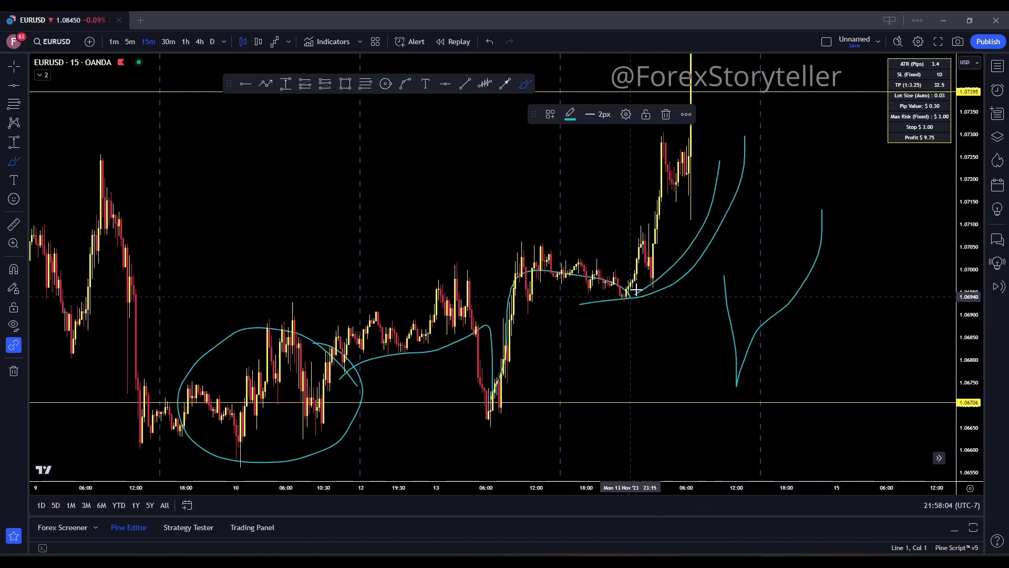
Step: Brush steeper curves hugging the 14 November rally, inside the two wider ones
{"action": "left_click_drag", "start_coordinate": [628, 296], "coordinate": [681, 217]}
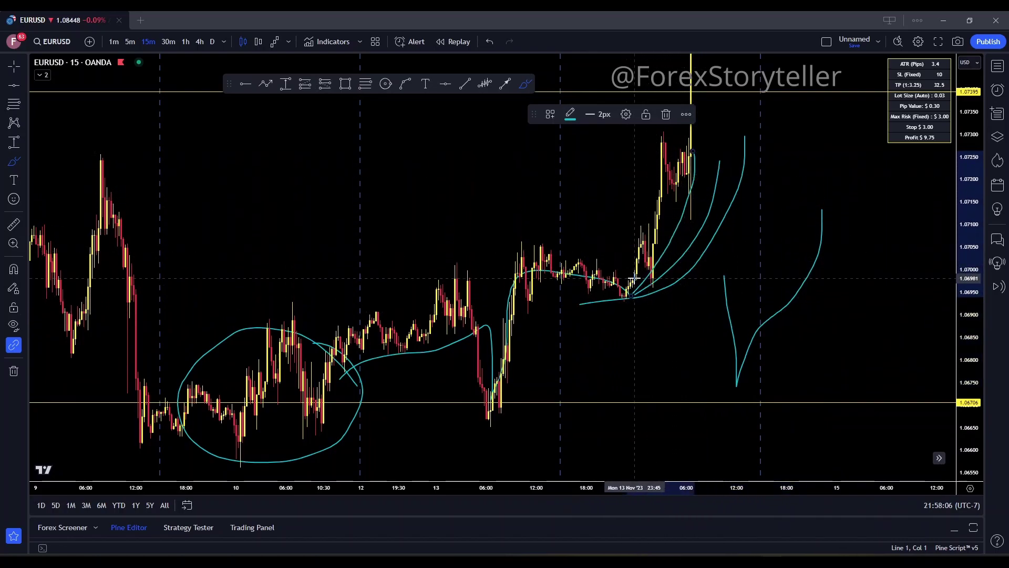
{"action": "left_click_drag", "start_coordinate": [658, 242], "coordinate": [679, 160]}
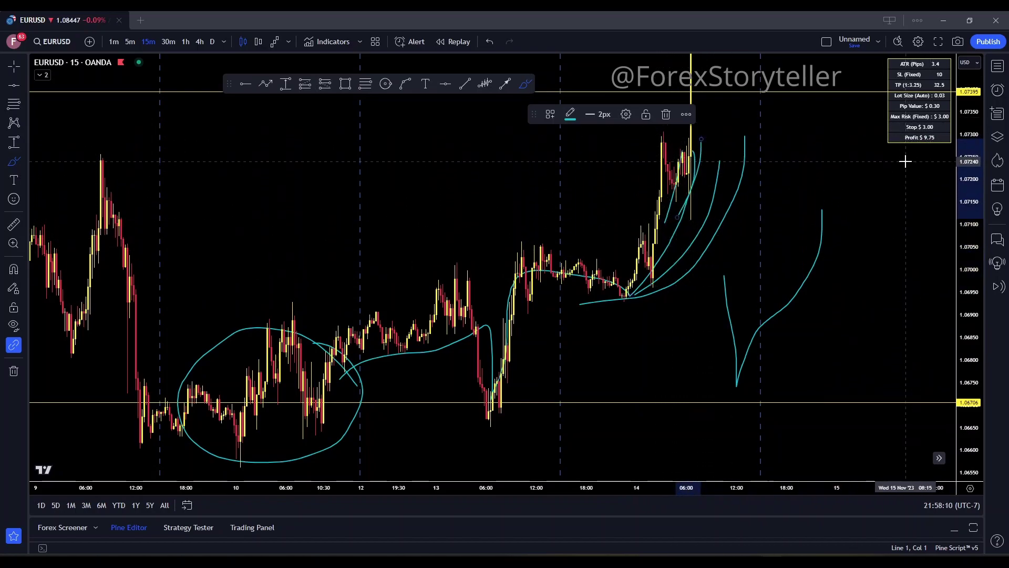
{"action": "key", "text": "Escape"}
Step: Draw a curve cupping the 2–3 November pullback, from about 1.0620 up to 1.0641, with its middle bowed below the candles
{"action": "left_click_drag", "start_coordinate": [834, 194], "coordinate": [595, 408]}
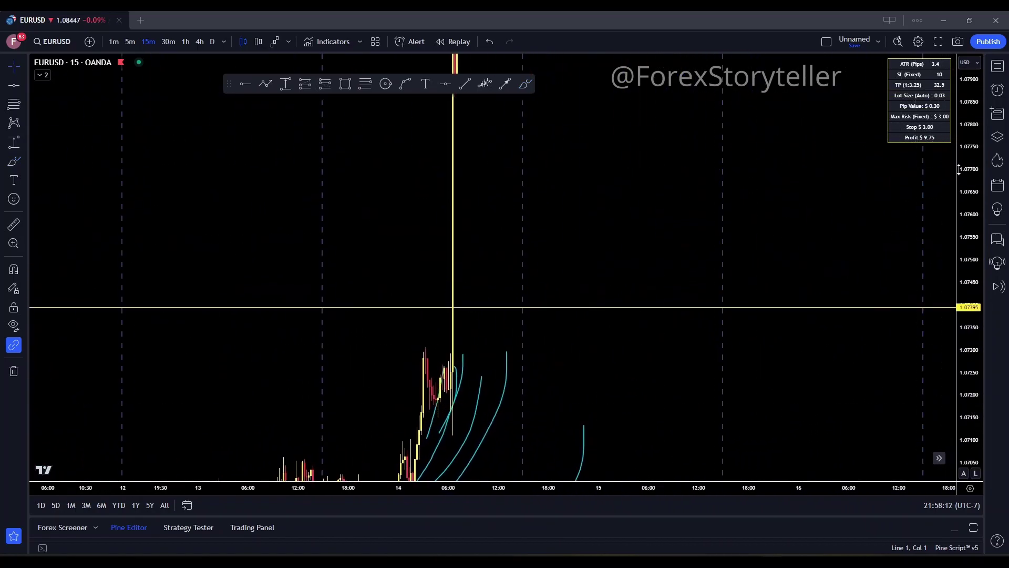
{"action": "left_click_drag", "start_coordinate": [958, 169], "coordinate": [960, 434]}
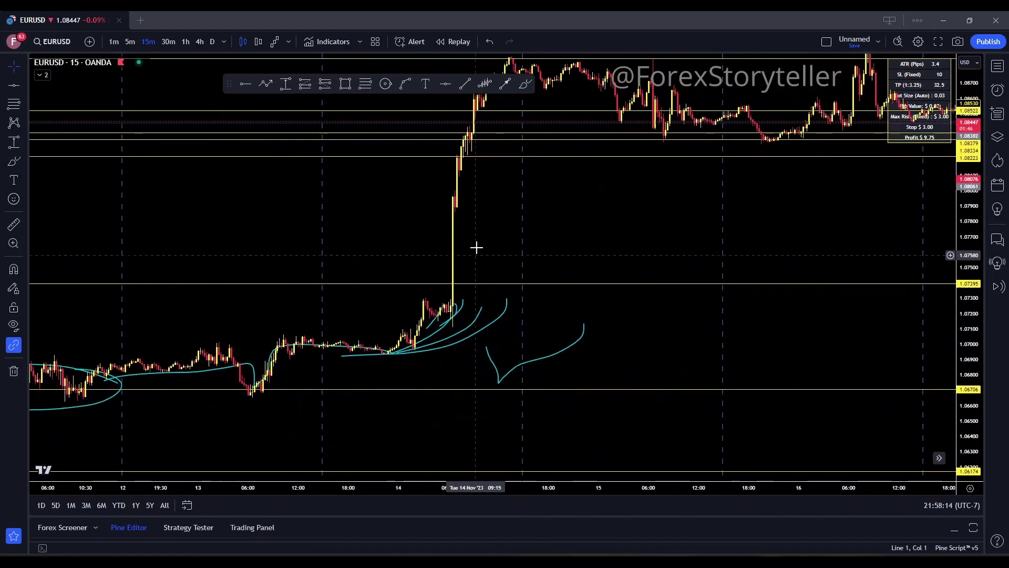
{"action": "left_click_drag", "start_coordinate": [476, 248], "coordinate": [614, 254]}
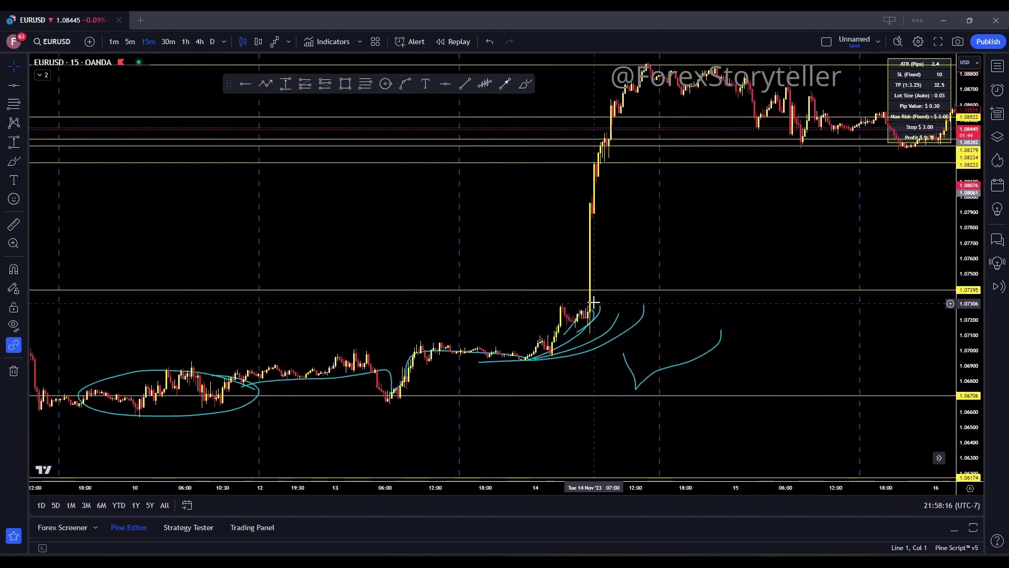
{"action": "left_click_drag", "start_coordinate": [365, 341], "coordinate": [588, 268]}
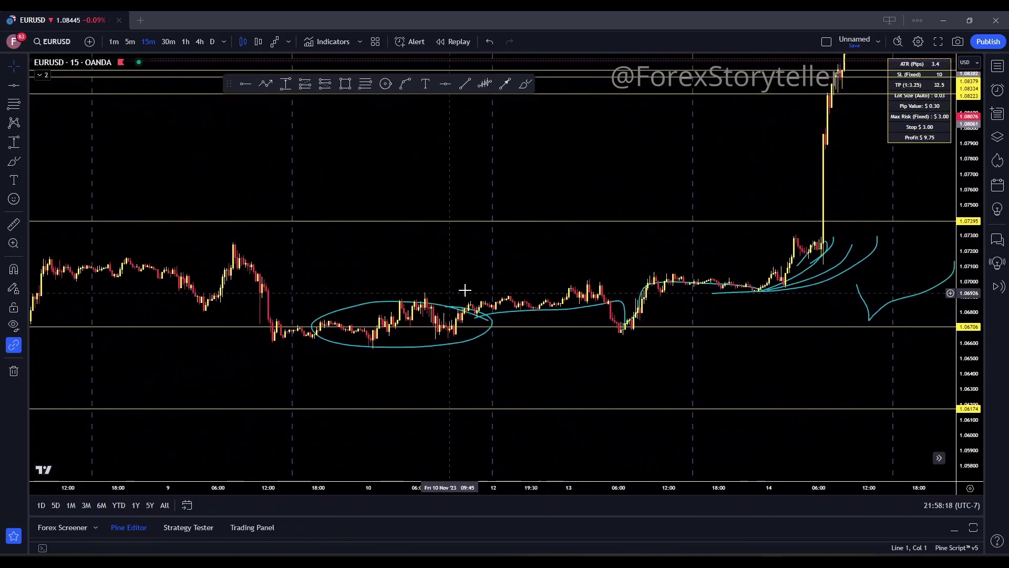
{"action": "left_click_drag", "start_coordinate": [464, 289], "coordinate": [591, 257]}
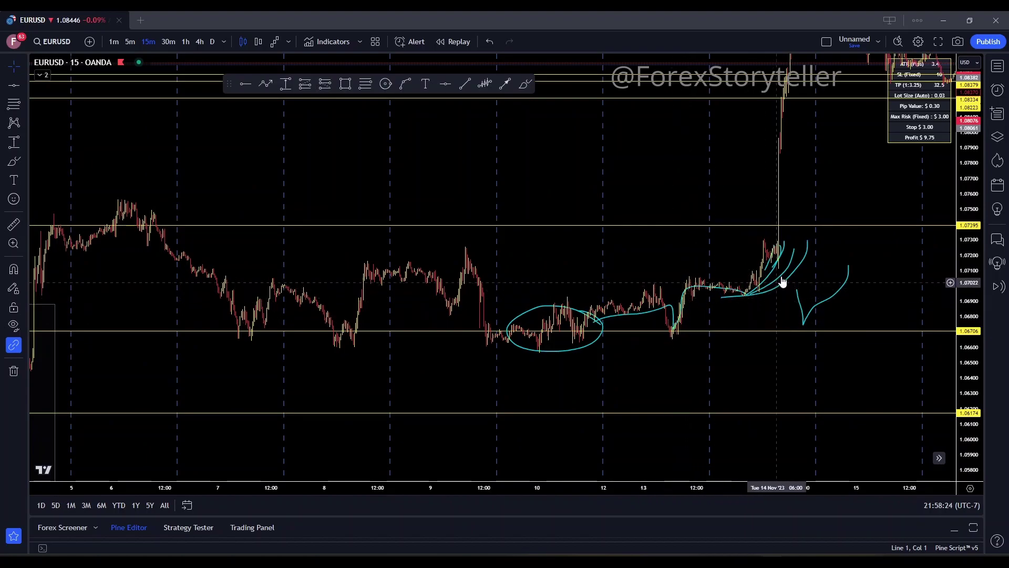
{"action": "left_click_drag", "start_coordinate": [368, 257], "coordinate": [669, 235]}
{"action": "left_click_drag", "start_coordinate": [426, 275], "coordinate": [762, 179]}
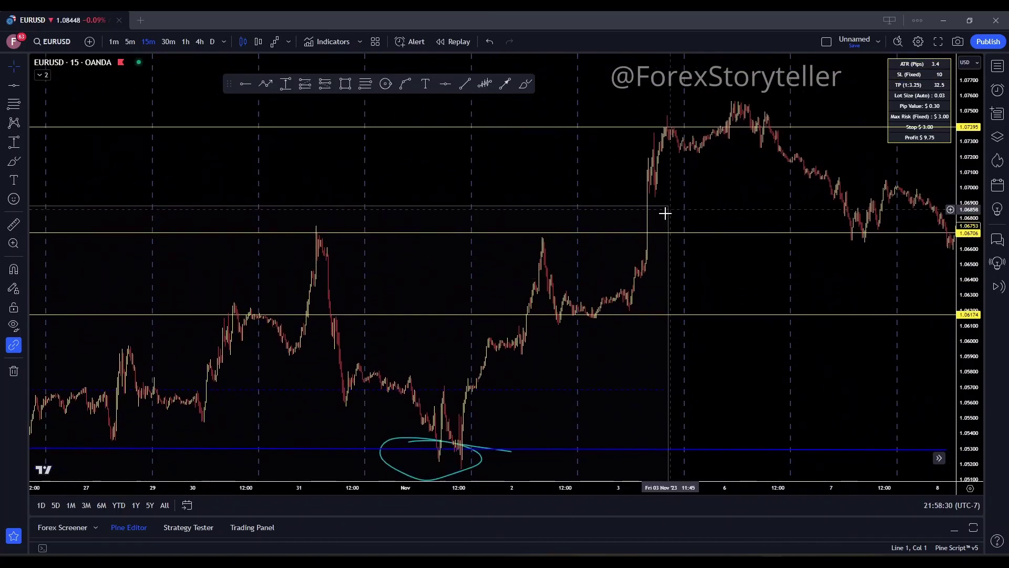
{"action": "left_click", "coordinate": [404, 84]}
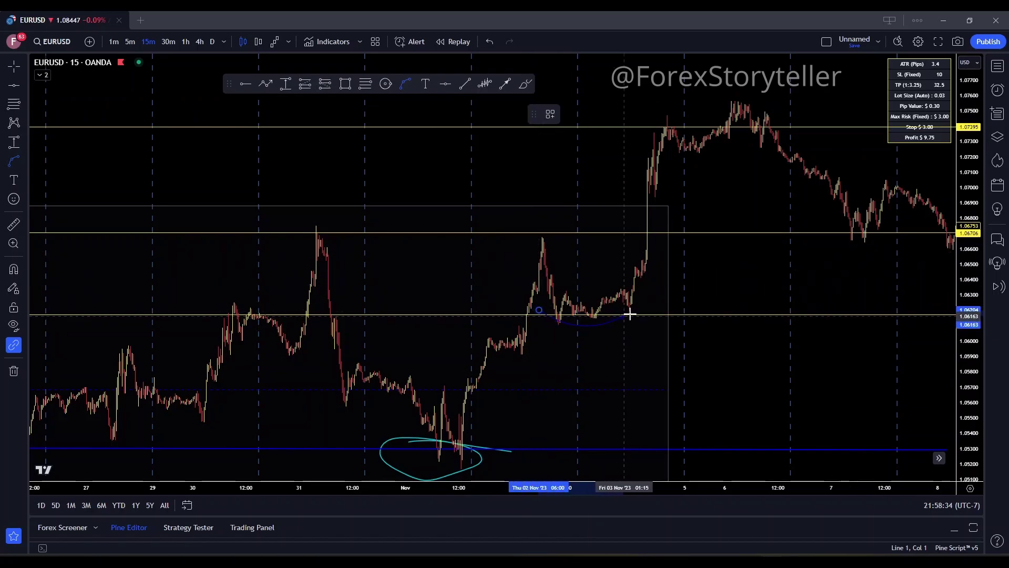
{"action": "left_click", "coordinate": [657, 277]}
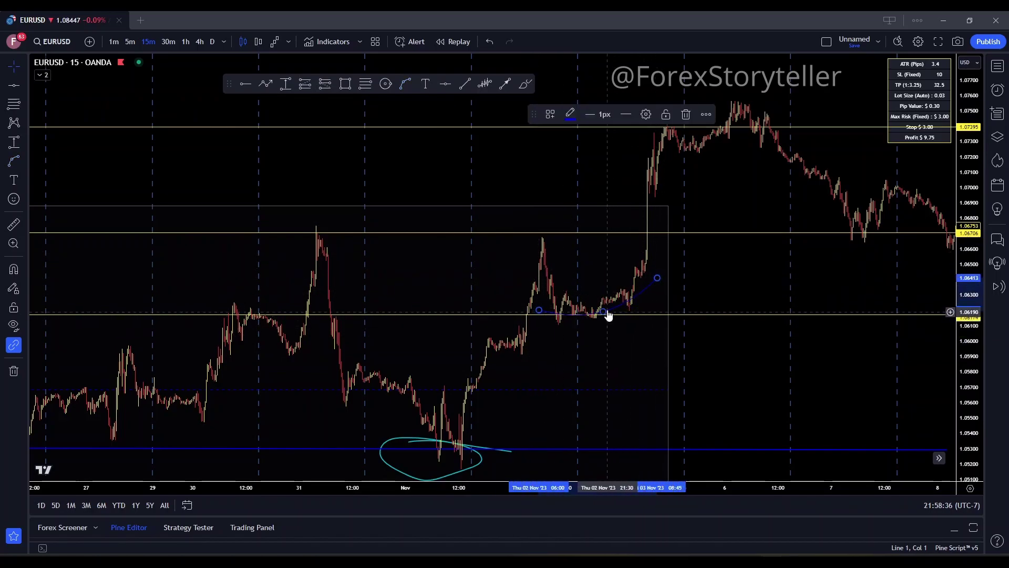
{"action": "left_click_drag", "start_coordinate": [602, 311], "coordinate": [605, 320]}
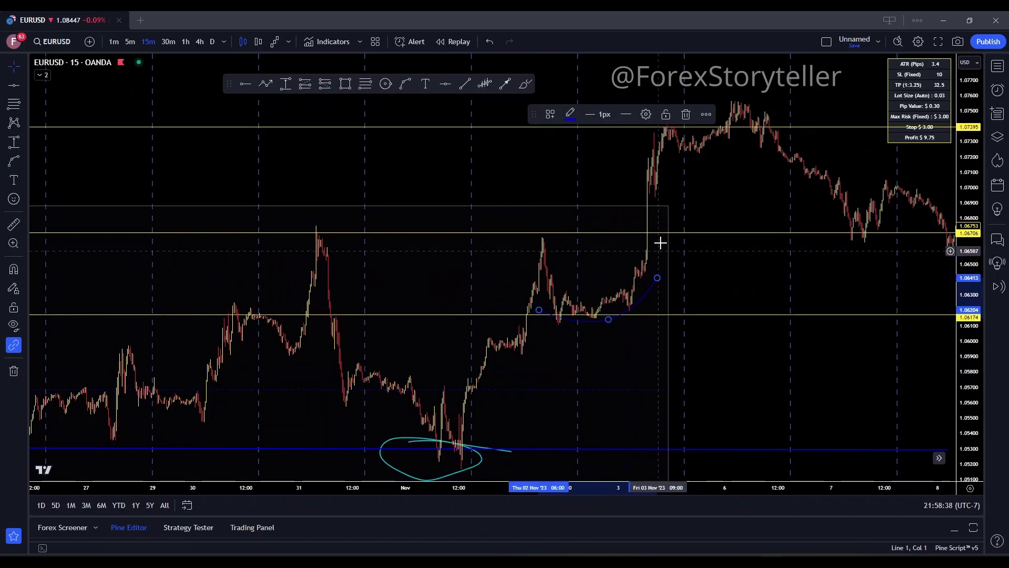
Step: Draw an arched curve over the 3–6 November highs, from about 1.0731 over a 1.0756 peak down to 1.0732
{"action": "left_click_drag", "start_coordinate": [741, 189], "coordinate": [561, 295]}
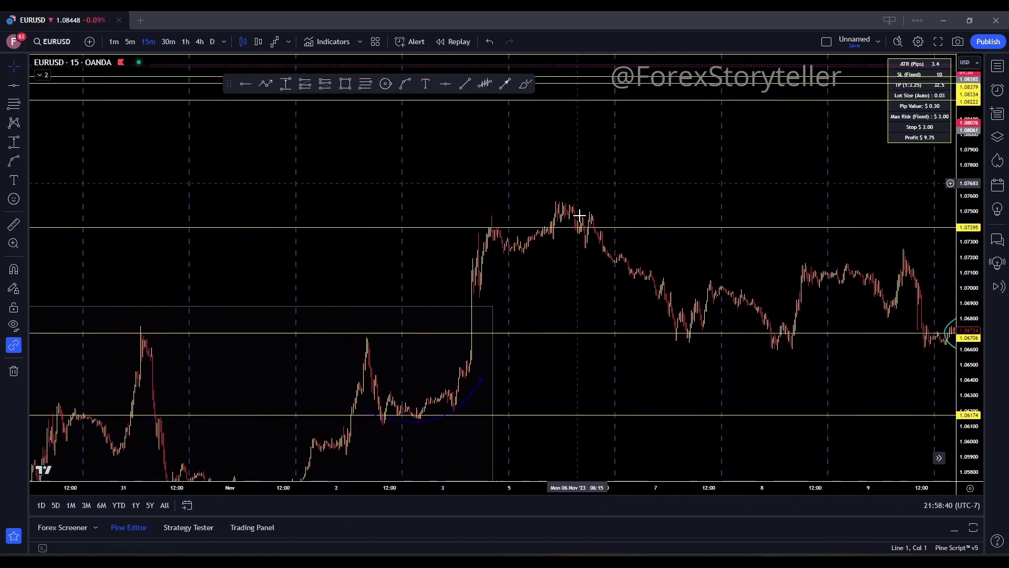
{"action": "left_click", "coordinate": [406, 84]}
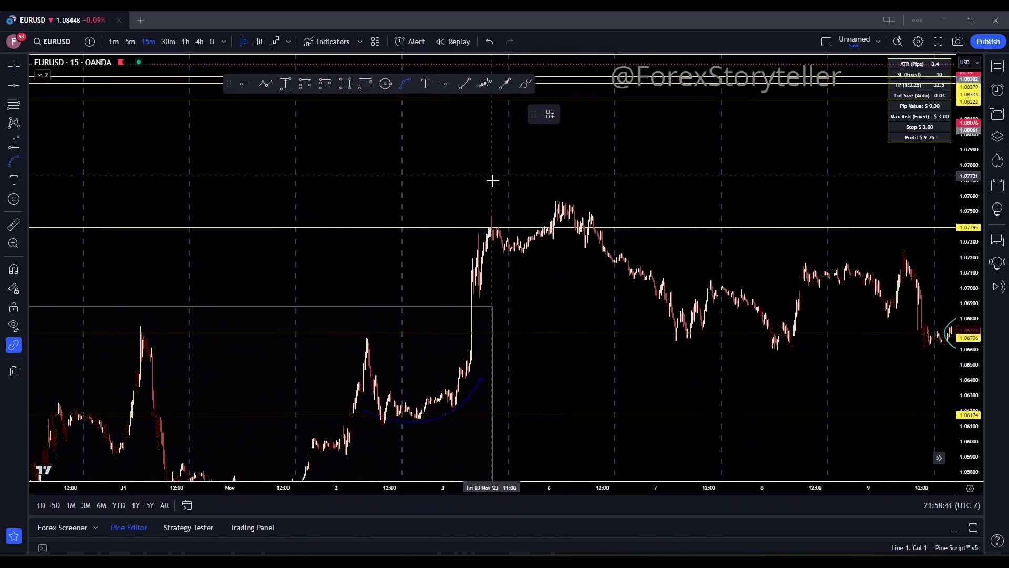
{"action": "left_click", "coordinate": [483, 222]}
{"action": "left_click", "coordinate": [617, 239]}
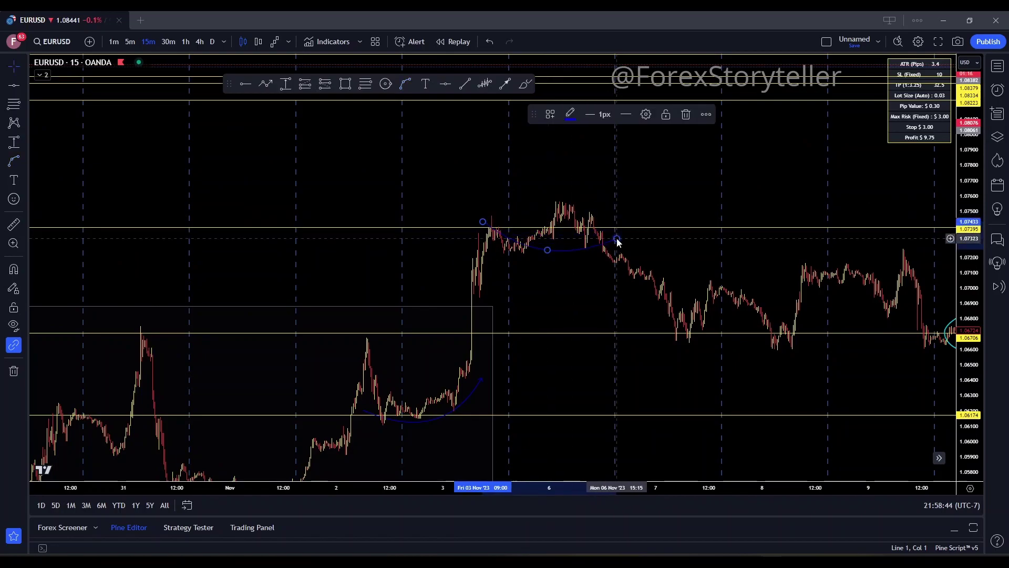
{"action": "left_click_drag", "start_coordinate": [552, 243], "coordinate": [561, 202]}
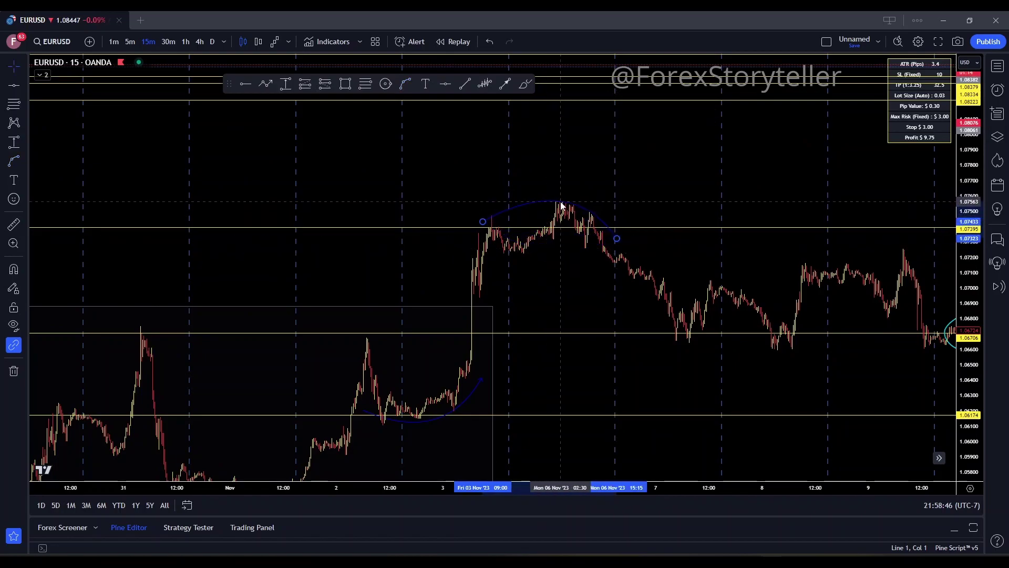
{"action": "left_click_drag", "start_coordinate": [481, 226], "coordinate": [470, 241]}
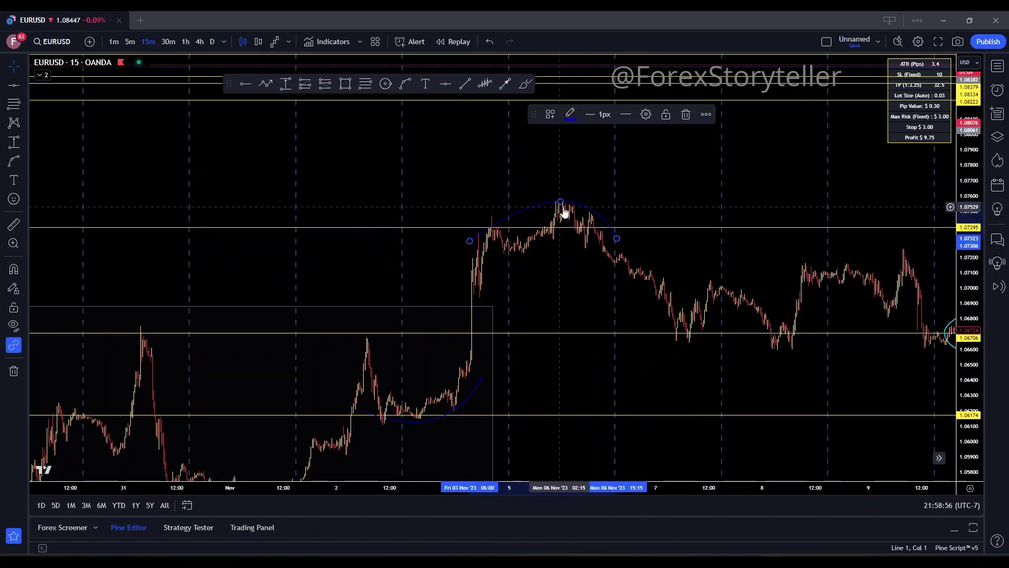
Step: Add a tighter curve over the 6 November top, falling from about 1.0758 to 1.0741 inside the wider arch
{"action": "scroll", "coordinate": [569, 186], "scroll_direction": "up", "scroll_amount": 3}
{"action": "left_click", "coordinate": [540, 203]}
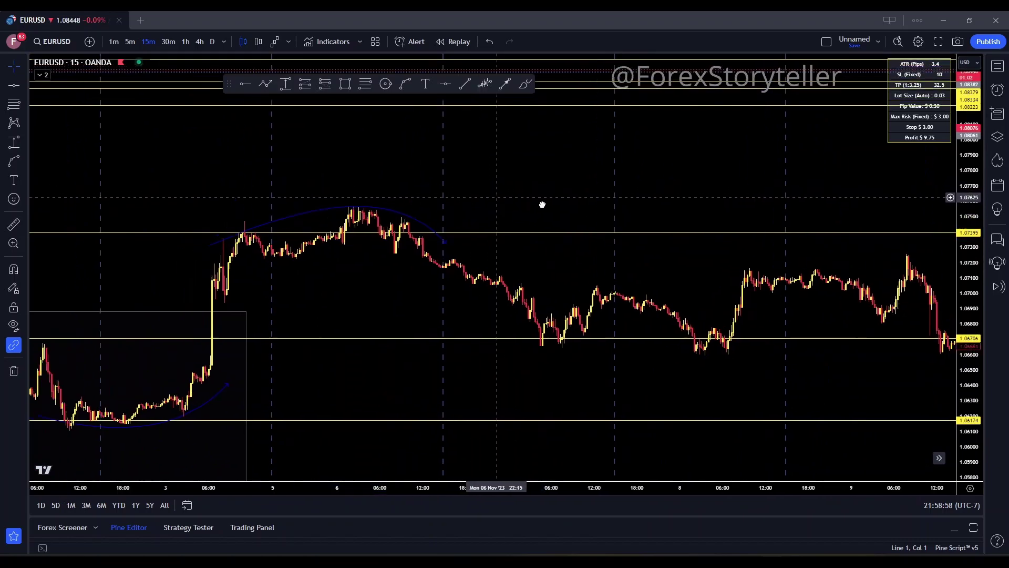
{"action": "scroll", "coordinate": [595, 248], "scroll_direction": "up", "scroll_amount": 4}
{"action": "scroll", "coordinate": [512, 224], "scroll_direction": "down", "scroll_amount": 3}
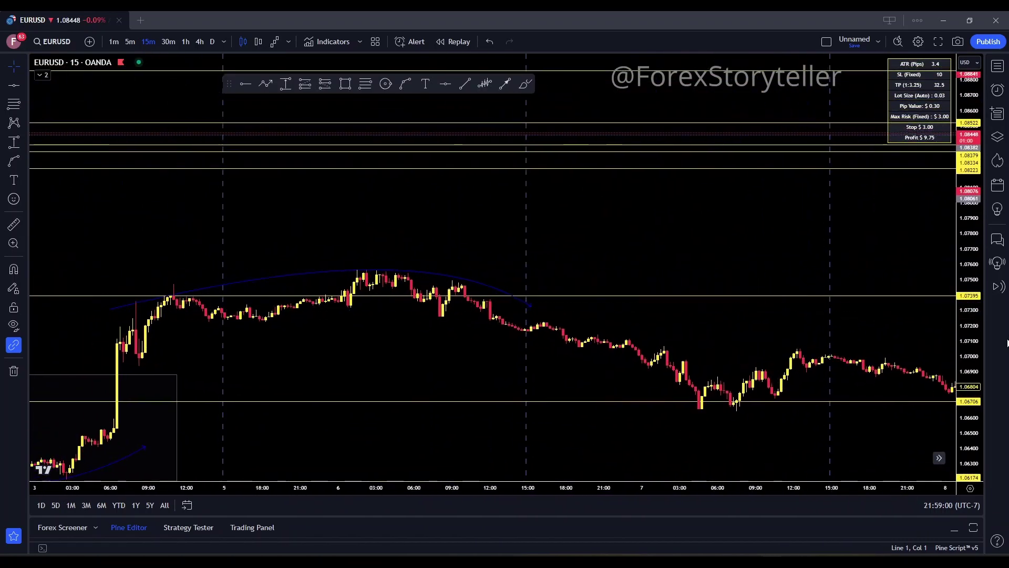
{"action": "left_click_drag", "start_coordinate": [975, 350], "coordinate": [972, 379]}
{"action": "scroll", "coordinate": [527, 270], "scroll_direction": "down", "scroll_amount": 2}
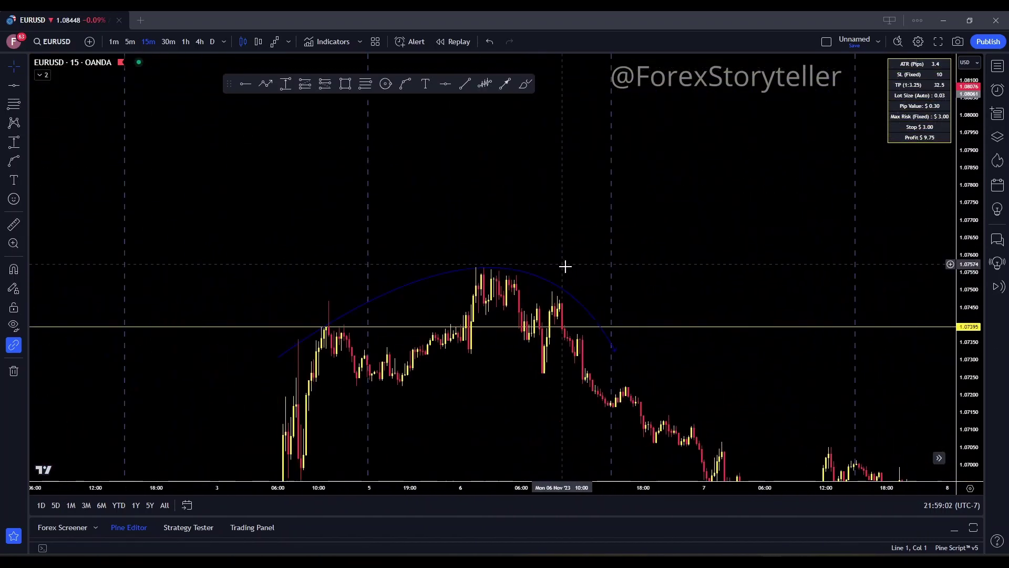
{"action": "left_click_drag", "start_coordinate": [566, 266], "coordinate": [680, 157]}
{"action": "left_click", "coordinate": [404, 84]}
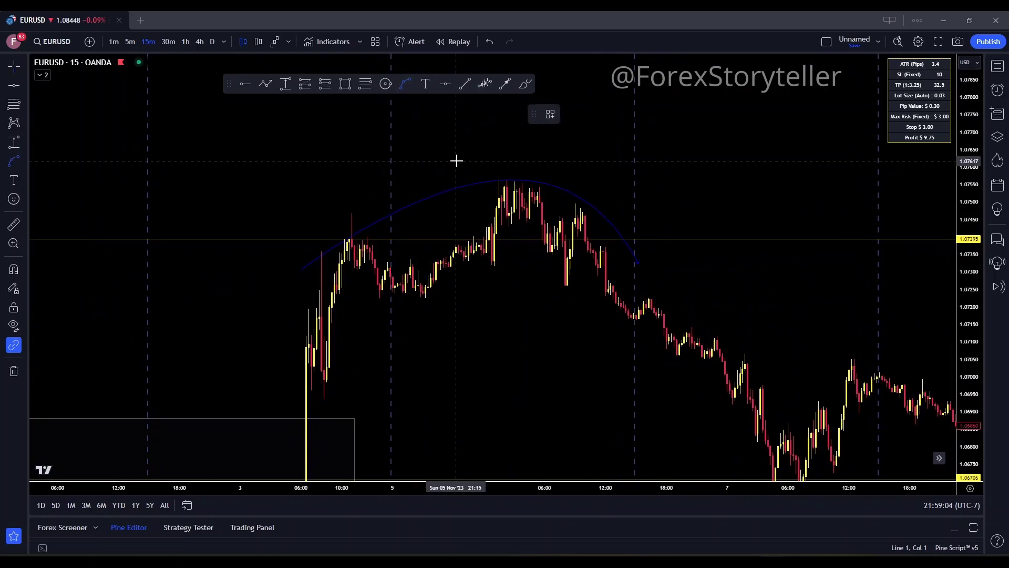
{"action": "mouse_move", "coordinate": [483, 175]}
{"action": "left_mouse_down"}
{"action": "mouse_move", "coordinate": [574, 180]}
{"action": "mouse_move", "coordinate": [605, 235]}
{"action": "left_mouse_up"}
{"action": "mouse_move", "coordinate": [535, 223]}
{"action": "left_mouse_down"}
{"action": "mouse_move", "coordinate": [566, 185]}
{"action": "mouse_move", "coordinate": [550, 189]}
{"action": "left_mouse_up"}
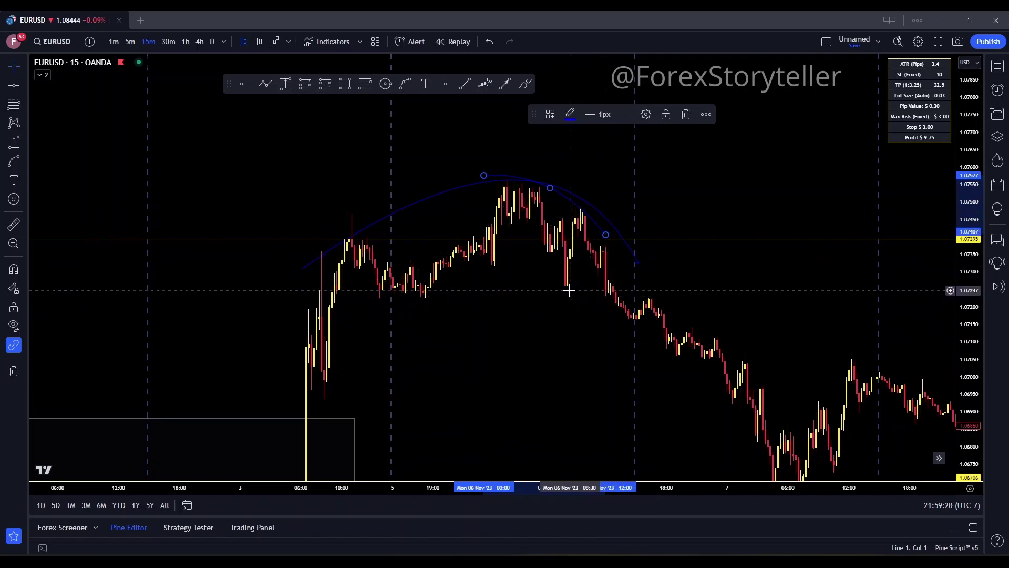
Step: Place a short position at the 6 November 12:15 breakdown with a 0.00259 stop and 0.00532 target, extended to 7 November 20:45
{"action": "left_click", "coordinate": [326, 86]}
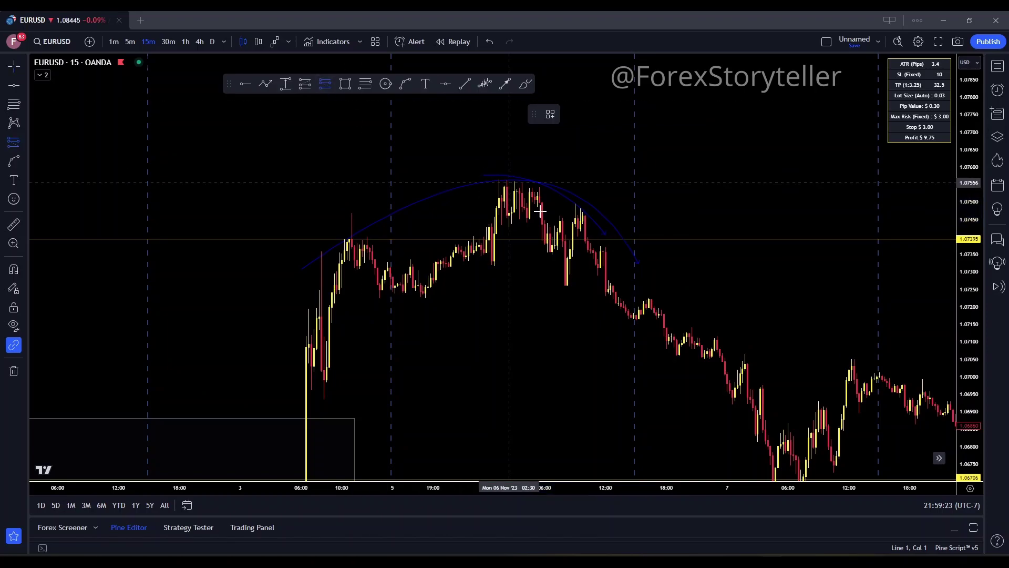
{"action": "left_click", "coordinate": [609, 293]}
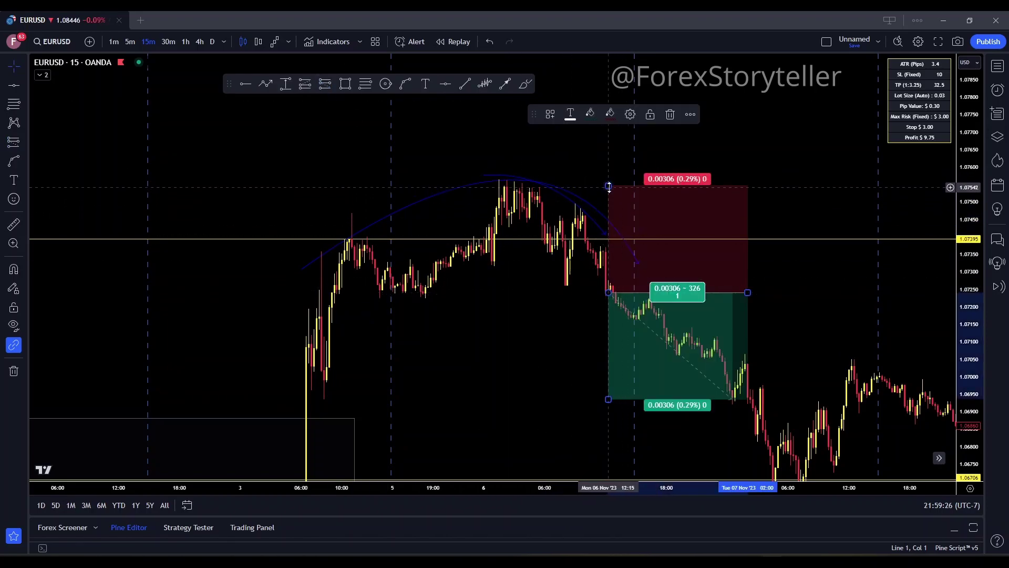
{"action": "left_click_drag", "start_coordinate": [606, 184], "coordinate": [607, 193]}
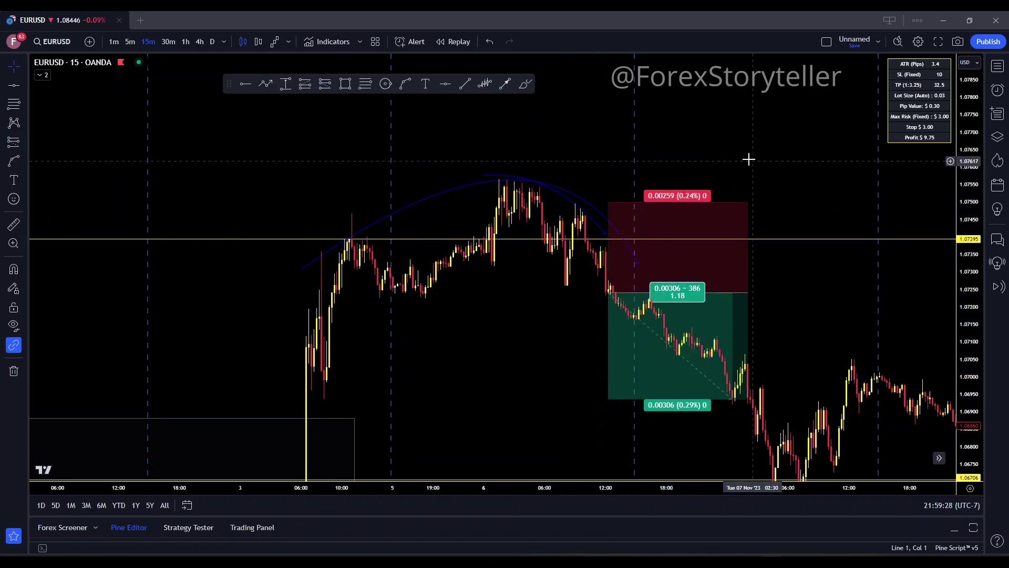
{"action": "left_click_drag", "start_coordinate": [748, 158], "coordinate": [331, 148]}
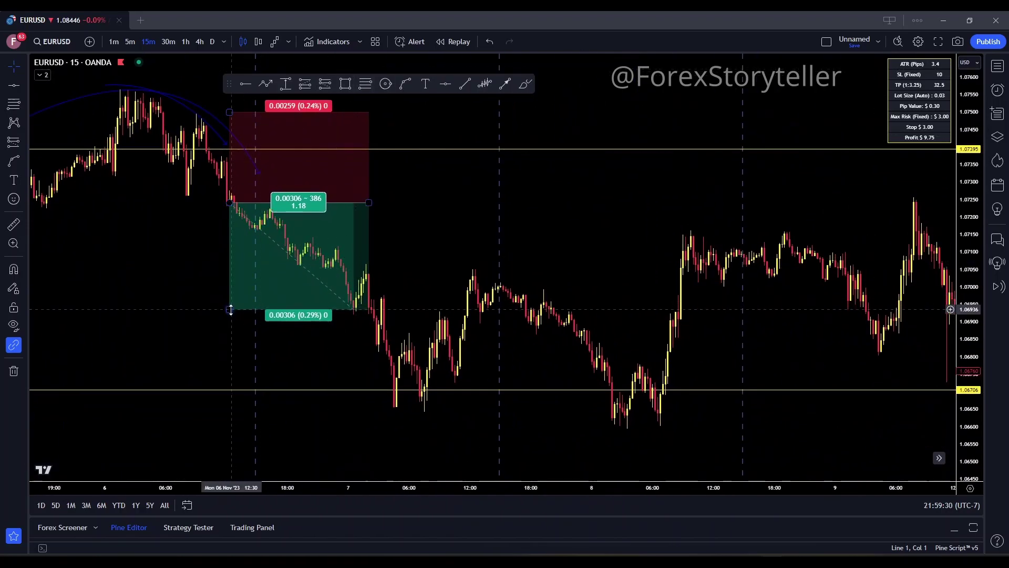
{"action": "left_click_drag", "start_coordinate": [231, 310], "coordinate": [229, 389]}
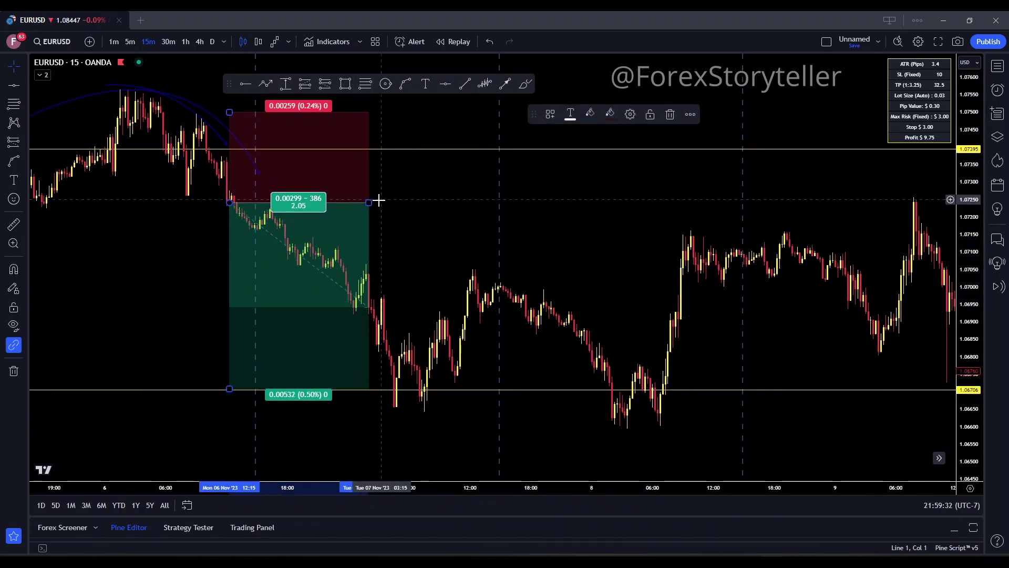
{"action": "left_click_drag", "start_coordinate": [369, 202], "coordinate": [556, 202]}
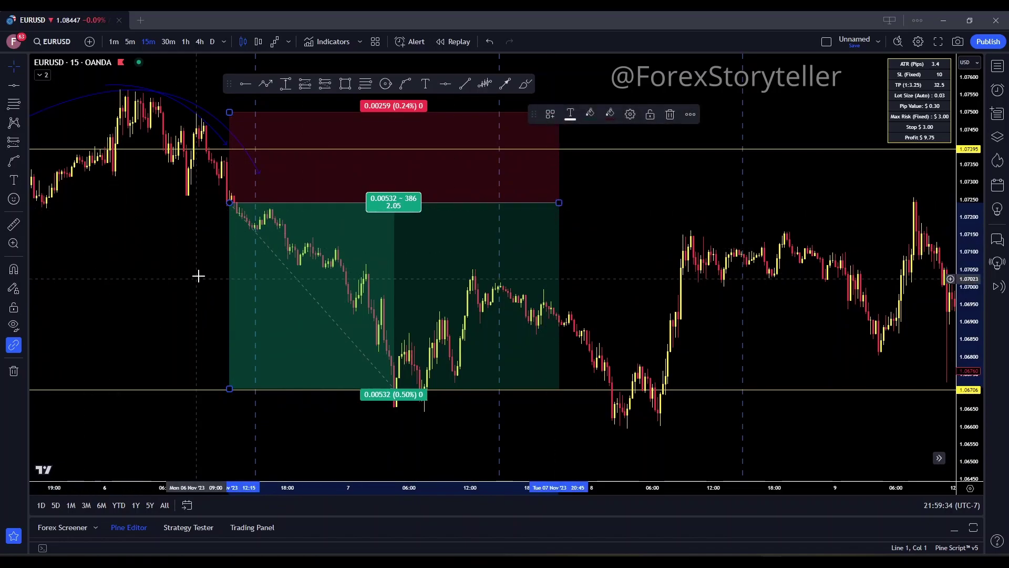
Step: Move the horizontal level near the 7–8 November lows down to 1.06674
{"action": "scroll", "coordinate": [171, 261], "scroll_direction": "down", "scroll_amount": 2}
{"action": "scroll", "coordinate": [263, 257], "scroll_direction": "down", "scroll_amount": 2}
{"action": "left_click_drag", "start_coordinate": [475, 254], "coordinate": [326, 147]}
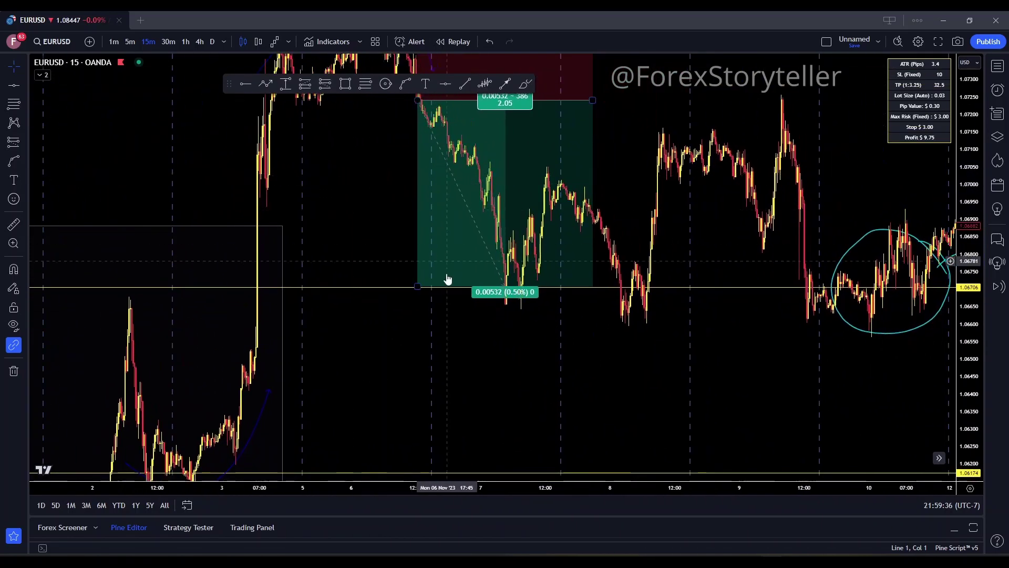
{"action": "scroll", "coordinate": [570, 351], "scroll_direction": "down", "scroll_amount": 2}
{"action": "left_click_drag", "start_coordinate": [569, 351], "coordinate": [471, 325]}
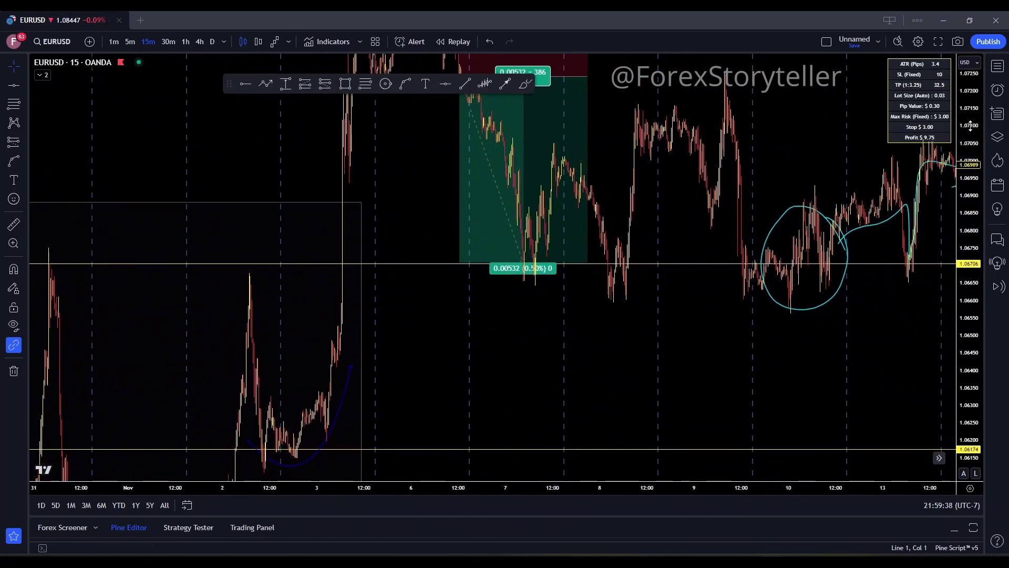
{"action": "left_click_drag", "start_coordinate": [965, 163], "coordinate": [975, 295]}
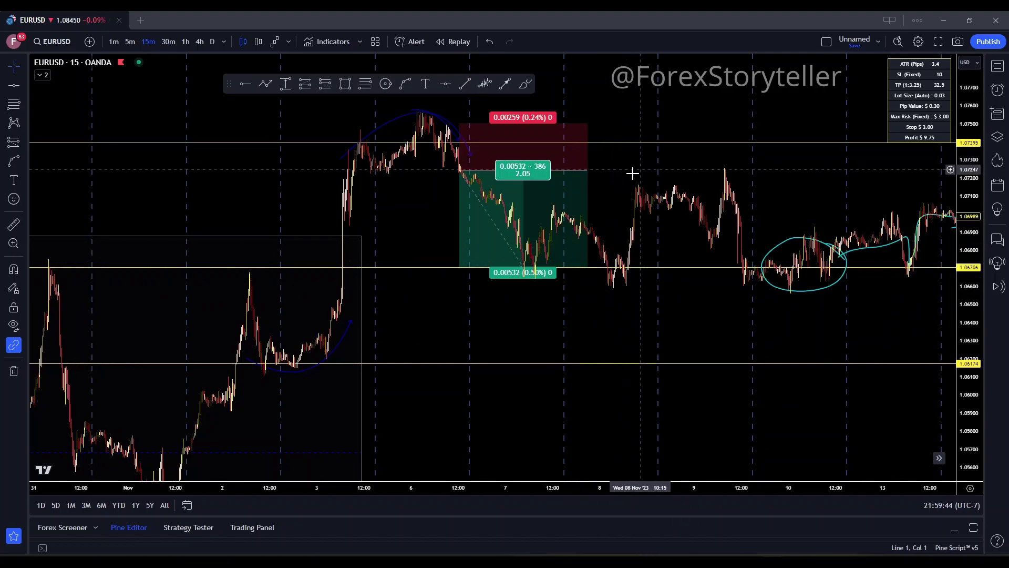
{"action": "left_click_drag", "start_coordinate": [632, 173], "coordinate": [541, 226]}
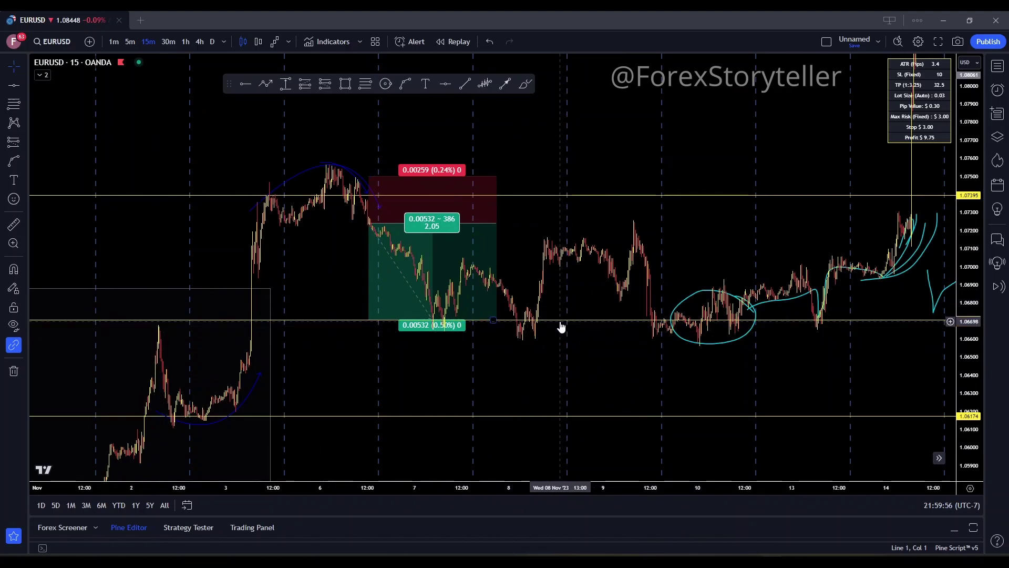
{"action": "left_click_drag", "start_coordinate": [562, 327], "coordinate": [557, 327]}
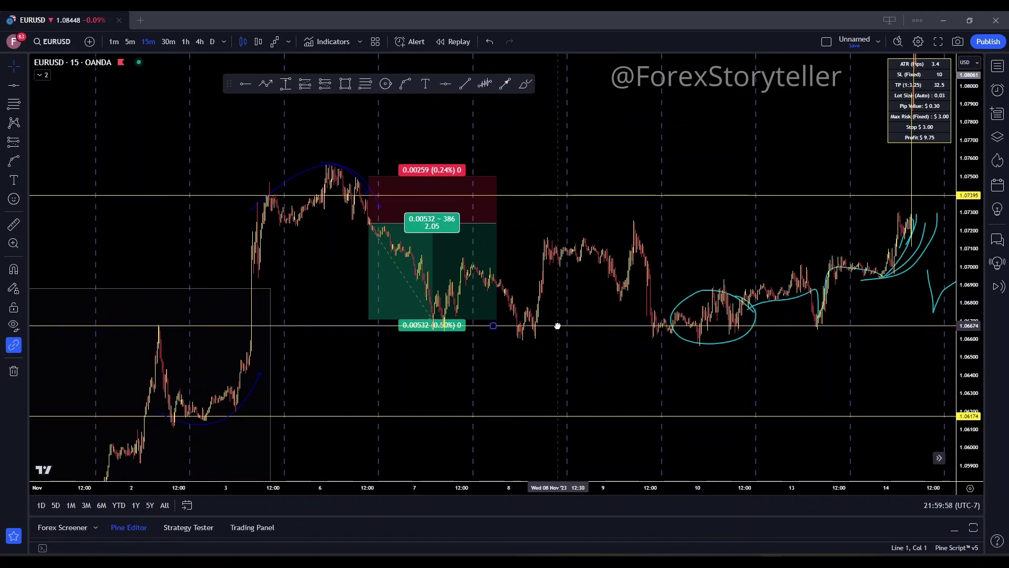
Step: Examine the price structure from the 6 November short trade through the 10–14 November recovery and breakout
{"action": "left_click_drag", "start_coordinate": [594, 356], "coordinate": [374, 361]}
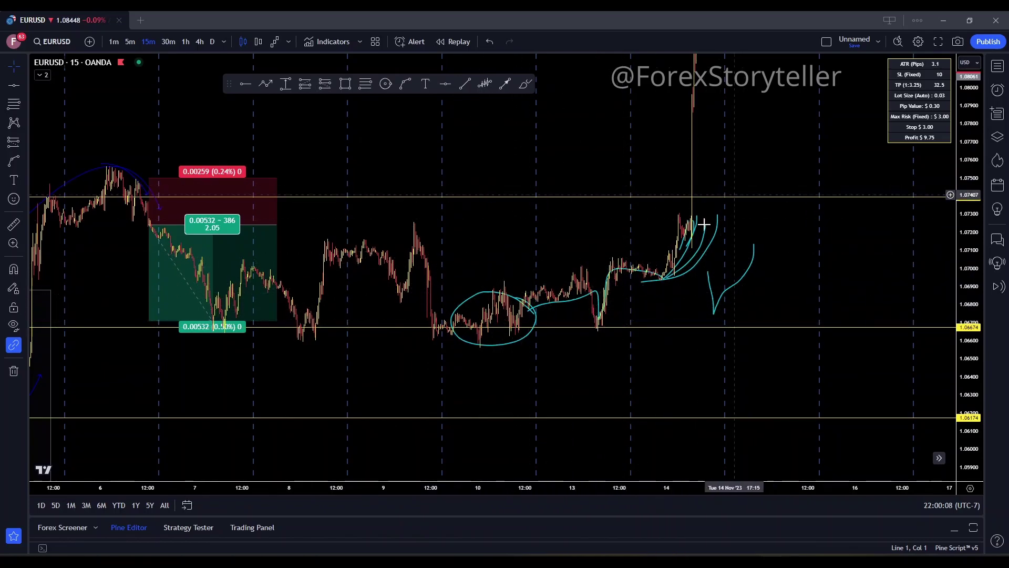
{"action": "left_click_drag", "start_coordinate": [708, 102], "coordinate": [502, 363]}
{"action": "scroll", "coordinate": [413, 346], "scroll_direction": "down", "scroll_amount": 3}
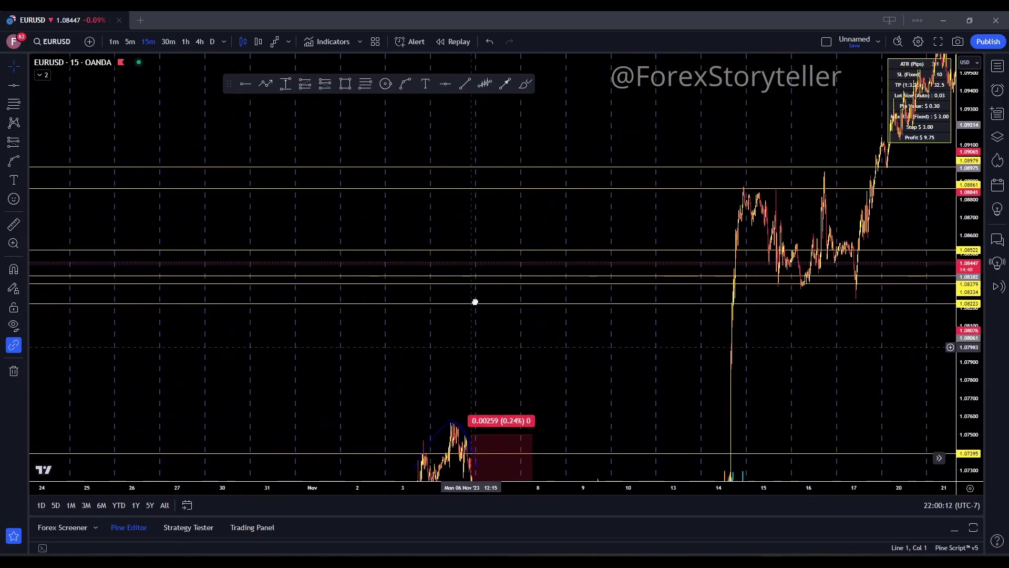
{"action": "left_click_drag", "start_coordinate": [475, 300], "coordinate": [398, 76]}
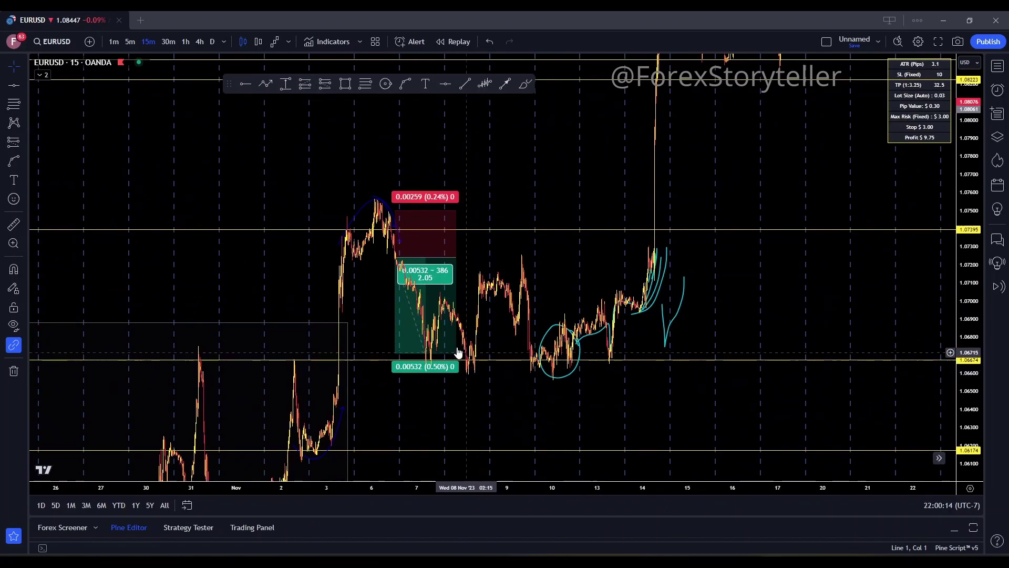
{"action": "left_click", "coordinate": [429, 250]}
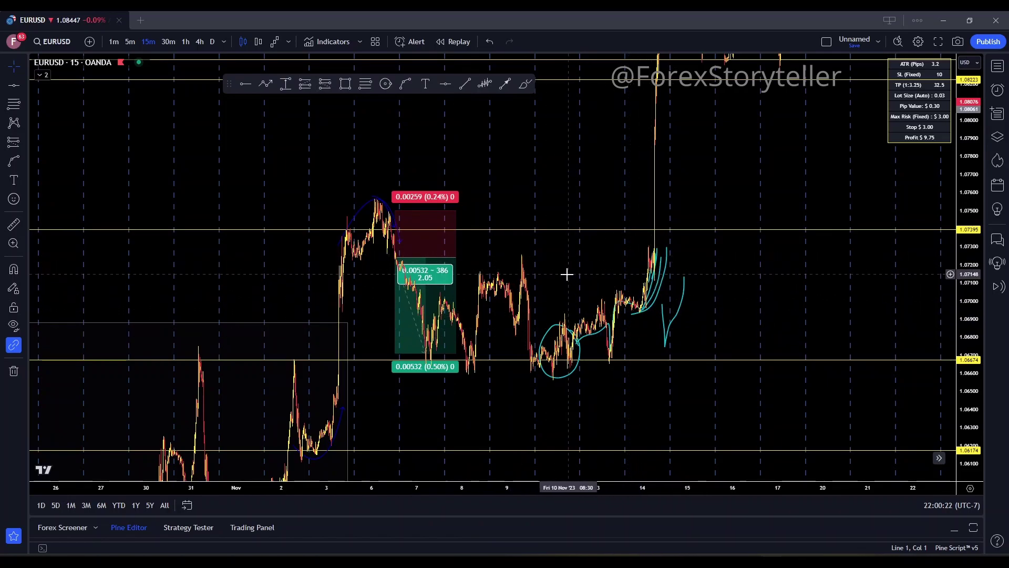
{"action": "scroll", "coordinate": [525, 275], "scroll_direction": "up", "scroll_amount": 2}
{"action": "left_click_drag", "start_coordinate": [483, 273], "coordinate": [623, 301]}
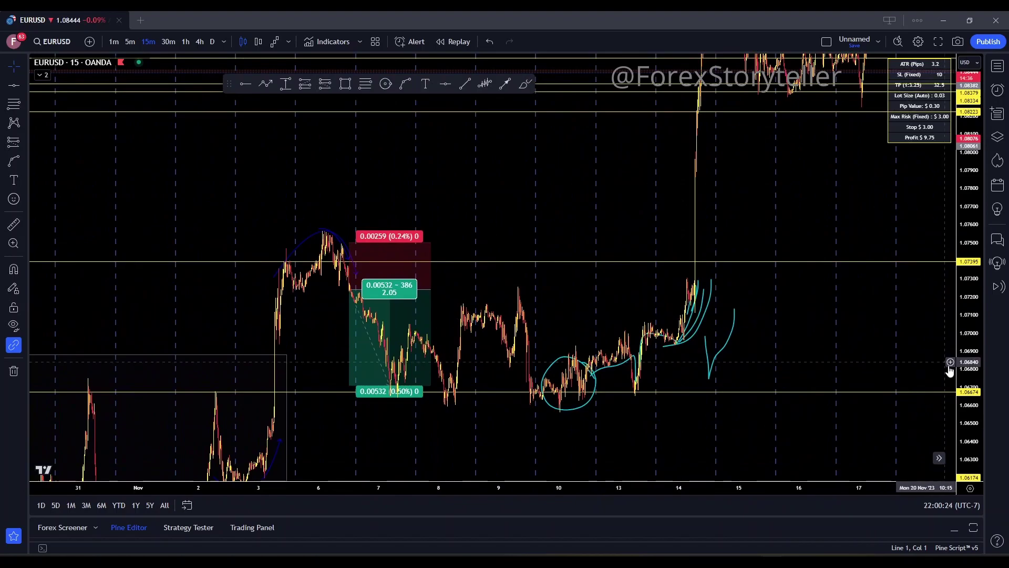
Step: Circle the 13 November dip and rebound with a freehand brush loop spanning about 1.0710 down to 1.0658
{"action": "left_click_drag", "start_coordinate": [952, 361], "coordinate": [931, 242]}
{"action": "scroll", "coordinate": [822, 309], "scroll_direction": "up", "scroll_amount": 4}
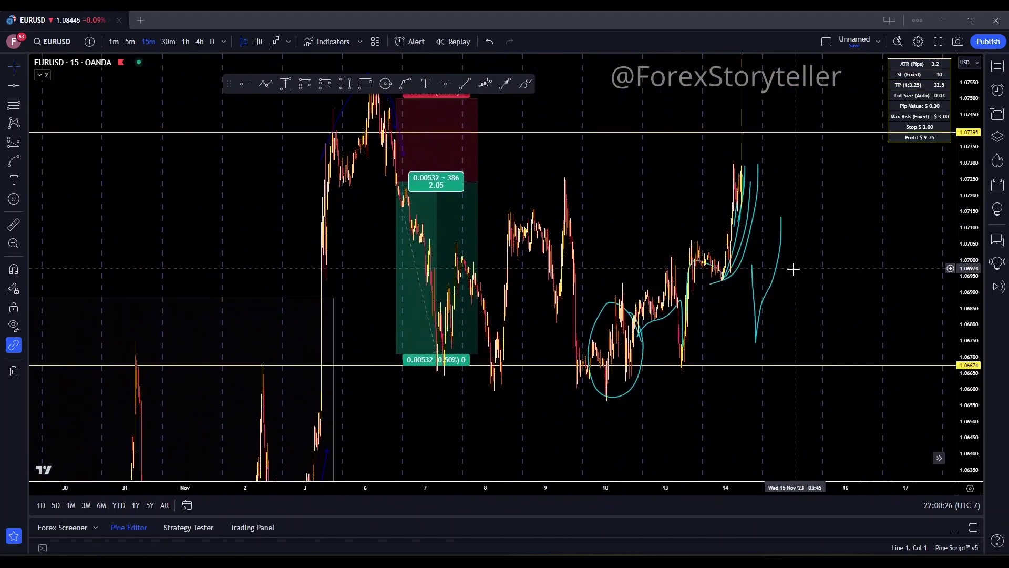
{"action": "left_click_drag", "start_coordinate": [660, 333], "coordinate": [774, 338]}
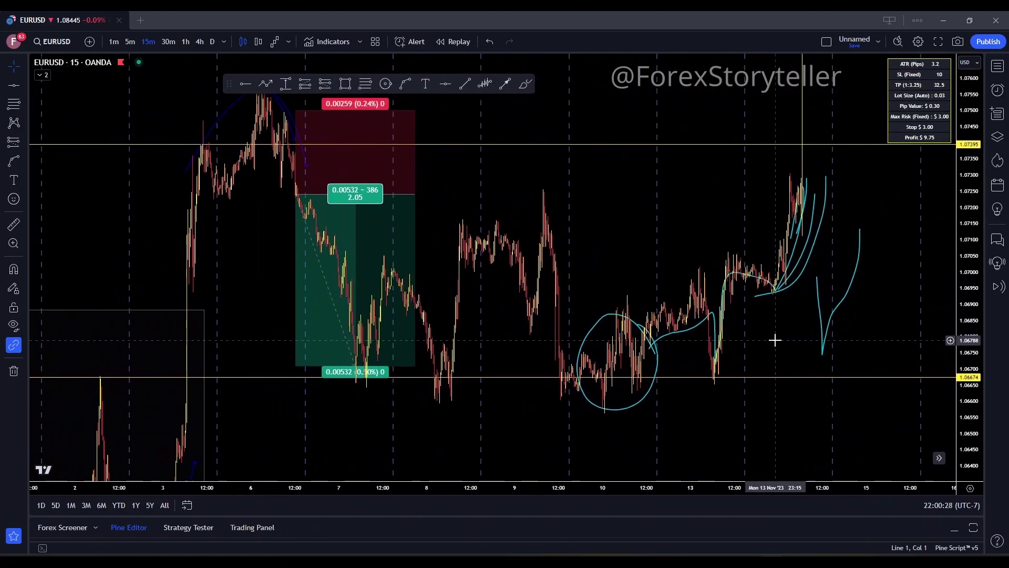
{"action": "left_click_drag", "start_coordinate": [970, 229], "coordinate": [969, 263]}
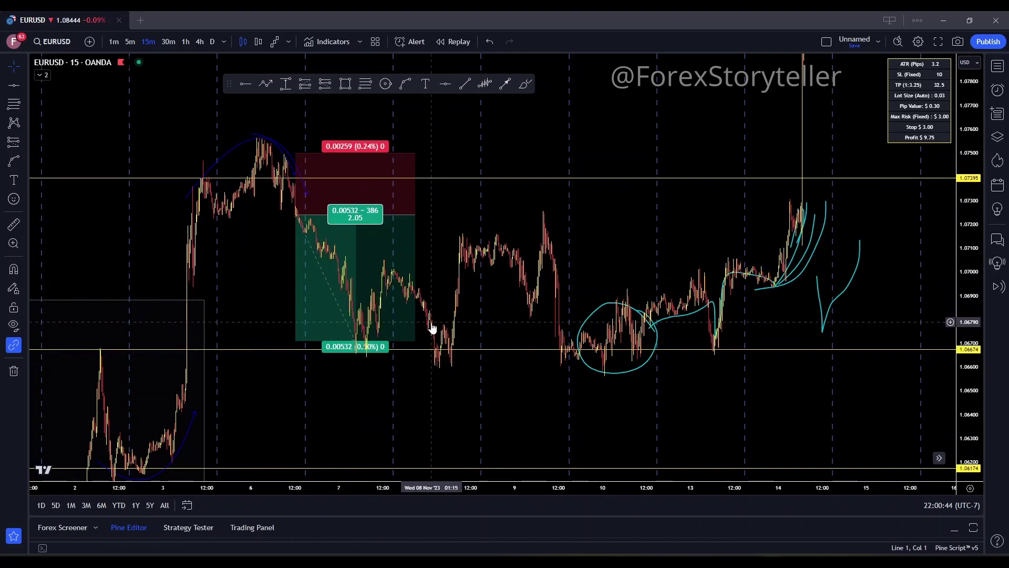
{"action": "left_click", "coordinate": [375, 297]}
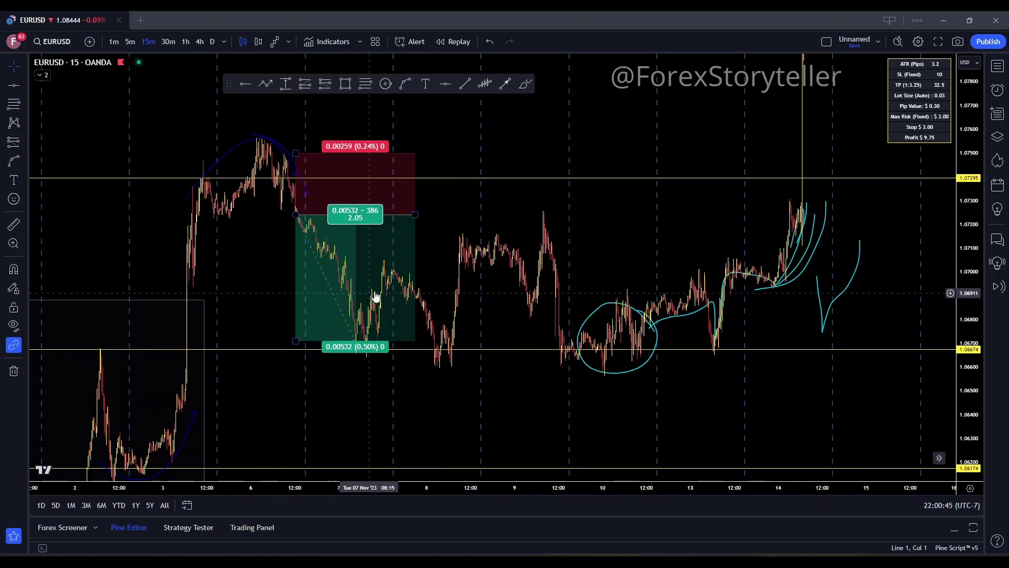
{"action": "left_click", "coordinate": [434, 336]}
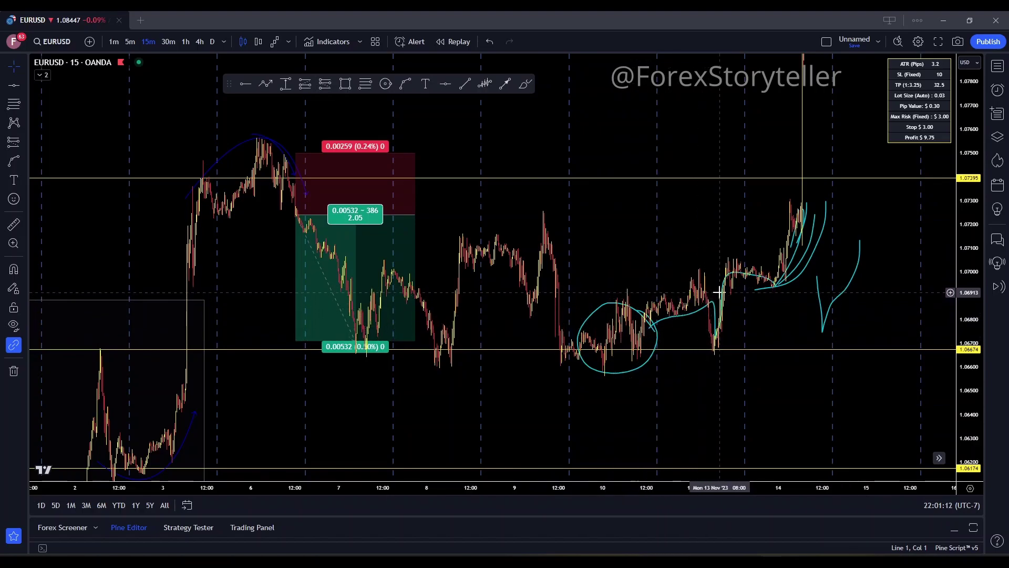
{"action": "left_click", "coordinate": [524, 85]}
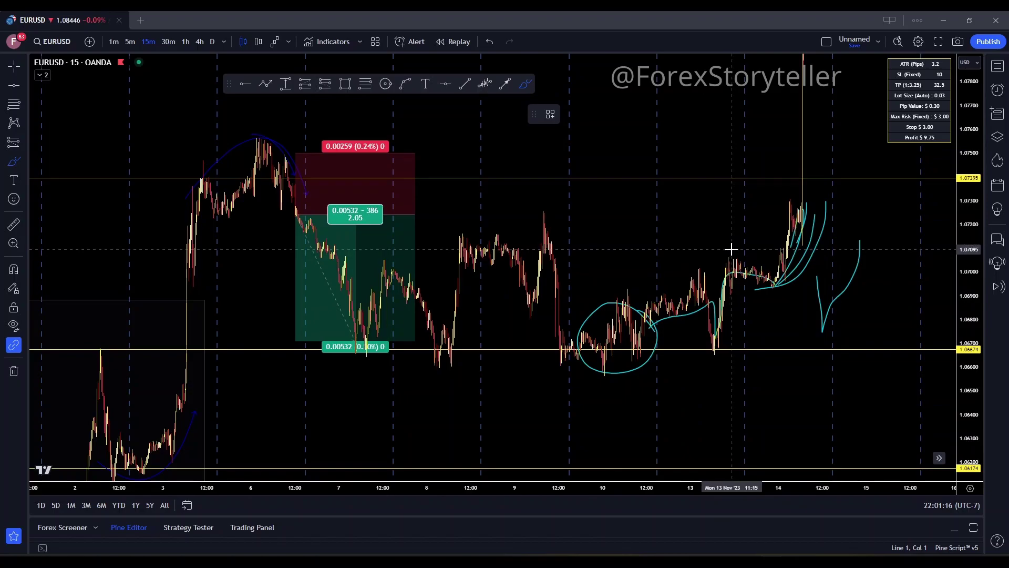
{"action": "mouse_move", "coordinate": [731, 249]}
{"action": "left_mouse_down"}
{"action": "mouse_move", "coordinate": [702, 258]}
{"action": "mouse_move", "coordinate": [694, 283]}
{"action": "mouse_move", "coordinate": [699, 349]}
{"action": "mouse_move", "coordinate": [730, 367]}
{"action": "mouse_move", "coordinate": [752, 292]}
{"action": "mouse_move", "coordinate": [718, 248]}
{"action": "left_mouse_up"}
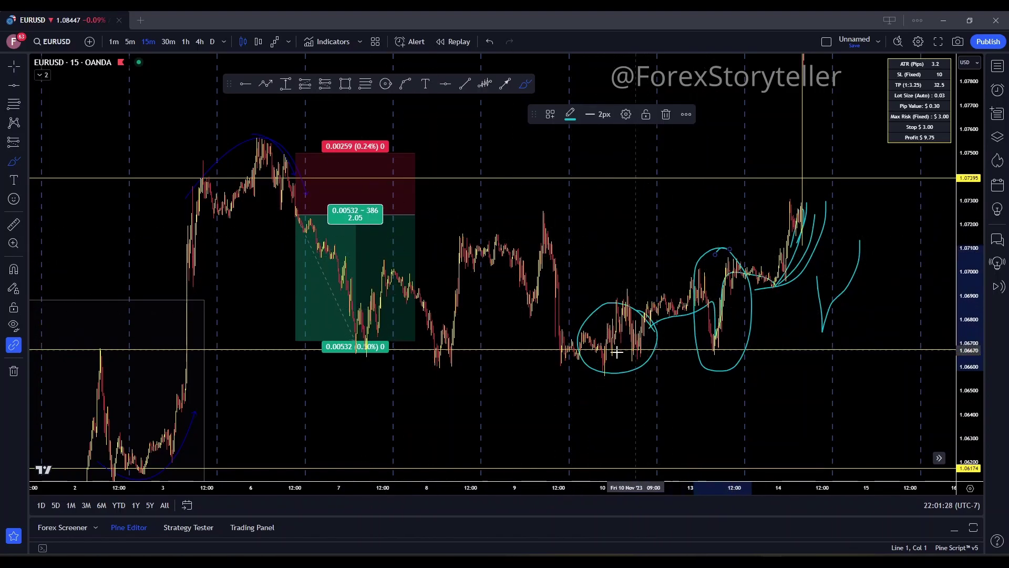
Step: Brush a line under the 10–13 November lows near 1.0661, a loop over the 13 November high and an upward arrow to about 1.0773
{"action": "left_click_drag", "start_coordinate": [546, 359], "coordinate": [699, 368]}
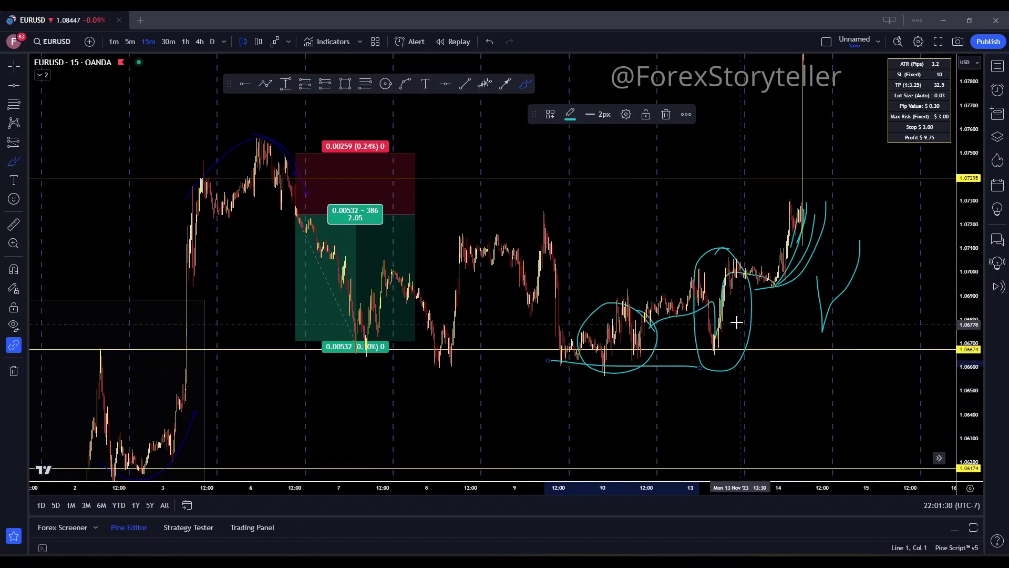
{"action": "key", "text": "Escape"}
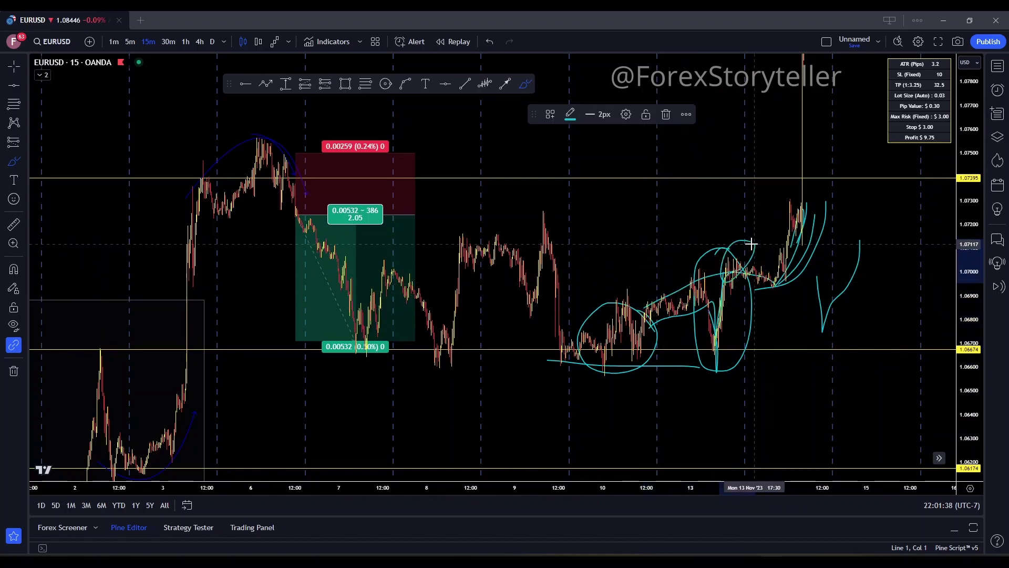
{"action": "mouse_move", "coordinate": [754, 244]}
{"action": "left_mouse_down"}
{"action": "mouse_move", "coordinate": [730, 275]}
{"action": "mouse_move", "coordinate": [777, 204]}
{"action": "left_mouse_up"}
{"action": "mouse_move", "coordinate": [777, 253]}
{"action": "left_mouse_down"}
{"action": "mouse_move", "coordinate": [782, 95]}
{"action": "mouse_move", "coordinate": [770, 116]}
{"action": "mouse_move", "coordinate": [790, 109]}
{"action": "left_mouse_up"}
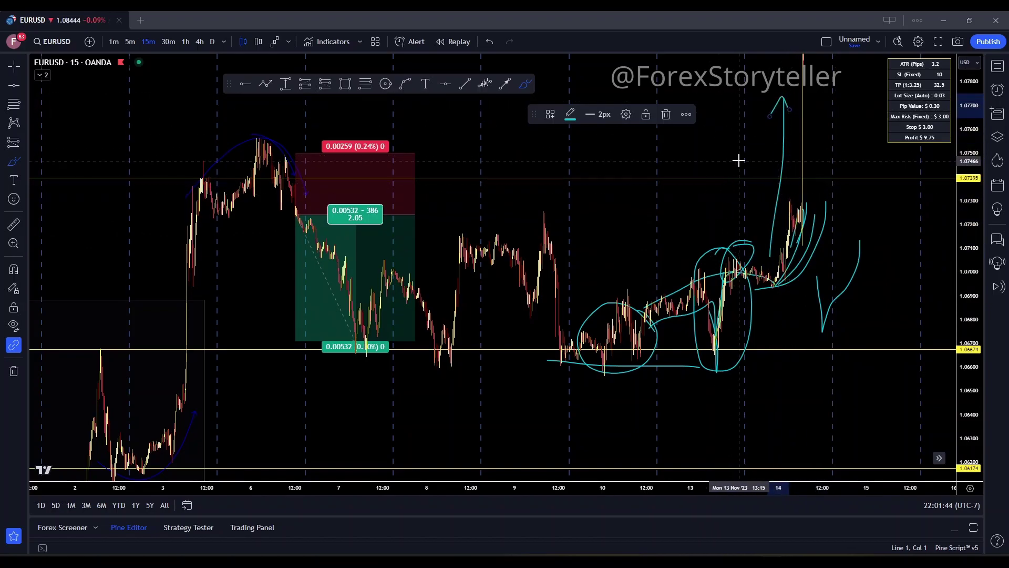
Step: Undo the freehand strokes just added around the 10–14 November structure
{"action": "key", "text": "ctrl+z"}
{"action": "key", "text": "ctrl+z"}
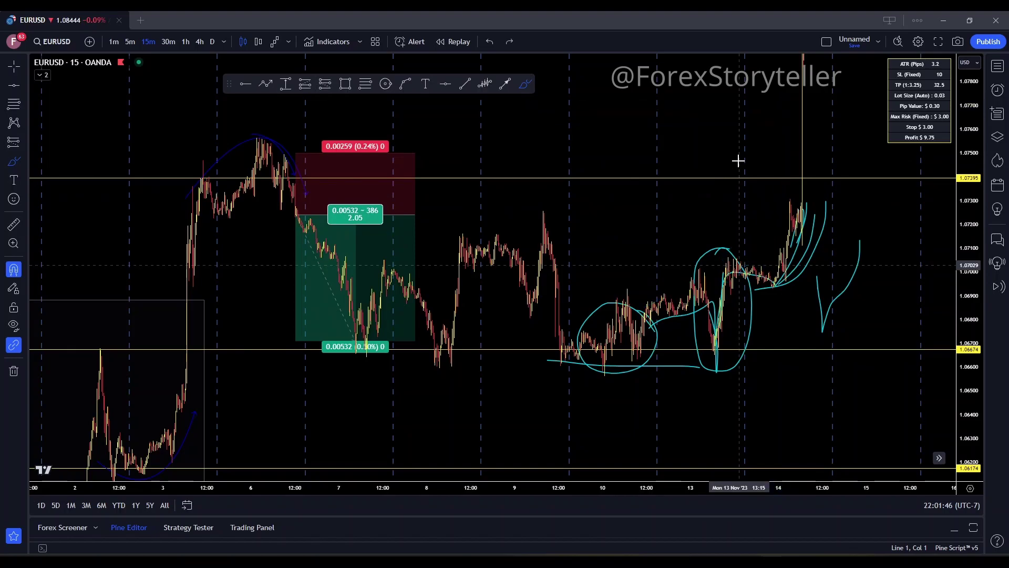
{"action": "scroll", "coordinate": [738, 162], "scroll_direction": "right", "scroll_amount": 5}
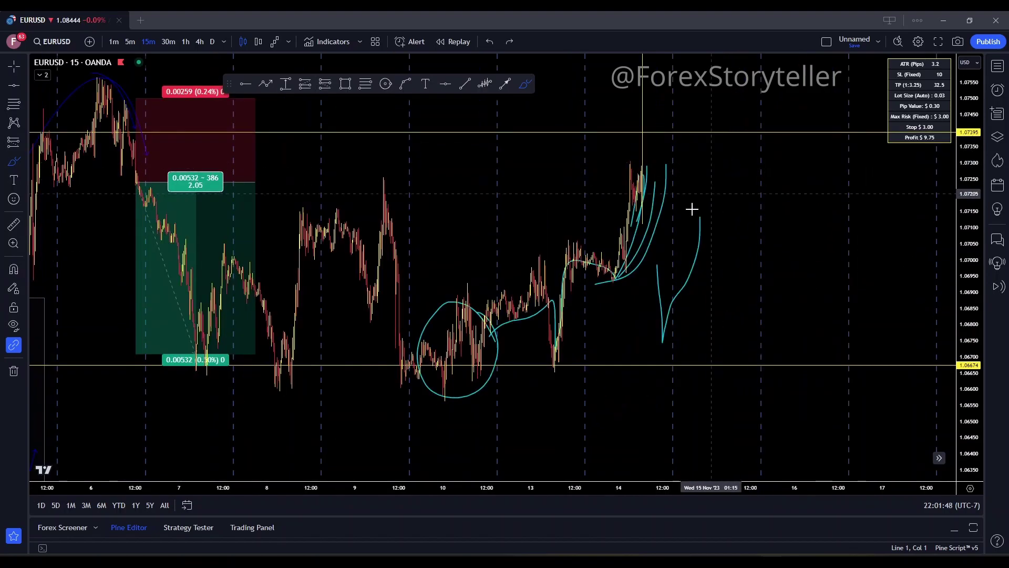
Step: Delete the short position drawn over the 6–7 November decline
{"action": "scroll", "coordinate": [657, 239], "scroll_direction": "down", "scroll_amount": 2}
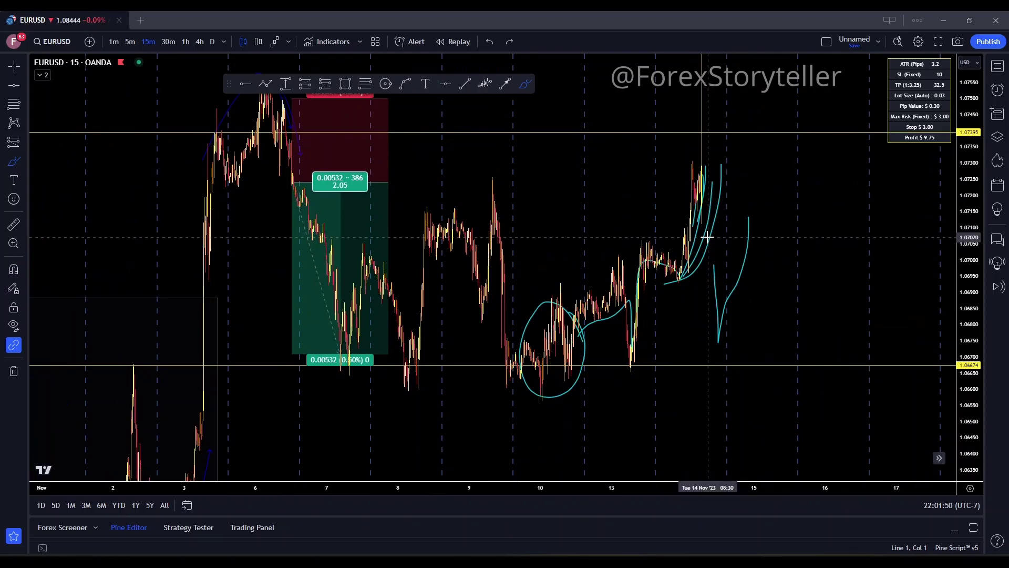
{"action": "scroll", "coordinate": [704, 236], "scroll_direction": "down", "scroll_amount": 1}
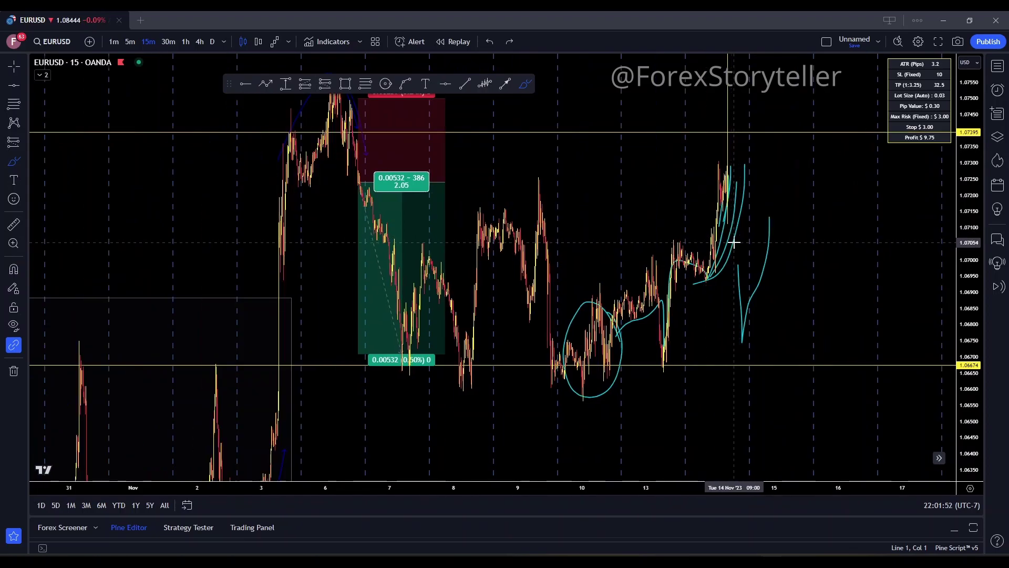
{"action": "scroll", "coordinate": [722, 242], "scroll_direction": "down", "scroll_amount": 1}
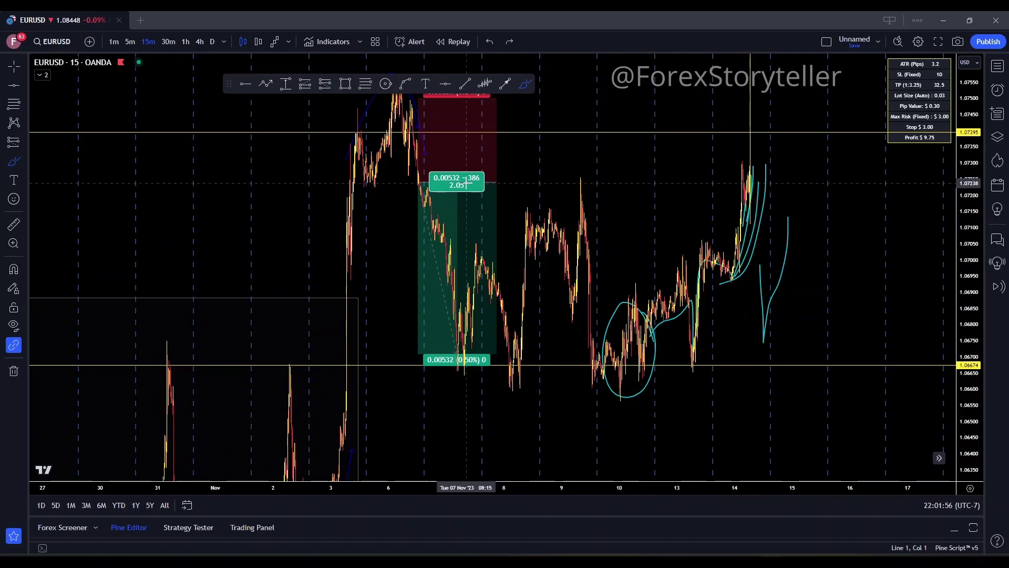
{"action": "scroll", "coordinate": [464, 180], "scroll_direction": "up", "scroll_amount": 1}
{"action": "scroll", "coordinate": [467, 189], "scroll_direction": "down", "scroll_amount": 1}
{"action": "scroll", "coordinate": [471, 205], "scroll_direction": "up", "scroll_amount": 1}
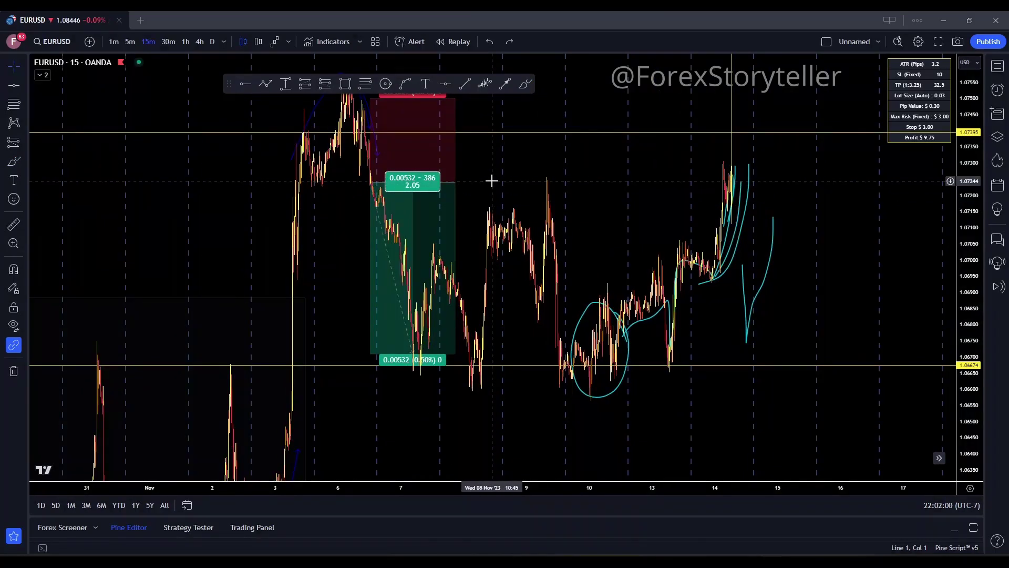
{"action": "key", "text": "Delete"}
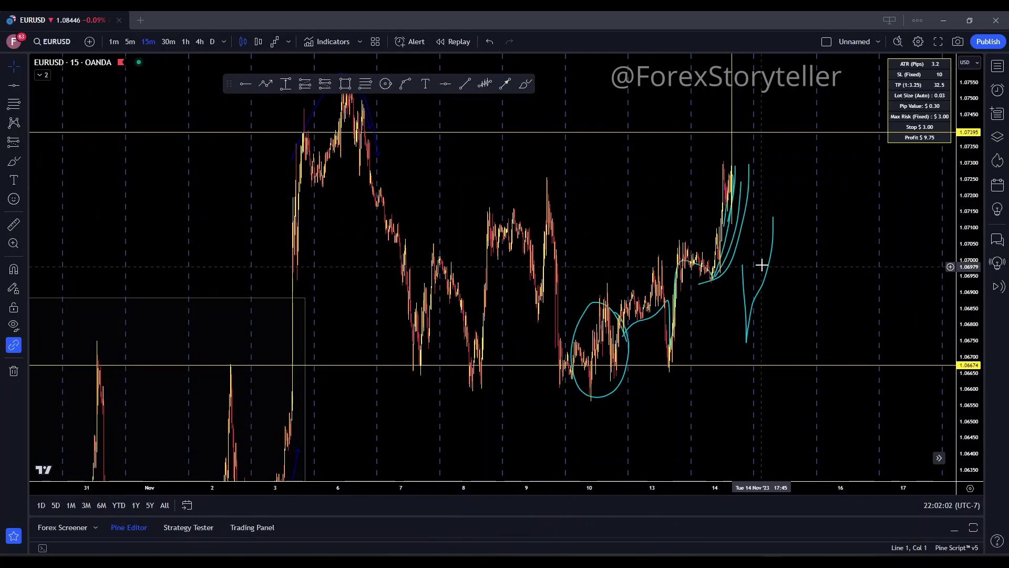
Step: Delete the cyan freehand circle, curves and arrow strokes covering the 10–14 November recovery
{"action": "key", "text": "Delete"}
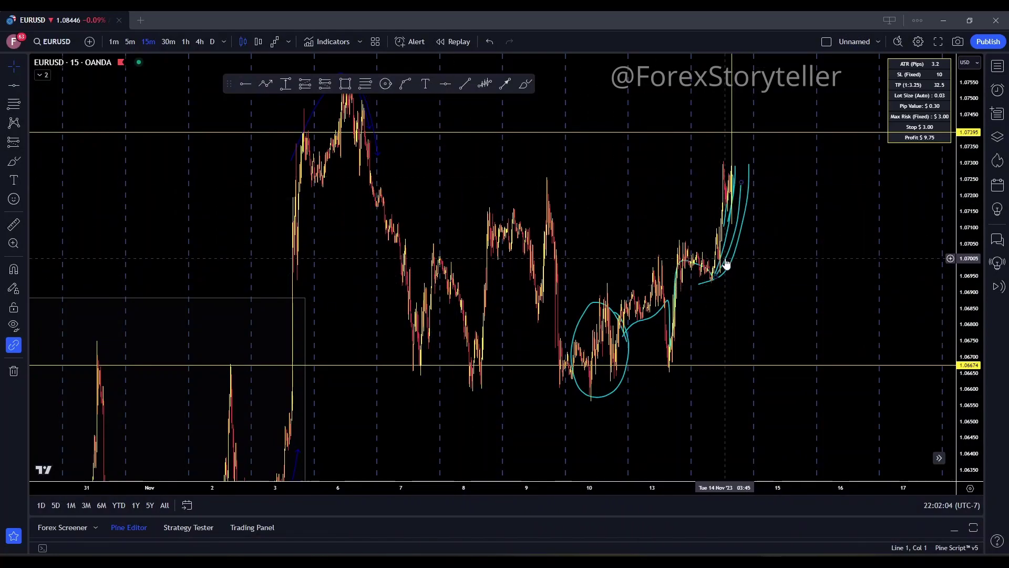
{"action": "key", "text": "Delete"}
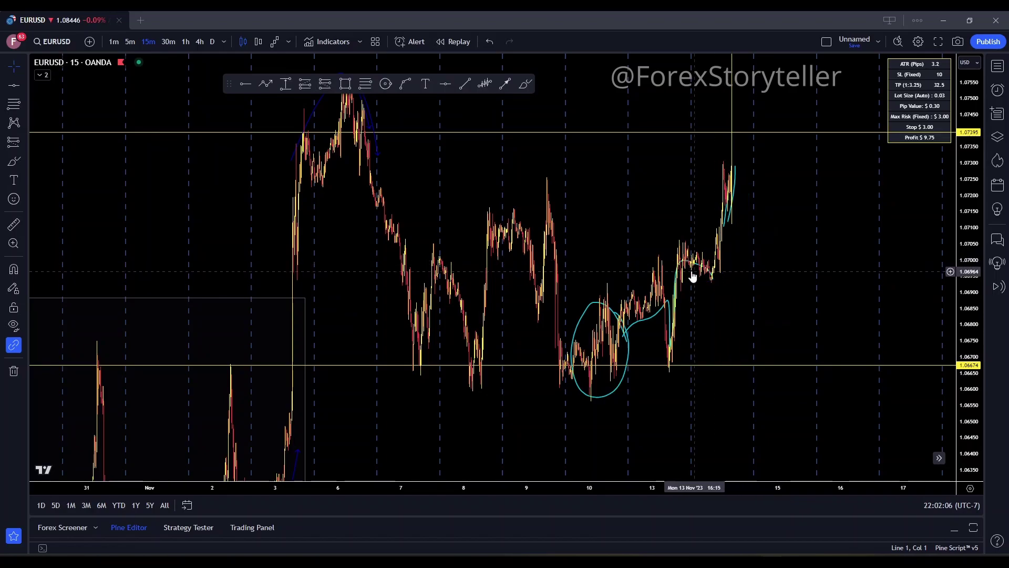
{"action": "left_click", "coordinate": [696, 265]}
{"action": "key", "text": "Delete"}
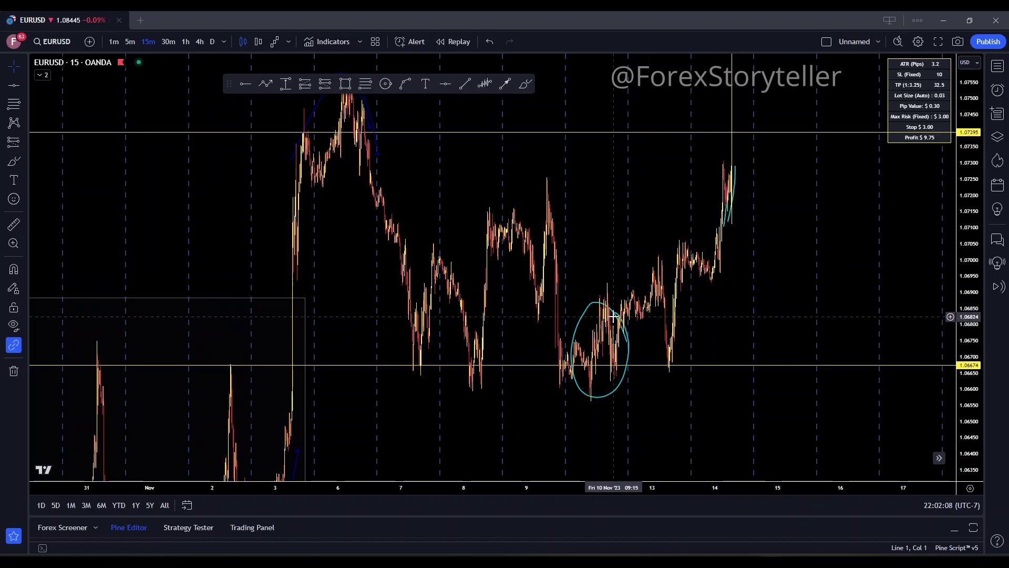
{"action": "left_click", "coordinate": [615, 319]}
{"action": "key", "text": "Delete"}
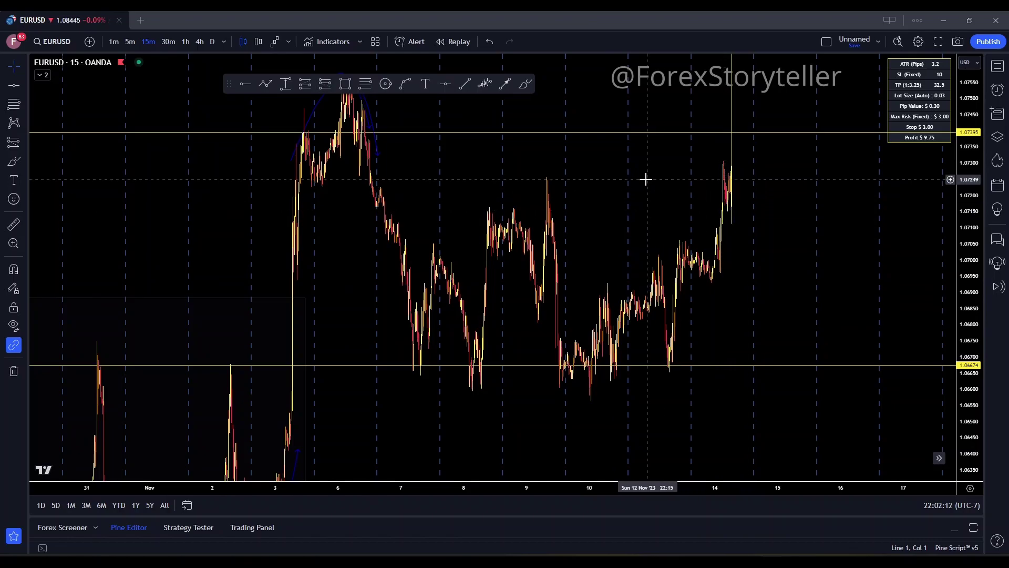
Step: Examine the price structure and marked trades from the 14 November breakout through the early December decline and range
{"action": "left_click_drag", "start_coordinate": [646, 179], "coordinate": [622, 279]}
{"action": "scroll", "coordinate": [640, 198], "scroll_direction": "up", "scroll_amount": 5}
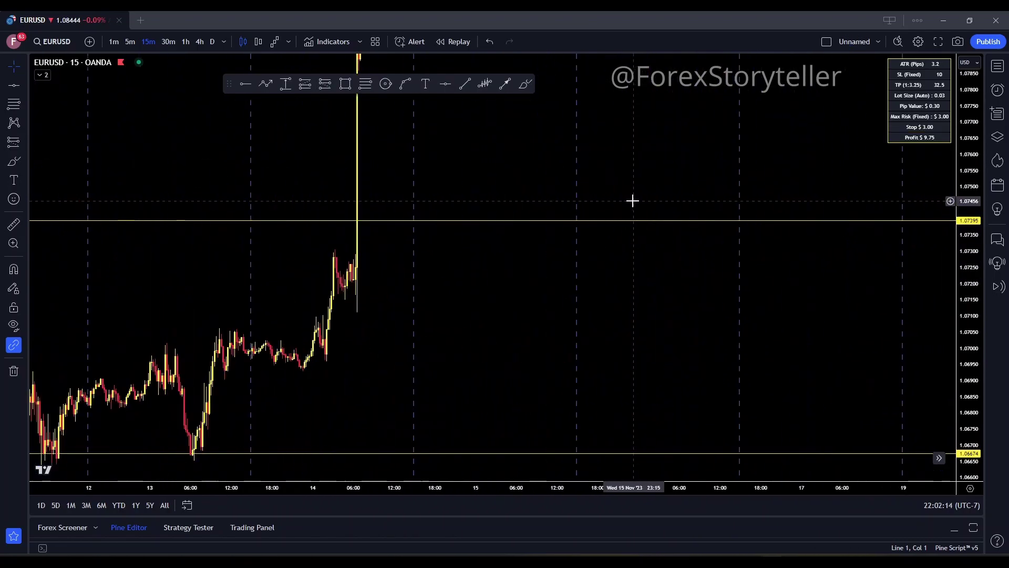
{"action": "left_click_drag", "start_coordinate": [632, 200], "coordinate": [608, 327]}
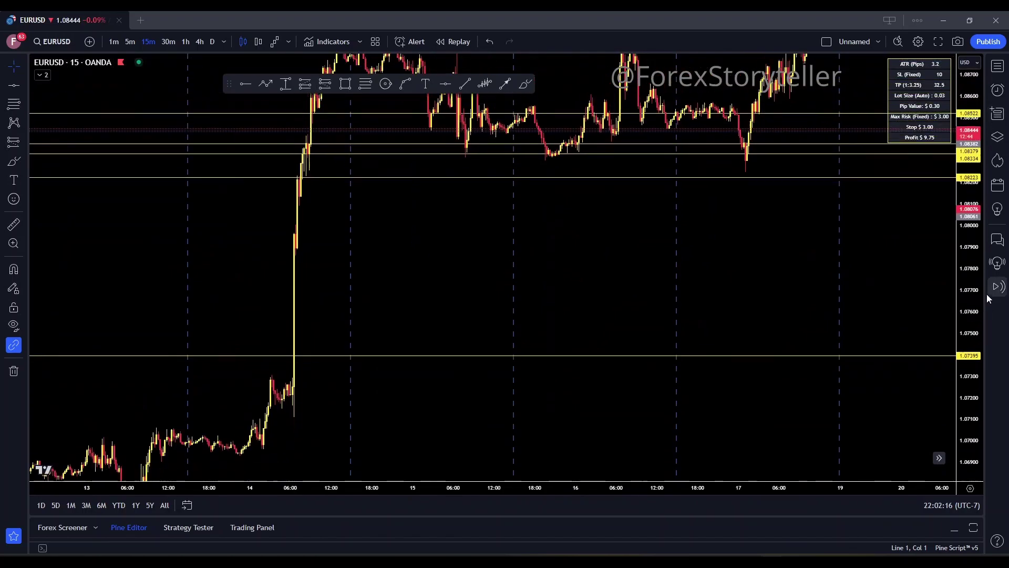
{"action": "left_click_drag", "start_coordinate": [881, 271], "coordinate": [354, 260]}
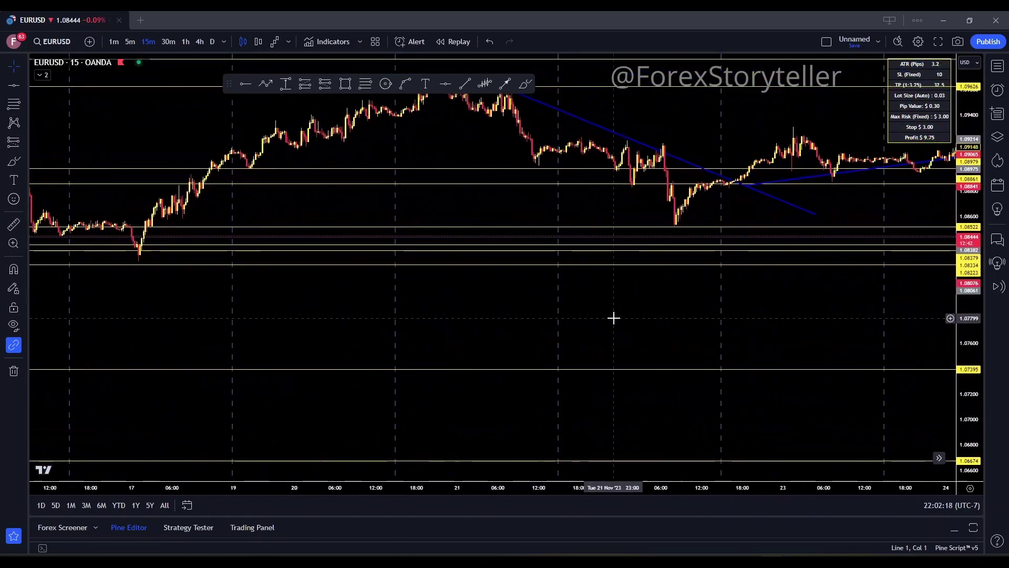
{"action": "left_click_drag", "start_coordinate": [613, 318], "coordinate": [202, 310]}
{"action": "left_click_drag", "start_coordinate": [703, 288], "coordinate": [351, 352]}
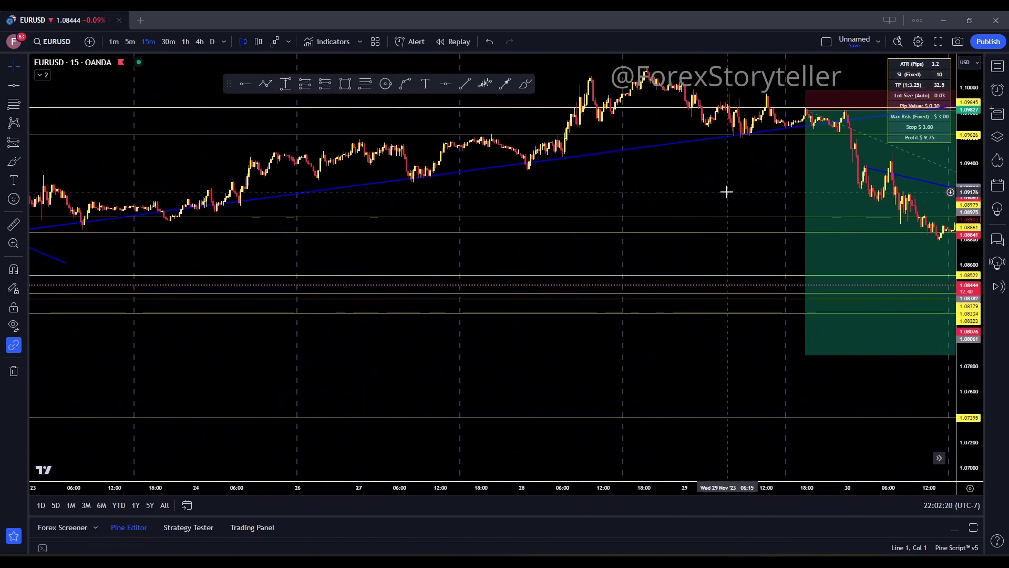
{"action": "scroll", "coordinate": [768, 198], "scroll_direction": "down", "scroll_amount": 3}
{"action": "left_click_drag", "start_coordinate": [732, 214], "coordinate": [473, 246]}
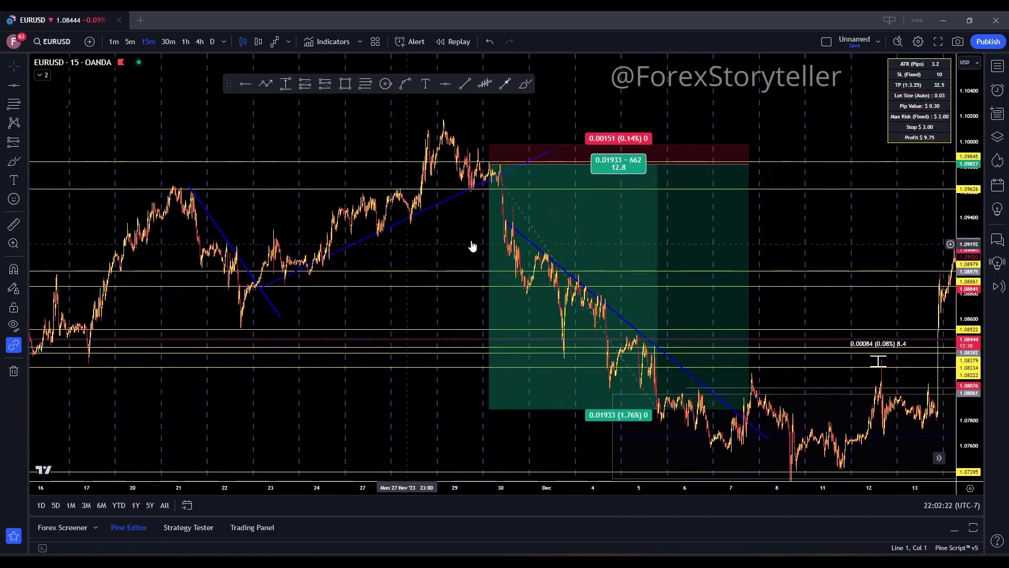
{"action": "left_click_drag", "start_coordinate": [768, 218], "coordinate": [572, 133]}
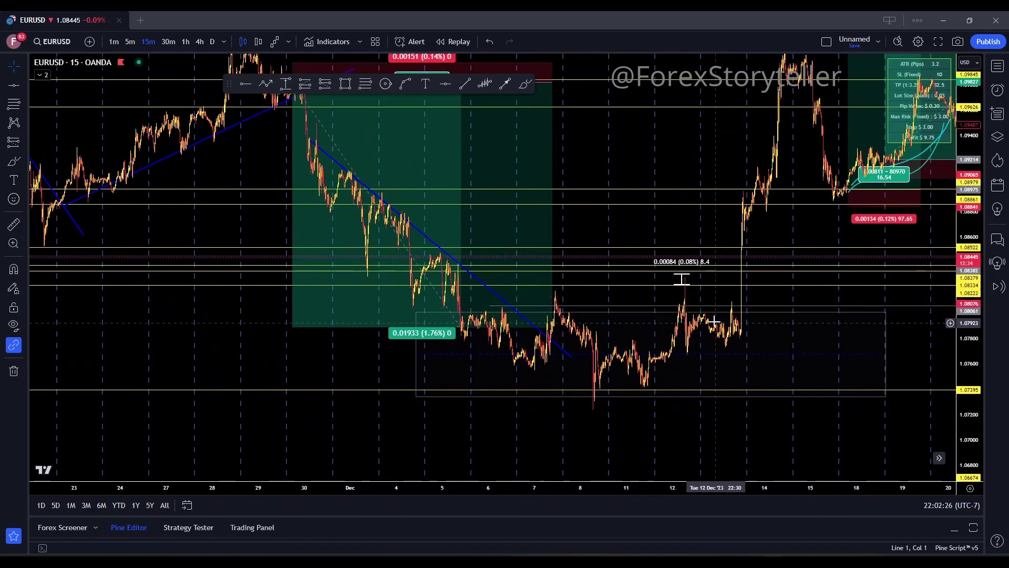
{"action": "scroll", "coordinate": [697, 374], "scroll_direction": "up", "scroll_amount": 3}
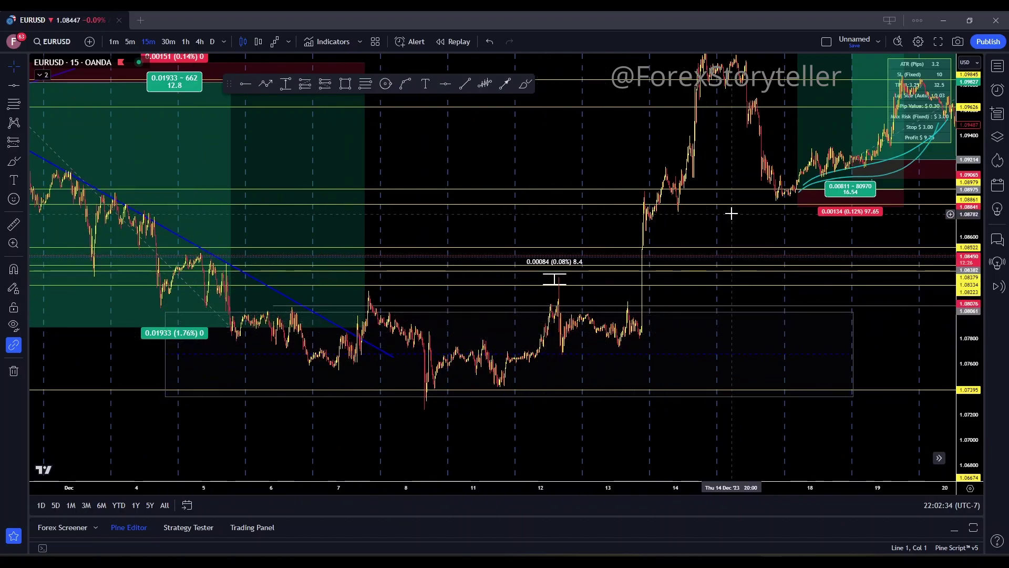
Step: Examine the 18 December long trades, the late December top and the January channel
{"action": "left_click_drag", "start_coordinate": [731, 213], "coordinate": [472, 286]}
{"action": "mouse_move", "coordinate": [678, 243]}
{"action": "left_mouse_down"}
{"action": "mouse_move", "coordinate": [485, 326]}
{"action": "mouse_move", "coordinate": [626, 283]}
{"action": "left_mouse_up"}
{"action": "key", "text": "ctrl+z"}
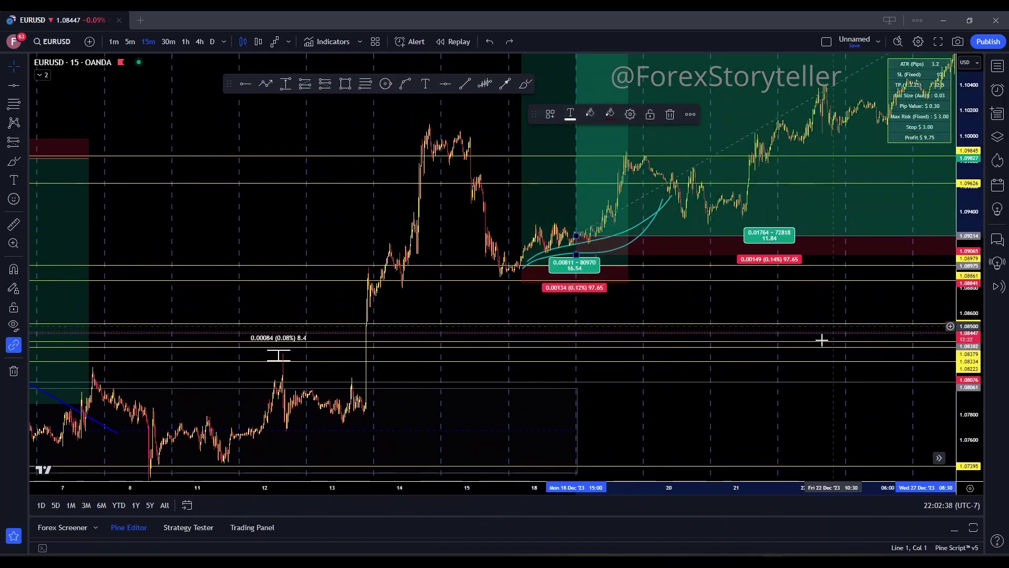
{"action": "mouse_move", "coordinate": [789, 310]}
{"action": "left_mouse_down"}
{"action": "mouse_move", "coordinate": [475, 365]}
{"action": "mouse_move", "coordinate": [448, 430]}
{"action": "left_mouse_up"}
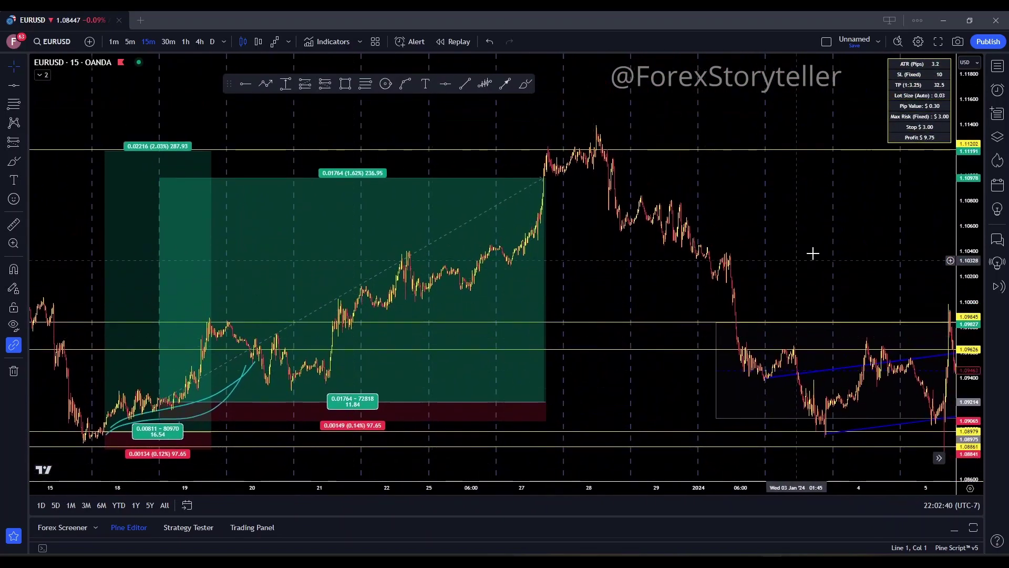
{"action": "left_click_drag", "start_coordinate": [813, 253], "coordinate": [414, 169]}
{"action": "mouse_move", "coordinate": [576, 185]}
{"action": "left_mouse_down"}
{"action": "mouse_move", "coordinate": [421, 169]}
{"action": "mouse_move", "coordinate": [757, 212]}
{"action": "mouse_move", "coordinate": [349, 112]}
{"action": "left_mouse_up"}
{"action": "left_click_drag", "start_coordinate": [591, 142], "coordinate": [503, 133]}
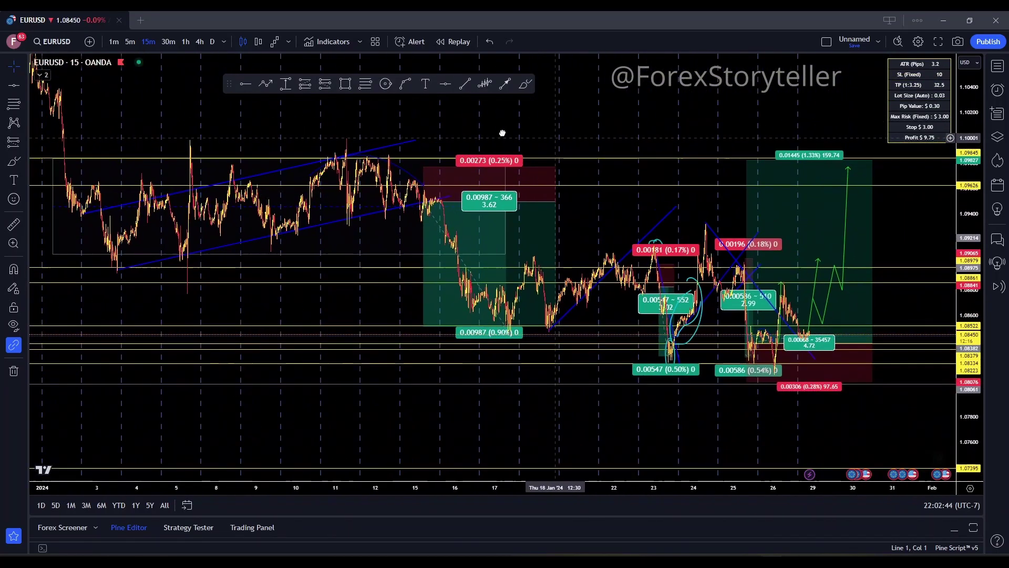
Step: Examine the 23–26 January short trades and the current long position with its projected upward path
{"action": "left_click_drag", "start_coordinate": [749, 188], "coordinate": [566, 163]}
{"action": "left_click_drag", "start_coordinate": [697, 200], "coordinate": [811, 181]}
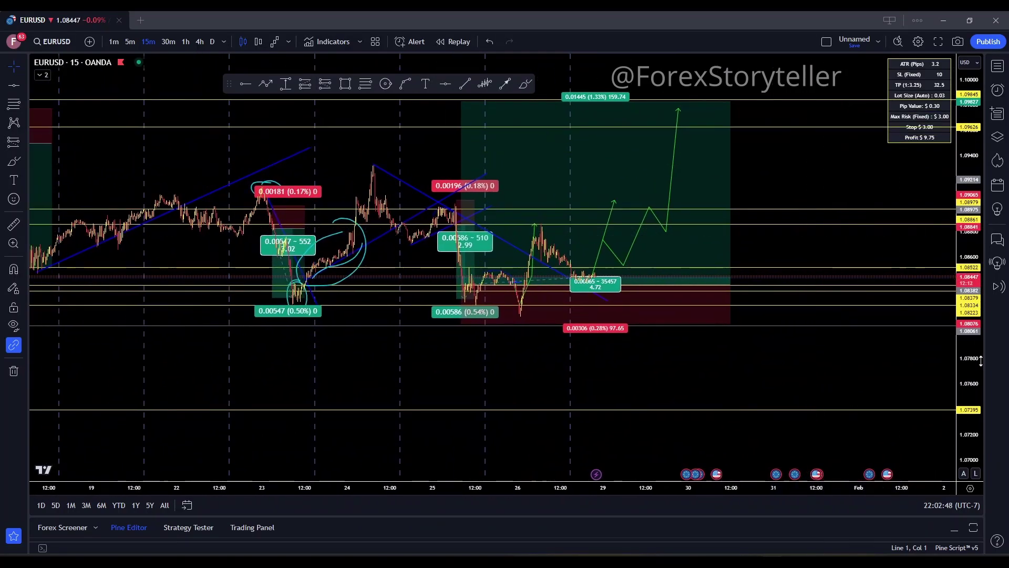
{"action": "left_click_drag", "start_coordinate": [980, 360], "coordinate": [981, 326]}
{"action": "left_click_drag", "start_coordinate": [793, 220], "coordinate": [833, 226]}
{"action": "scroll", "coordinate": [683, 230], "scroll_direction": "up", "scroll_amount": 3}
{"action": "scroll", "coordinate": [639, 268], "scroll_direction": "up", "scroll_amount": 5}
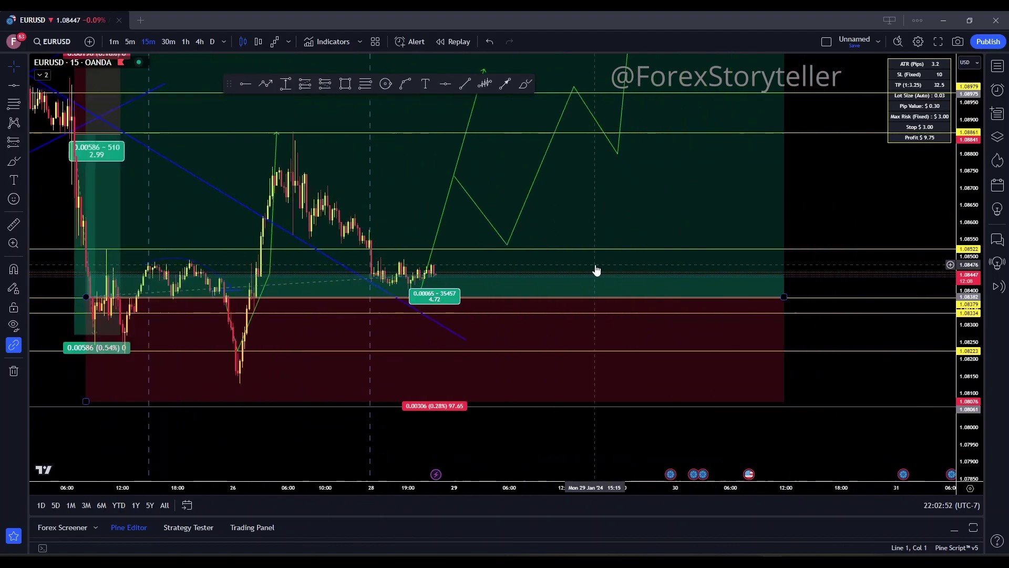
{"action": "scroll", "coordinate": [557, 251], "scroll_direction": "down", "scroll_amount": 5}
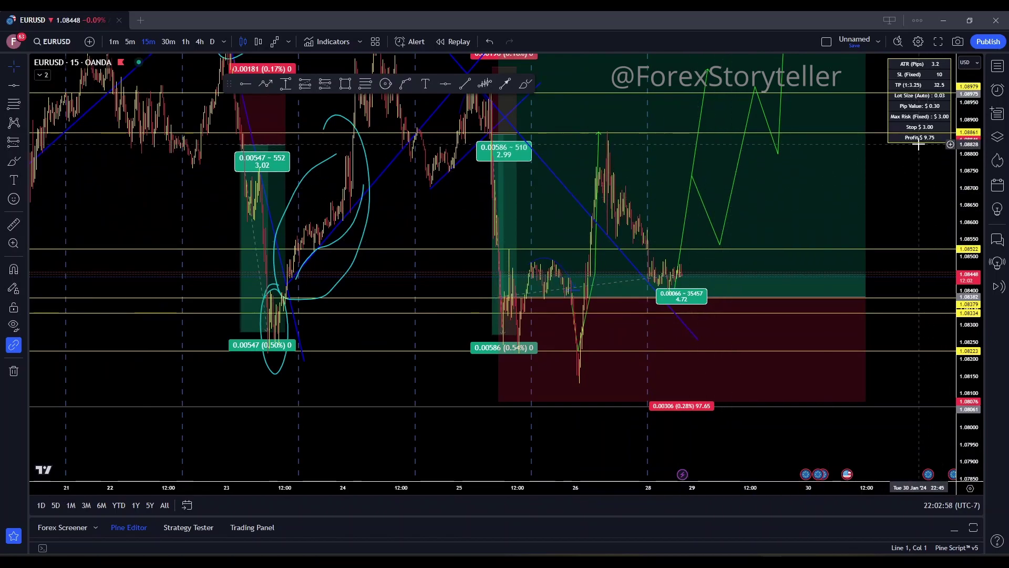
{"action": "scroll", "coordinate": [766, 205], "scroll_direction": "down", "scroll_amount": 3}
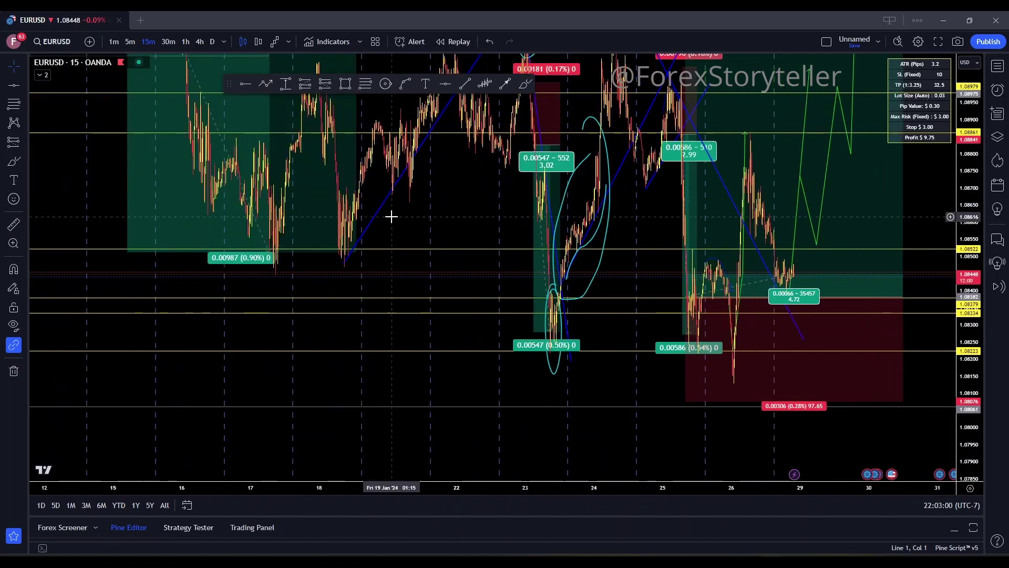
Step: Examine the price structure backwards from the late January trades through the December top and range to the November breakout
{"action": "left_click_drag", "start_coordinate": [463, 213], "coordinate": [607, 213]}
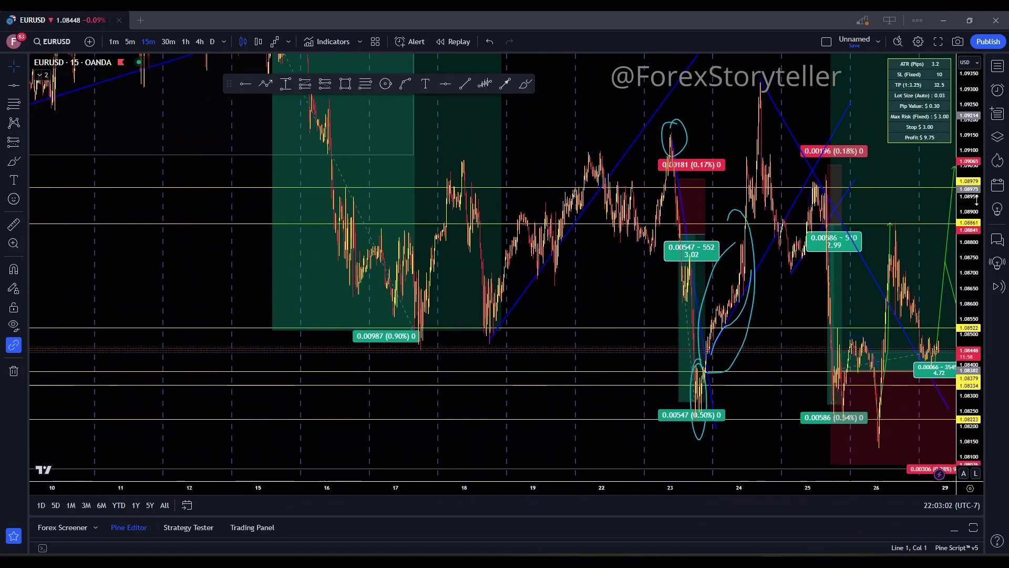
{"action": "left_click_drag", "start_coordinate": [954, 320], "coordinate": [954, 367]}
{"action": "left_click_drag", "start_coordinate": [548, 169], "coordinate": [645, 254]}
{"action": "scroll", "coordinate": [522, 181], "scroll_direction": "down", "scroll_amount": 4}
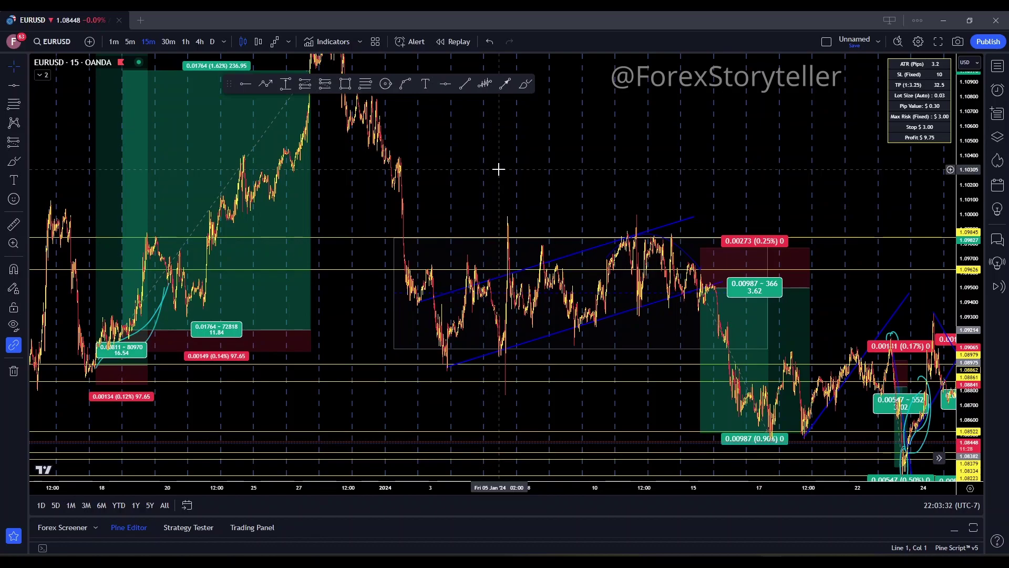
{"action": "scroll", "coordinate": [631, 182], "scroll_direction": "down", "scroll_amount": 2}
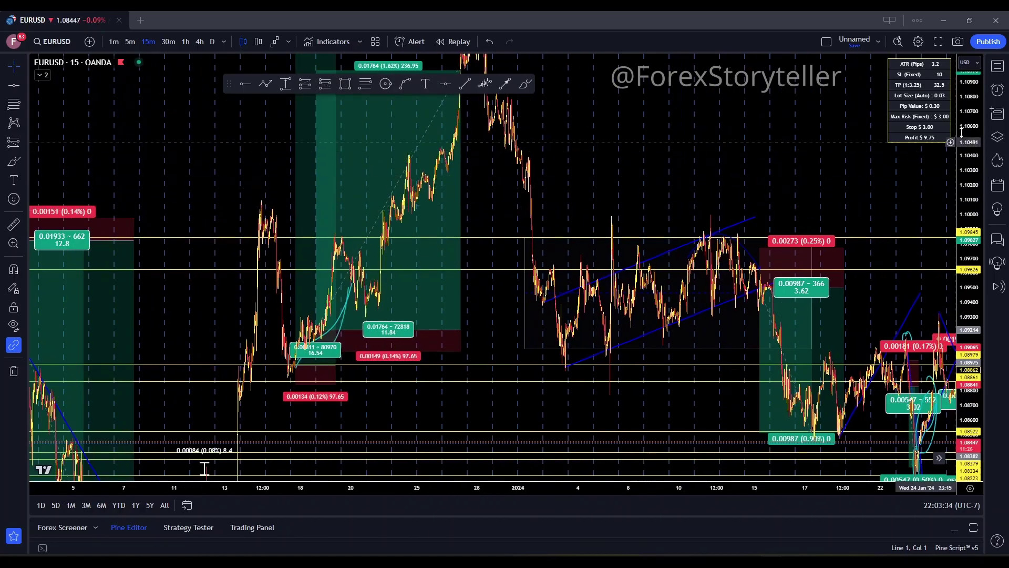
{"action": "left_click_drag", "start_coordinate": [961, 131], "coordinate": [962, 221]}
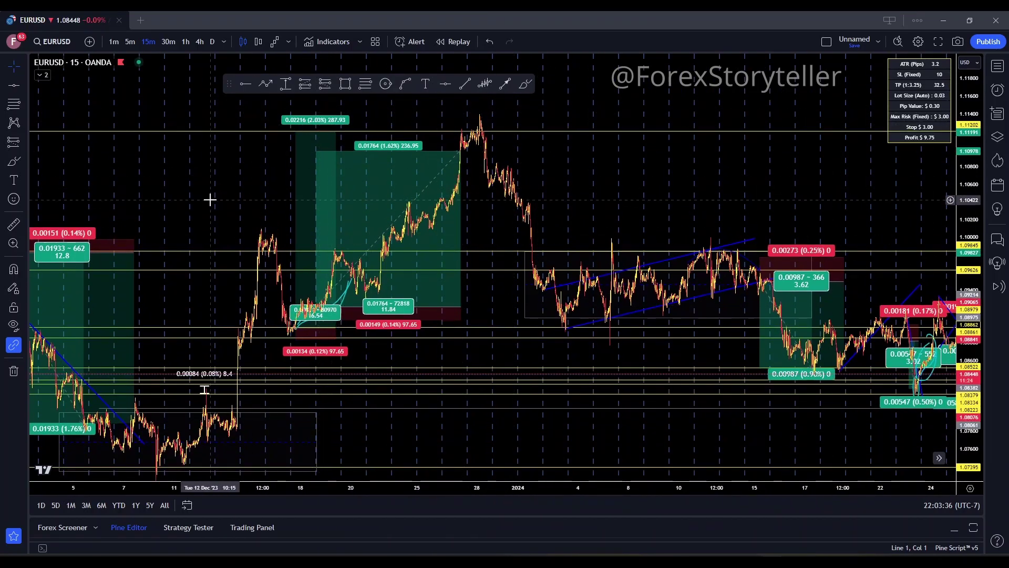
{"action": "left_click_drag", "start_coordinate": [210, 199], "coordinate": [528, 75]}
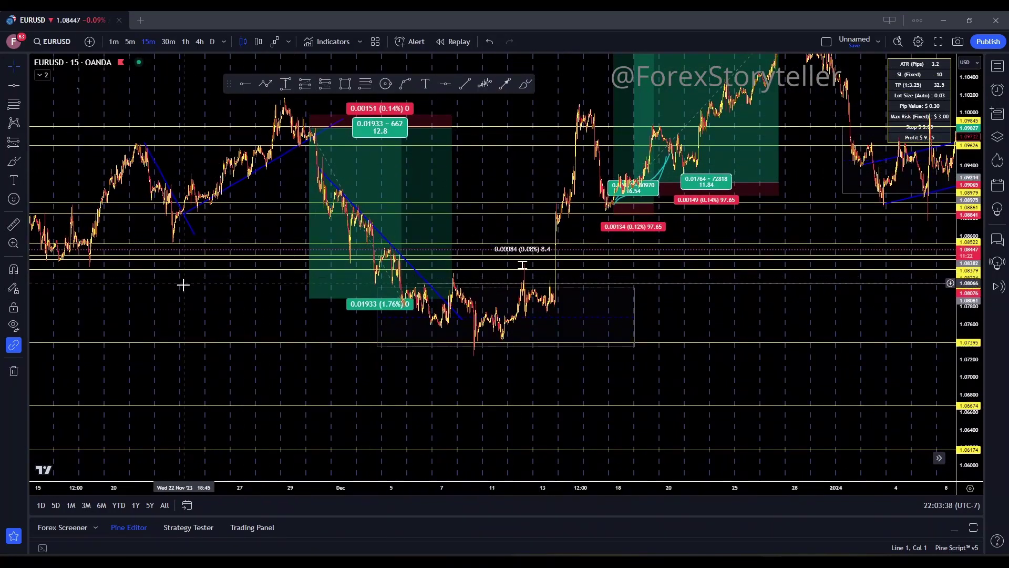
{"action": "left_click_drag", "start_coordinate": [183, 284], "coordinate": [792, 200]}
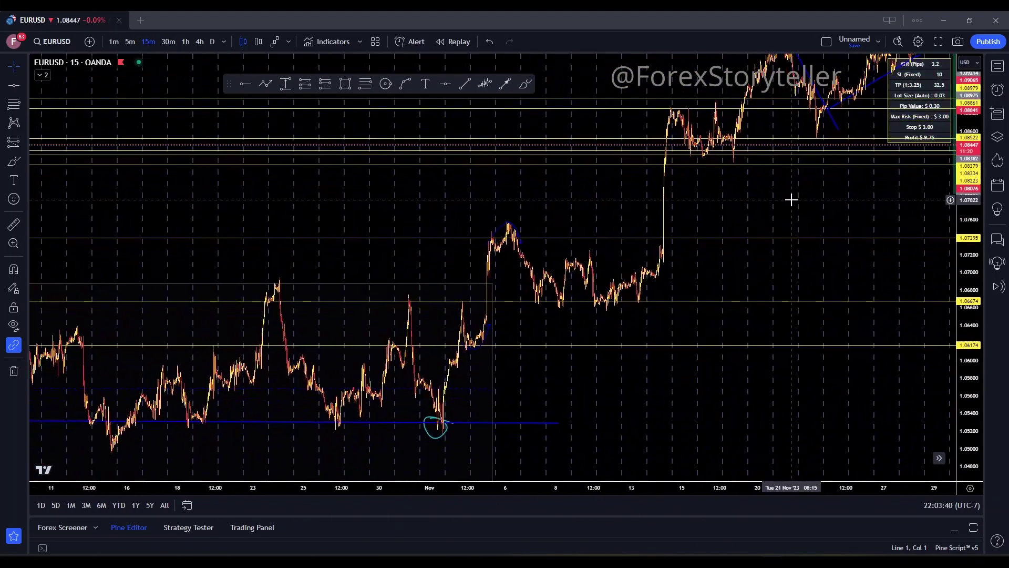
Step: Examine the structure forwards from the November range through the December base to the current long position and its projected path
{"action": "left_click_drag", "start_coordinate": [391, 205], "coordinate": [255, 231]}
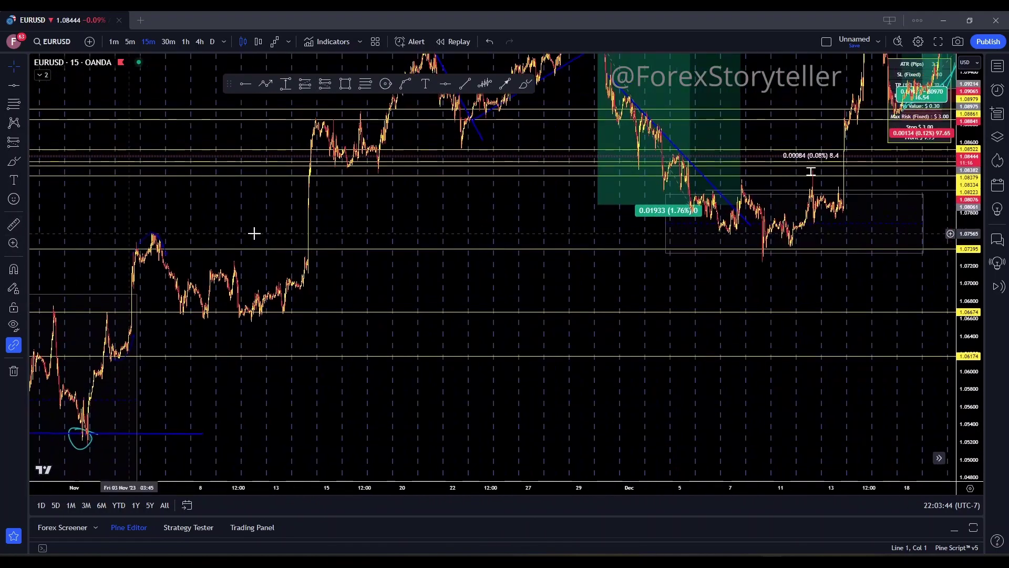
{"action": "left_click_drag", "start_coordinate": [550, 223], "coordinate": [351, 302]}
{"action": "left_click_drag", "start_coordinate": [793, 299], "coordinate": [585, 299]}
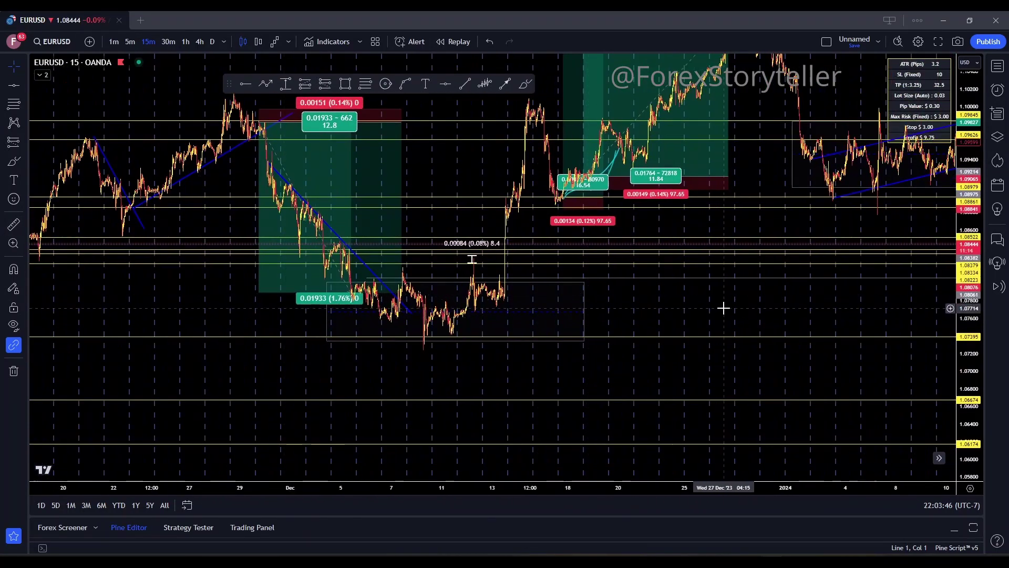
{"action": "left_click_drag", "start_coordinate": [723, 306], "coordinate": [338, 361]}
{"action": "left_click_drag", "start_coordinate": [894, 316], "coordinate": [682, 312]}
{"action": "scroll", "coordinate": [671, 205], "scroll_direction": "up", "scroll_amount": 3}
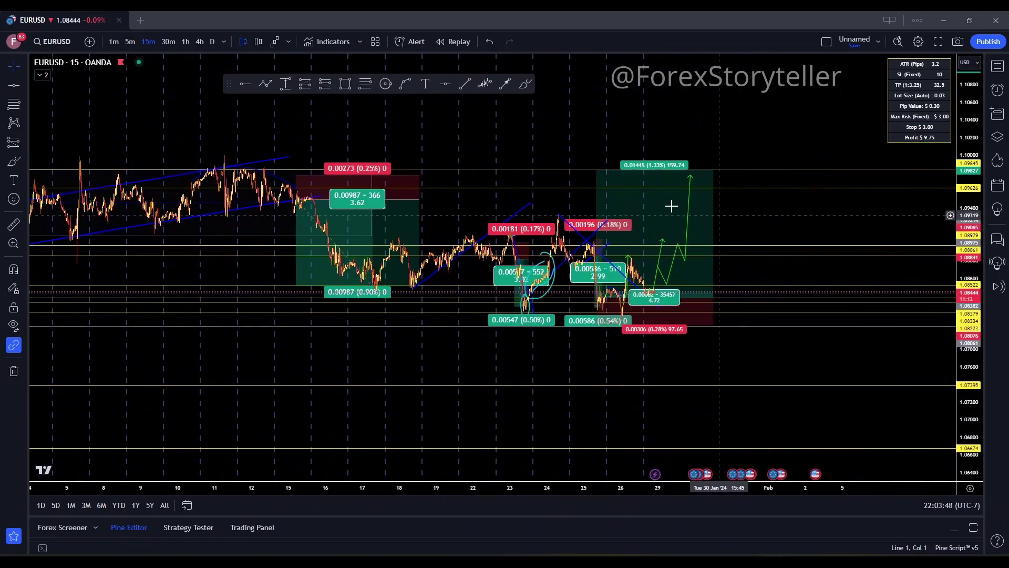
{"action": "left_click_drag", "start_coordinate": [568, 103], "coordinate": [785, 137]}
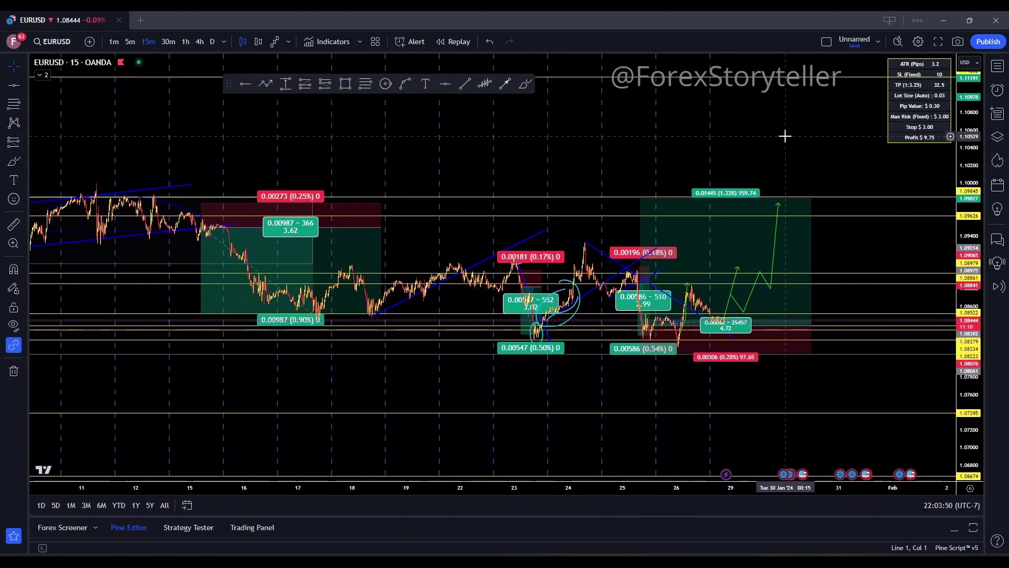
{"action": "left_click_drag", "start_coordinate": [972, 390], "coordinate": [935, 173]}
{"action": "scroll", "coordinate": [617, 288], "scroll_direction": "down", "scroll_amount": 1}
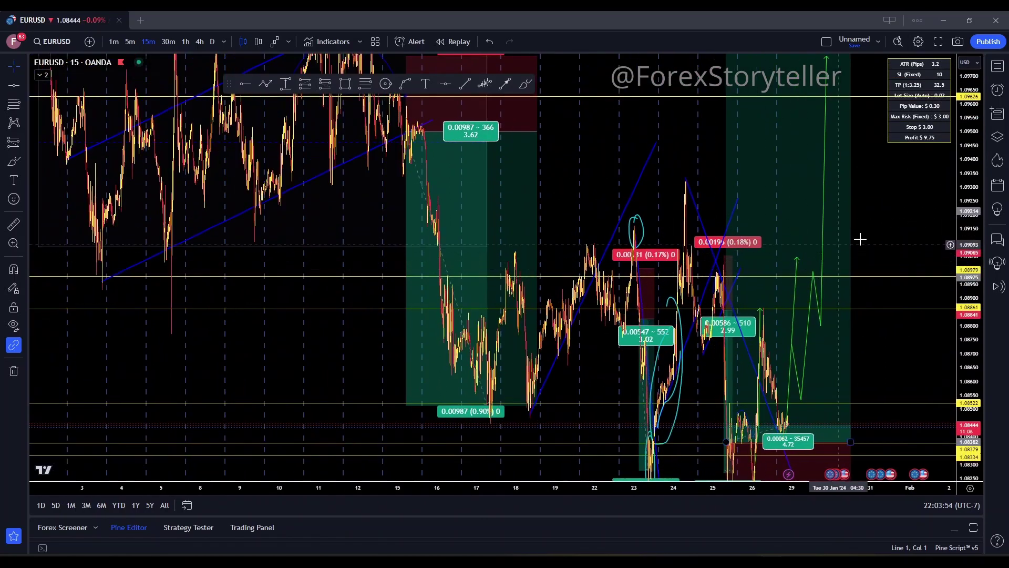
Step: Compare the January channel and its mid-January short trade with the late January trades and the current long position
{"action": "scroll", "coordinate": [876, 333], "scroll_direction": "down", "scroll_amount": 3}
{"action": "scroll", "coordinate": [798, 293], "scroll_direction": "up", "scroll_amount": 3}
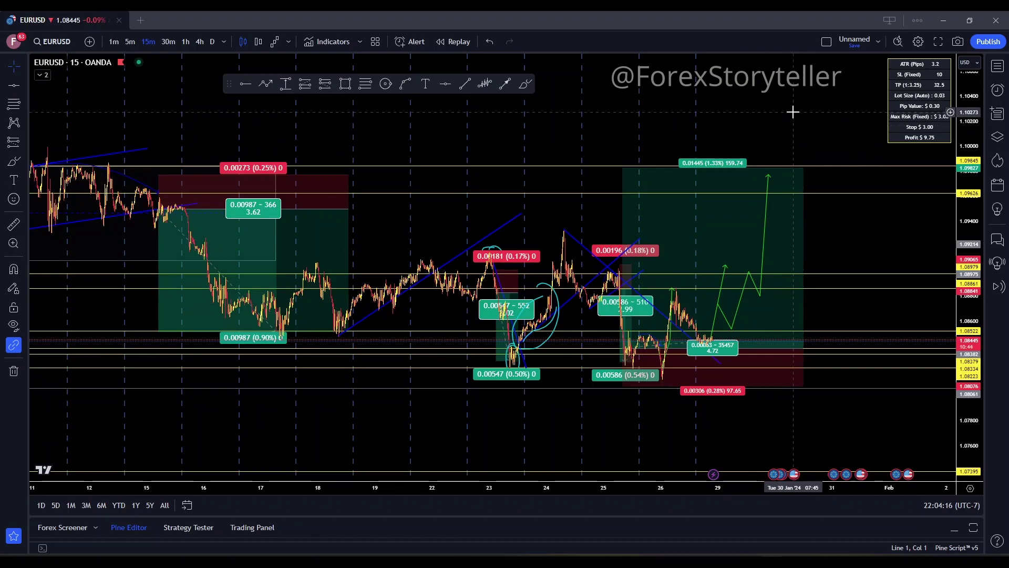
{"action": "scroll", "coordinate": [773, 136], "scroll_direction": "up", "scroll_amount": 5}
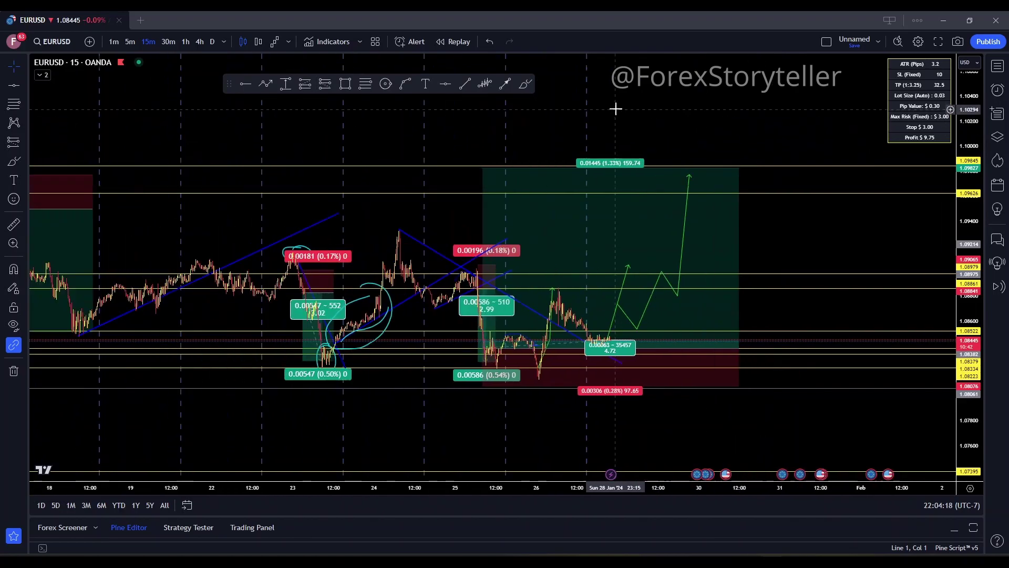
{"action": "scroll", "coordinate": [615, 109], "scroll_direction": "down", "scroll_amount": 2}
{"action": "left_click_drag", "start_coordinate": [547, 112], "coordinate": [696, 114]}
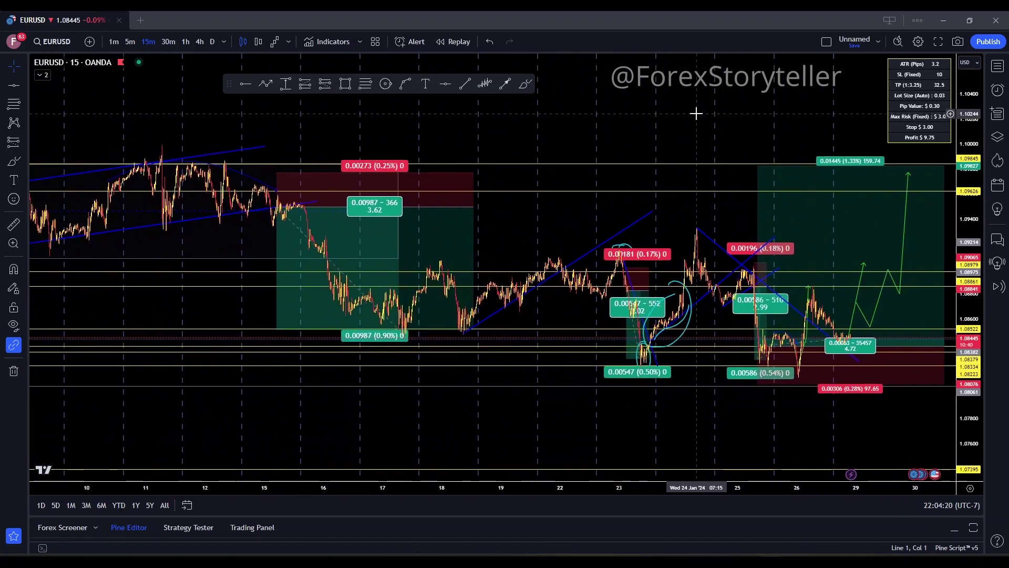
{"action": "scroll", "coordinate": [696, 114], "scroll_direction": "down", "scroll_amount": 1}
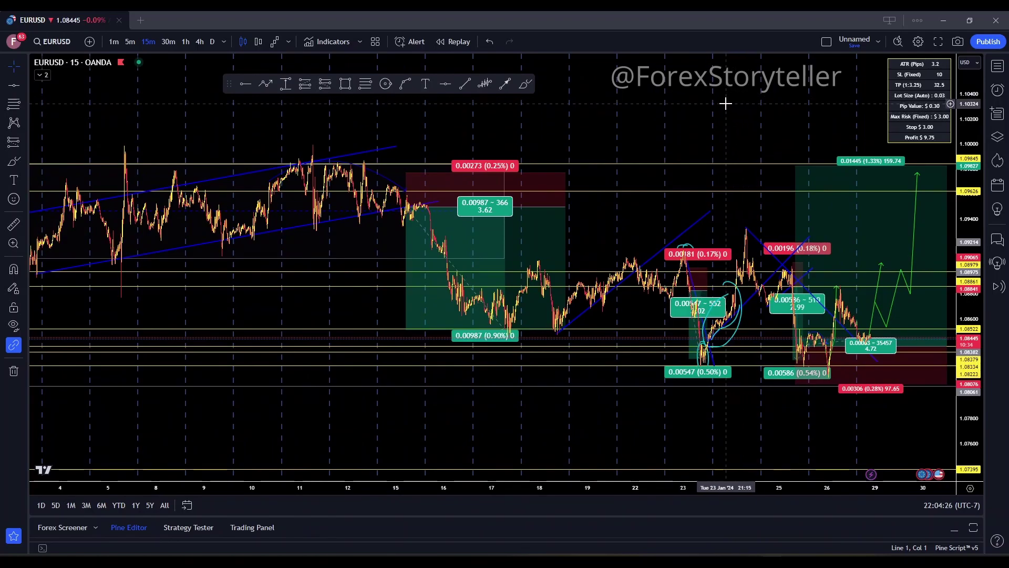
{"action": "scroll", "coordinate": [723, 106], "scroll_direction": "down", "scroll_amount": 2}
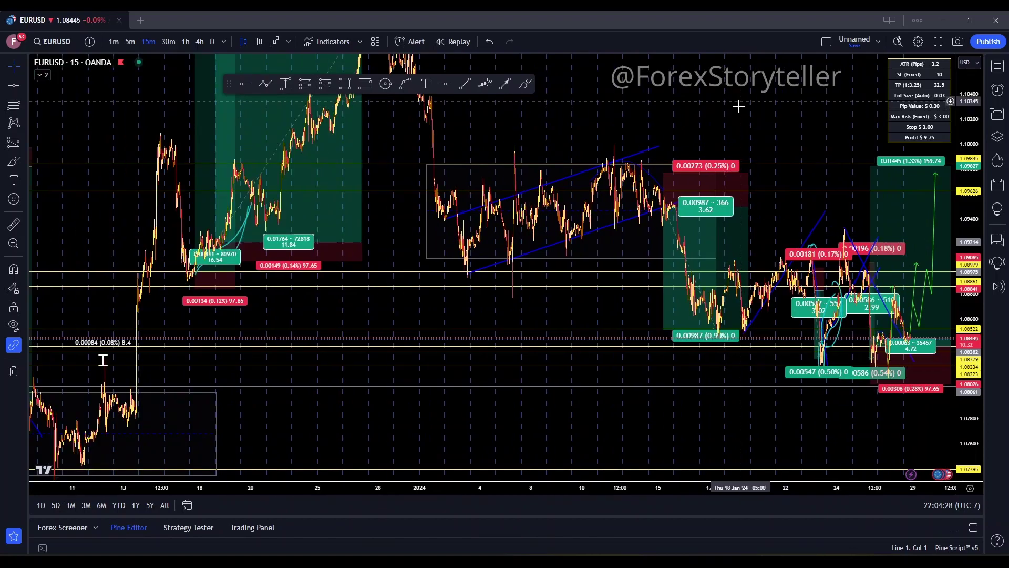
{"action": "left_click_drag", "start_coordinate": [738, 105], "coordinate": [674, 191]}
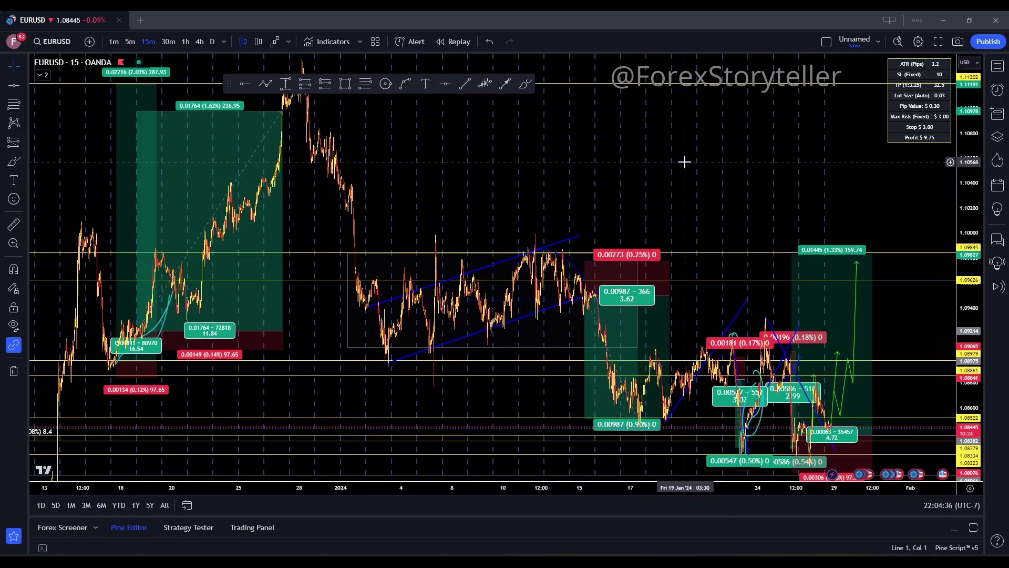
{"action": "scroll", "coordinate": [679, 166], "scroll_direction": "up", "scroll_amount": 2}
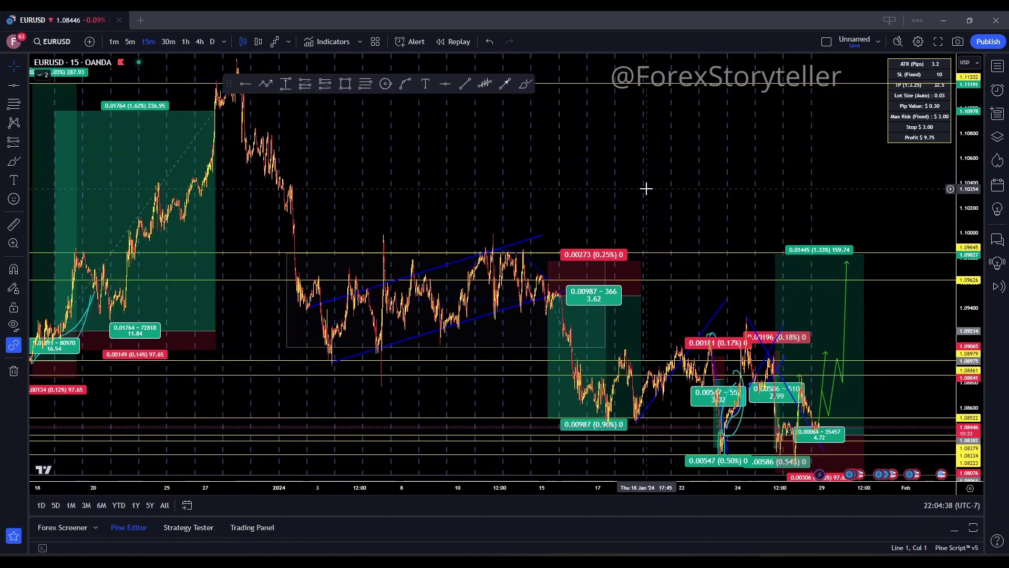
{"action": "mouse_move", "coordinate": [647, 189]}
{"action": "left_mouse_down"}
{"action": "mouse_move", "coordinate": [522, 185]}
{"action": "mouse_move", "coordinate": [665, 182]}
{"action": "left_mouse_up"}
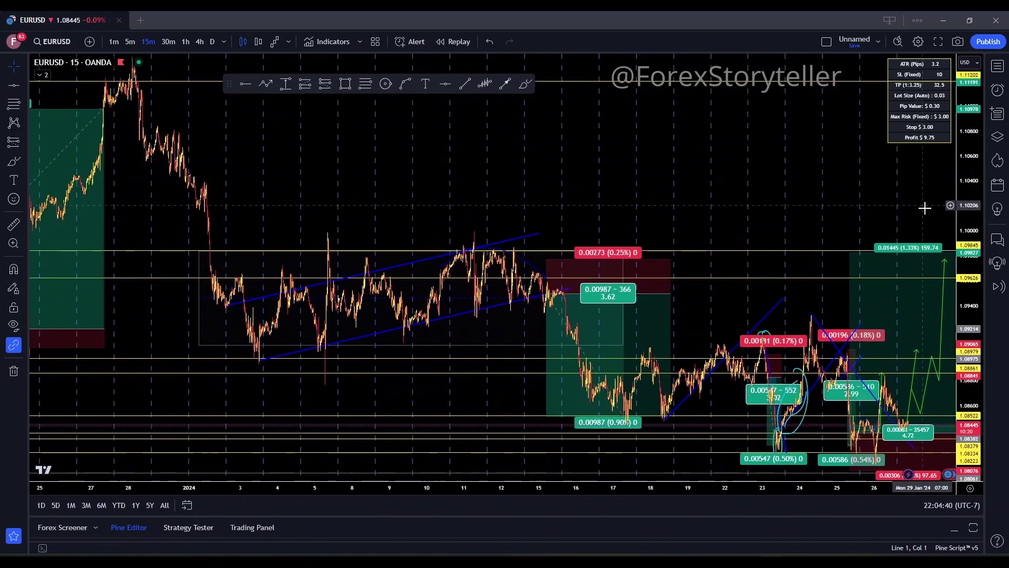
{"action": "left_click_drag", "start_coordinate": [924, 207], "coordinate": [656, 108]}
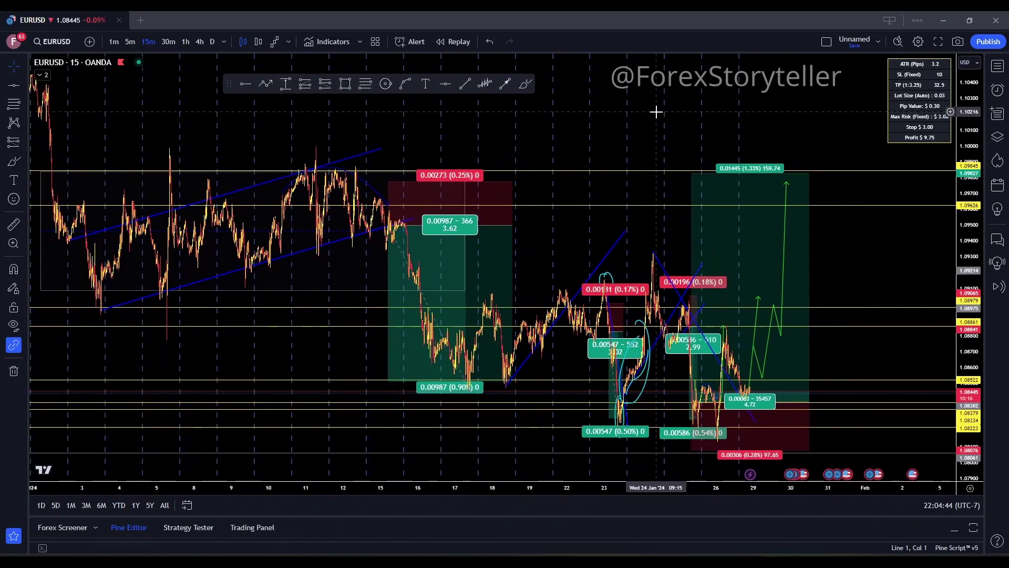
Step: Delete the cyan freehand circle at the 23 January top and the loop and curve along the 23–24 January recovery
{"action": "scroll", "coordinate": [631, 126], "scroll_direction": "up", "scroll_amount": 3}
{"action": "left_click_drag", "start_coordinate": [592, 130], "coordinate": [731, 117]}
{"action": "scroll", "coordinate": [730, 117], "scroll_direction": "up", "scroll_amount": 3}
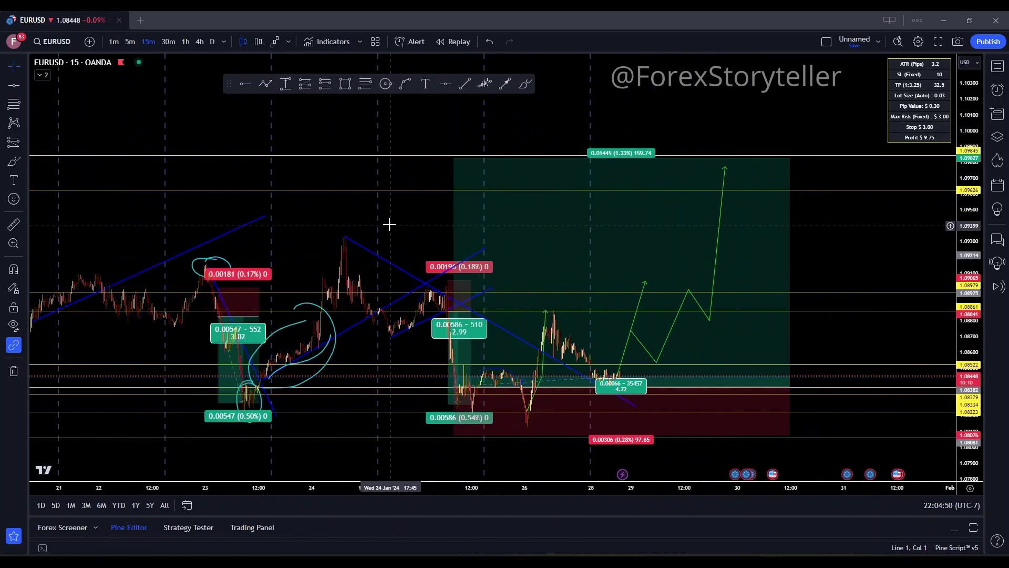
{"action": "left_click_drag", "start_coordinate": [388, 223], "coordinate": [624, 181]}
{"action": "scroll", "coordinate": [498, 205], "scroll_direction": "up", "scroll_amount": 2}
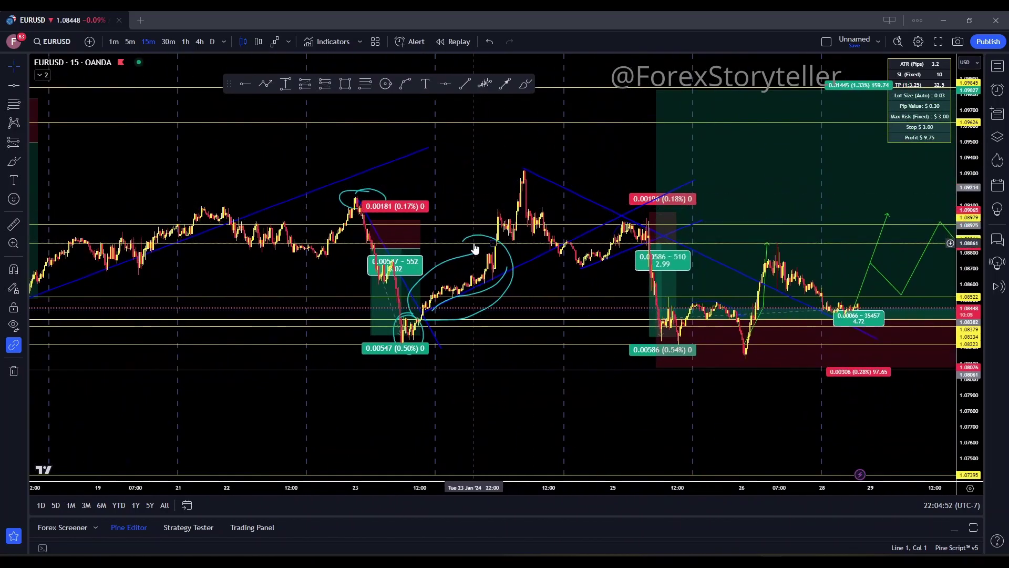
{"action": "key", "text": "Delete"}
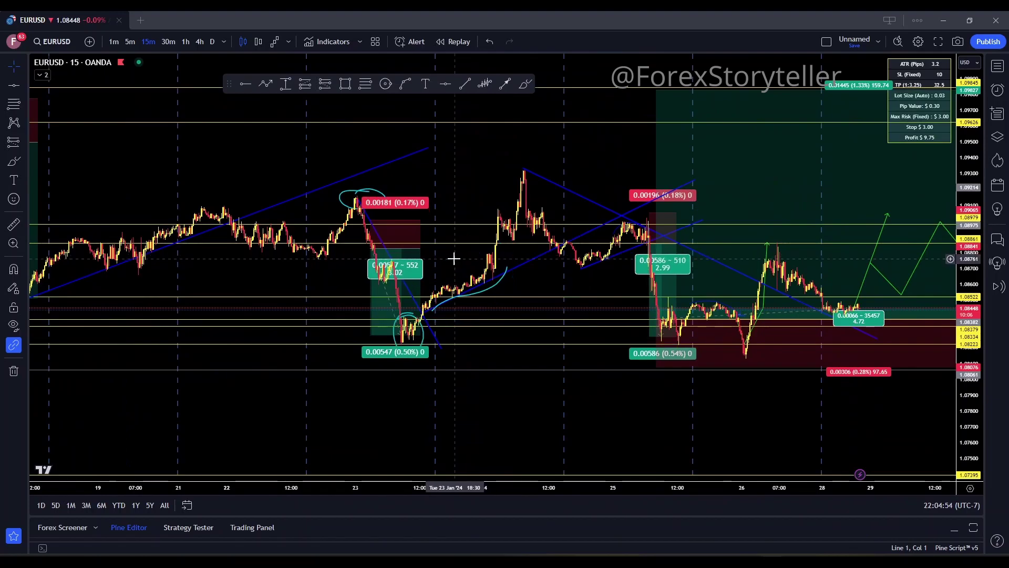
{"action": "key", "text": "Delete"}
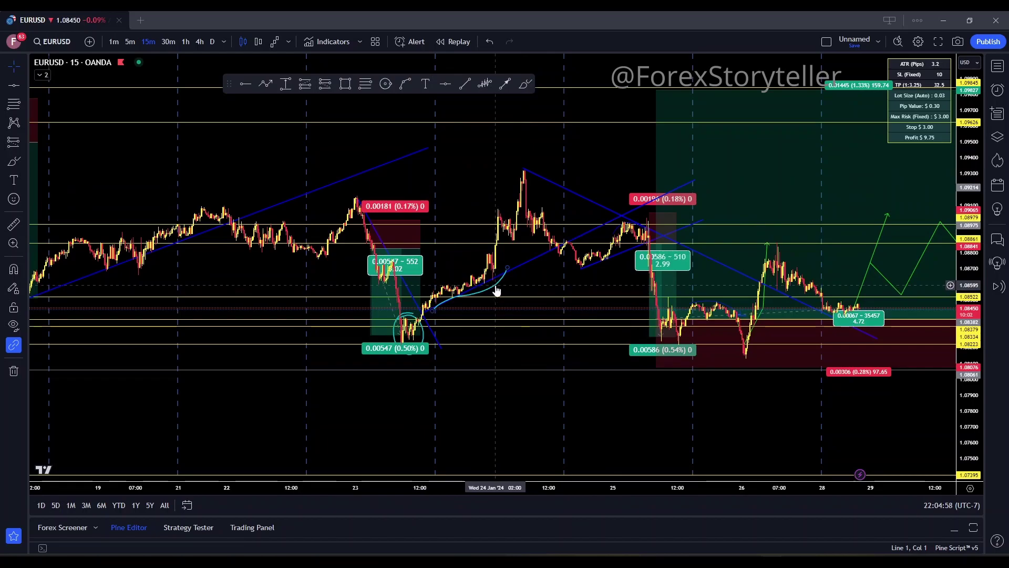
{"action": "key", "text": "Delete"}
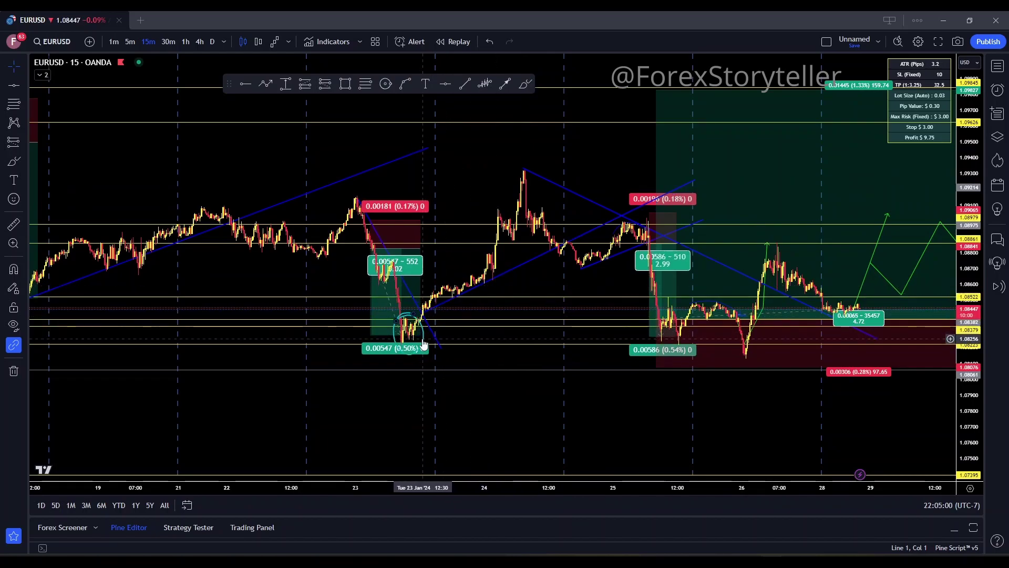
Step: Delete the cyan freehand circles around the 23 January low, keeping the short trade there by undoing its accidental deletion
{"action": "key", "text": "Delete"}
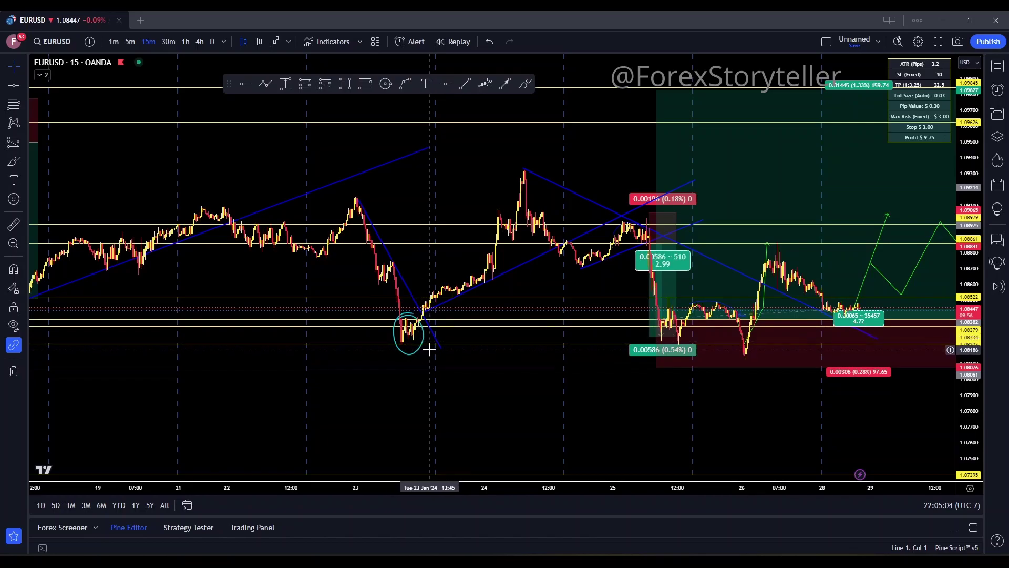
{"action": "key", "text": "ctrl+z"}
{"action": "scroll", "coordinate": [426, 363], "scroll_direction": "up", "scroll_amount": 3}
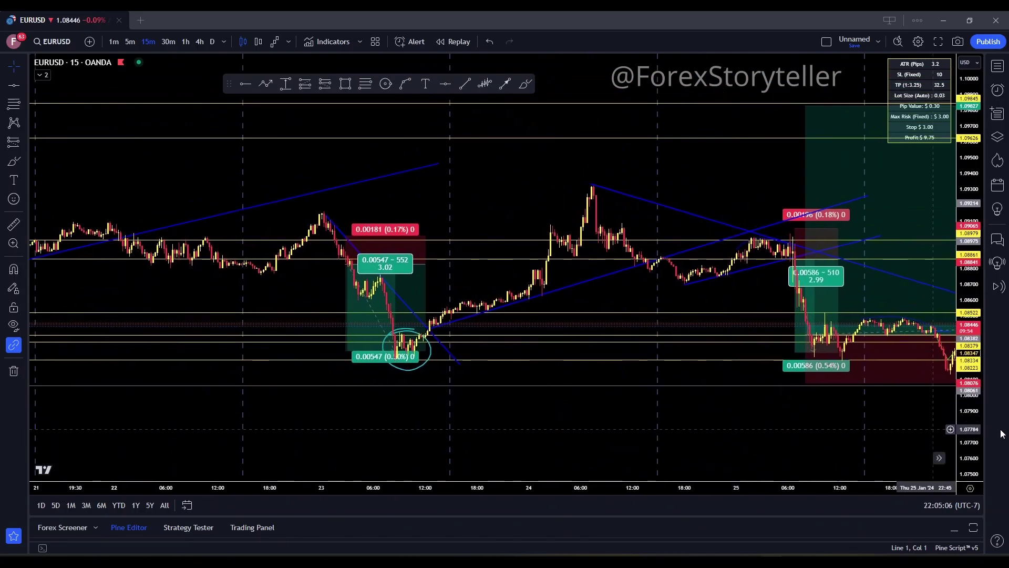
{"action": "left_click_drag", "start_coordinate": [969, 433], "coordinate": [968, 363]}
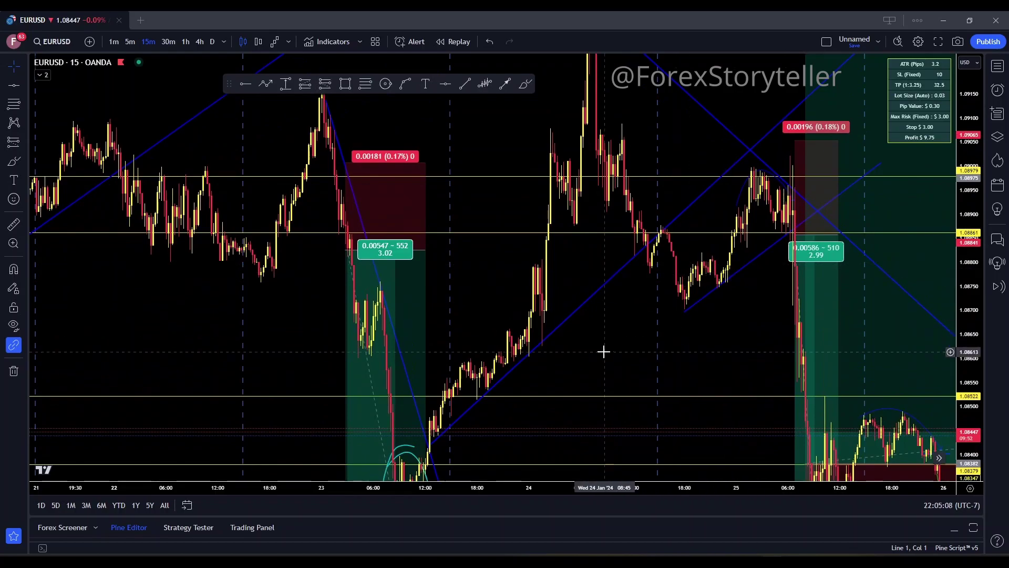
{"action": "left_click_drag", "start_coordinate": [603, 352], "coordinate": [744, 180]}
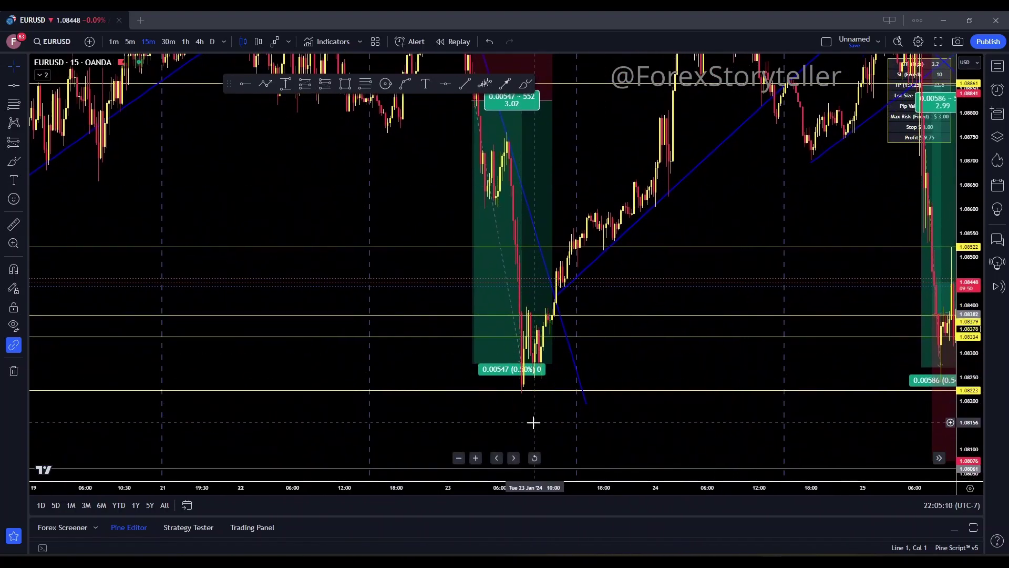
{"action": "scroll", "coordinate": [670, 418], "scroll_direction": "down", "scroll_amount": 2}
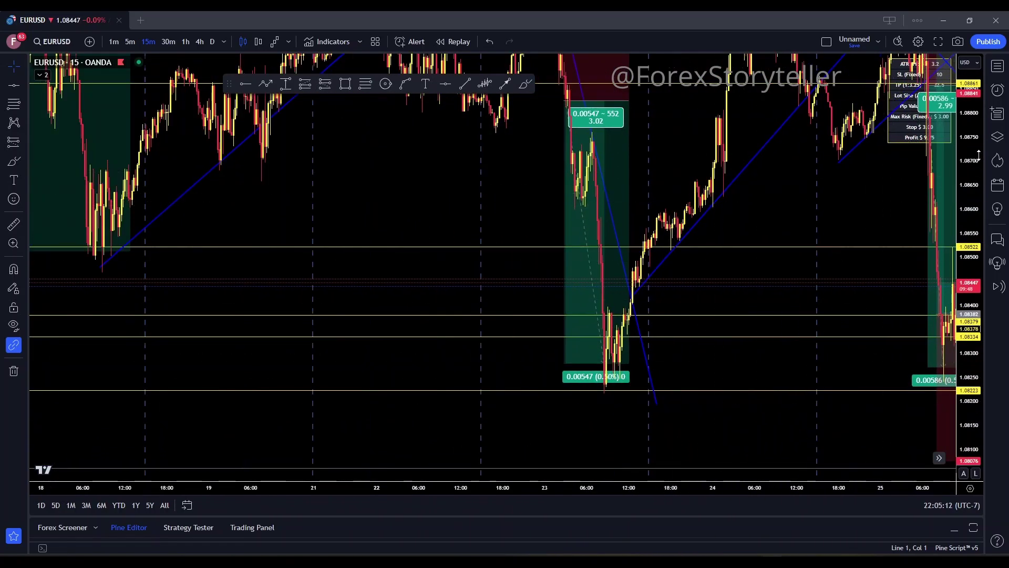
Step: Move the upper end of the blue trendline rising from the 18 January low to 1.09414 at 00:15 on 24 January
{"action": "left_click_drag", "start_coordinate": [979, 155], "coordinate": [676, 322]}
{"action": "left_click_drag", "start_coordinate": [698, 374], "coordinate": [665, 442]}
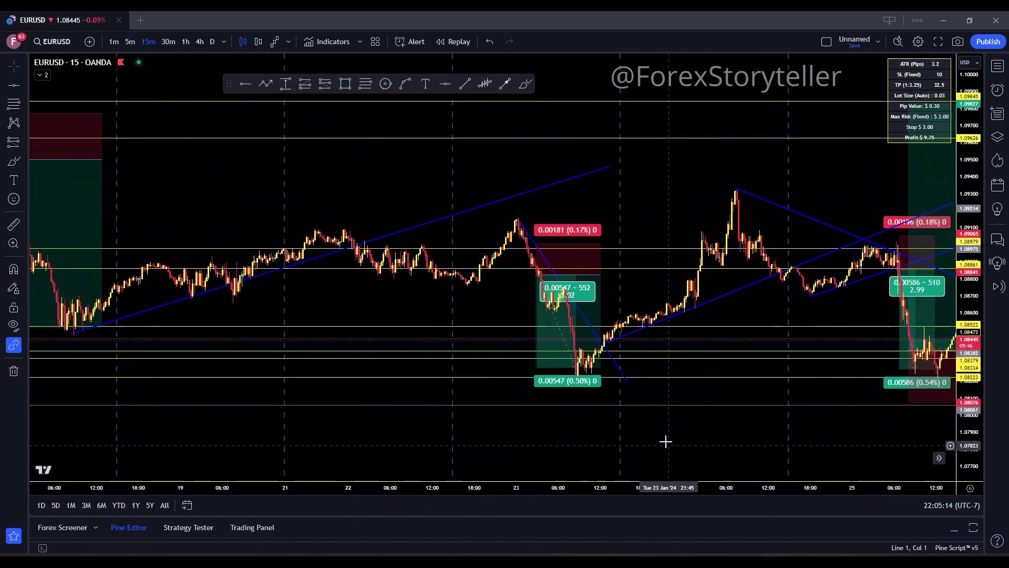
{"action": "scroll", "coordinate": [513, 347], "scroll_direction": "down", "scroll_amount": 4}
{"action": "left_click_drag", "start_coordinate": [645, 180], "coordinate": [631, 237]}
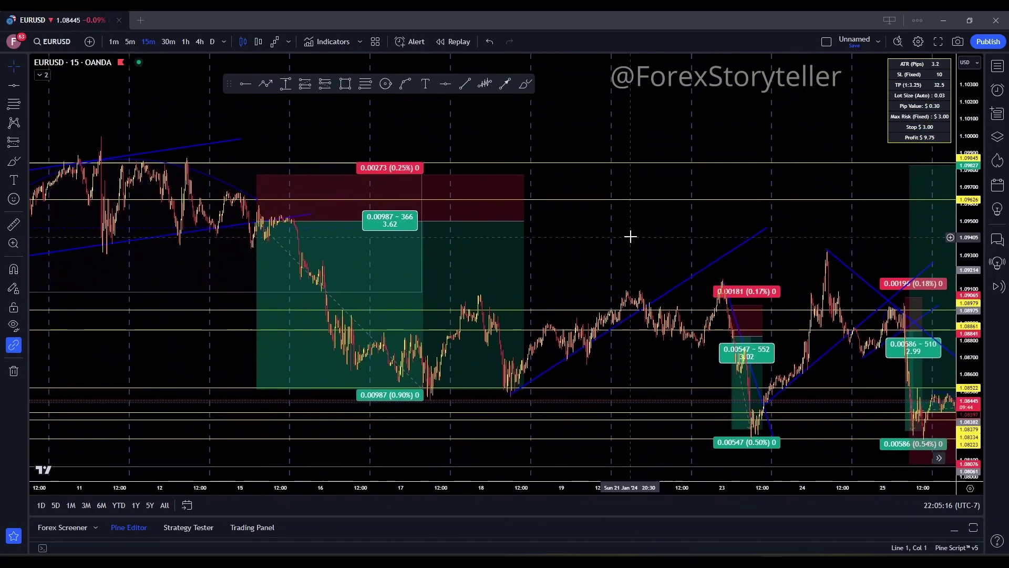
{"action": "scroll", "coordinate": [630, 236], "scroll_direction": "down", "scroll_amount": 2}
{"action": "left_click_drag", "start_coordinate": [698, 226], "coordinate": [489, 195]}
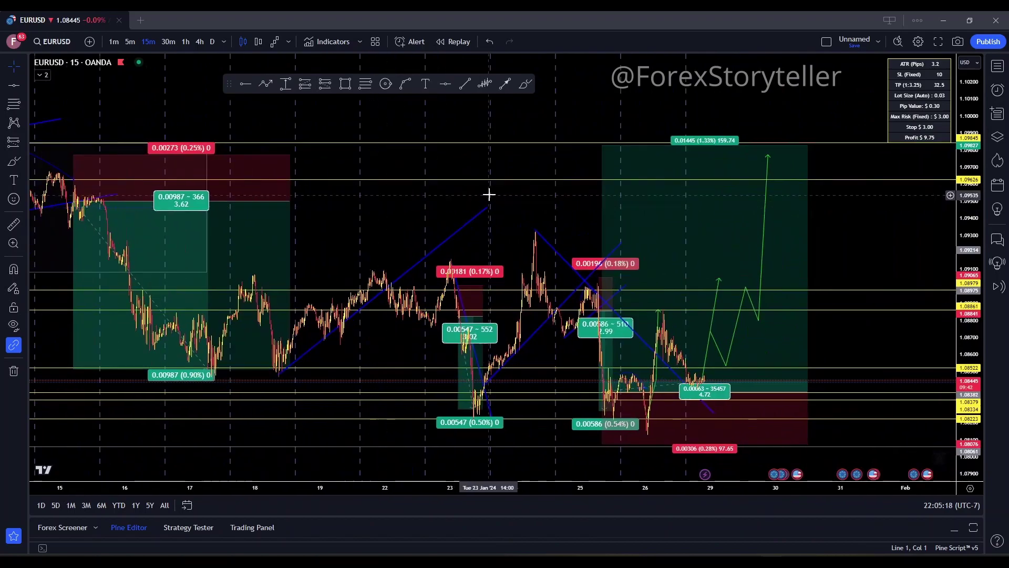
{"action": "left_click_drag", "start_coordinate": [563, 204], "coordinate": [480, 194]}
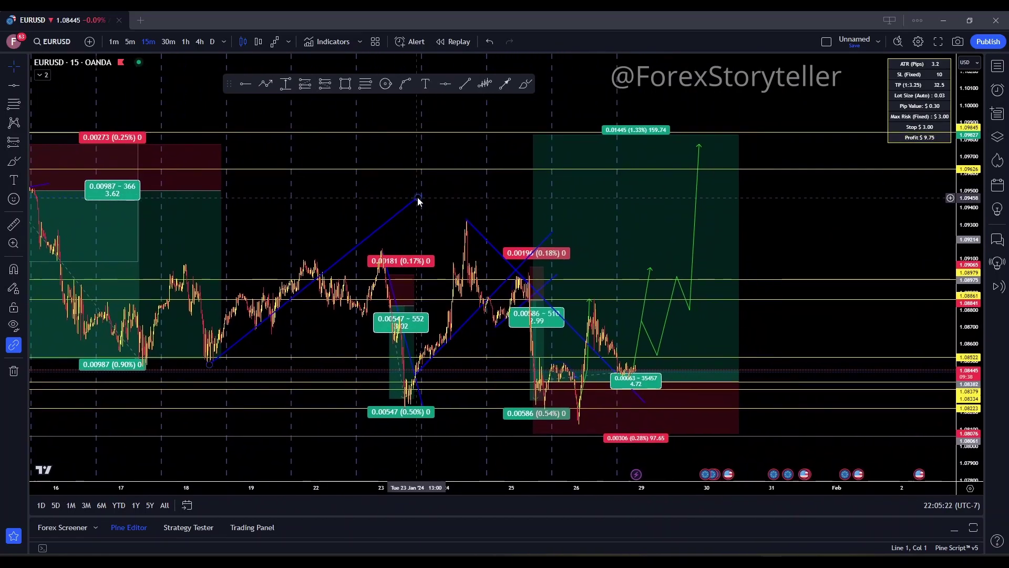
{"action": "left_click_drag", "start_coordinate": [417, 197], "coordinate": [447, 205]}
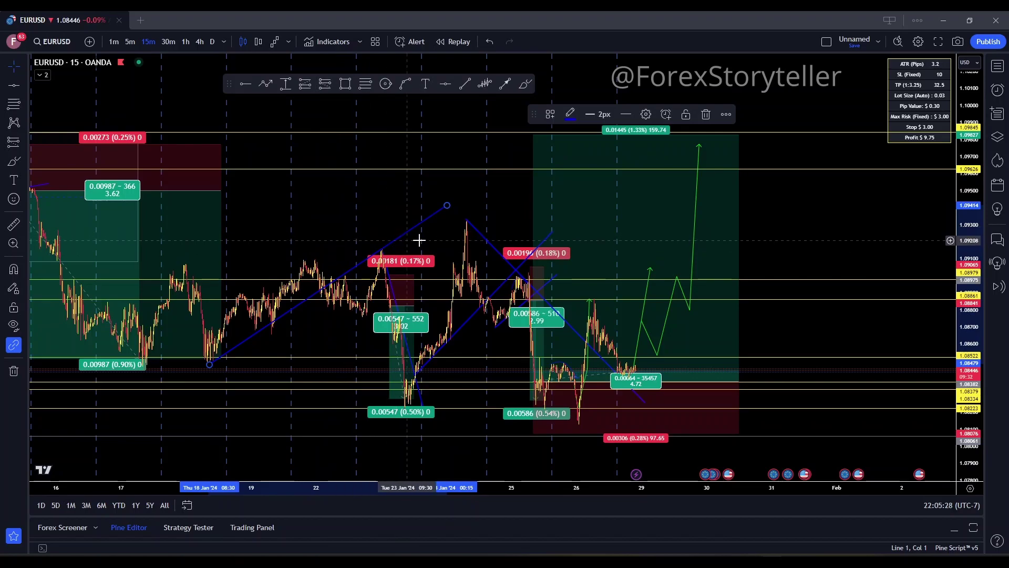
{"action": "scroll", "coordinate": [488, 199], "scroll_direction": "down", "scroll_amount": 3}
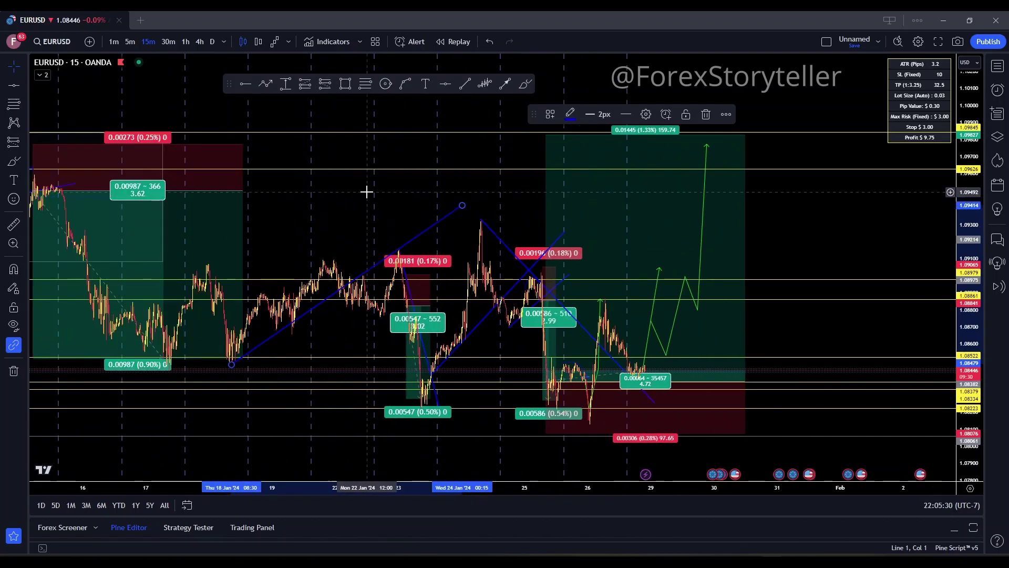
{"action": "left_click_drag", "start_coordinate": [442, 138], "coordinate": [733, 273]}
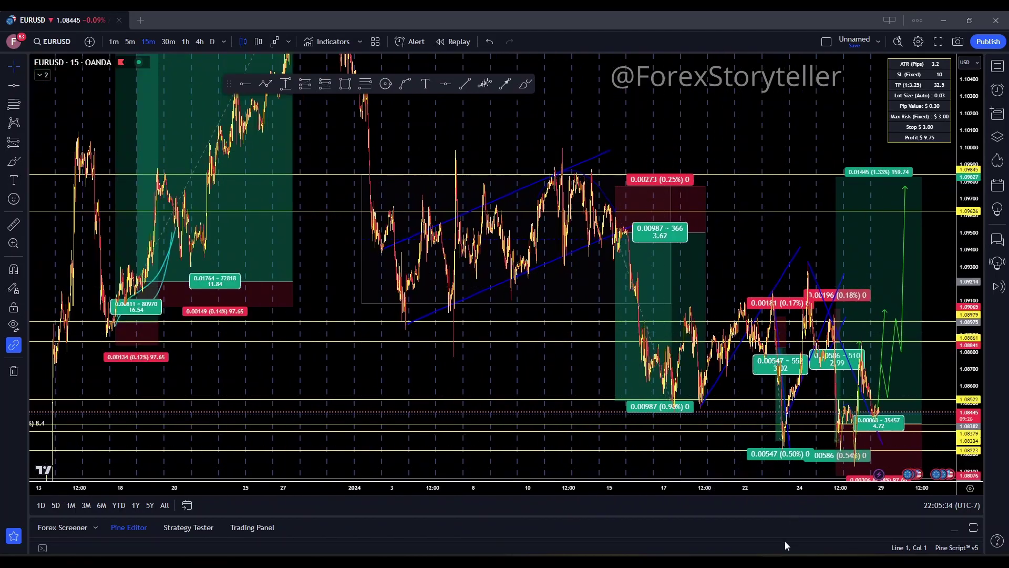